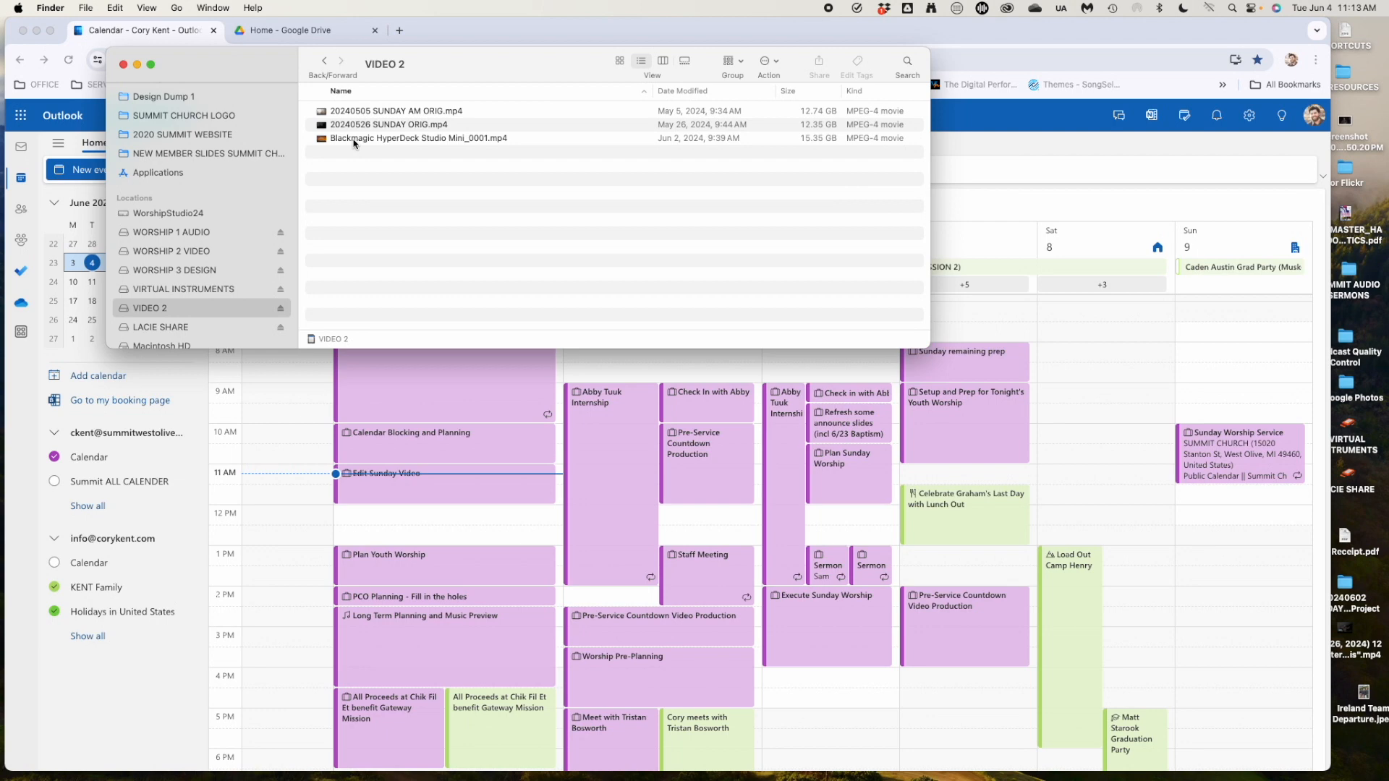
Rename the Blackmagic HyperDeck recording on VIDEO 2 to 20240602 SUNDAY ORIG.mp4.
click(353, 138)
click(354, 138)
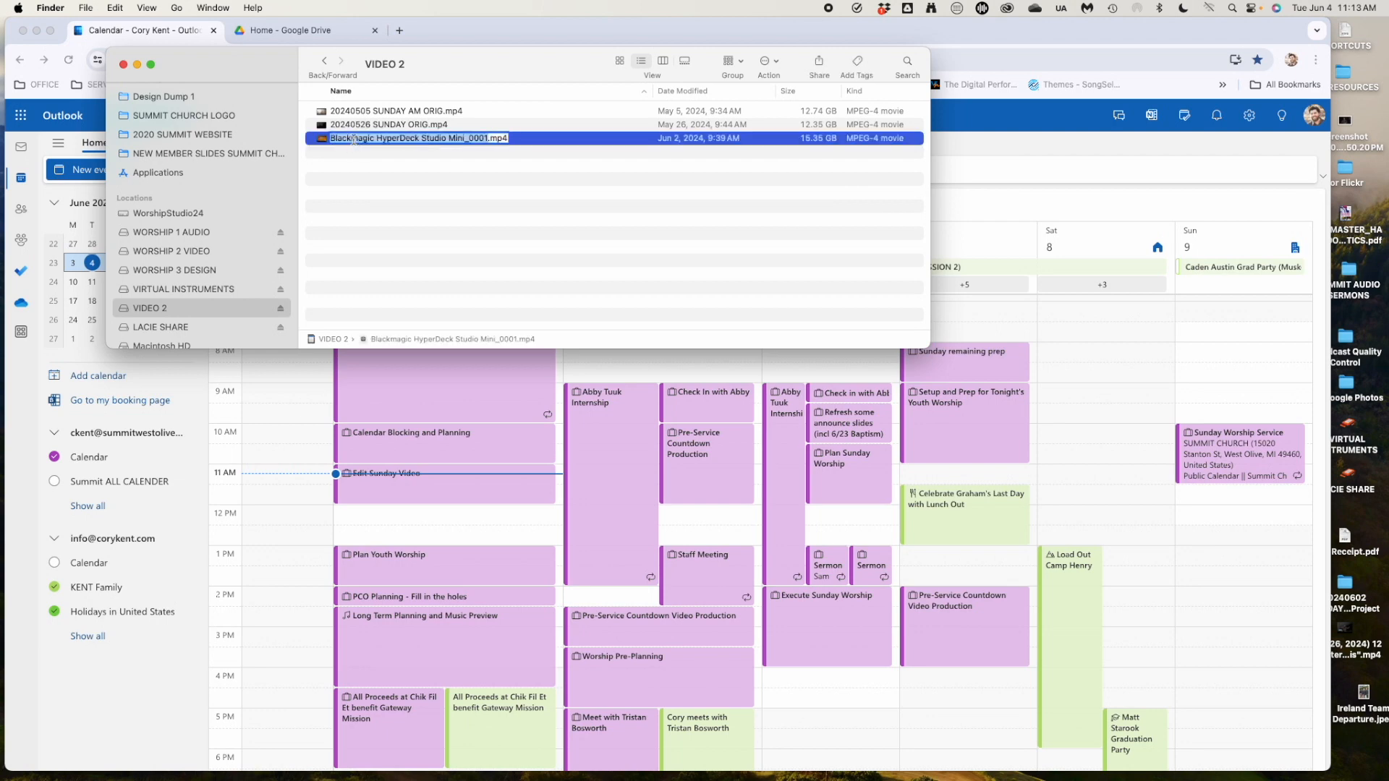
text(2024)
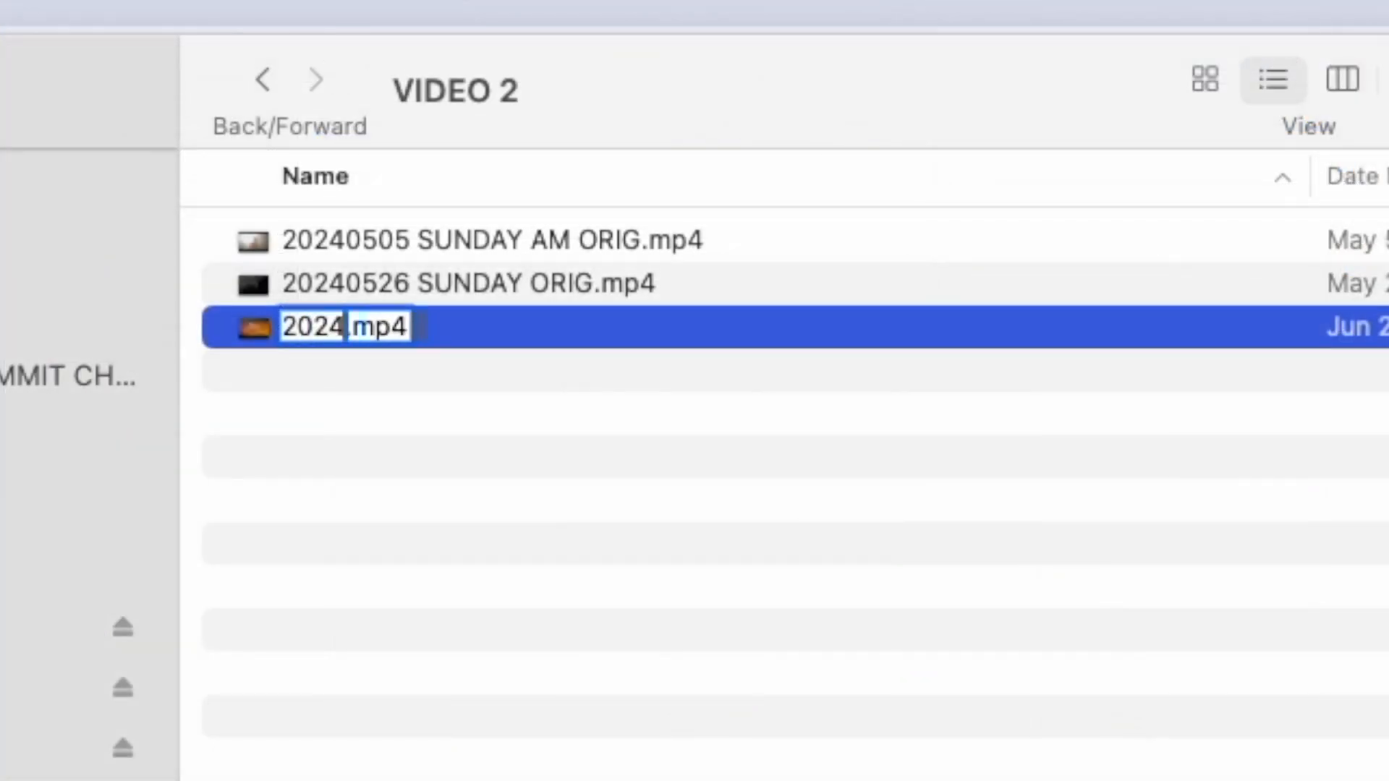
text(0602 SU)
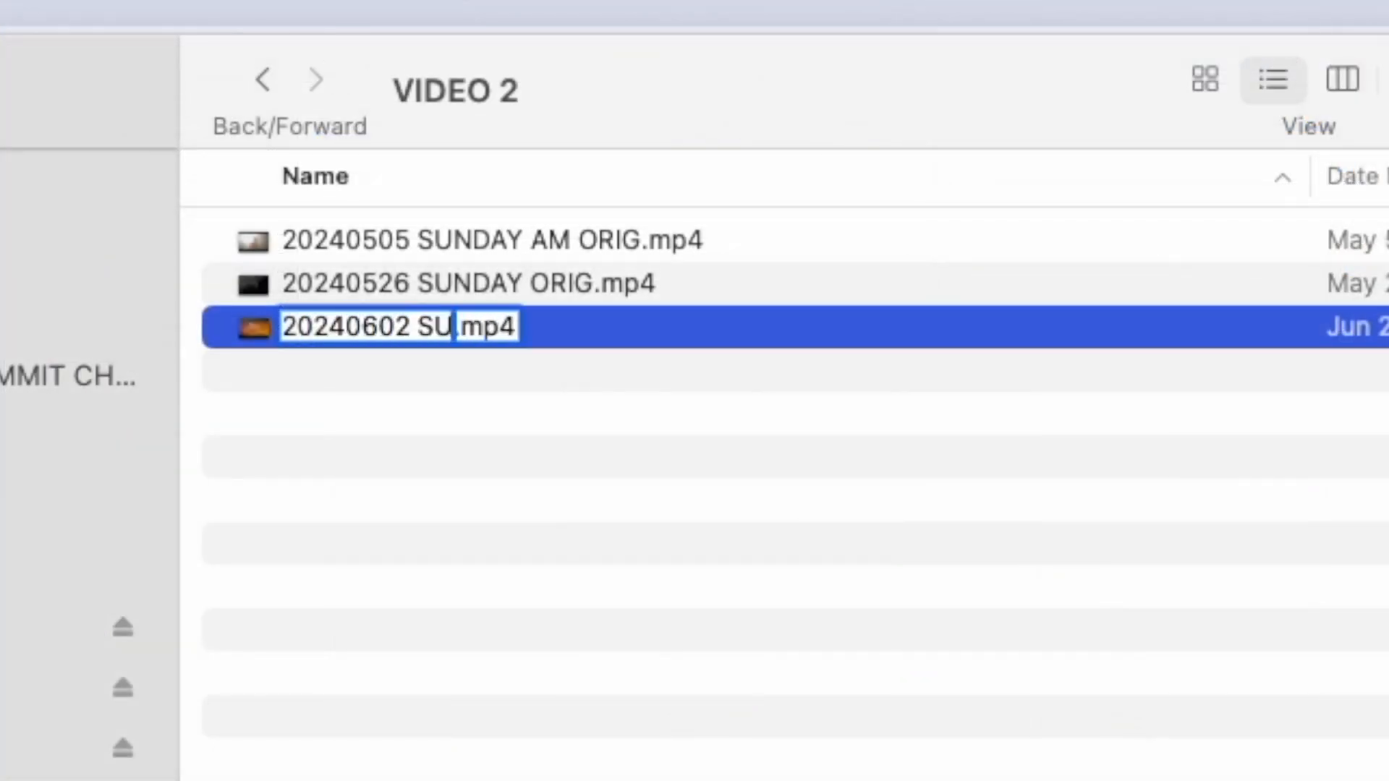
text(NDAY ORIG)
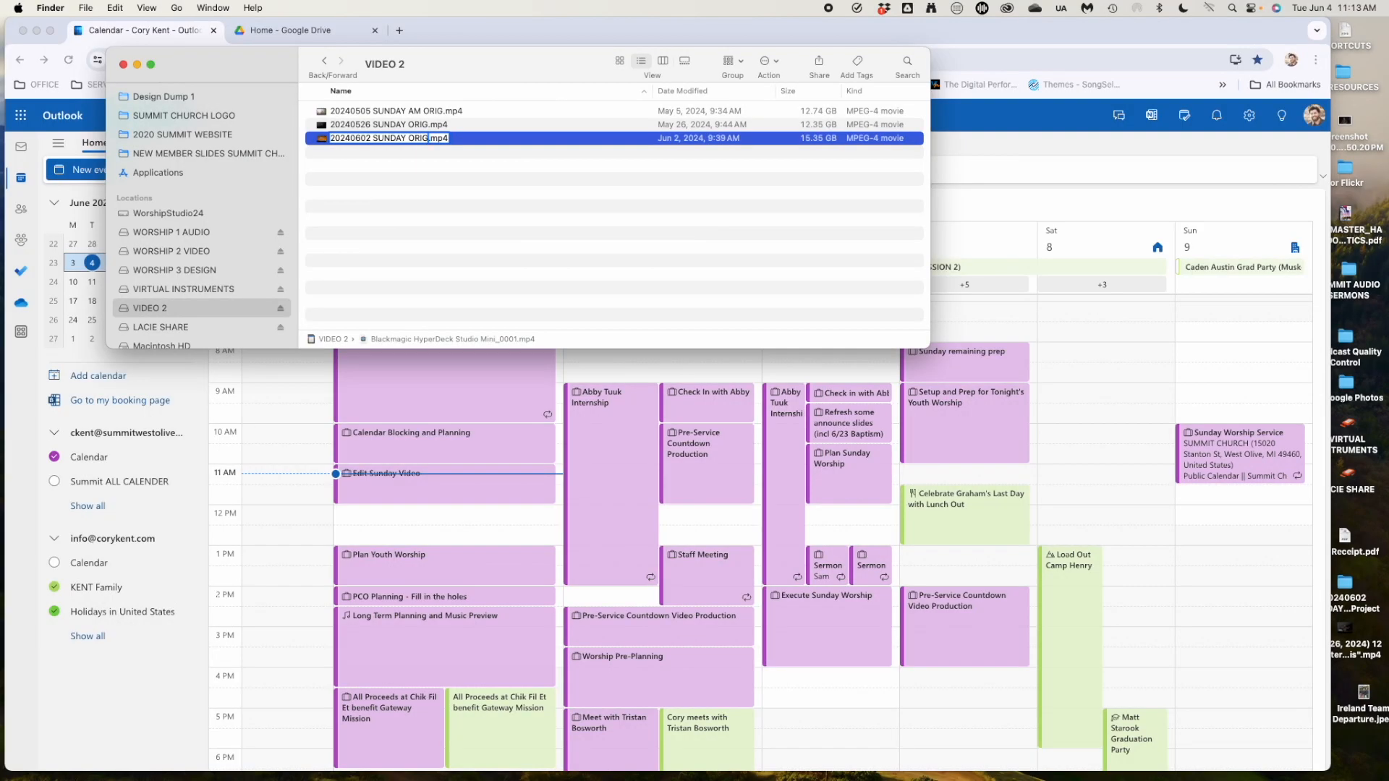
key(Return)
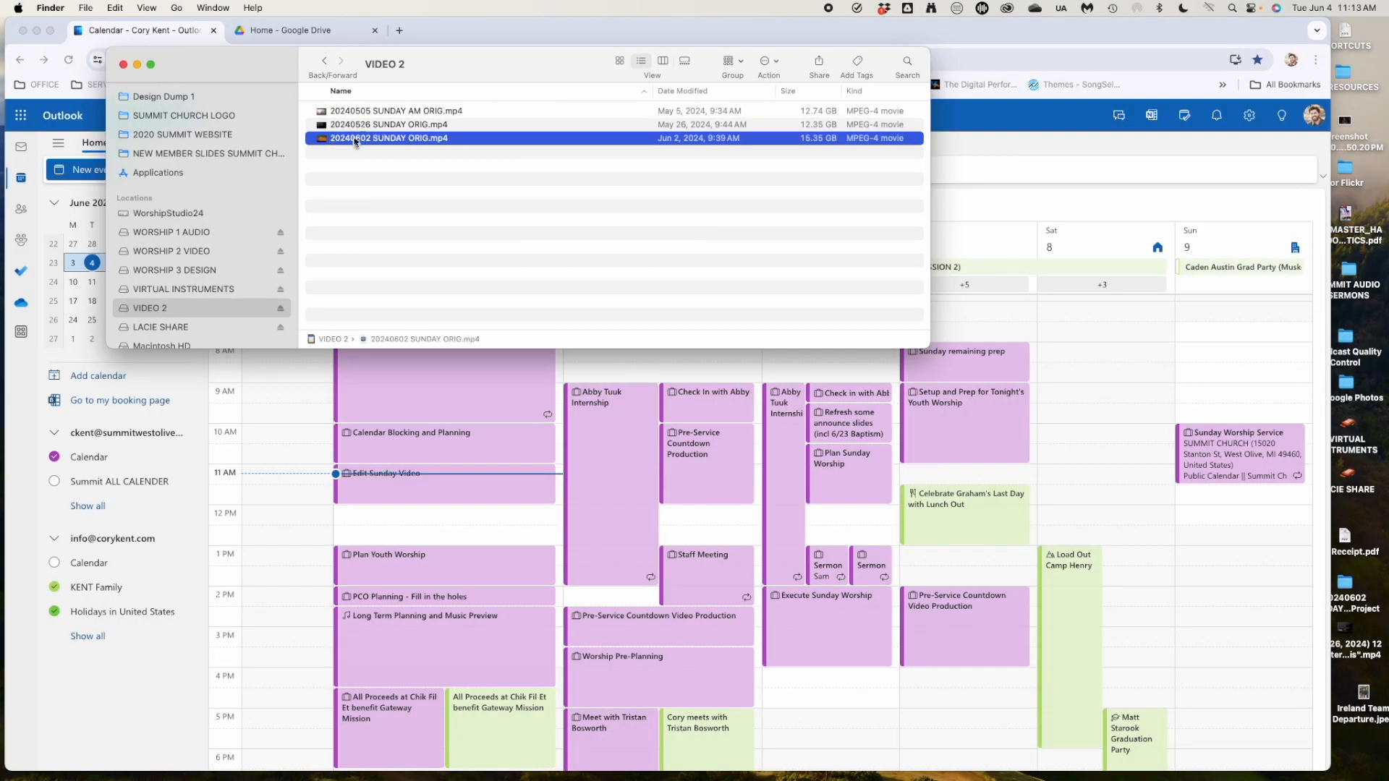
key(super+c)
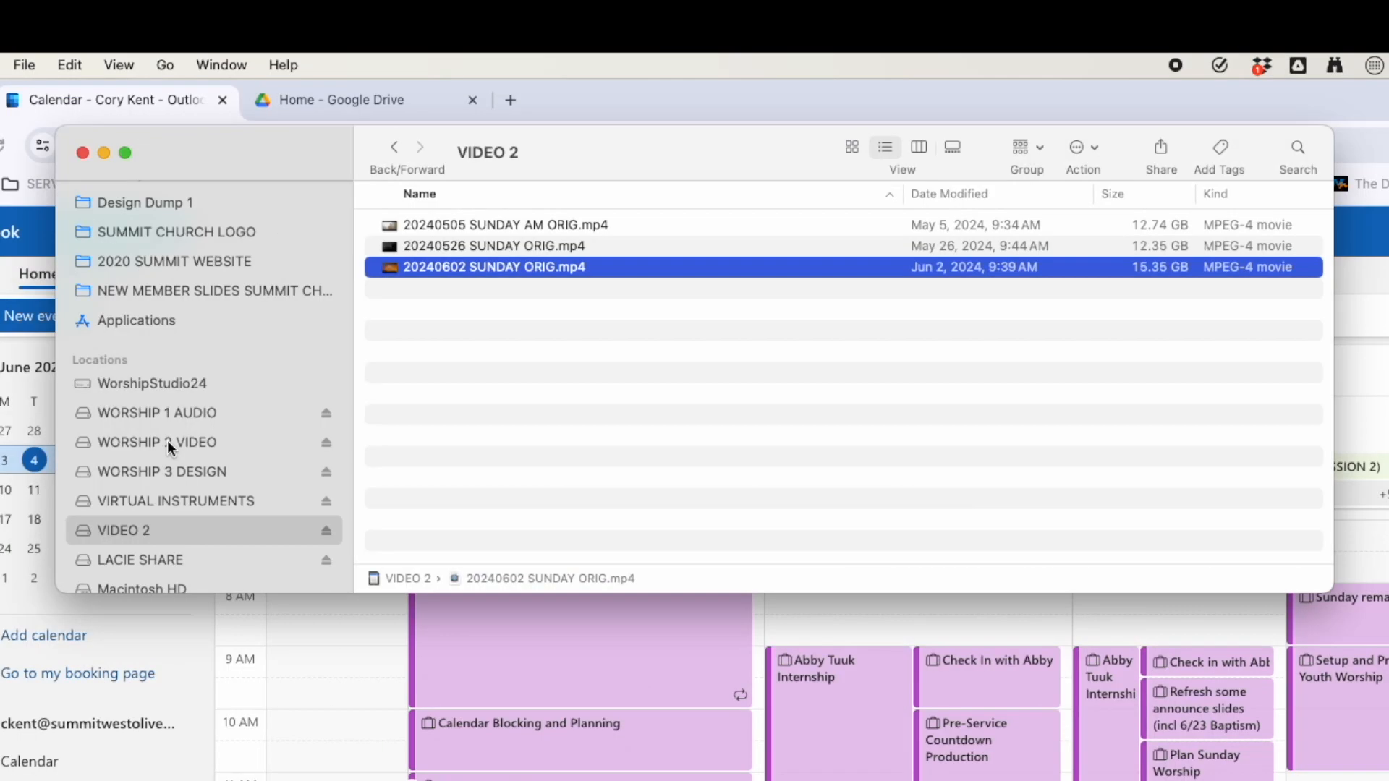
Create a new folder named 20240602 SUNDAY AM on the WORSHIP 2 VIDEO drive.
click(127, 449)
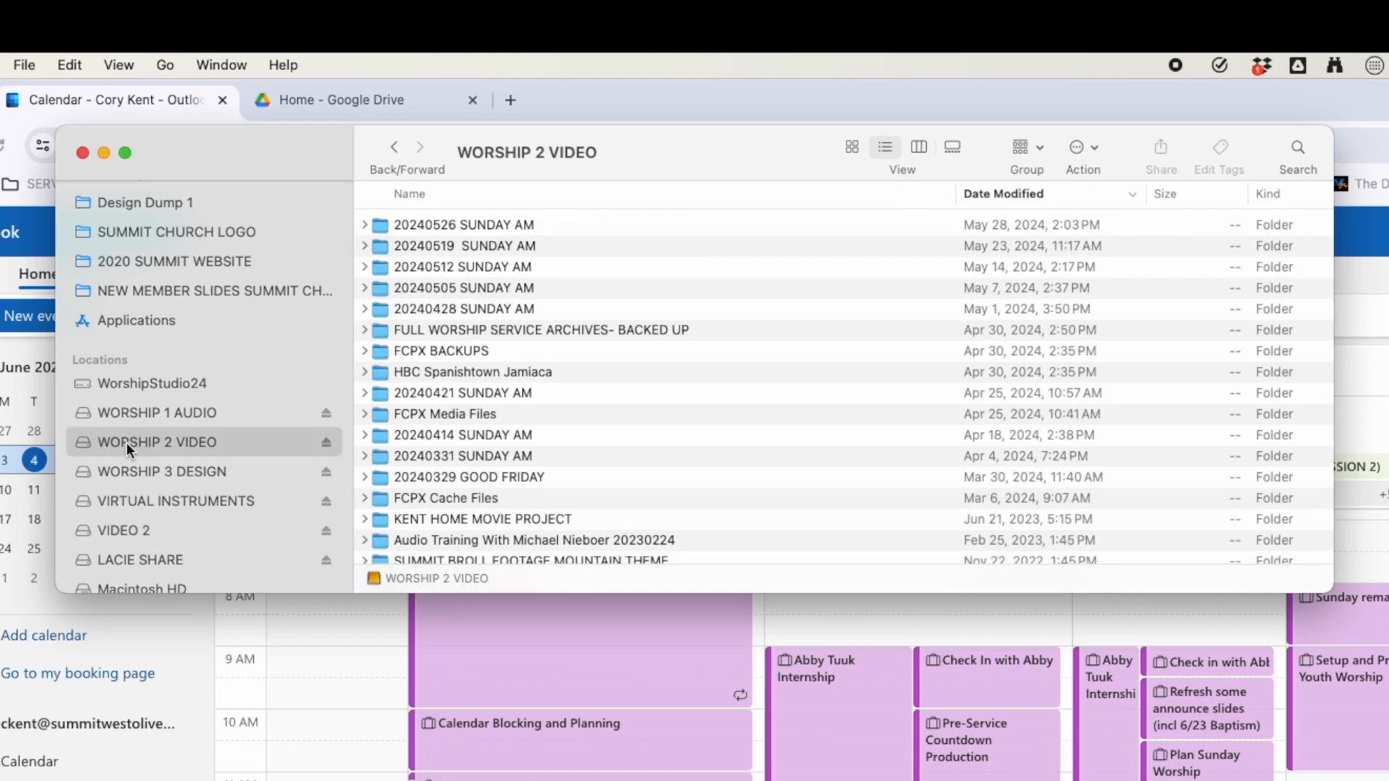
key(shift+super+n)
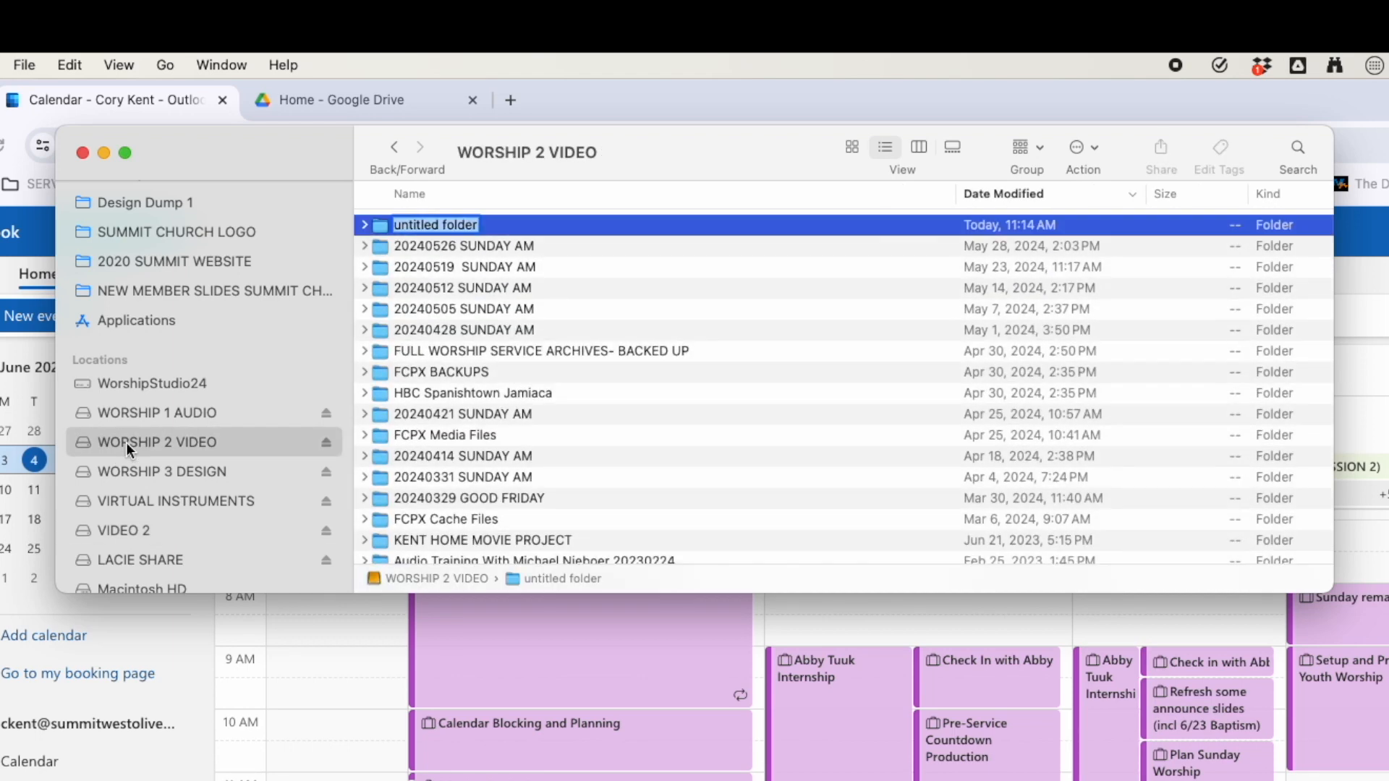
text(20)
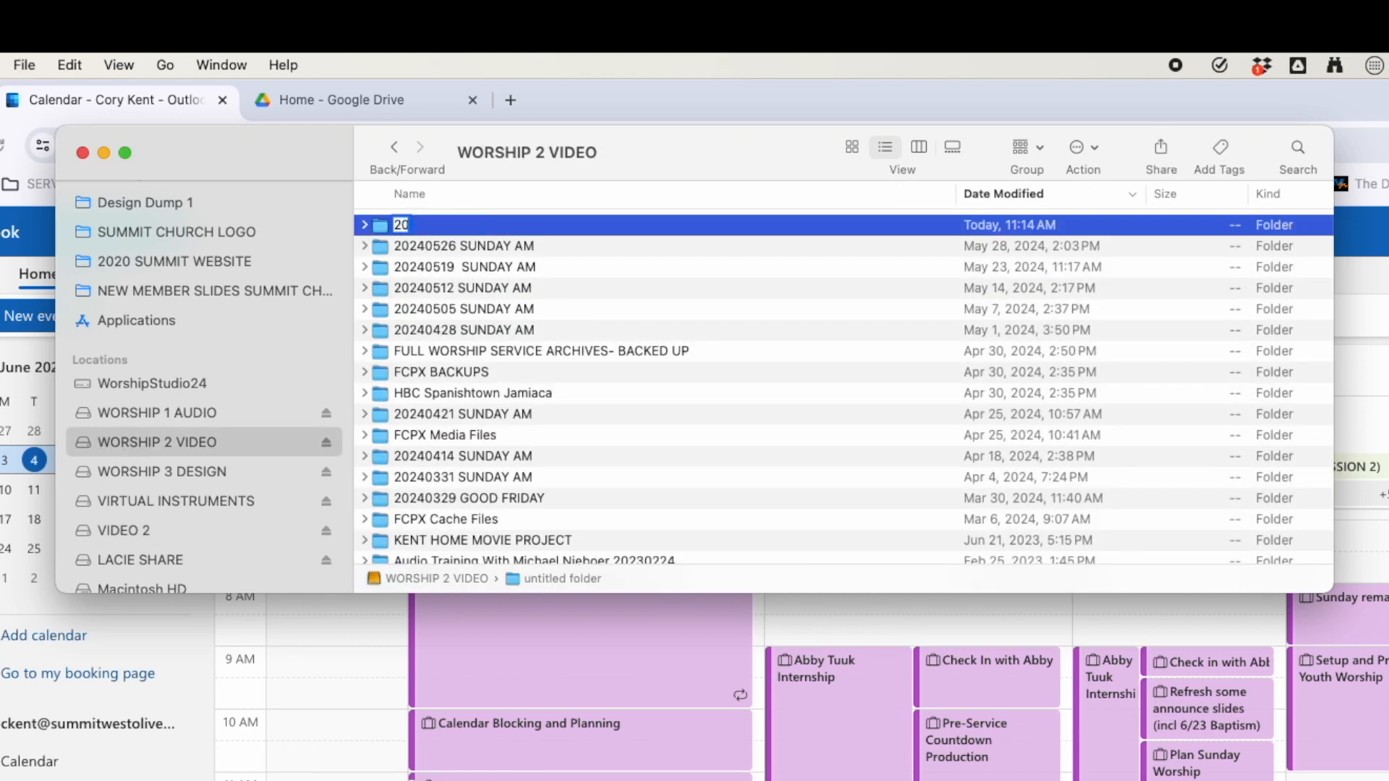
text(240602 SUNDAYA)
key(BackSpace)
text(AM)
key(Return)
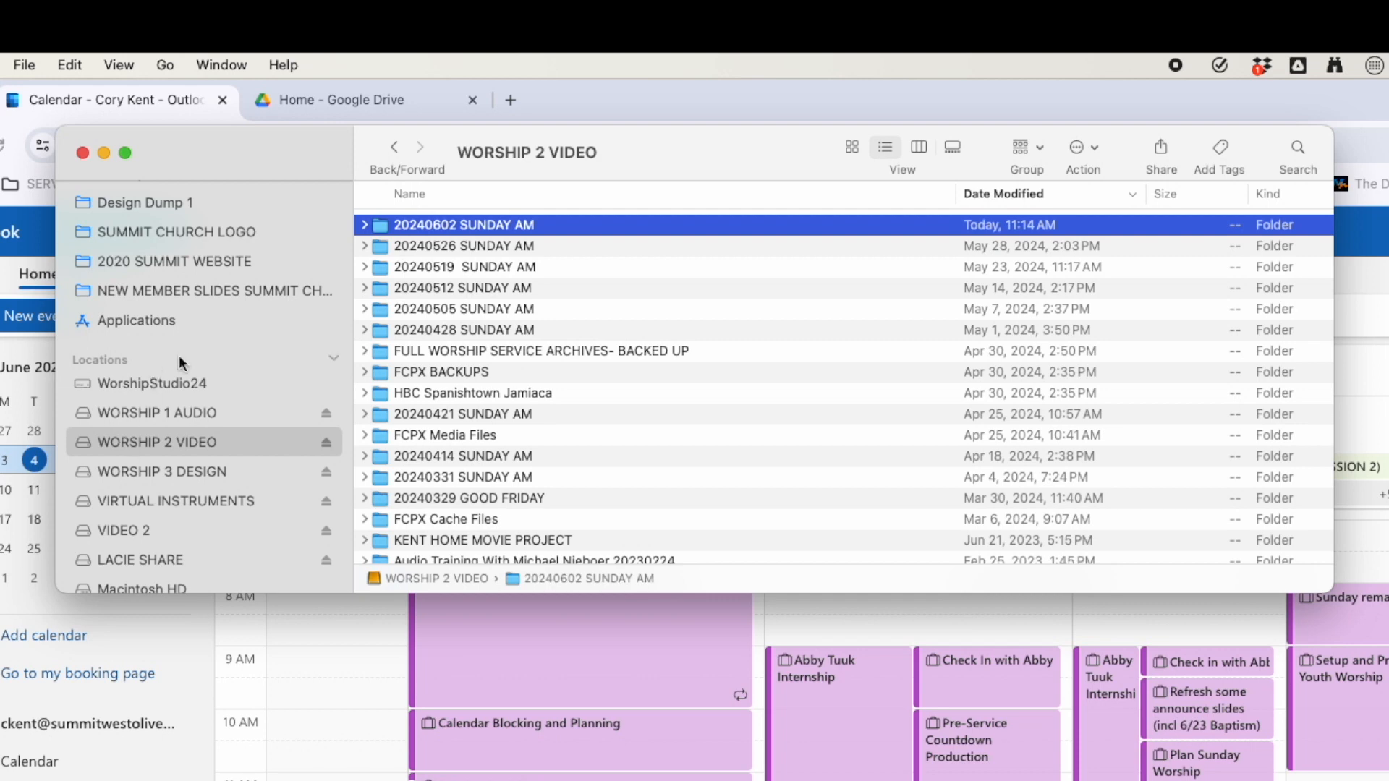
Copy 20240602 SUNDAY ORIG.mp4 into the 20240602 SUNDAY AM folder and show the desktop.
double_click(375, 228)
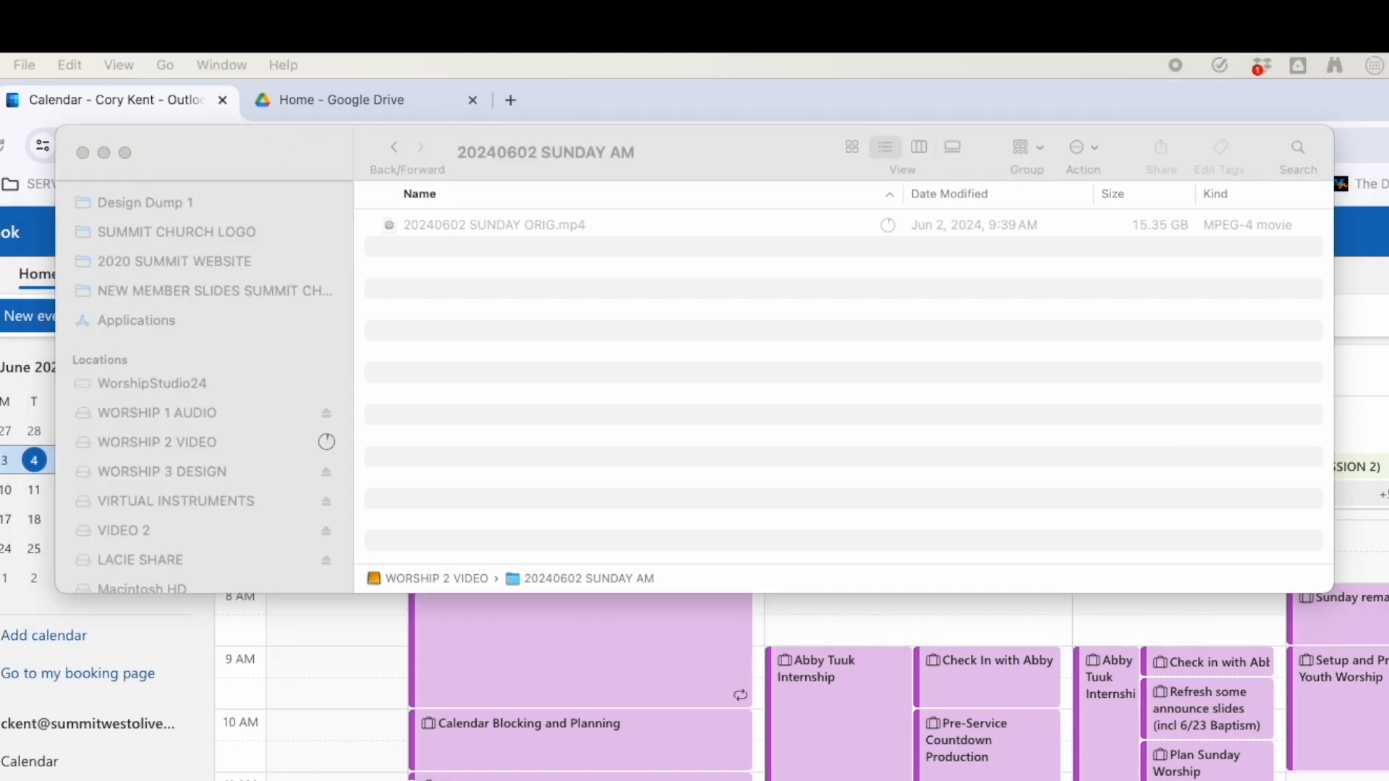
drag(1388, 311, 934, 302)
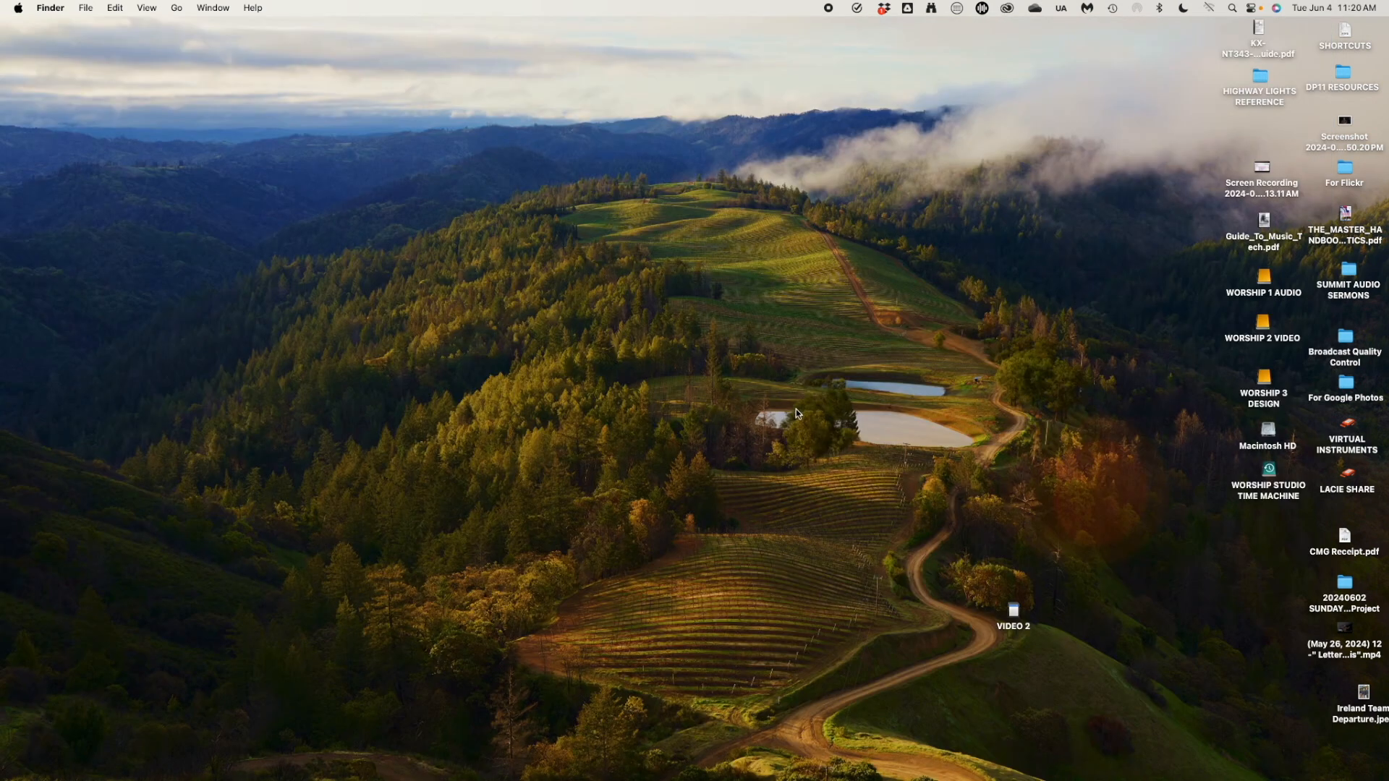
click(796, 409)
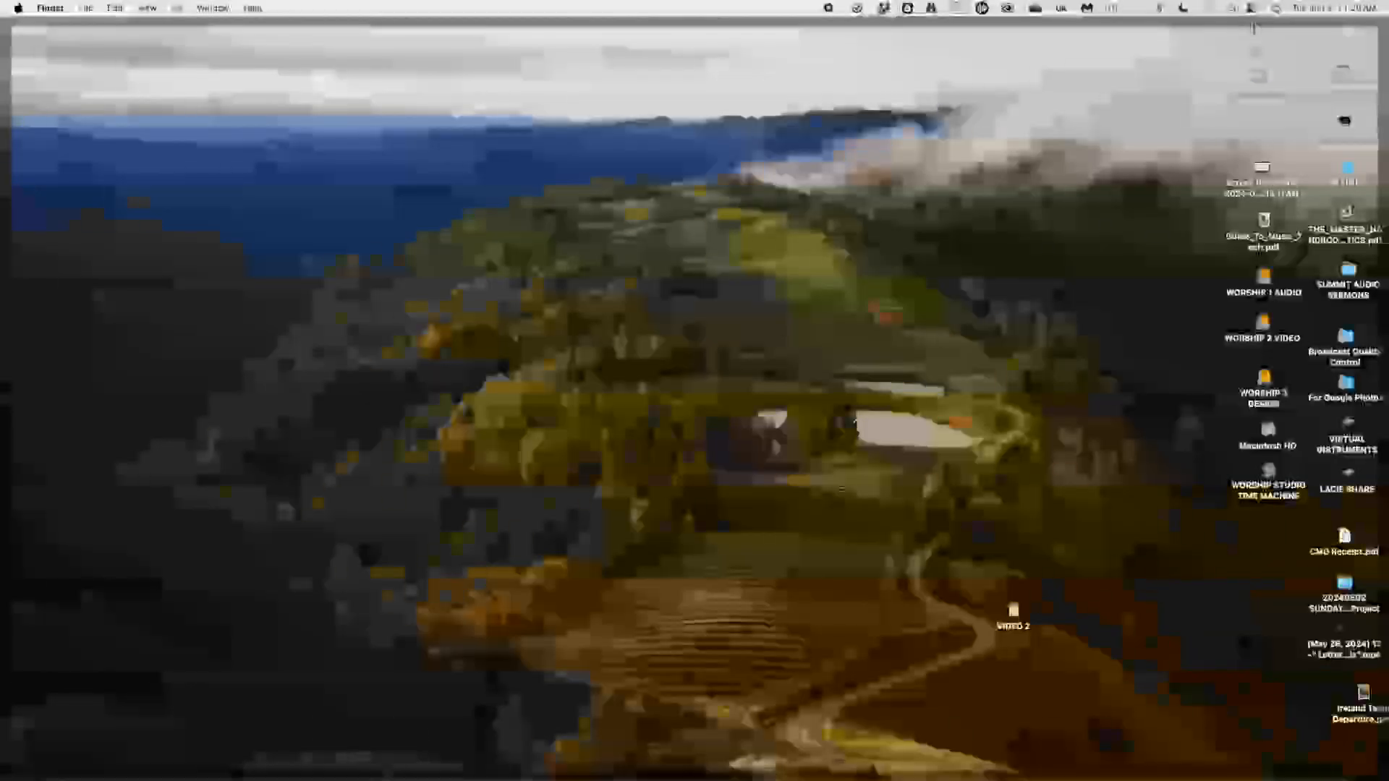
Launch Final Cut Pro and expand the SUNDAYS AT SUMMIT library to list its Sunday events.
click(329, 758)
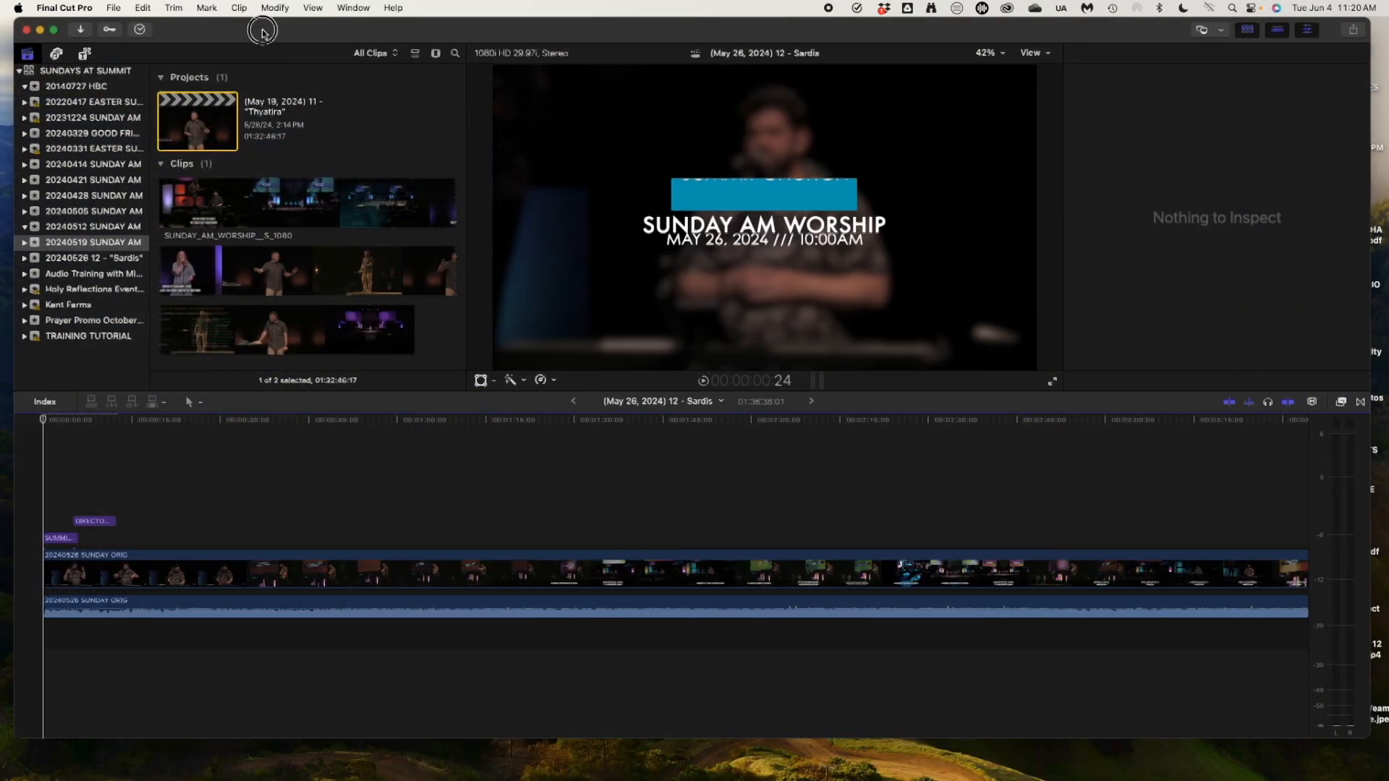
drag(252, 28, 250, 27)
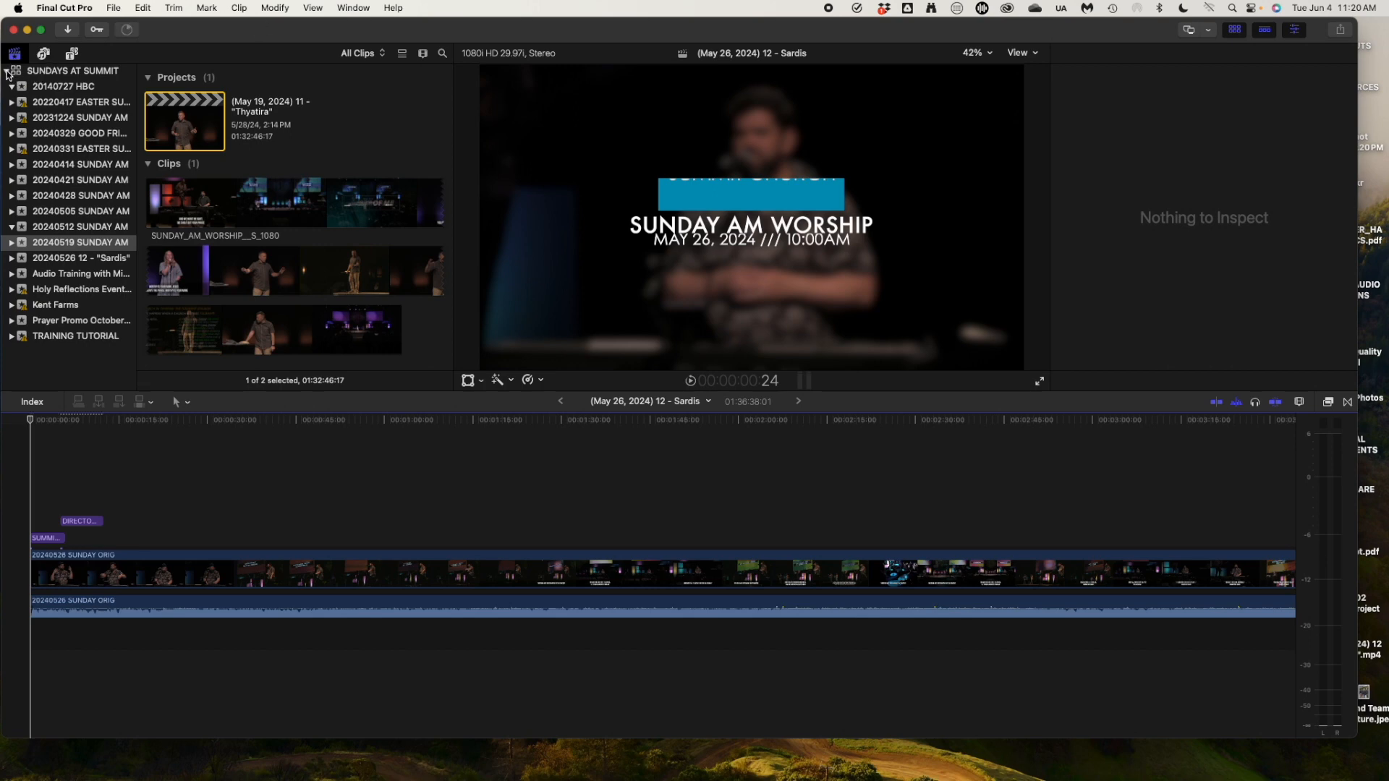
click(7, 71)
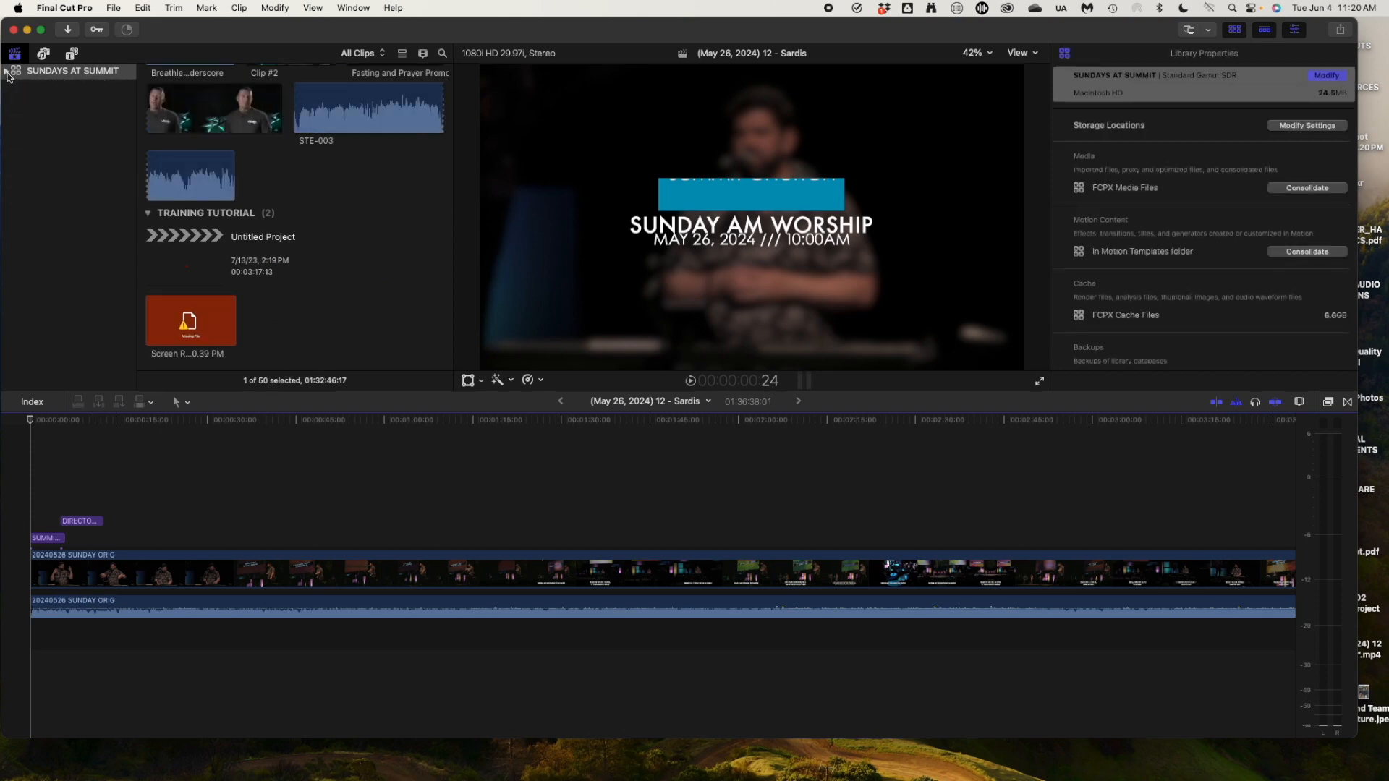
click(7, 71)
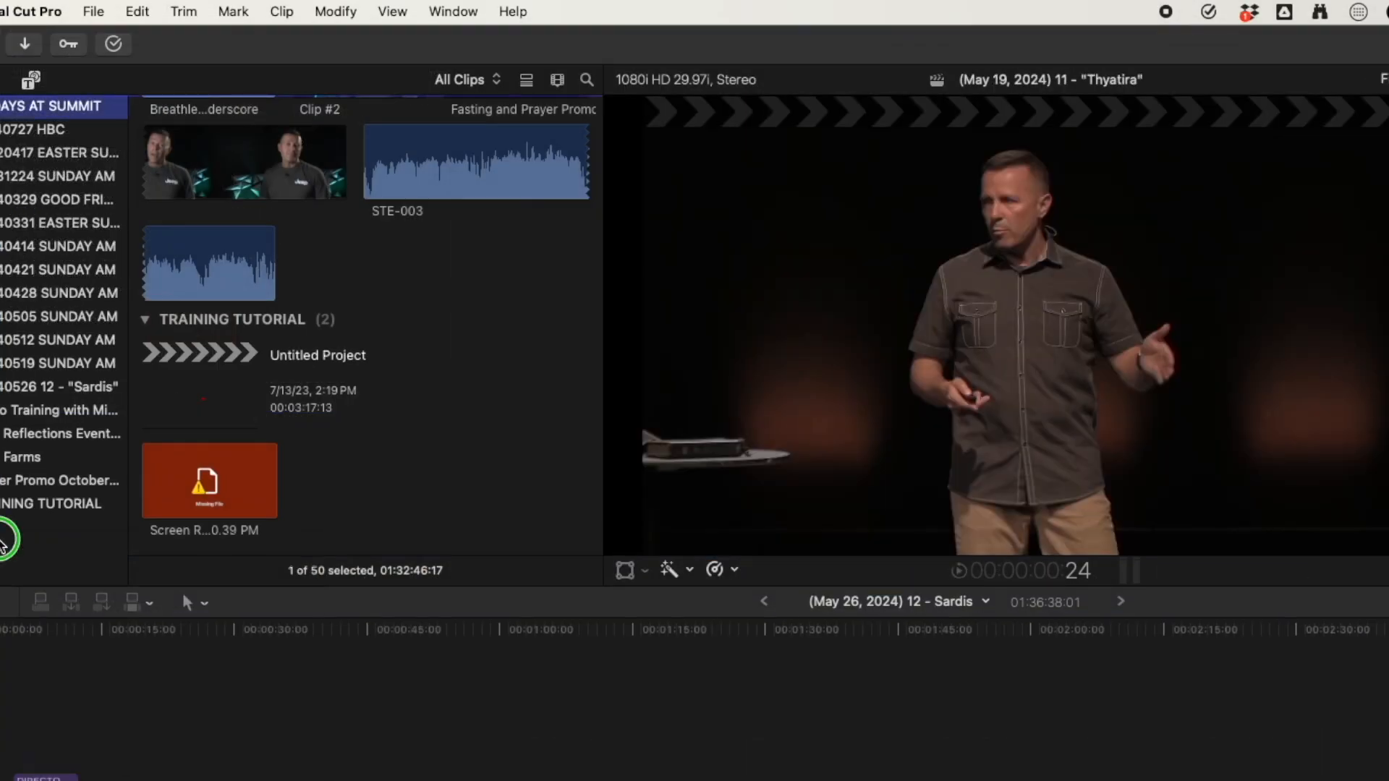
Add a new event named 20240602 SUNDAY AM with Create New Project left checked.
right_click(4, 542)
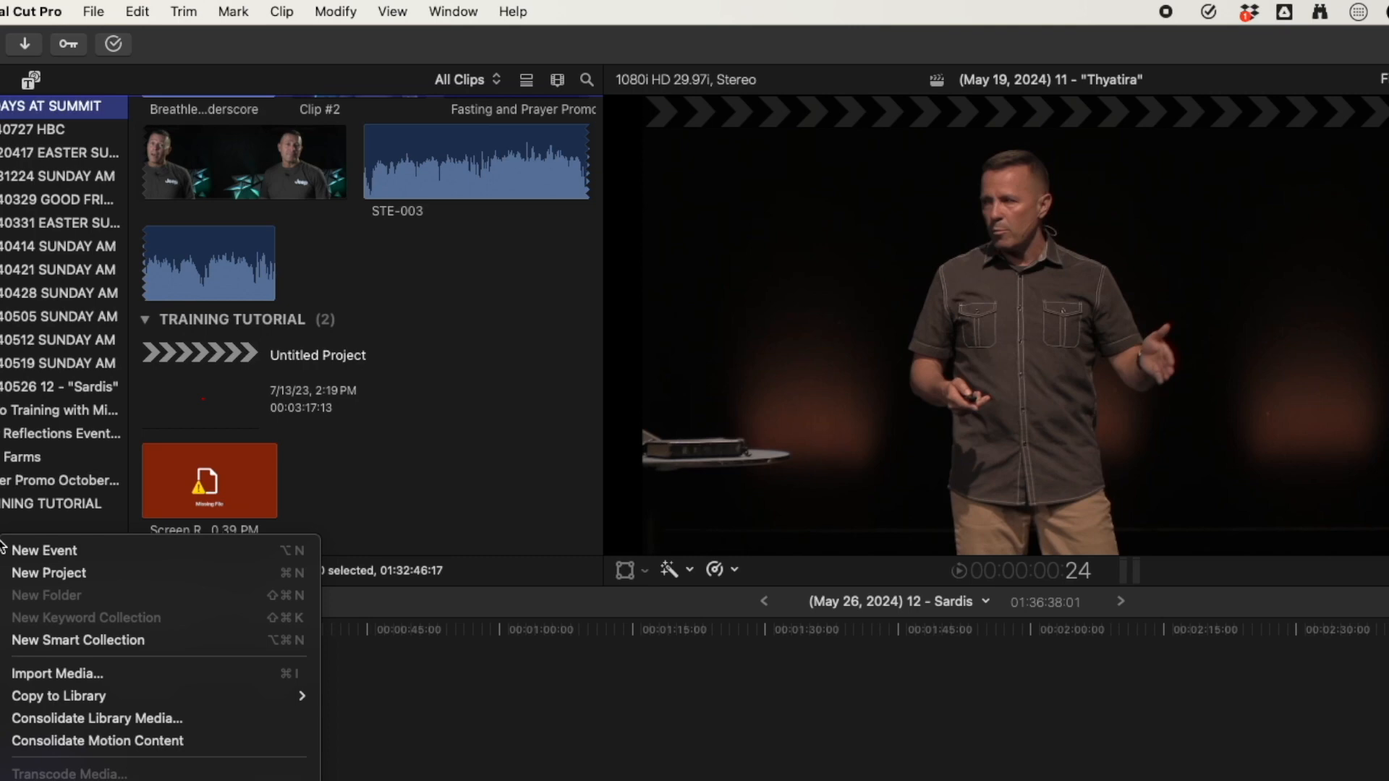
click(55, 549)
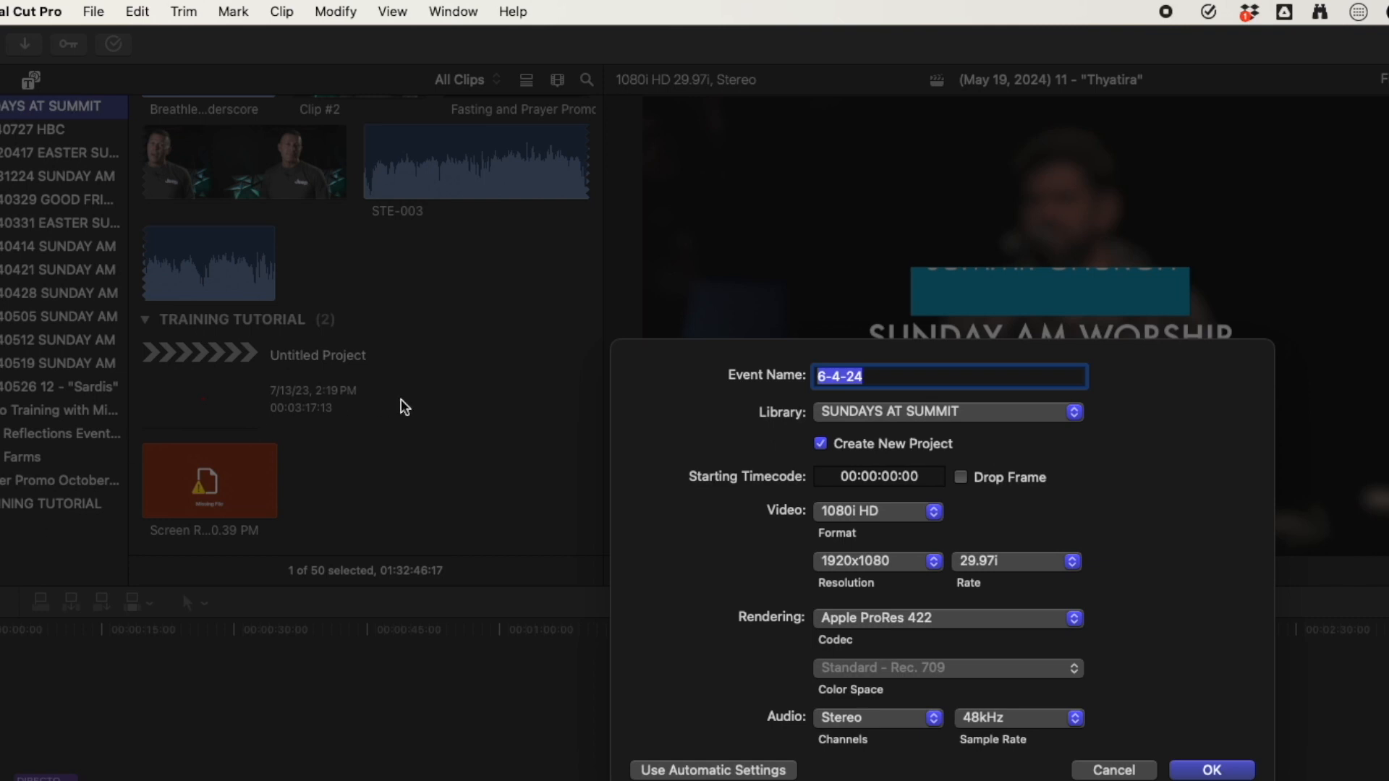
text(20240602 SUNDAYAM)
key(BackSpace)
key(BackSpace)
text(AM)
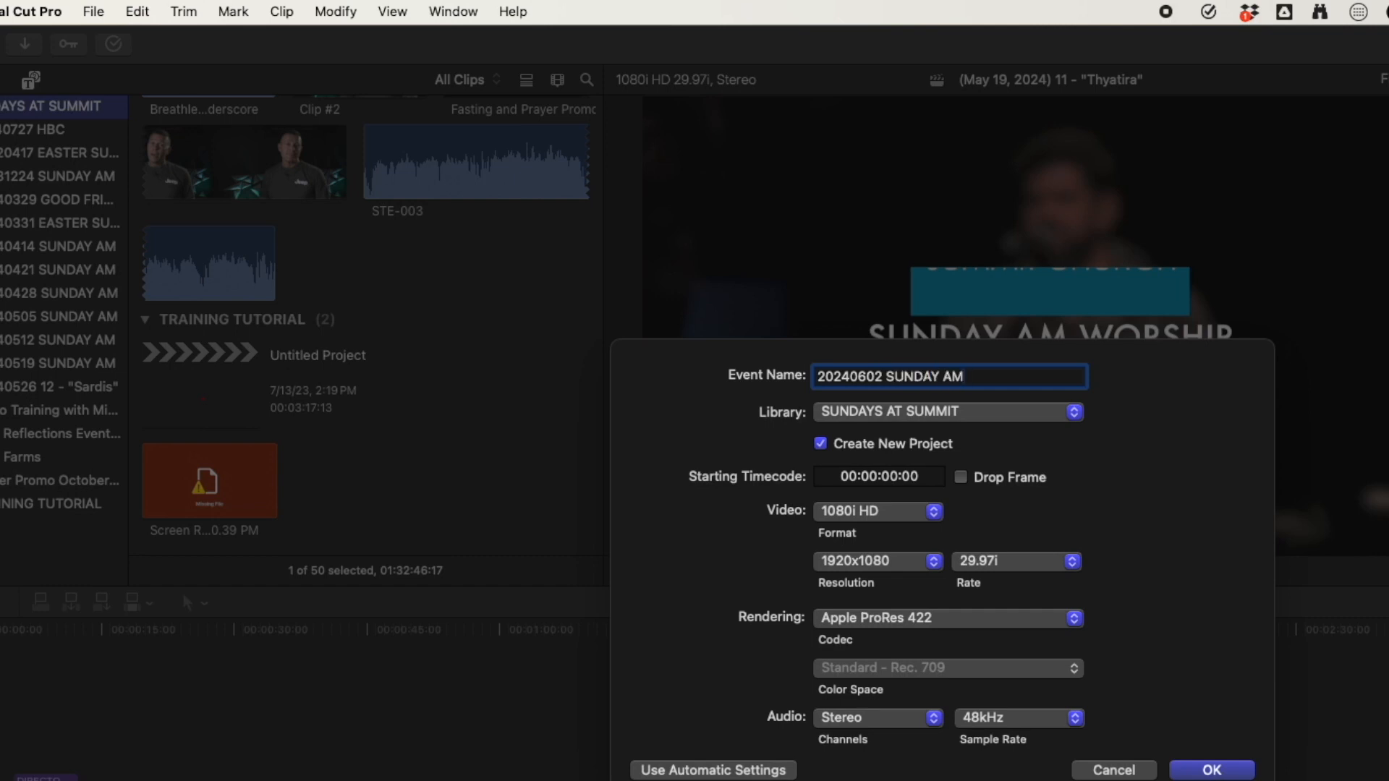
key(Return)
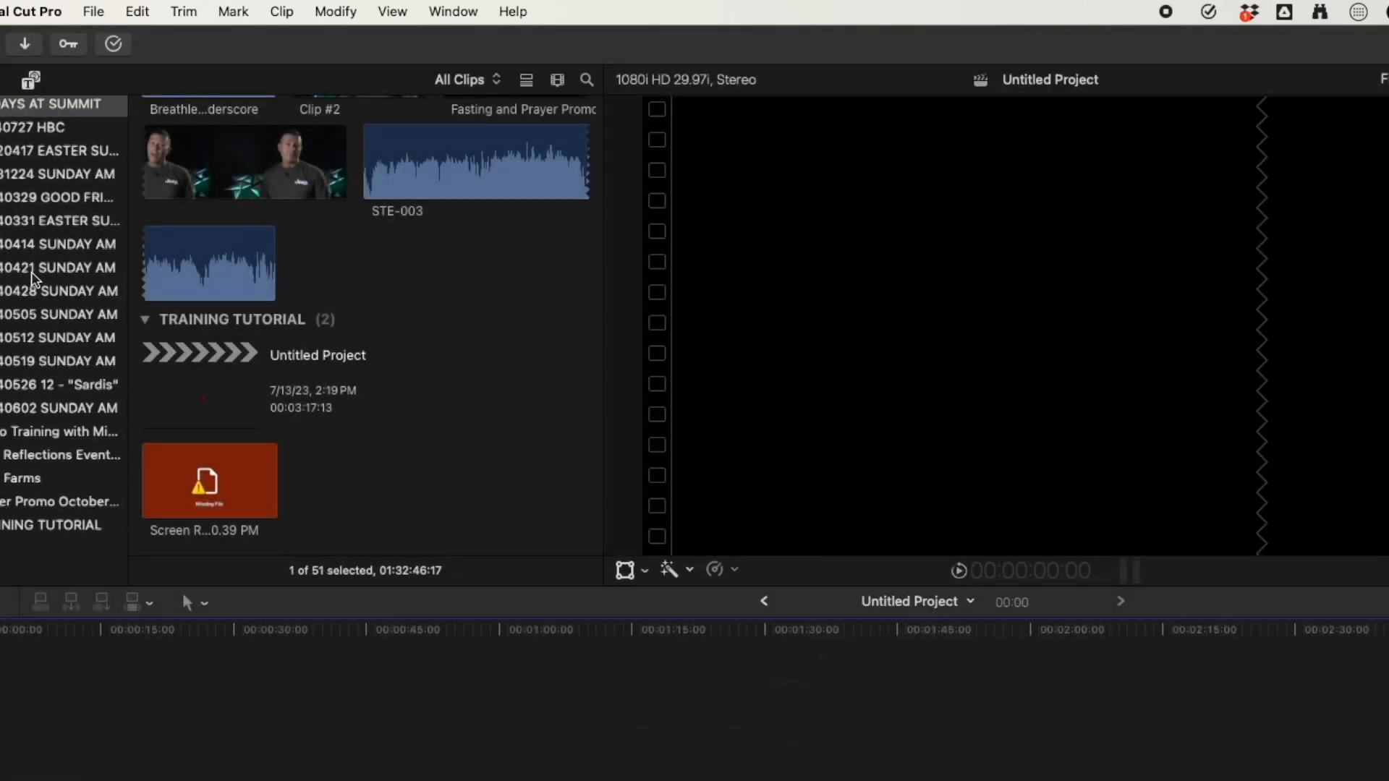
Rename Untitled Project to (June 2, 2024) 12 - "Letters To The Church: Philadelphia" and copy the title.
click(3, 415)
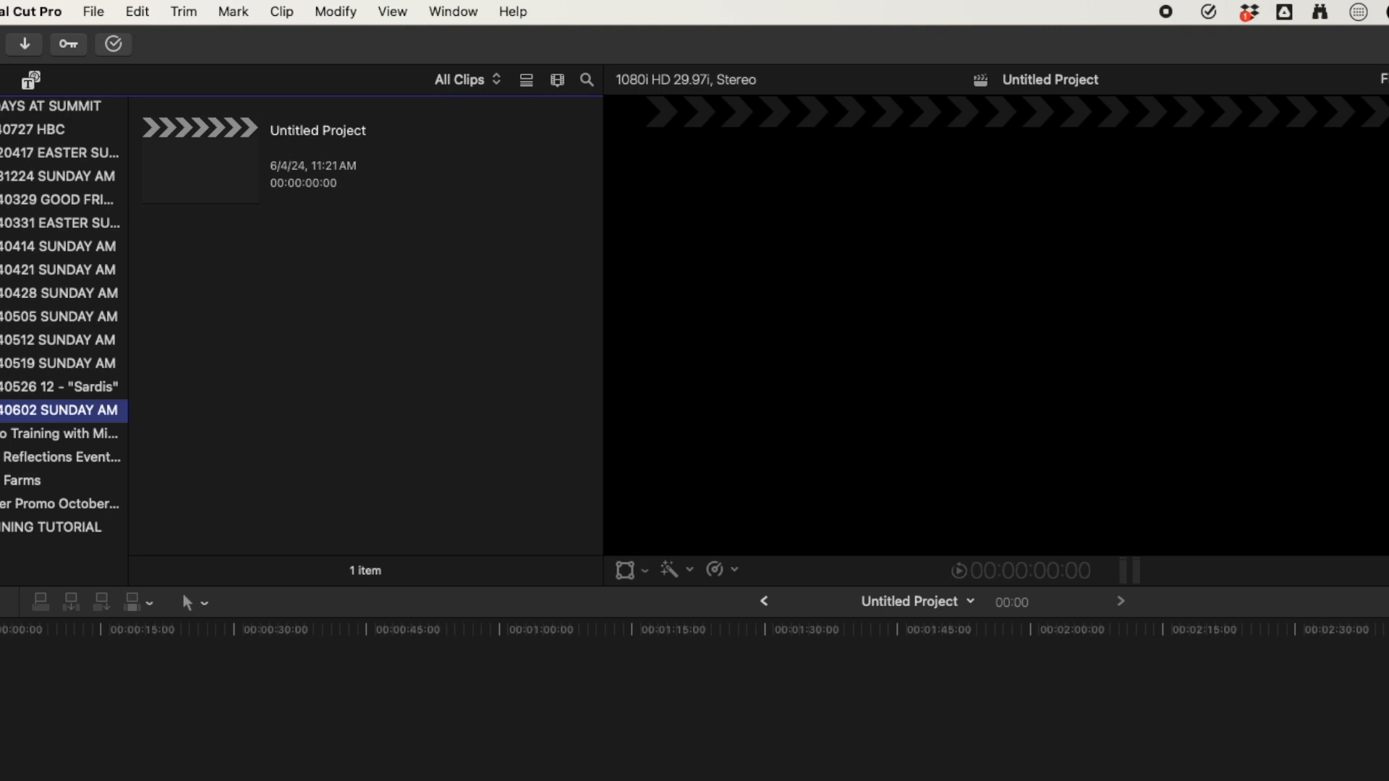
click(312, 134)
text(()
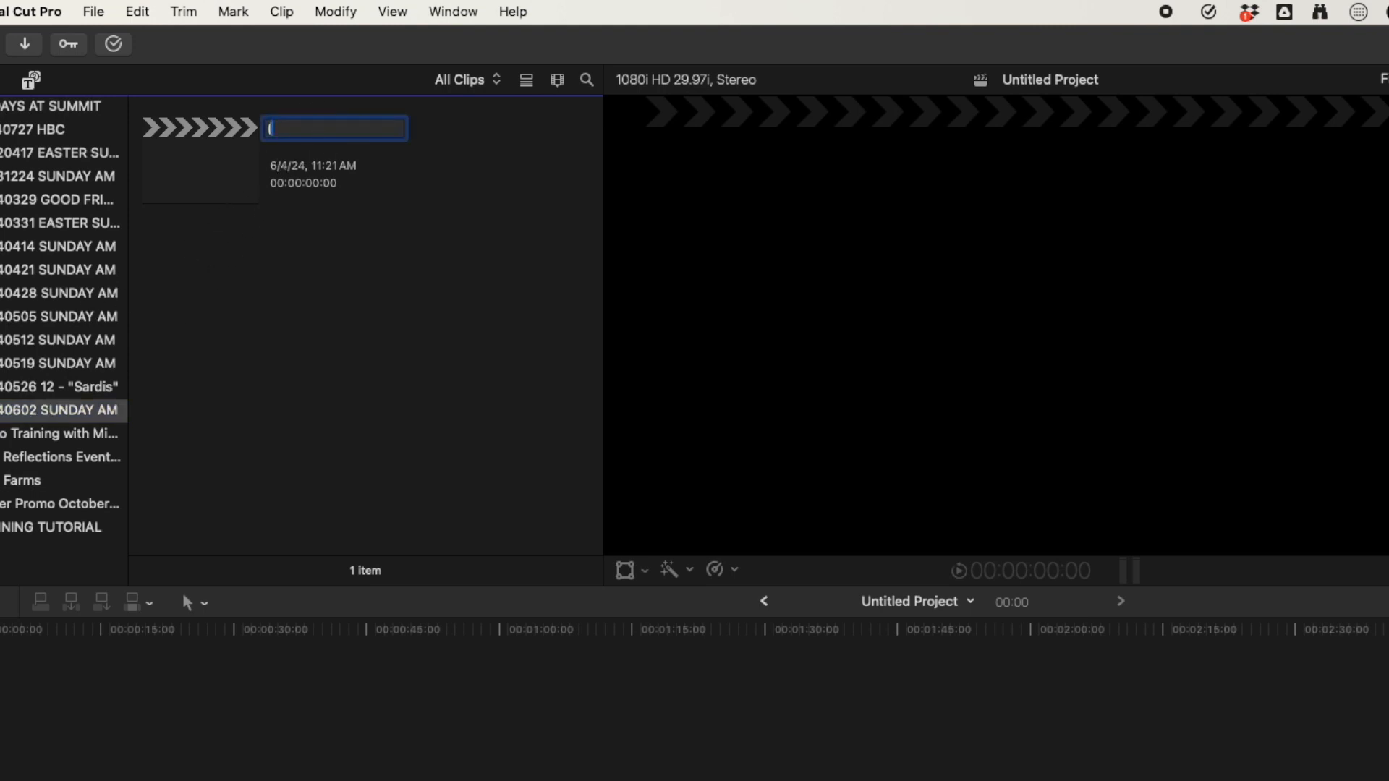
text(June 2, 2024))
text(12 -)
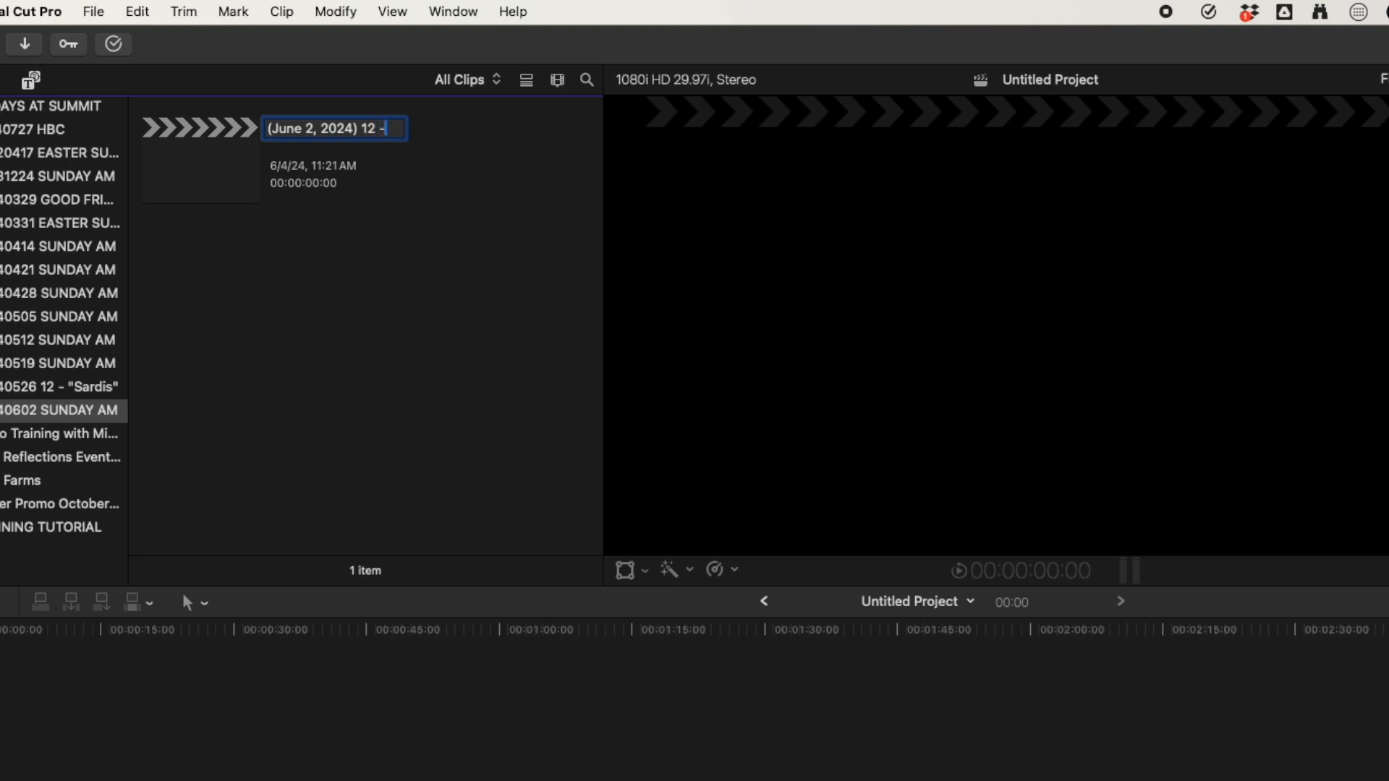
text( ")
key(super+a)
text("Letters)
text( To The Cr)
text(hu)
key(BackSpace)
key(BackSpace)
key(BackSpace)
text(hurch:)
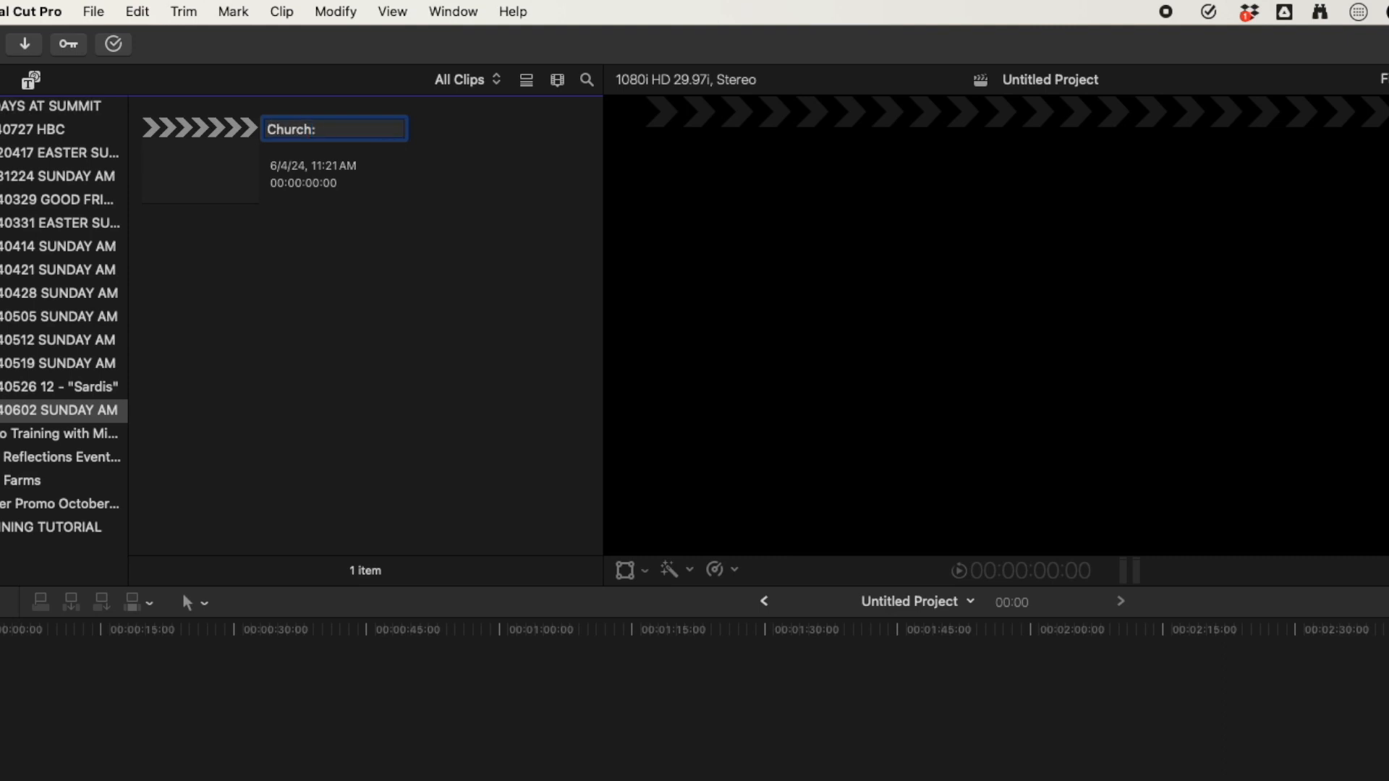
text( Philadelphia")
key(super+a)
key(super+c)
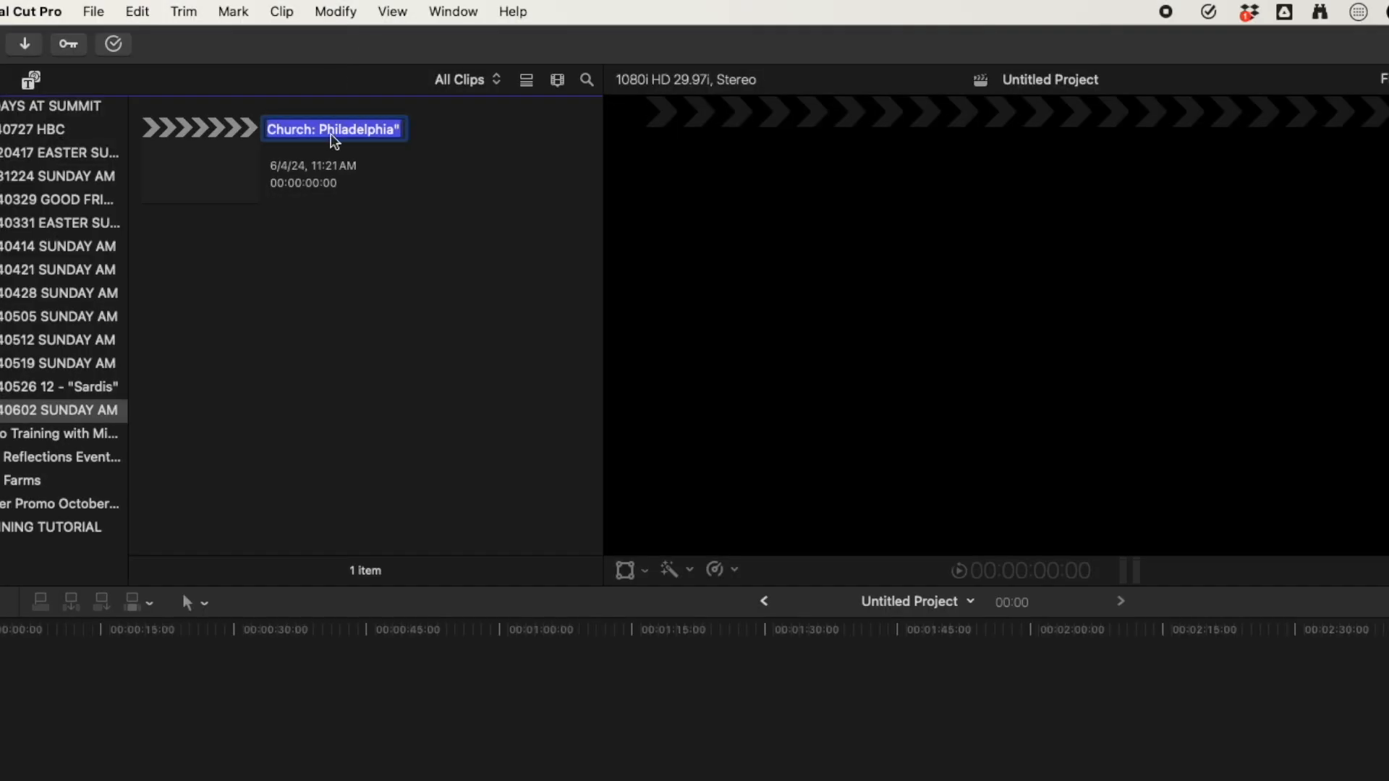
key(Return)
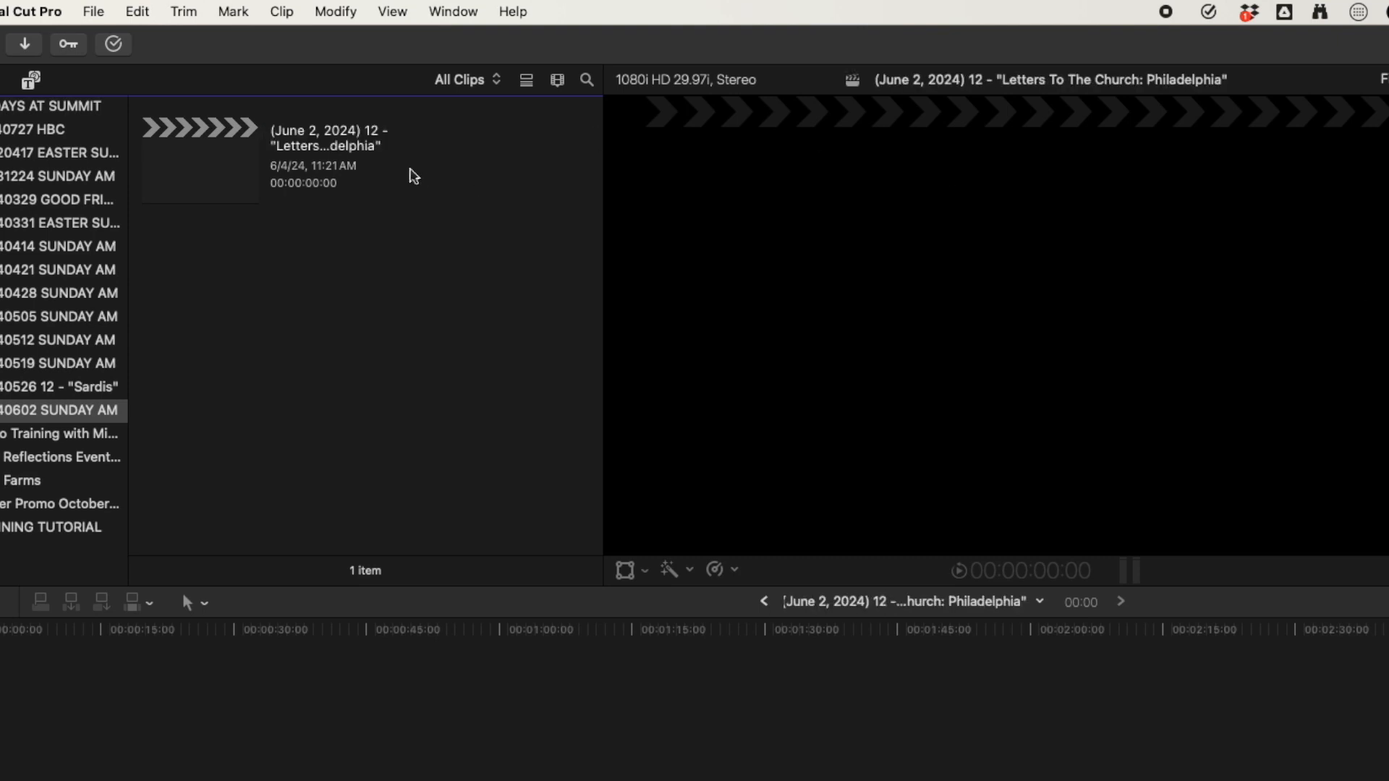
Paste the copied project title into the project's Notes field.
click(215, 139)
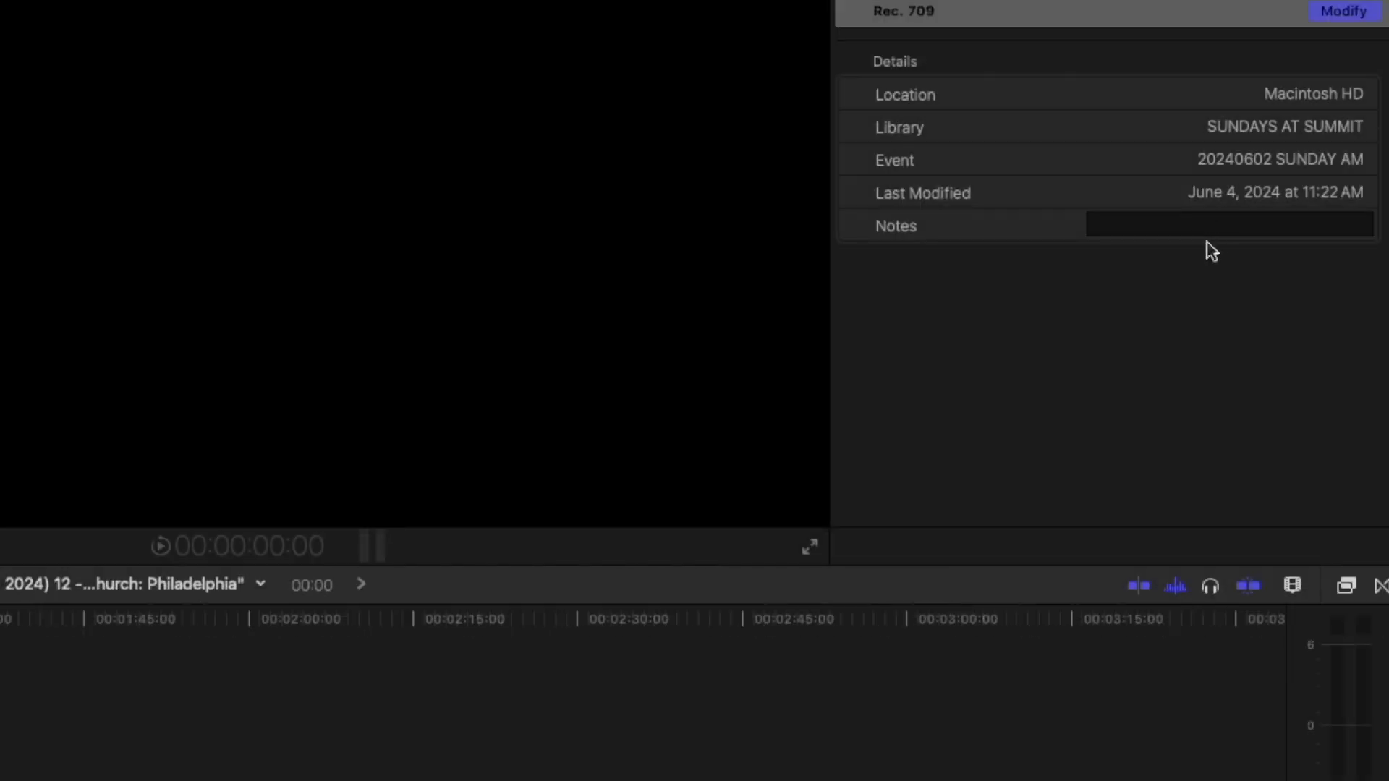
click(1195, 229)
key(super+v)
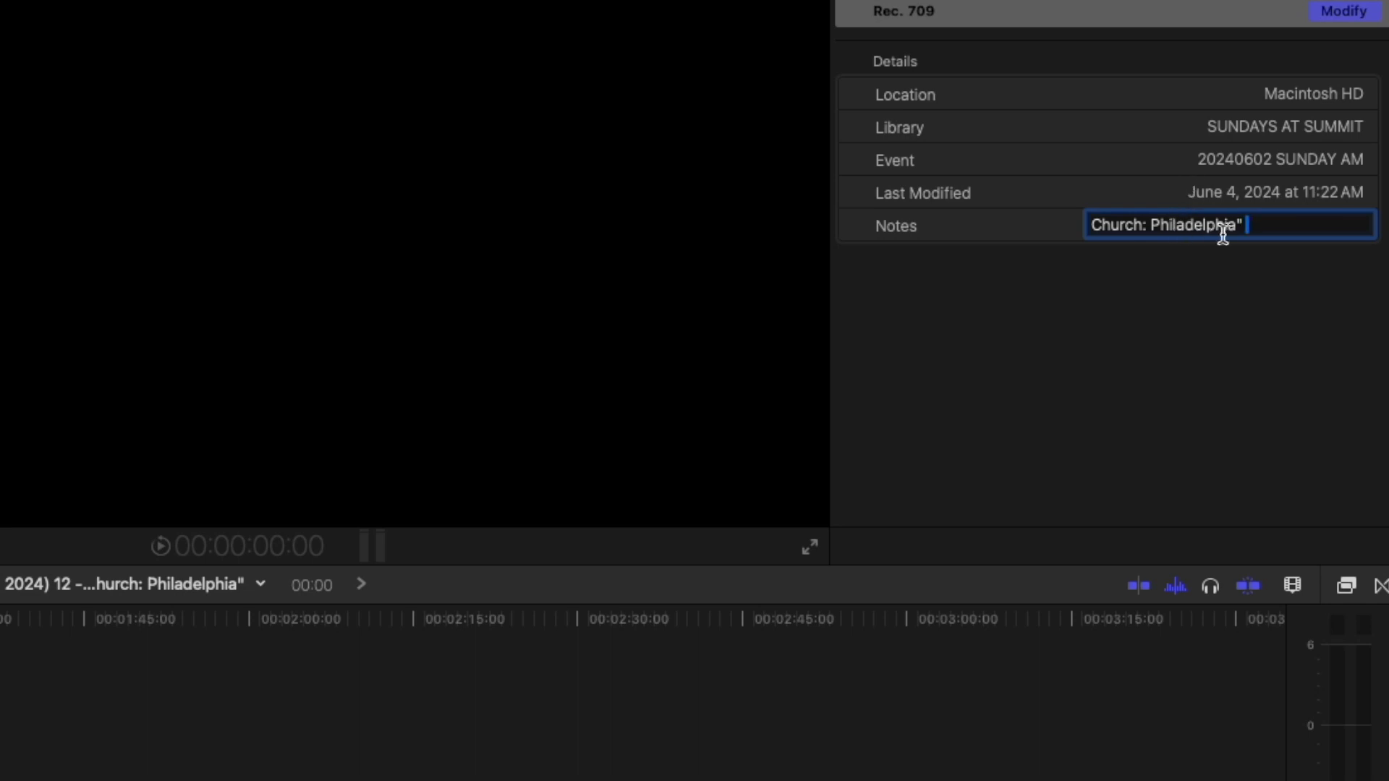
Replace the (June 2, 2024) date prefix in the notes with AS THE DAY DRAWS NEAR.
drag(1266, 225, 965, 224)
key(Left)
key(Left)
key(Left)
key(Left)
key(Left)
key(Left)
key(Left)
key(Left)
key(Left)
key(Left)
key(Left)
key(Left)
key(Left)
key(Left)
key(Left)
key(Left)
key(Left)
key(Left)
key(Left)
key(Left)
key(Left)
key(Left)
key(Left)
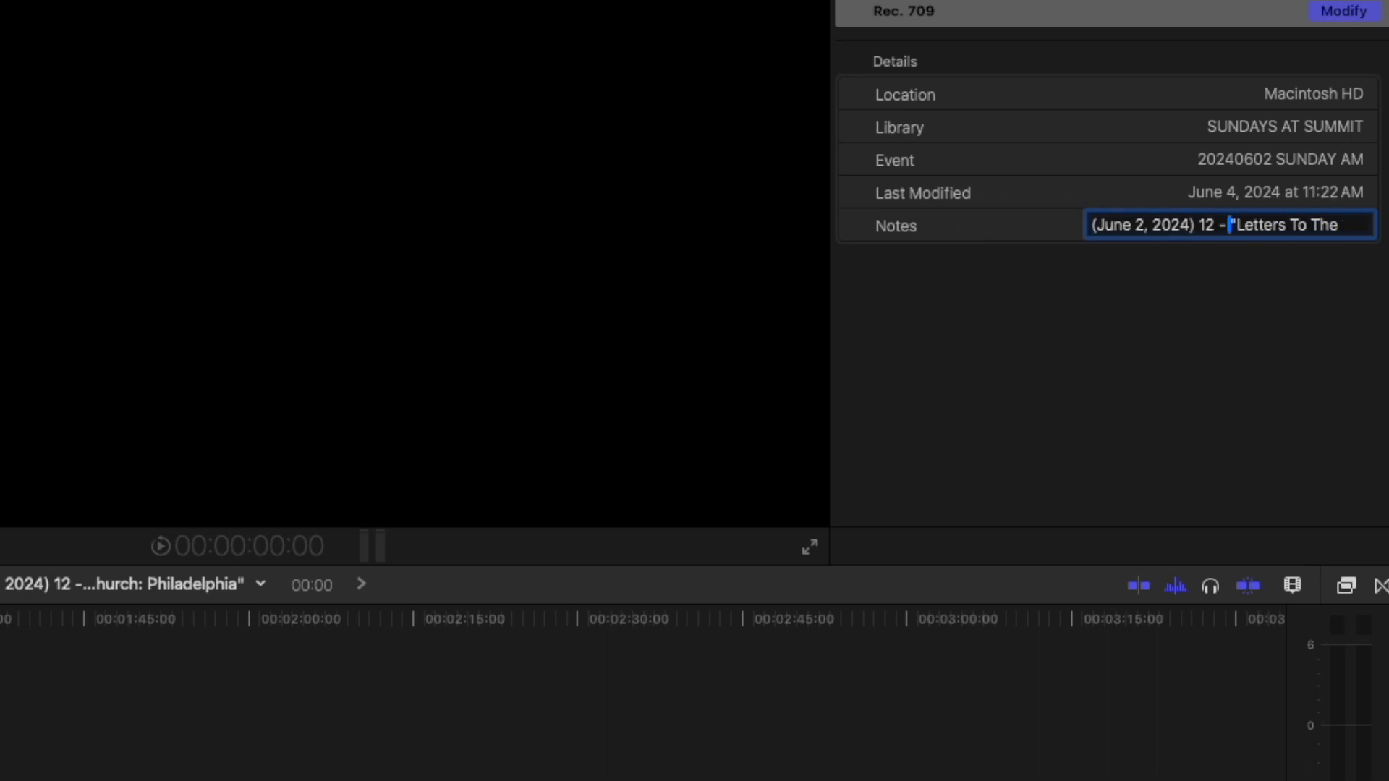
key(Left)
key(Left)
key(Left)
key(Left)
key(Left)
key(Left)
key(Left)
key(Left)
key(Left)
key(Left)
key(Left)
key(Left)
key(Left)
key(Left)
key(Right)
key(Right)
key(Right)
key(Right)
key(Right)
key(Left)
key(Left)
key(Left)
key(Left)
key(Left)
key(shift+Right)
key(shift+Right)
key(shift+Right)
key(shift+Right)
key(shift+Right)
key(shift+Right)
key(shift+Right)
key(shift+Right)
key(shift+Right)
key(shift+Right)
key(shift+Right)
key(shift+Right)
key(shift+Right)
key(shift+Right)
key(shift+Right)
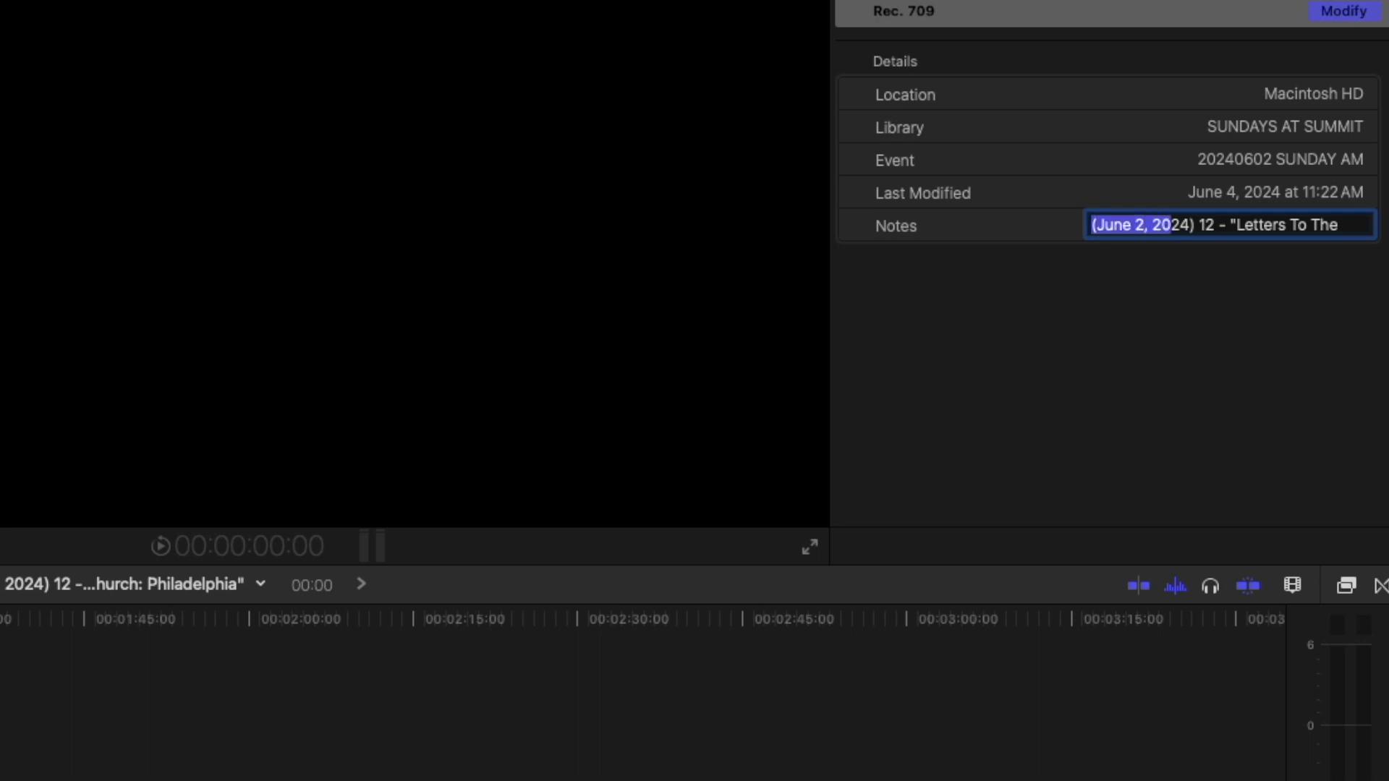
key(BackSpace)
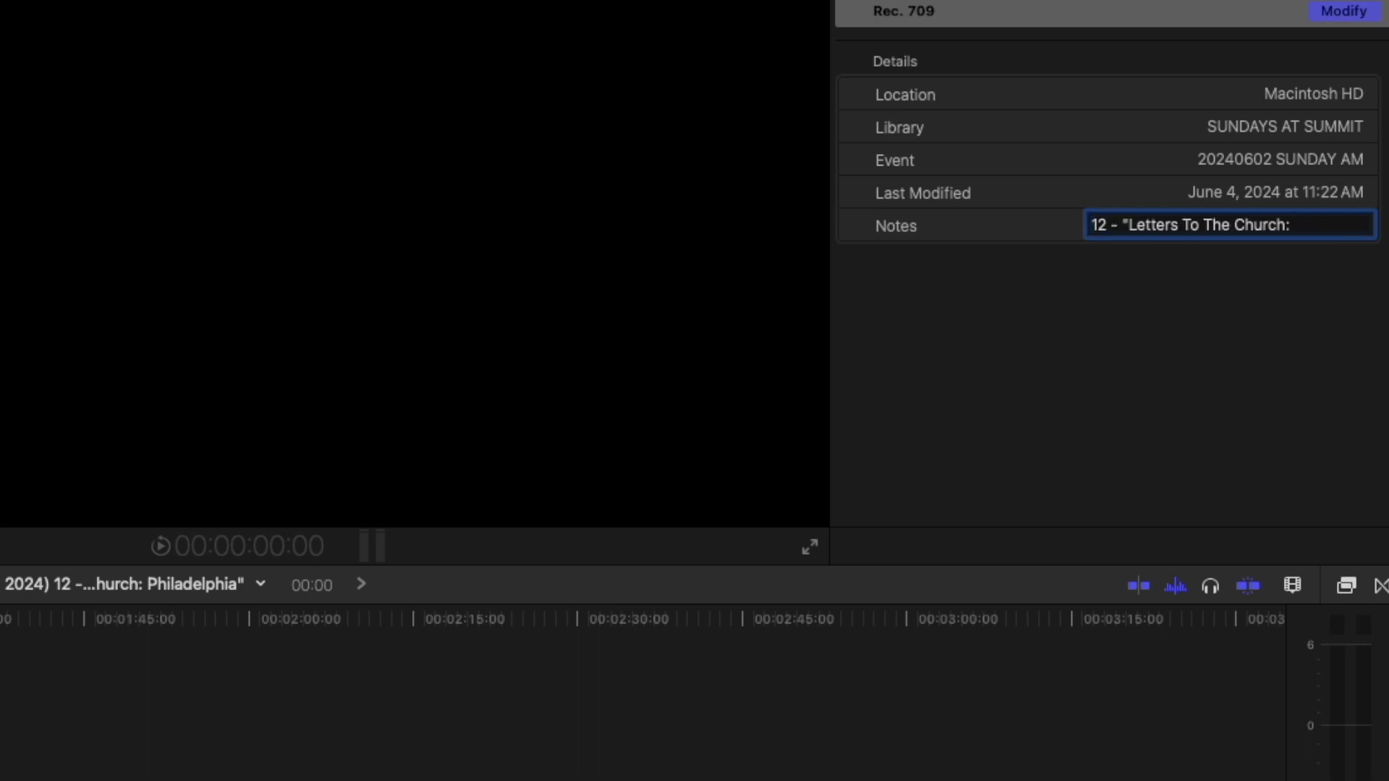
text(AS THE )
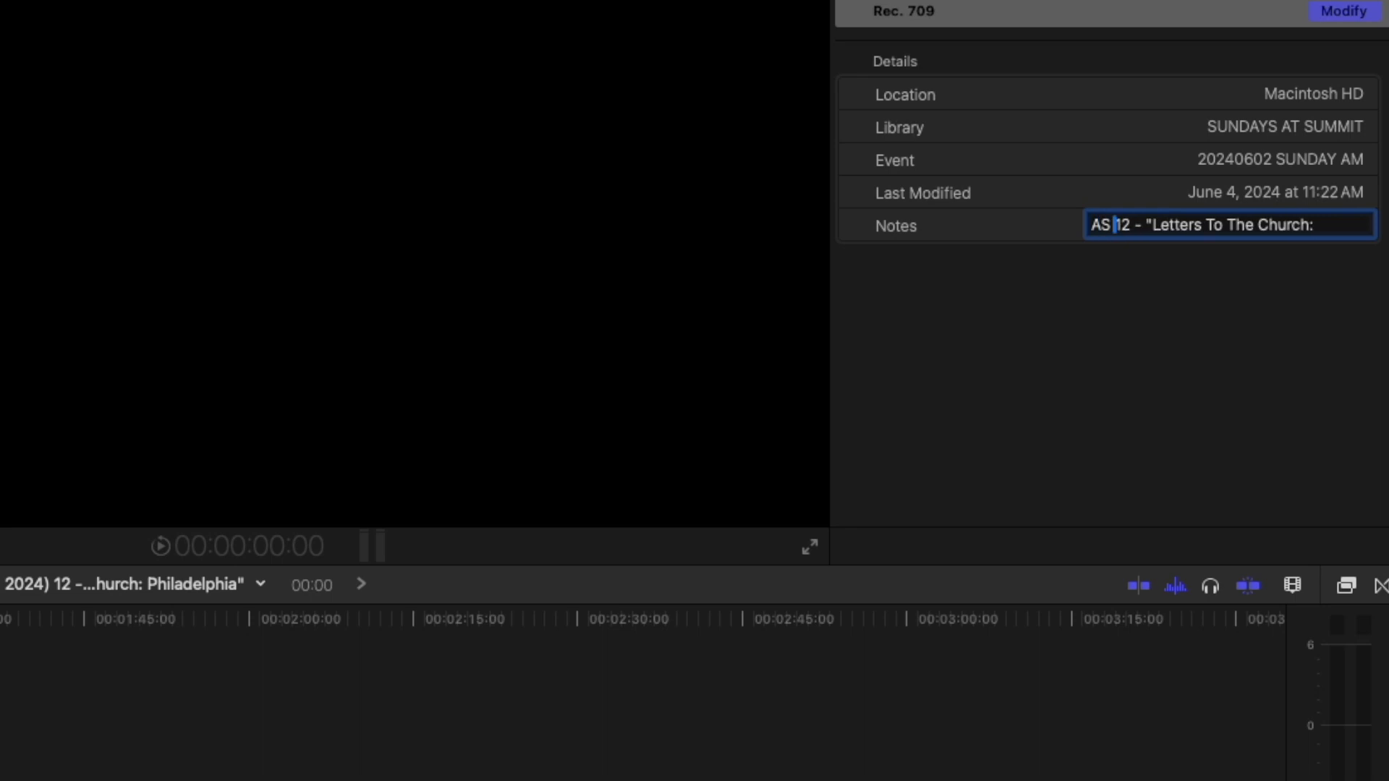
text(DAY DRAWS NEA)
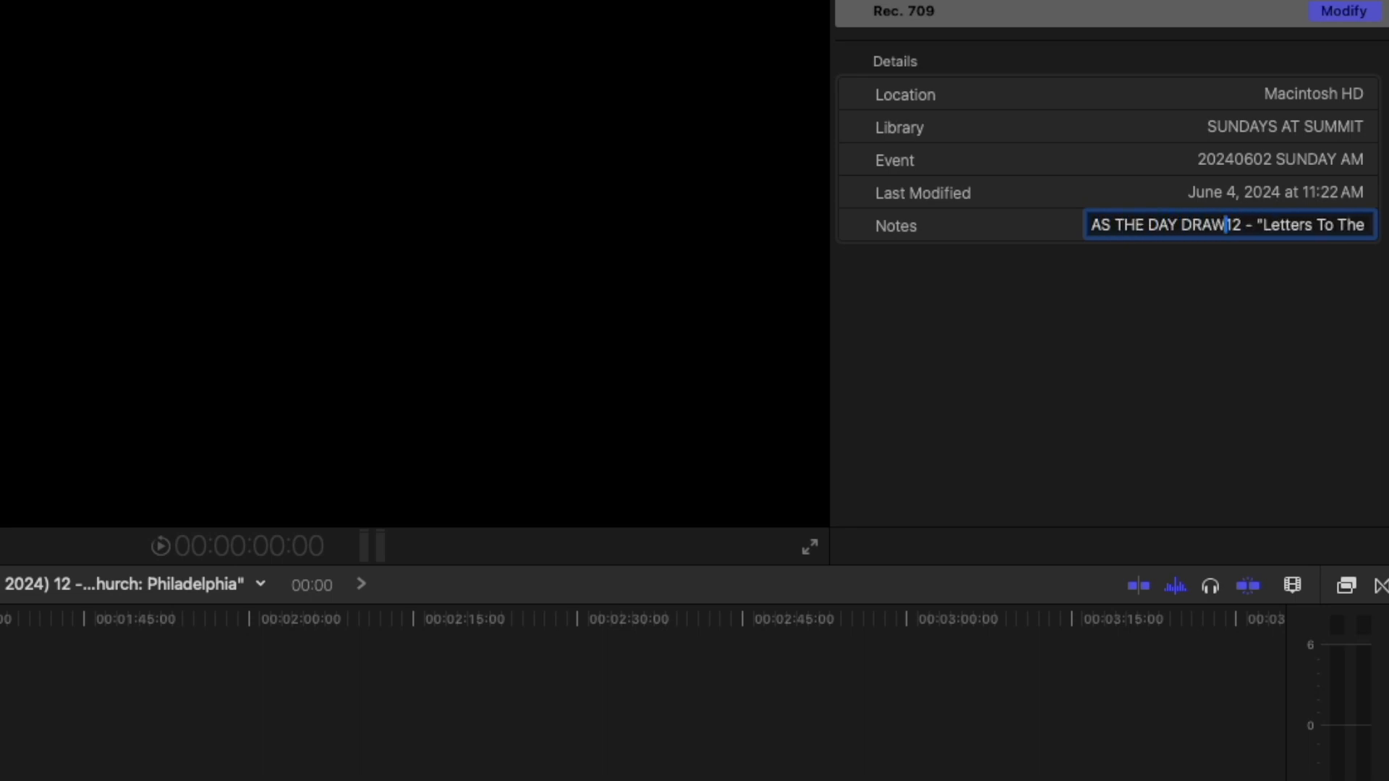
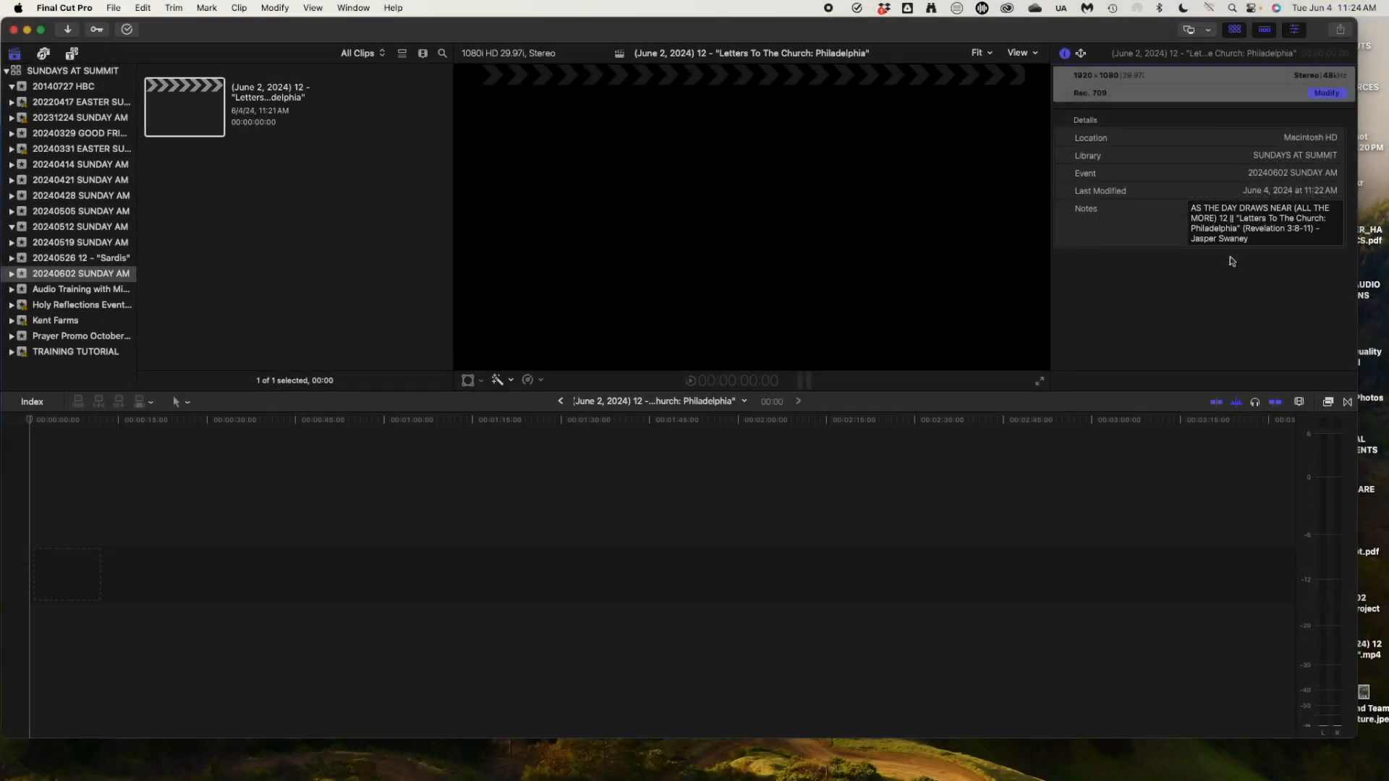
Select the June 2 project in the browser, then click empty browser space to clear the selection.
click(1107, 443)
key(super+v)
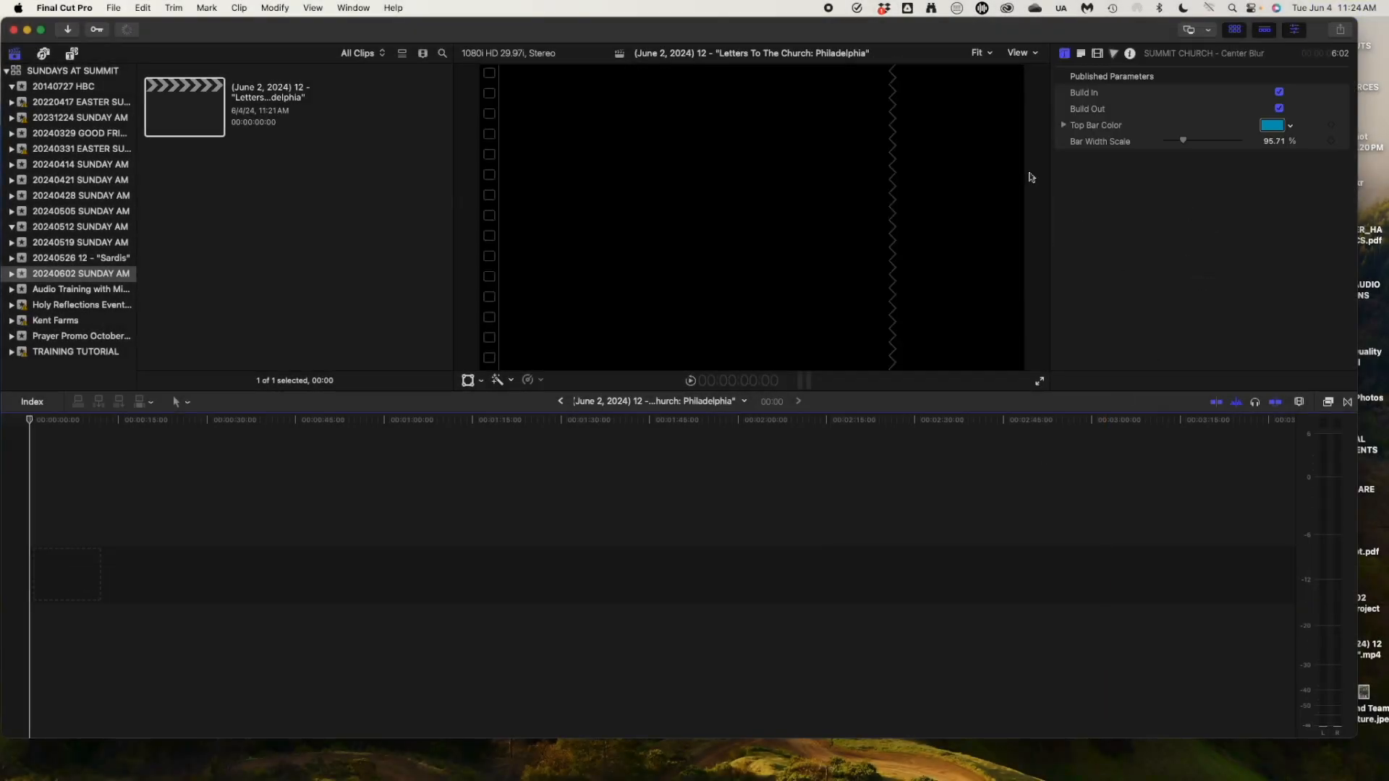
click(196, 90)
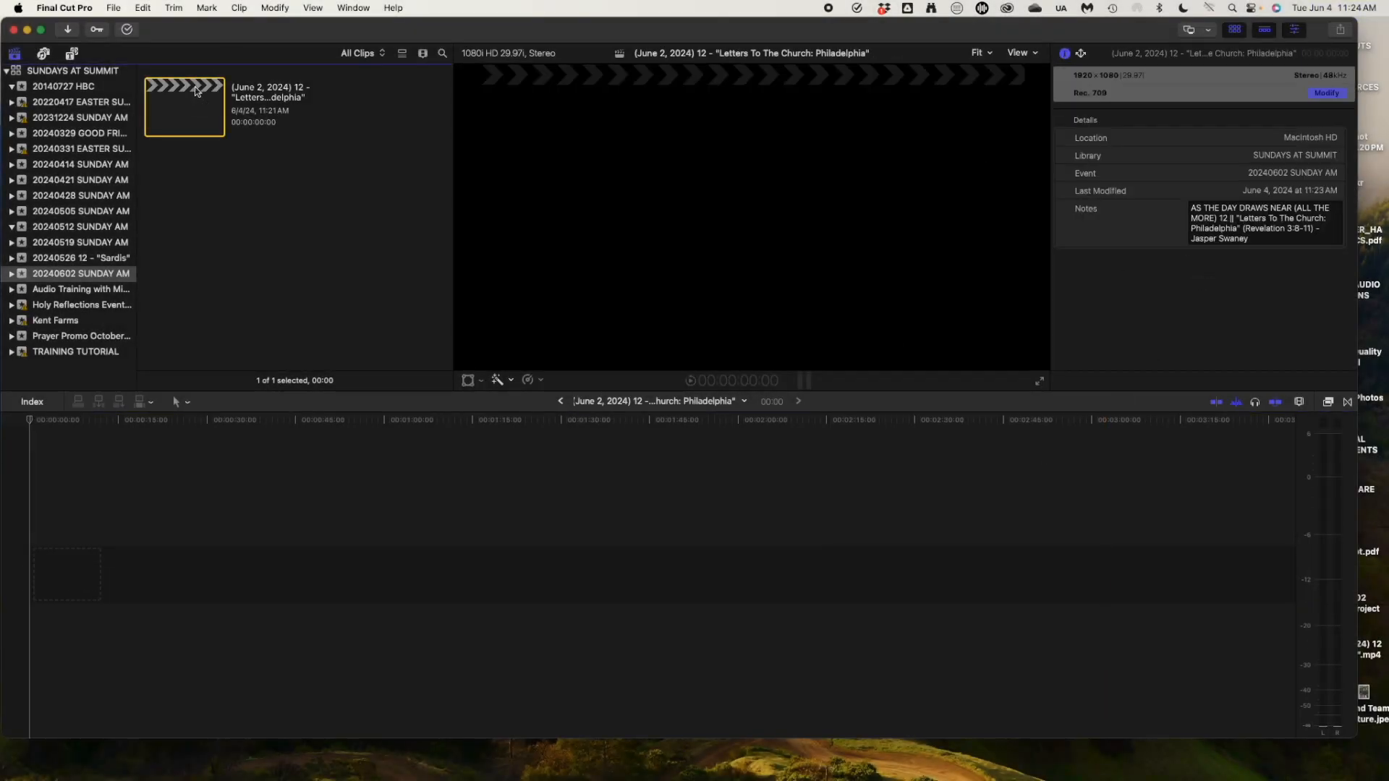
click(1156, 289)
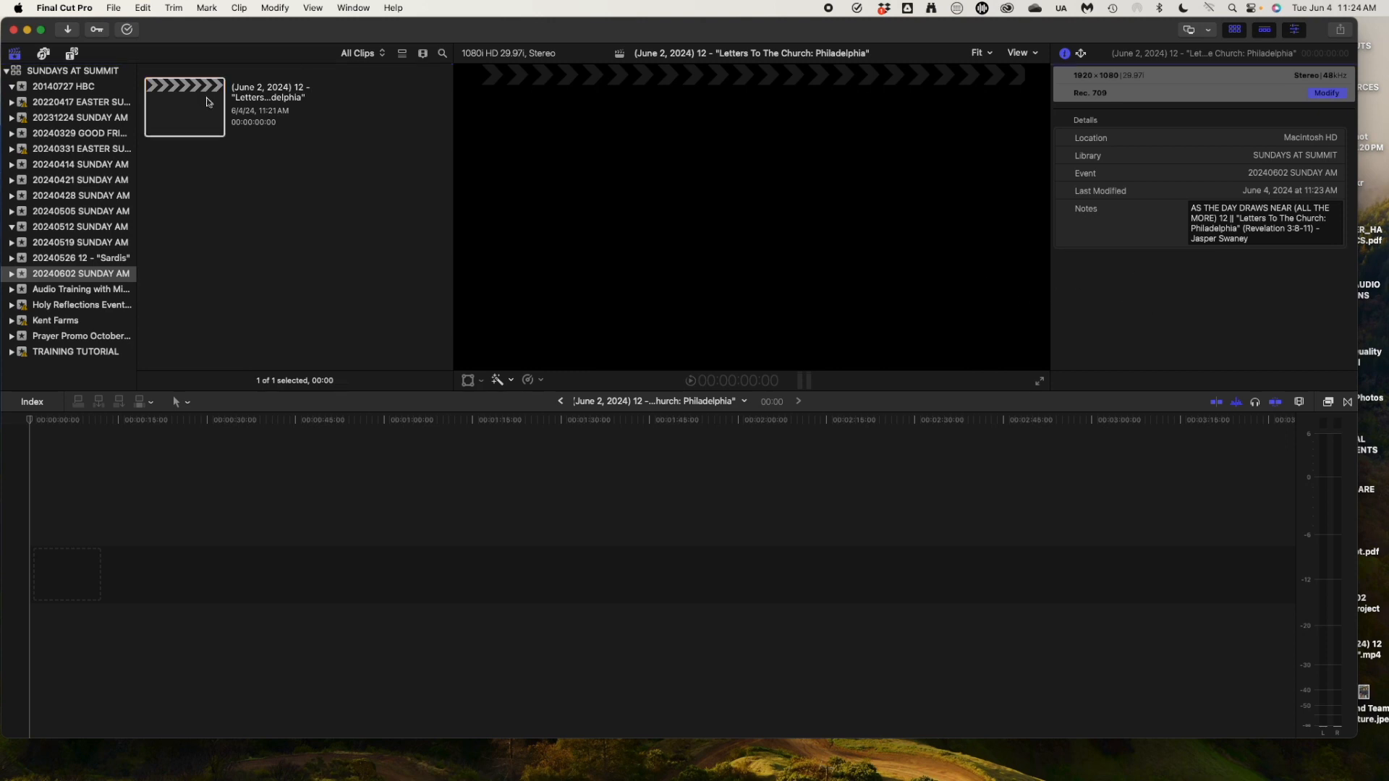
click(268, 221)
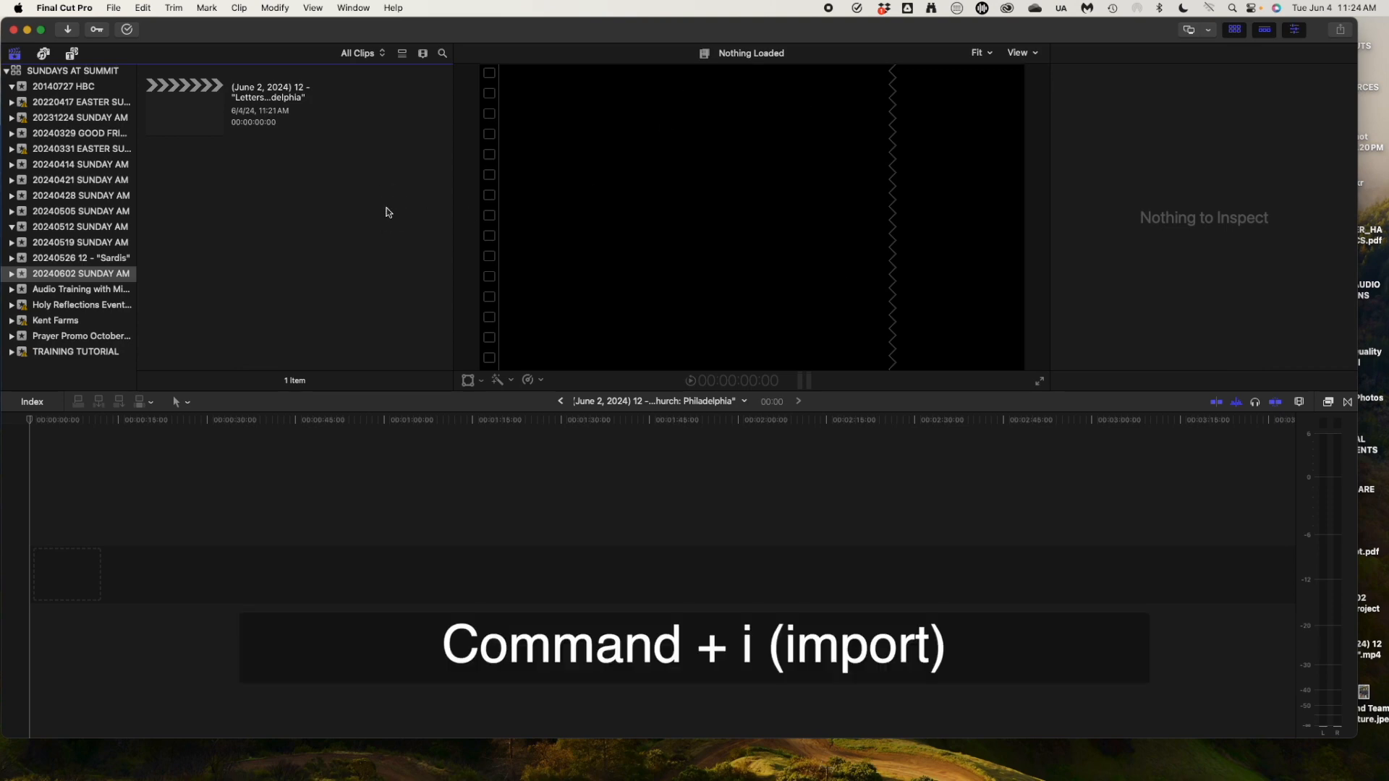
Import 20240602 SUNDAY ORIG.mp4 from WORSHIP 2 VIDEO's 20240602 SUNDAY AM folder.
key(super+i)
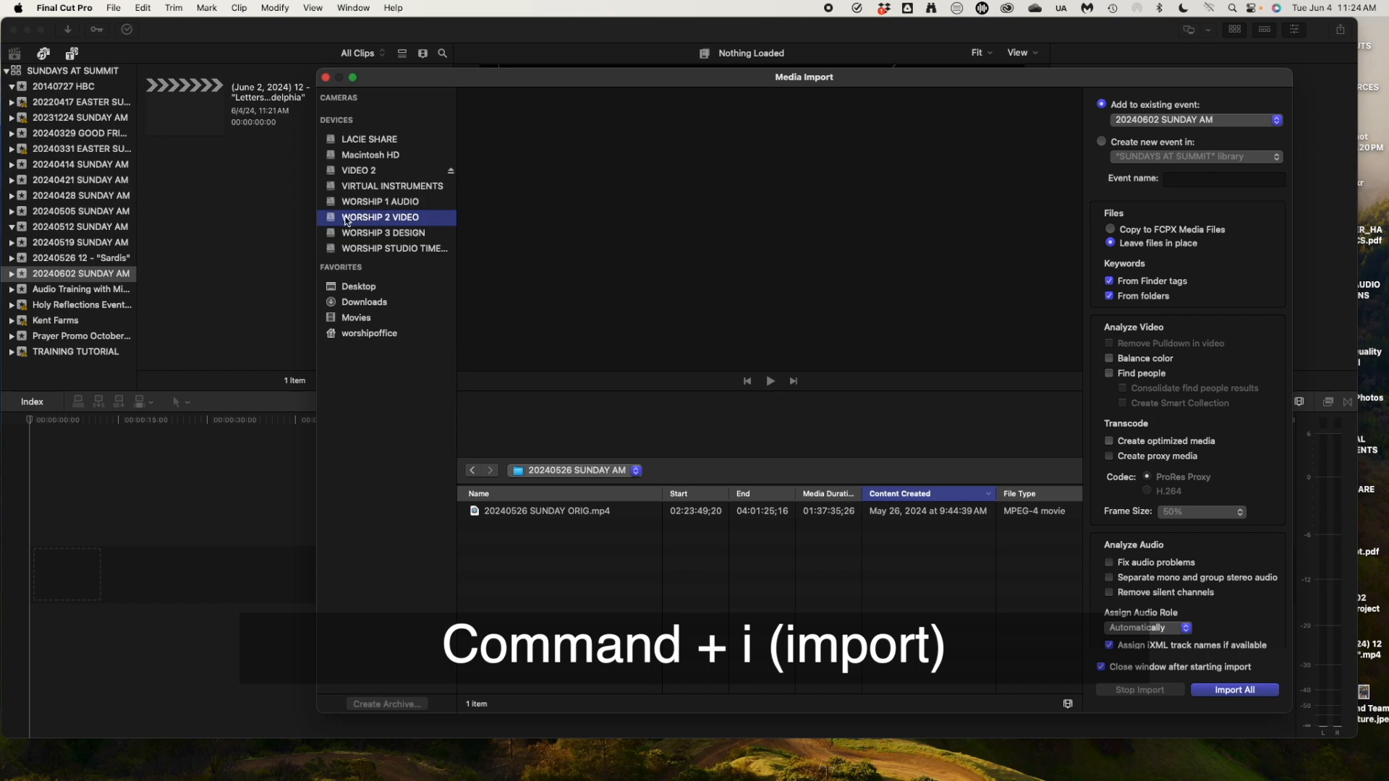
click(566, 472)
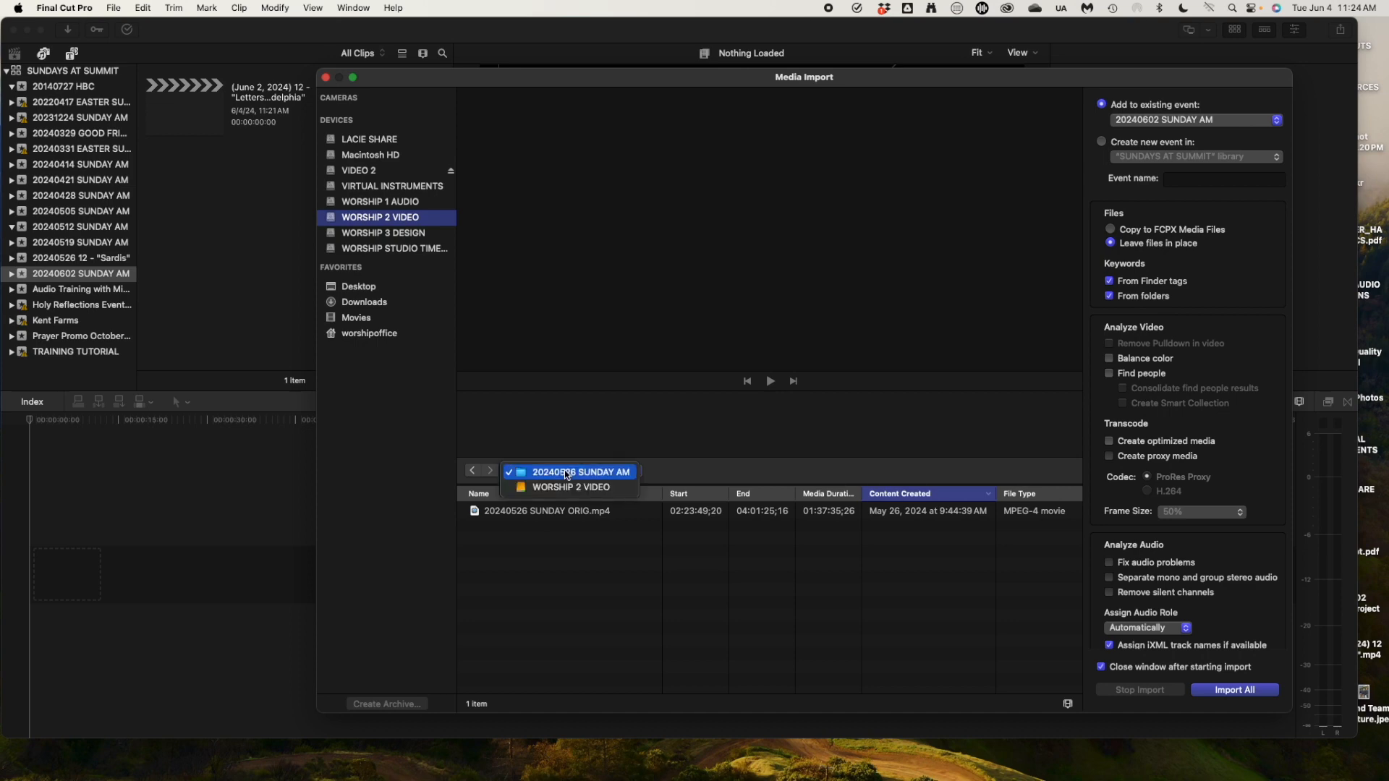
click(599, 488)
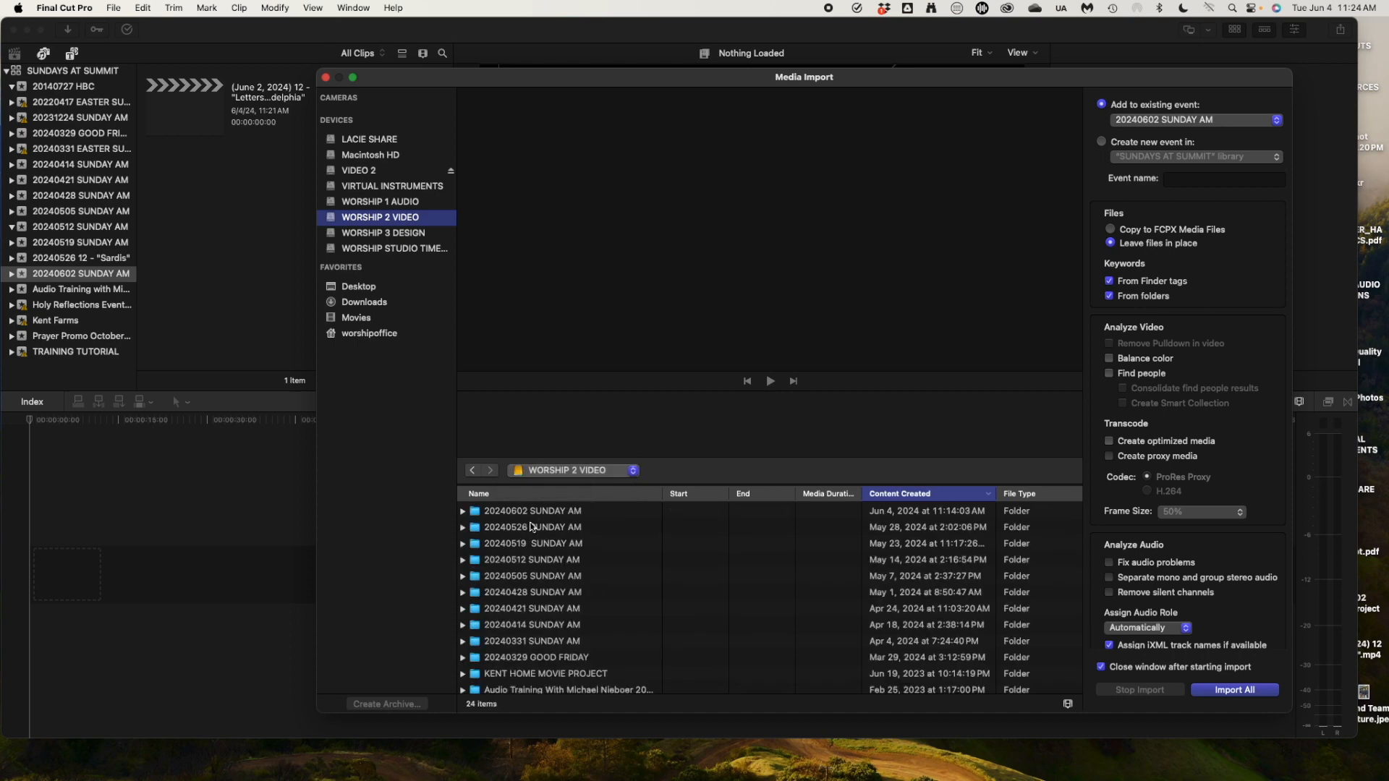
double_click(481, 512)
click(491, 512)
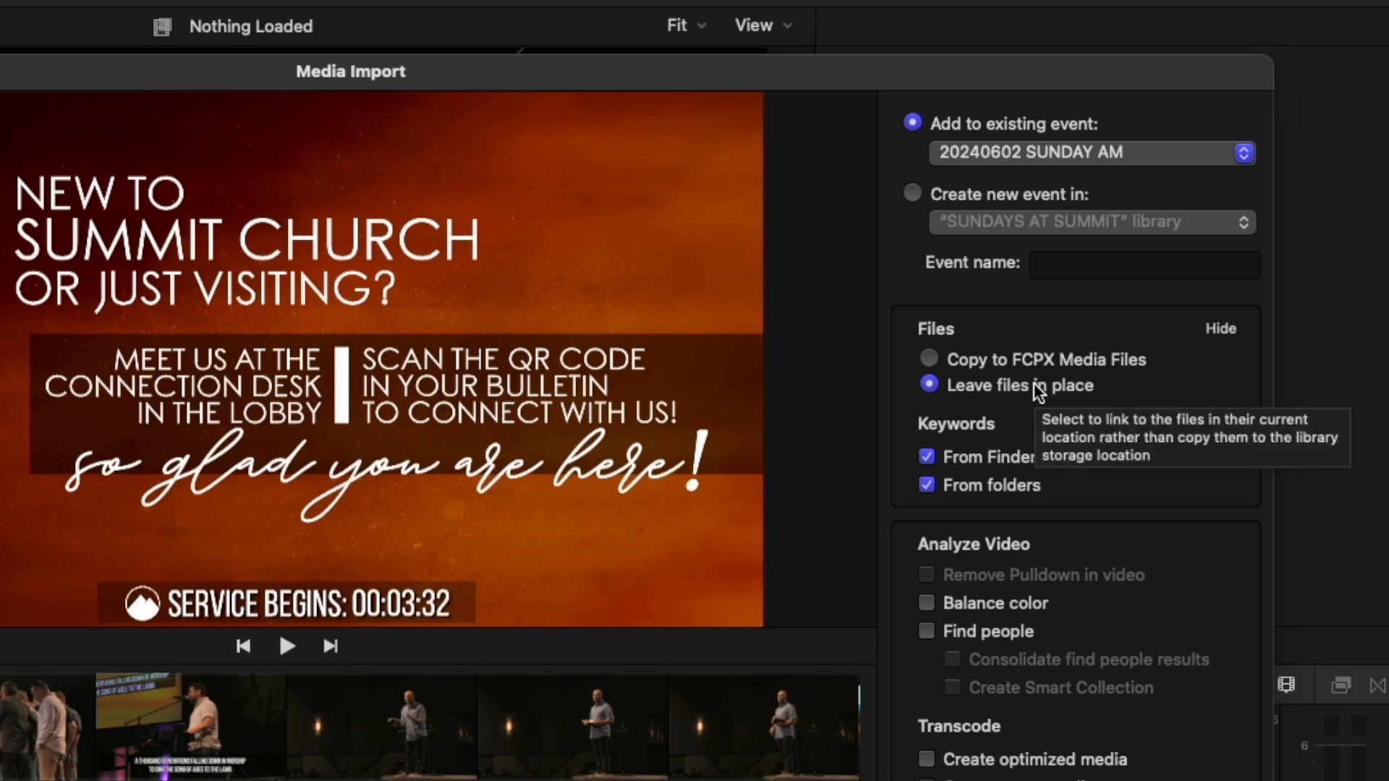
scroll(1076, 550, down, 1)
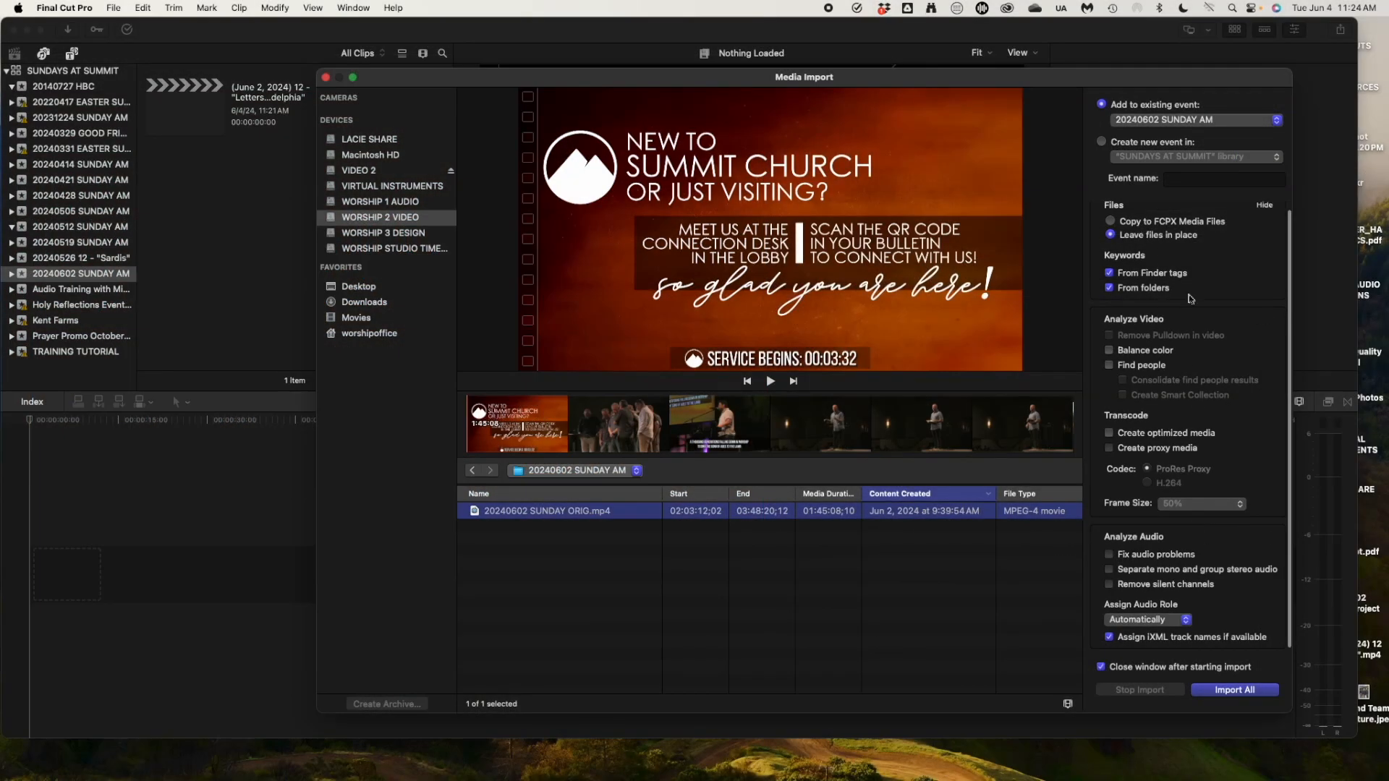
click(1237, 689)
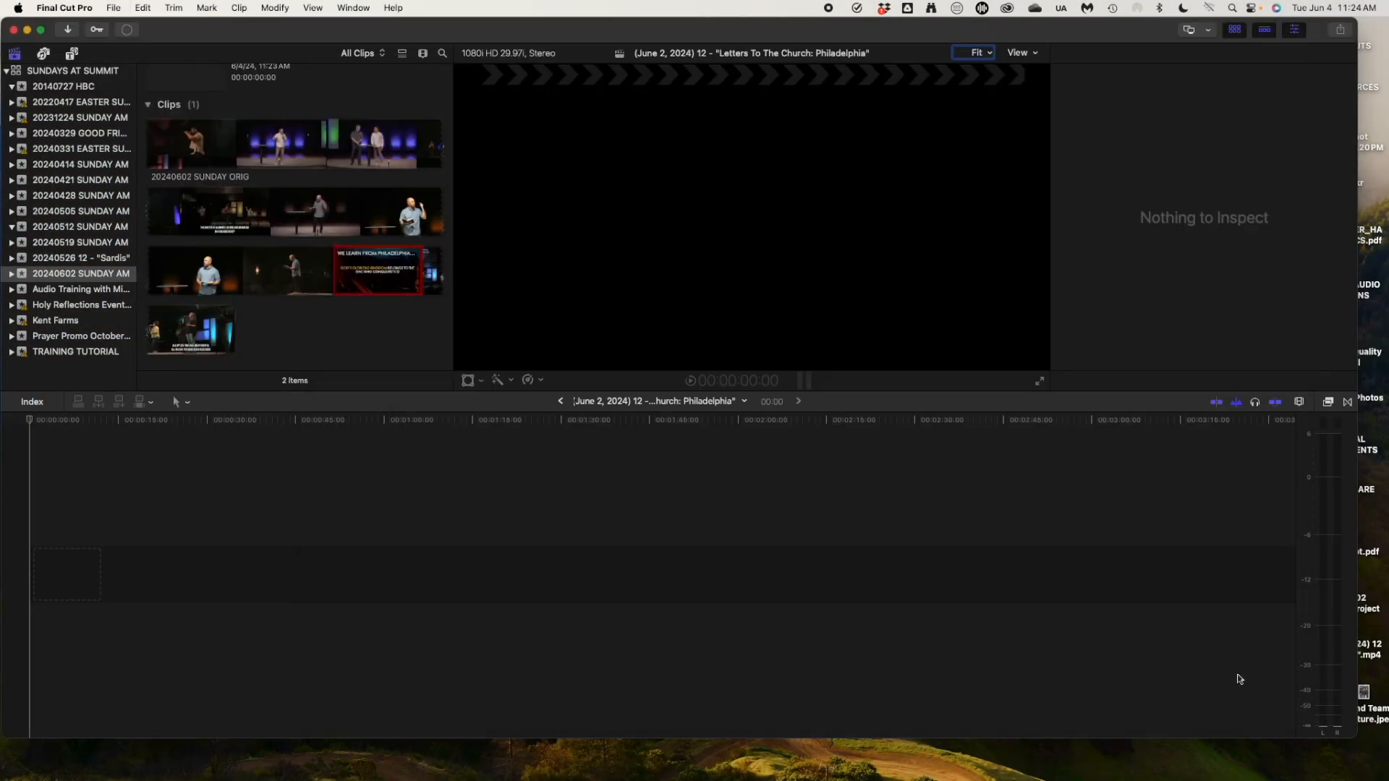
Append the 20240602 SUNDAY ORIG clip to the timeline and zoom to see its 1:45:02 length.
click(220, 150)
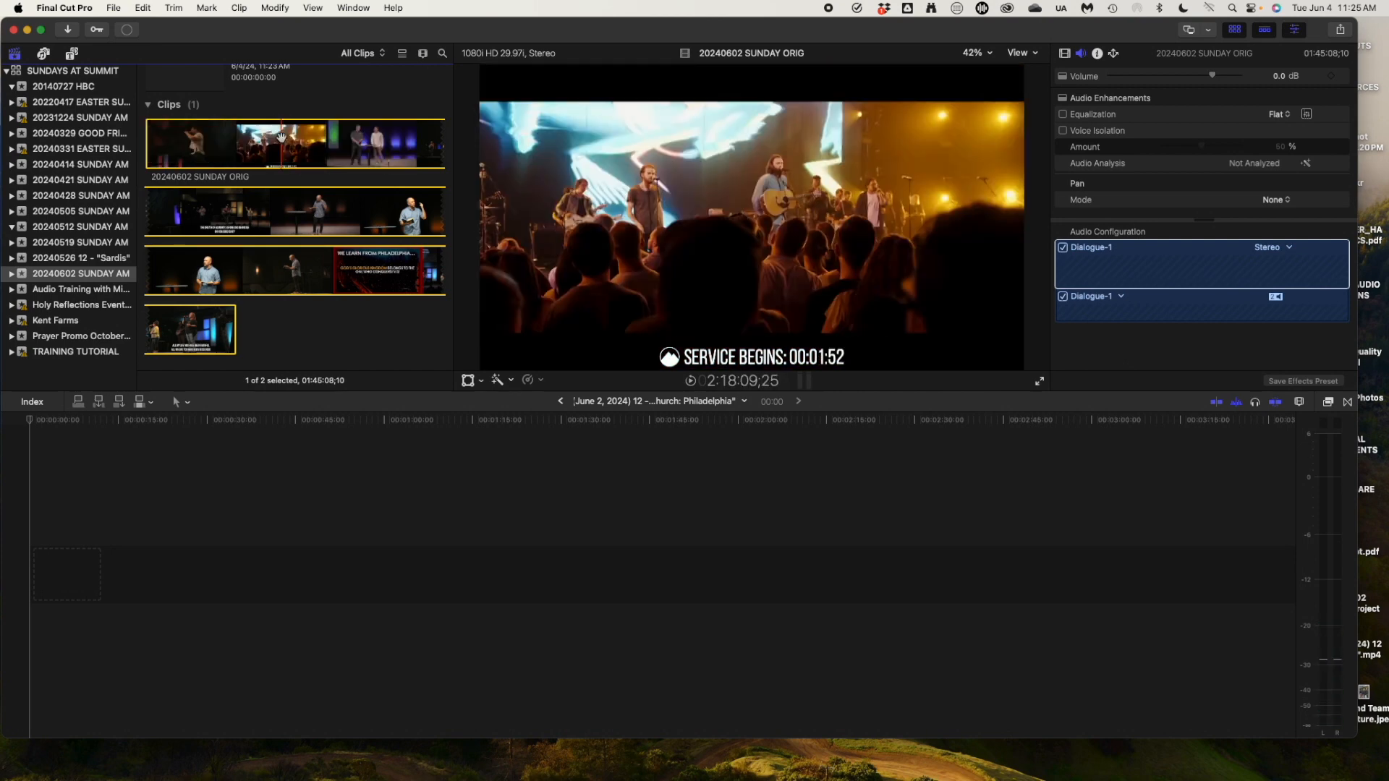
key(e)
click(634, 501)
scroll(618, 512, left, 20)
scroll(619, 512, left, 20)
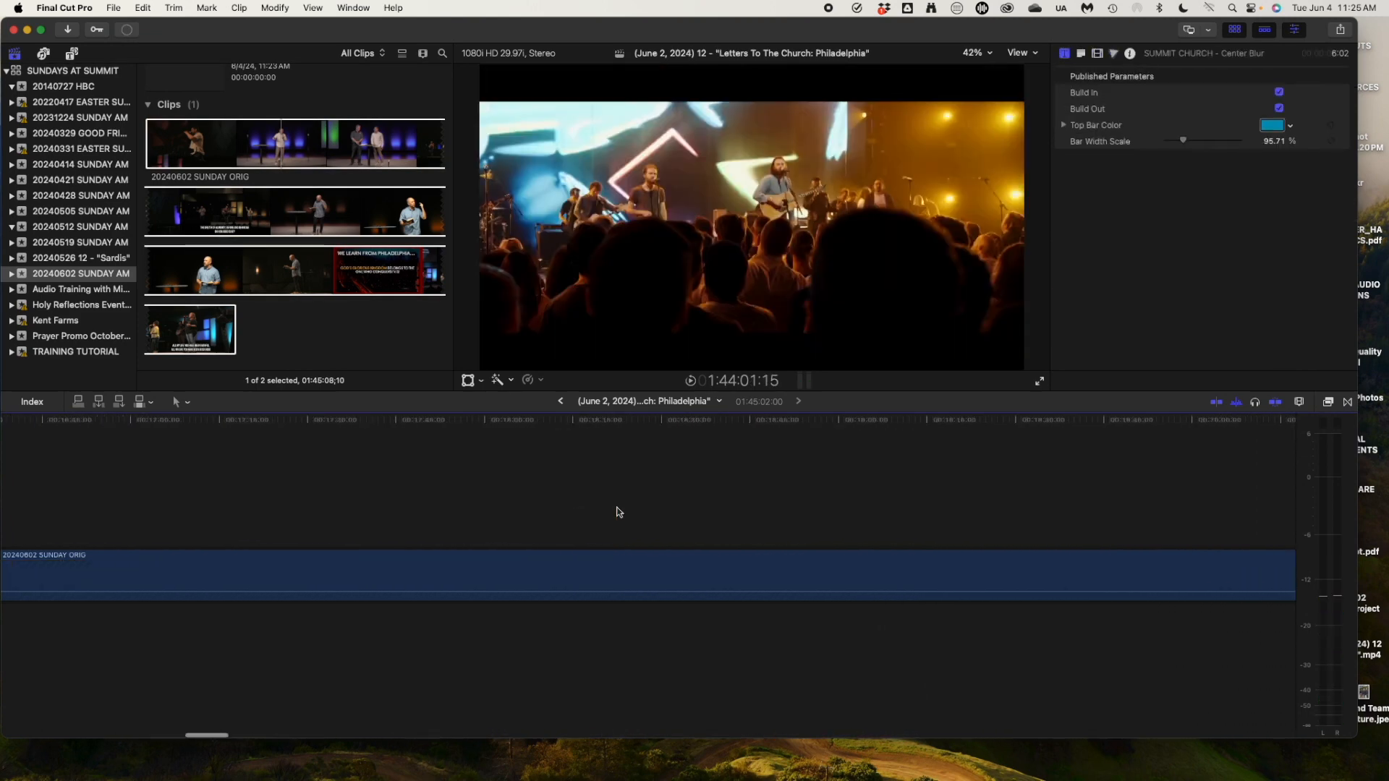
scroll(619, 512, left, 15)
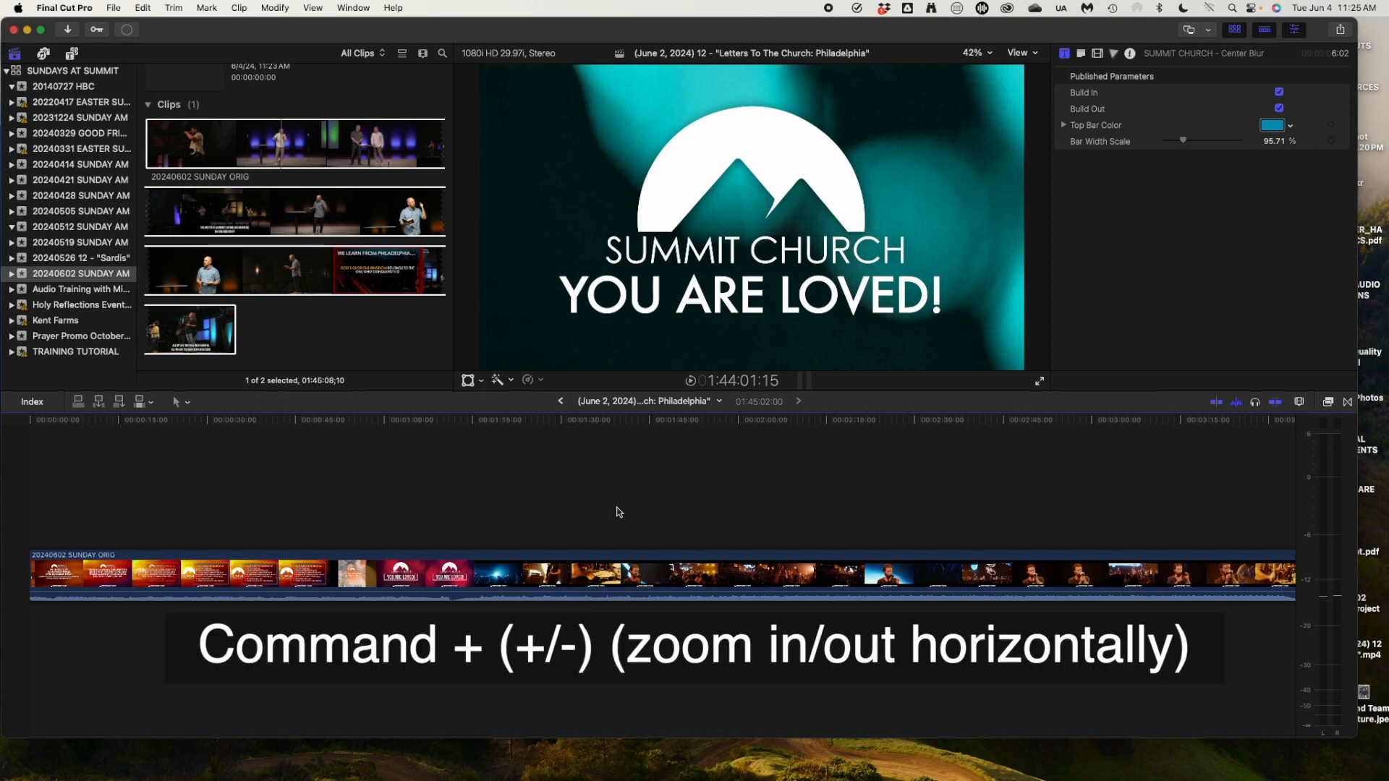
key(super+minus)
key(super+minus)
key(super+minus)
key(super+minus)
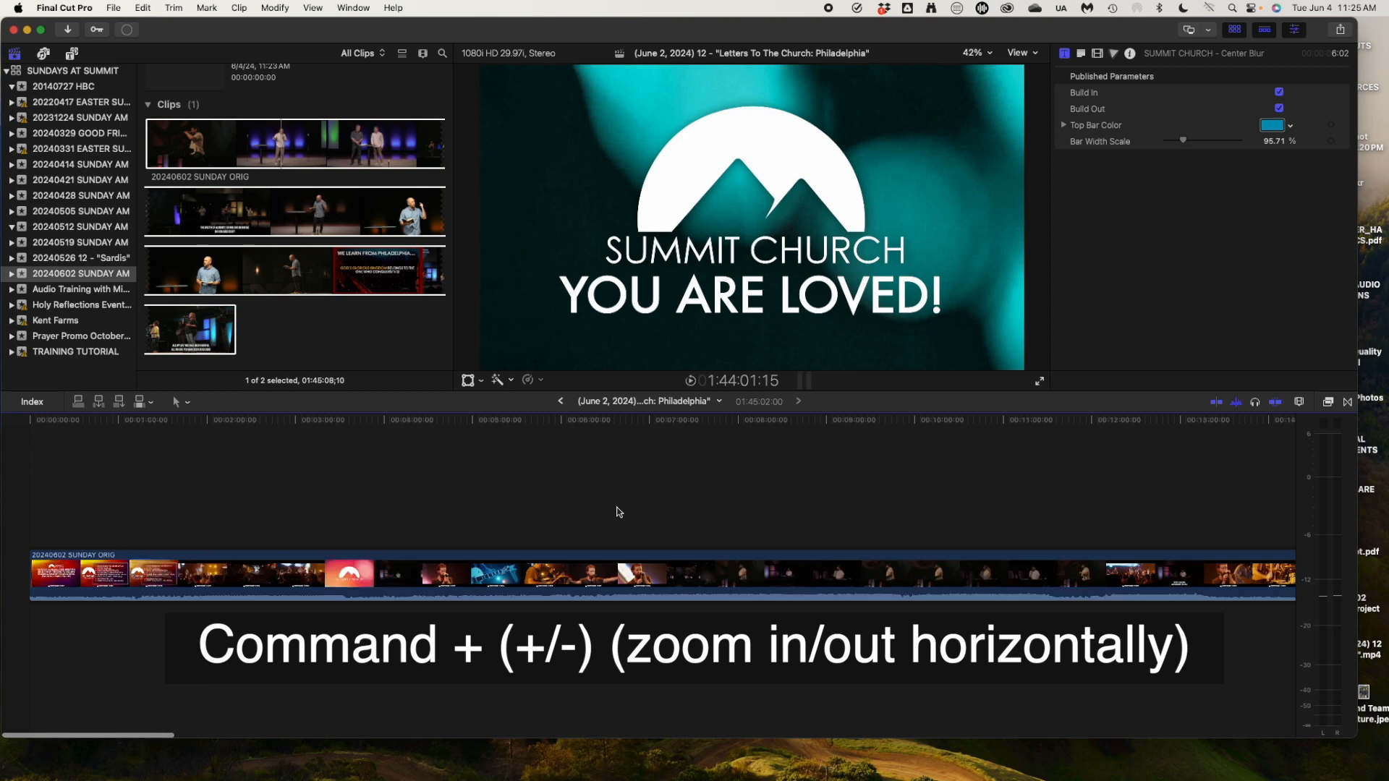
key(super+minus)
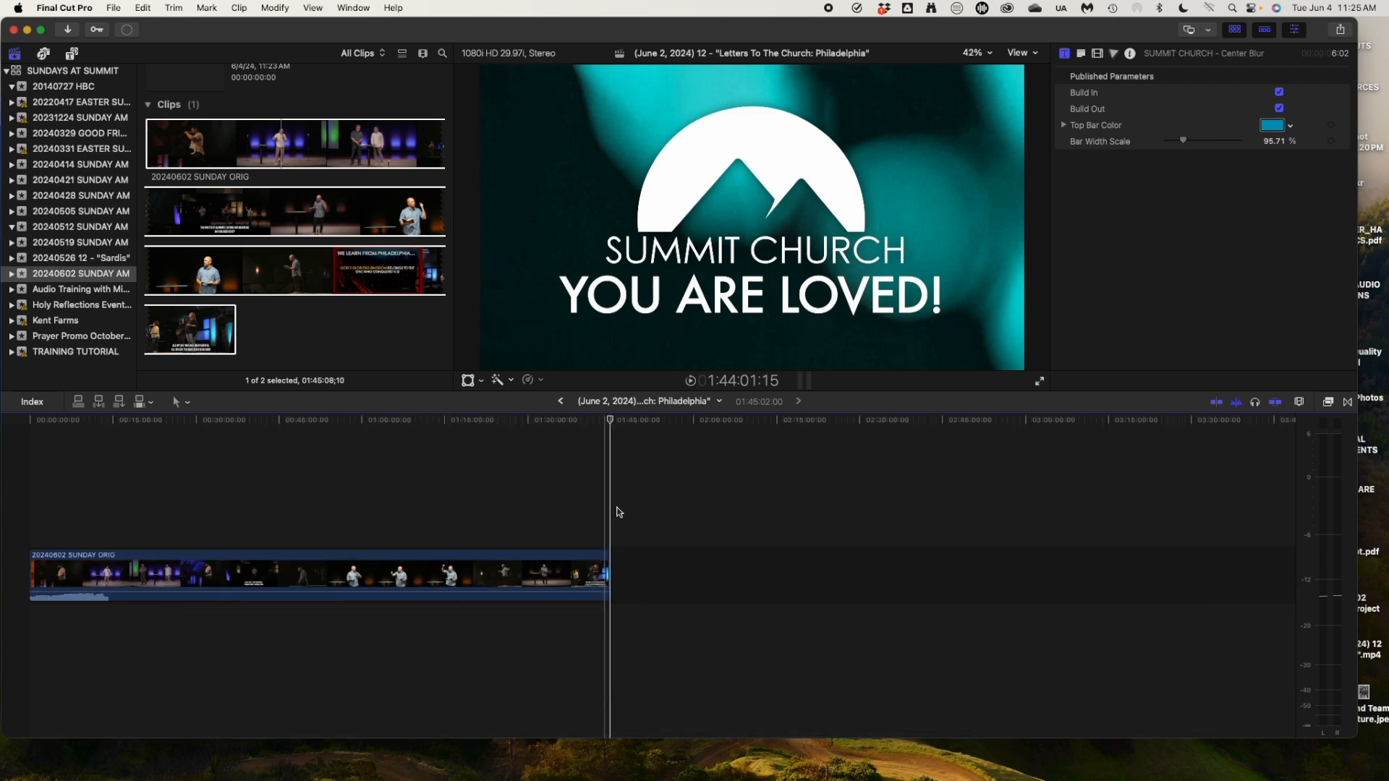
key(super+equal)
key(super+equal)
key(super+equal)
key(super+equal)
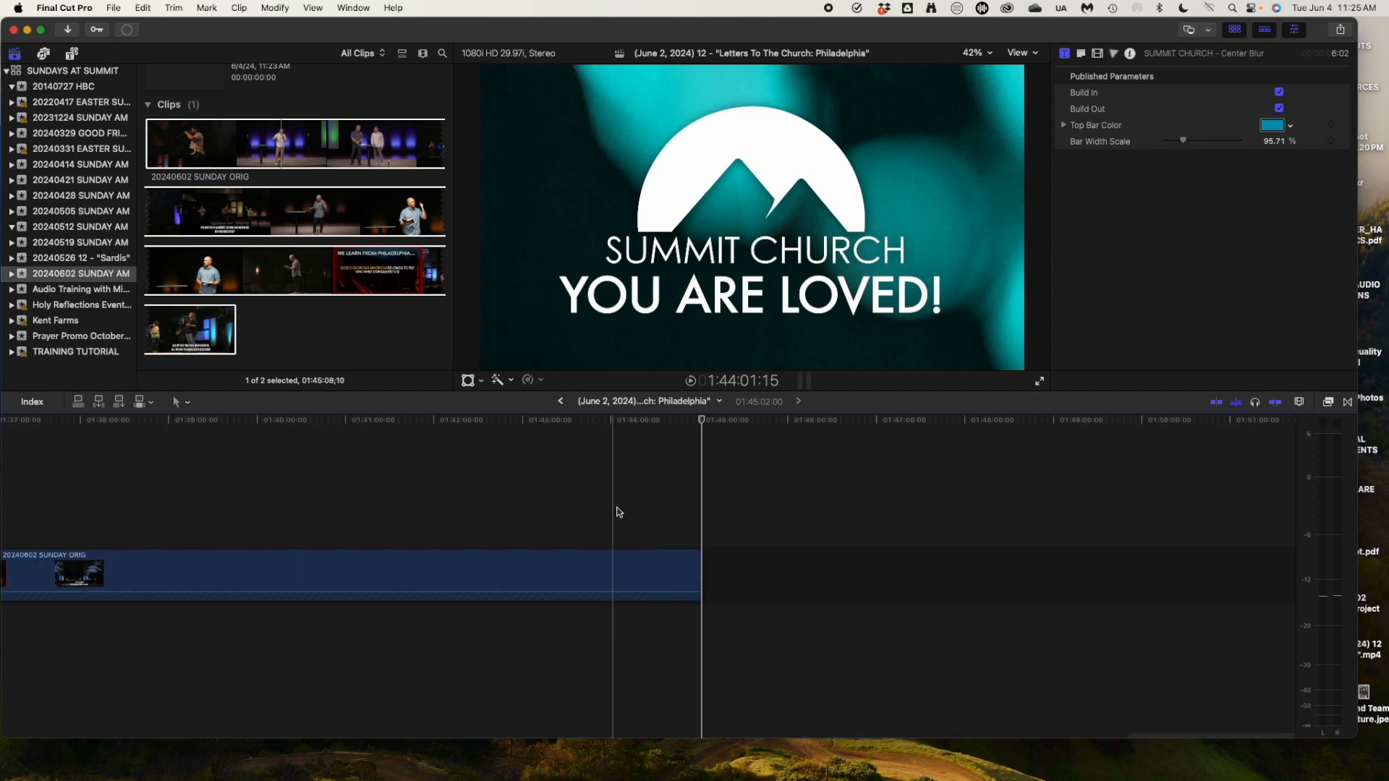
scroll(617, 507, left, 20)
scroll(618, 512, left, 20)
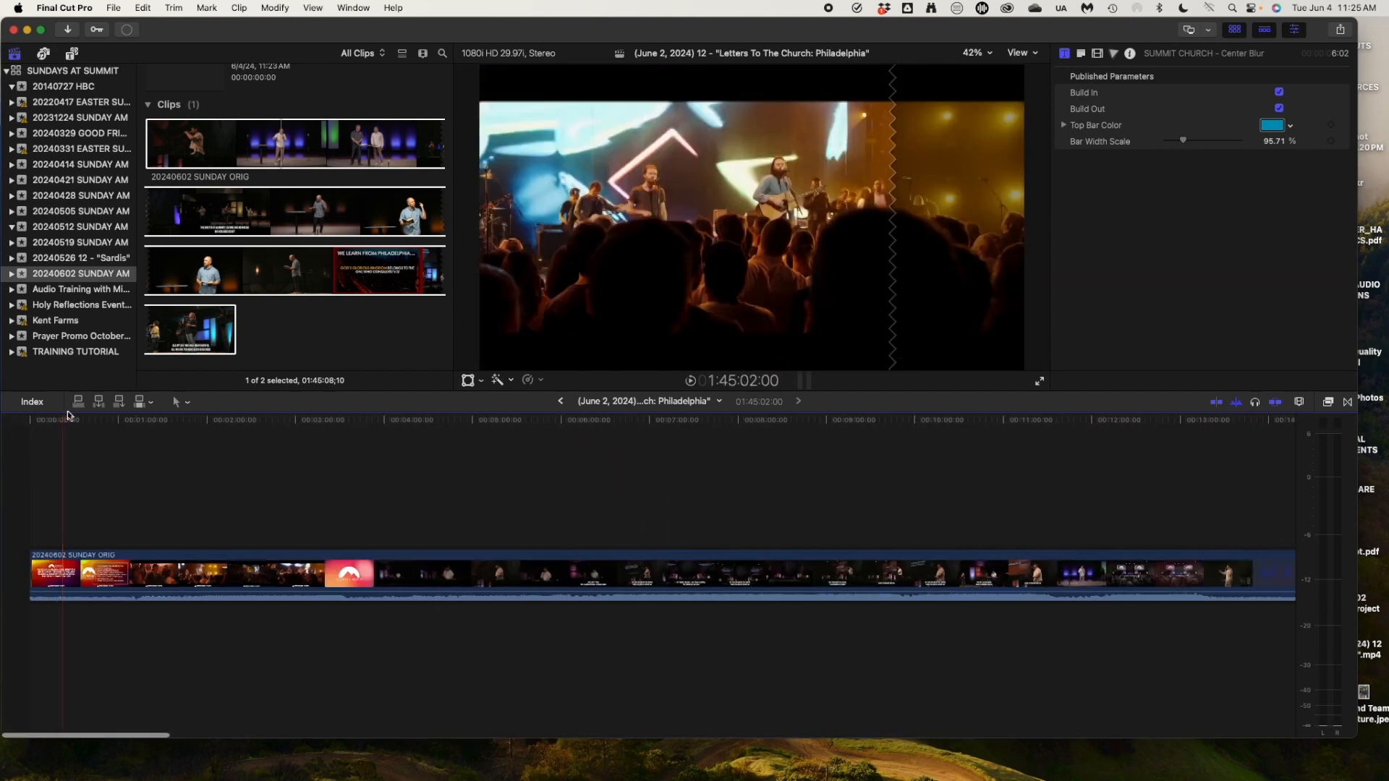
Find the service start near 3:38 by scrubbing and playback, then blade the clip there.
click(195, 422)
drag(196, 425, 335, 427)
key(space)
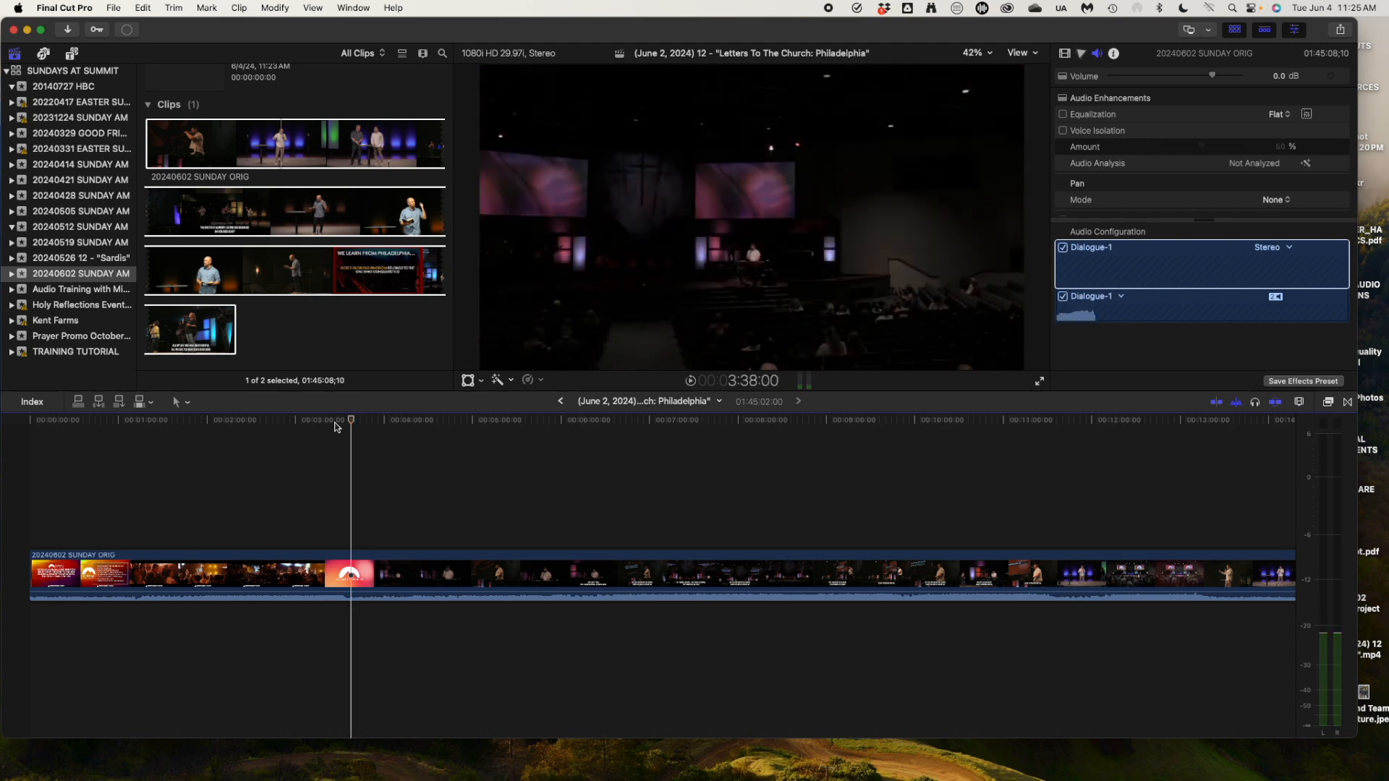
key(space)
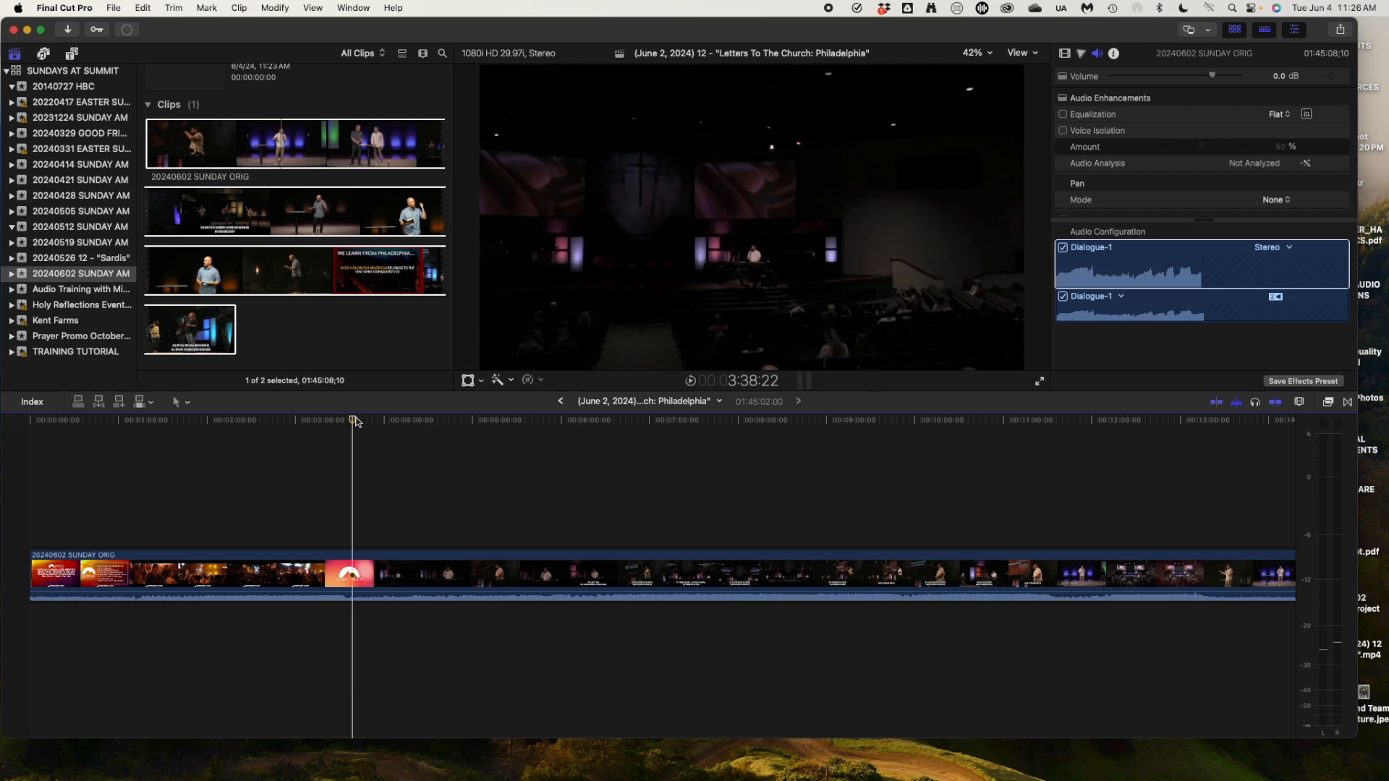
key(super+b)
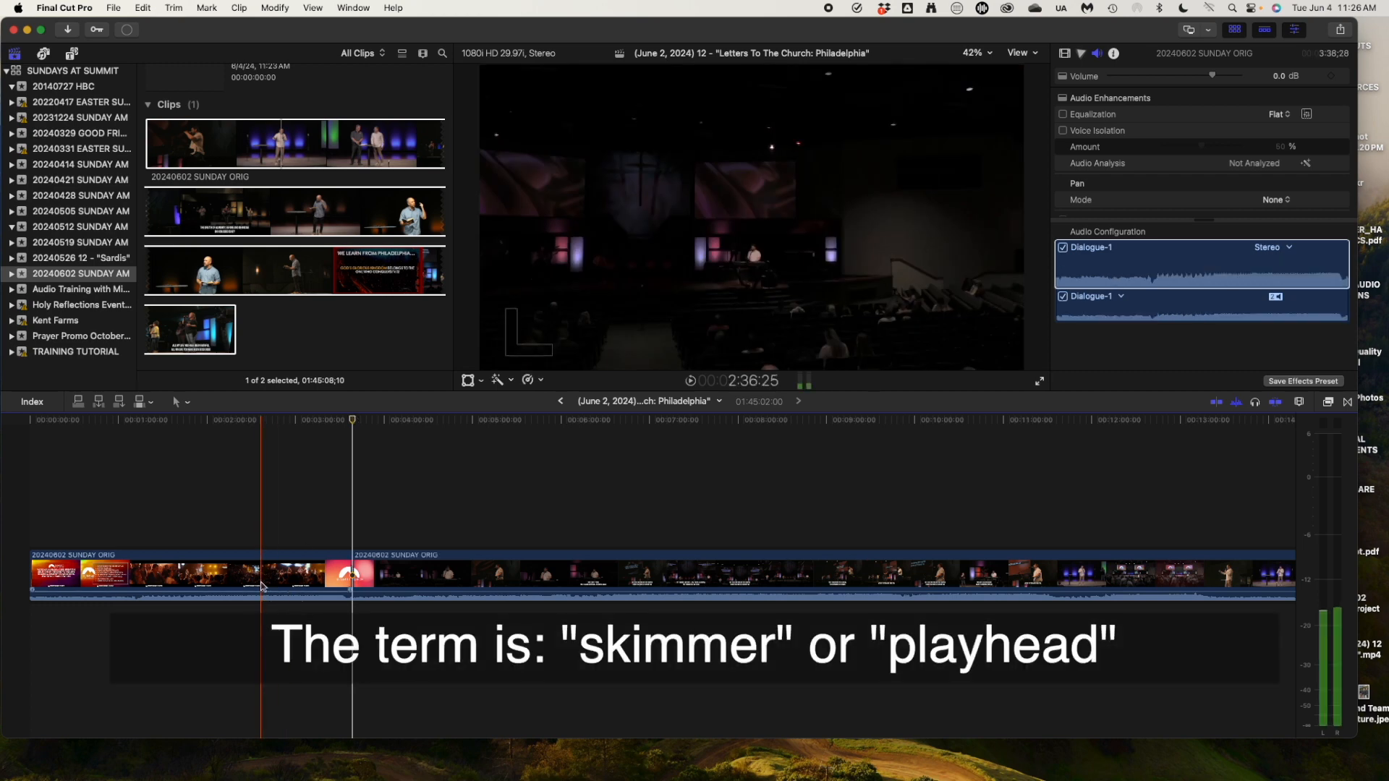
Delete the opening piece before the cut, check playback, and return the playhead to the start.
click(282, 575)
key(Delete)
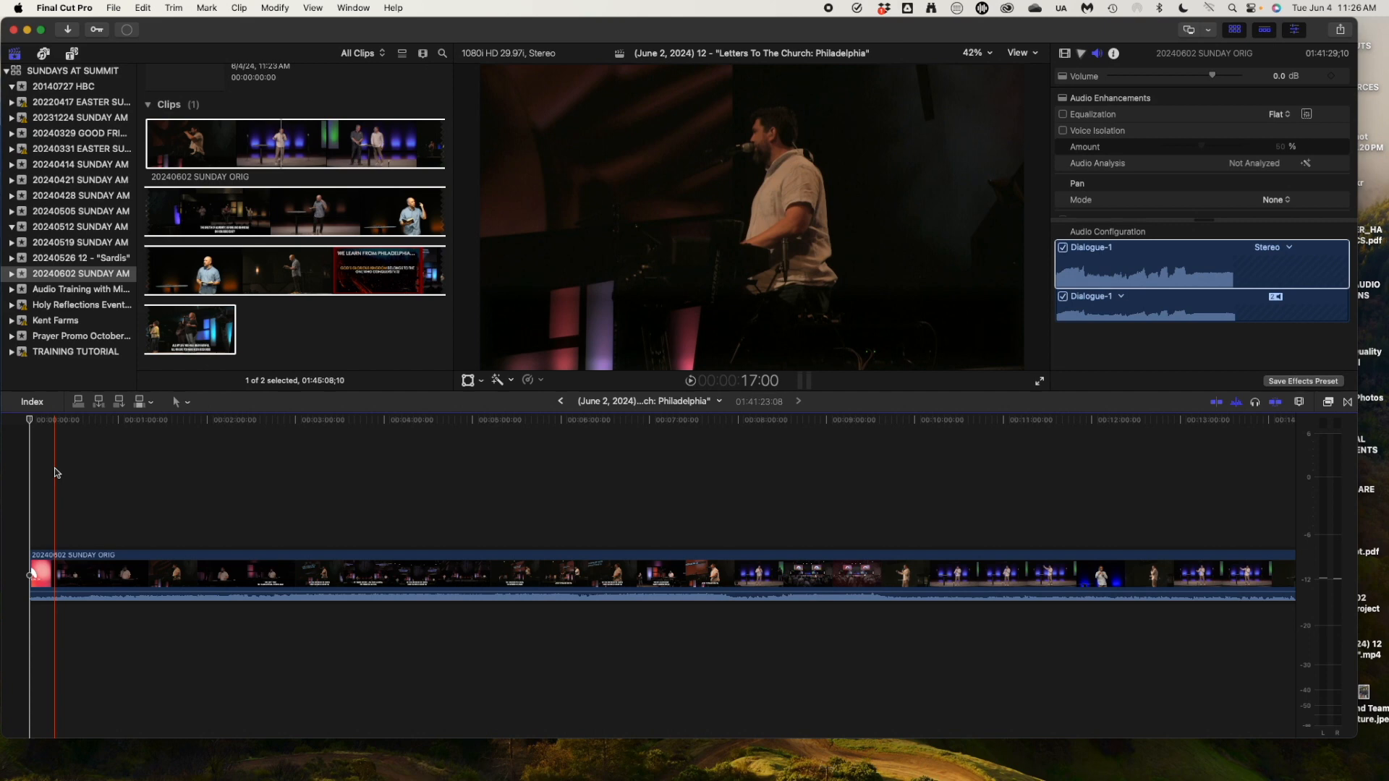
key(space)
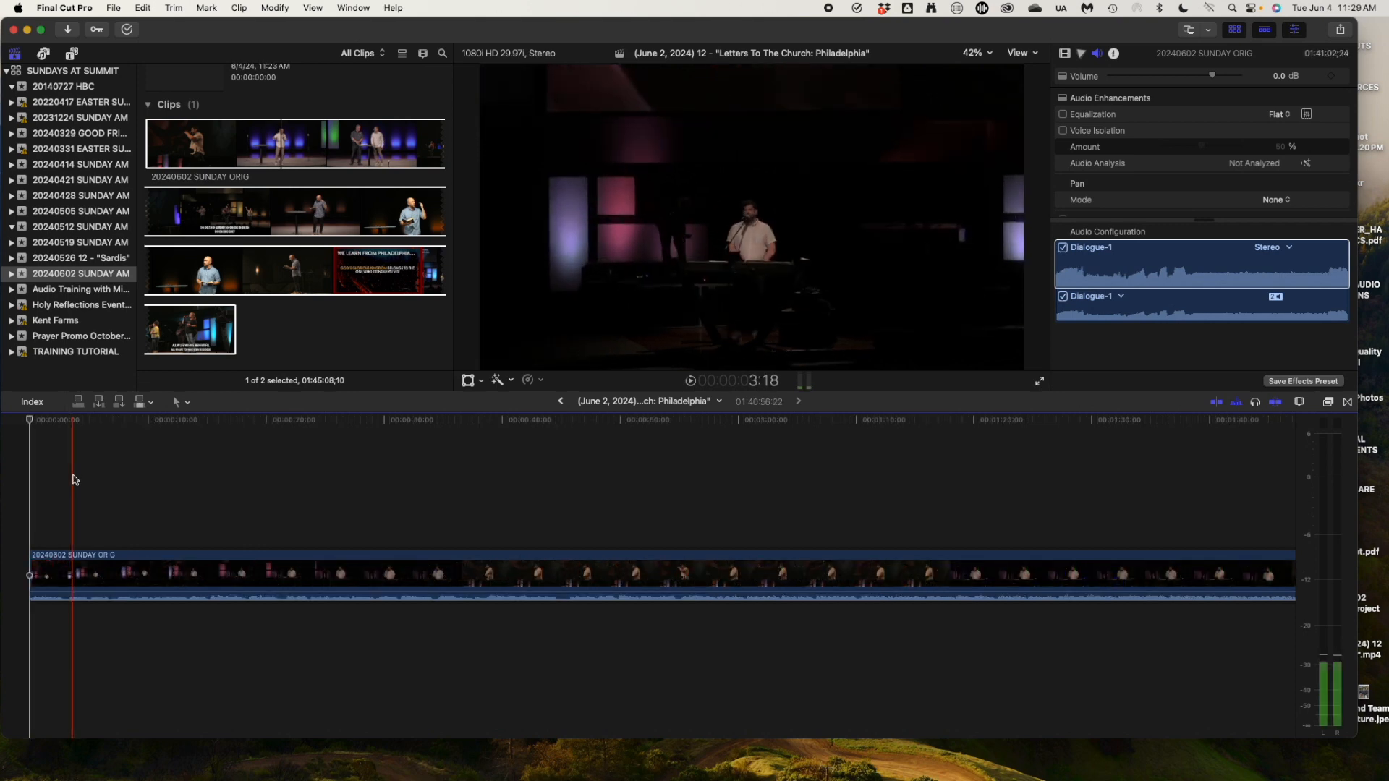
click(32, 468)
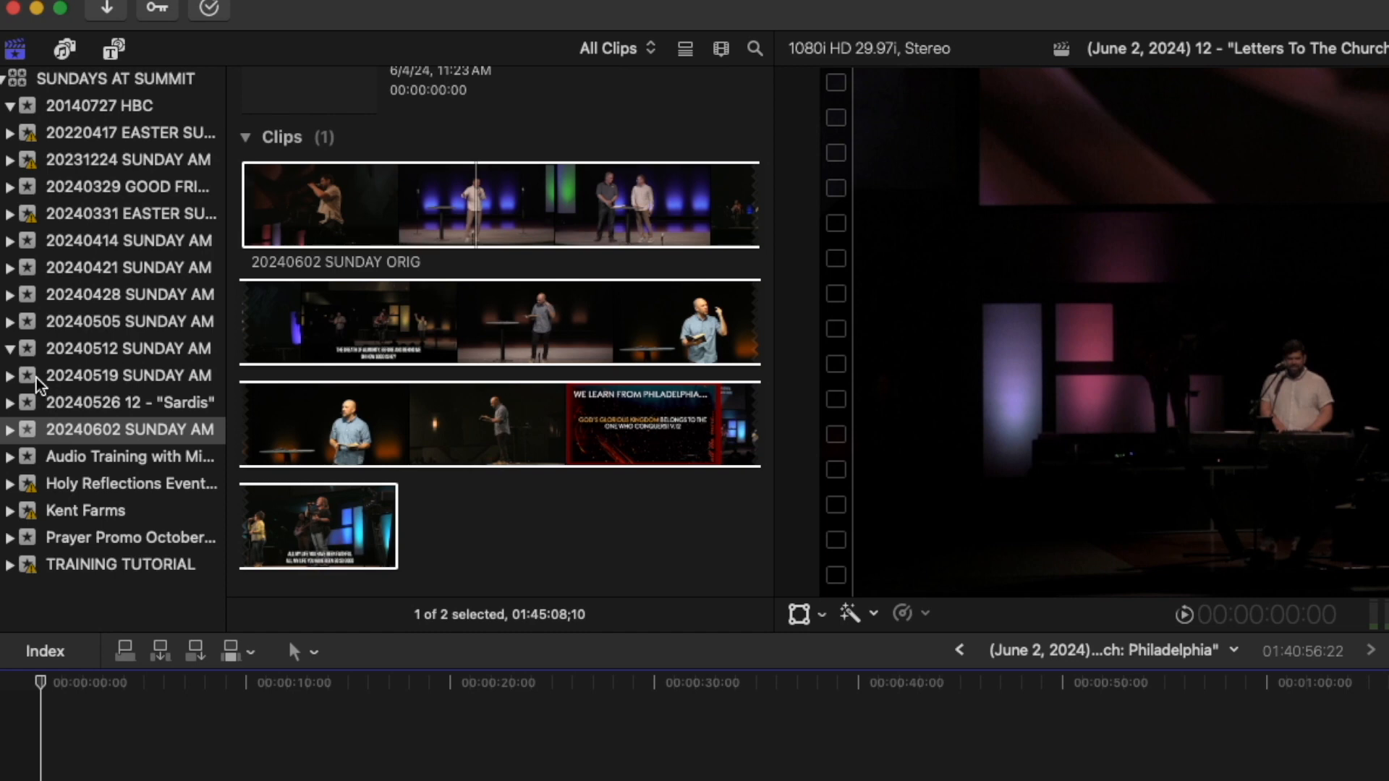
Copy the SUMMIT CHURCH and DIRECTOR OF WORSHIP titles from the Sardis project into the June 2 timeline.
click(41, 405)
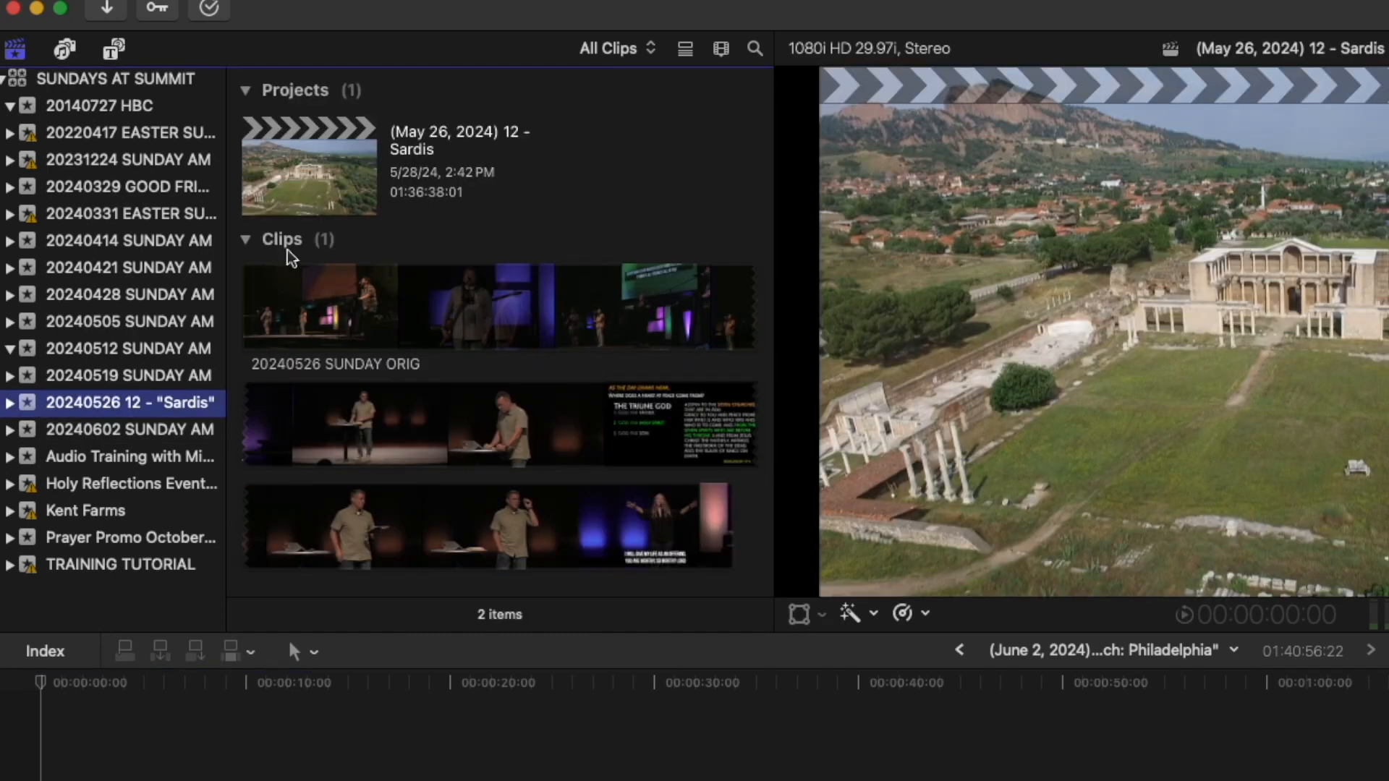
double_click(316, 130)
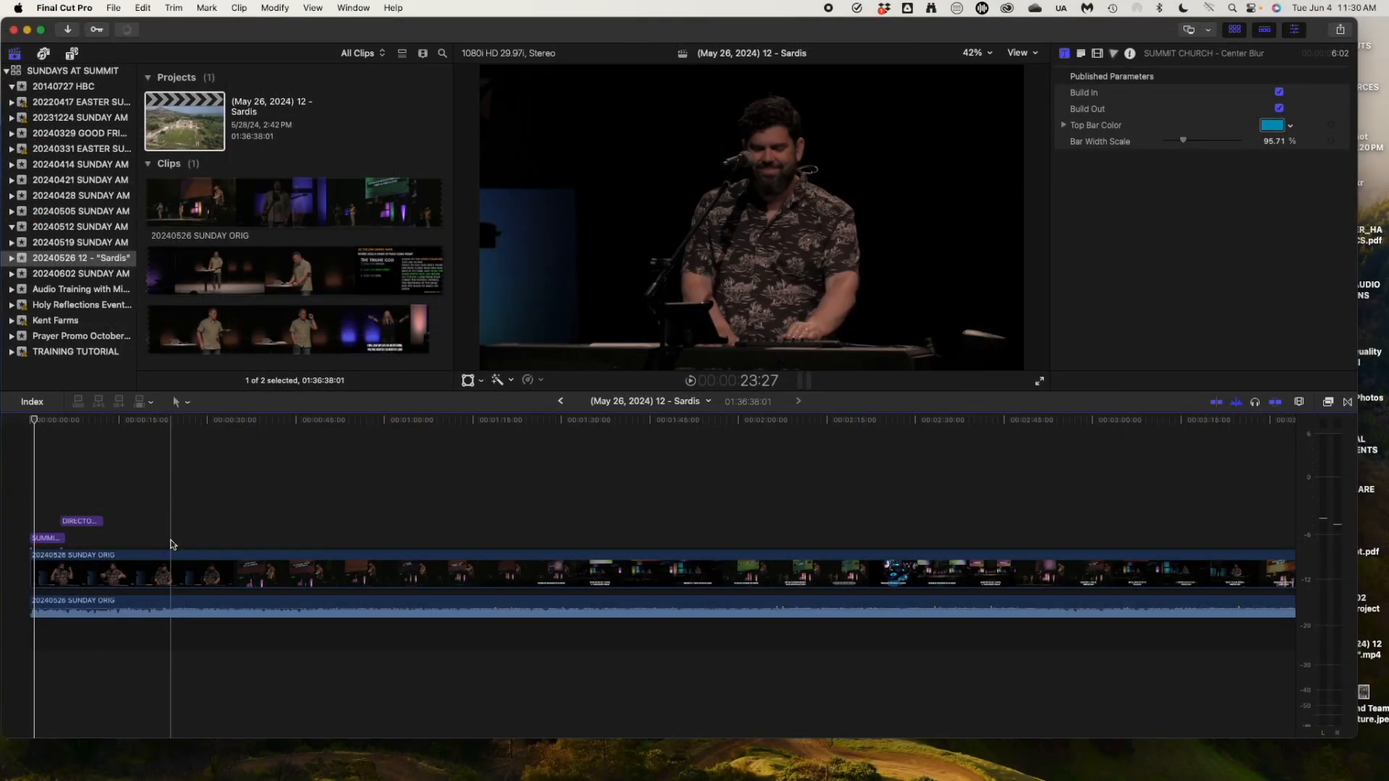
drag(173, 544, 17, 526)
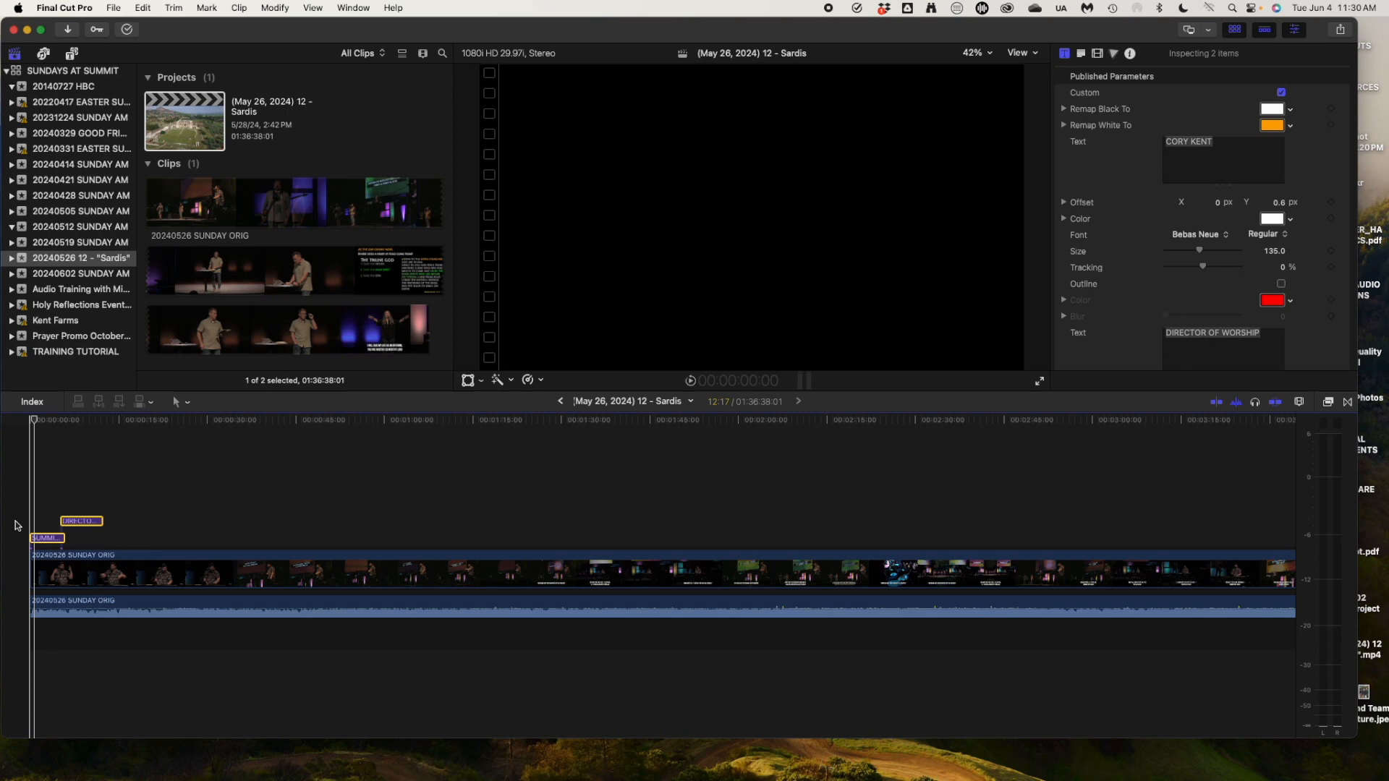
click(36, 279)
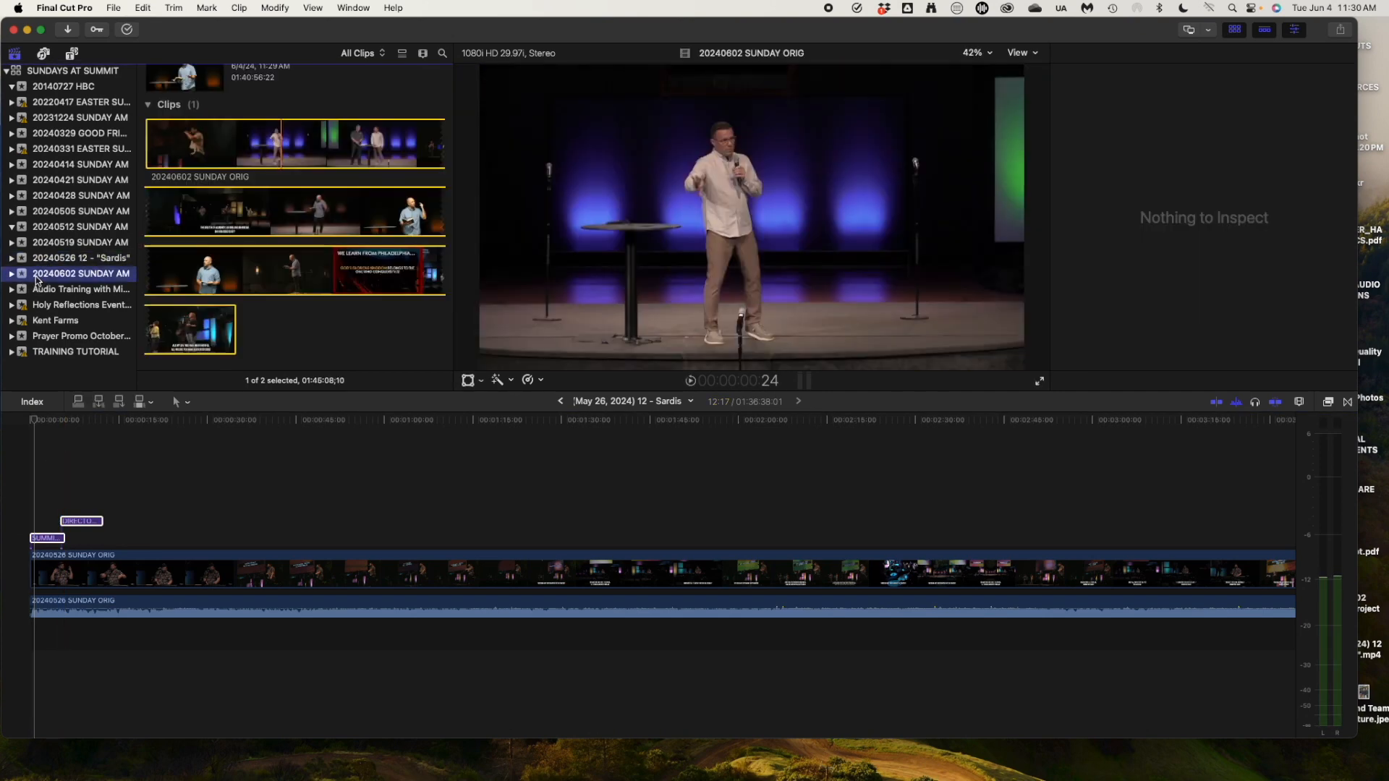
click(39, 259)
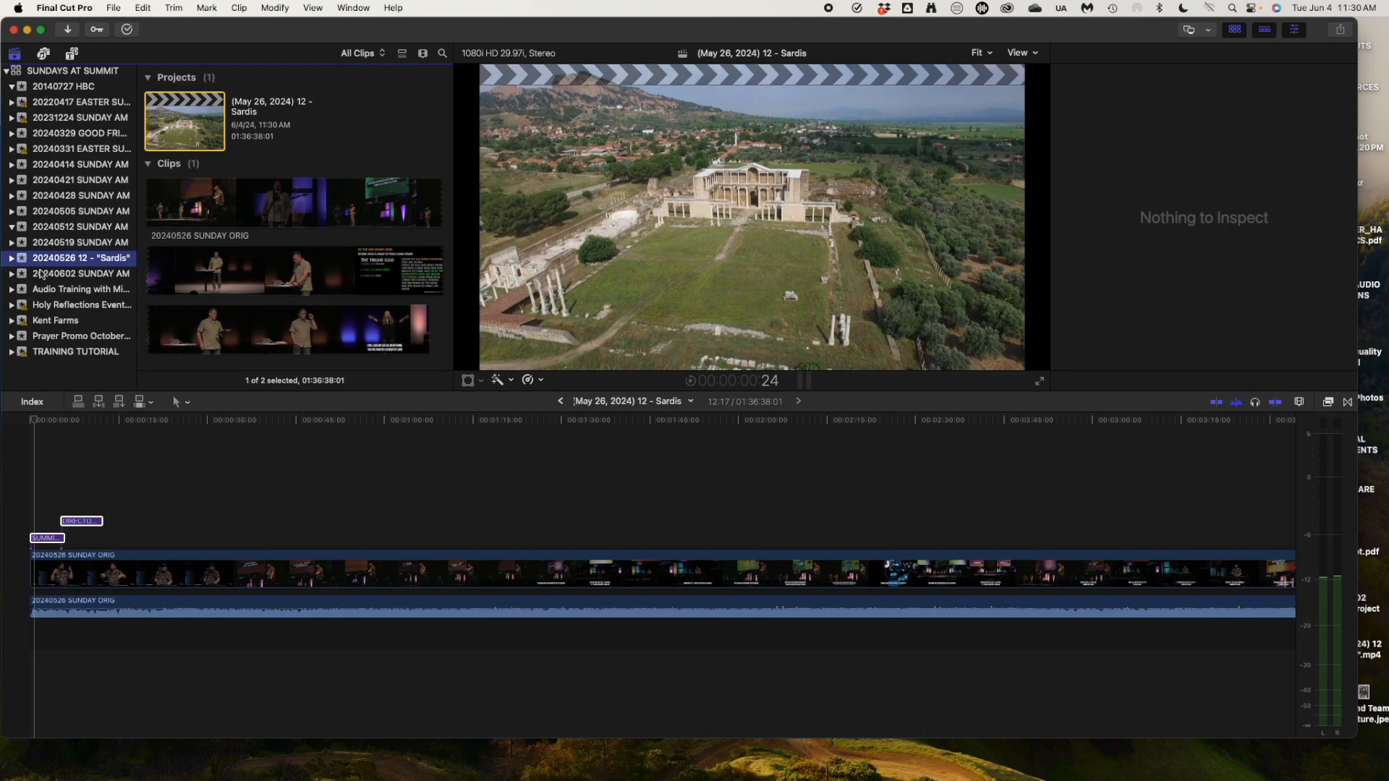
click(41, 273)
click(51, 261)
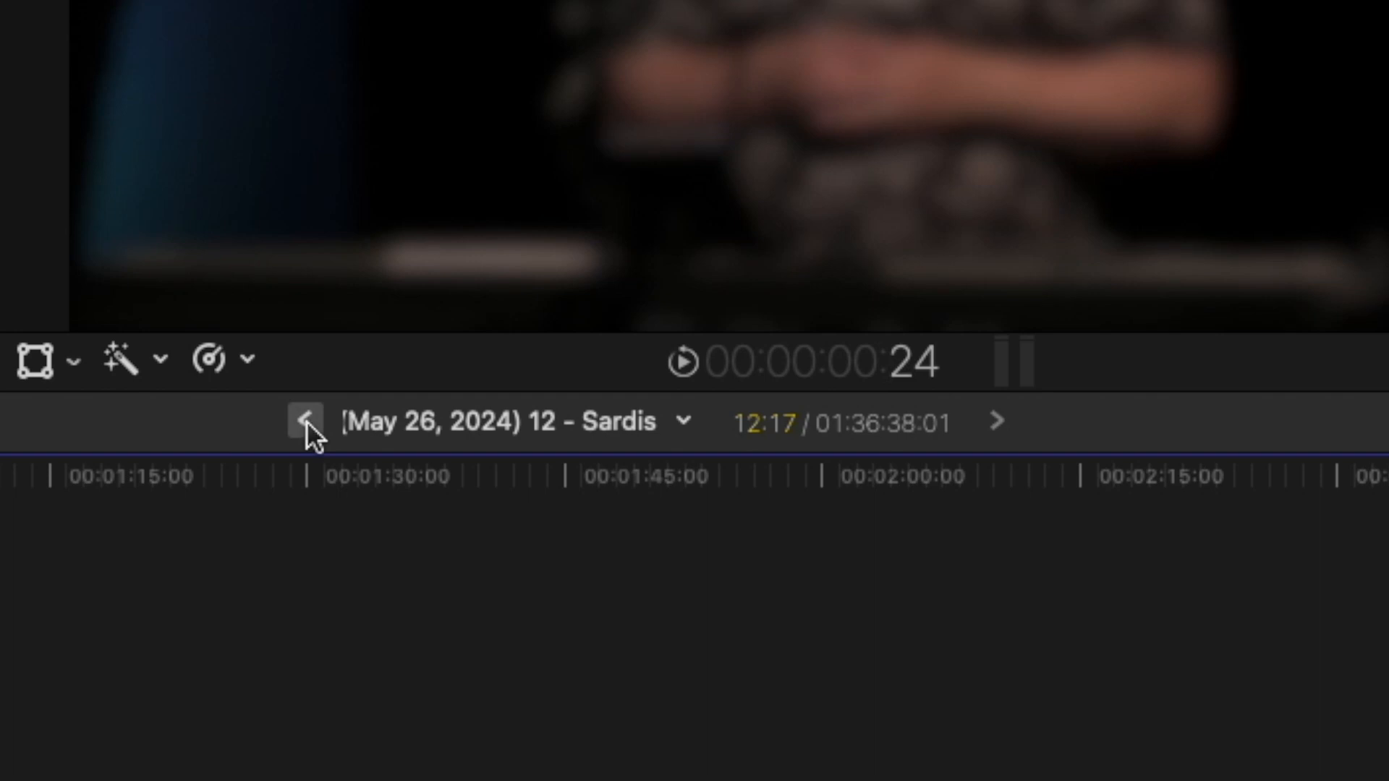
click(305, 421)
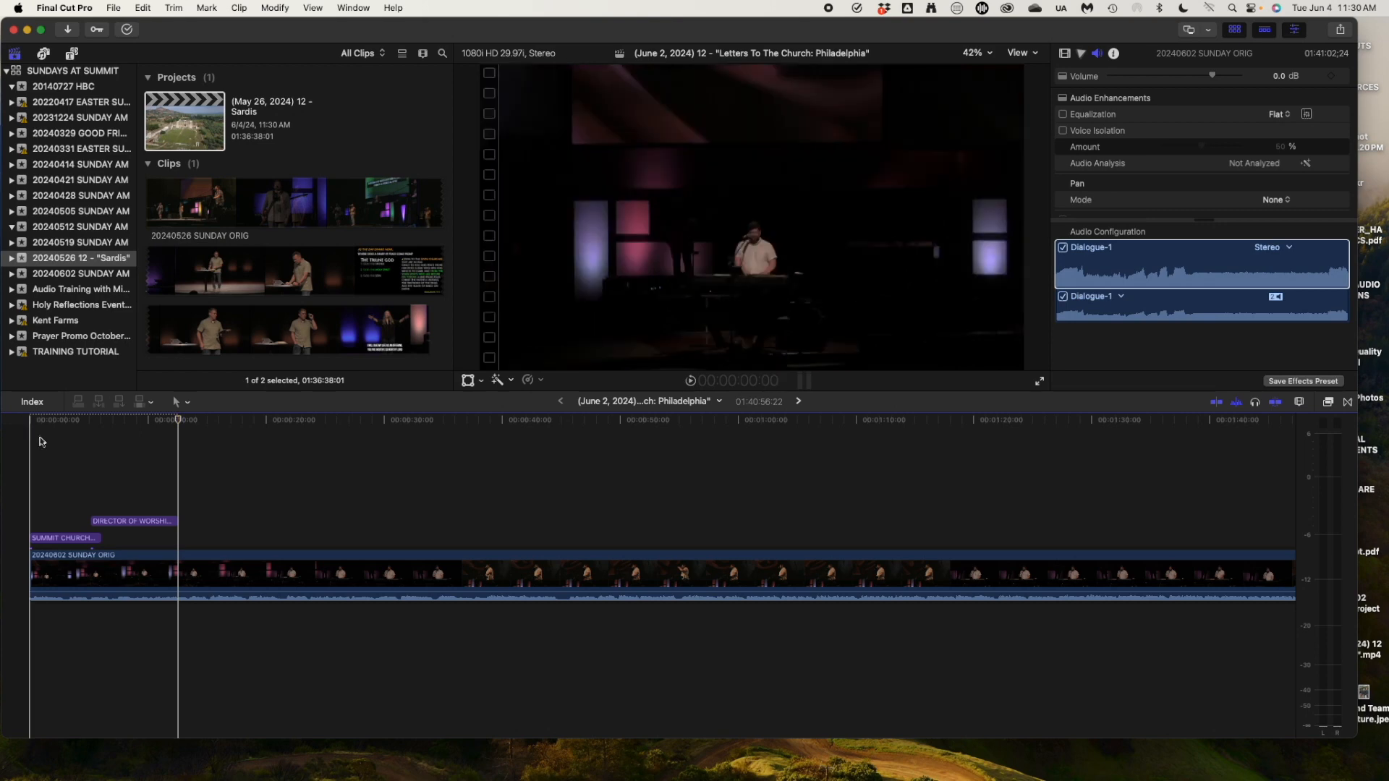
Replace MAY 26 with JUNE 2 so the title's date line reads 'JUNE 2, 2024 /// 10:00AM'.
click(48, 426)
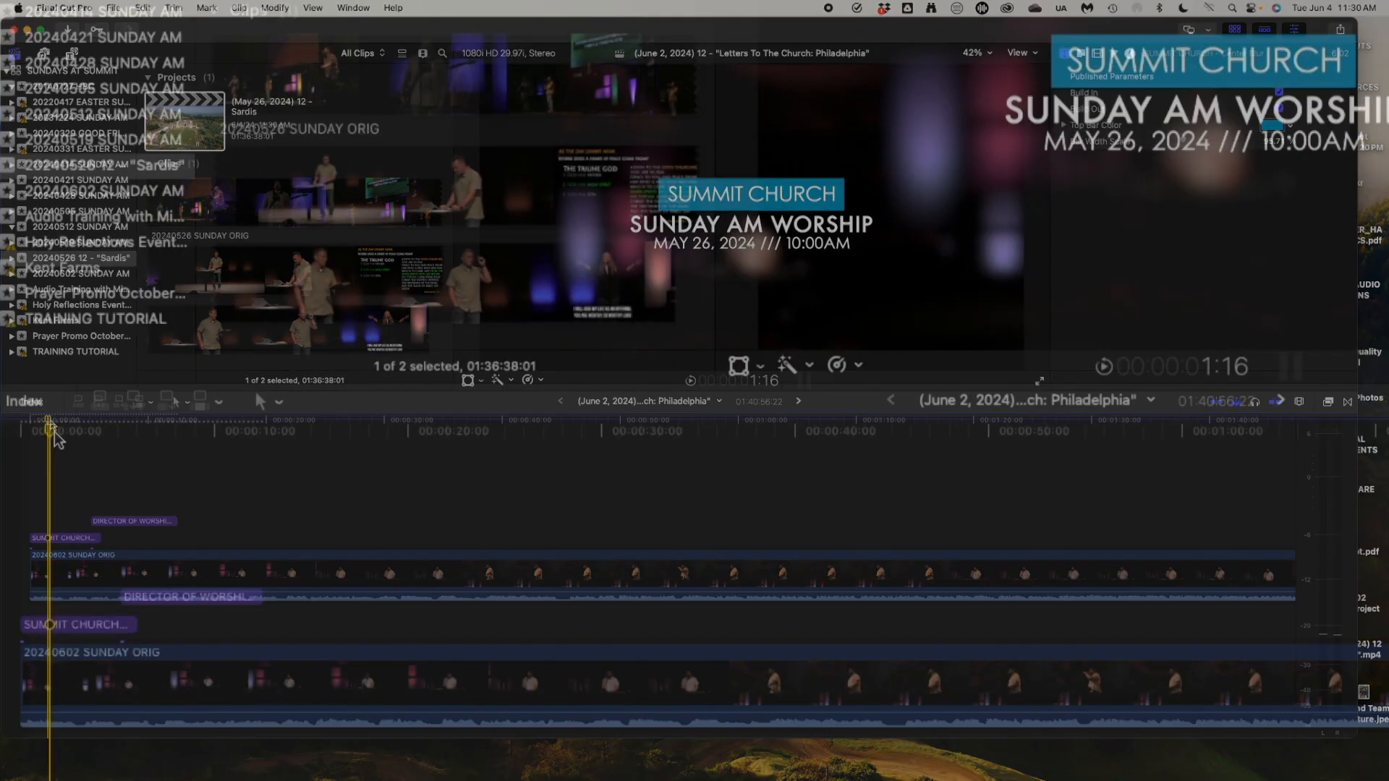
drag(49, 427, 67, 430)
double_click(79, 625)
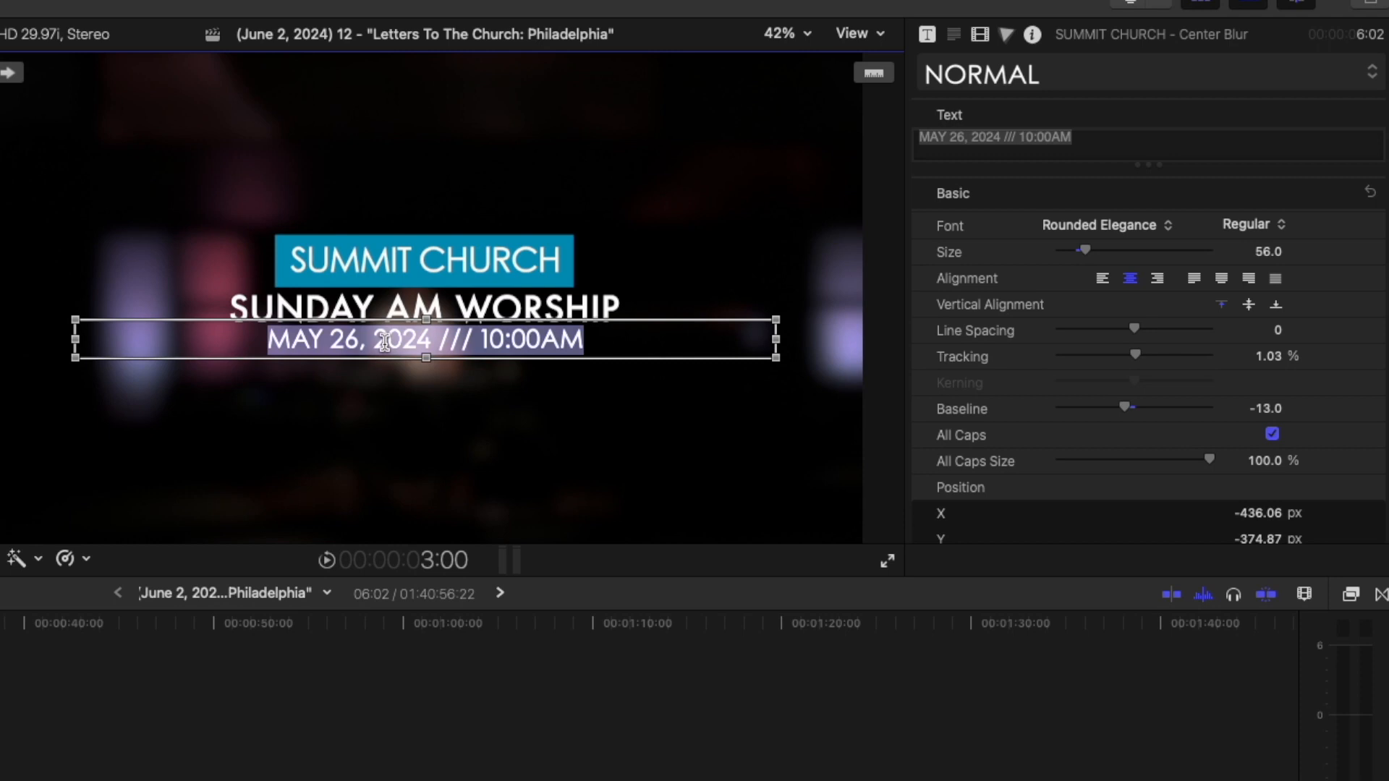
click(980, 136)
click(954, 136)
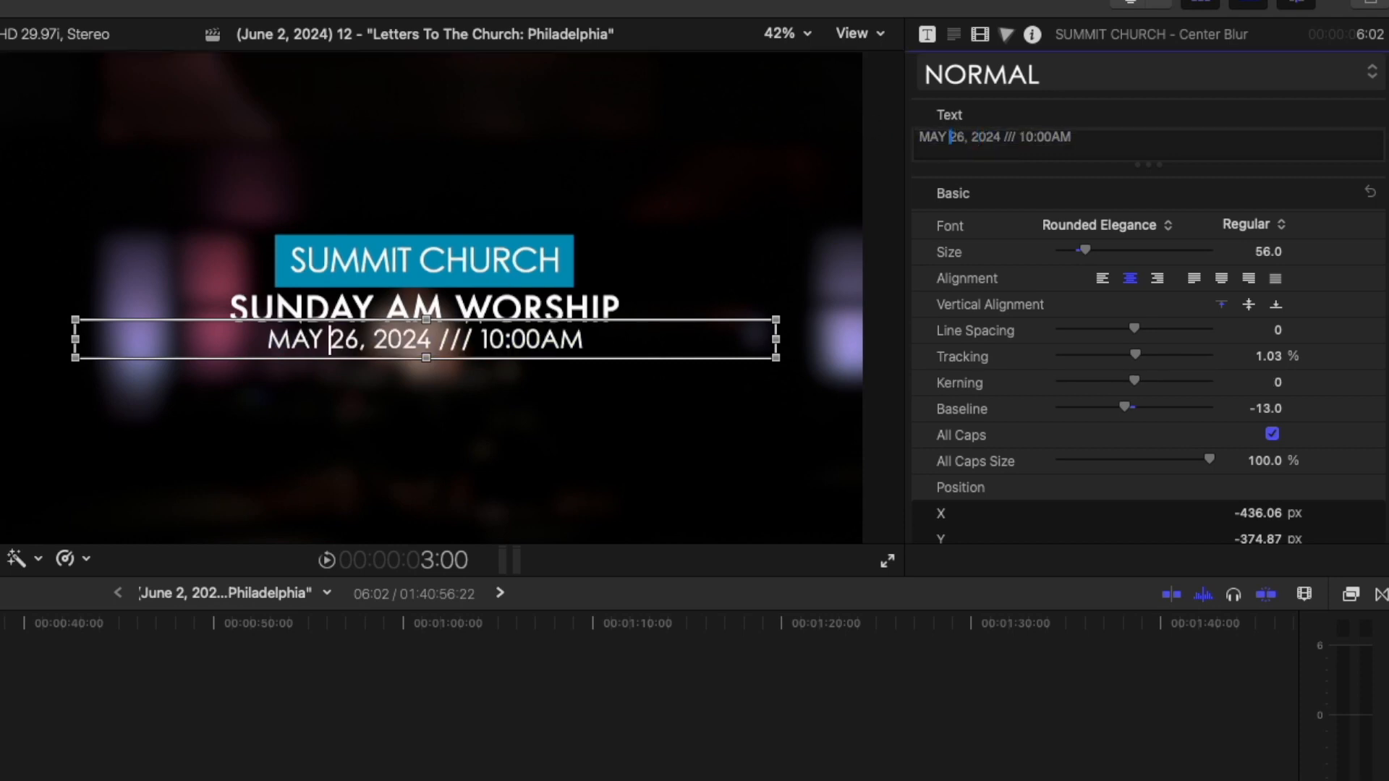
drag(919, 137, 966, 137)
text(JUNE 2)
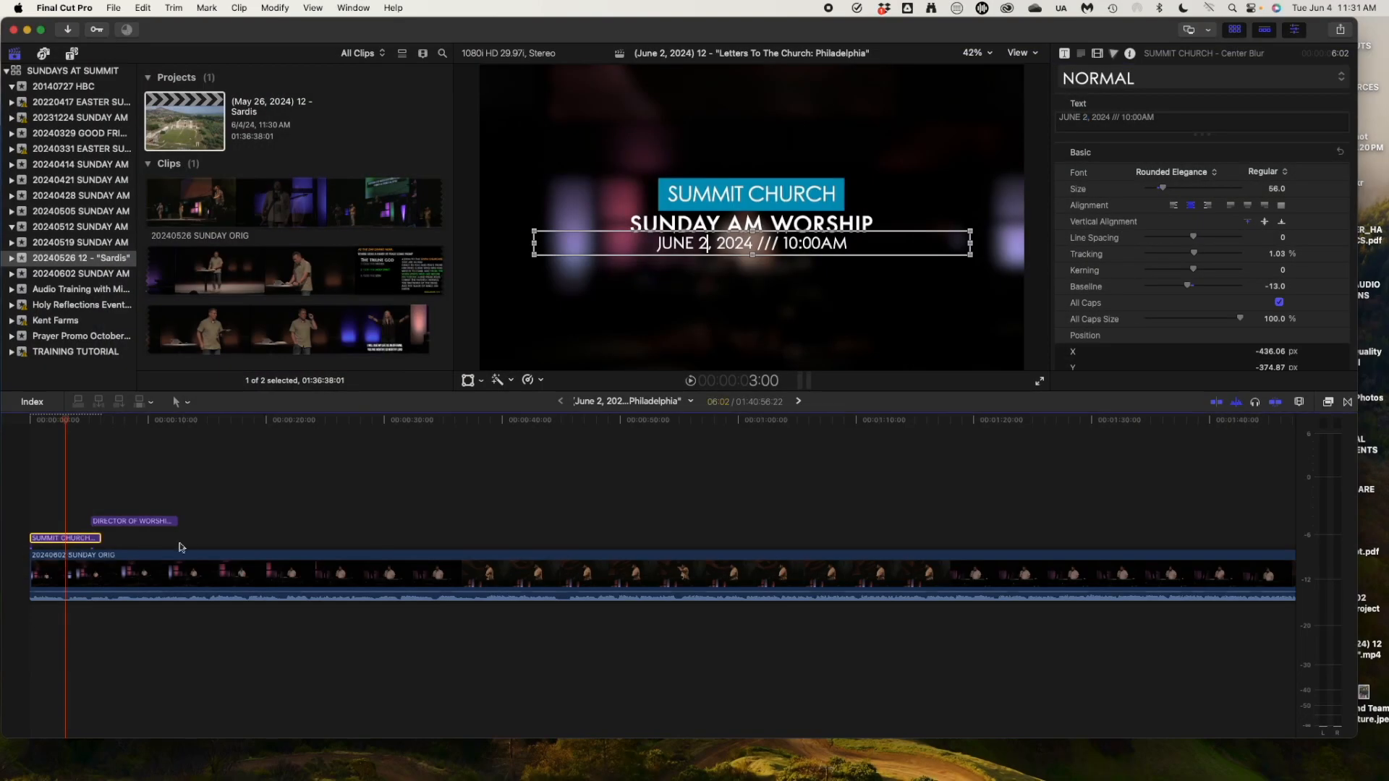
drag(203, 421, 142, 418)
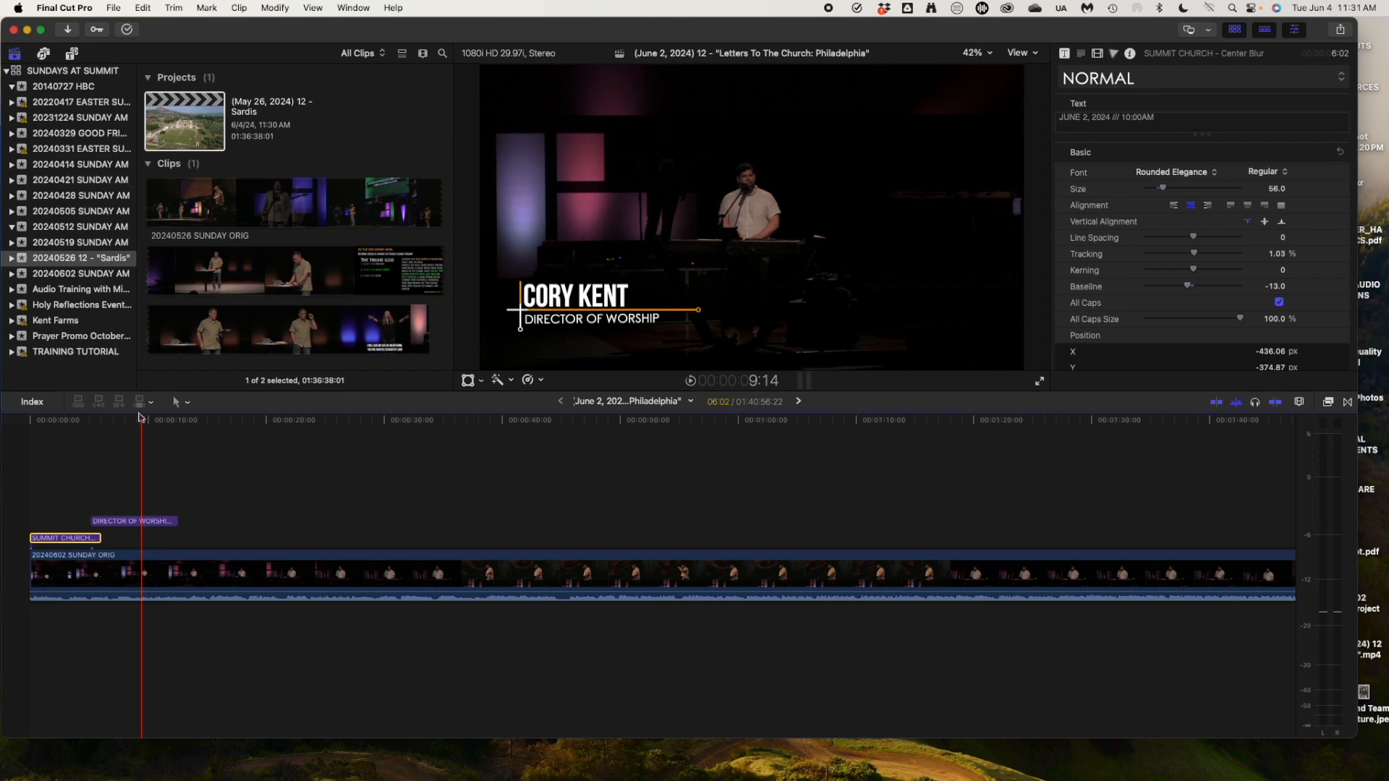
click(59, 423)
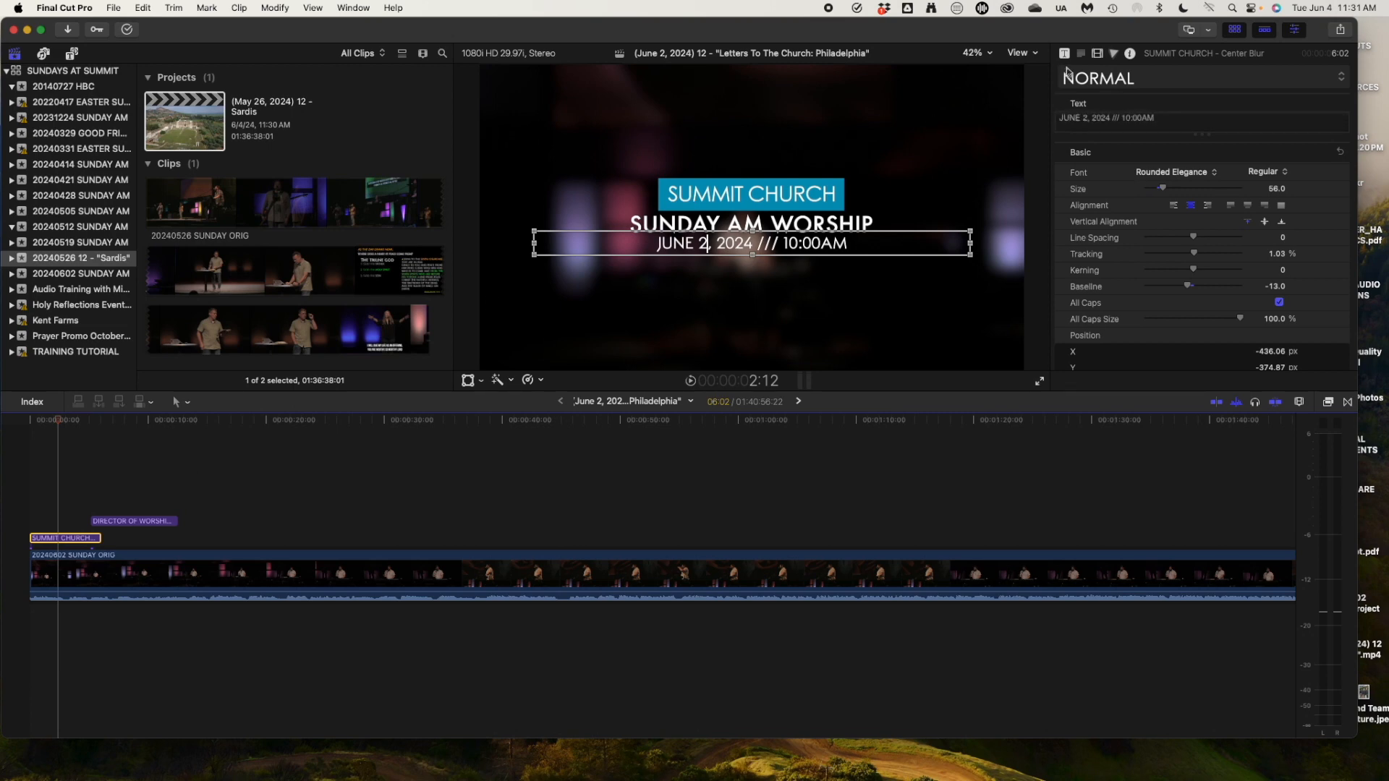
Change the title's Top Bar Color from blue to orange in the Colors window.
click(45, 538)
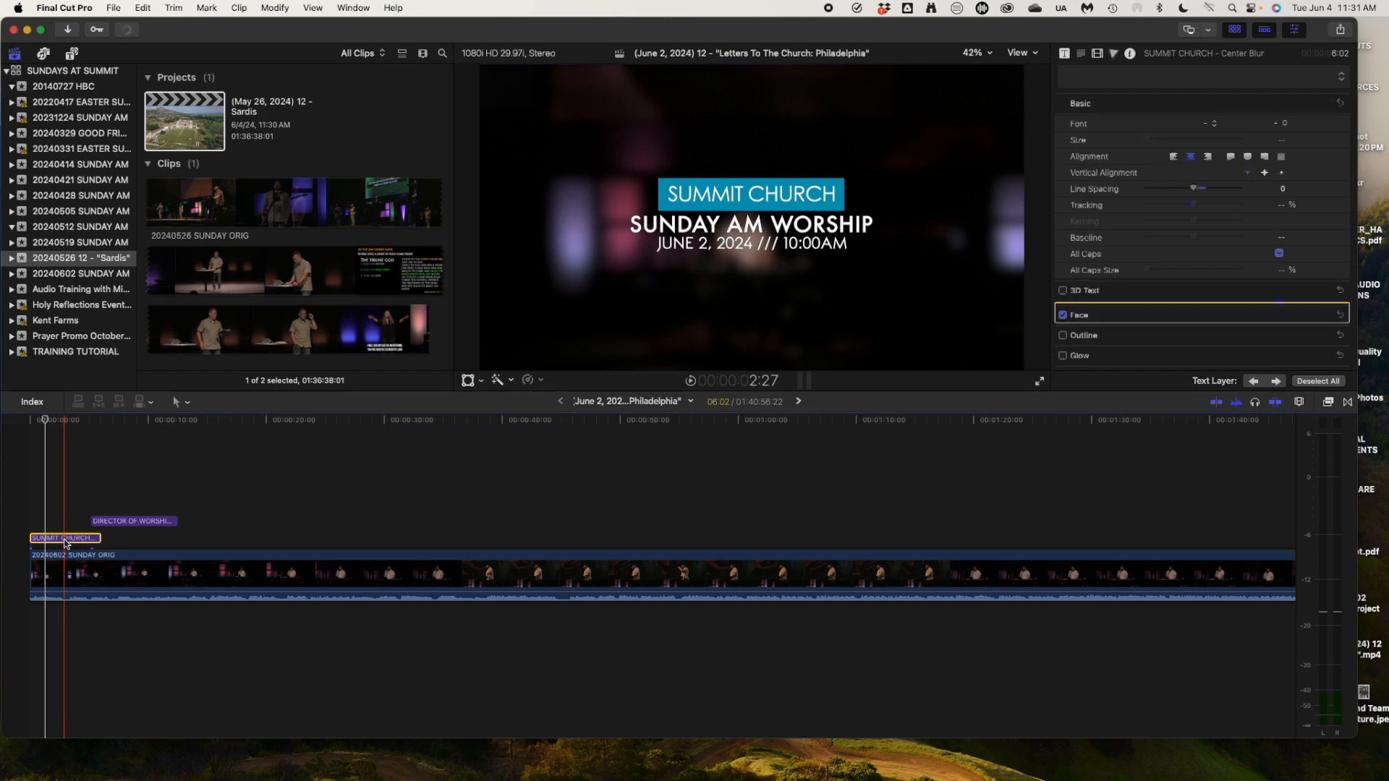
click(66, 538)
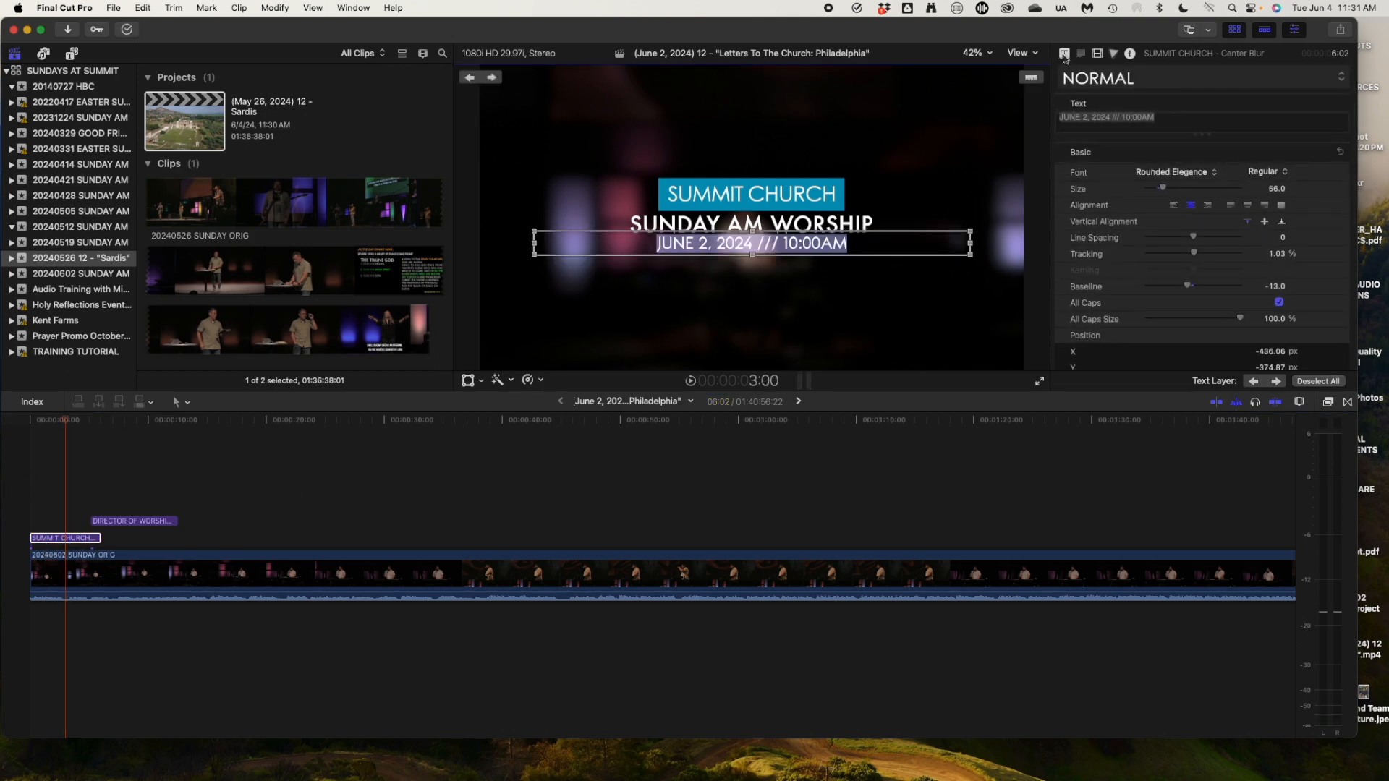
click(1064, 54)
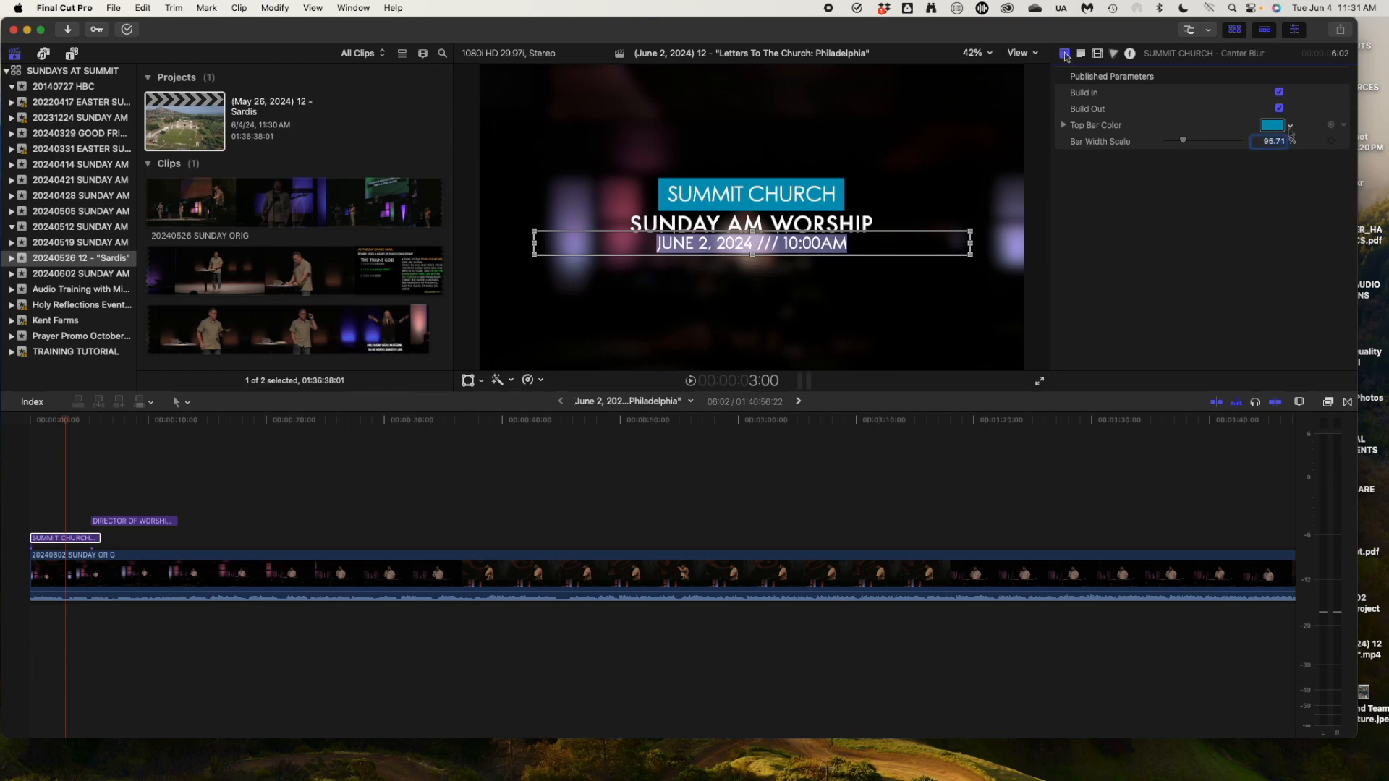
click(1290, 128)
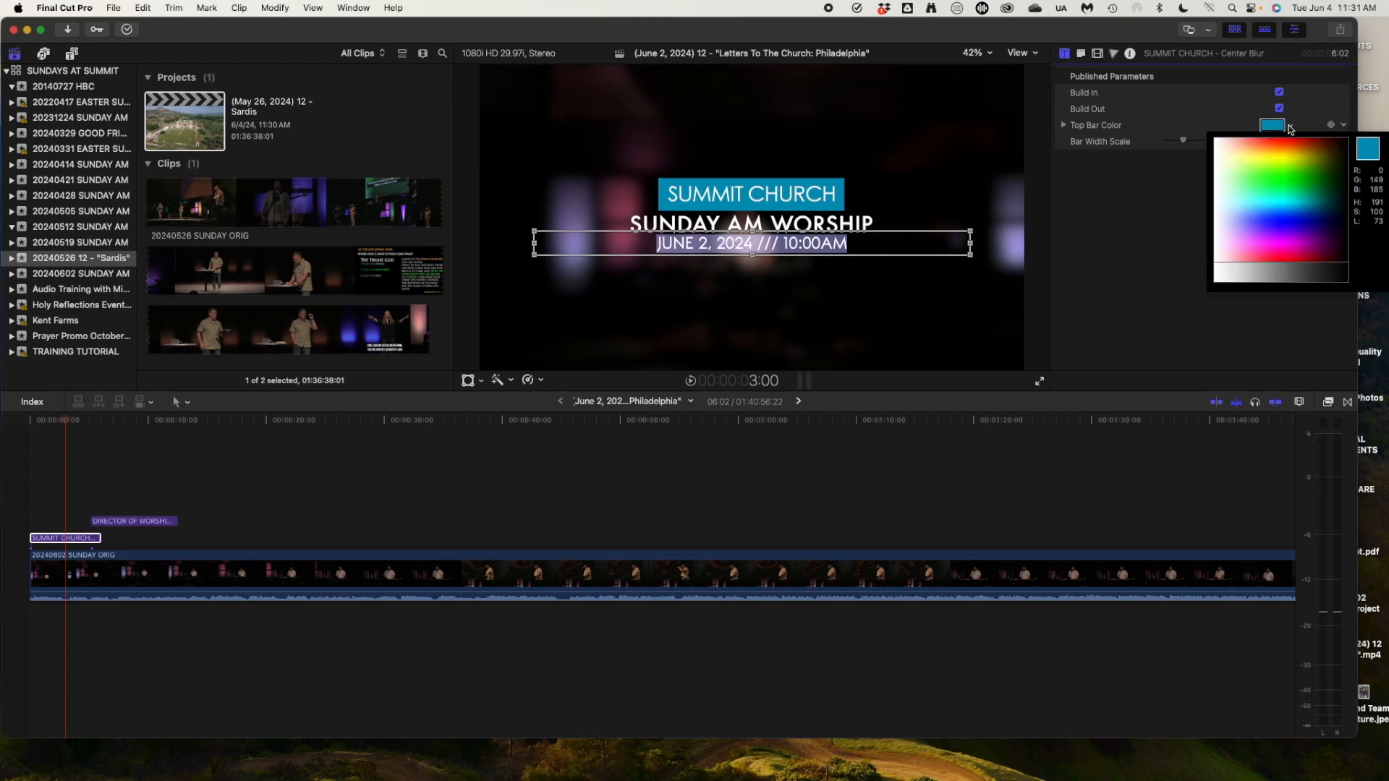
click(1290, 128)
click(1270, 127)
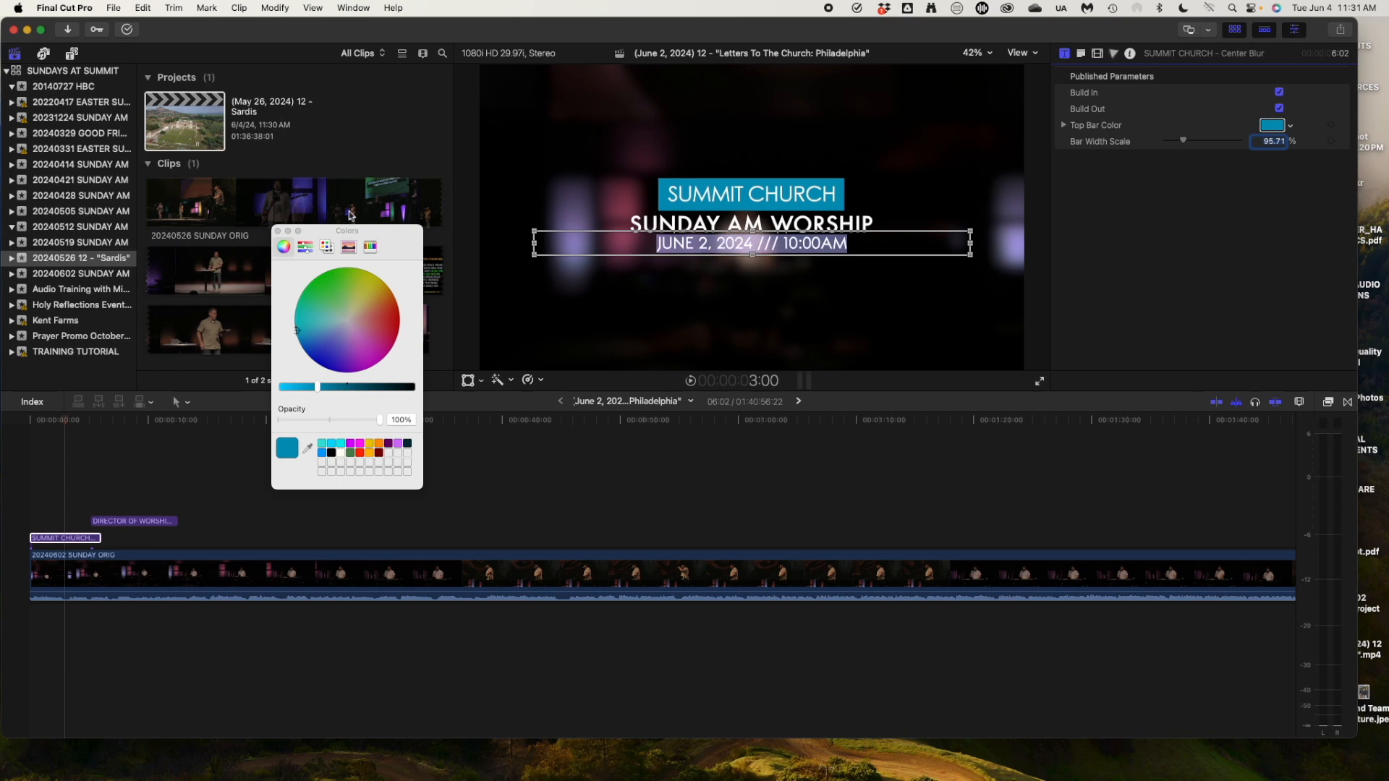
drag(349, 230, 729, 274)
drag(711, 397, 779, 329)
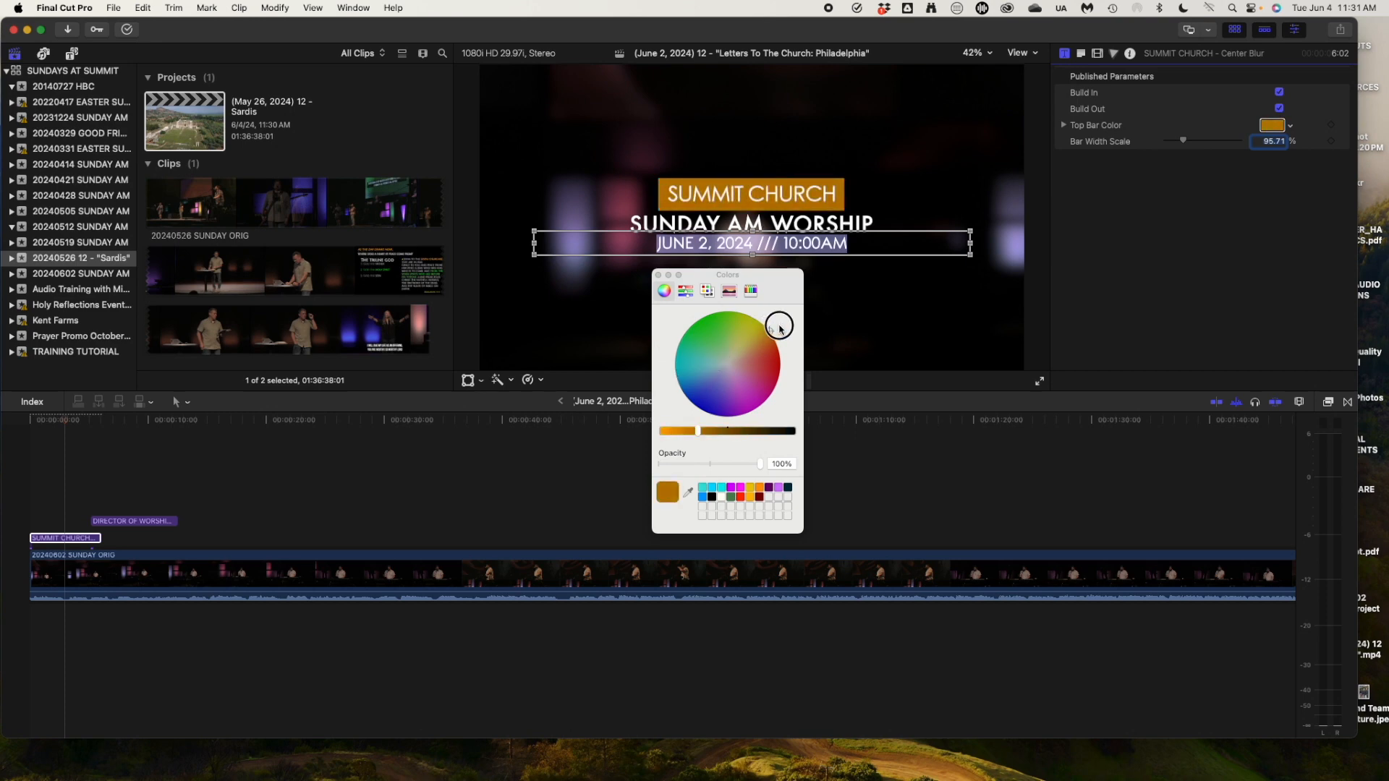
drag(779, 329, 779, 323)
click(657, 275)
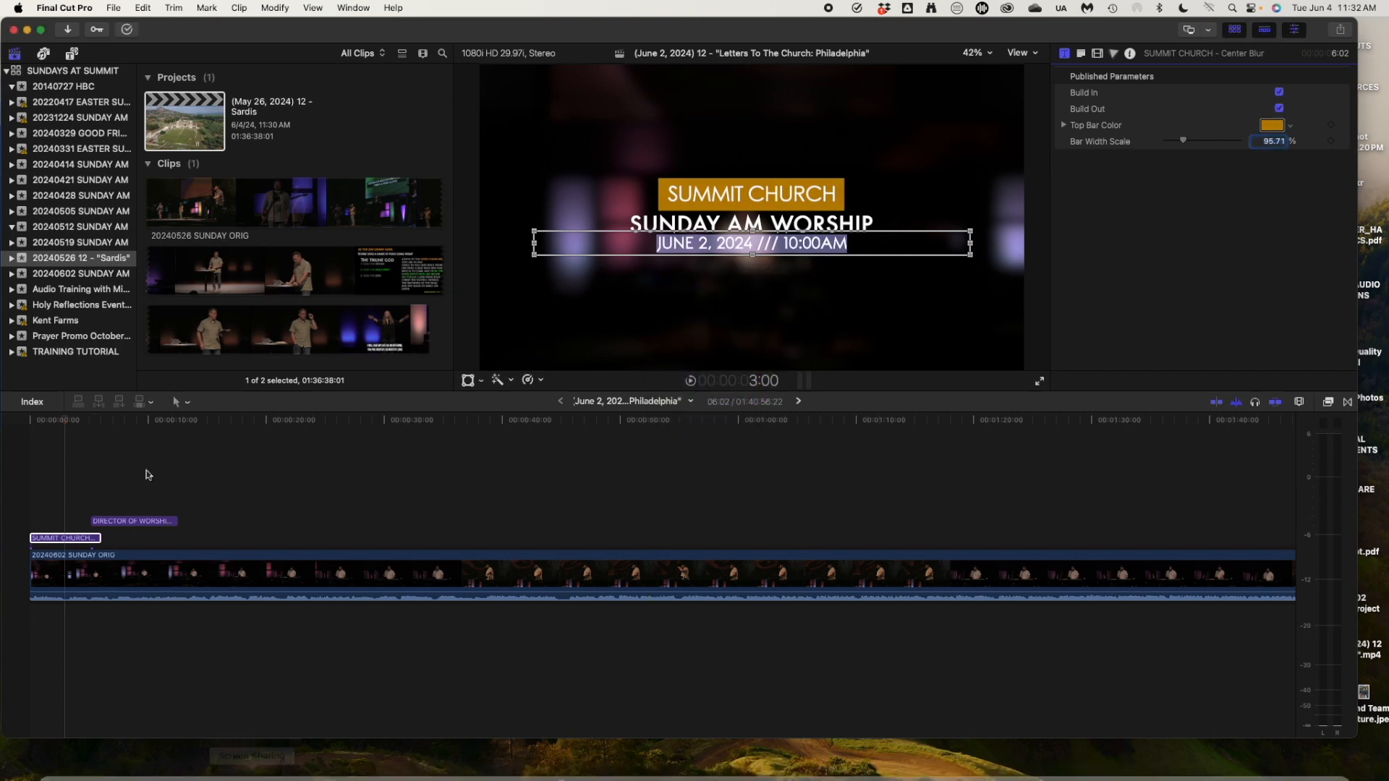
Select the main 20240602 SUNDAY ORIG clip and show its video animation lanes.
click(101, 421)
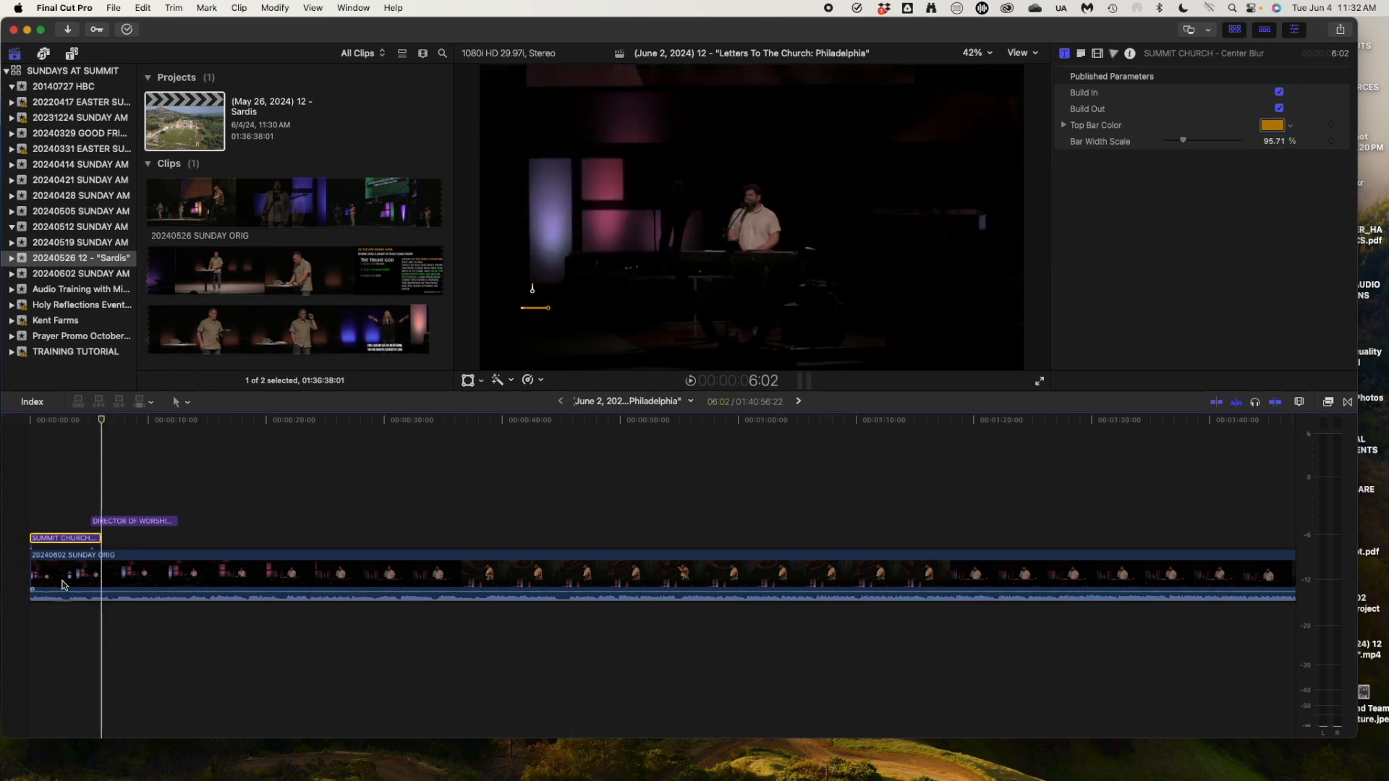
click(63, 583)
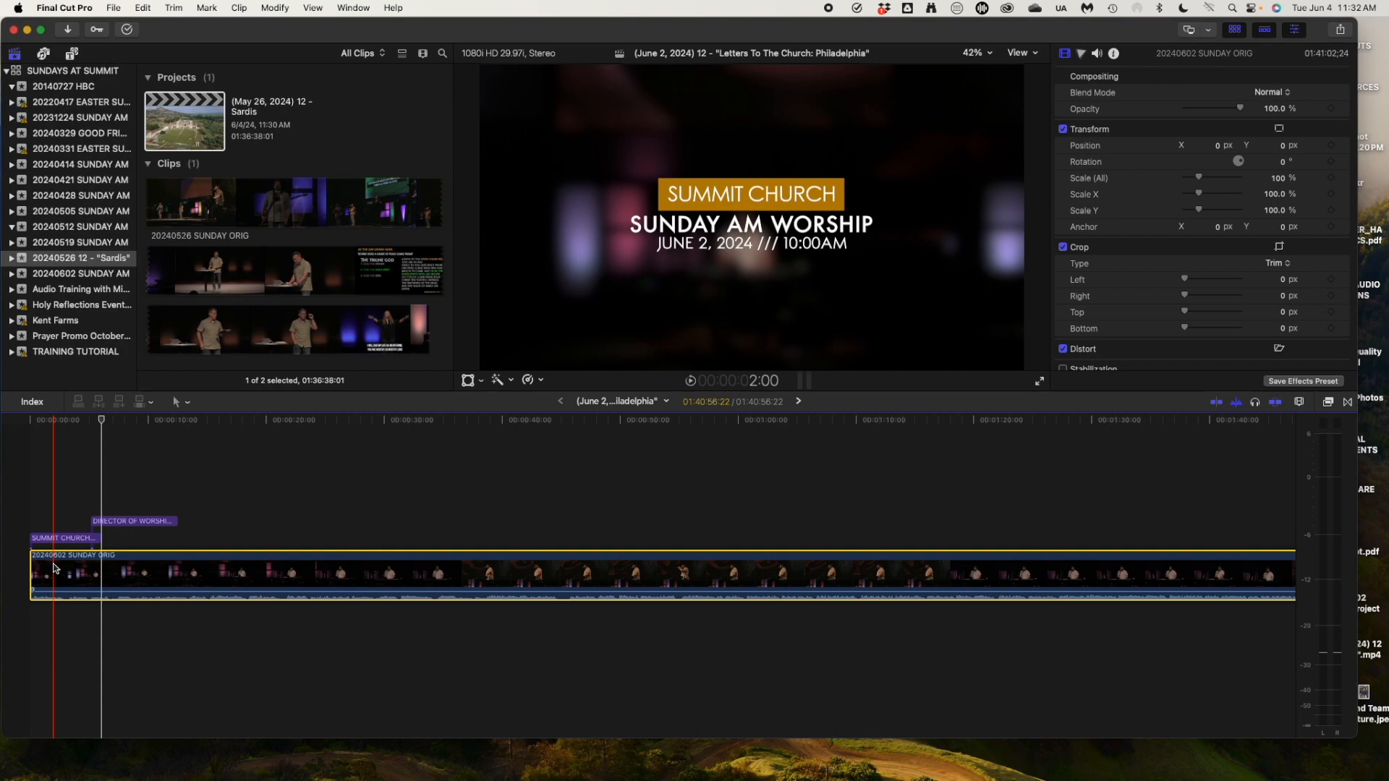
key(ctrl+v)
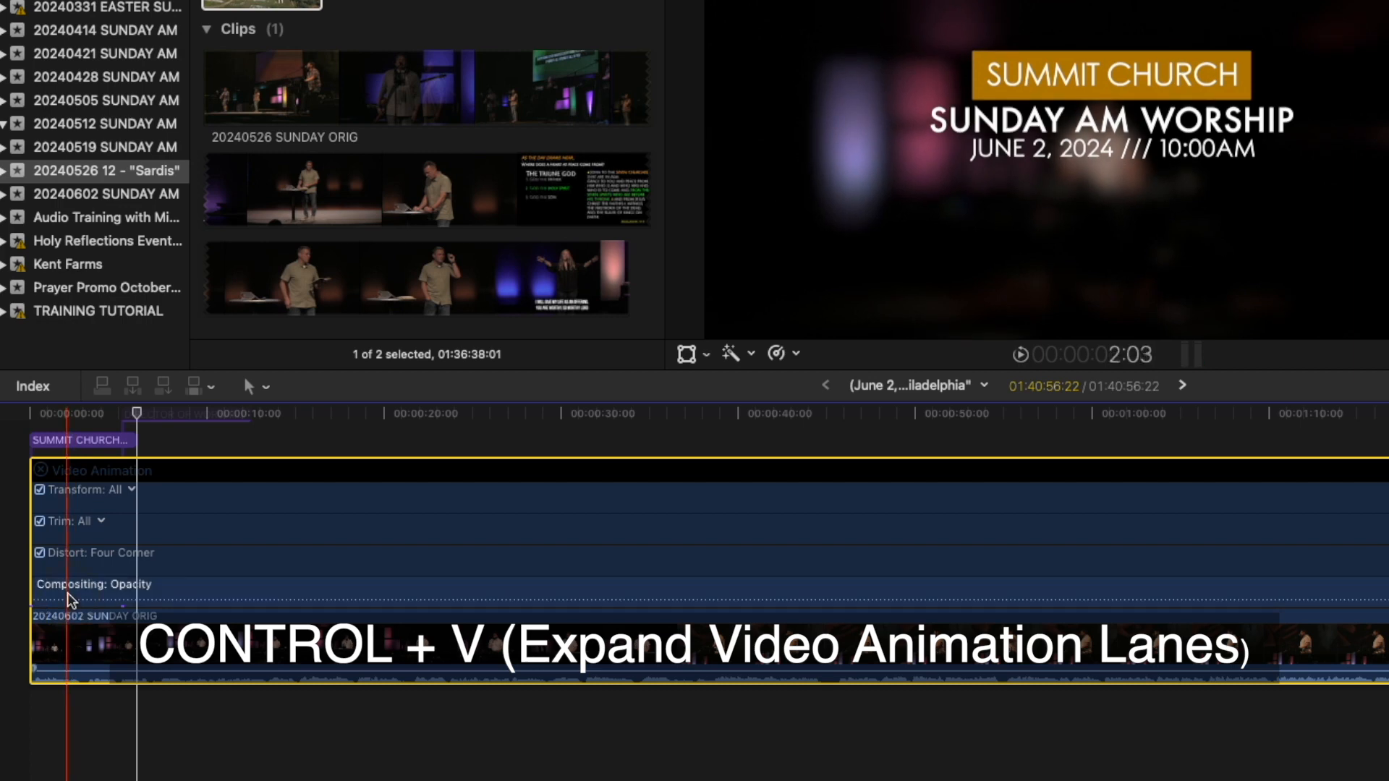
Keyframe the clip's opacity from zero to full over about two seconds, with an Ease ramp.
double_click(70, 600)
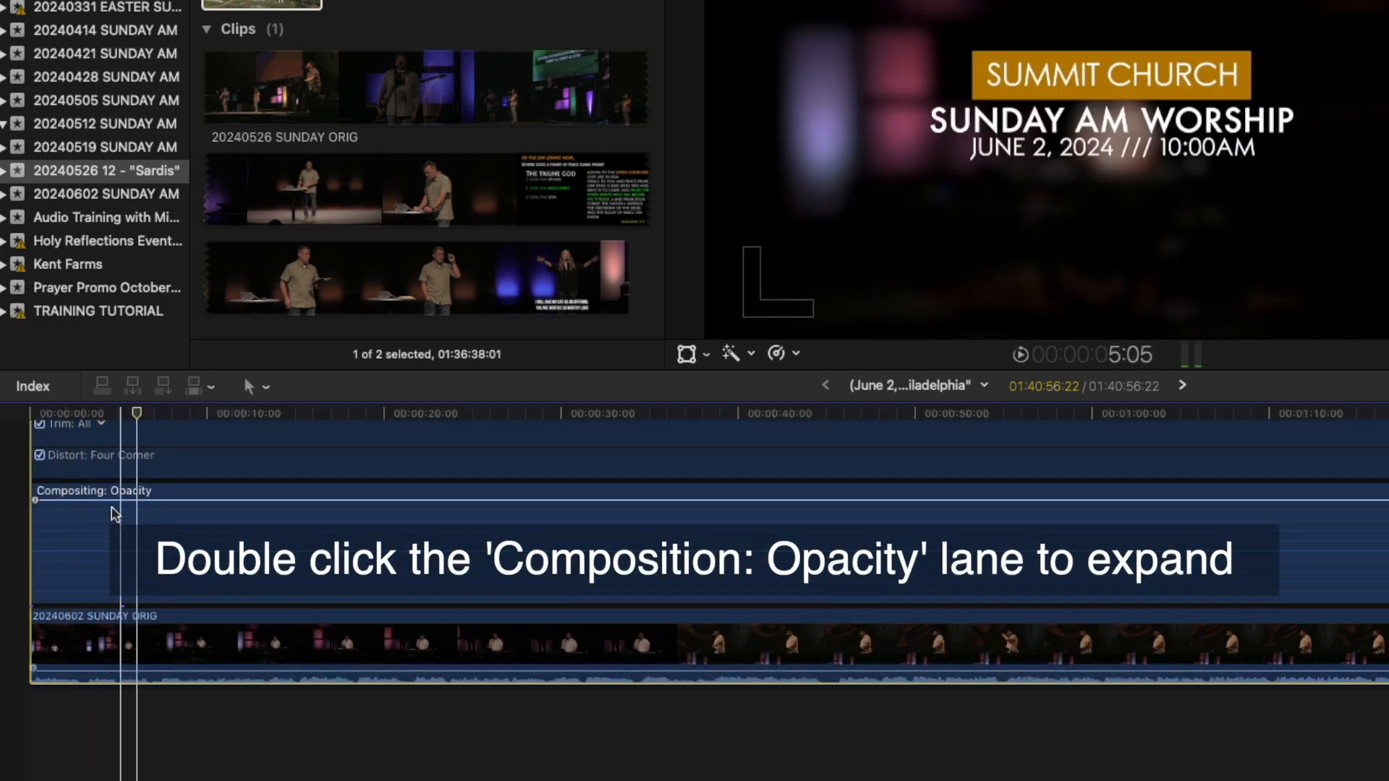
mouse_move(115, 501)
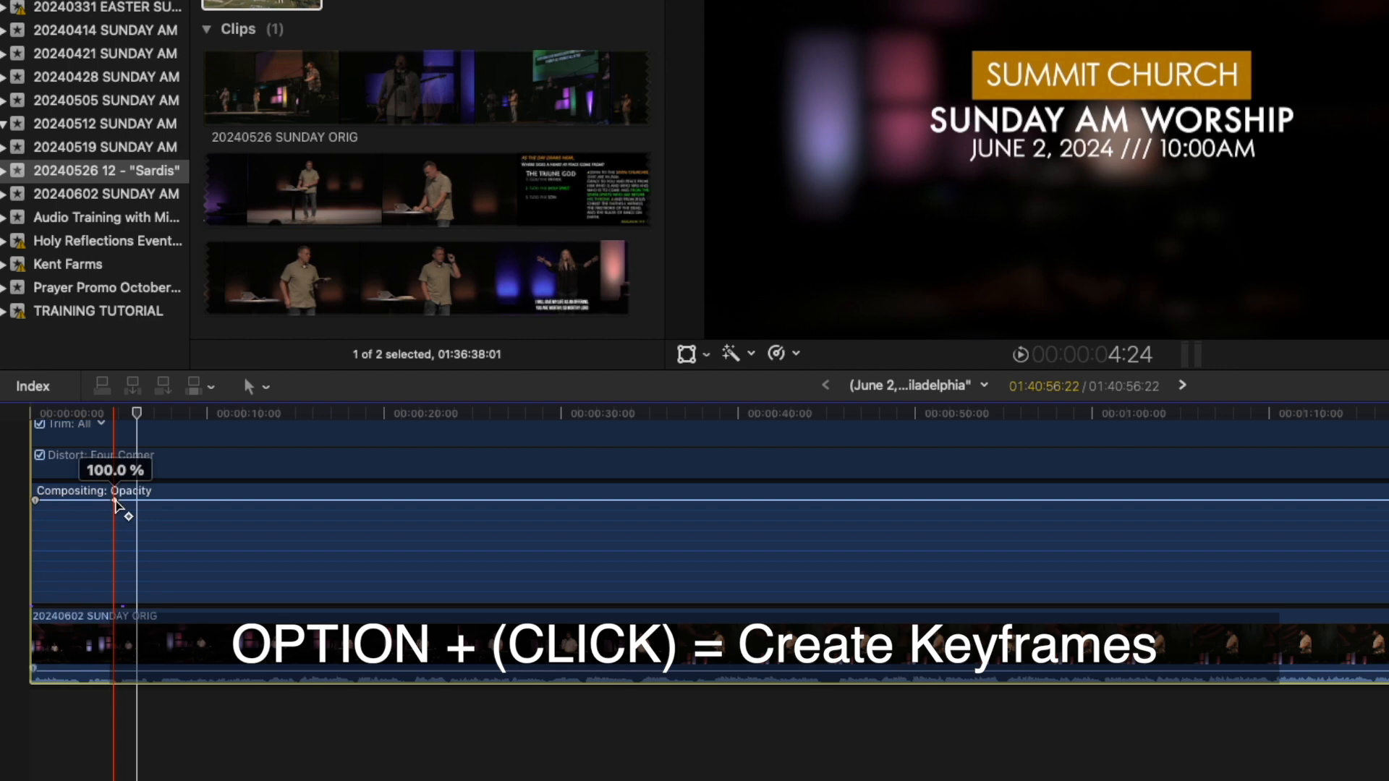
alt+click(115, 500)
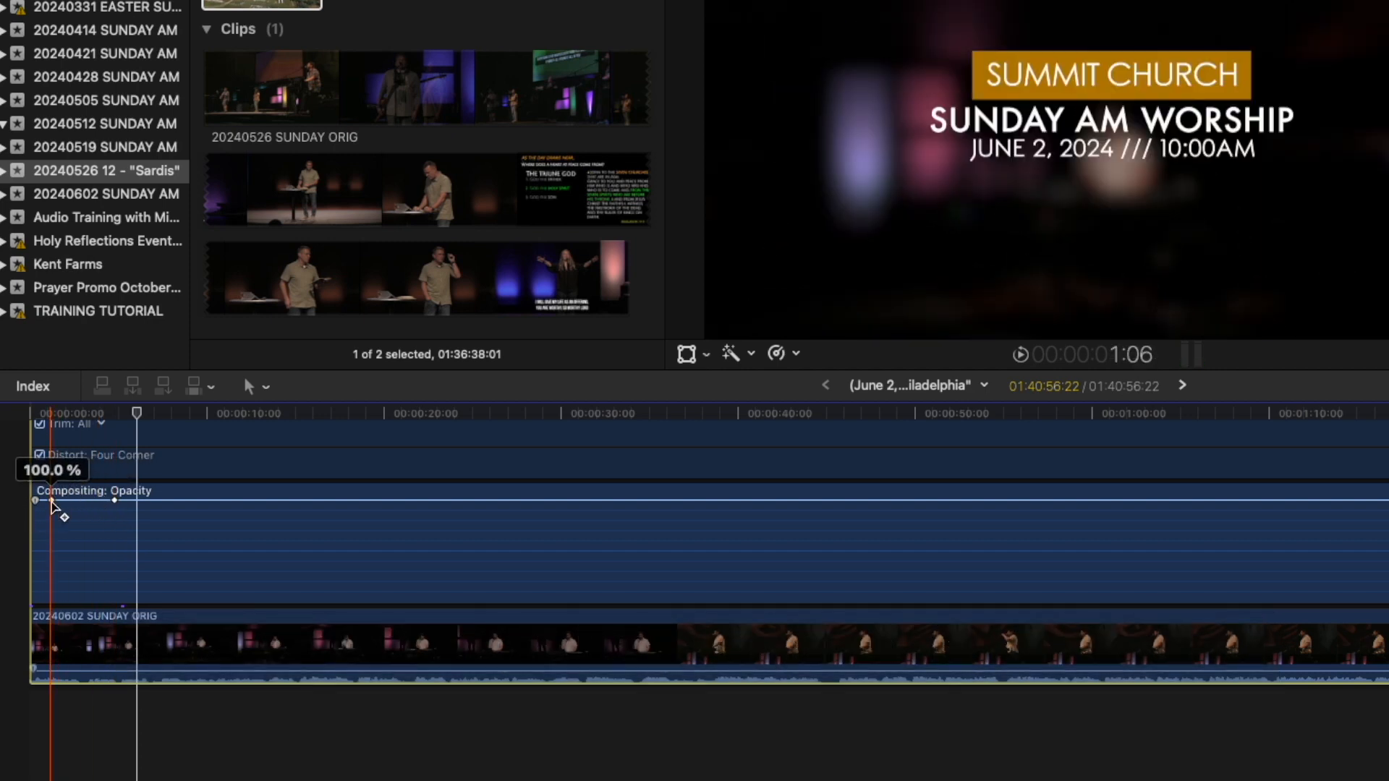
drag(51, 502, 34, 602)
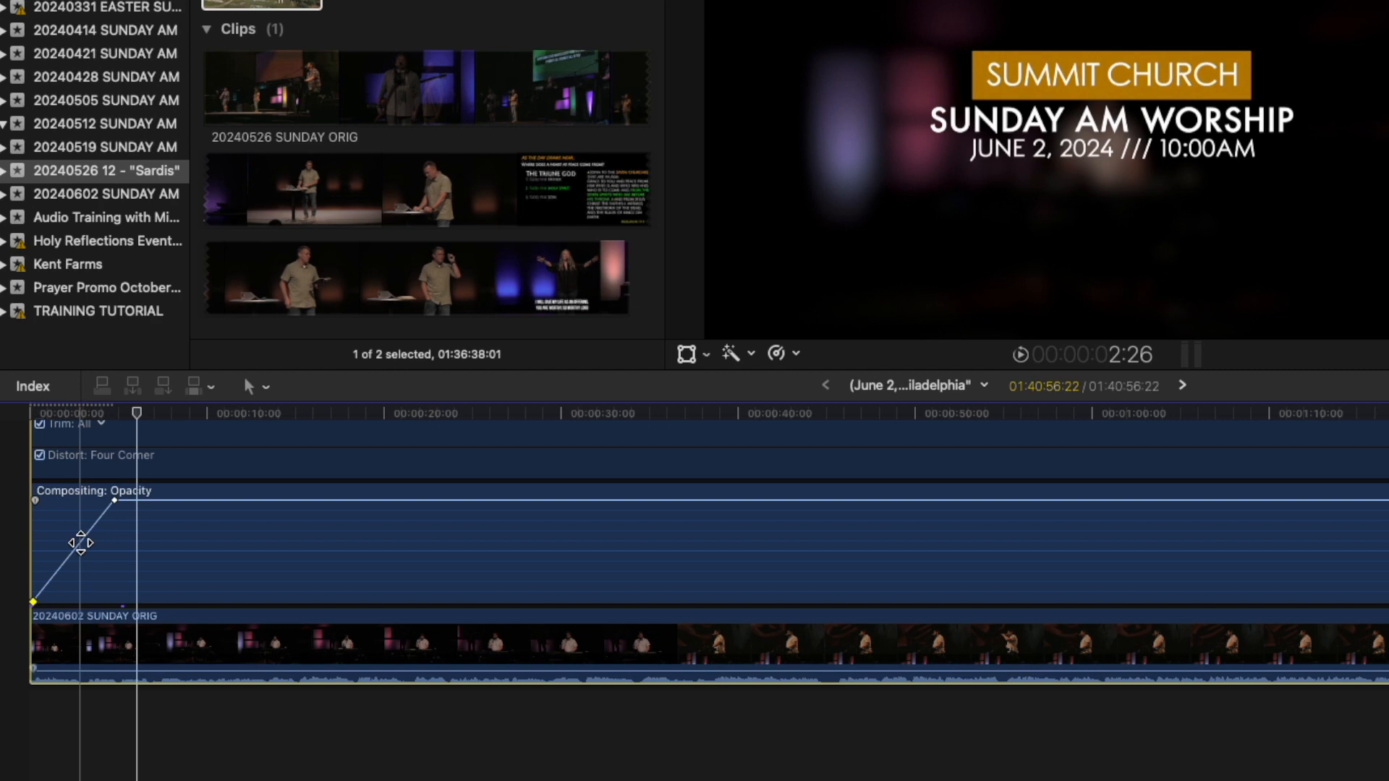
click(80, 543)
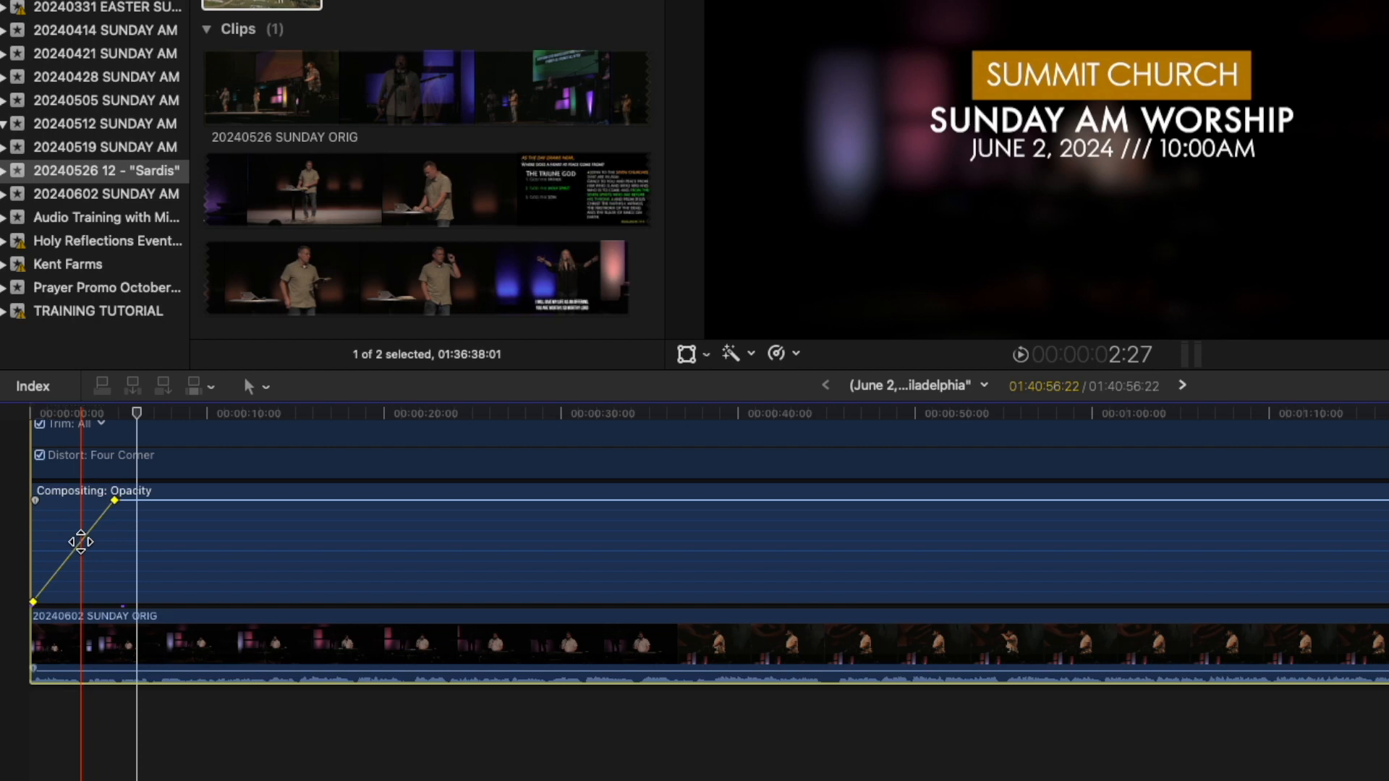
ctrl+click(80, 543)
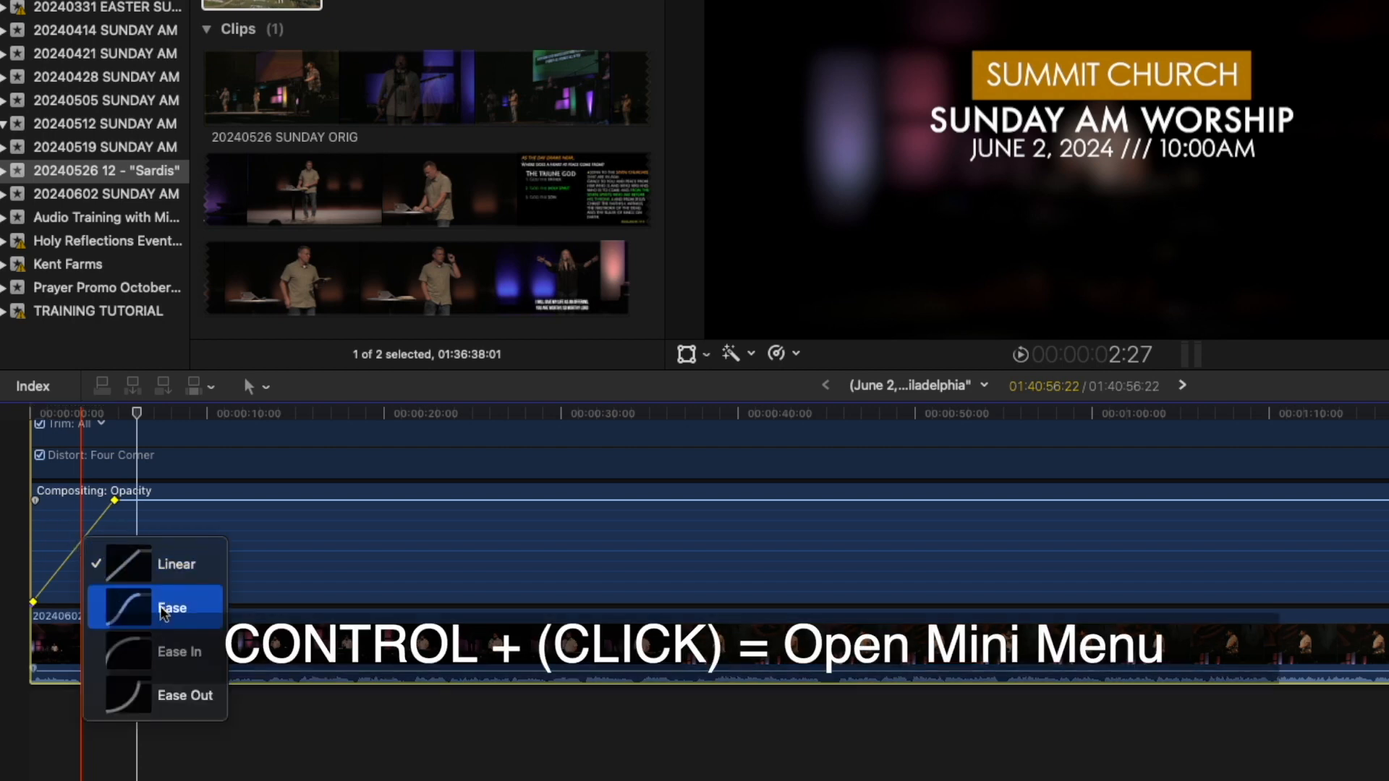
click(135, 609)
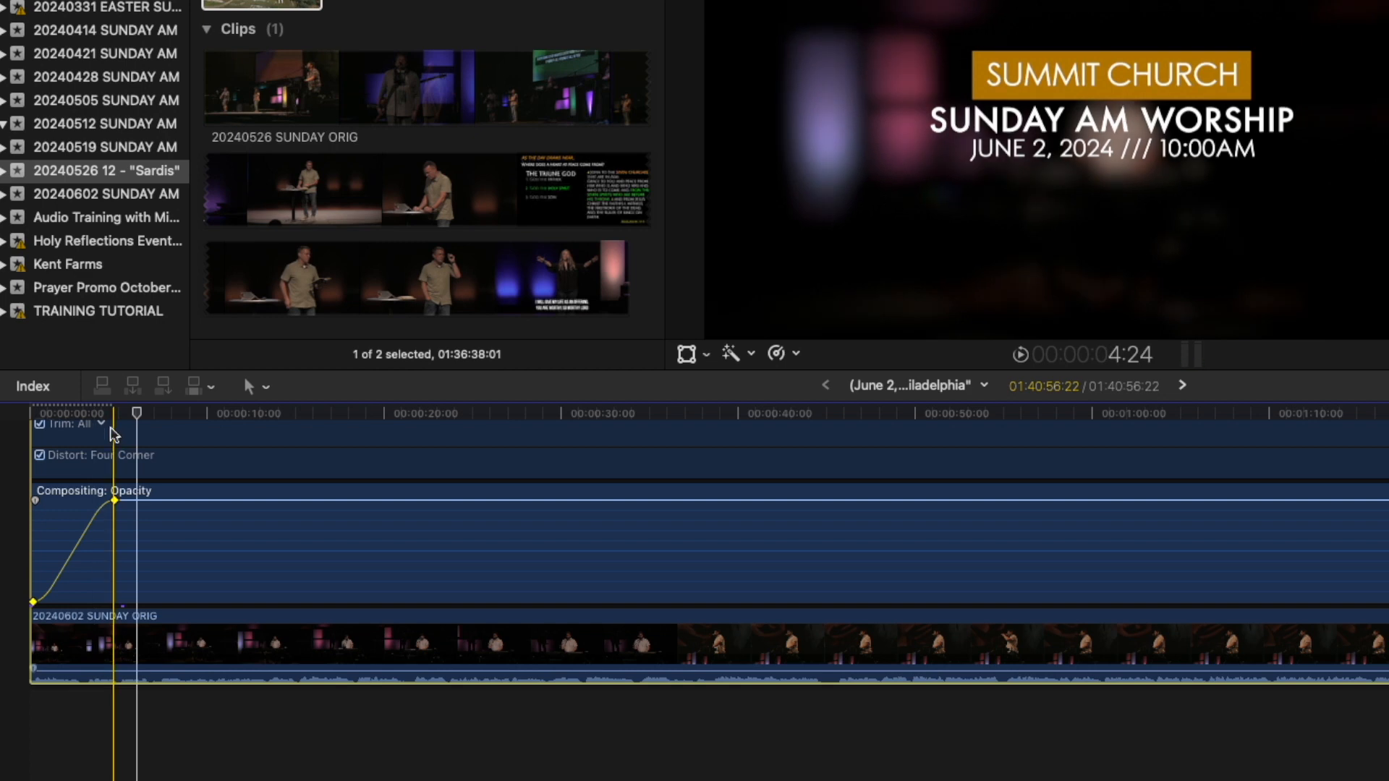
scroll(50, 434, up, 2)
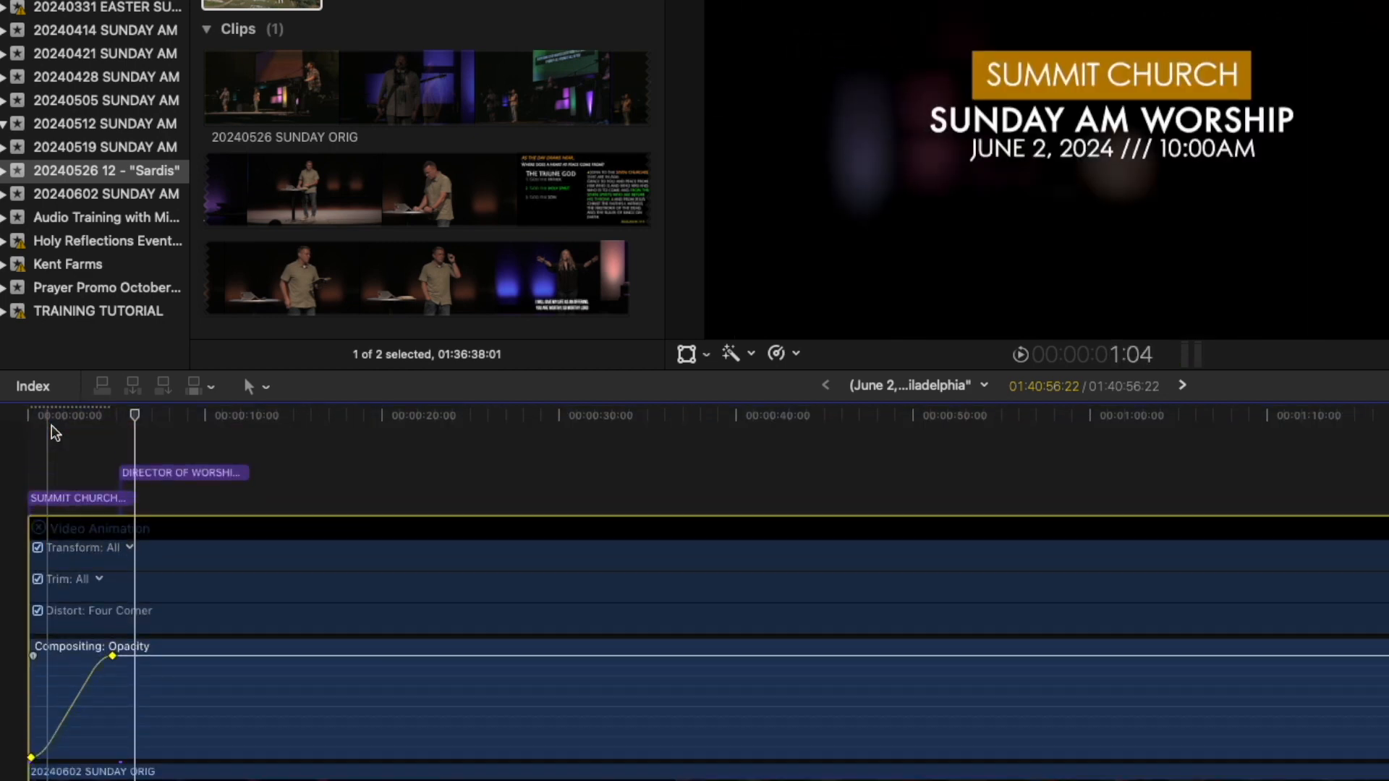
click(70, 499)
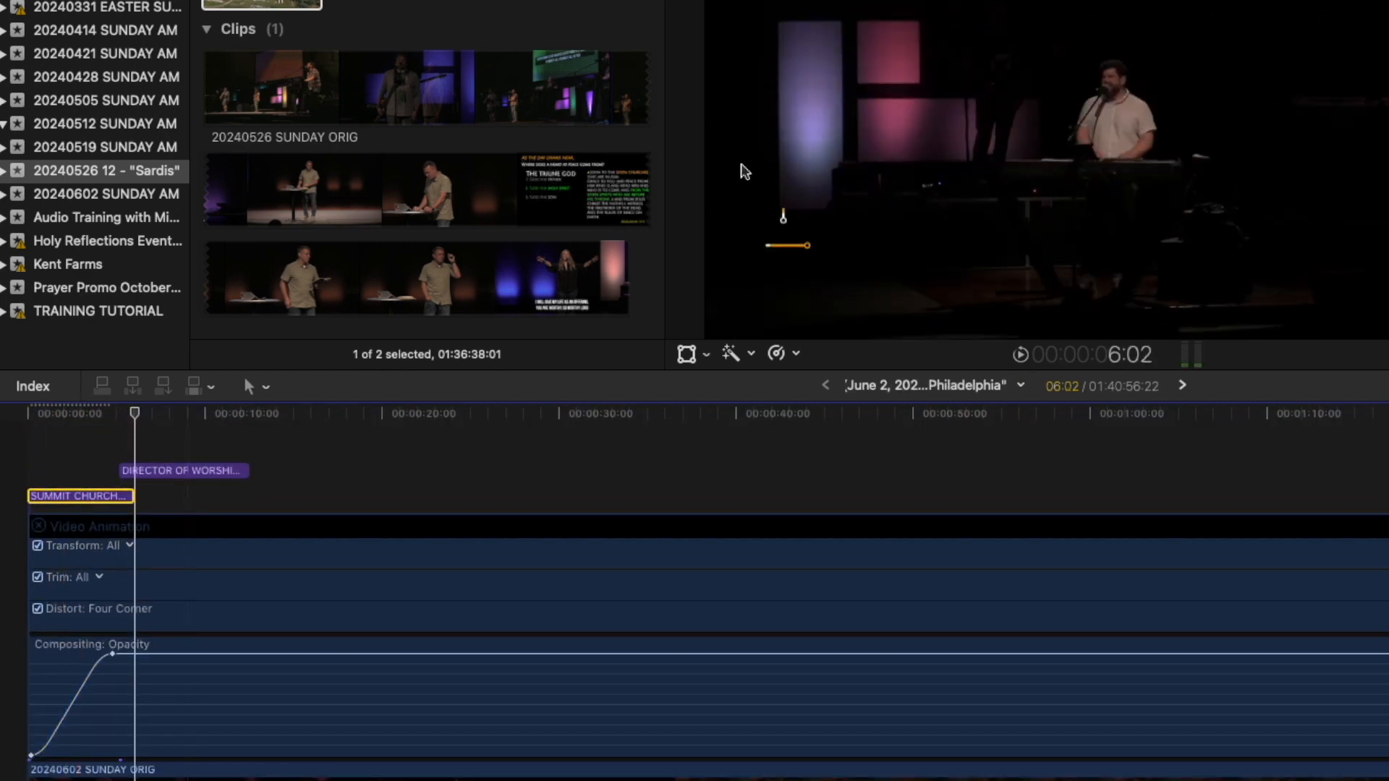
mouse_move(64, 409)
mouse_down()
mouse_move(78, 412)
mouse_move(27, 419)
mouse_move(226, 432)
mouse_move(54, 414)
mouse_up()
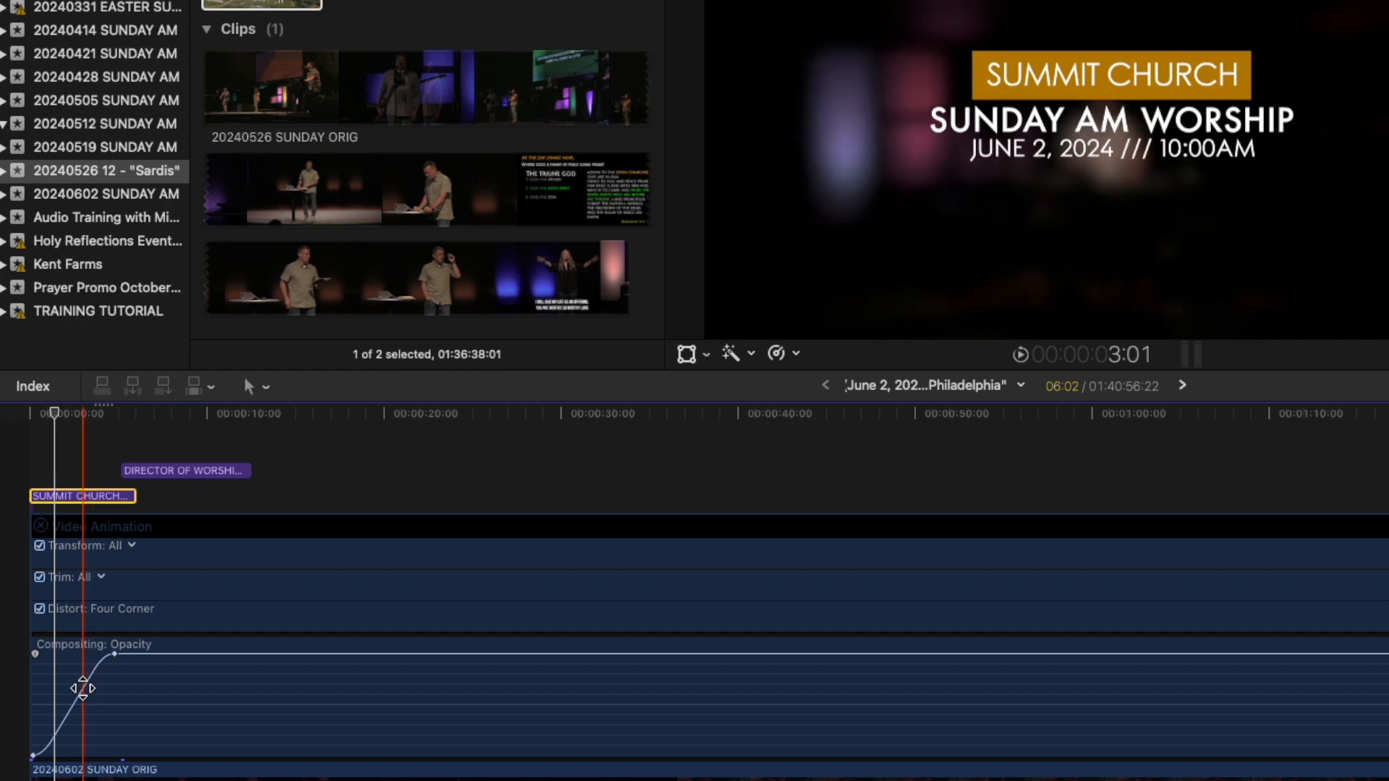
click(83, 688)
right_click(82, 688)
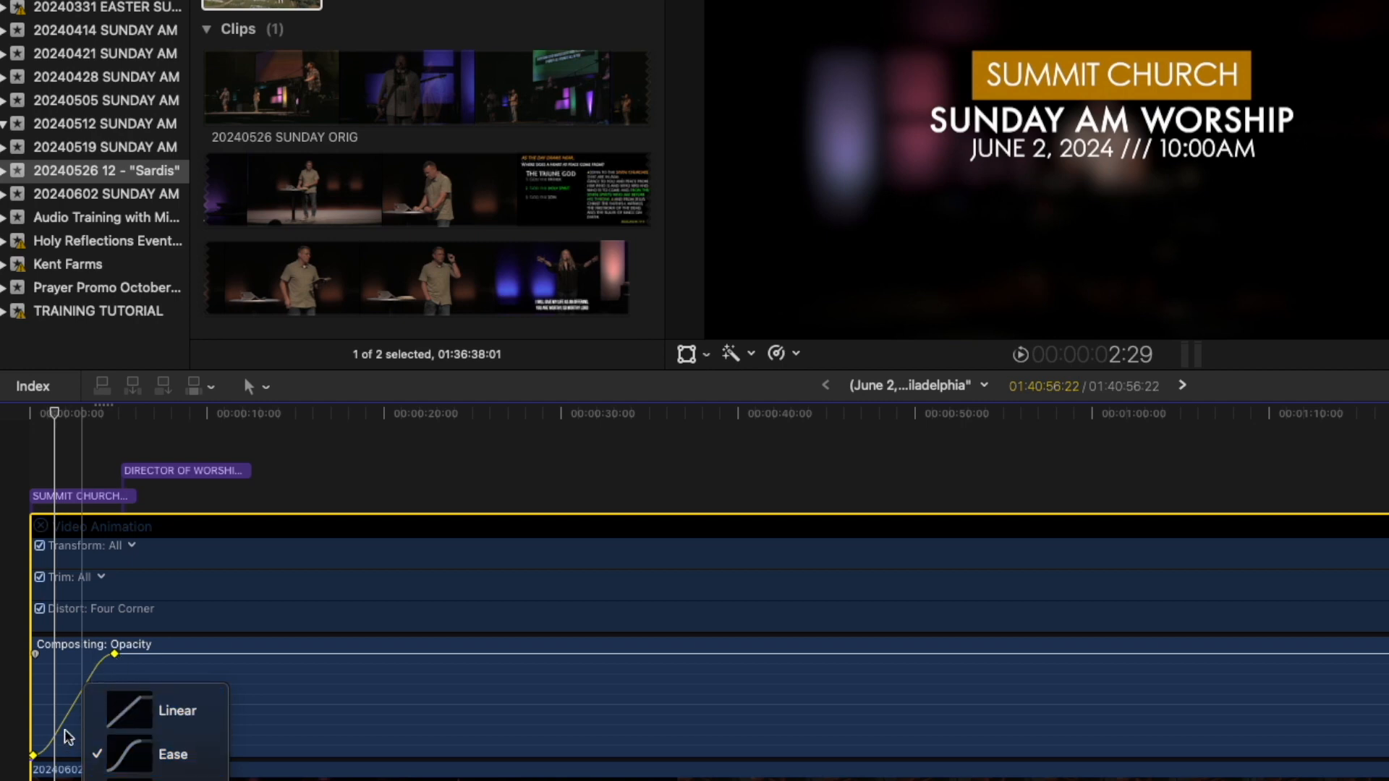
click(239, 771)
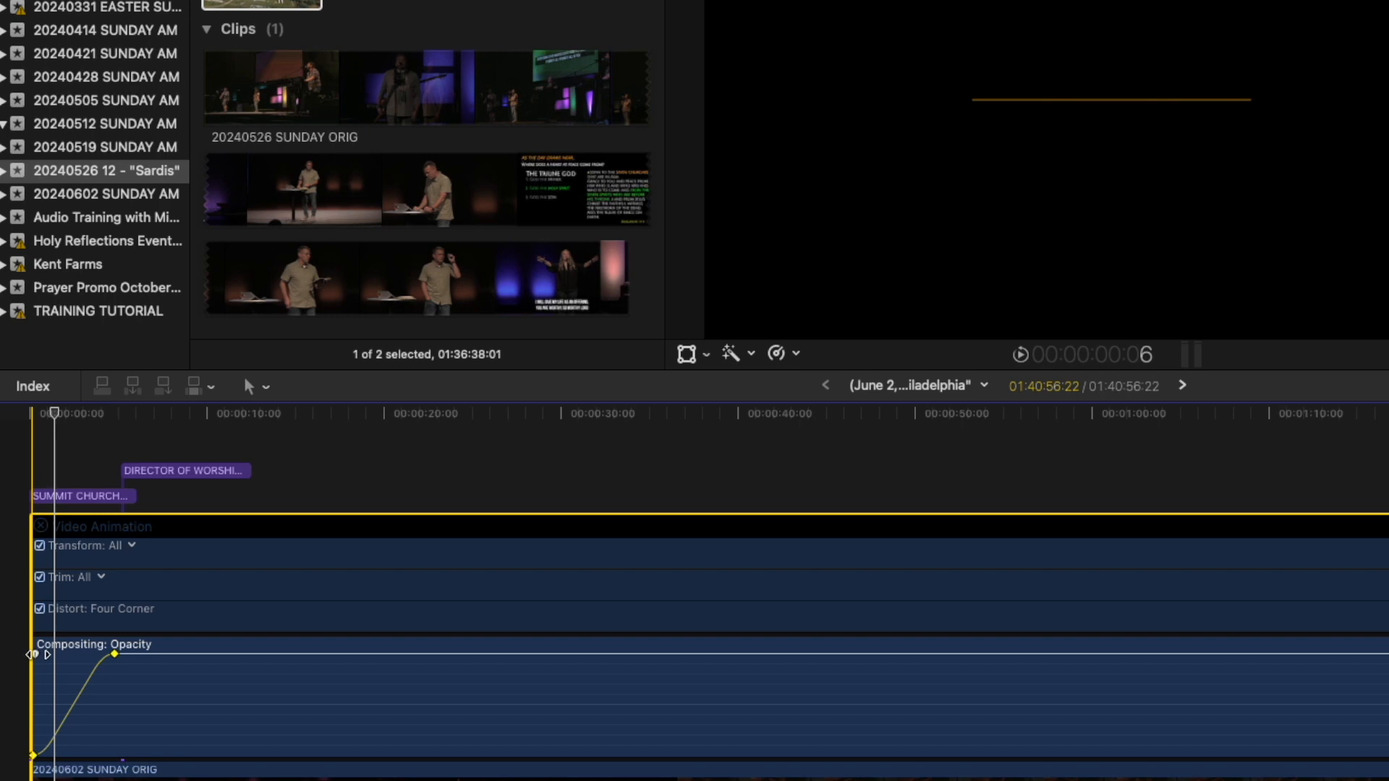
mouse_move(33, 654)
mouse_down()
mouse_move(341, 680)
mouse_move(280, 651)
mouse_move(344, 654)
mouse_move(333, 651)
mouse_move(527, 685)
mouse_move(2, 566)
mouse_up()
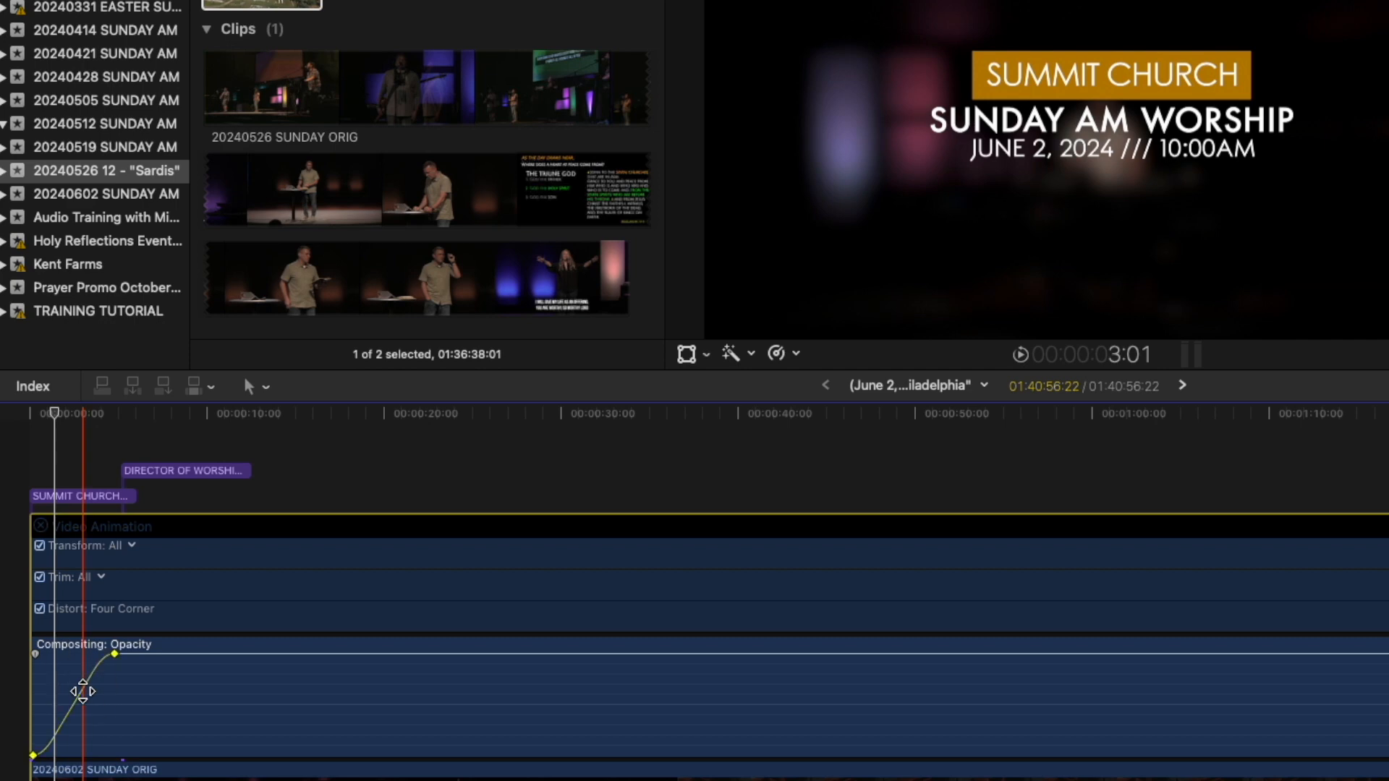
mouse_move(112, 664)
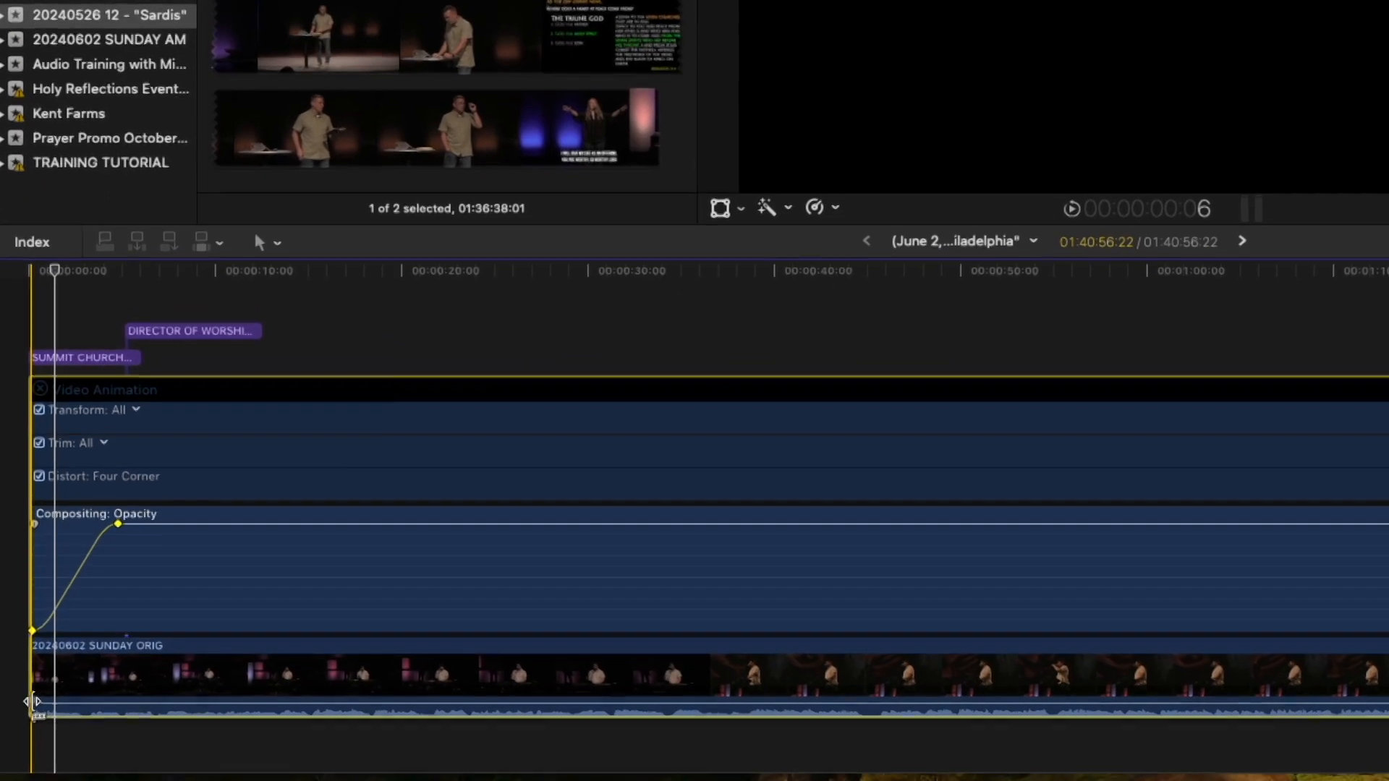
Drag out the service clip's audio fade-in, make it an S-curve, preview it, then shorten it.
drag(32, 705, 115, 706)
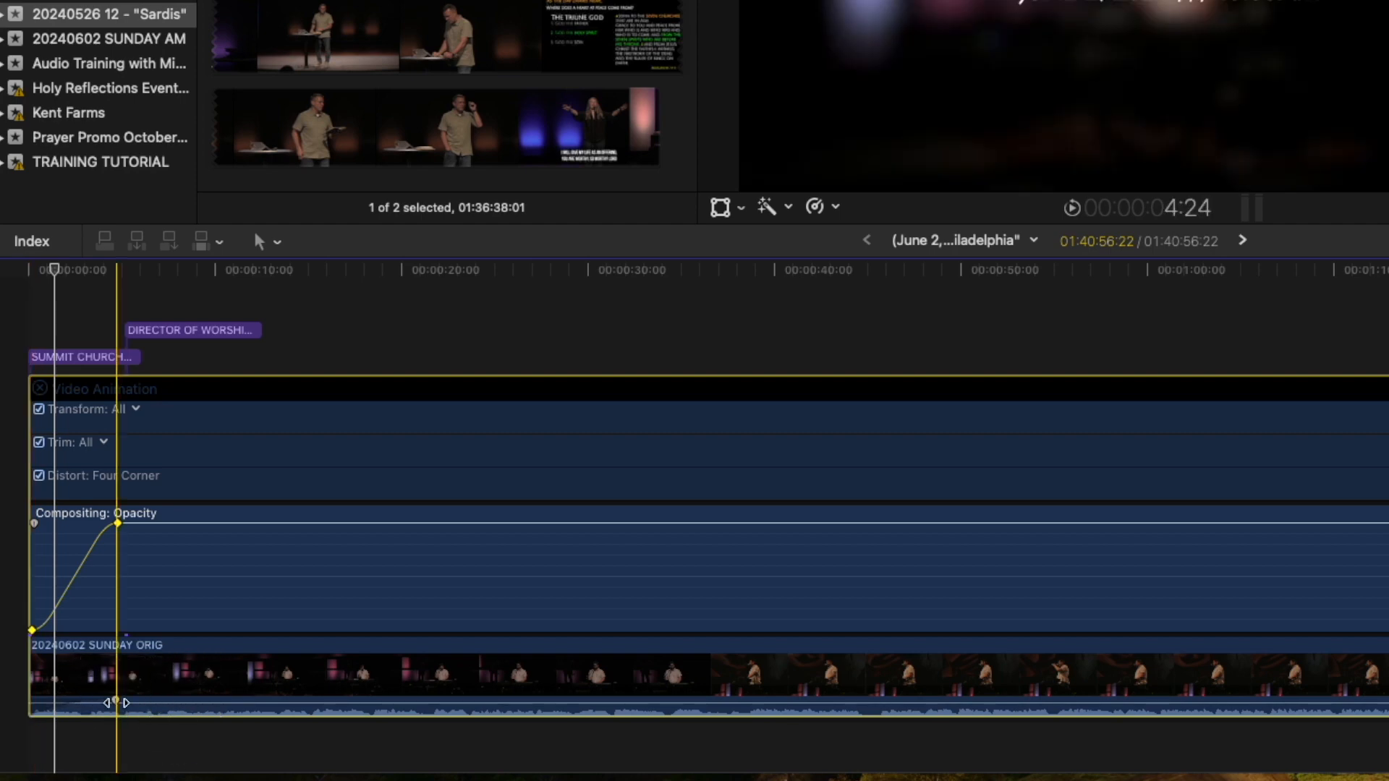
right_click(116, 701)
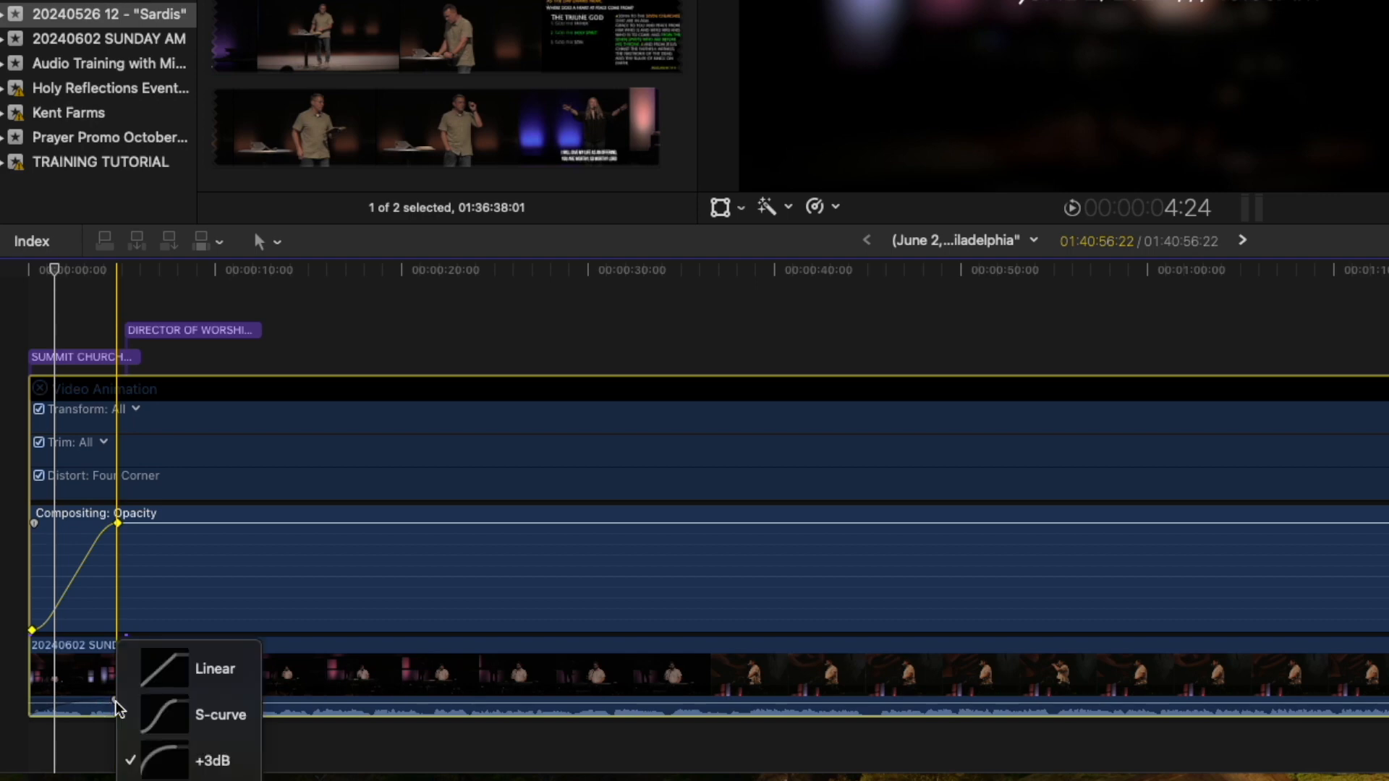
click(149, 723)
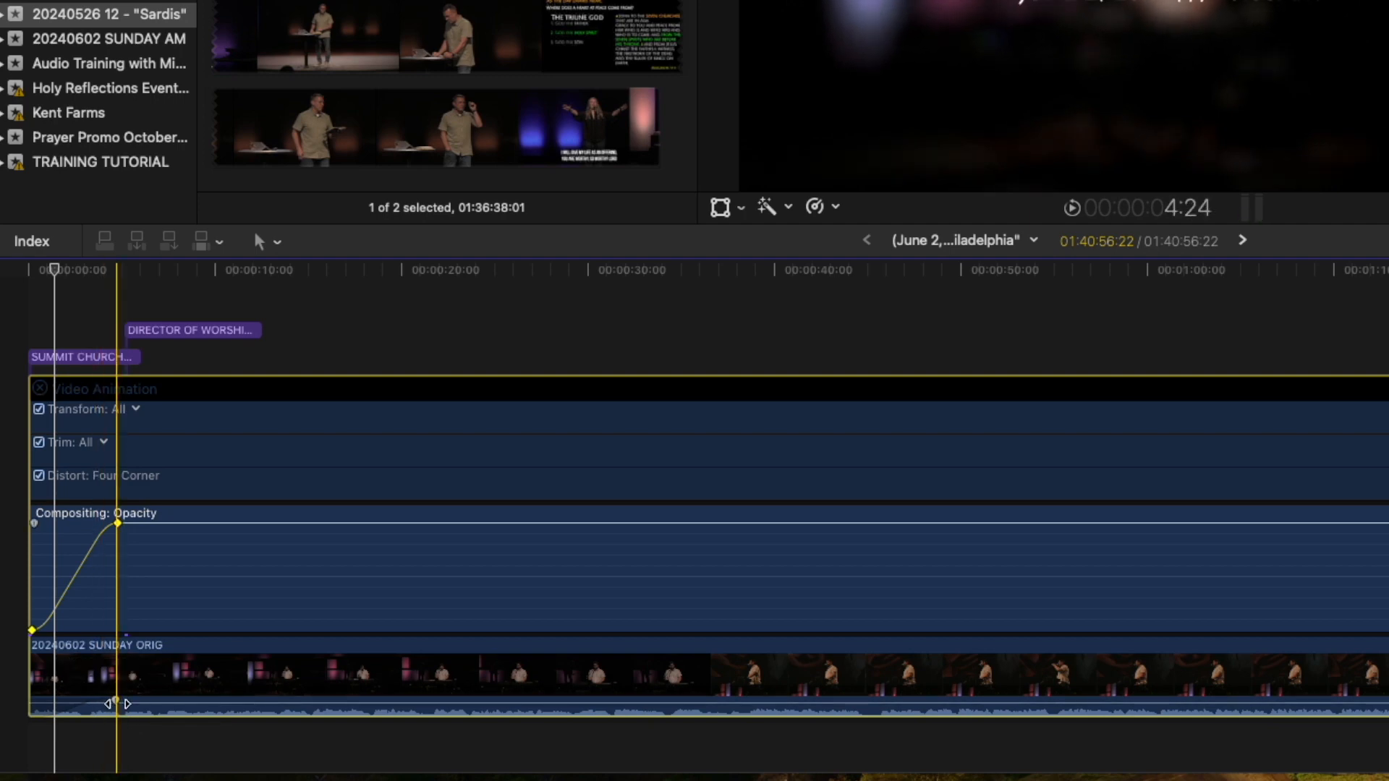
key(space)
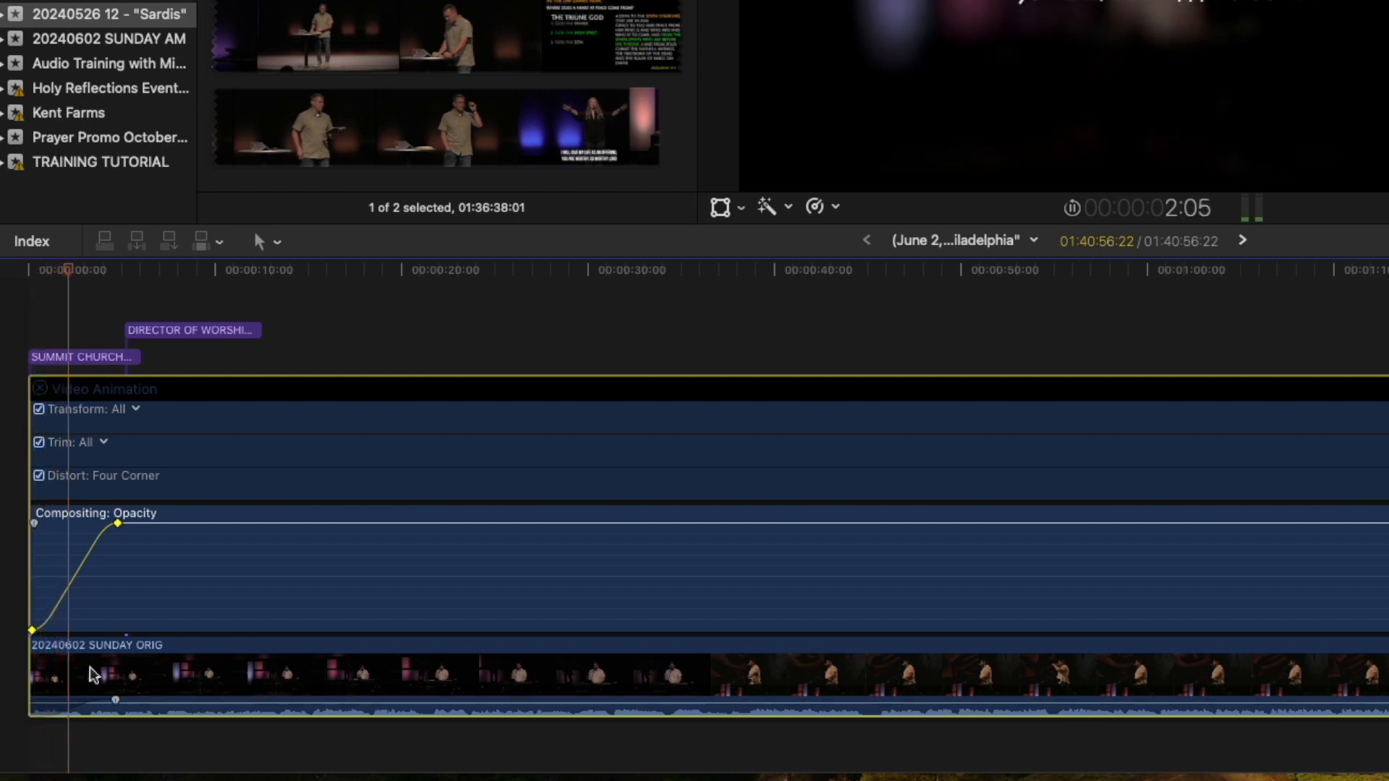
key(space)
drag(120, 704, 70, 703)
Play the clip's opening from the start to check the opacity fade-in.
click(40, 270)
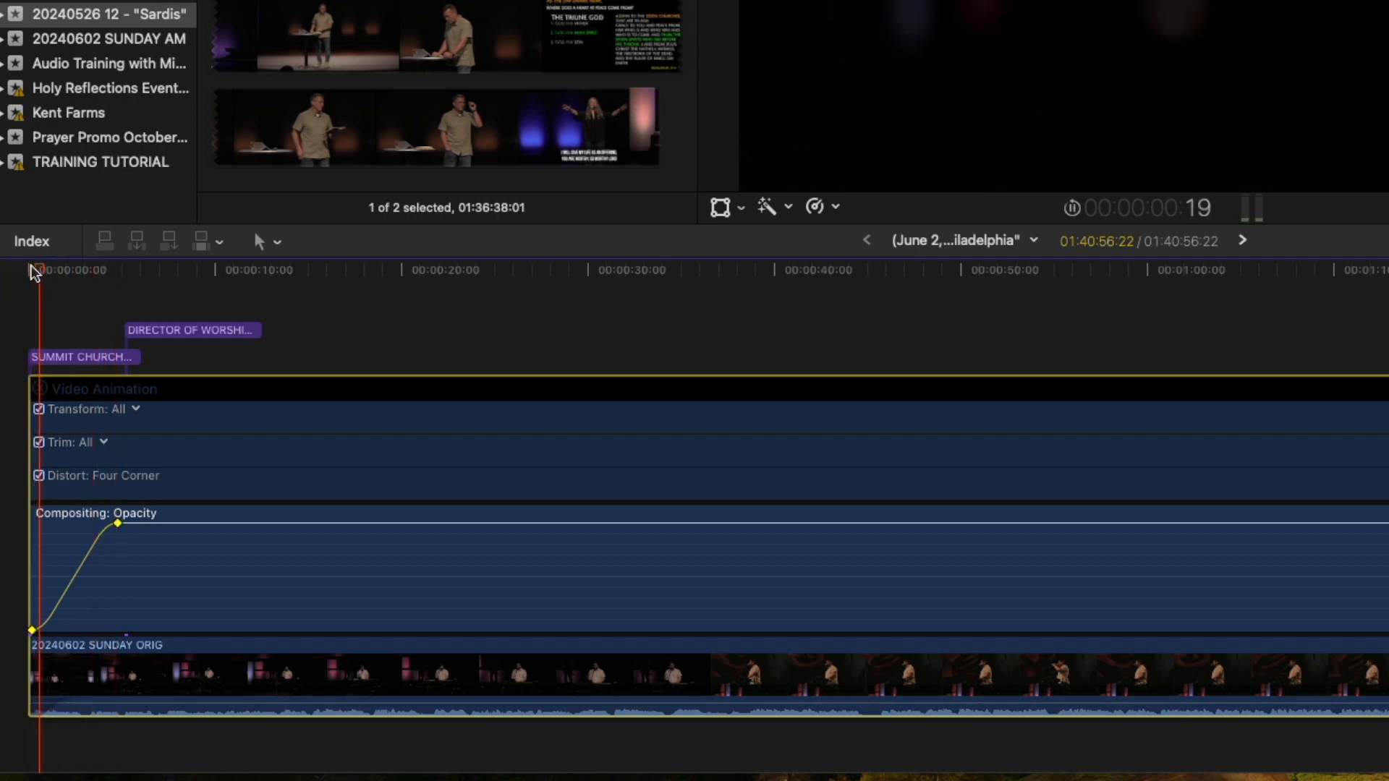
key(space)
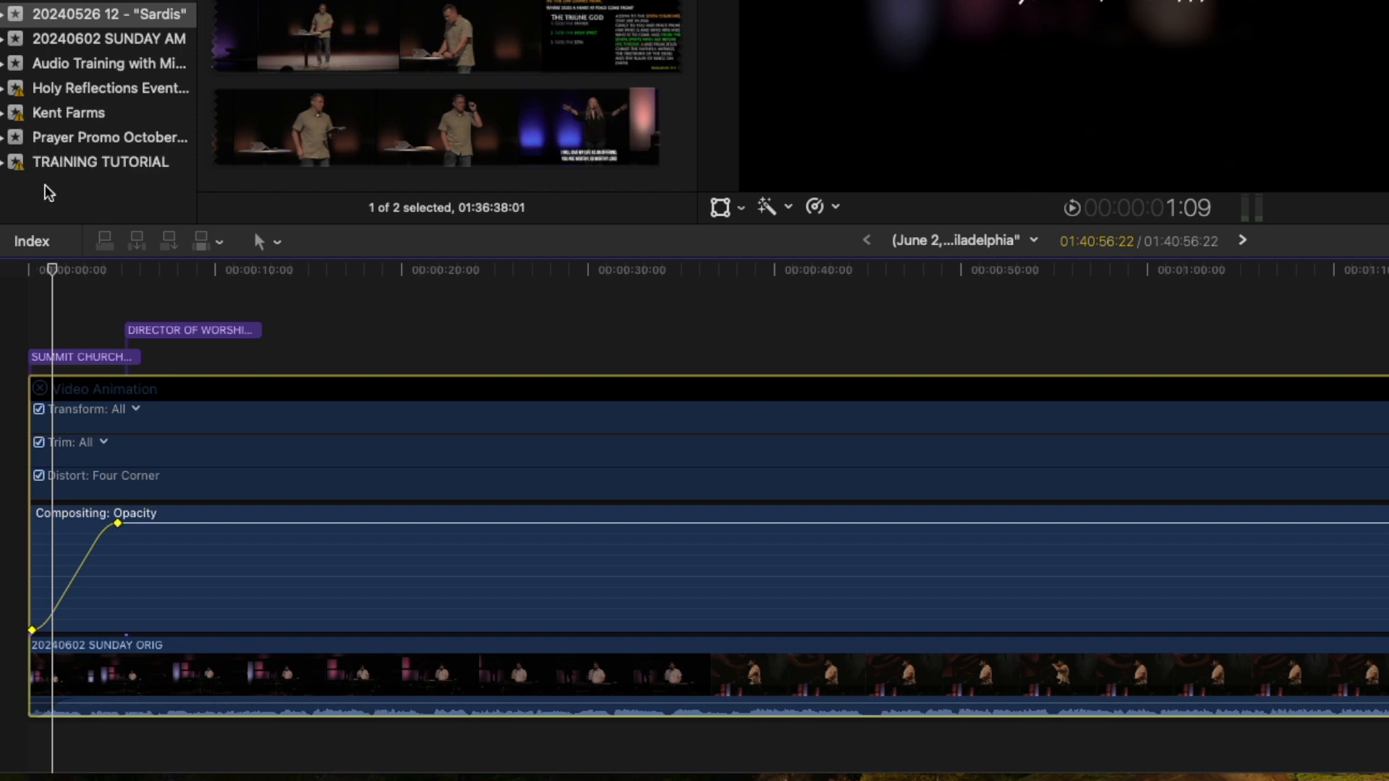
key(space)
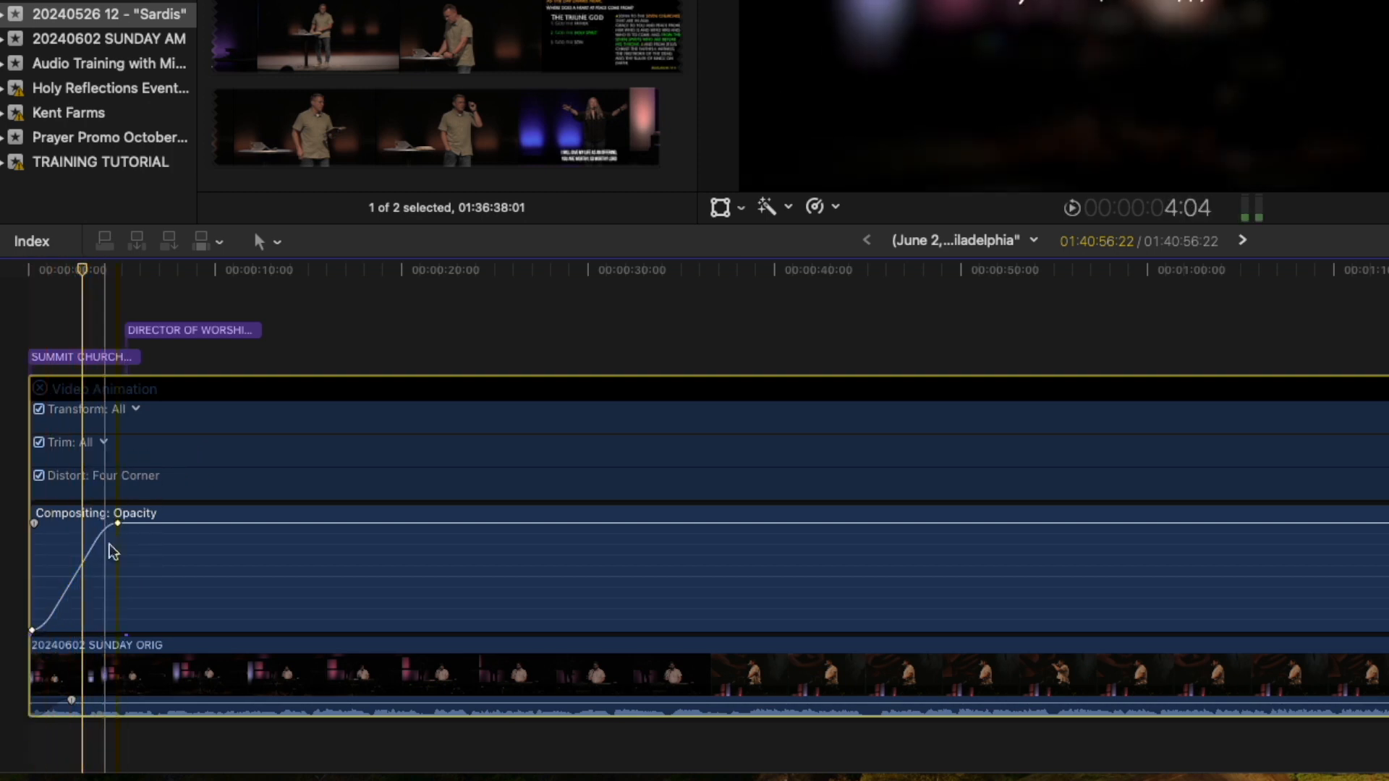
Drag the full-opacity keyframe earlier to shorten the fade-in, then review up to about 21 seconds.
mouse_move(123, 525)
drag(120, 524, 89, 525)
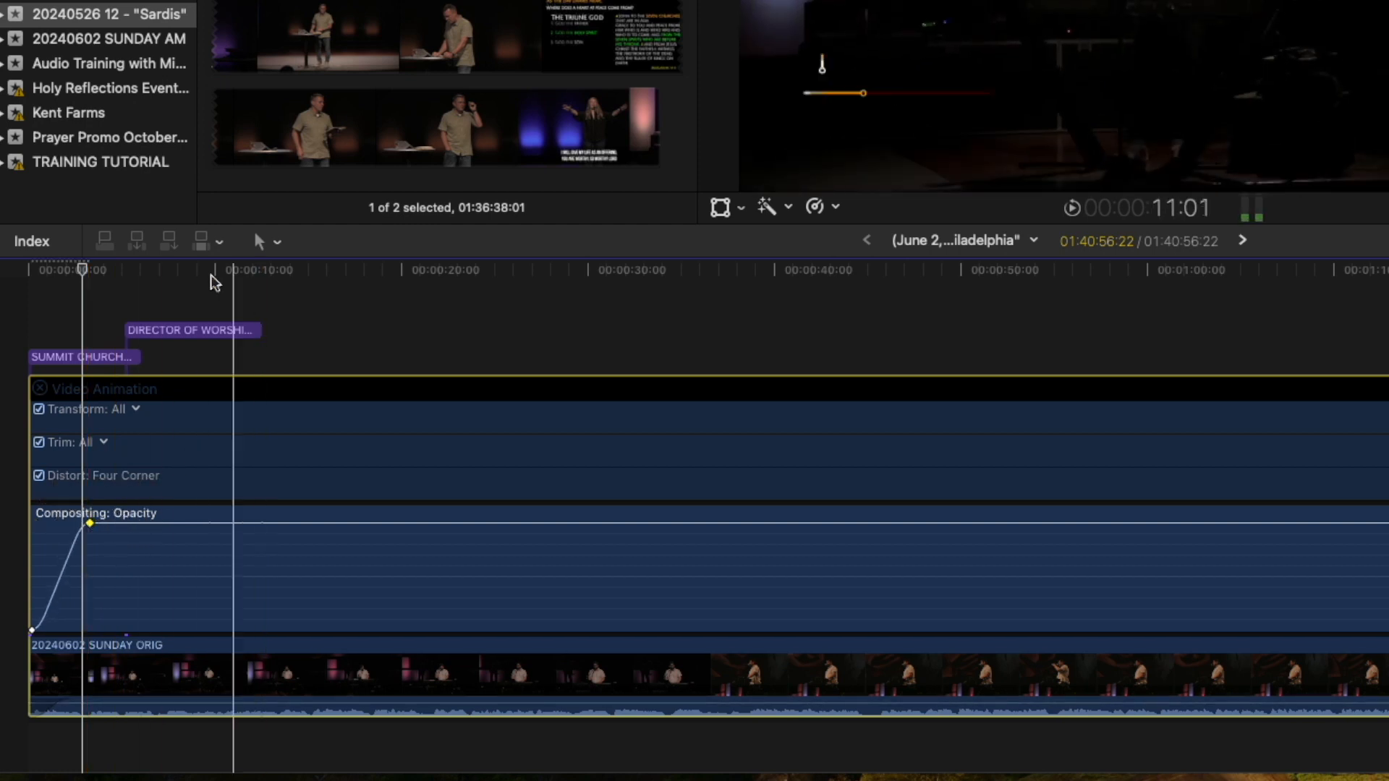
click(162, 272)
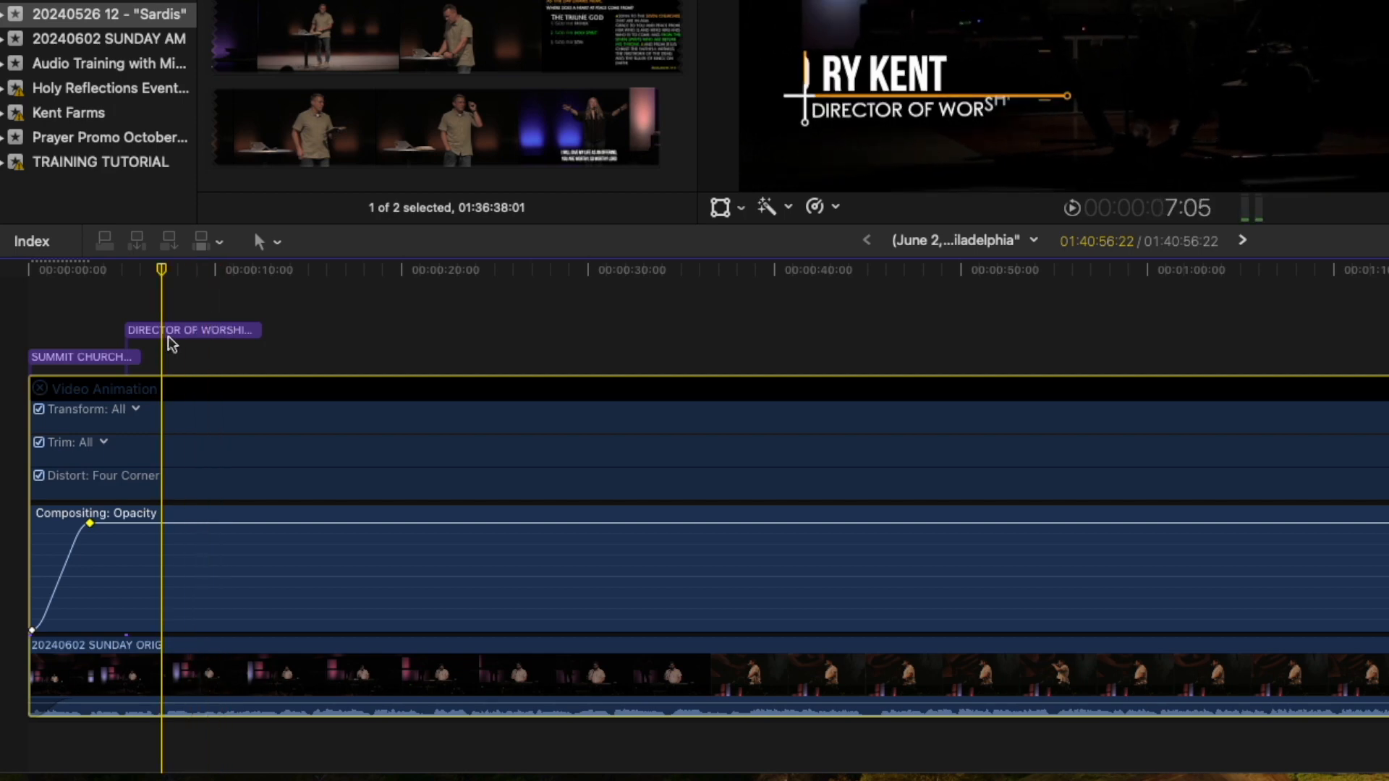
click(431, 335)
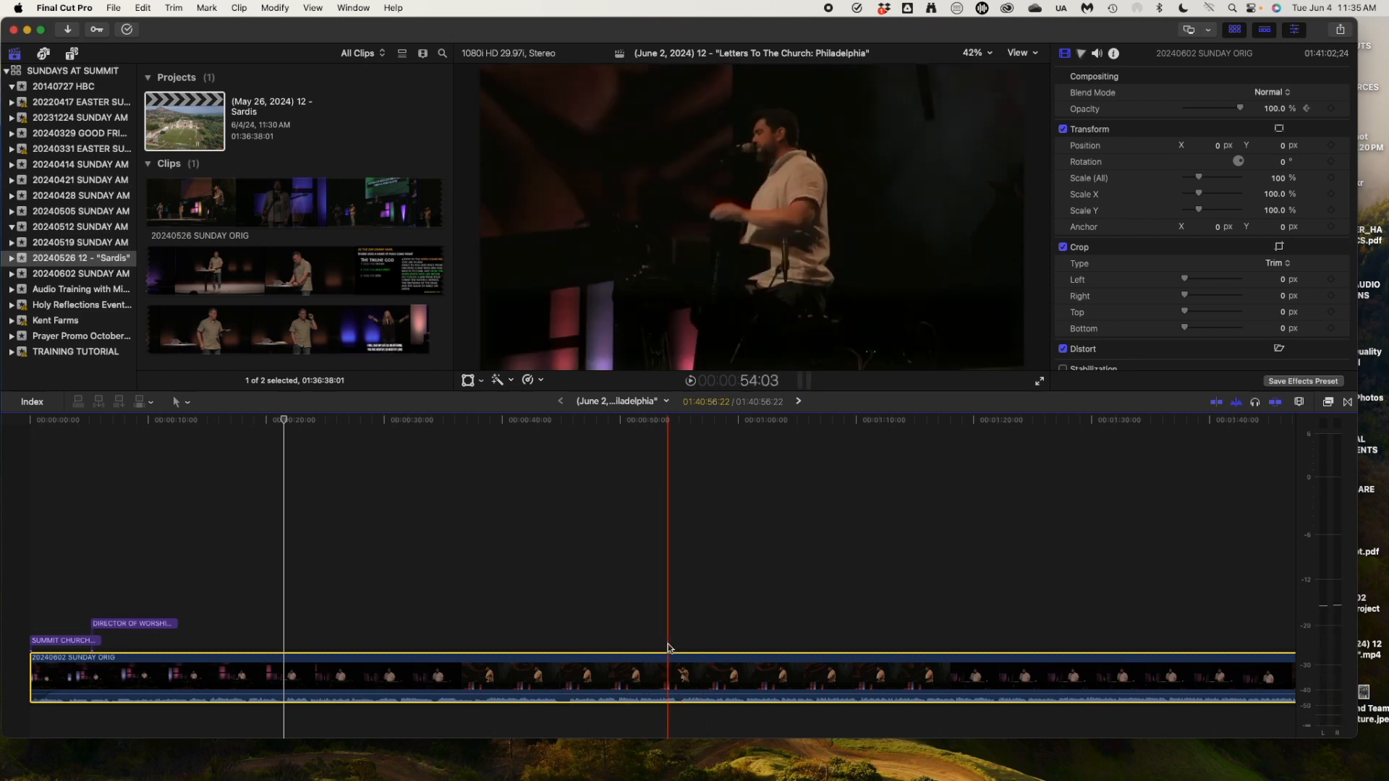
key(a)
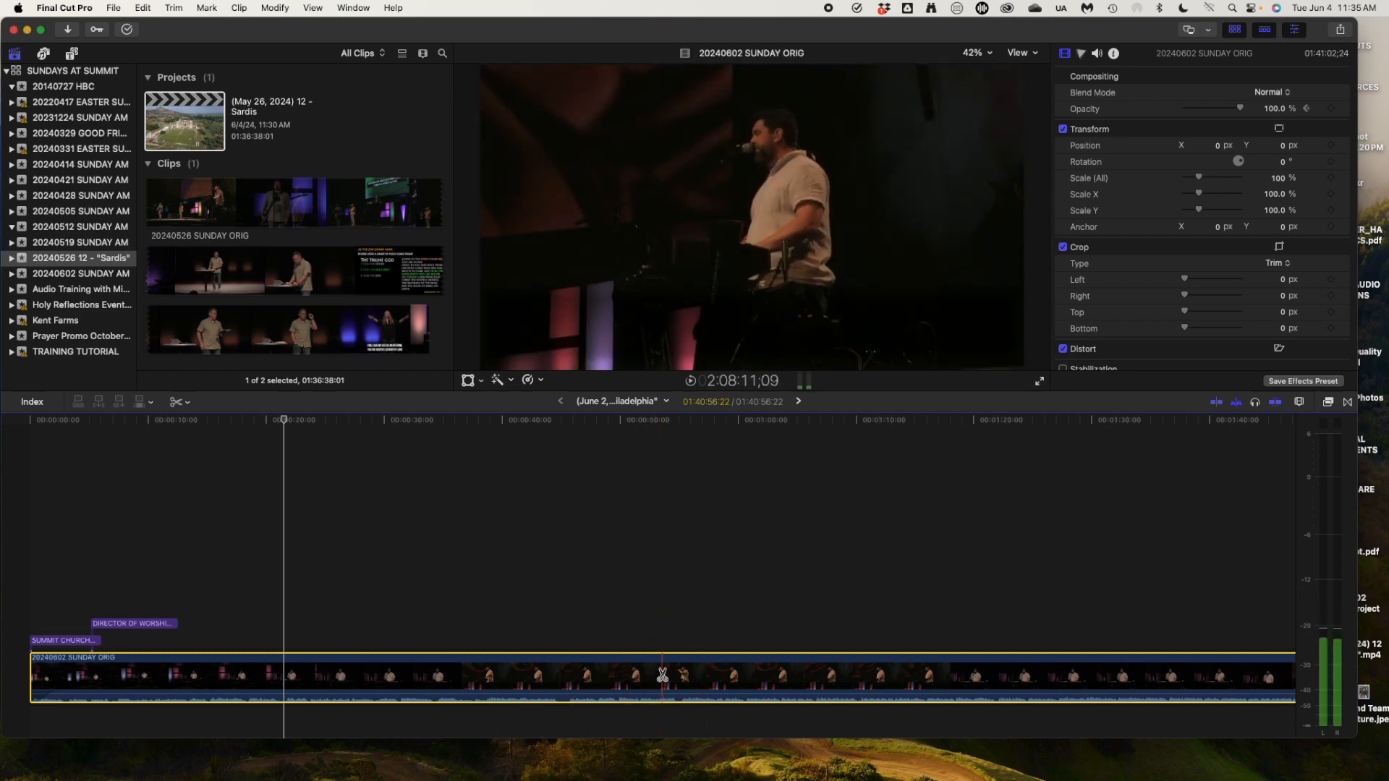
key(b)
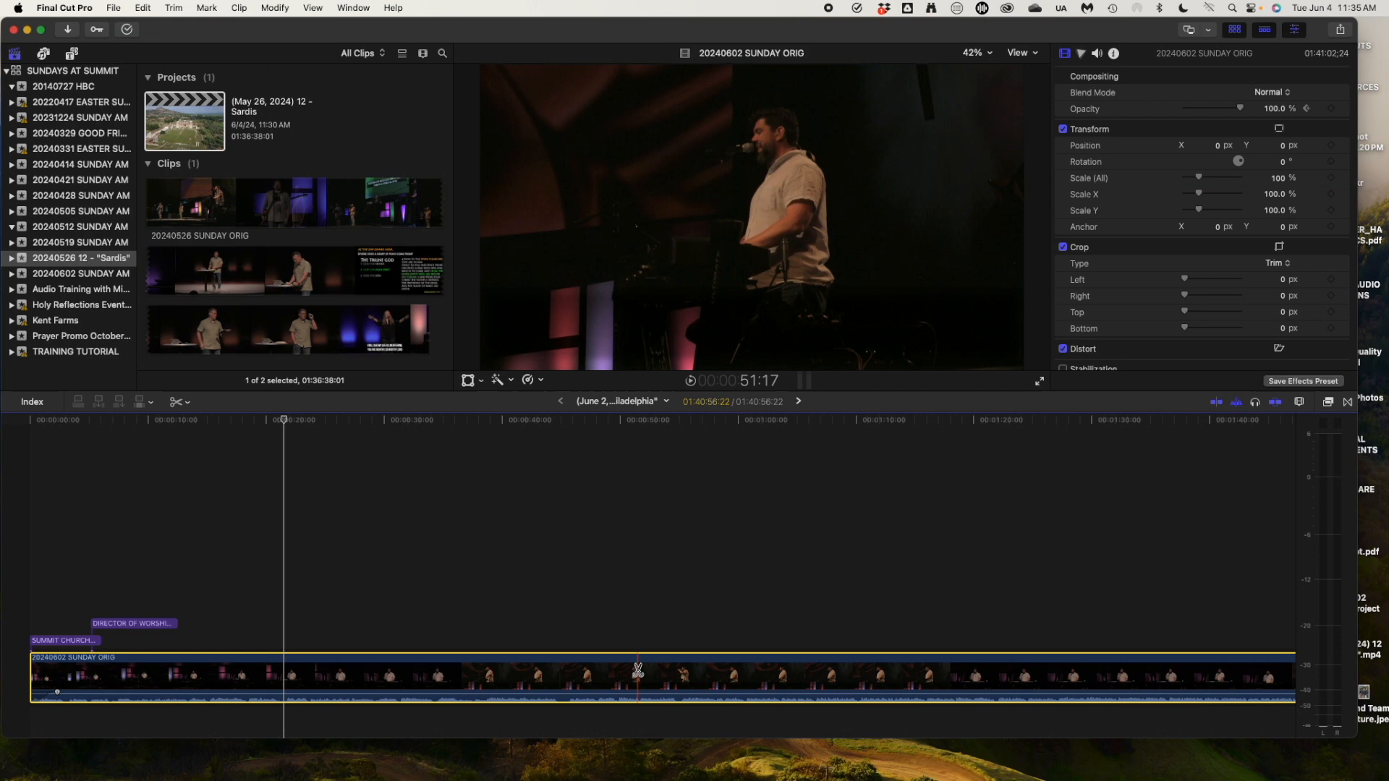
key(a)
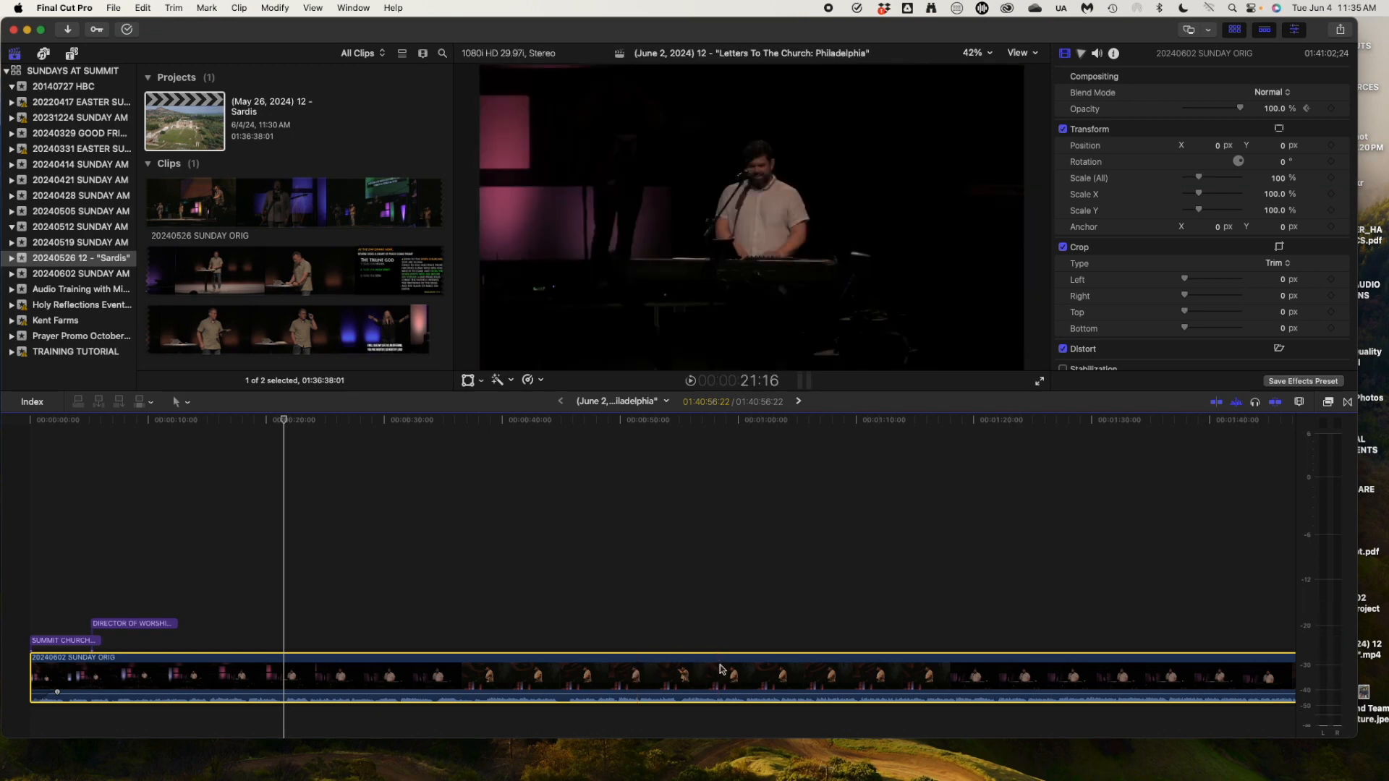
key(b)
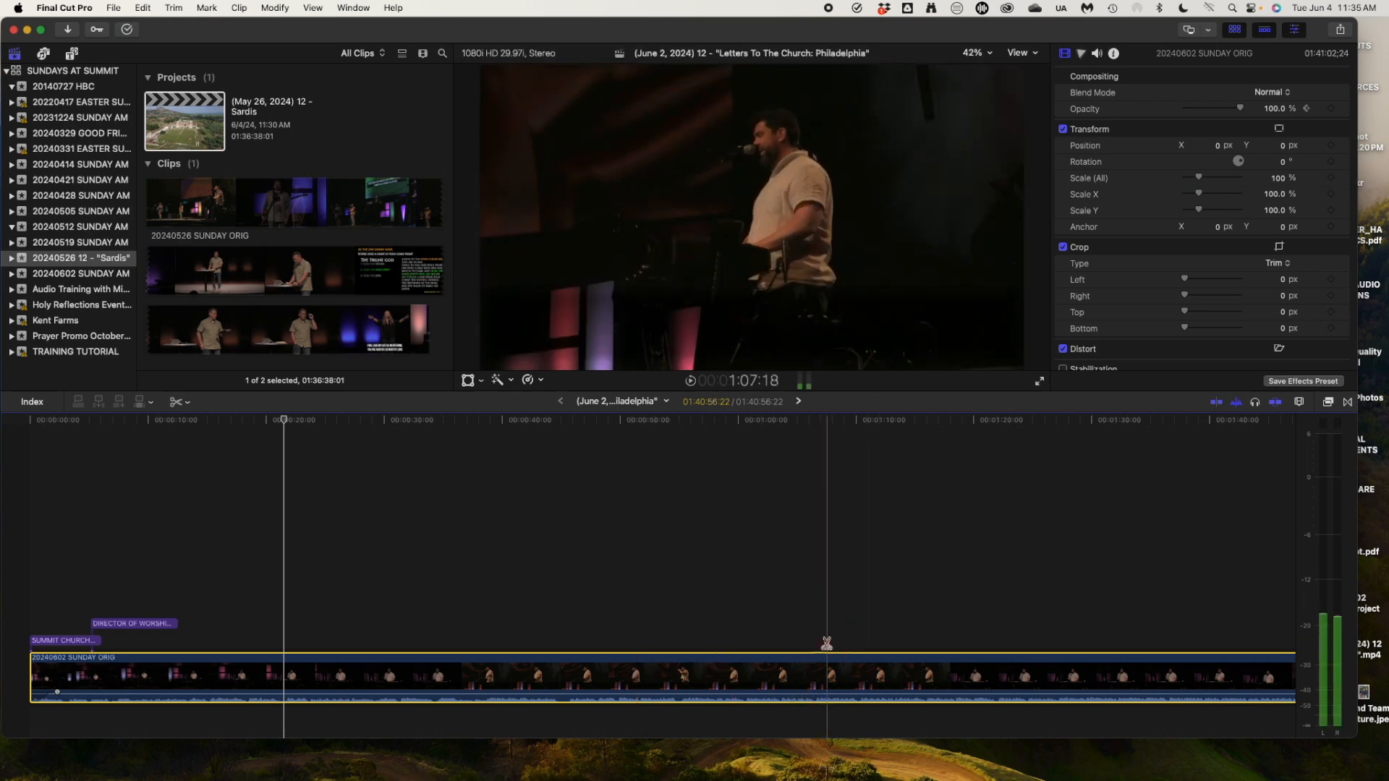
key(a)
drag(833, 423, 1059, 429)
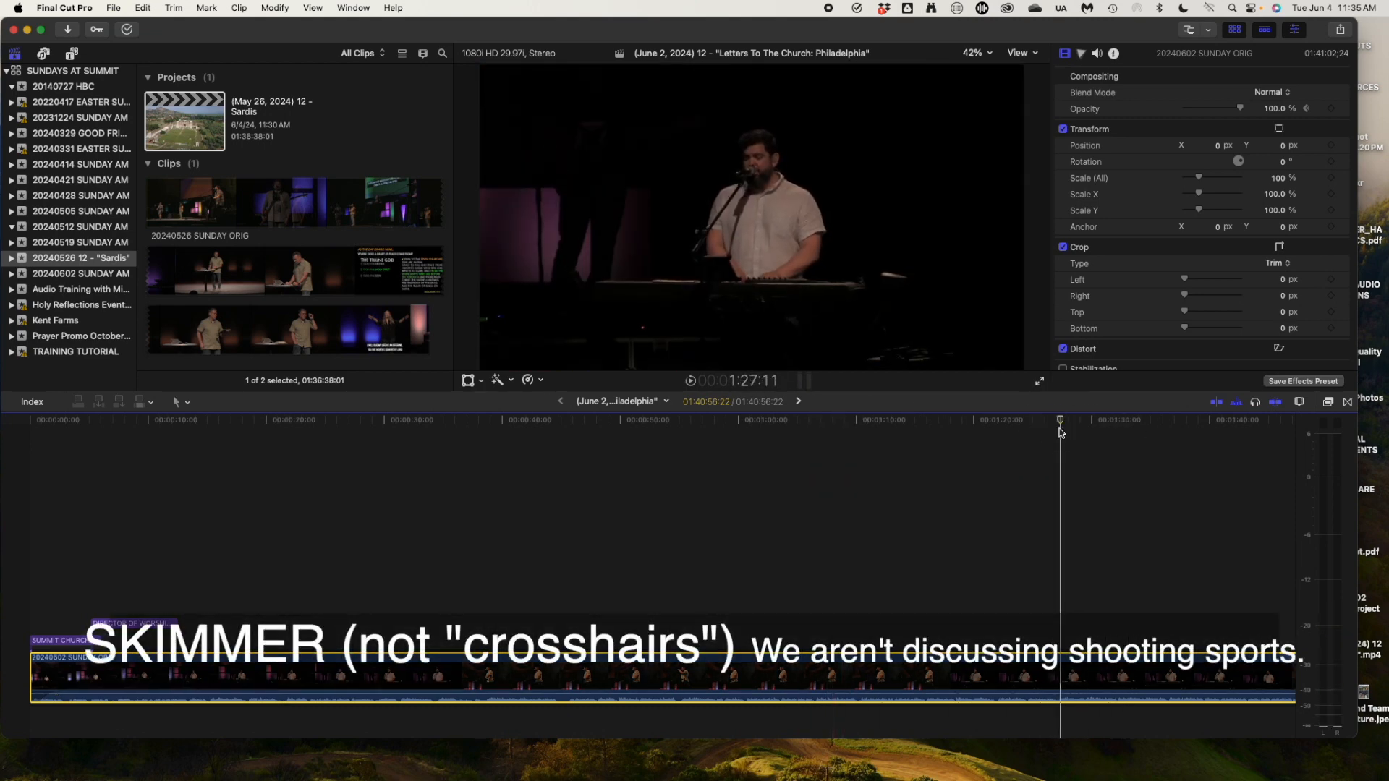
key(super+shift+a)
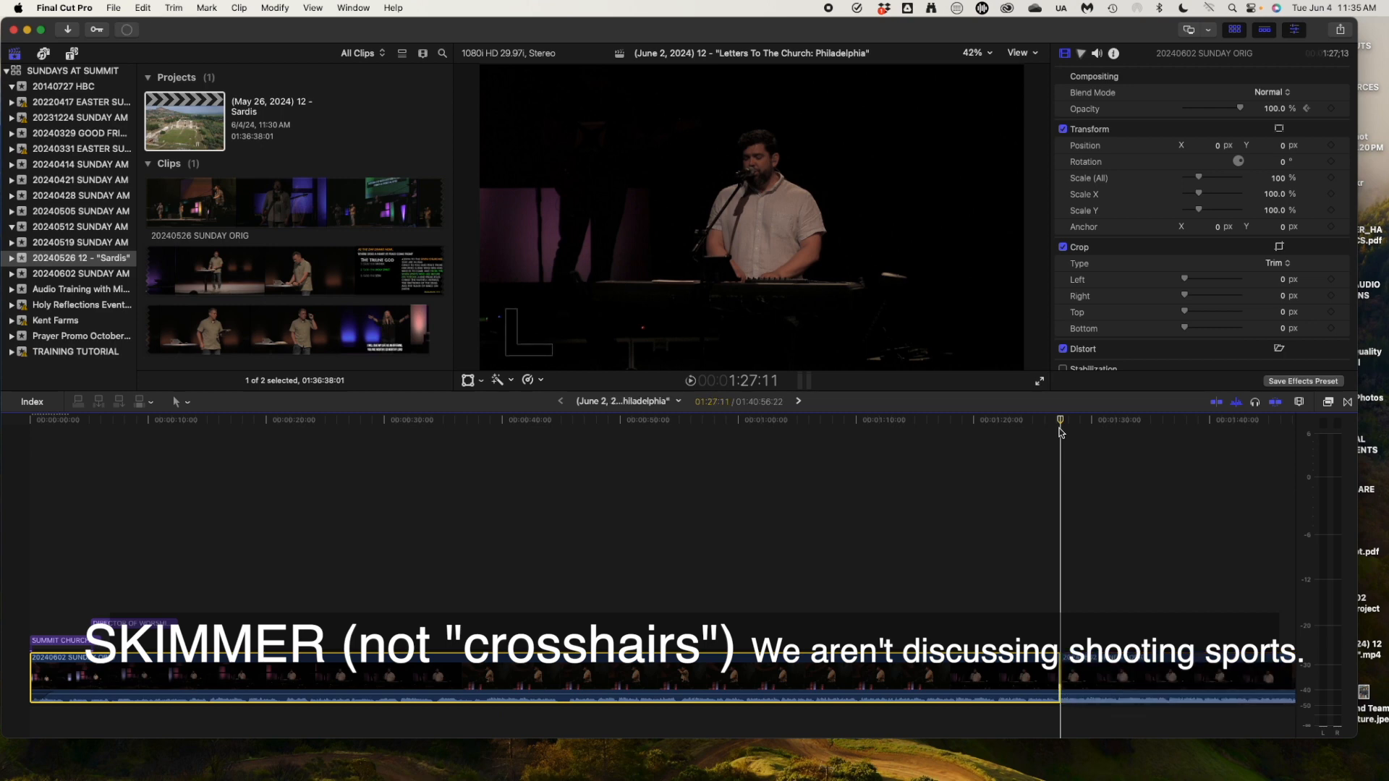
scroll(1087, 526, right, 5)
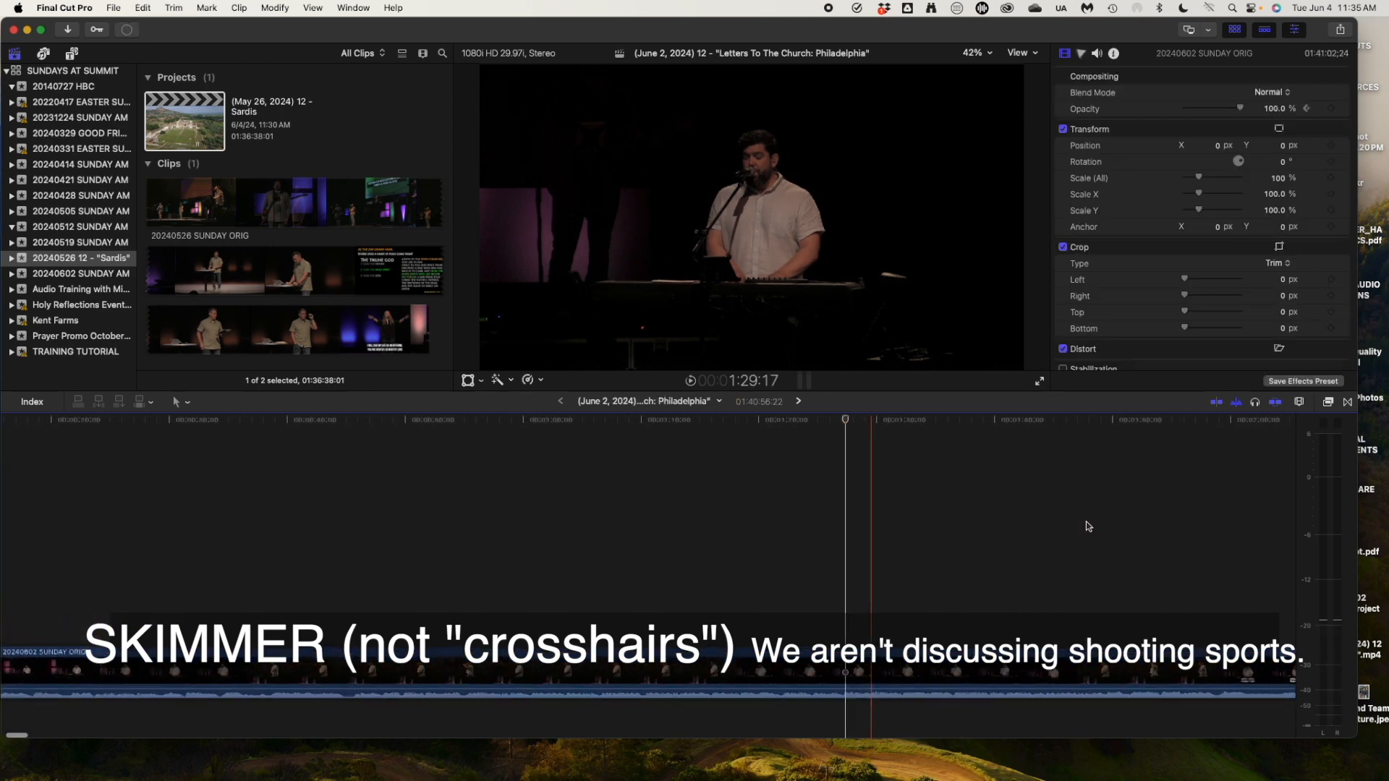
key(super+z)
click(784, 499)
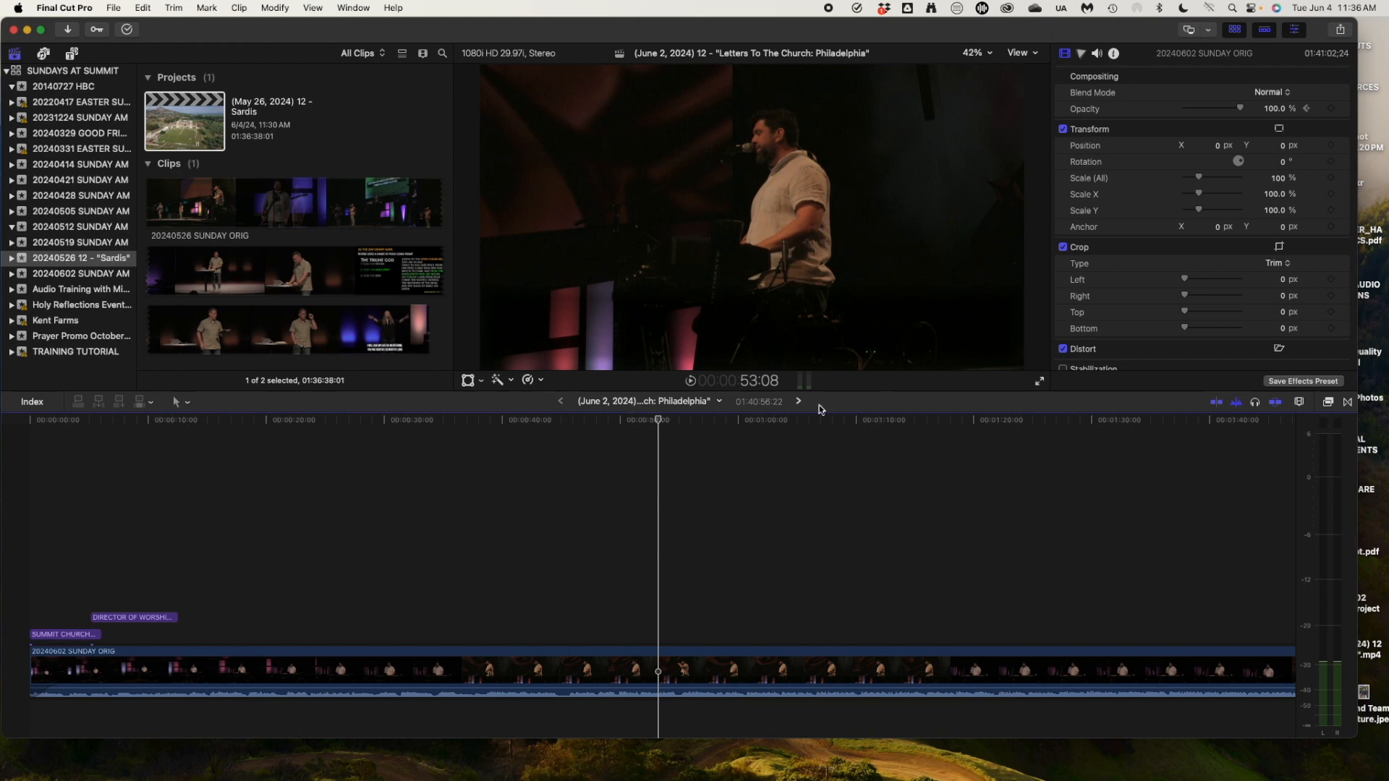
click(799, 402)
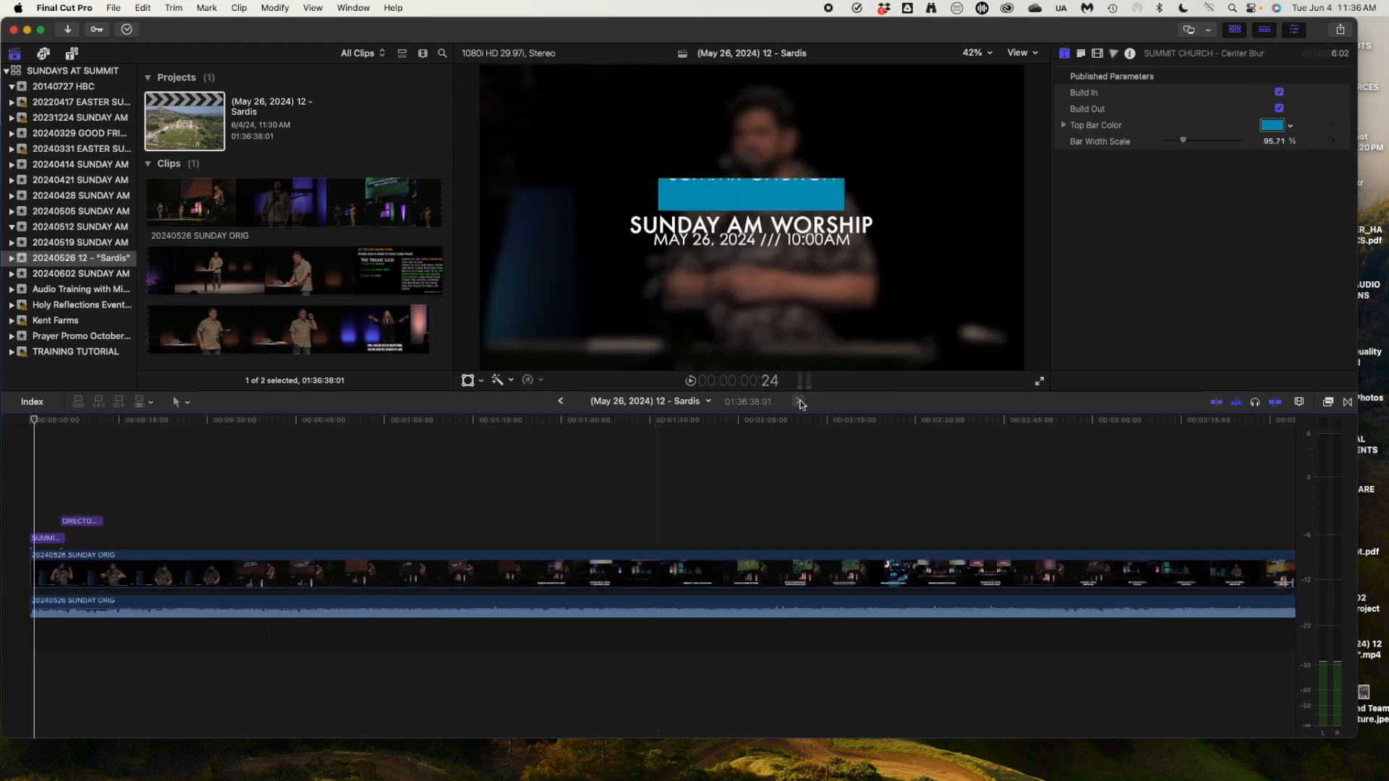
scroll(420, 535, right, 10)
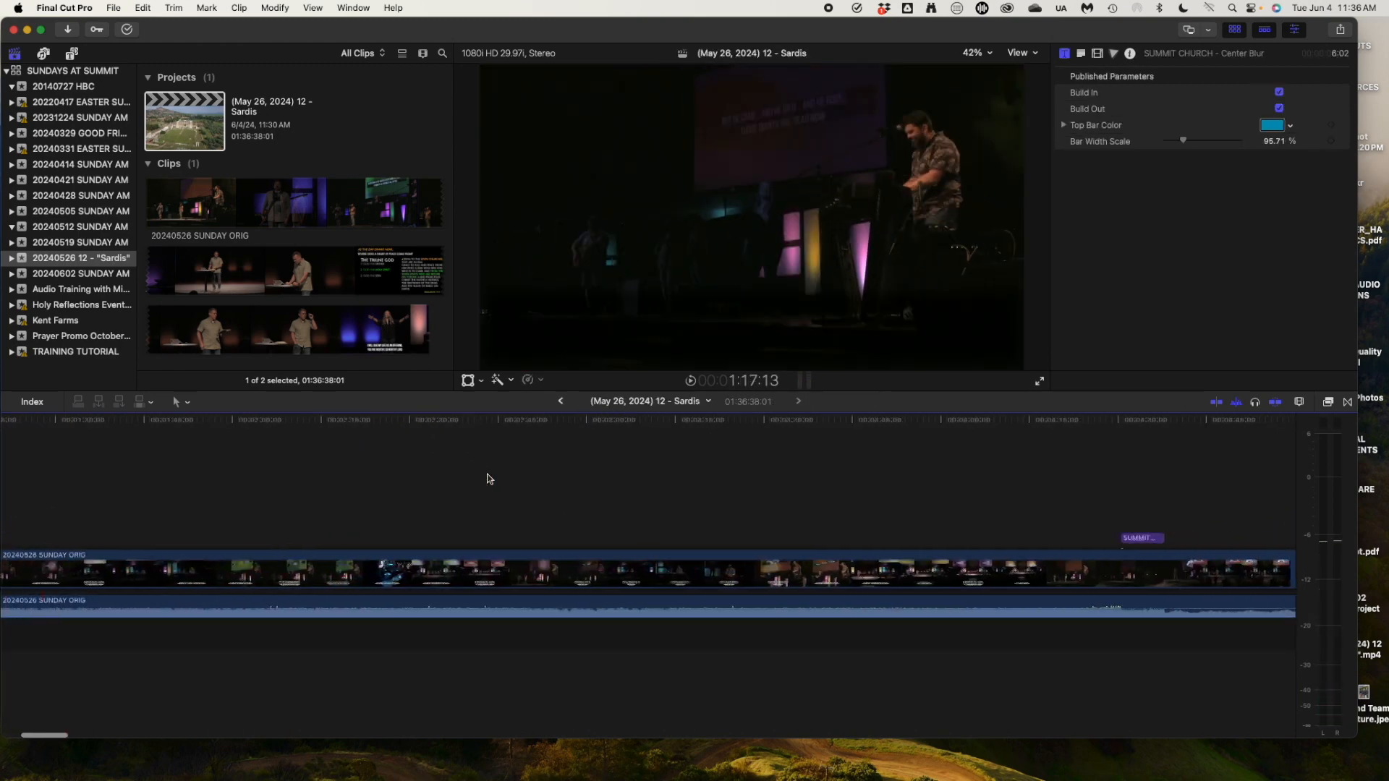
drag(420, 539, 1242, 522)
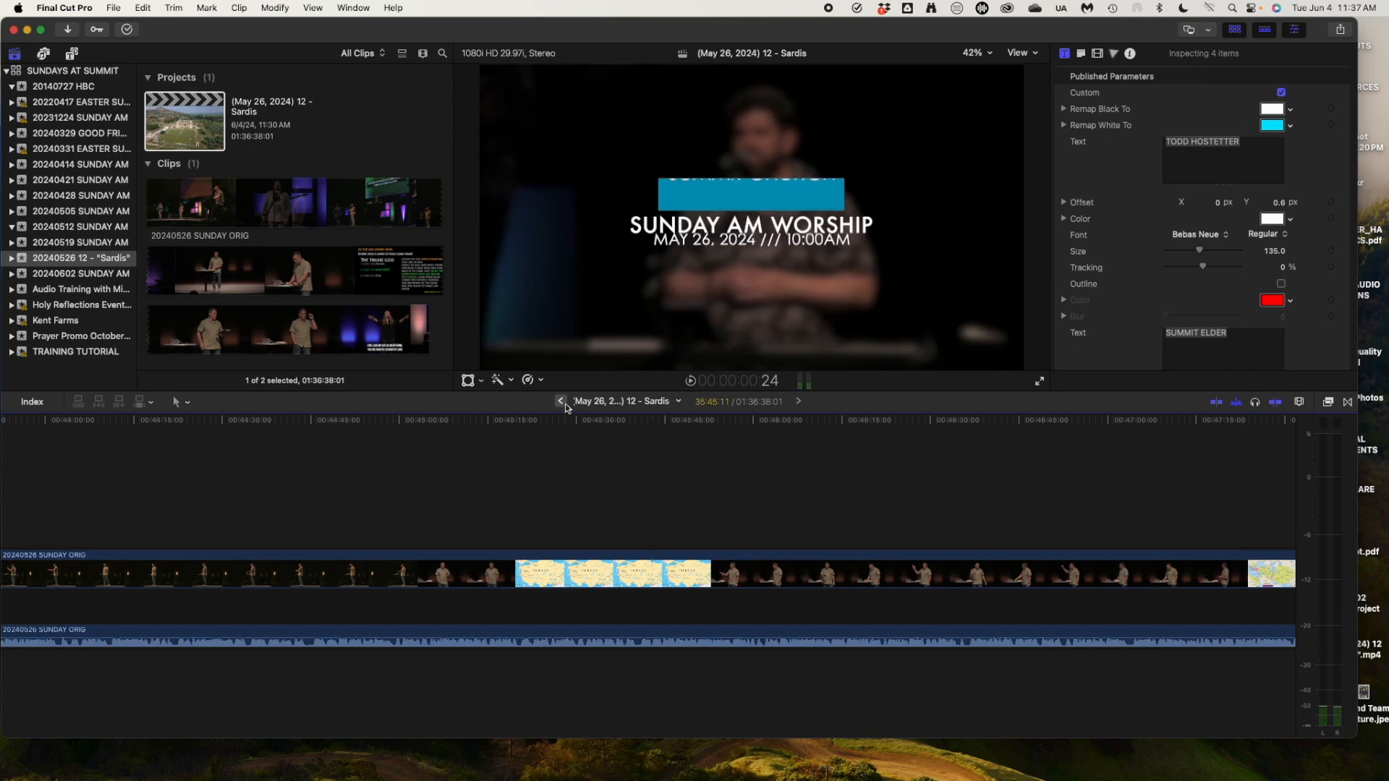
click(562, 402)
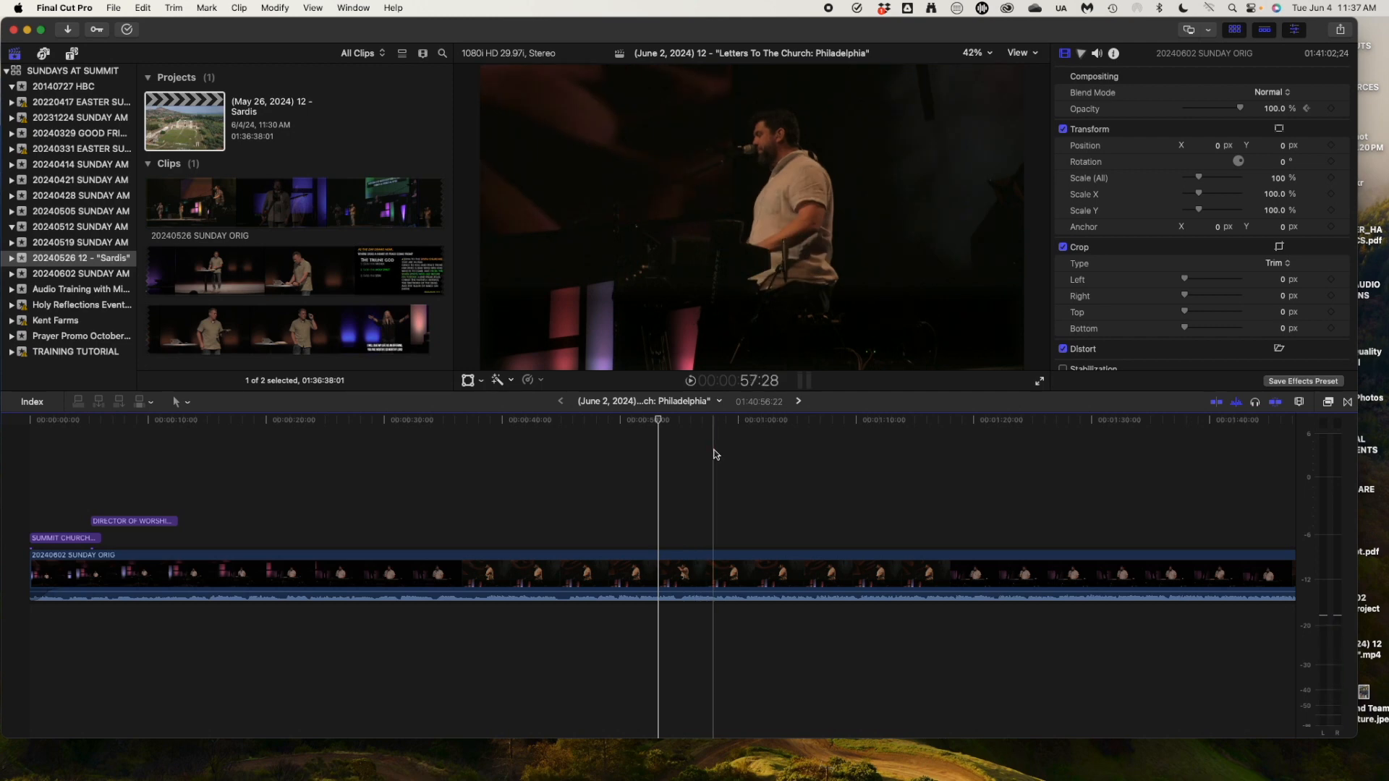
Paste a SUMMIT UPDATE lower third near 7:23 and replay its entrance animation.
key(super+minus)
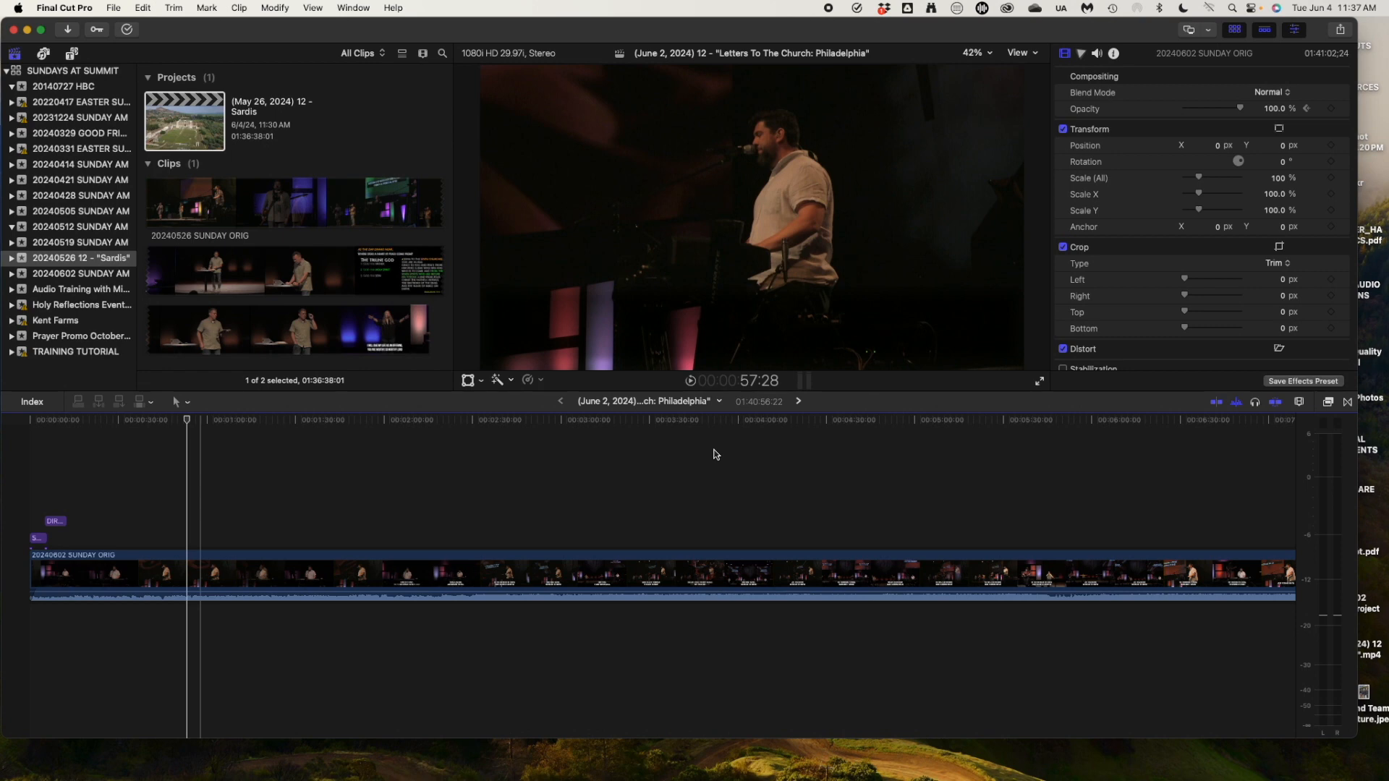
drag(254, 420, 875, 423)
scroll(940, 506, right, 6)
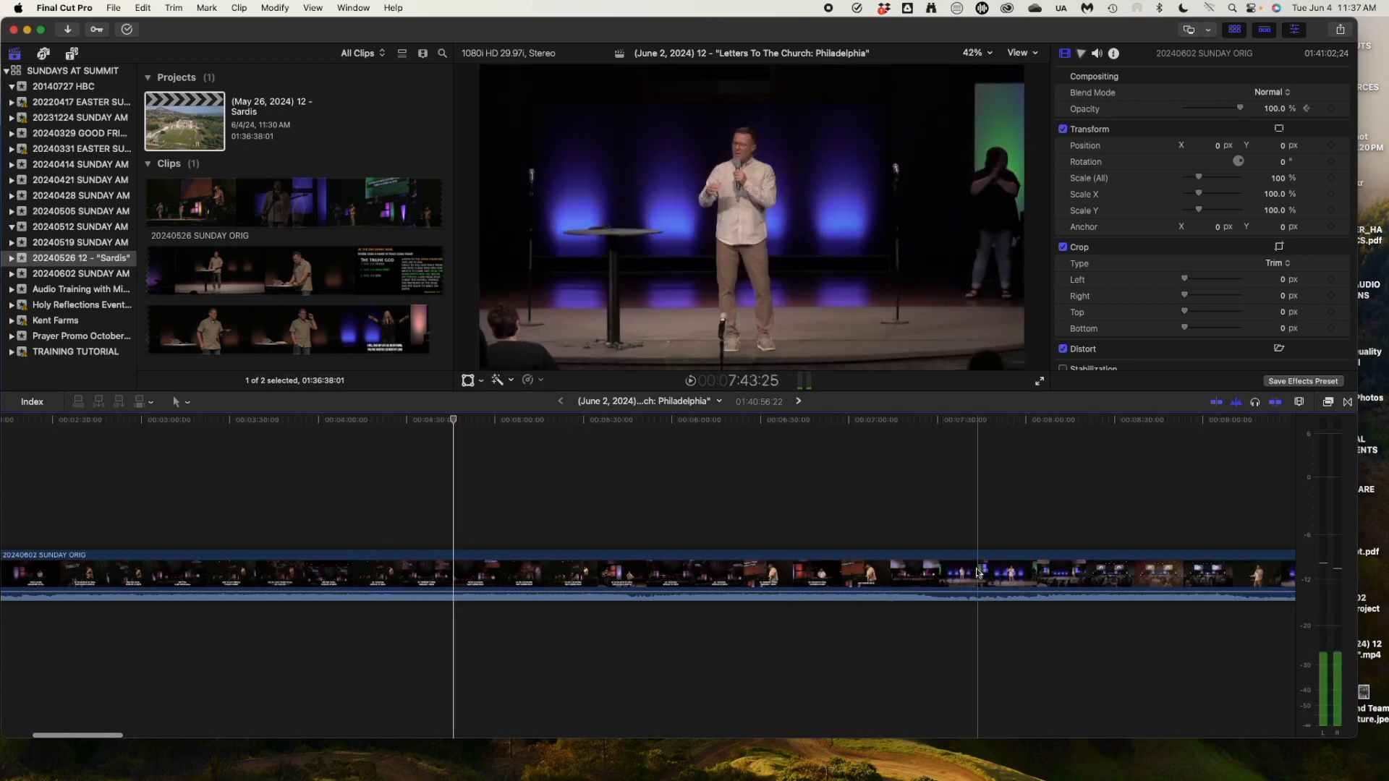
click(917, 421)
key(space)
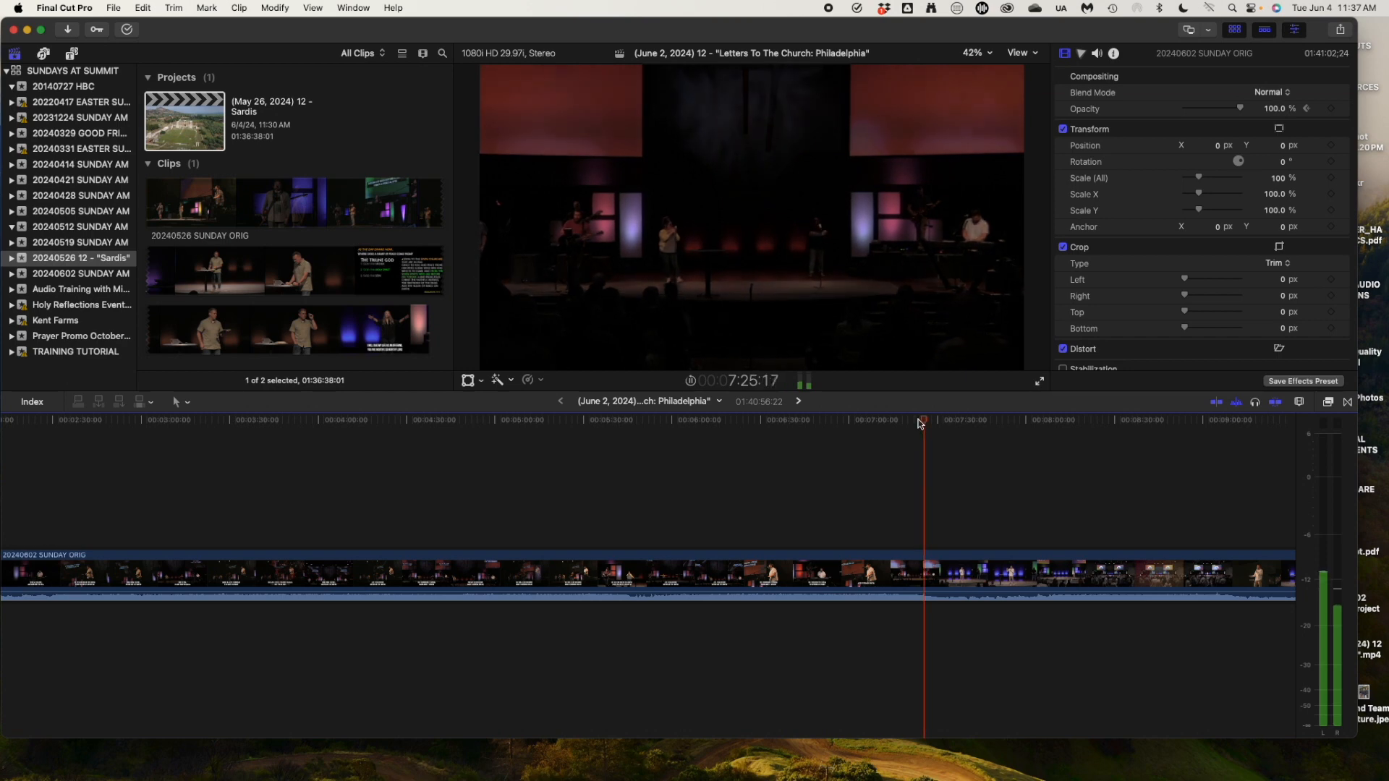
key(super+v)
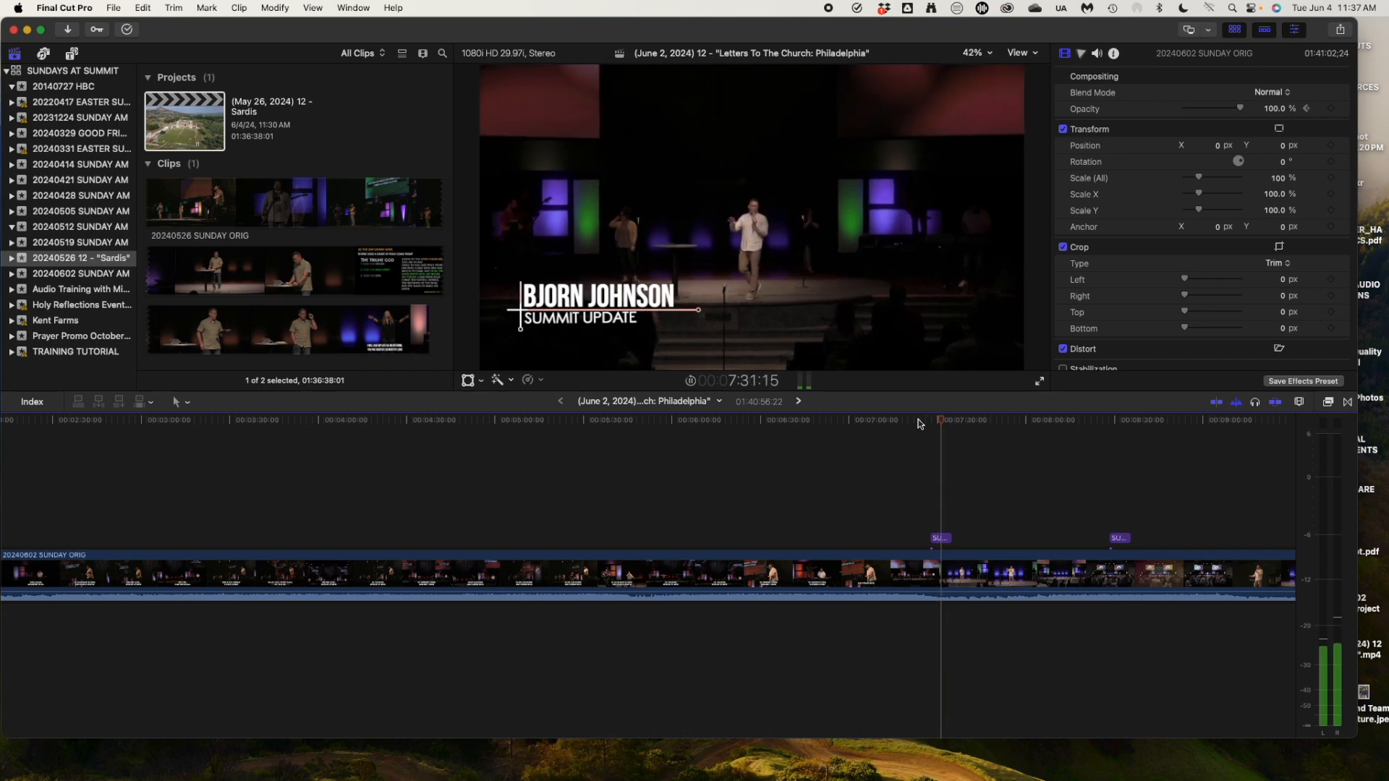
key(space)
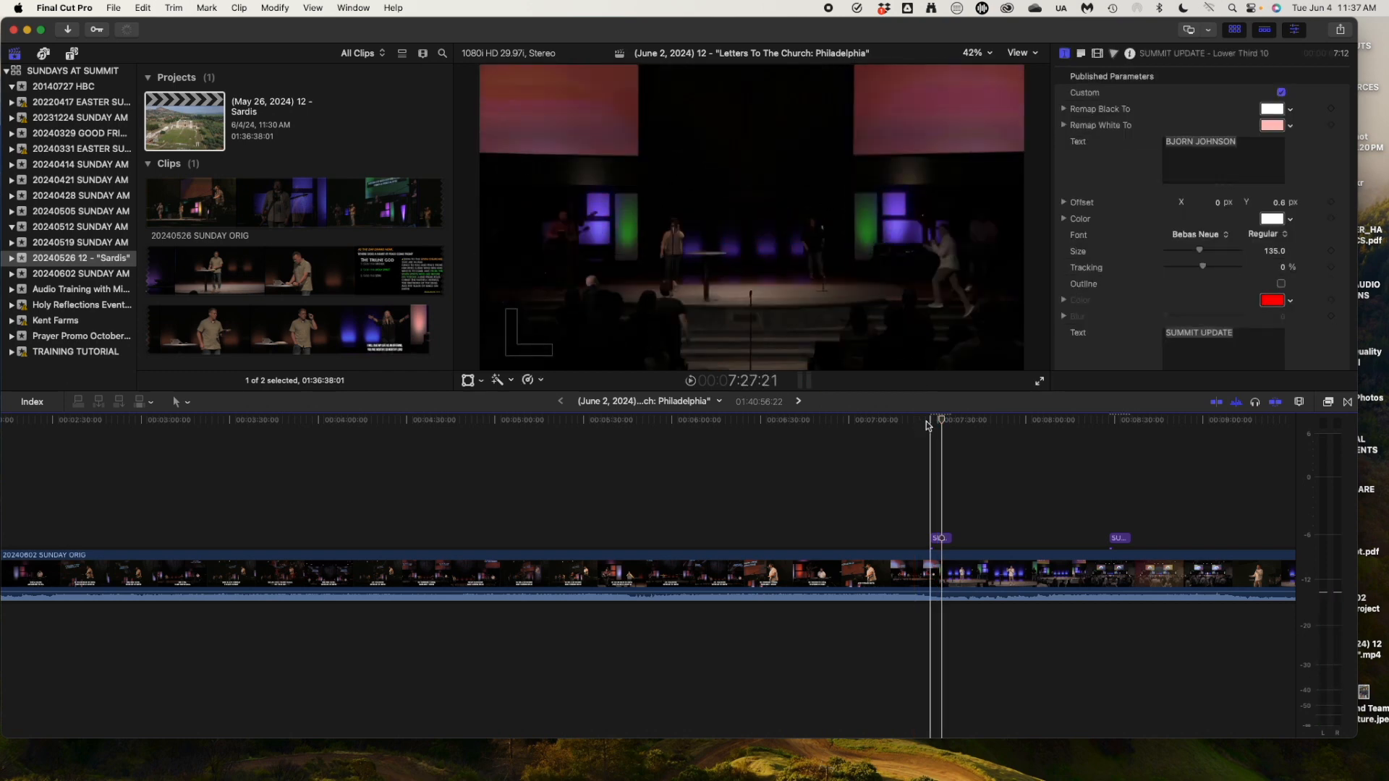
key(space)
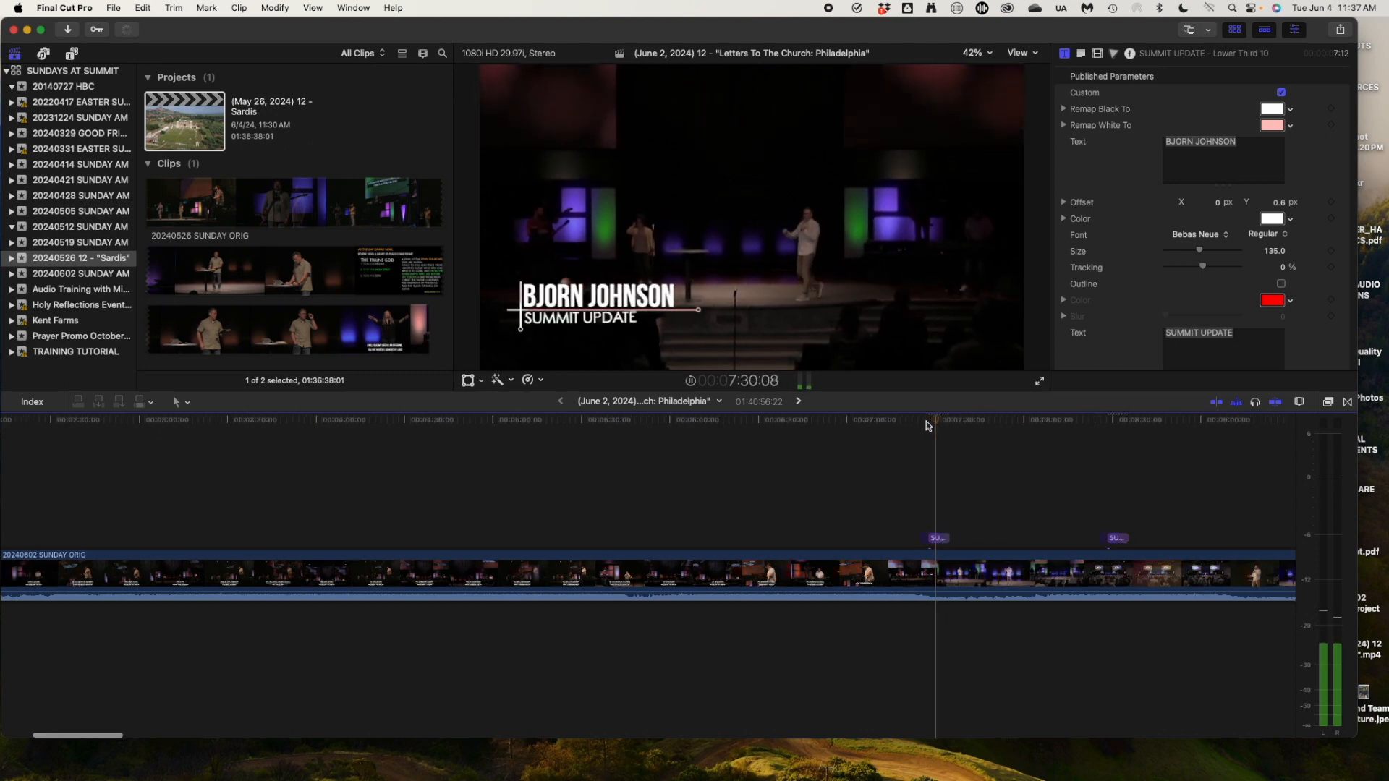
scroll(928, 425, right, 1)
key(space)
Select the SUMMIT UPDATE title and edit its name text in the Inspector.
click(919, 538)
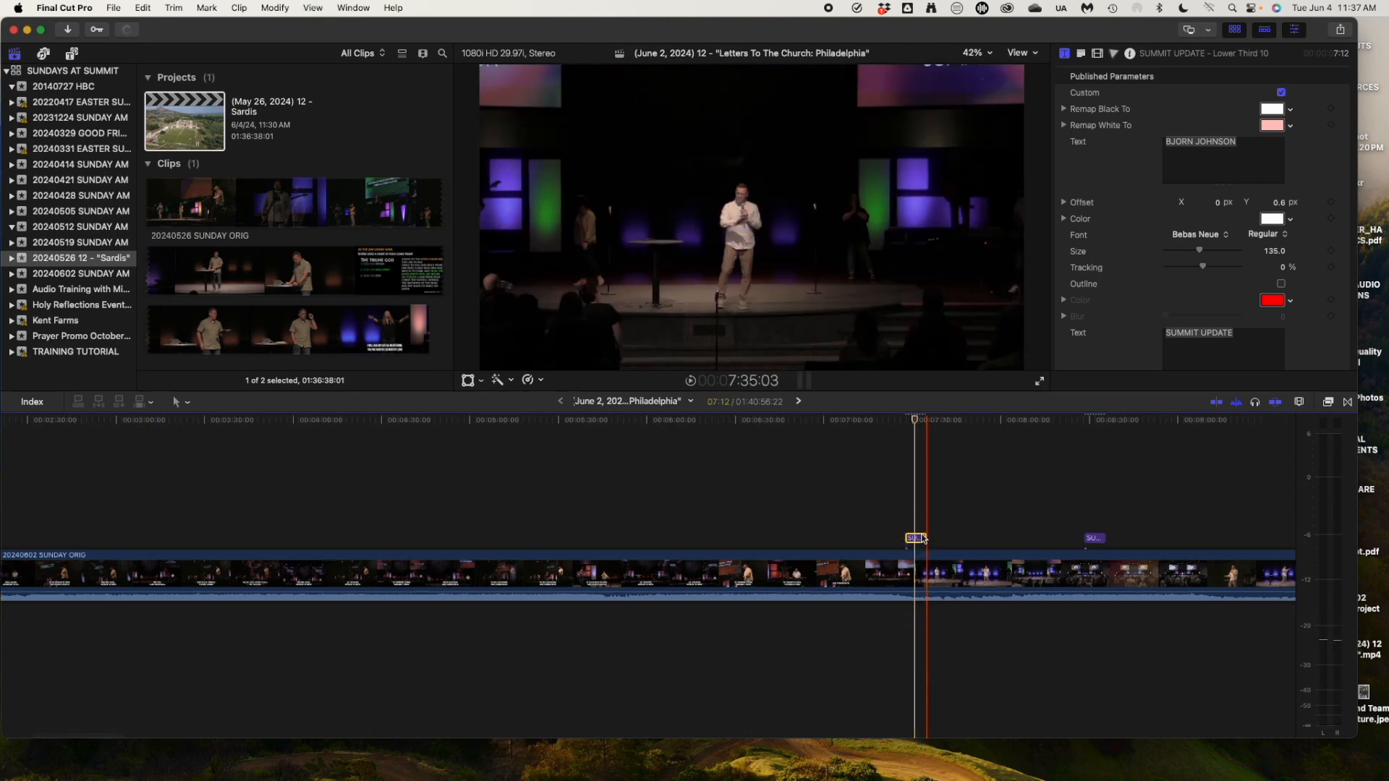
click(1216, 155)
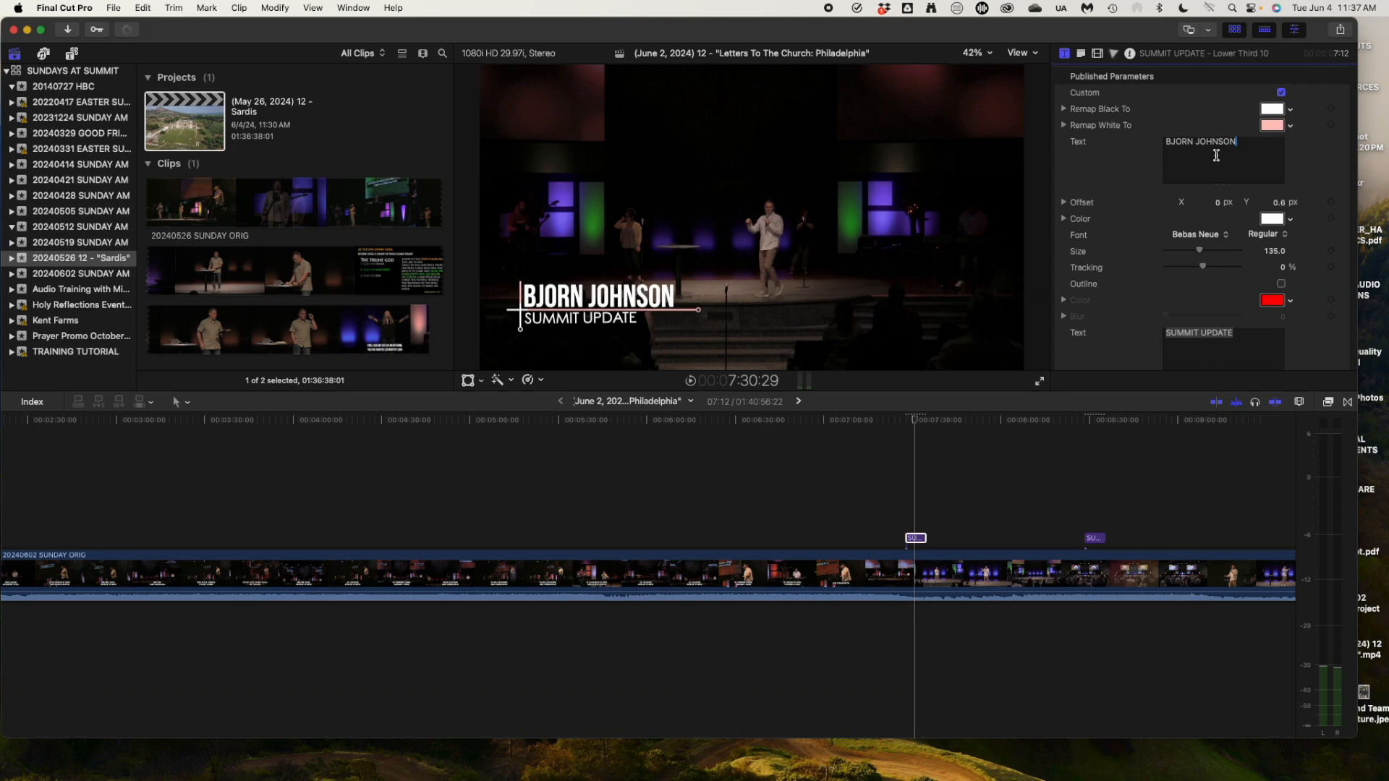
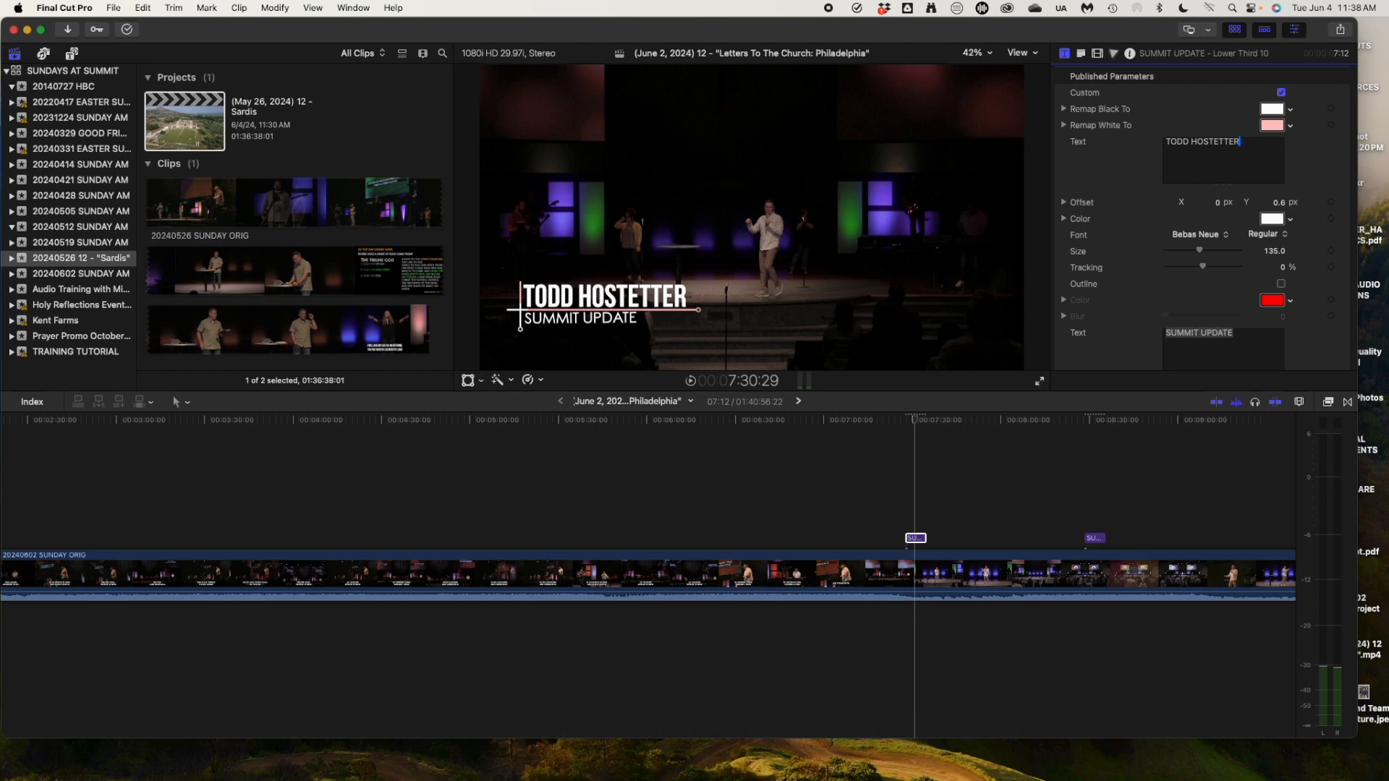
click(1012, 405)
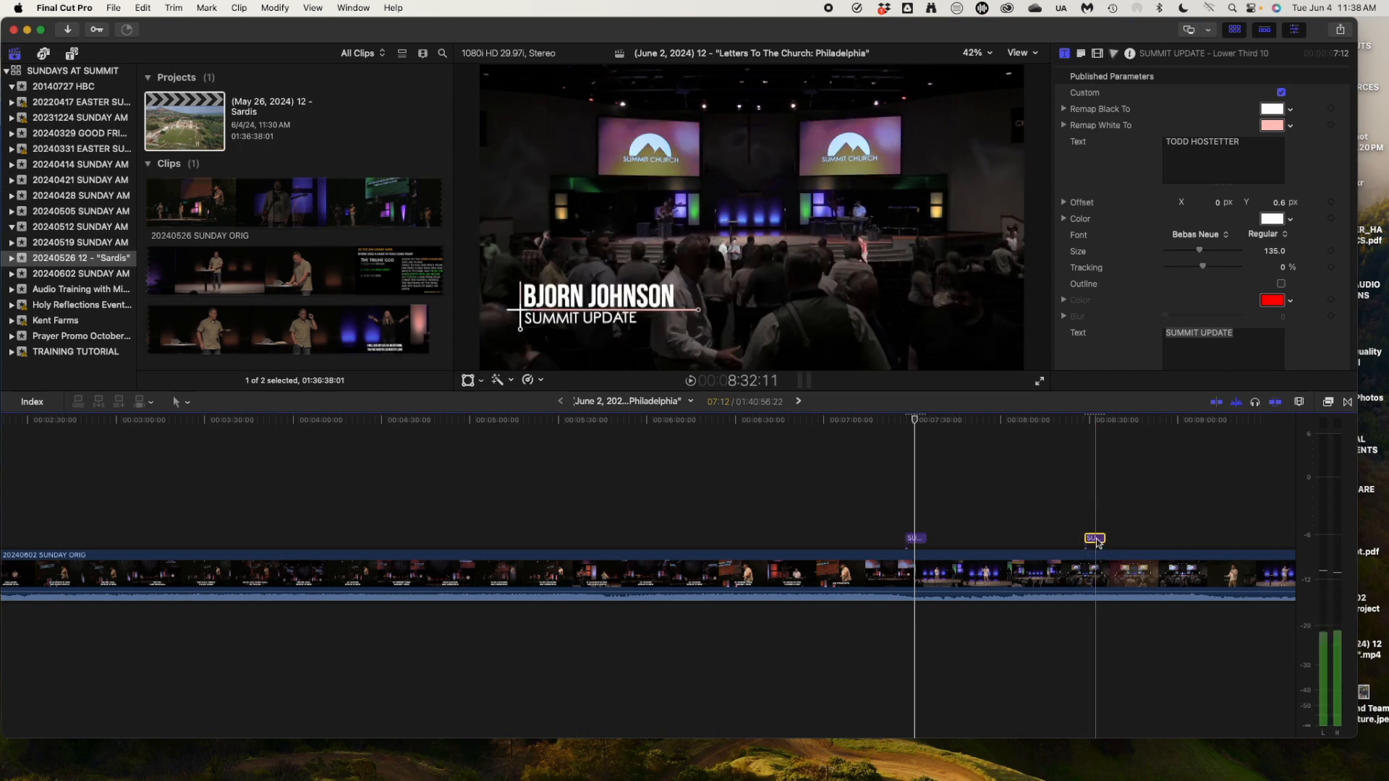
Move the second title clip earlier and paste another lower third at about 9:03-9:07.
drag(1088, 546, 911, 547)
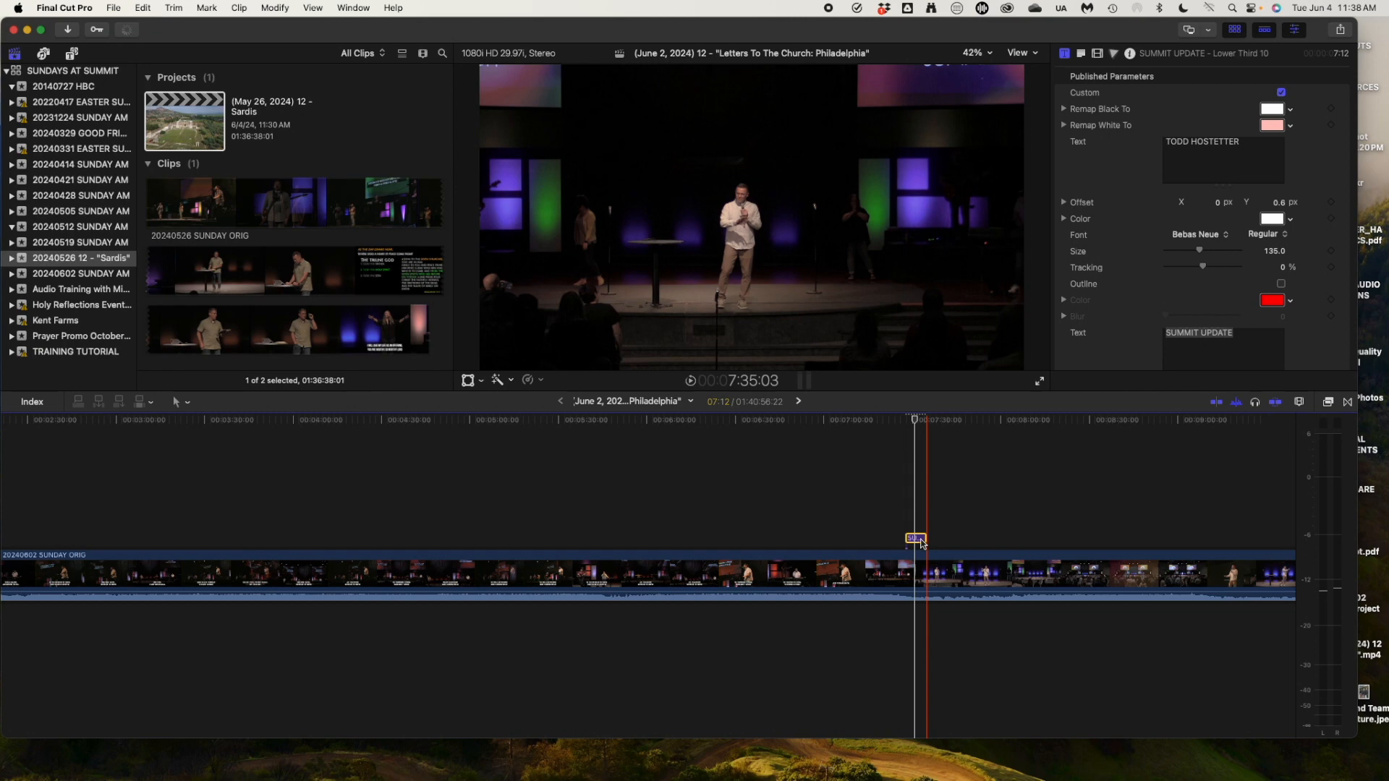
scroll(921, 545, right, 5)
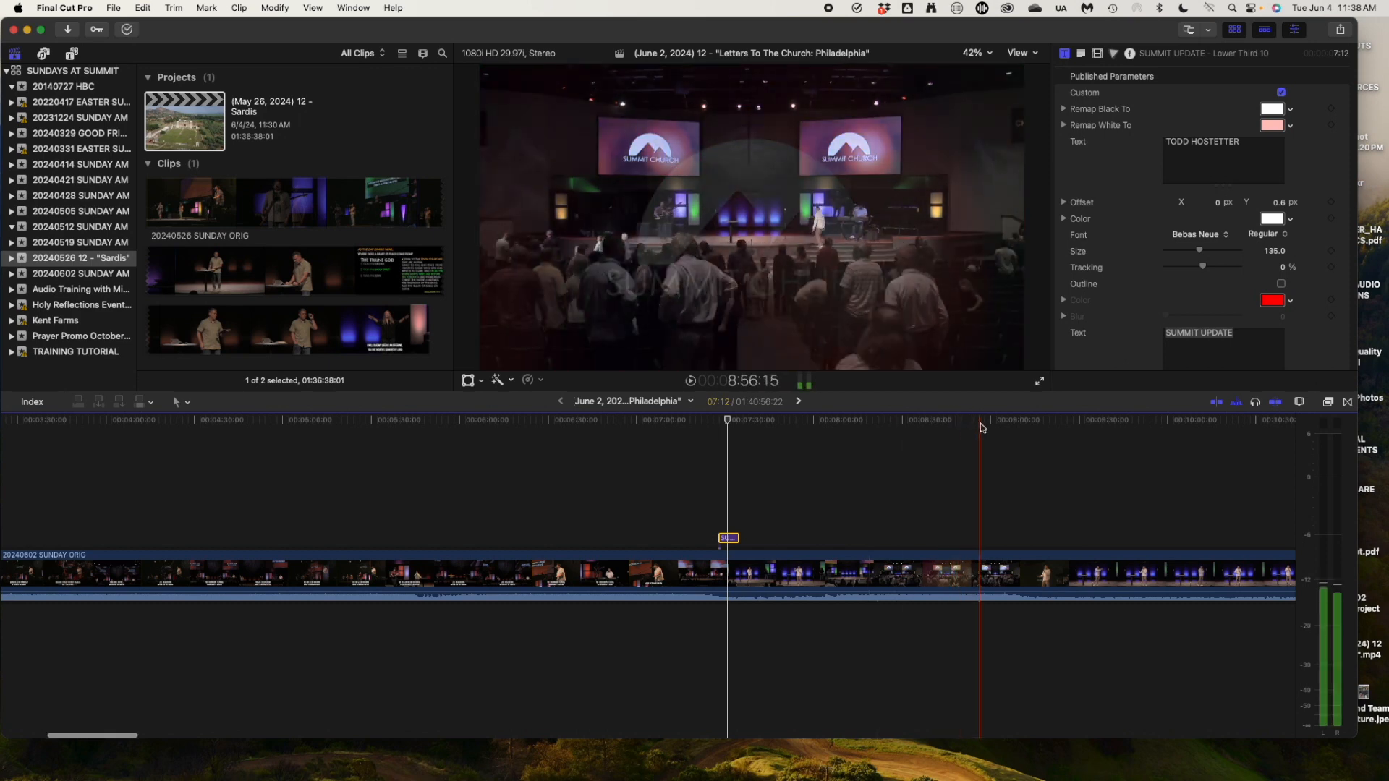
scroll(981, 427, right, 3)
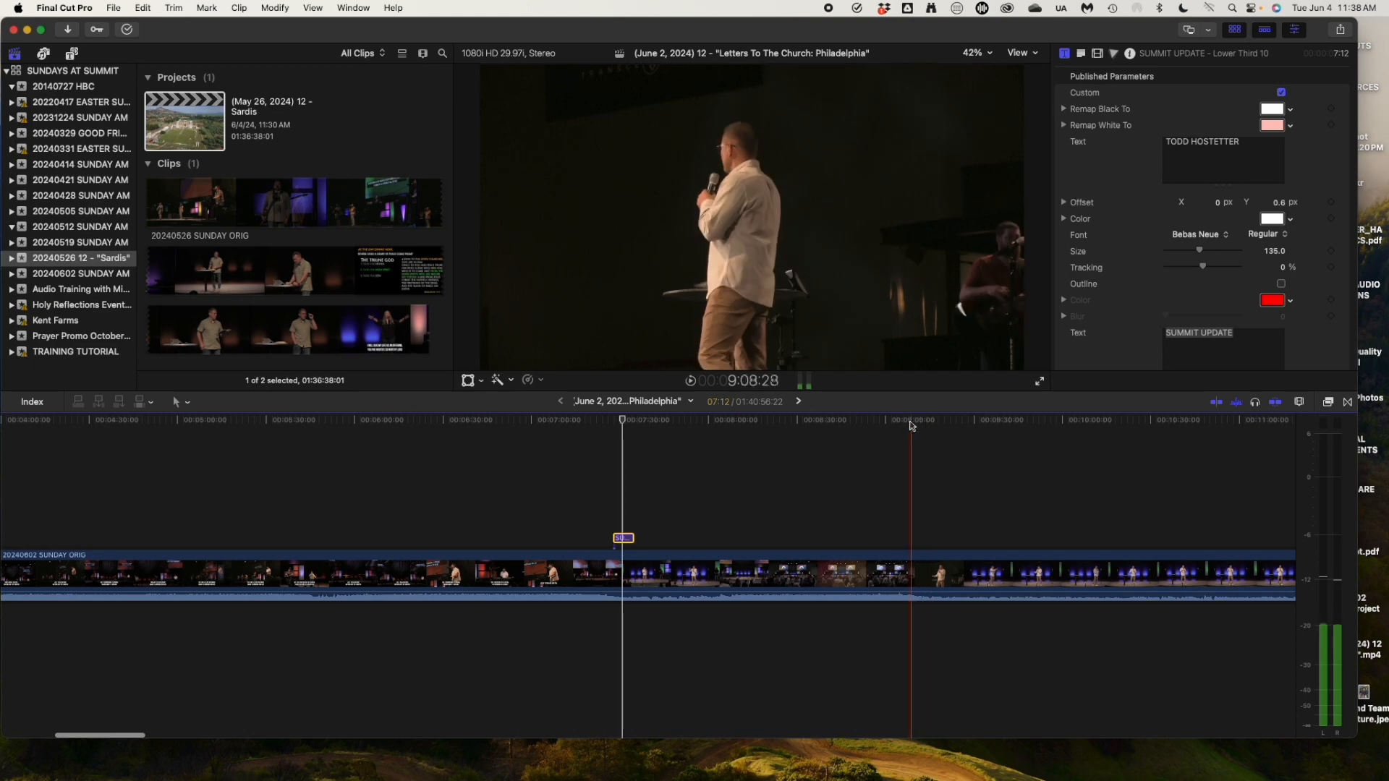
click(895, 424)
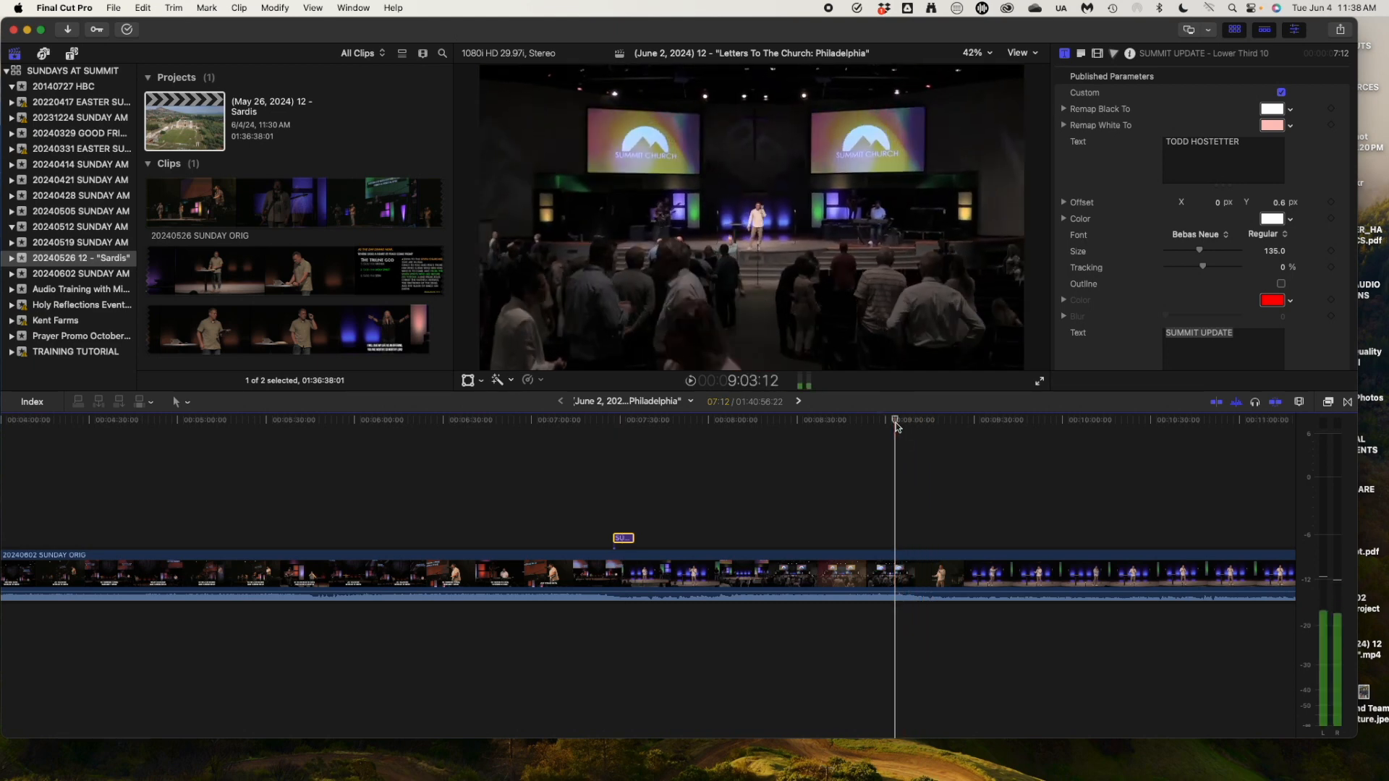
key(space)
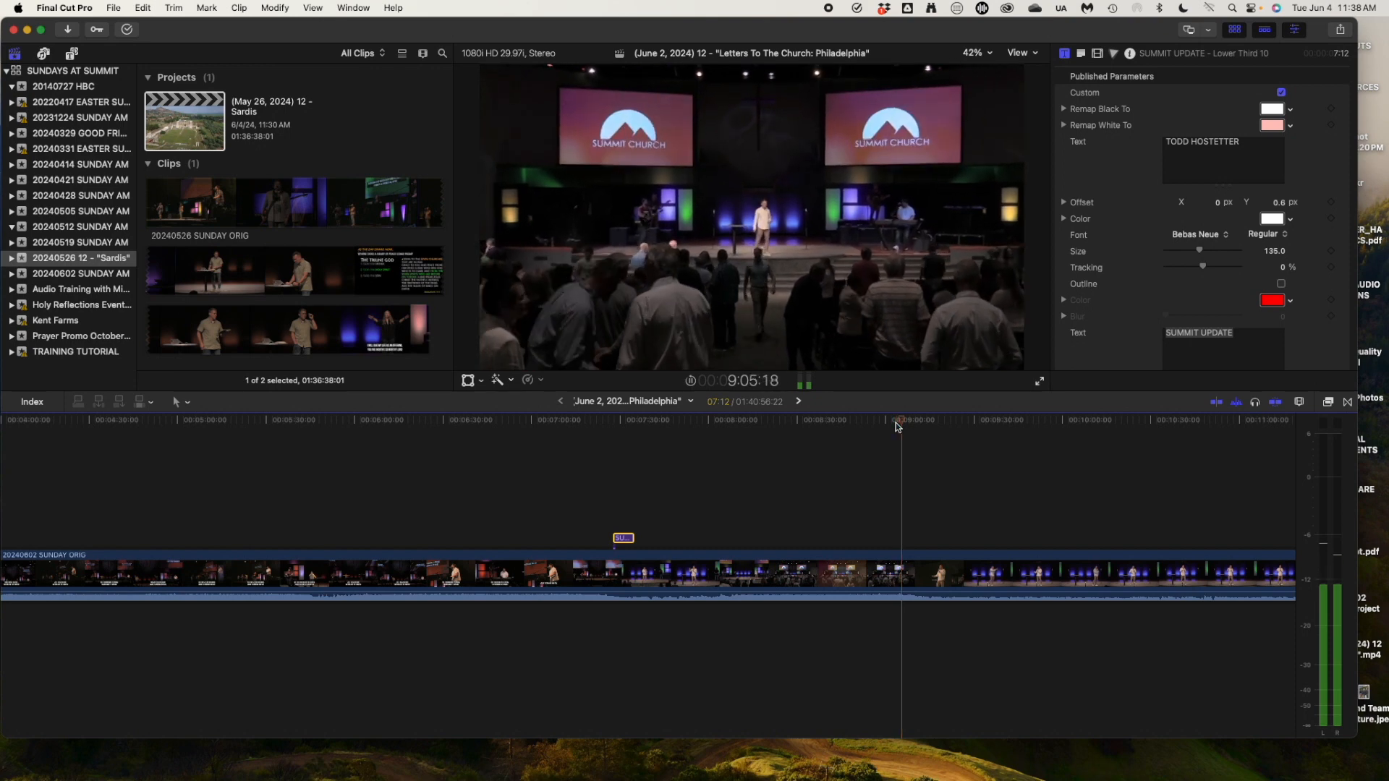
key(super+v)
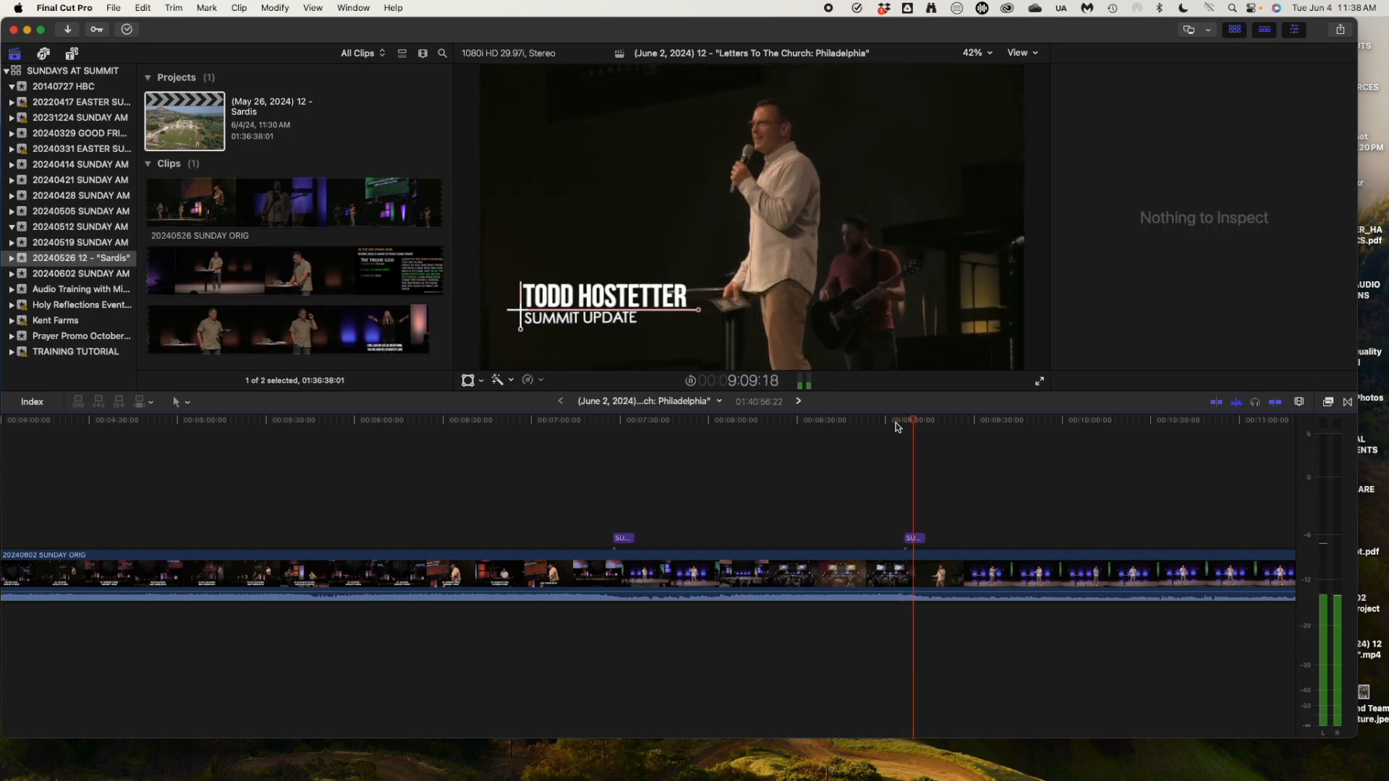
click(619, 420)
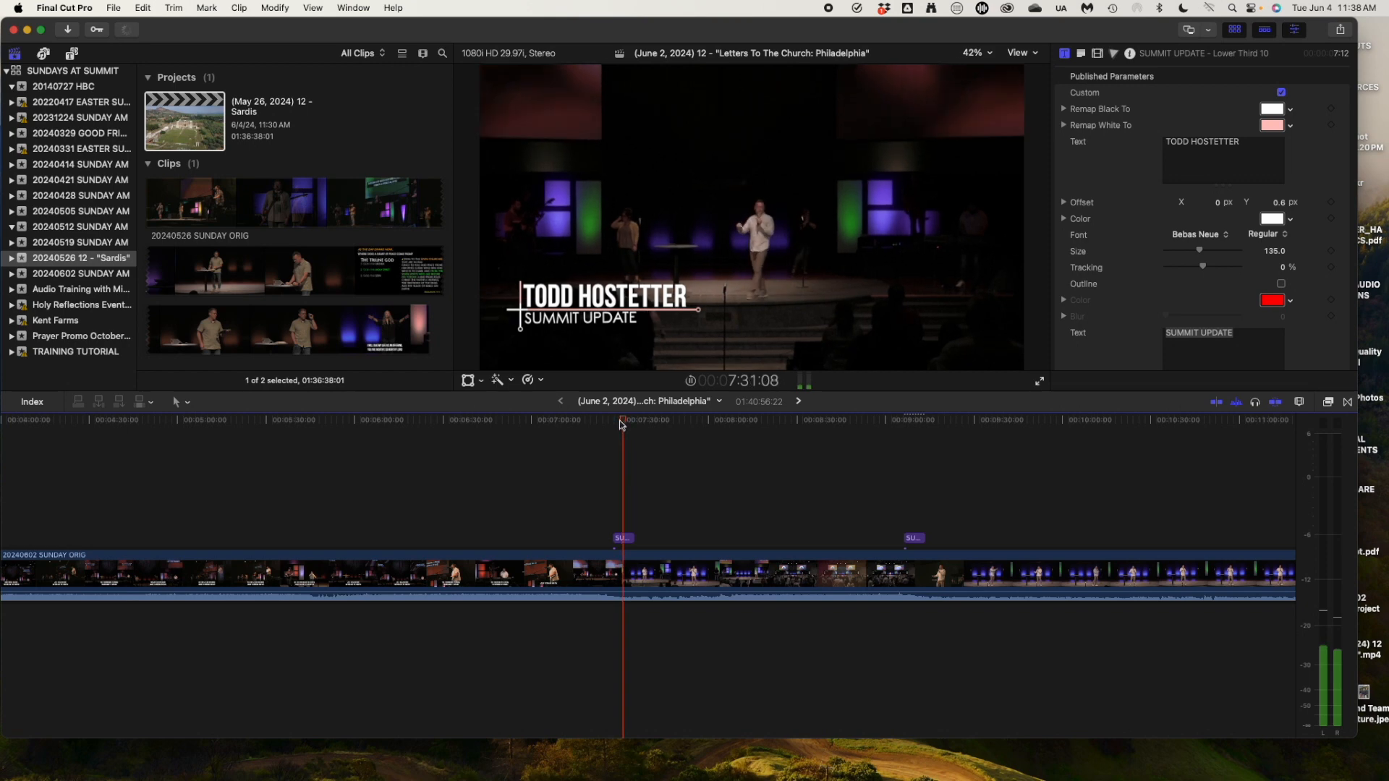
Zoom out, scroll to about 40 minutes, and marquee-select both SUMMIT ELDER title clips.
click(927, 421)
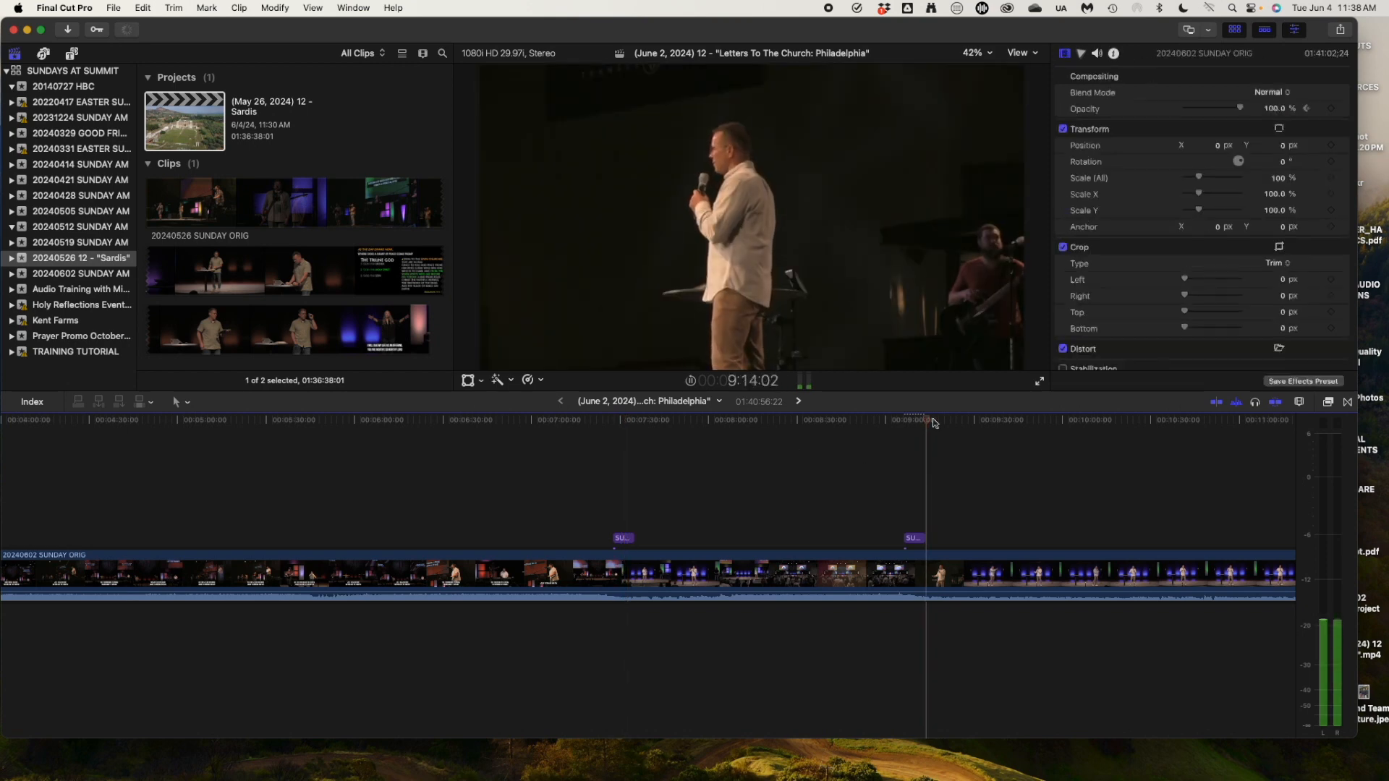
scroll(1023, 429, right, 3)
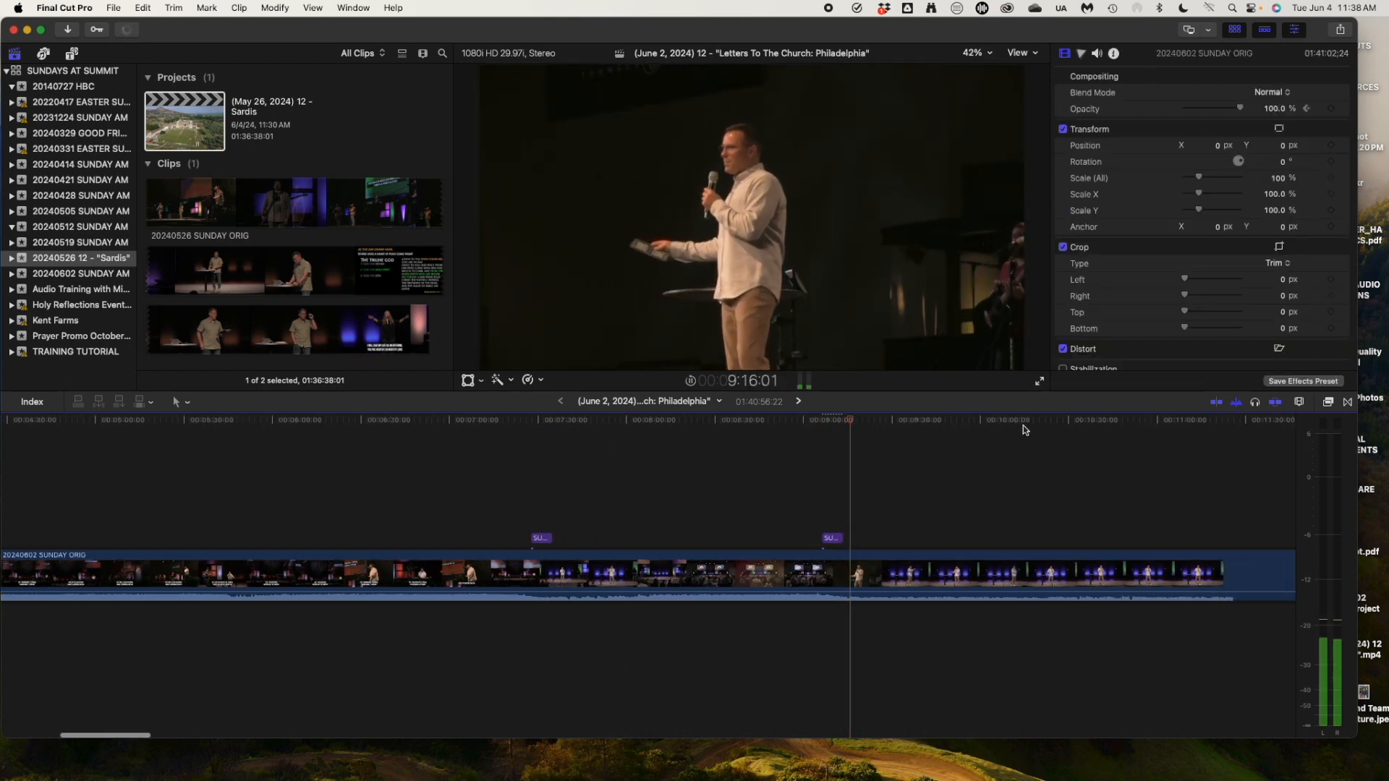
key(super+minus)
key(super+minus)
key(super+minus)
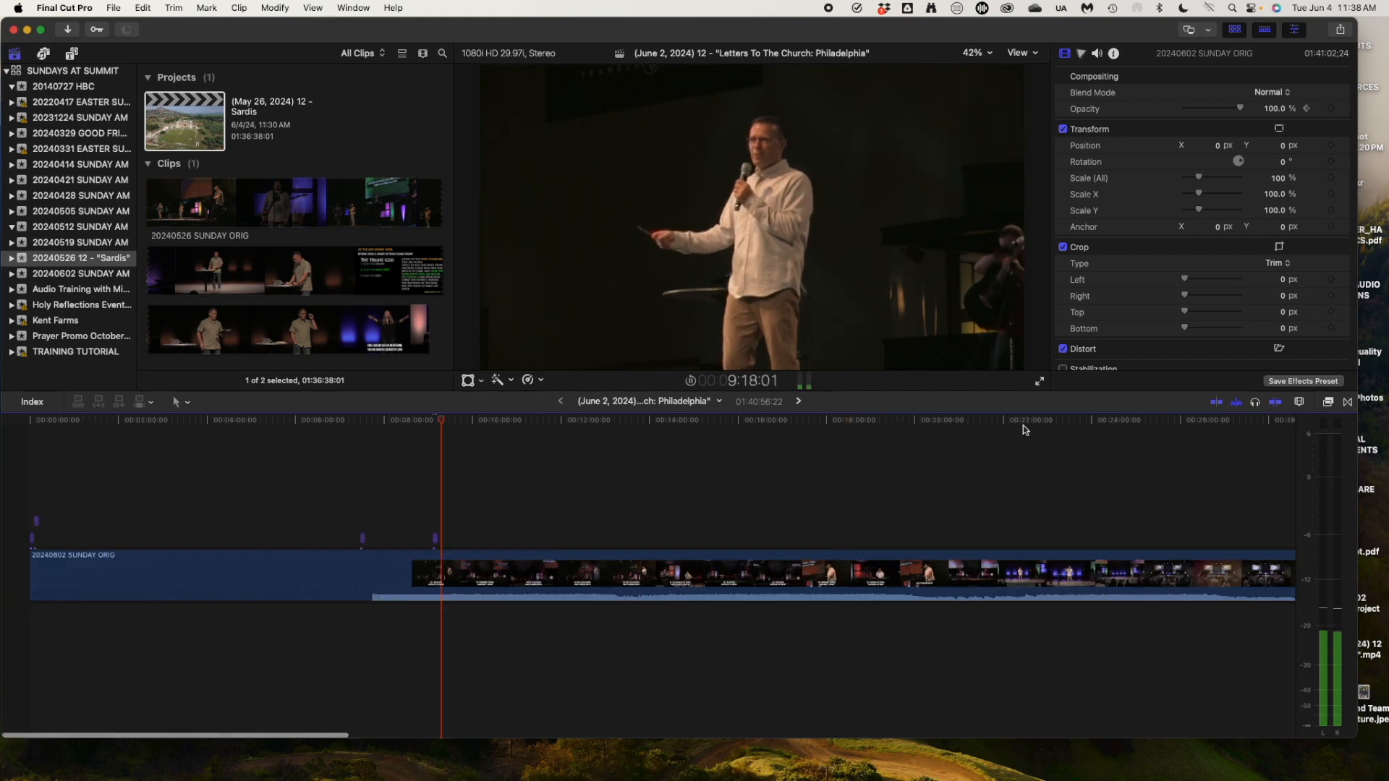
scroll(797, 470, right, 10)
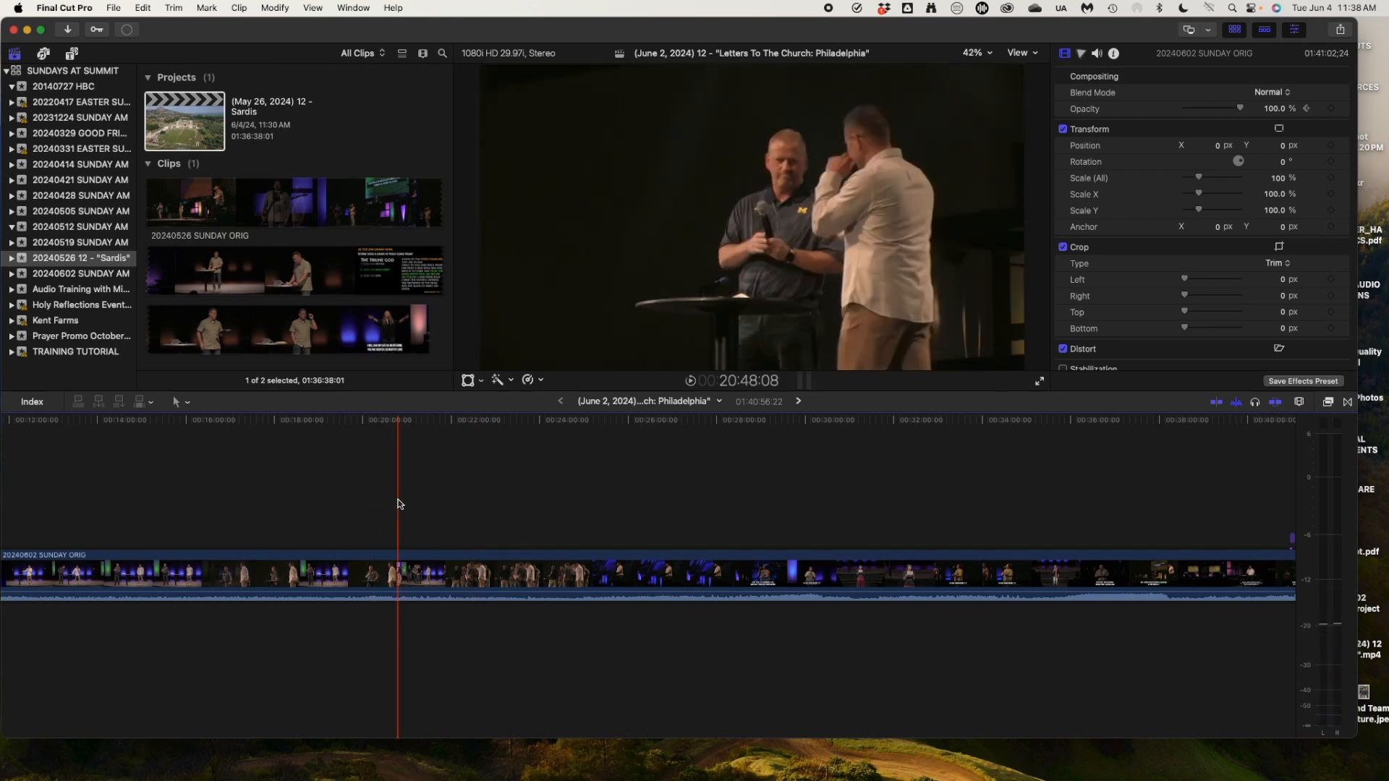
click(327, 420)
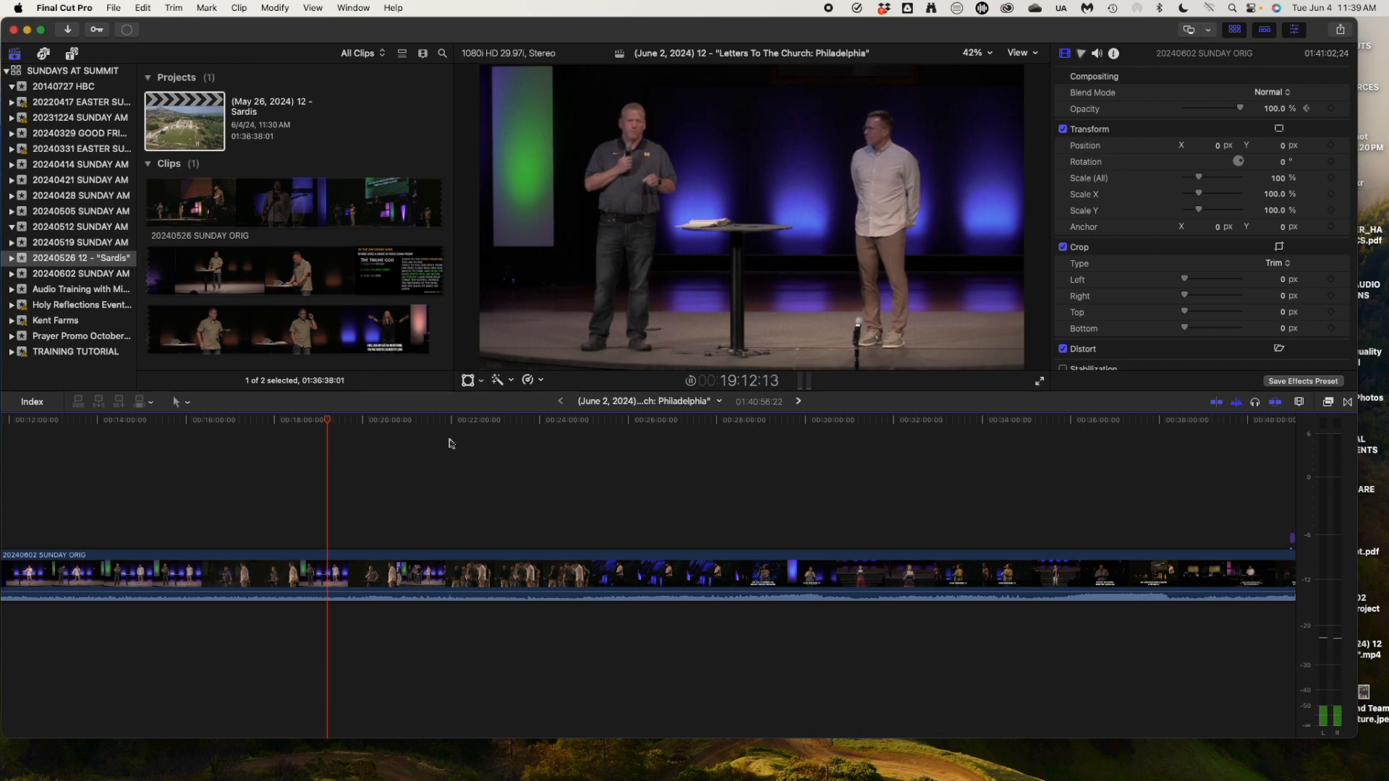
scroll(453, 465, right, 3)
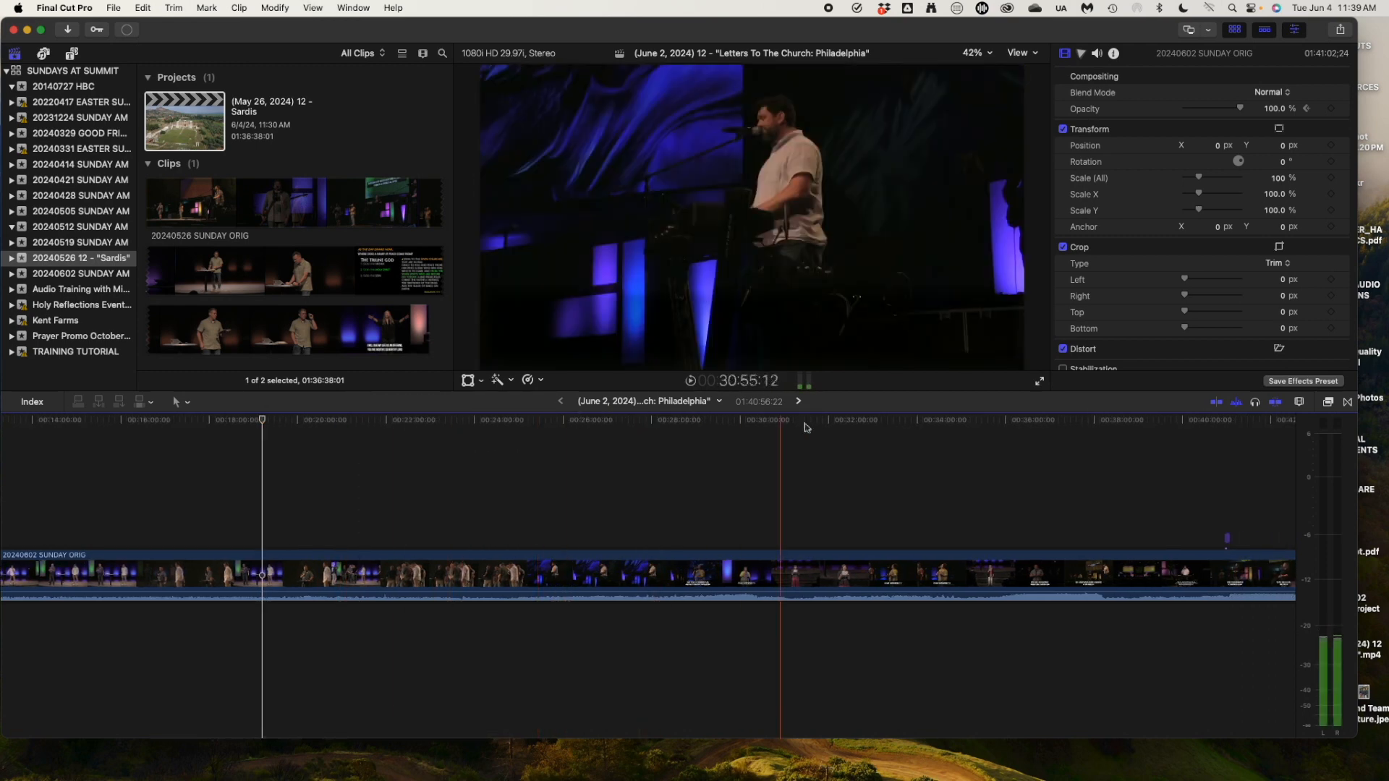
scroll(933, 426, right, 5)
scroll(933, 426, right, 3)
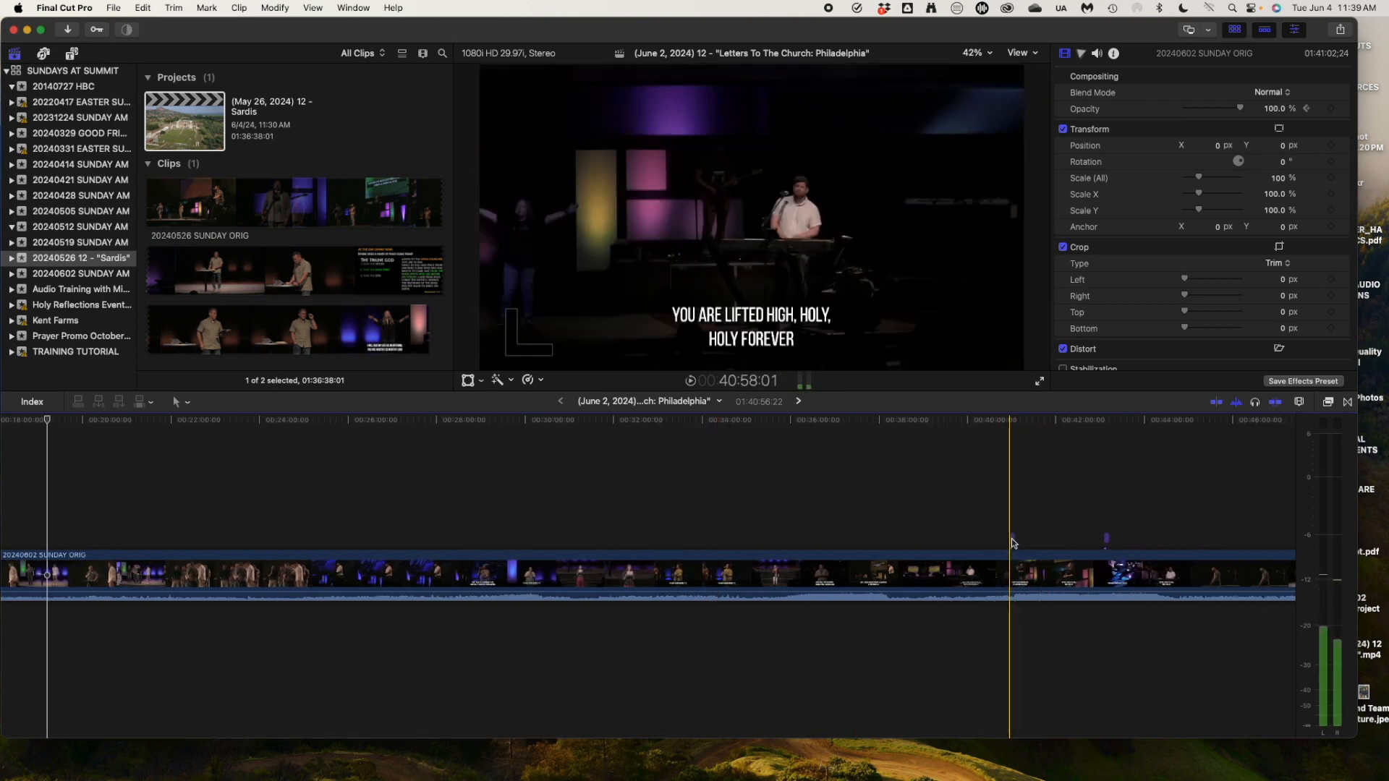
drag(951, 527, 1162, 539)
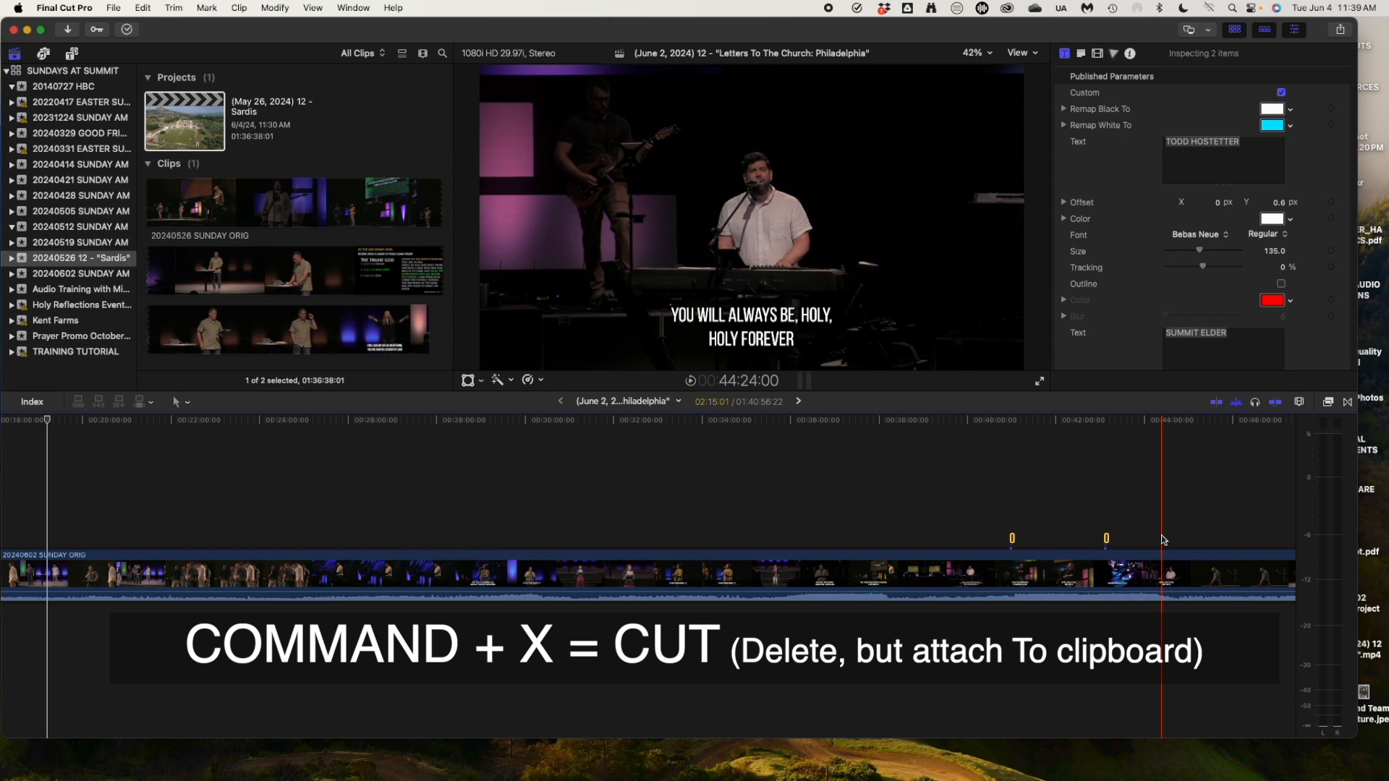
Cut the two titles and park the playhead at 44:42 over the kneeling speaker, zoomed in.
key(super+x)
scroll(1163, 539, right, 5)
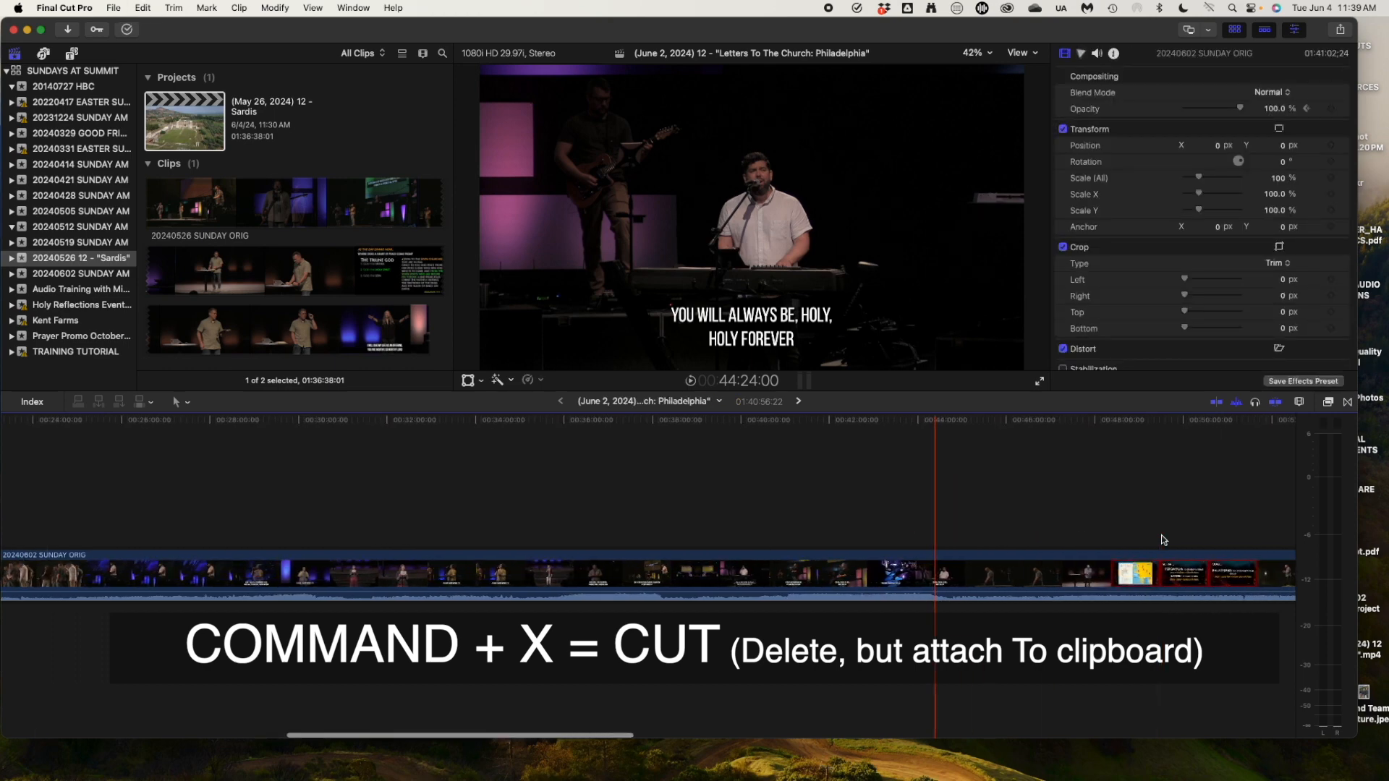
click(1008, 431)
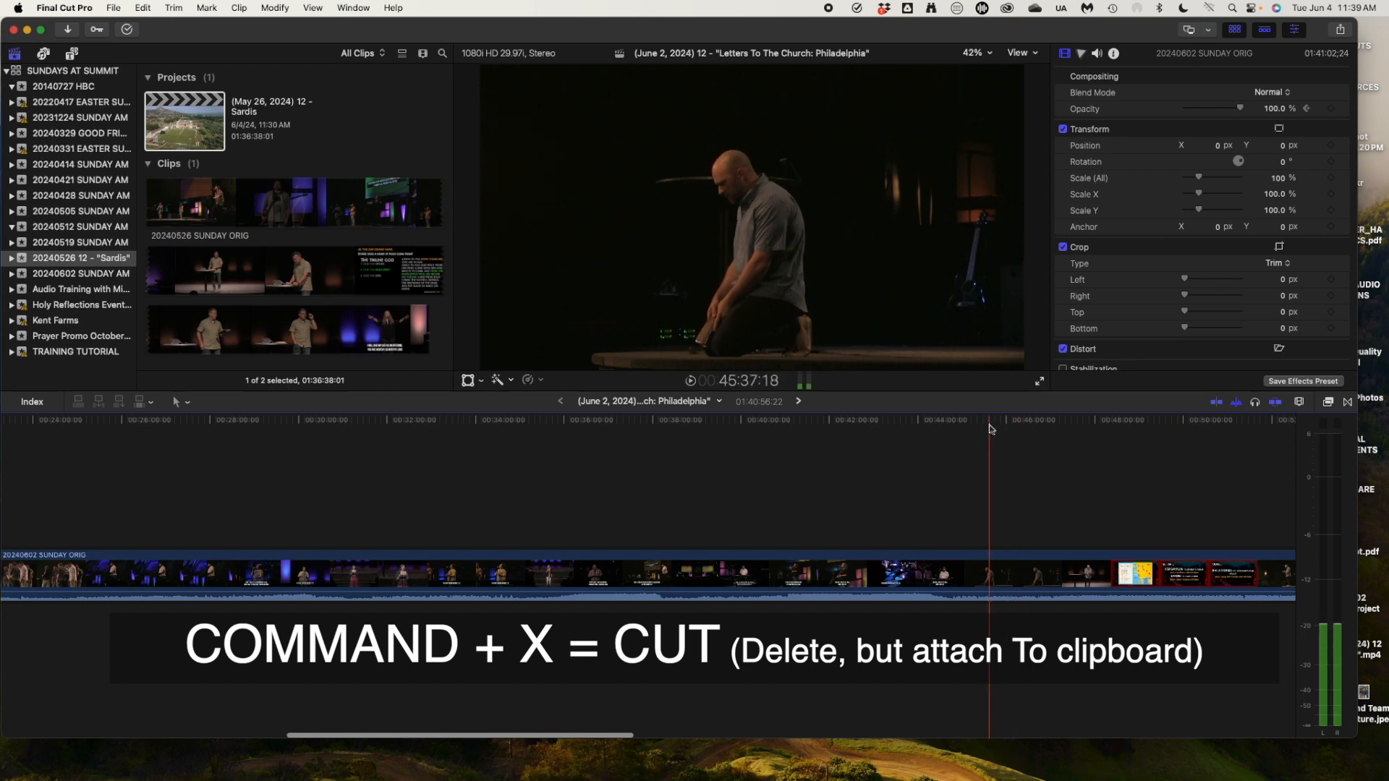
drag(954, 425, 941, 421)
key(space)
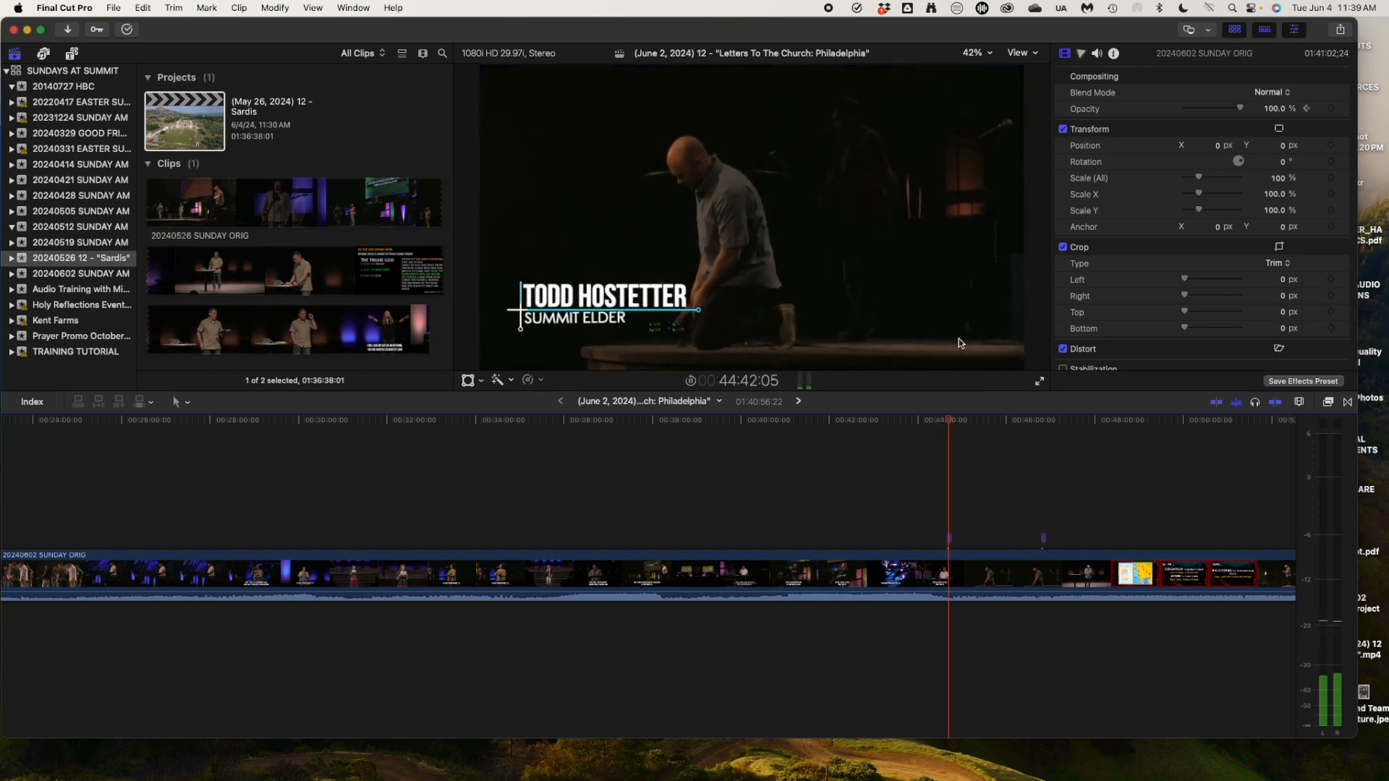
key(space)
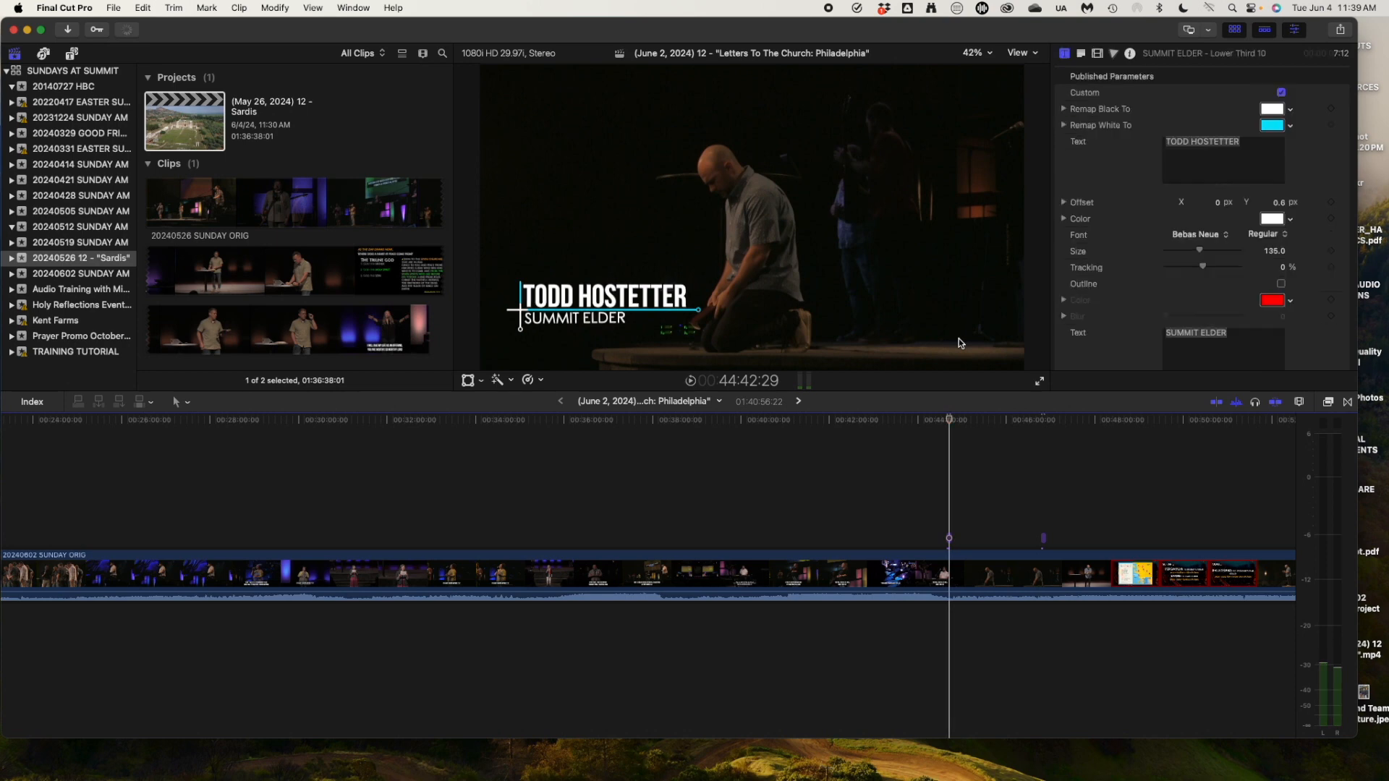
key(super+equal)
key(super+equal)
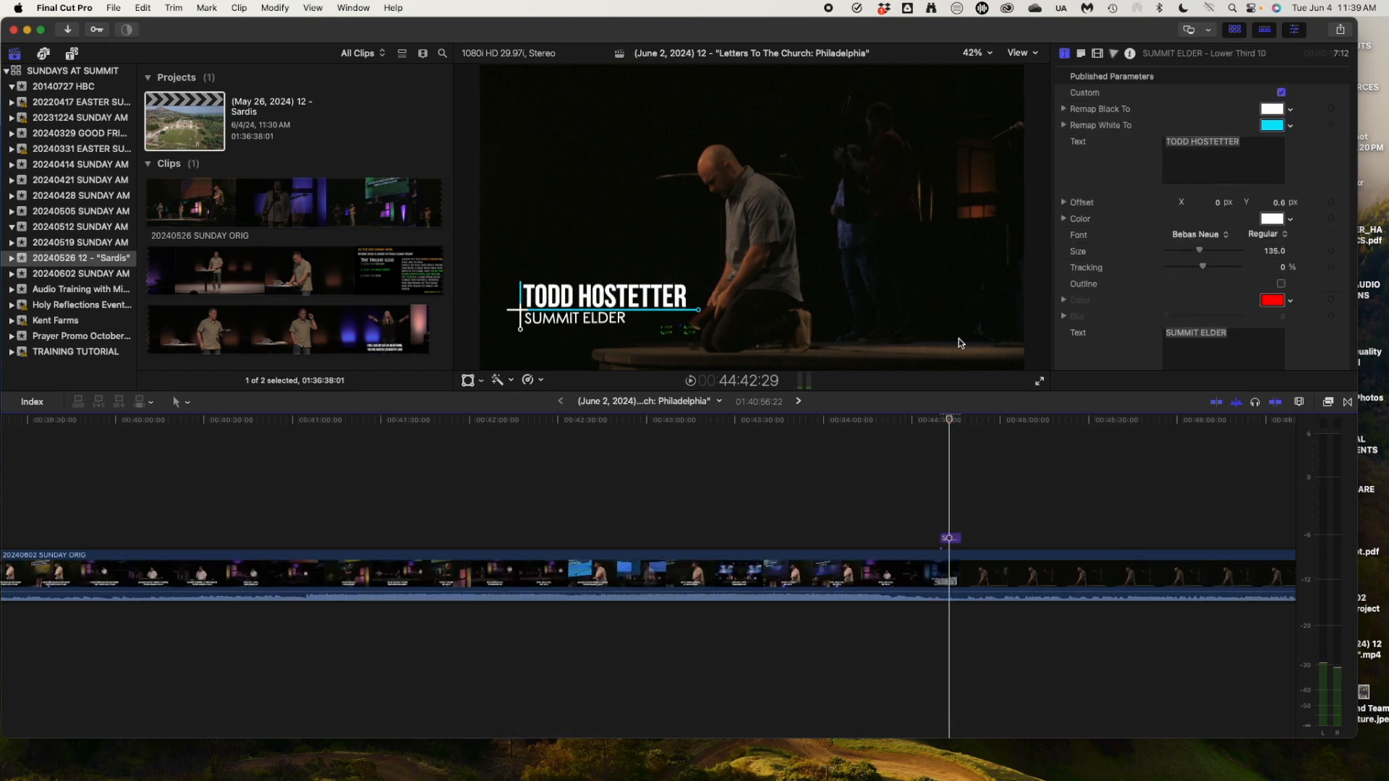
key(super+equal)
key(super+equal)
Replace the title's name line with the elder's name, then set the playhead to 44:41:25.
click(1208, 174)
key(super+a)
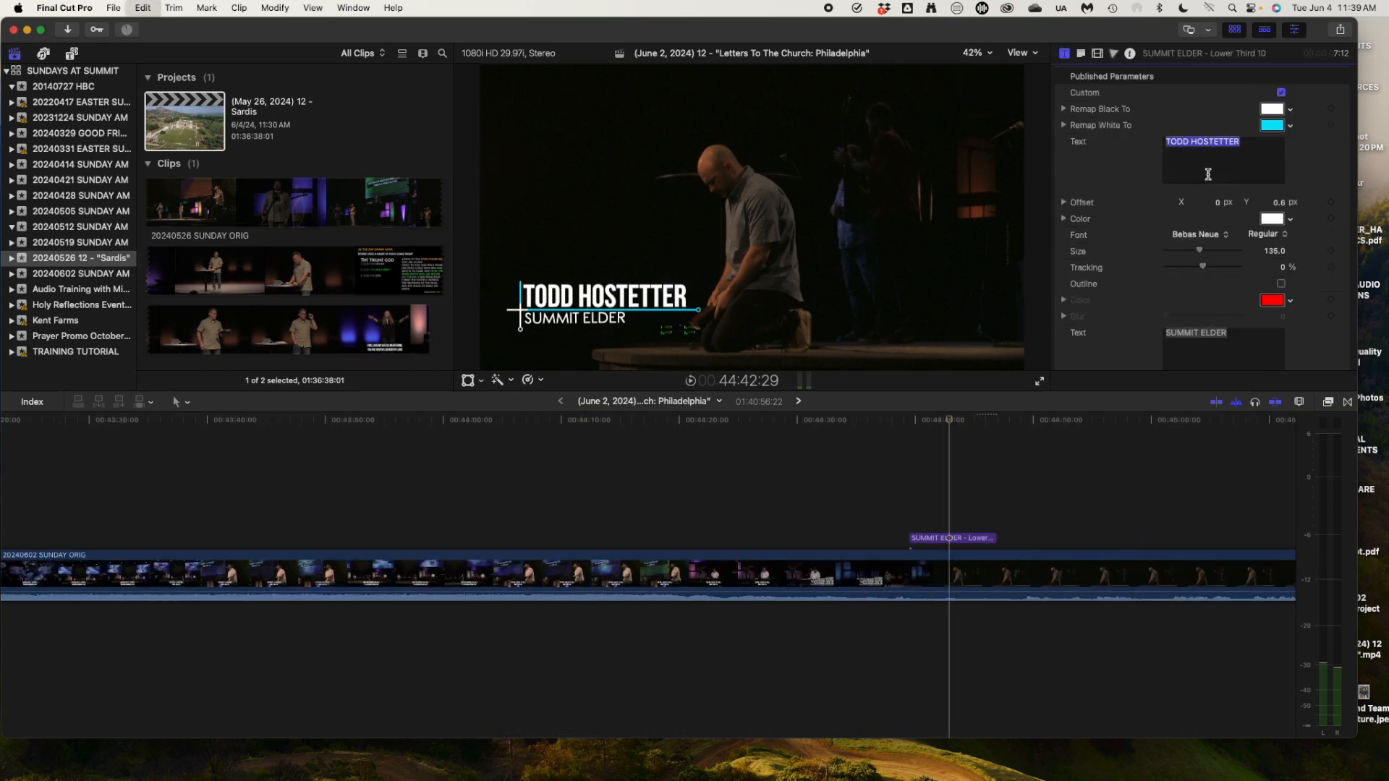
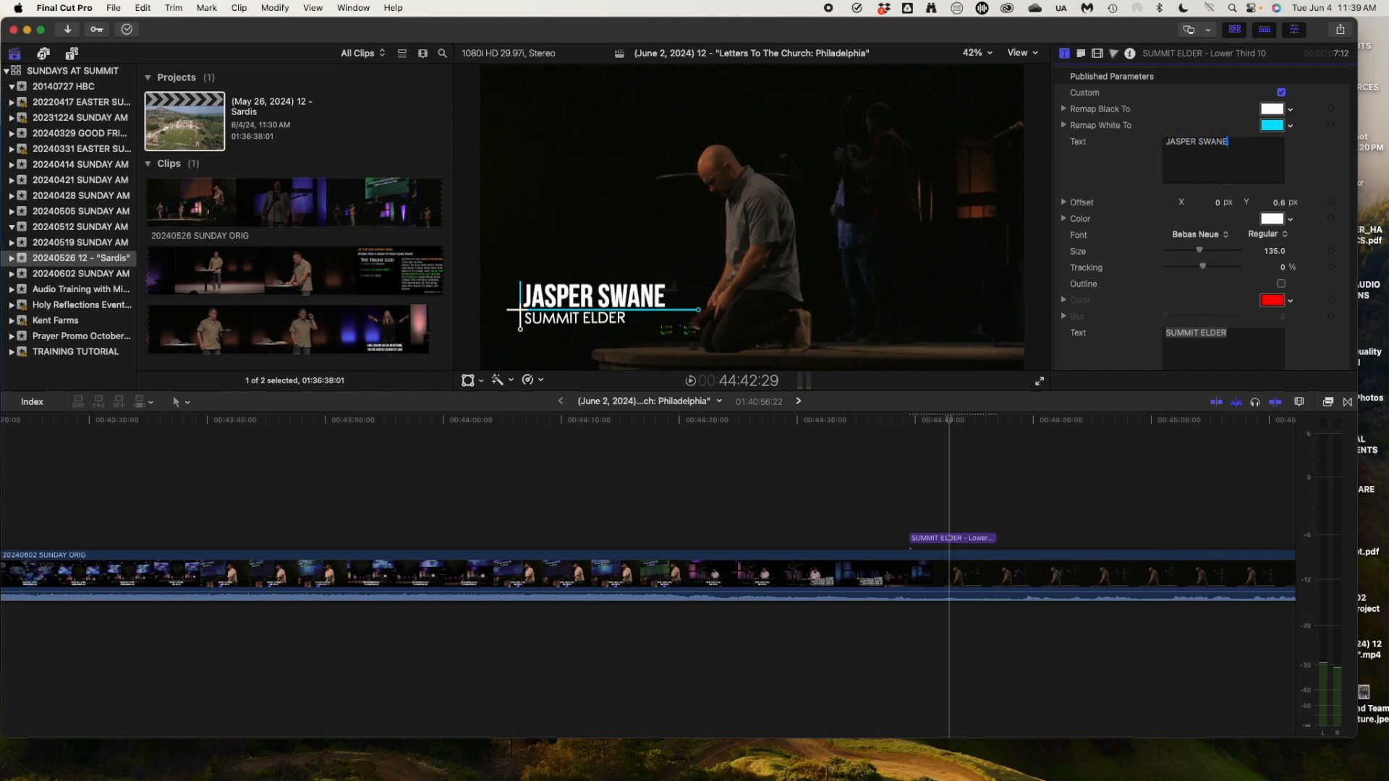
click(938, 422)
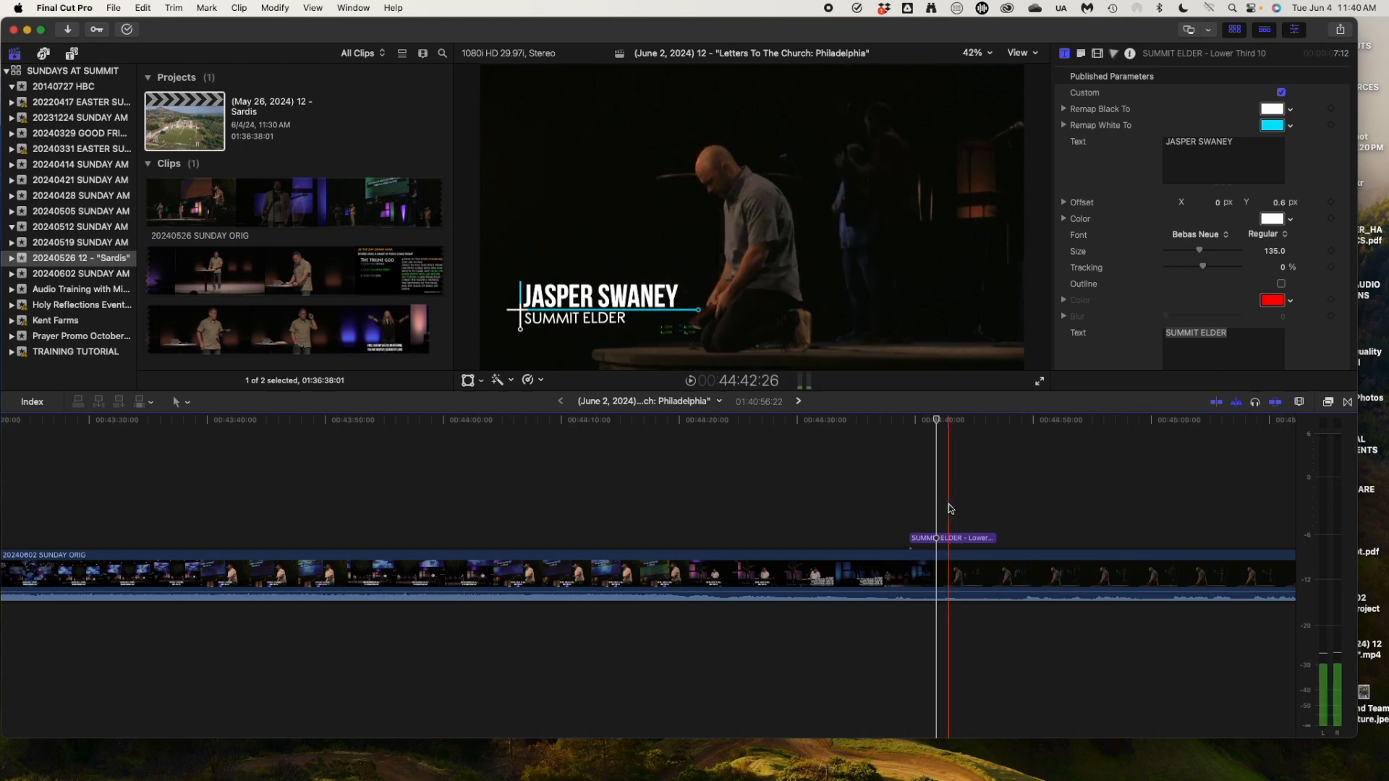
scroll(945, 506, right, 5)
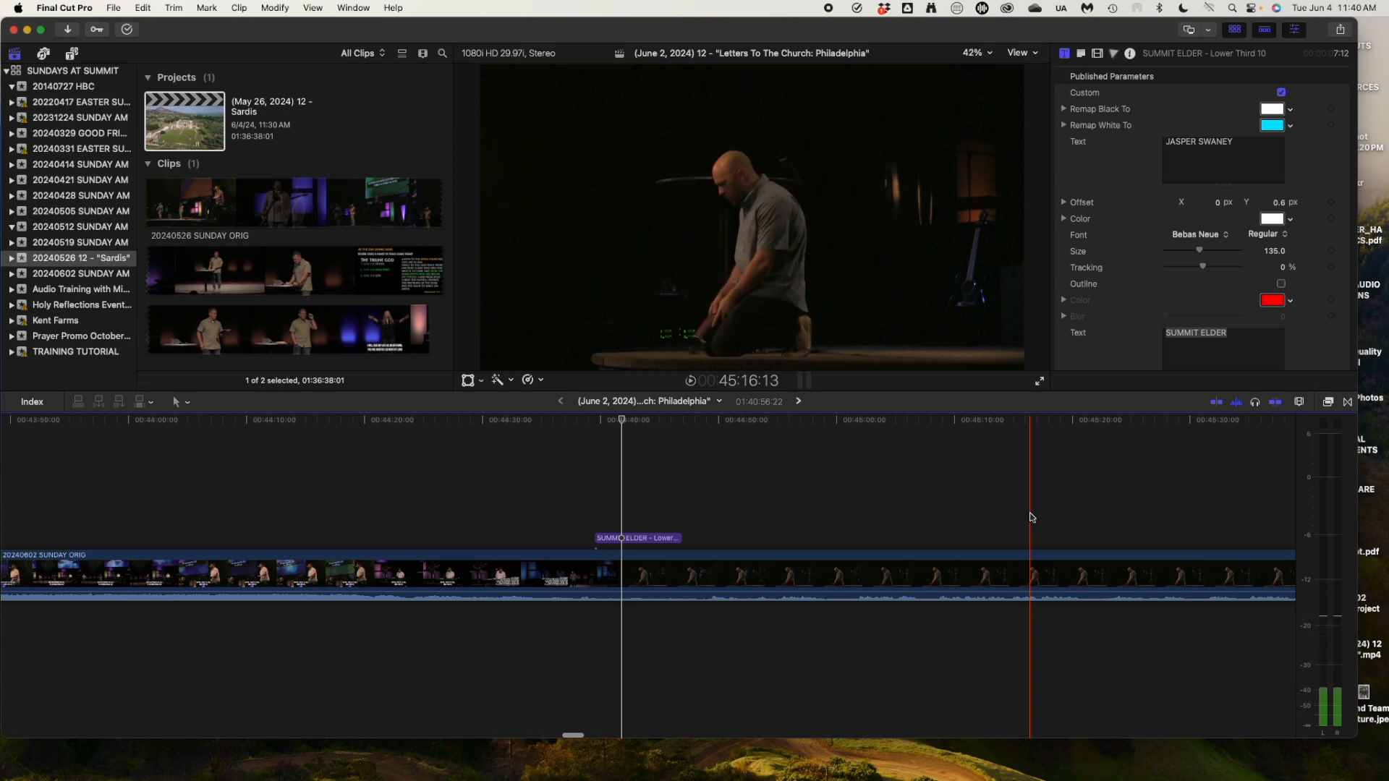
With Transform on, drag the SUMMIT ELDER title to the right of the frame.
click(646, 541)
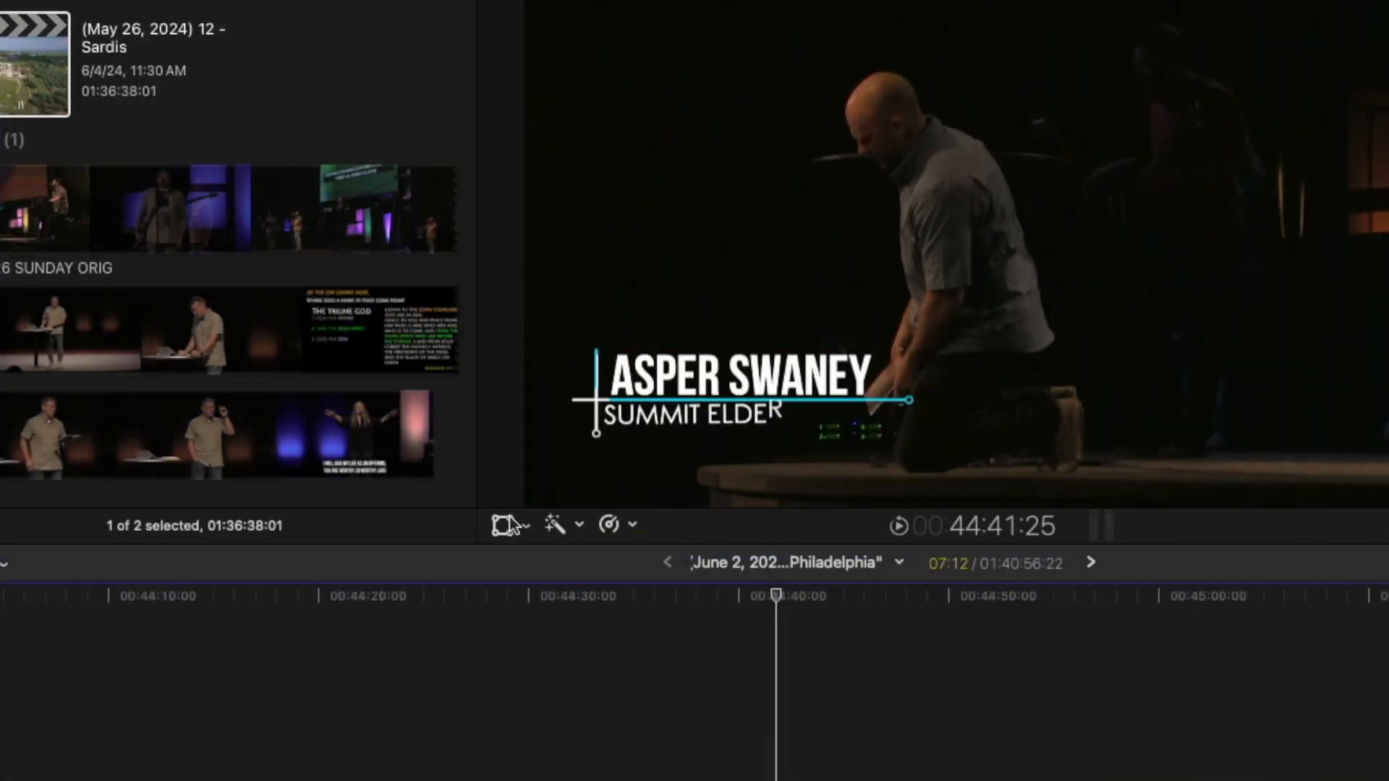
click(504, 525)
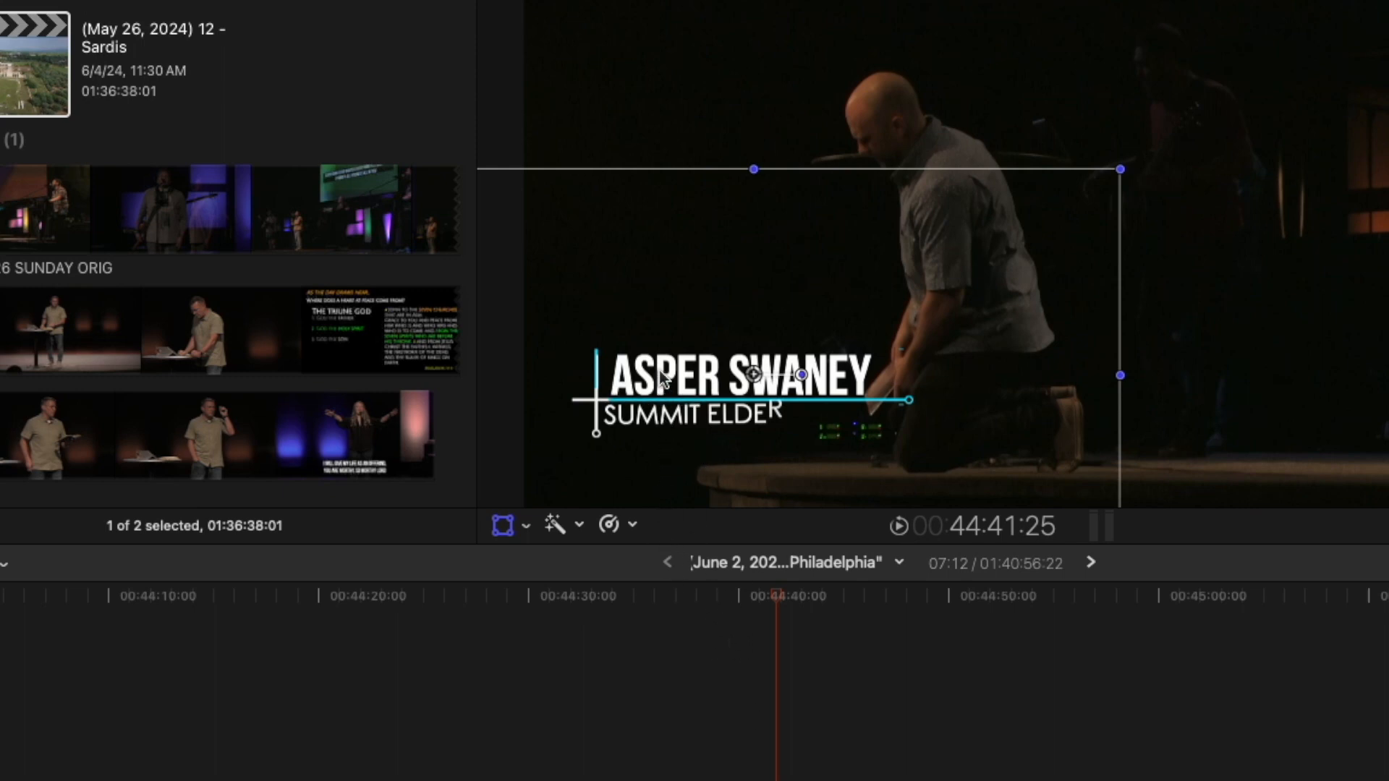
drag(662, 378, 1212, 353)
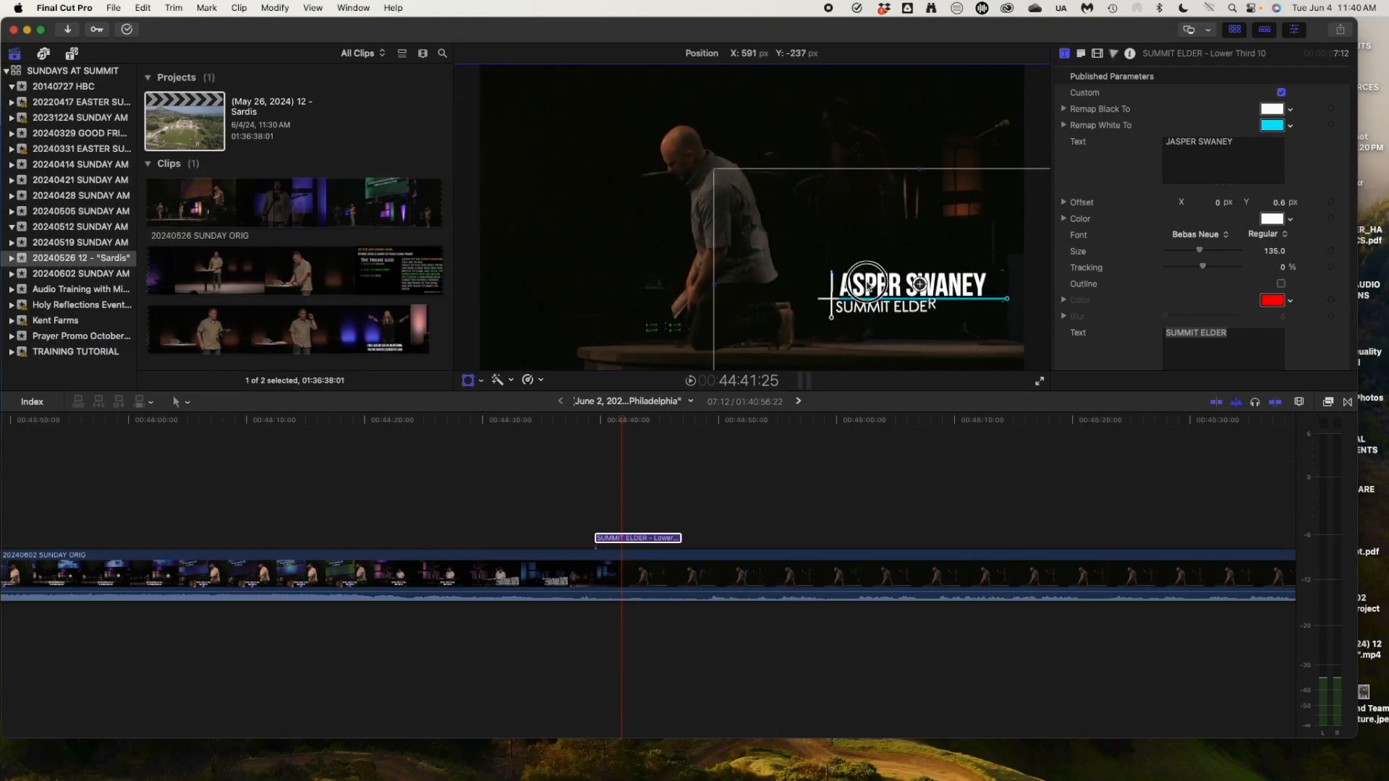
drag(868, 288, 869, 287)
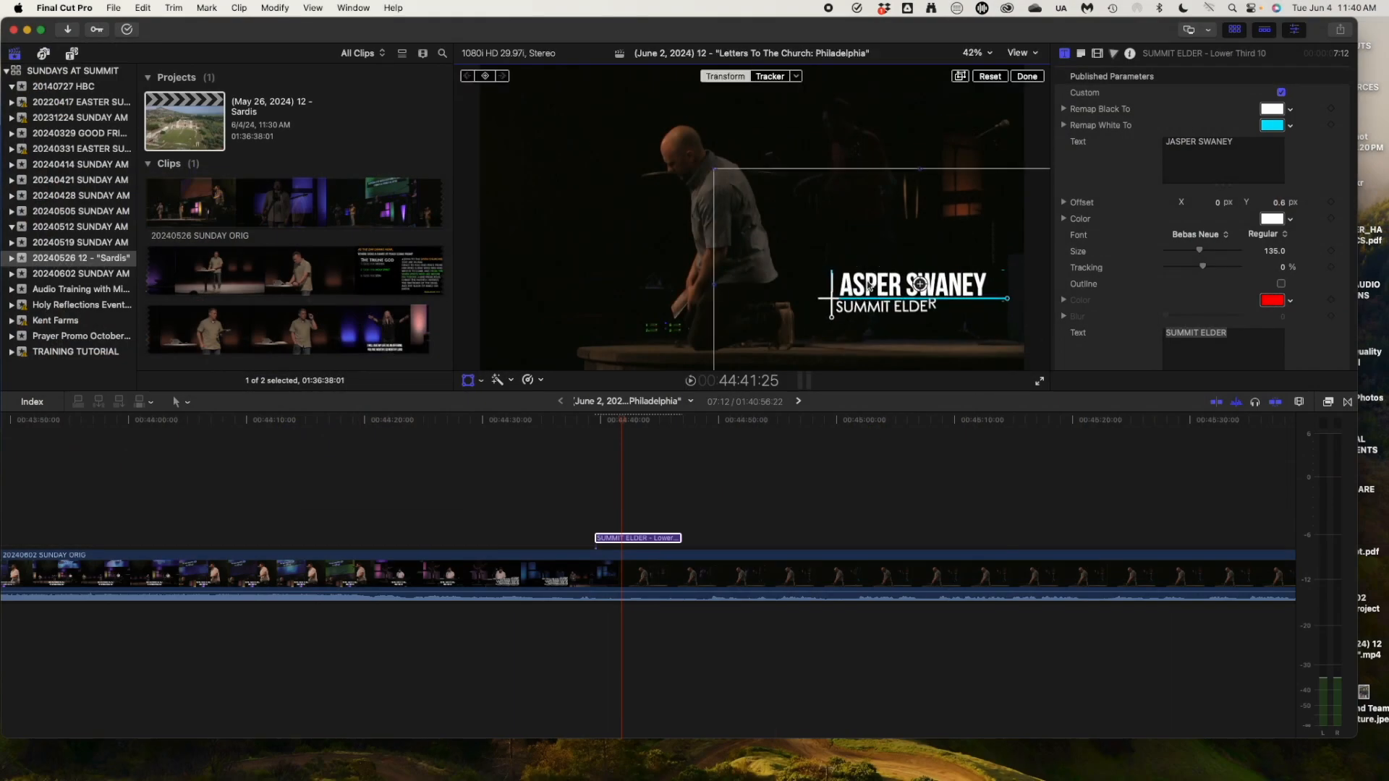
Play back from just before the title to check its new placement.
click(590, 421)
click(575, 421)
key(space)
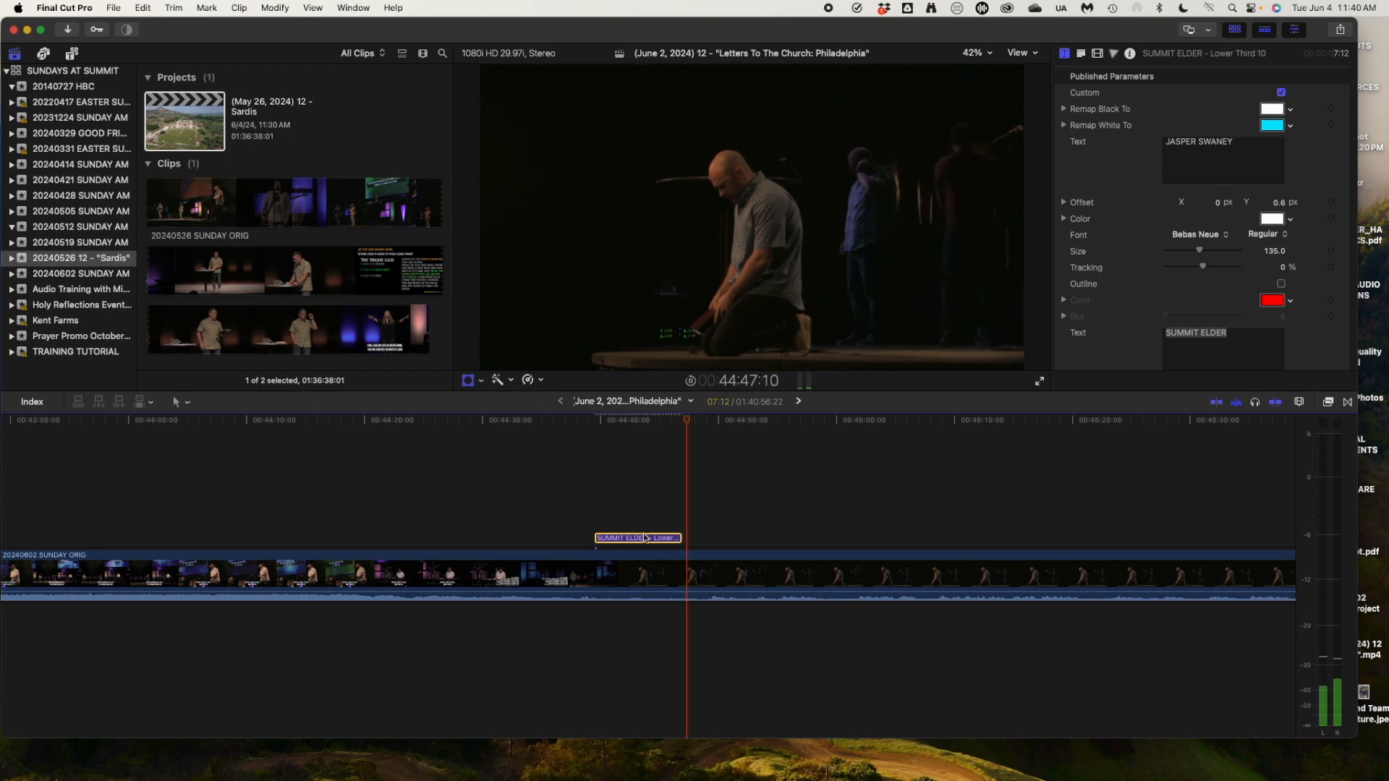
Scrub to the second lower-third title, restoring it after an accidental delete.
scroll(695, 507, right, 2)
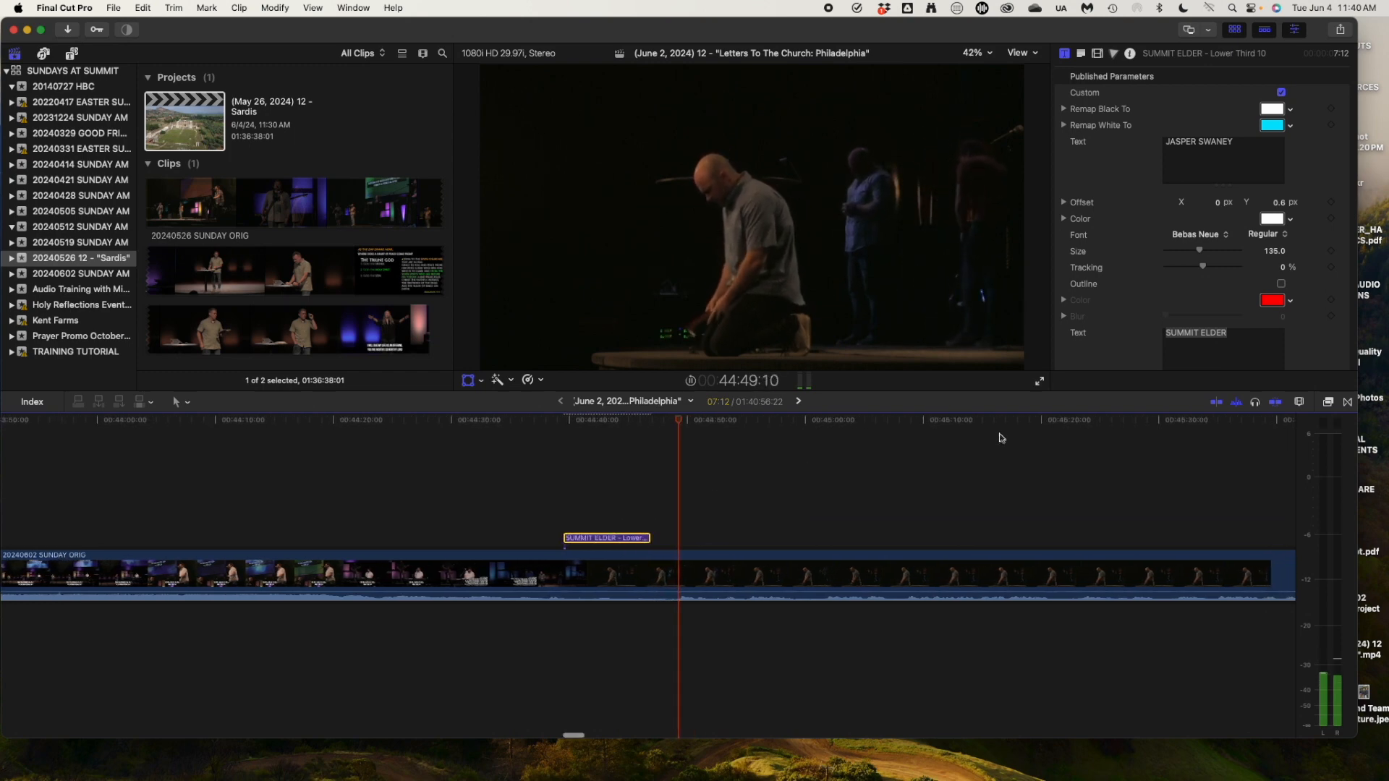
click(1027, 422)
scroll(1029, 425, right, 8)
click(1031, 422)
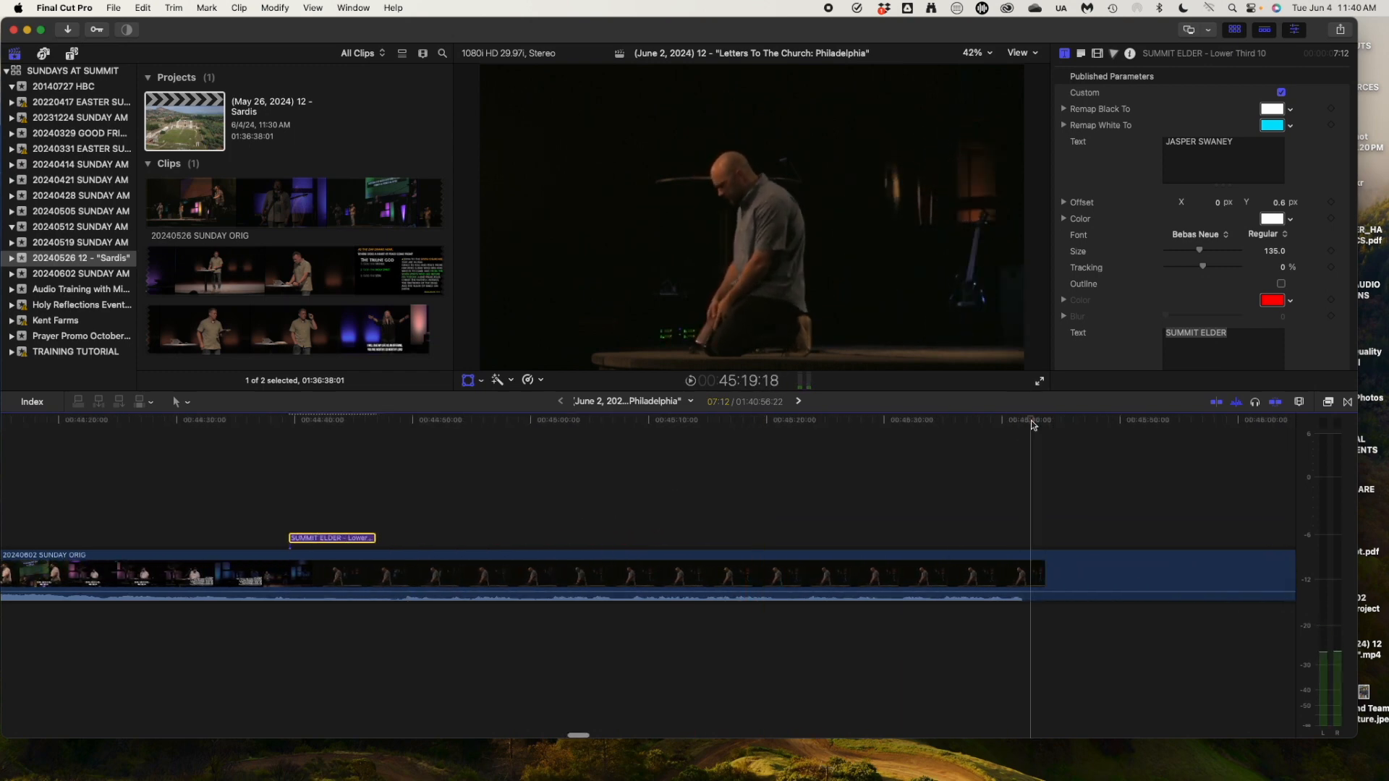
key(super+minus)
key(super+minus)
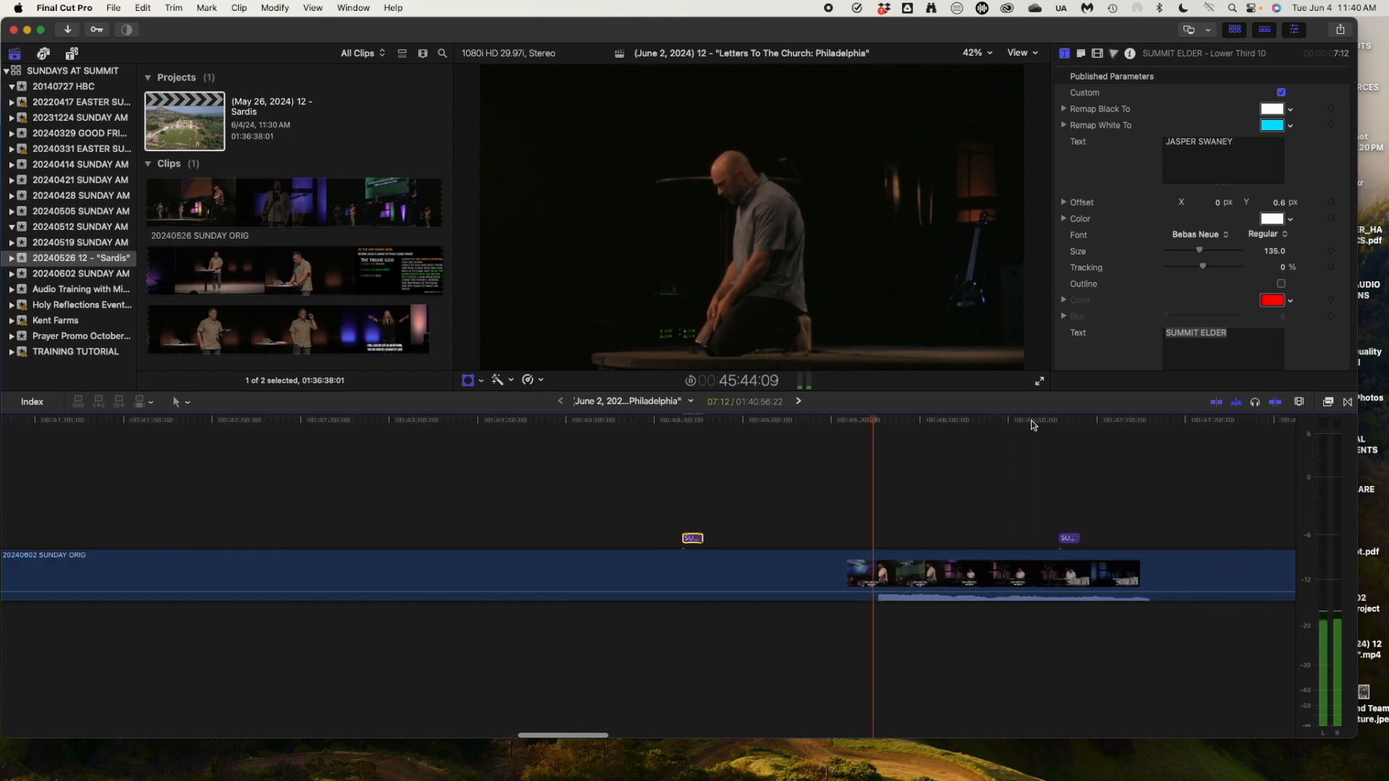
drag(891, 423, 1043, 433)
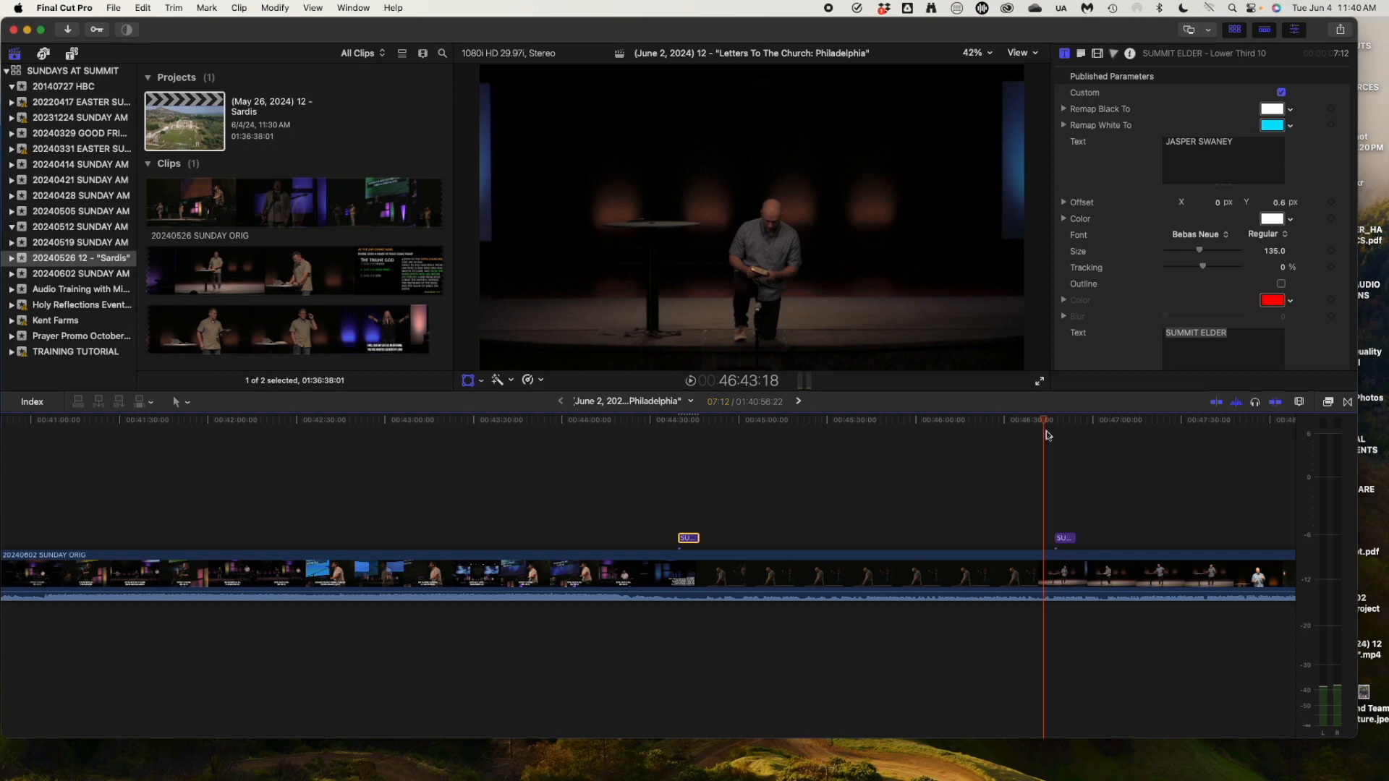
click(1065, 540)
key(Delete)
key(space)
key(super+z)
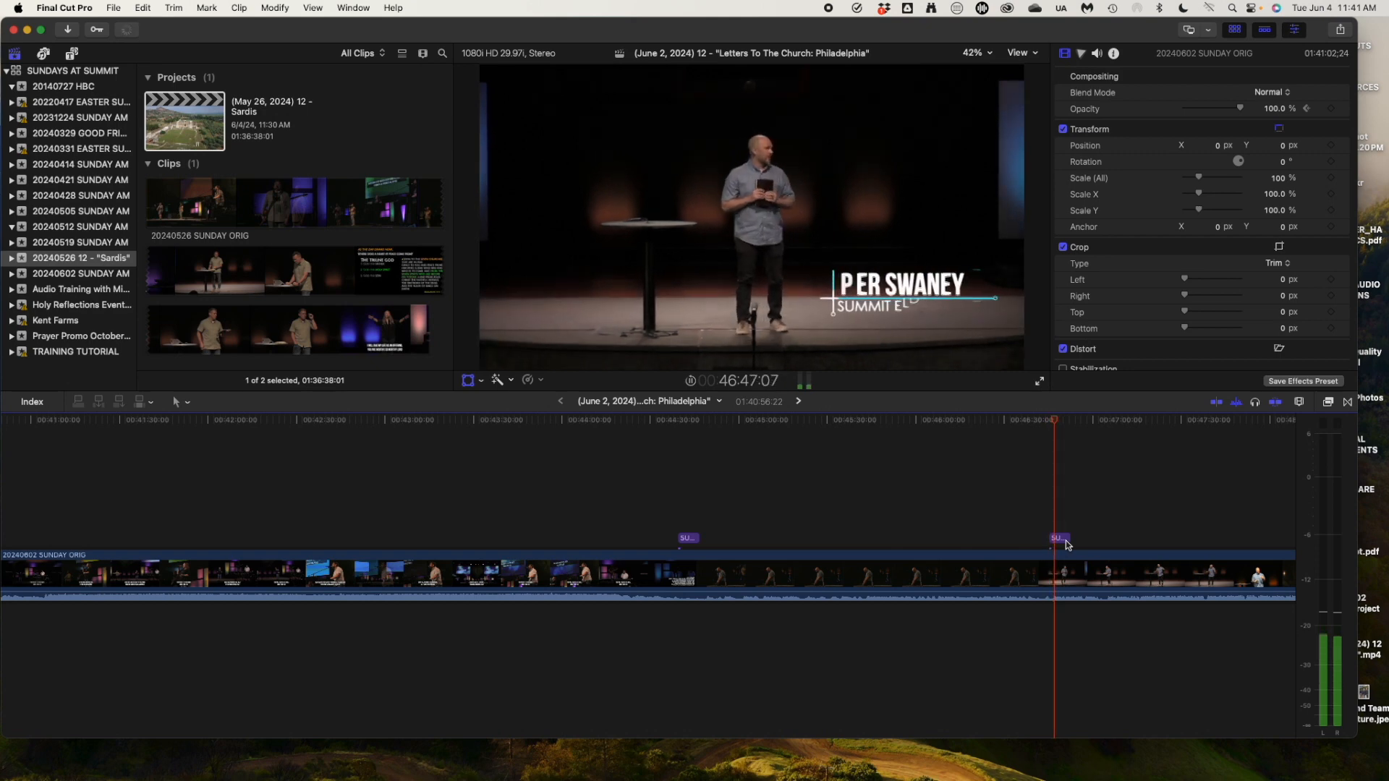
key(space)
Drag the second title to the frame's left side (X -421, Y -168) and review it.
click(1060, 538)
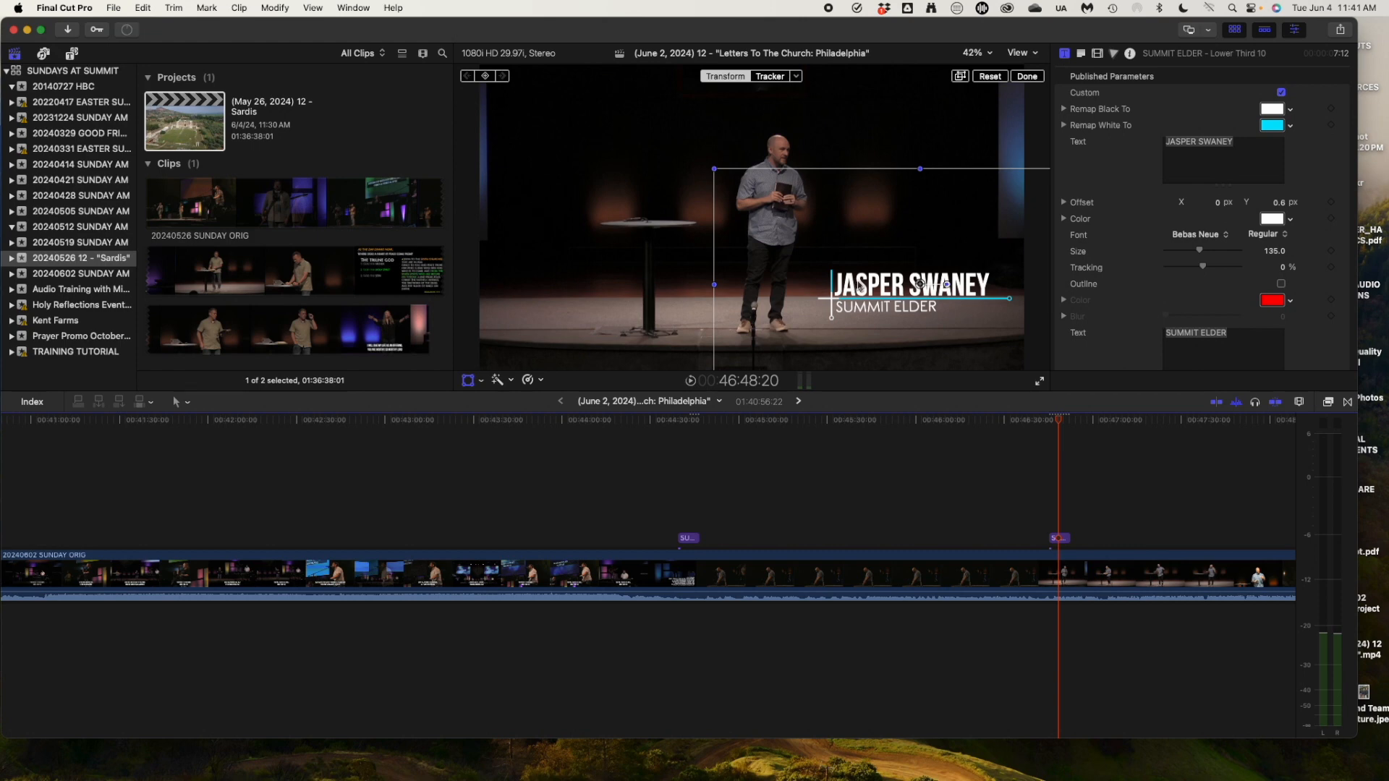
drag(874, 286, 588, 266)
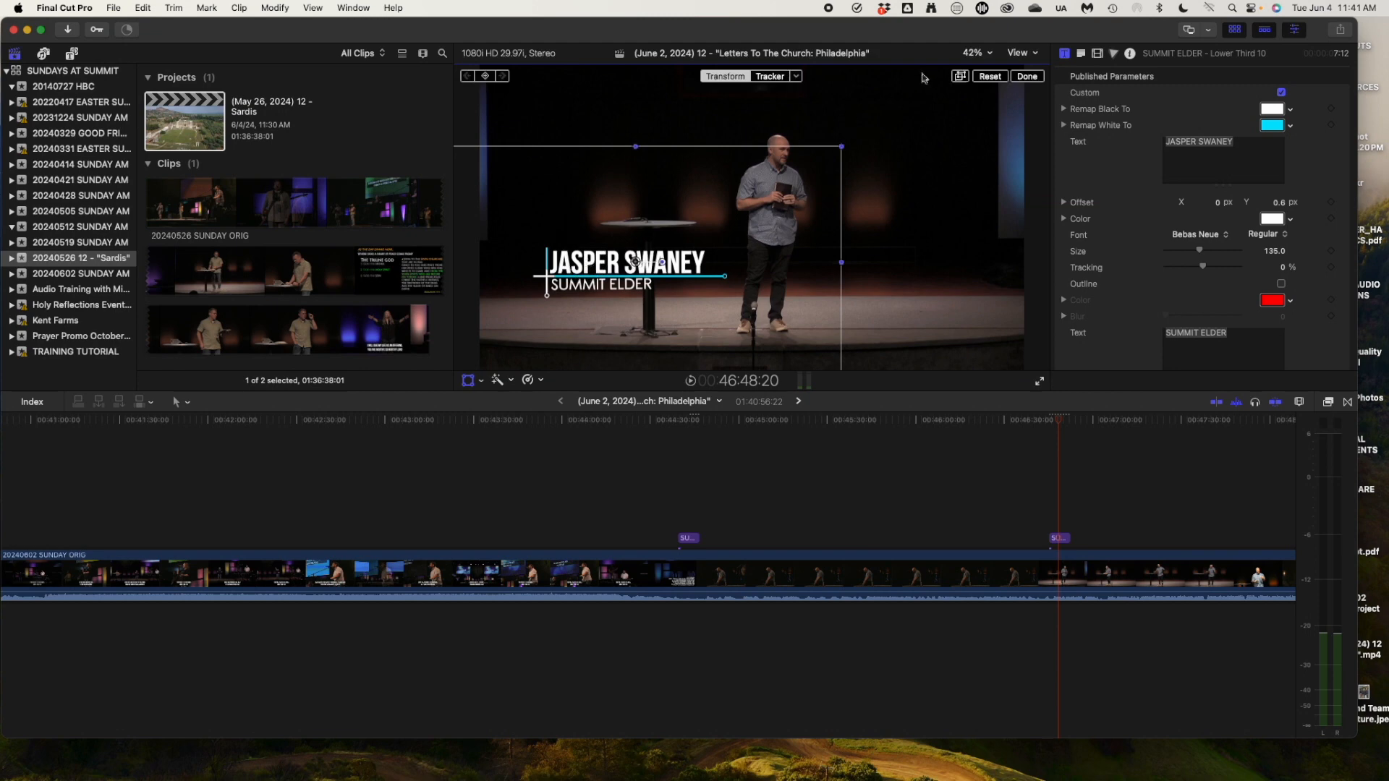
click(1031, 78)
click(1039, 421)
key(space)
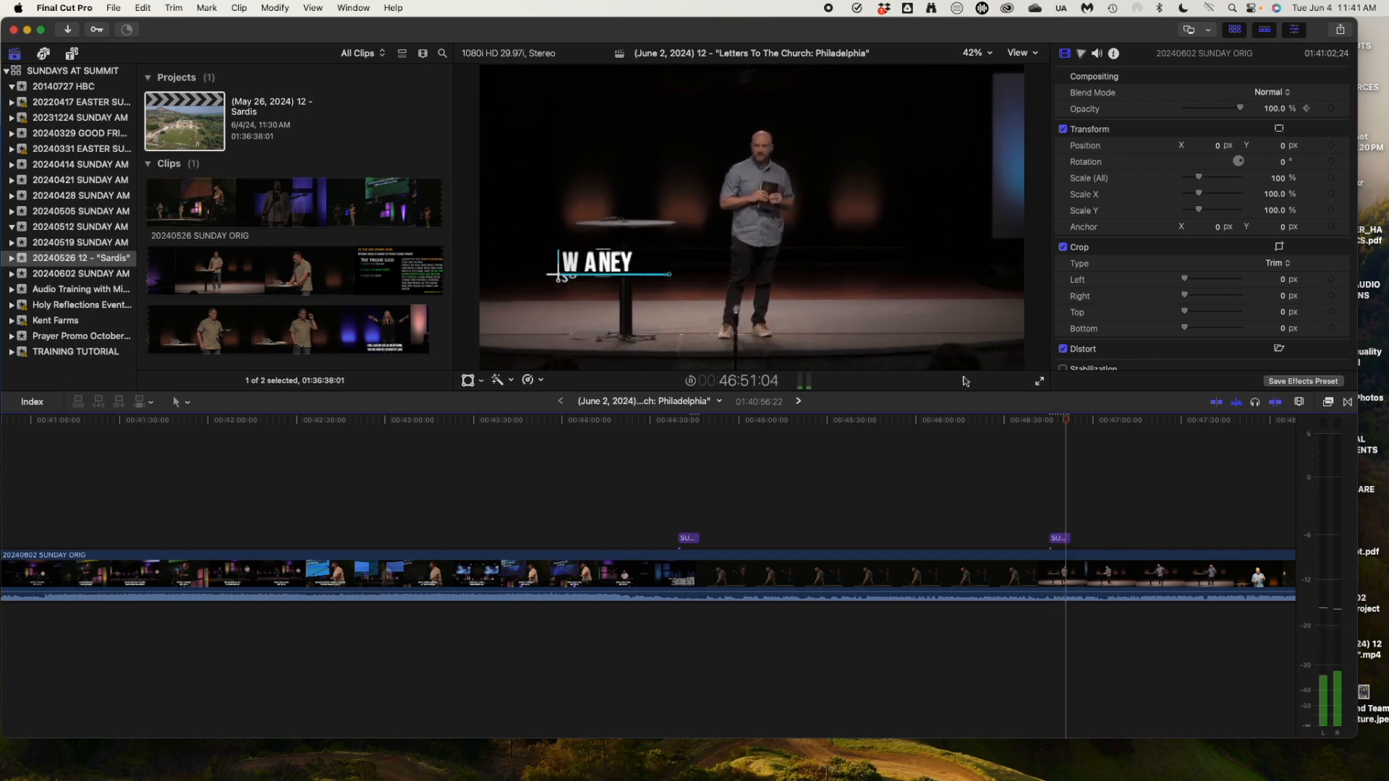
Set the second elder title's Remap White To colour to a deep orange.
key(space)
click(1059, 426)
click(1062, 539)
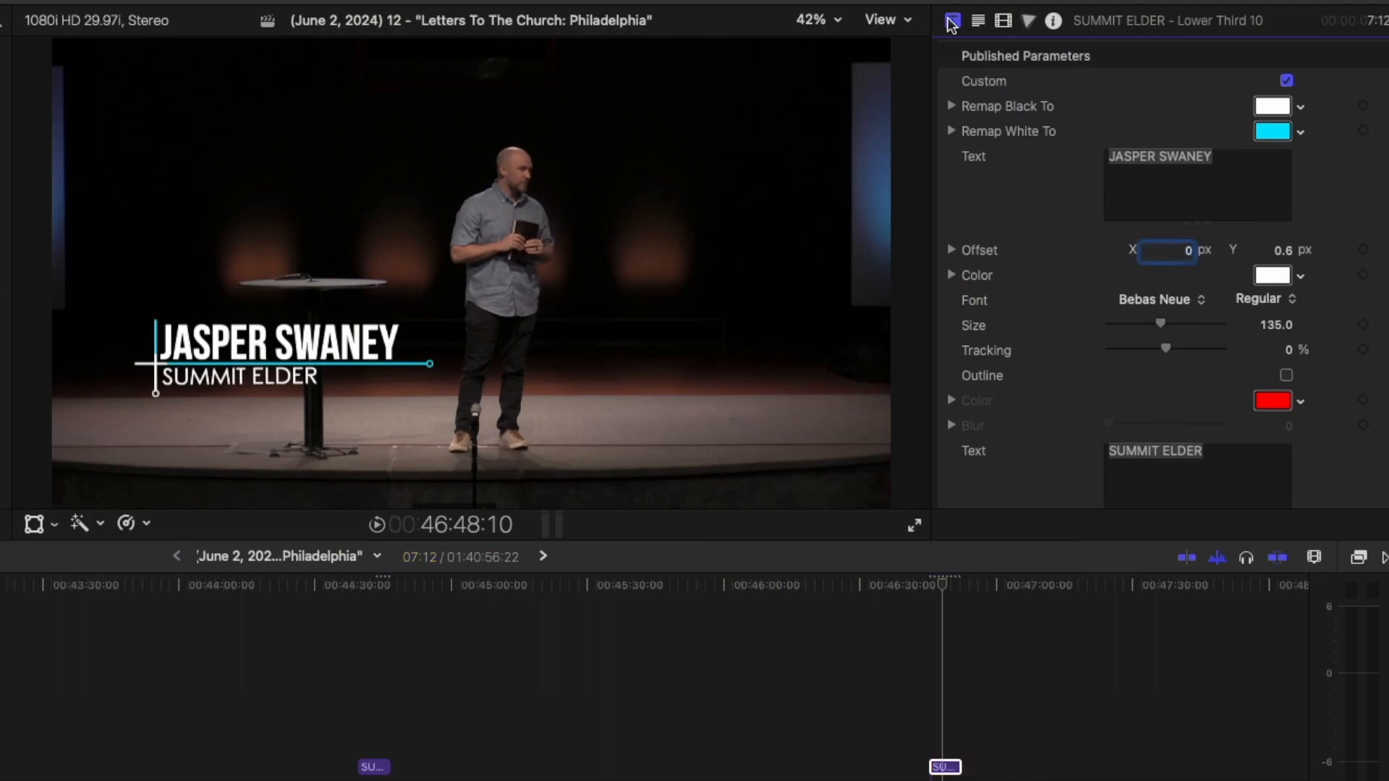
click(1277, 135)
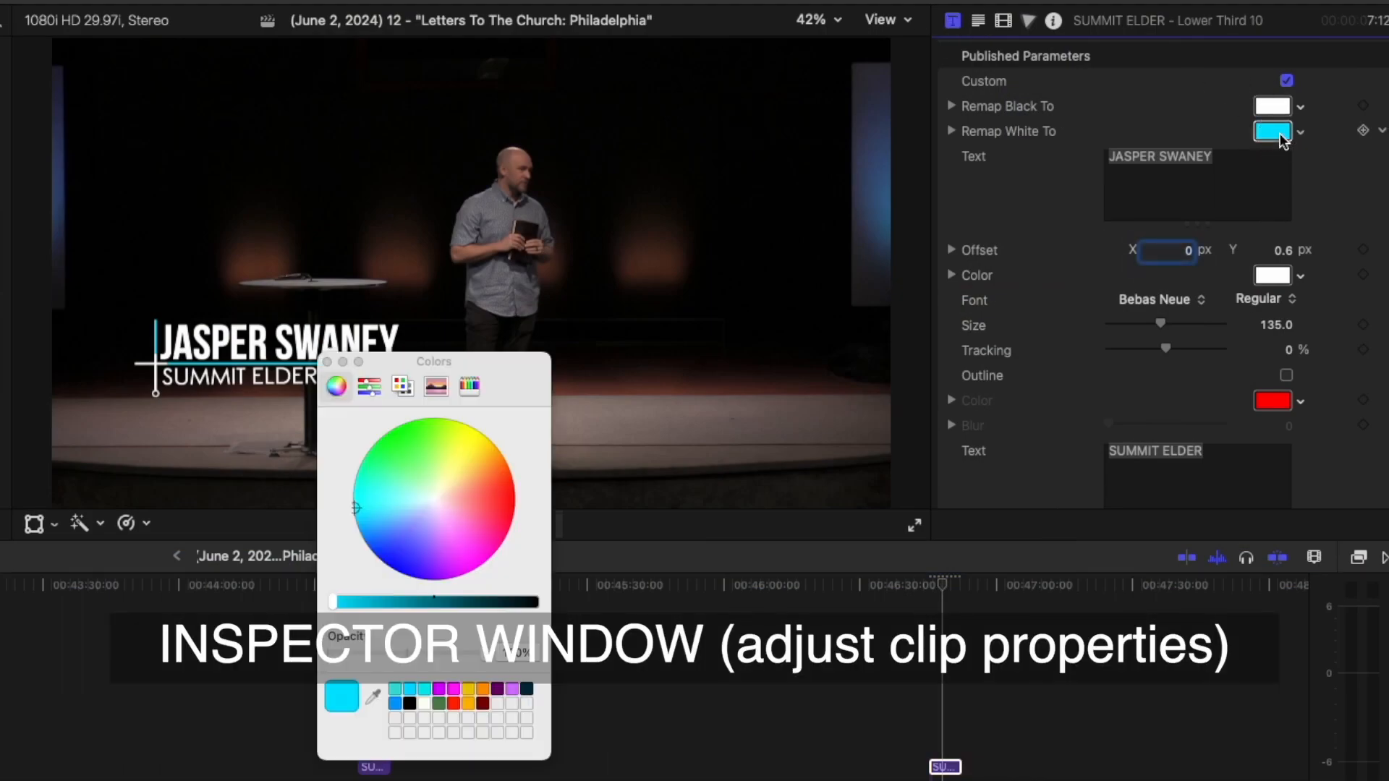
drag(510, 374, 1195, 277)
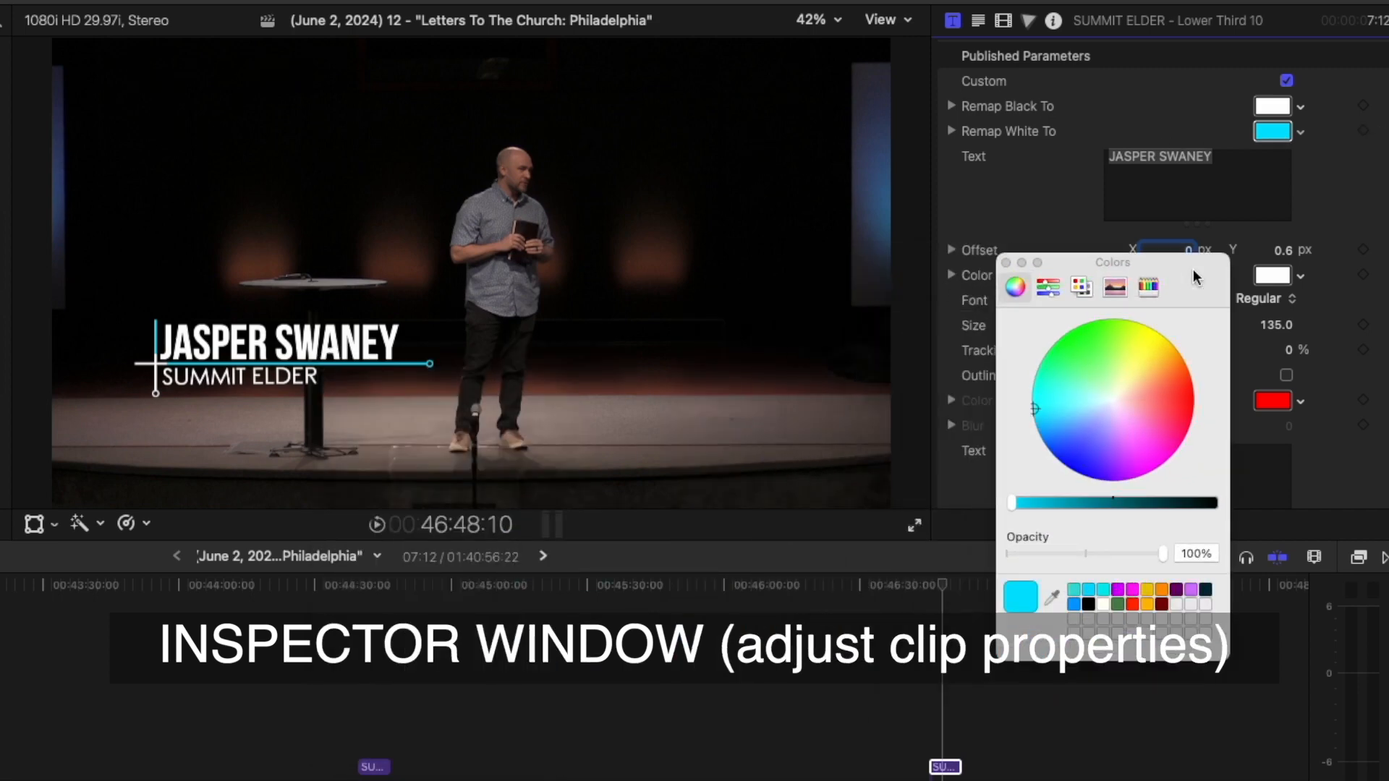
click(1147, 605)
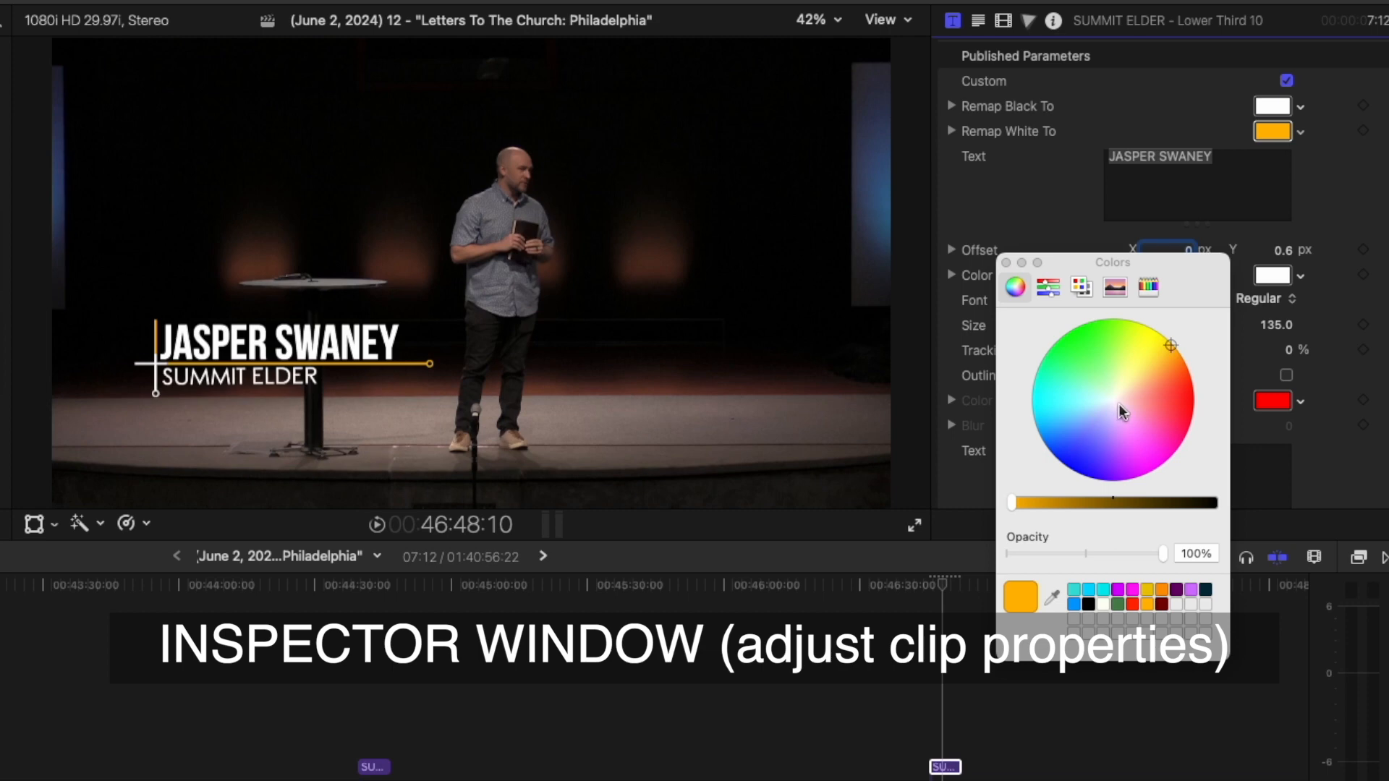
drag(1170, 347, 1186, 370)
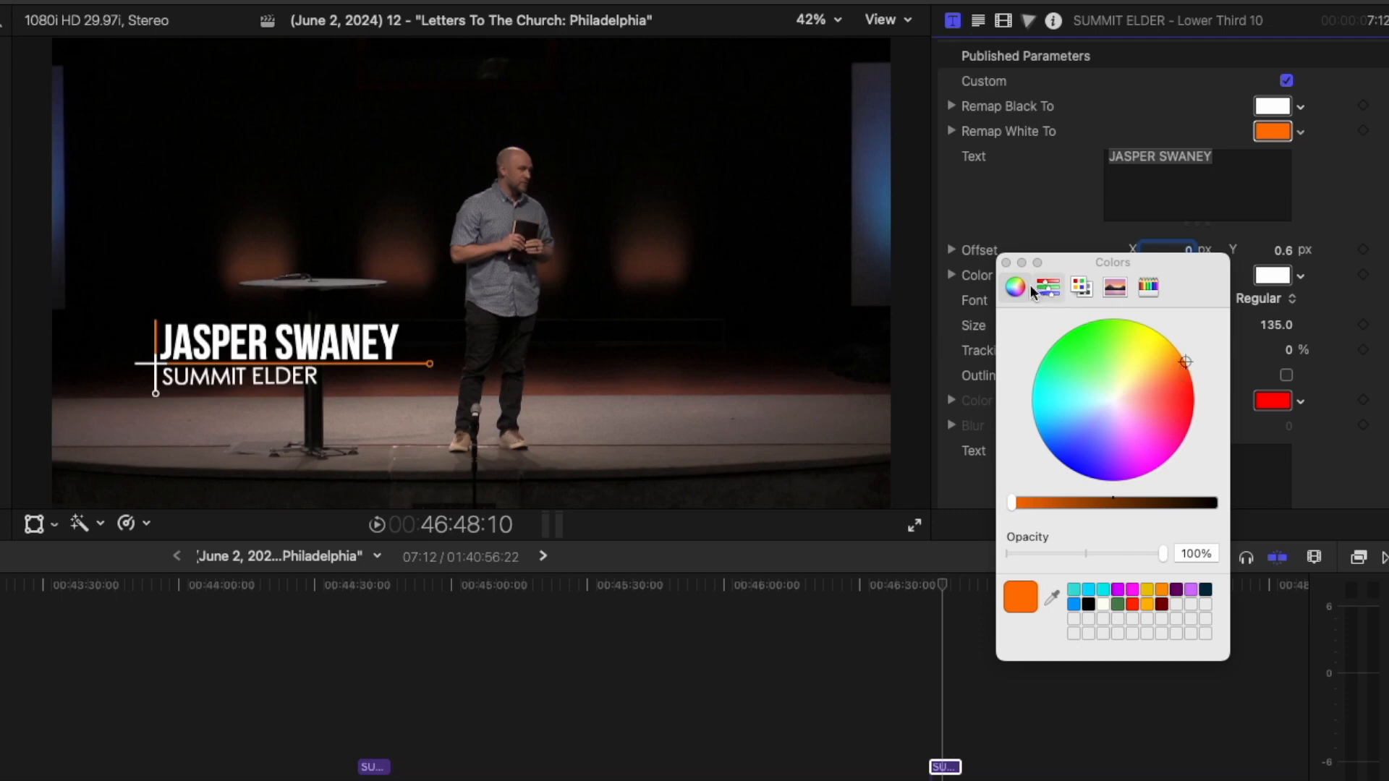
click(1006, 263)
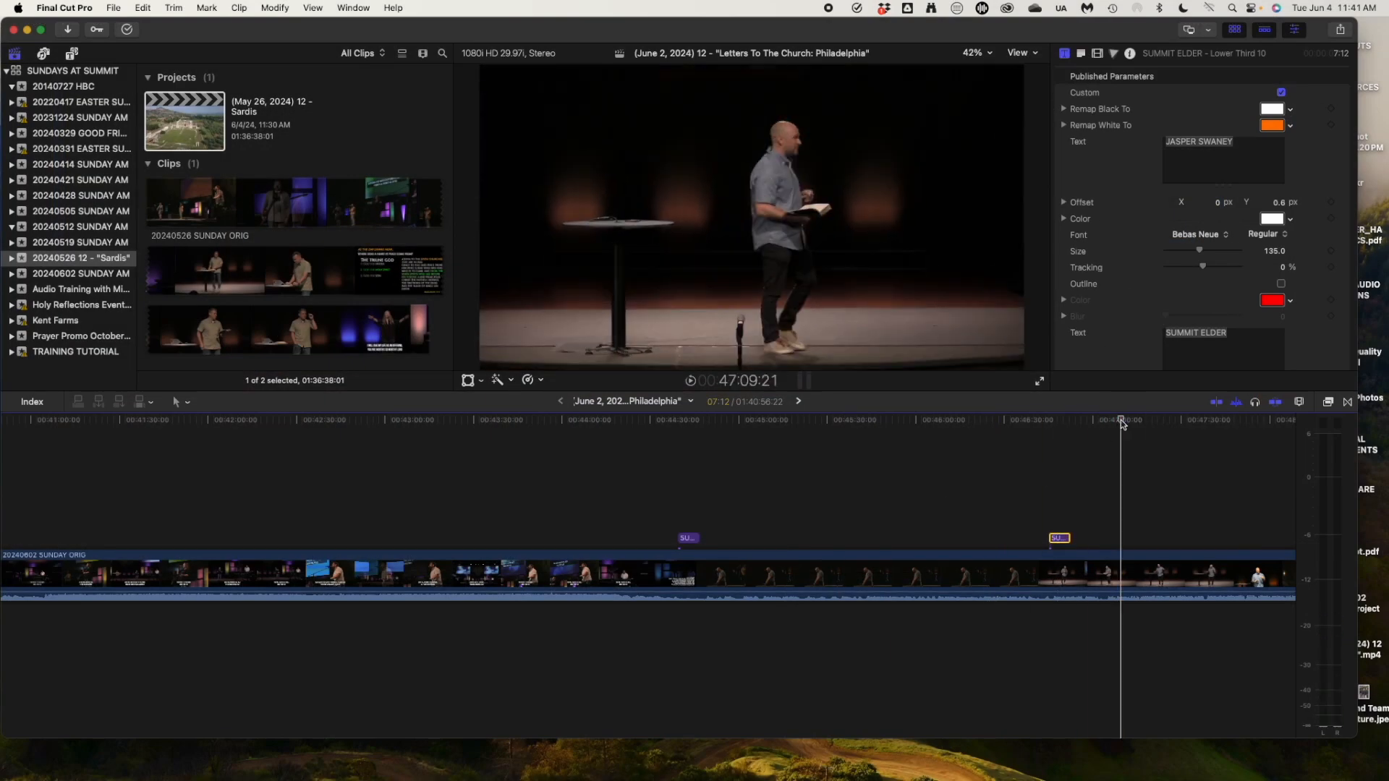
key(super+minus)
key(super+minus)
scroll(1121, 424, right, 14)
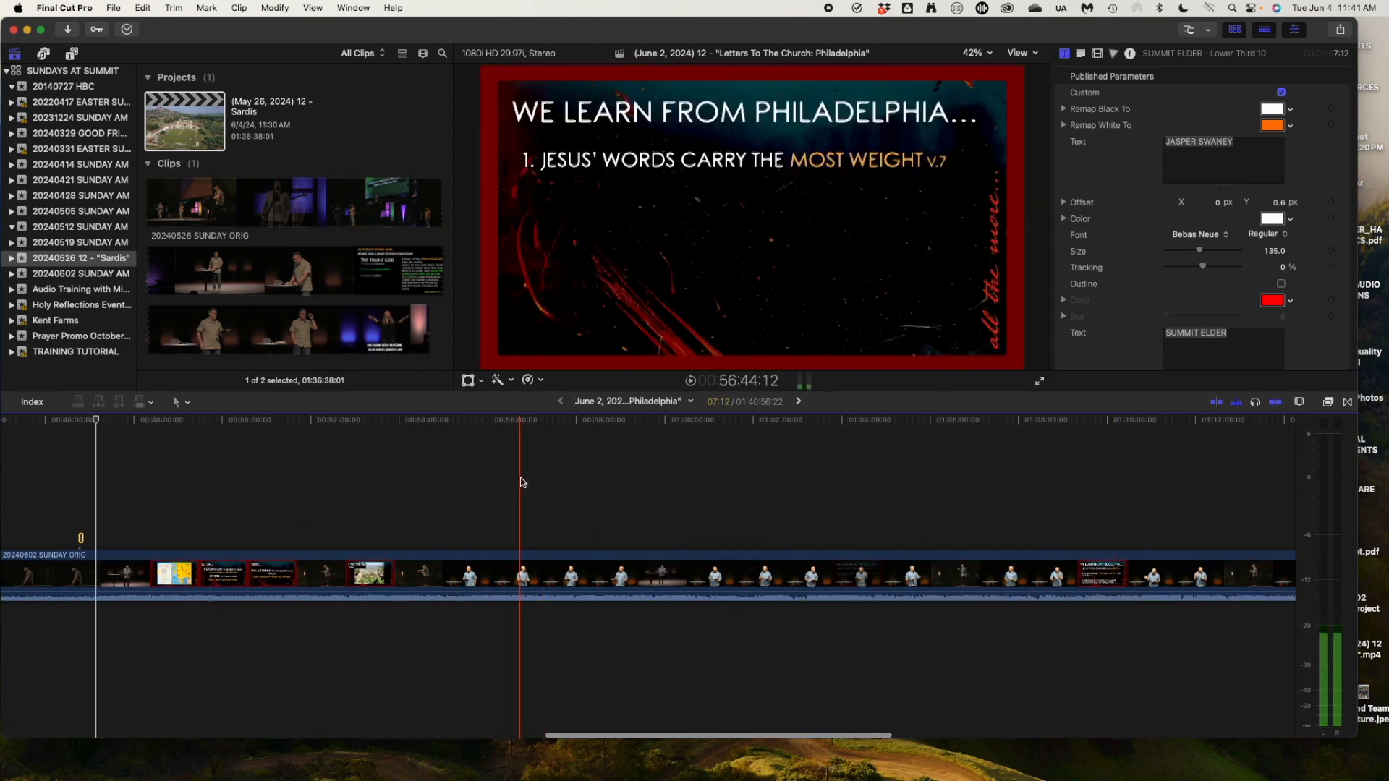
scroll(799, 492, right, 3)
scroll(799, 491, right, 3)
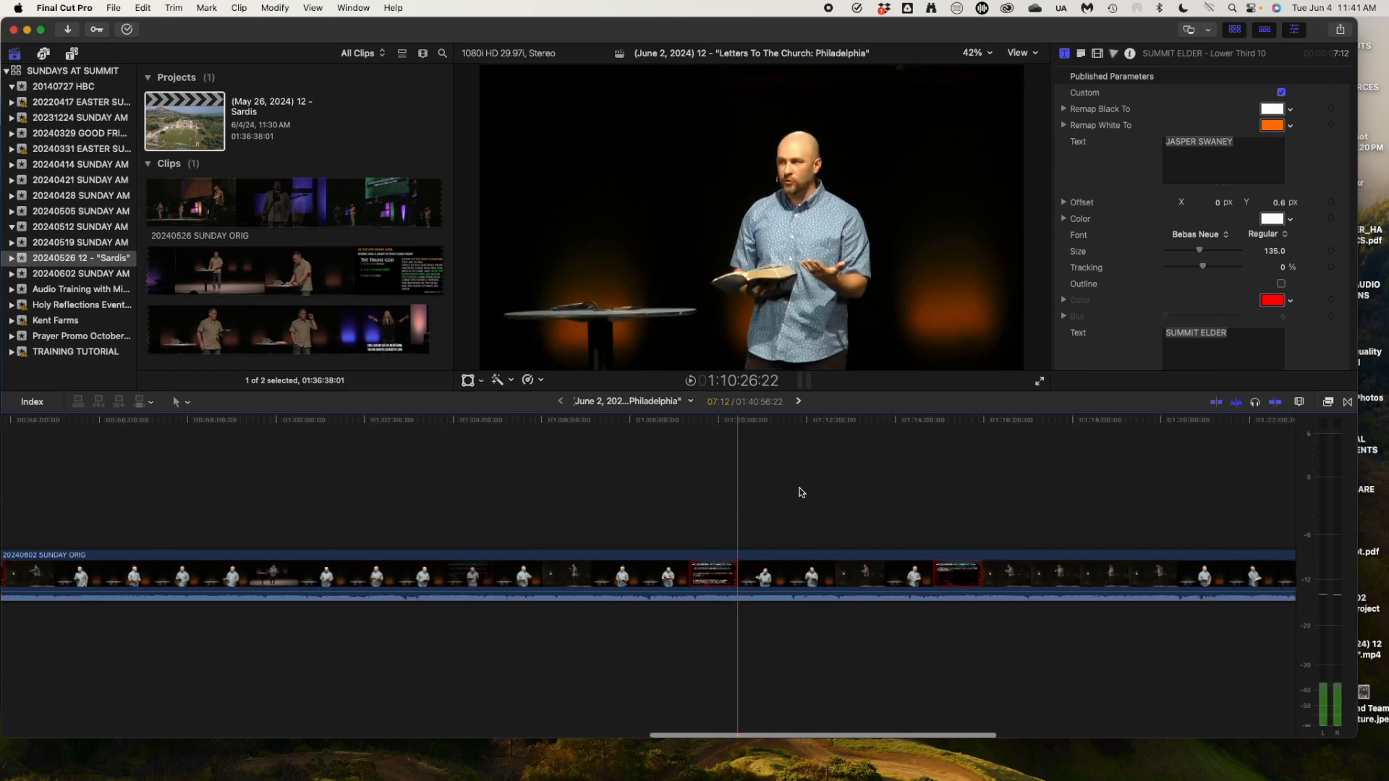
scroll(992, 480, right, 10)
scroll(991, 480, right, 1)
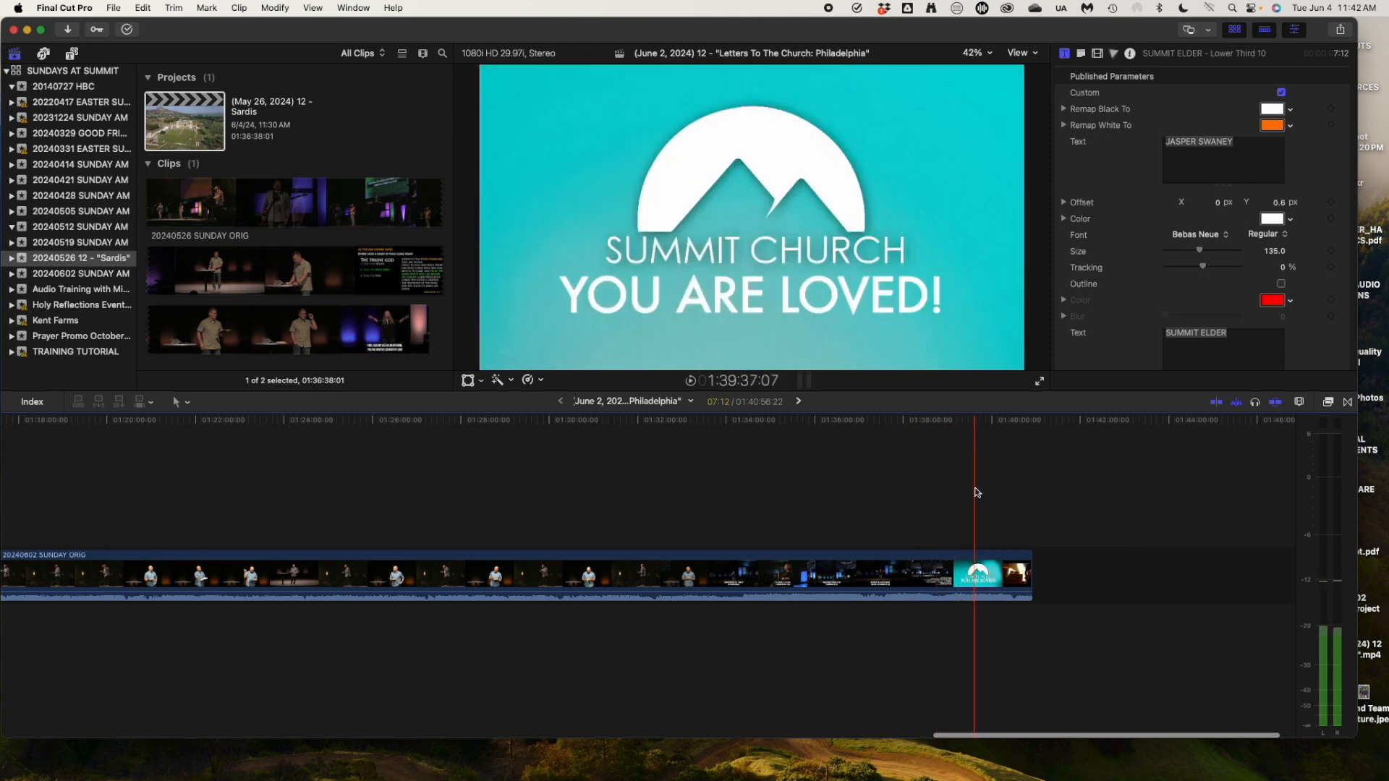
scroll(978, 496, left, 10)
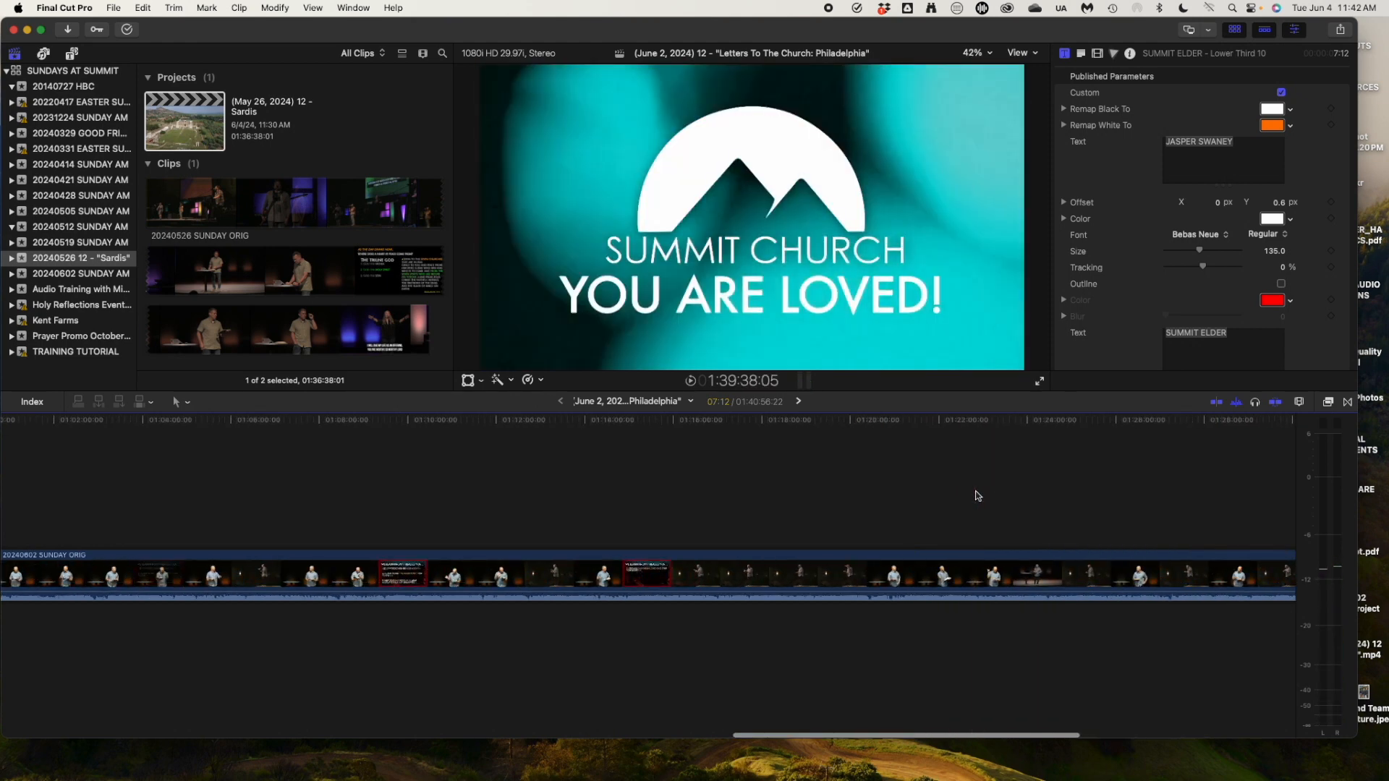
key(super+minus)
key(super+minus)
key(super+minus)
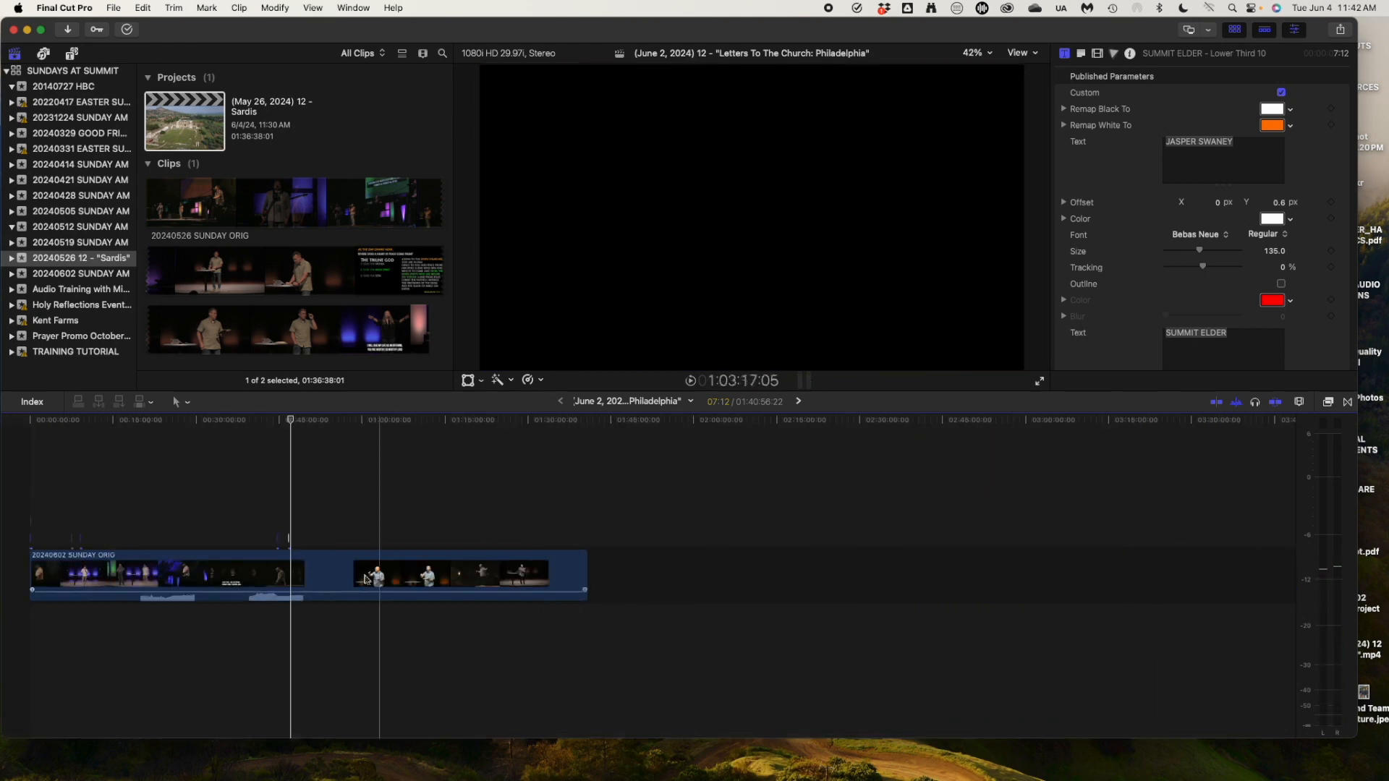
click(575, 423)
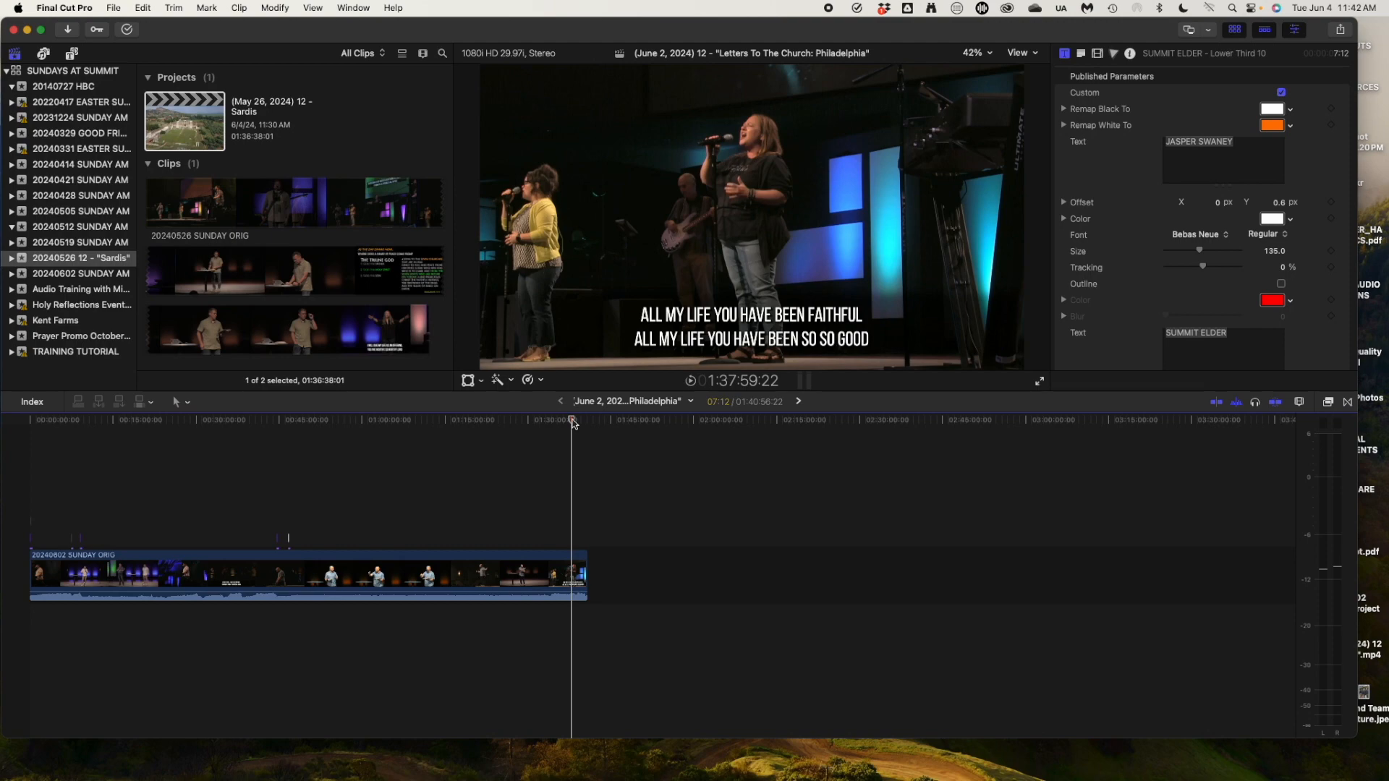
key(super+equal)
key(super+equal)
key(super+equal)
key(super+equal)
key(super+equal)
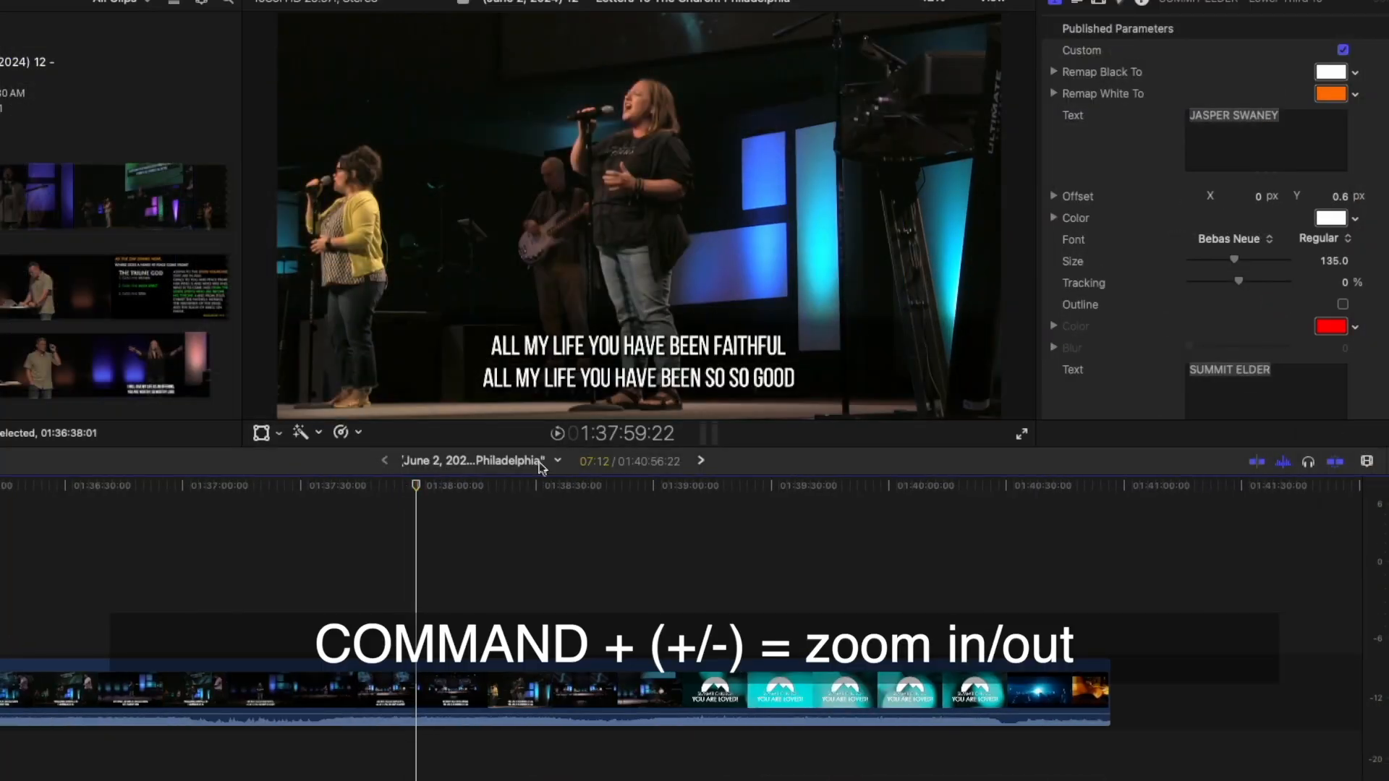
Locate the Summit Church end graphic in the closing section of the service.
click(627, 486)
key(space)
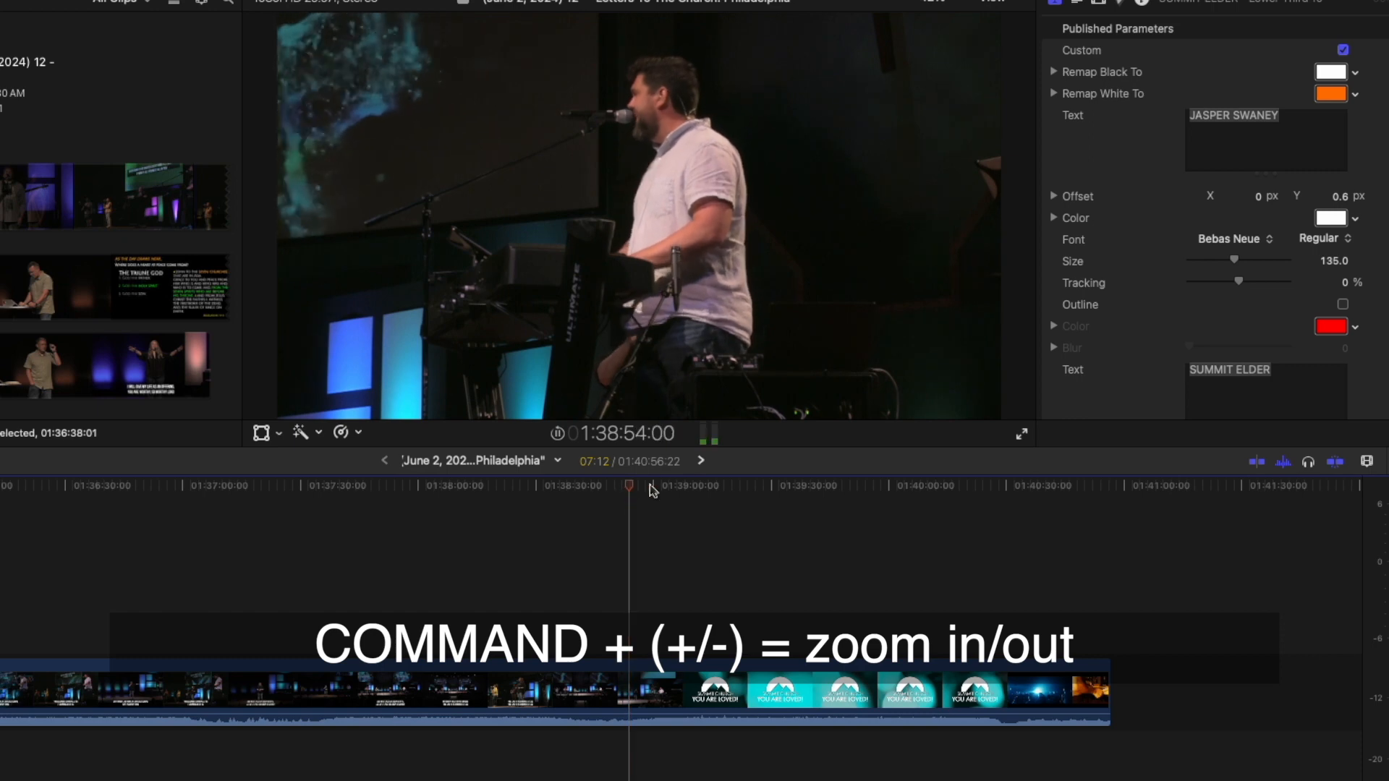
click(821, 485)
click(927, 486)
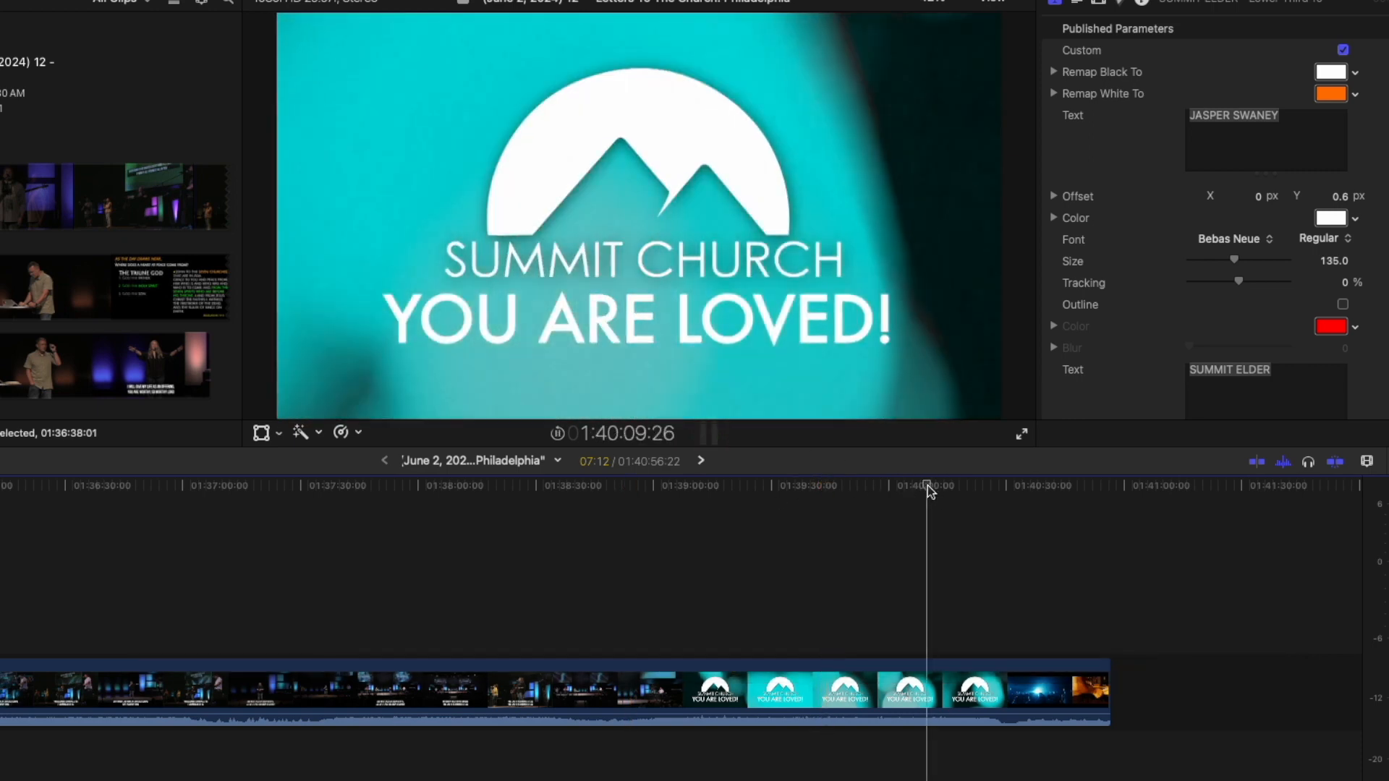
key(super+equal)
key(super+equal)
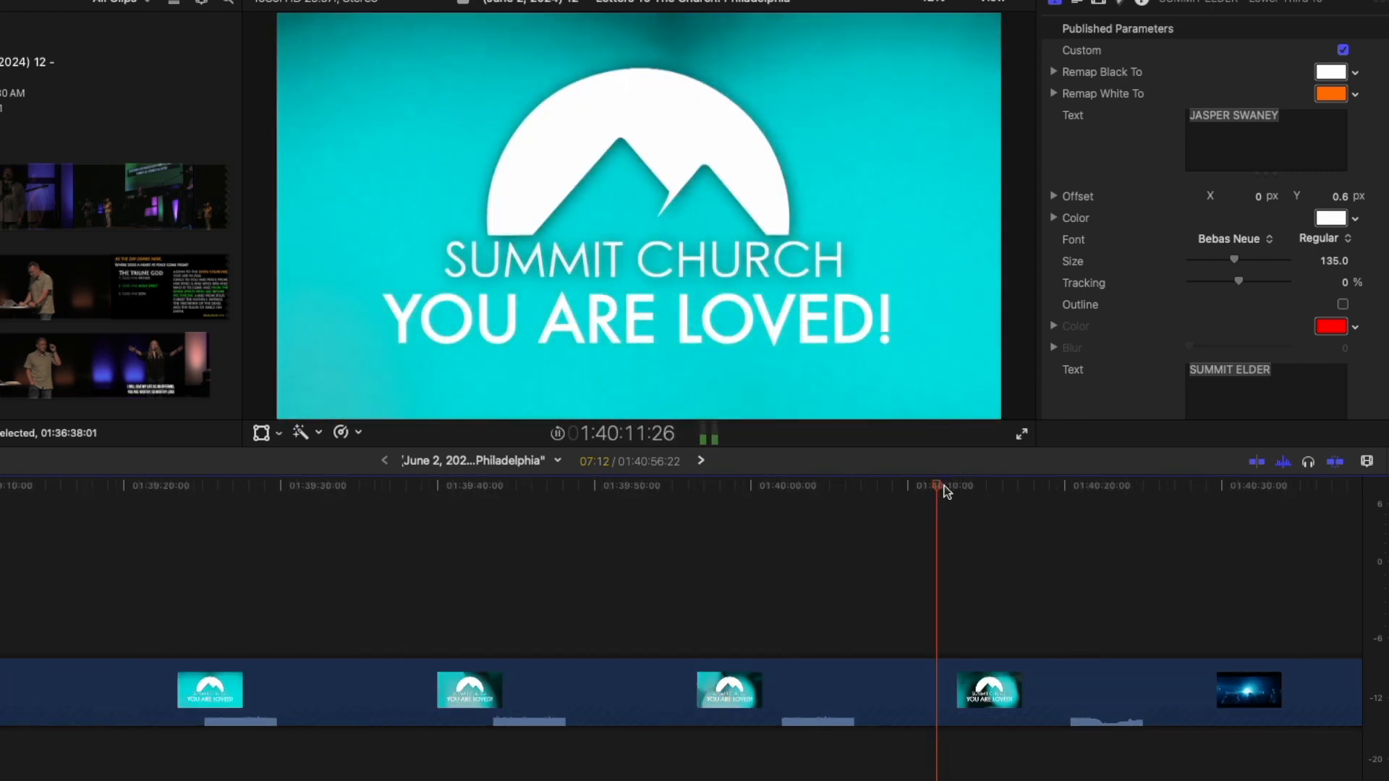
scroll(1008, 669, right, 3)
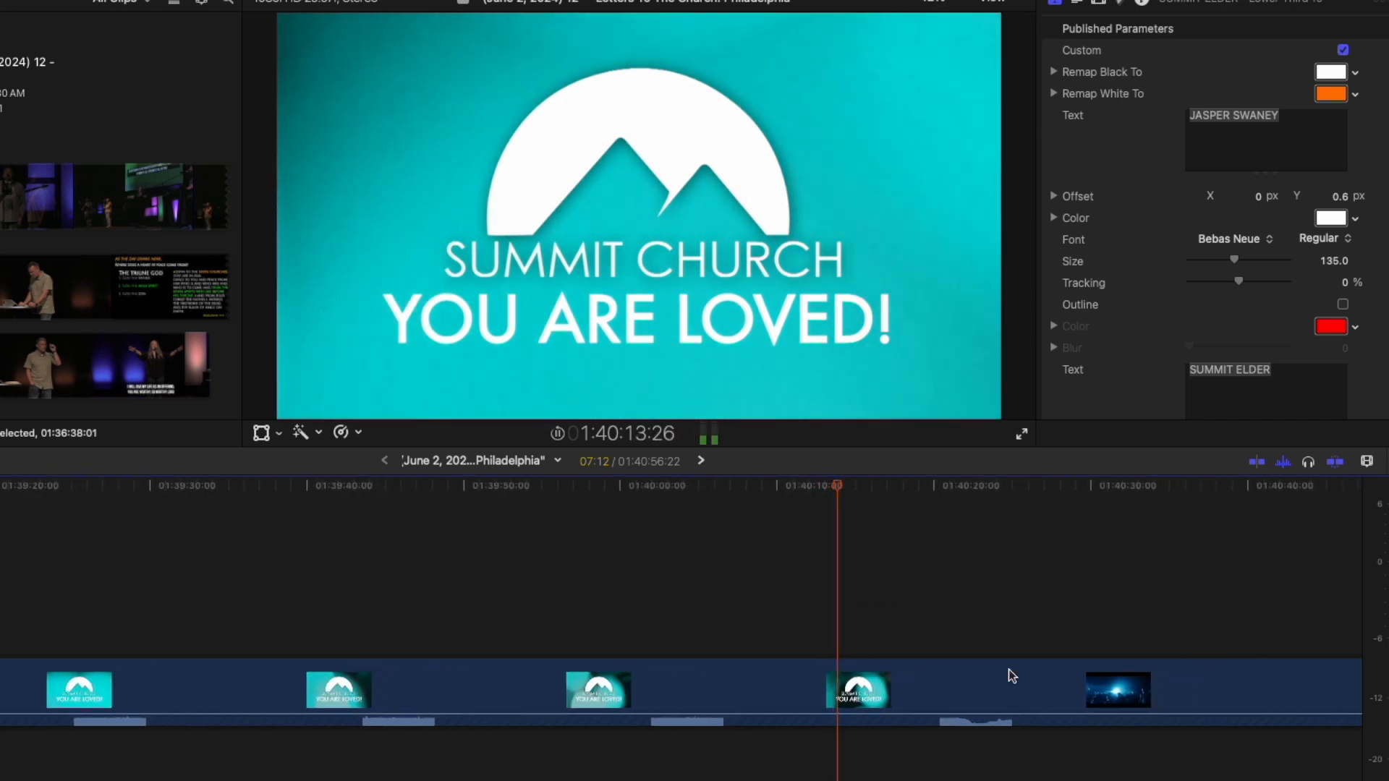
key(super+minus)
key(super+minus)
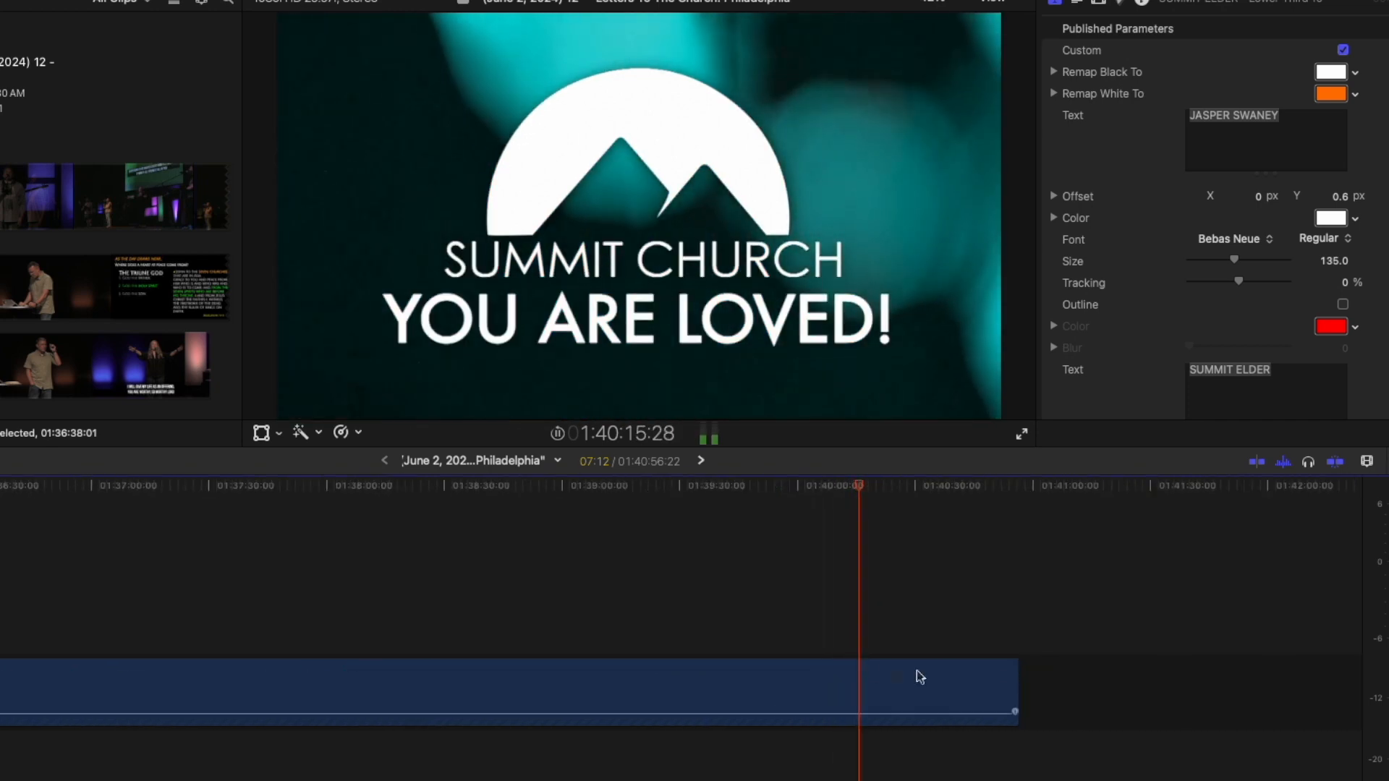
key(space)
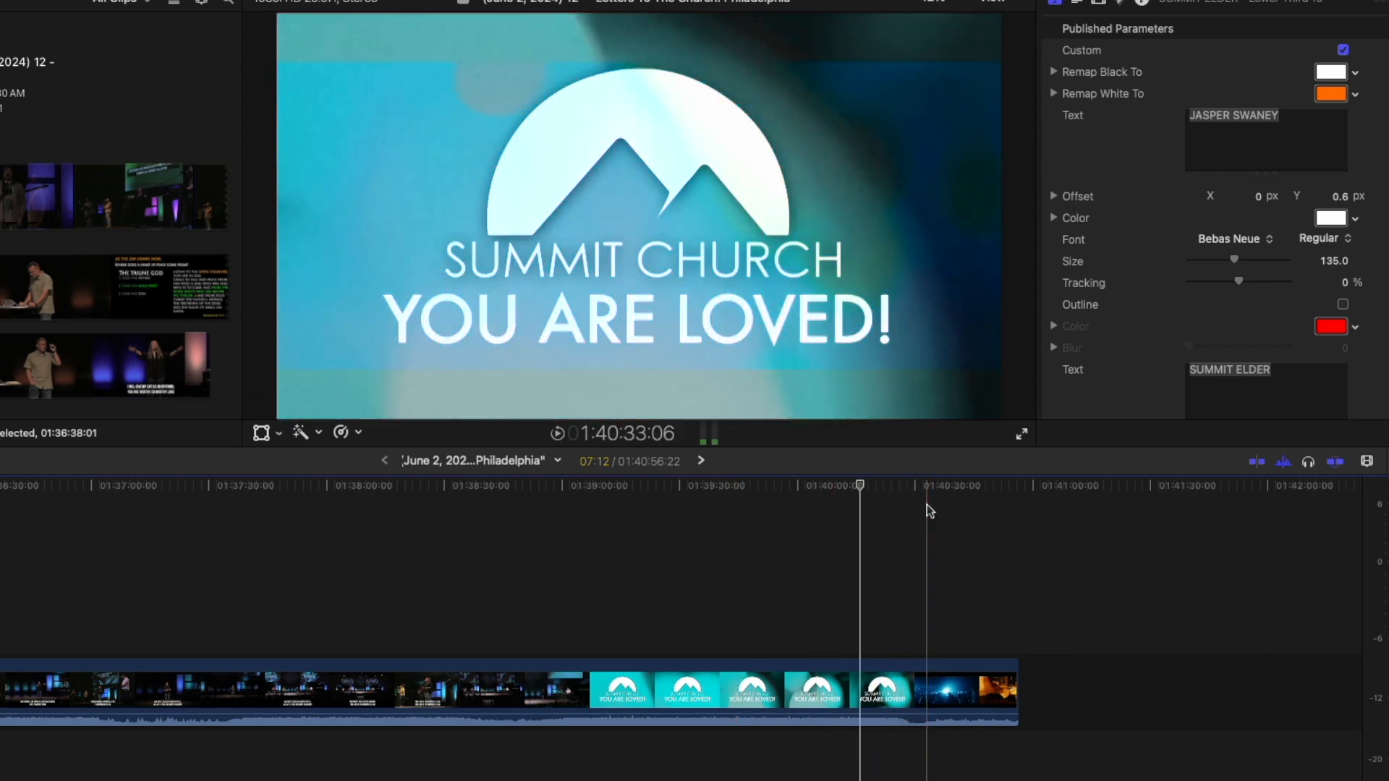
Find the frame just after the YOU ARE LOVED! title and blade the clip there.
click(905, 486)
key(space)
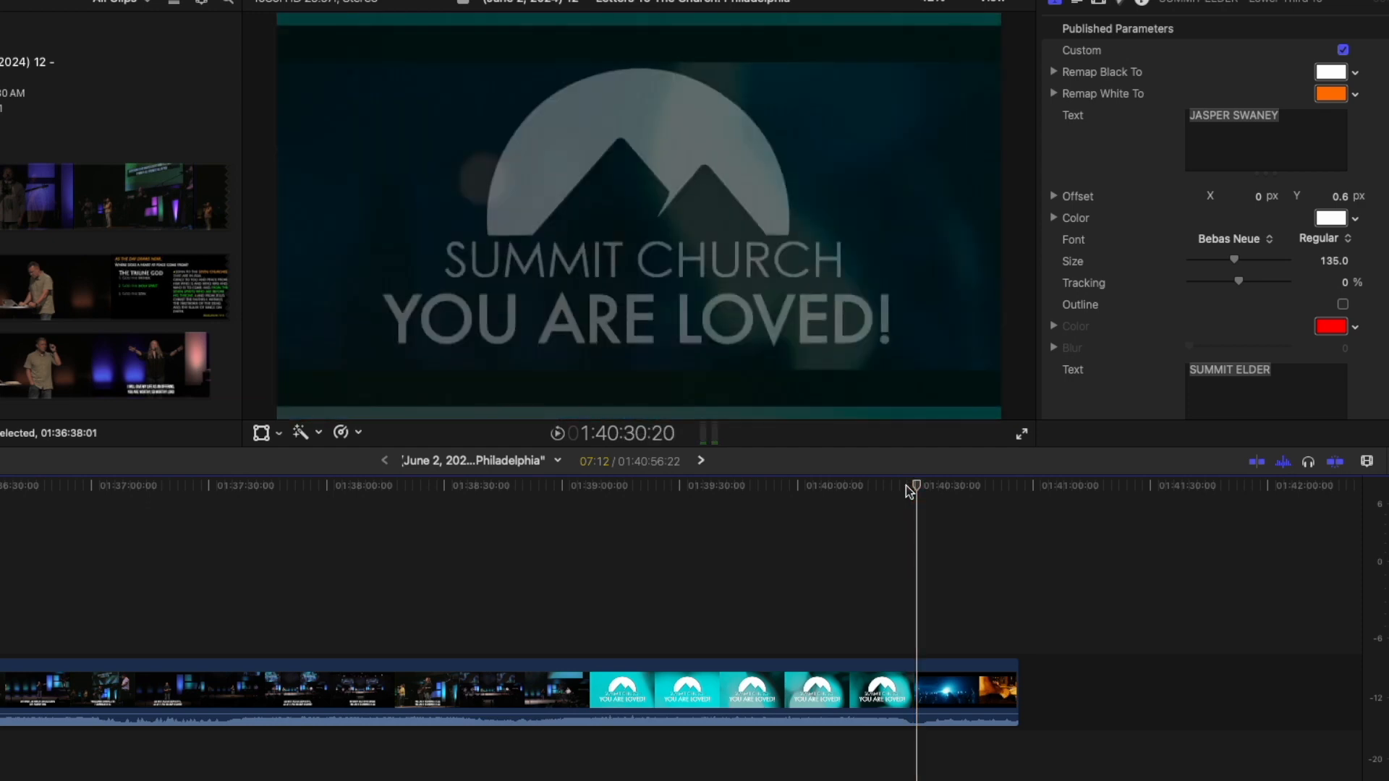
key(Left)
key(Left)
key(Left)
key(Left)
key(Left)
key(Left)
key(Left)
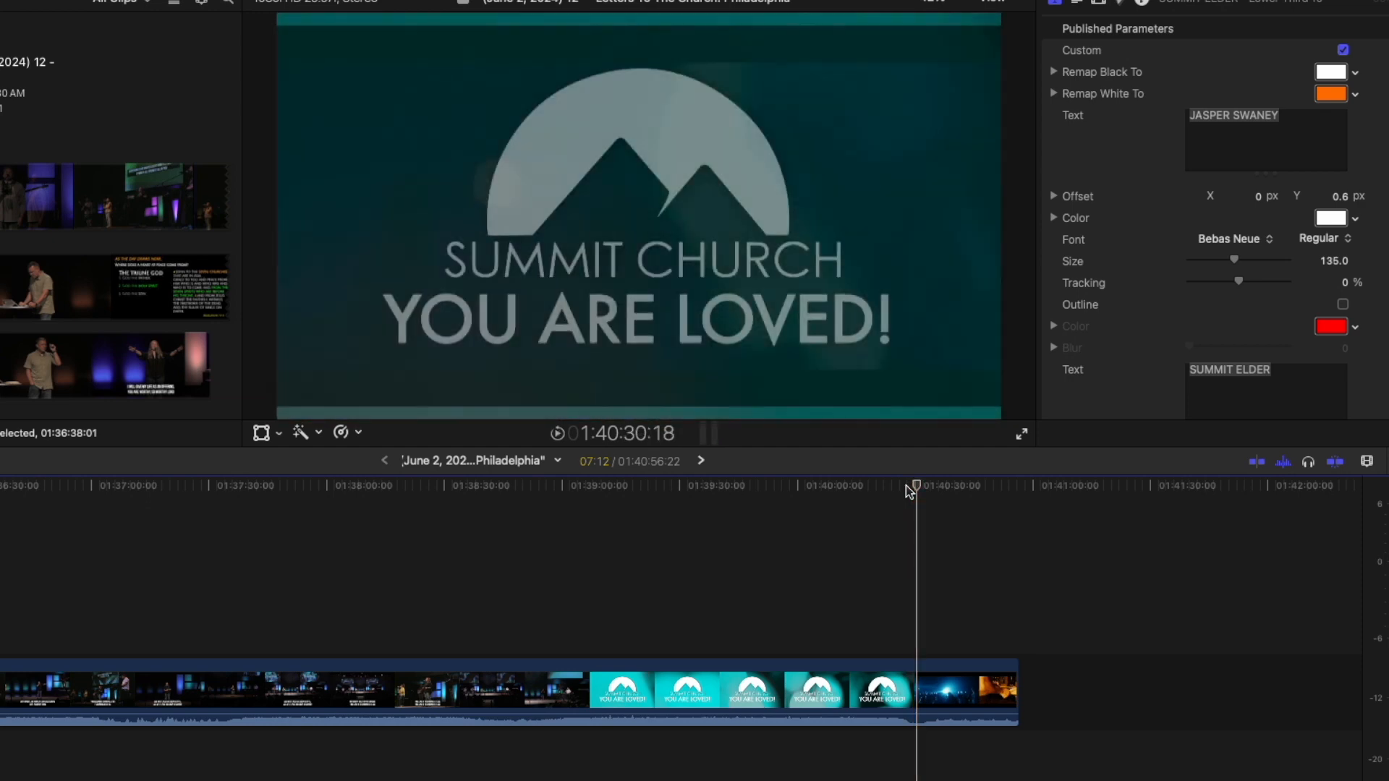
key(Left)
key(Left)
key(Right)
key(Right)
key(Right)
key(Right)
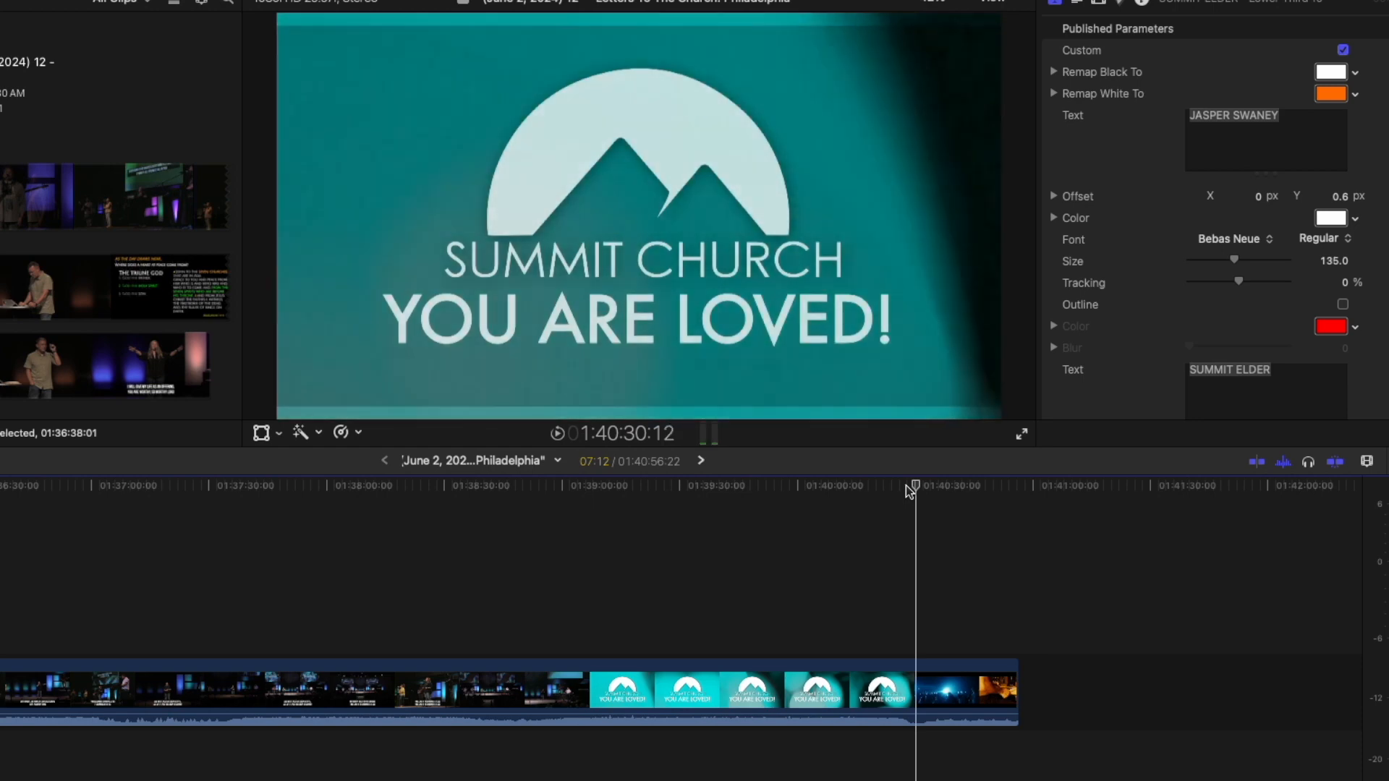
key(Left)
key(Left)
key(Left)
key(Left)
key(Left)
key(Left)
key(Left)
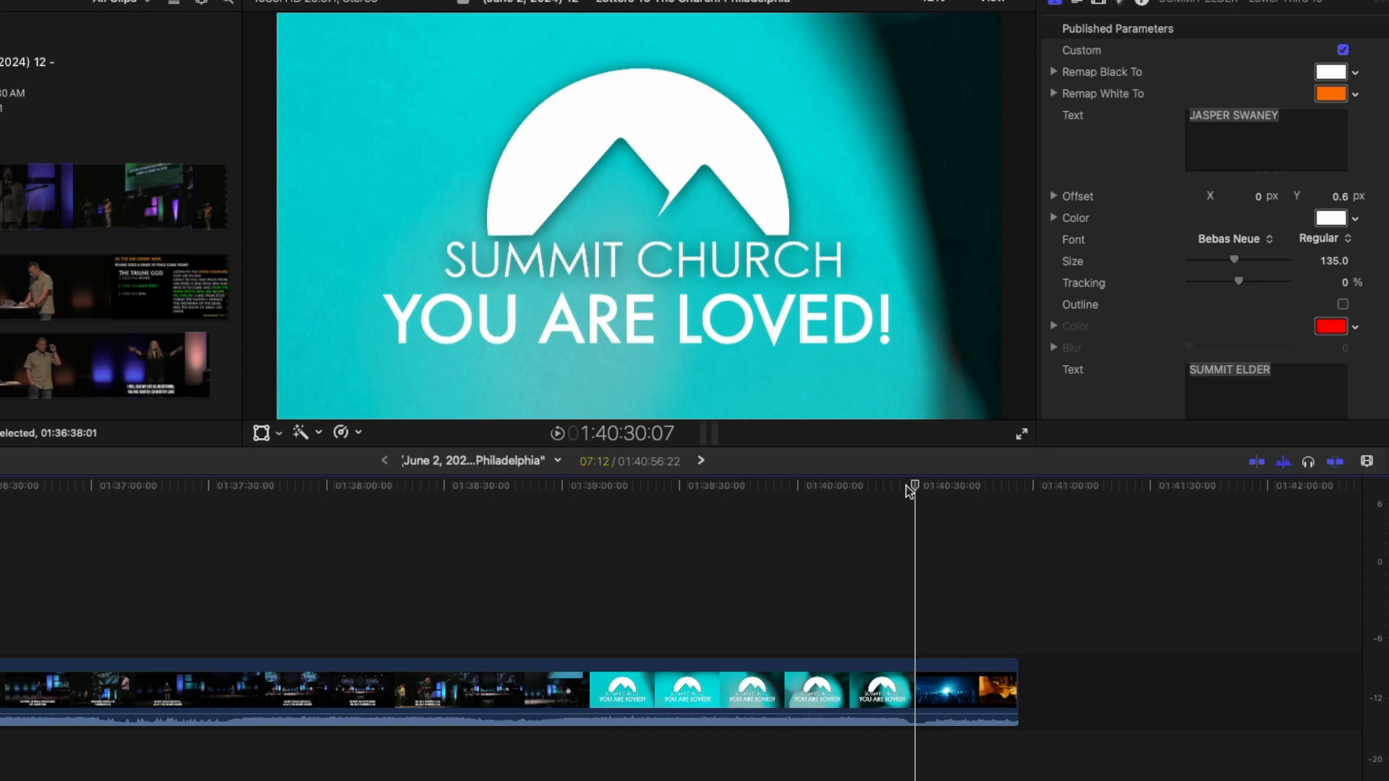
key(super+shift+b)
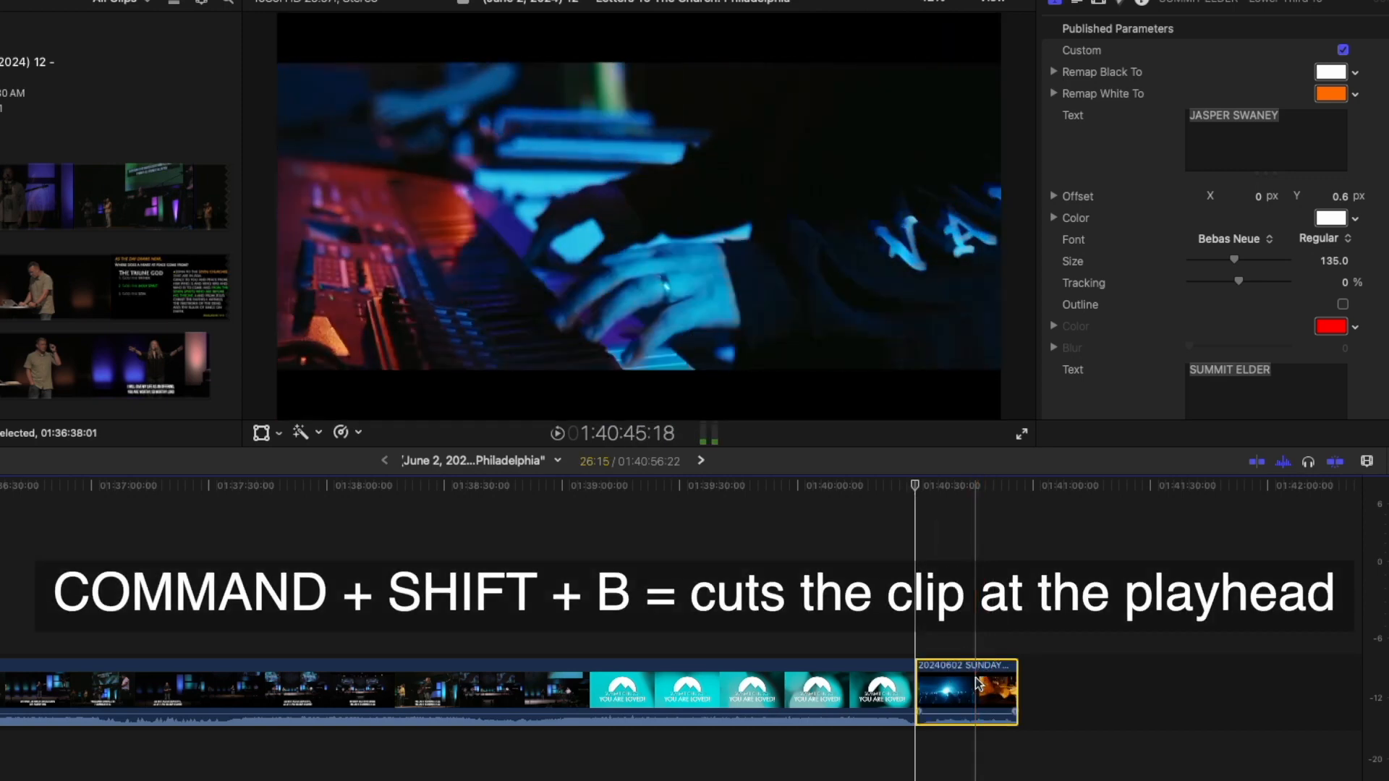
Delete the trailing piece and add an audio fade-out at the clip's end.
click(978, 684)
key(Delete)
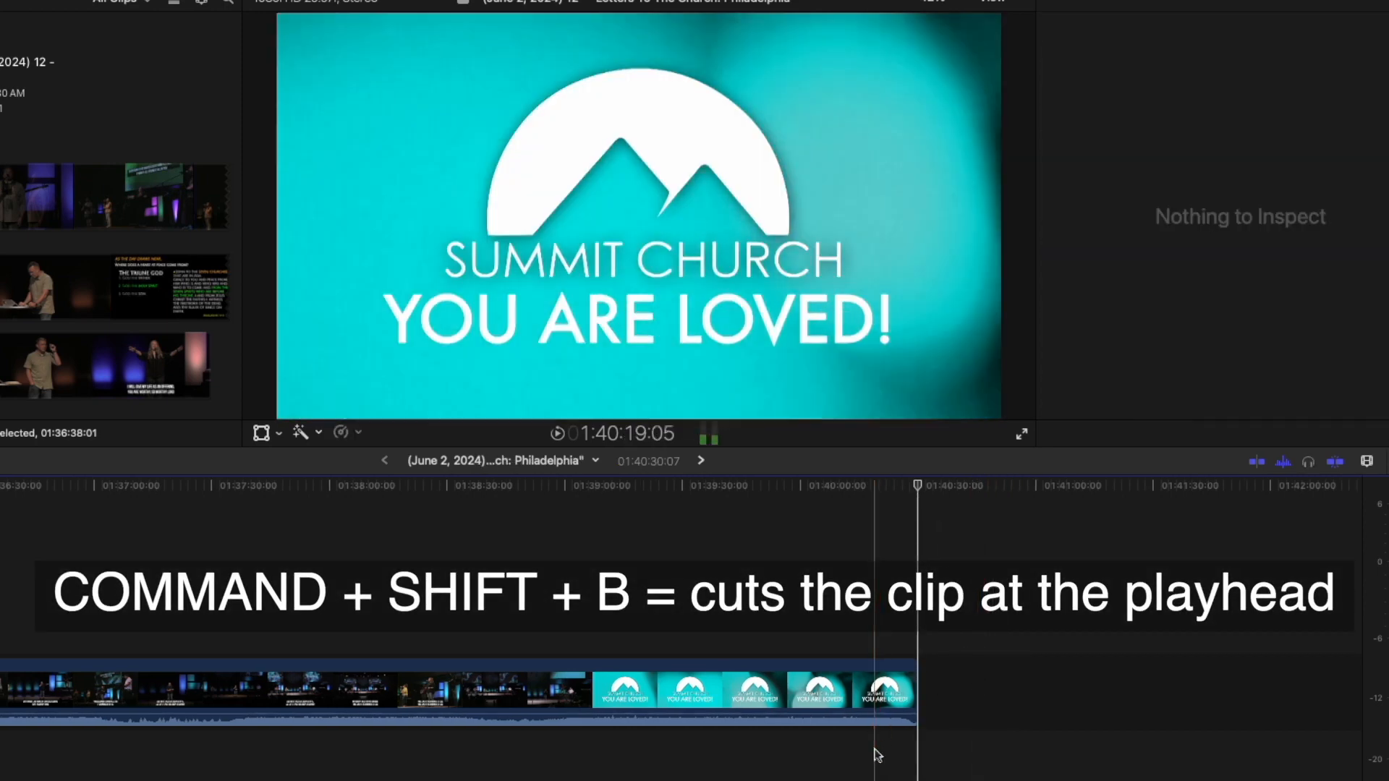
drag(914, 714, 876, 716)
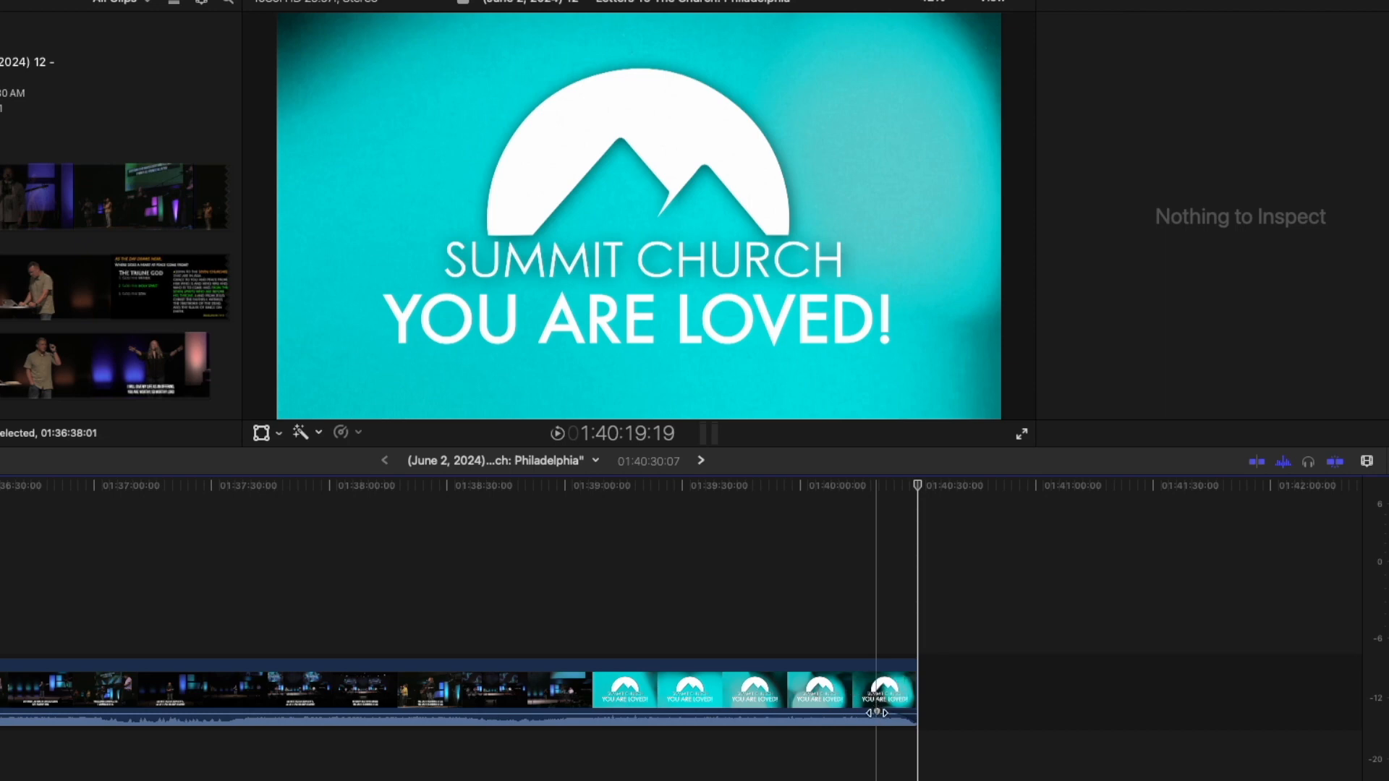
key(space)
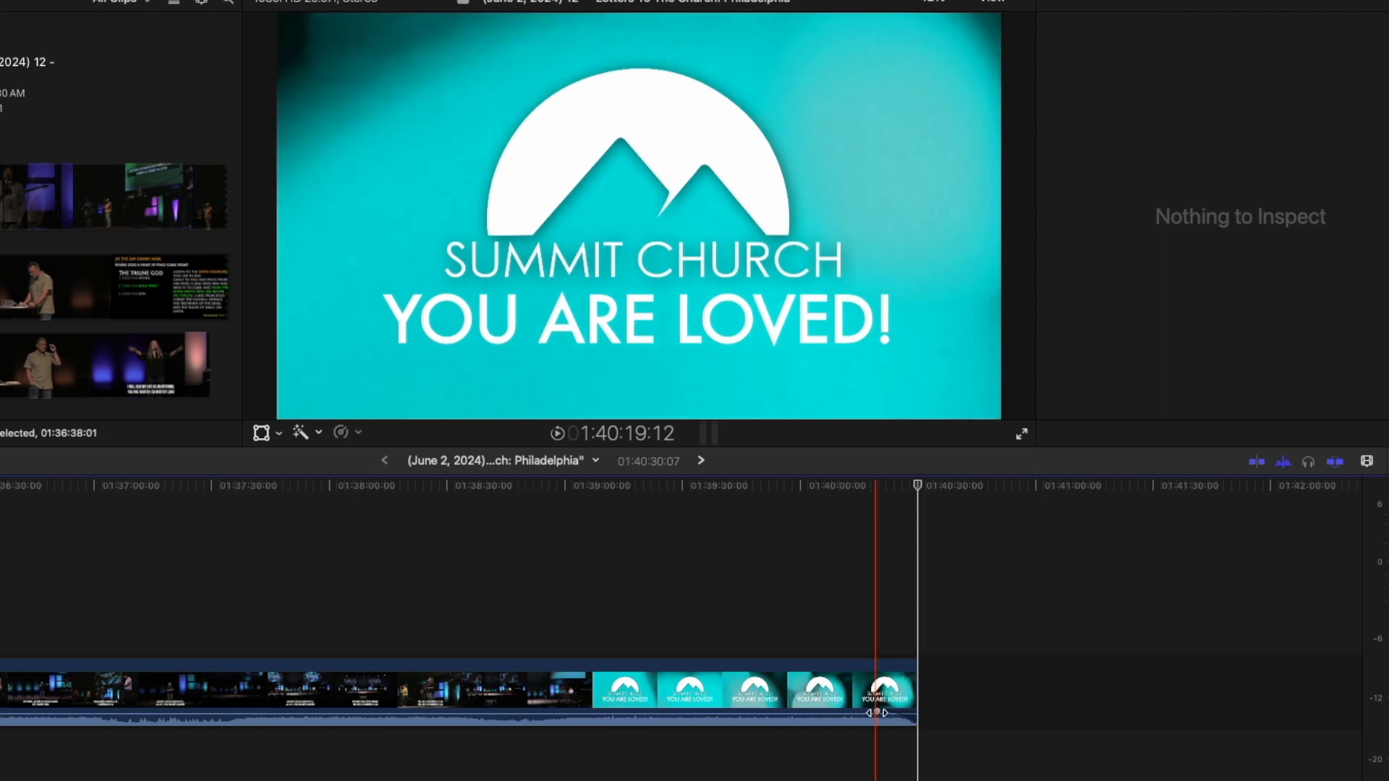
Make the audio fade an S-curve and replay the ending to check it.
right_click(877, 714)
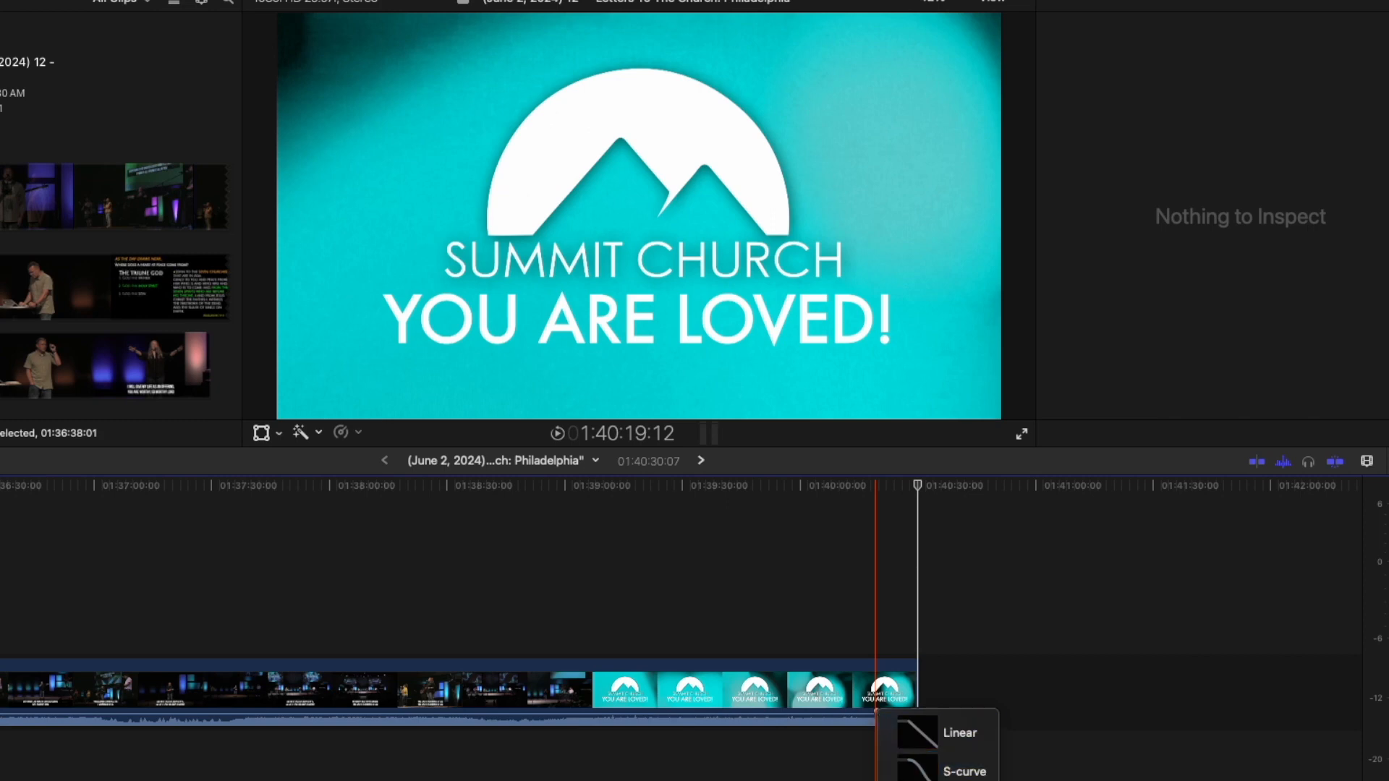
click(917, 768)
click(880, 496)
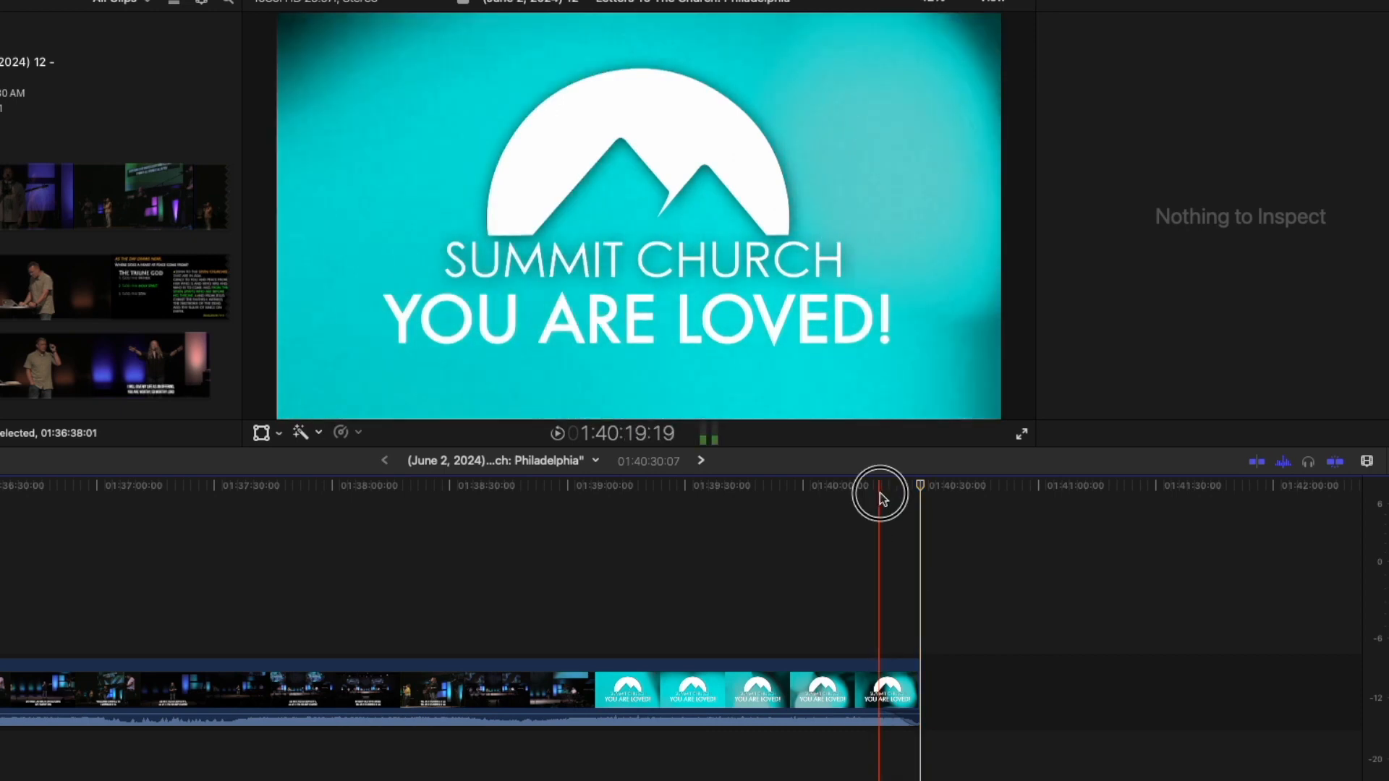
key(space)
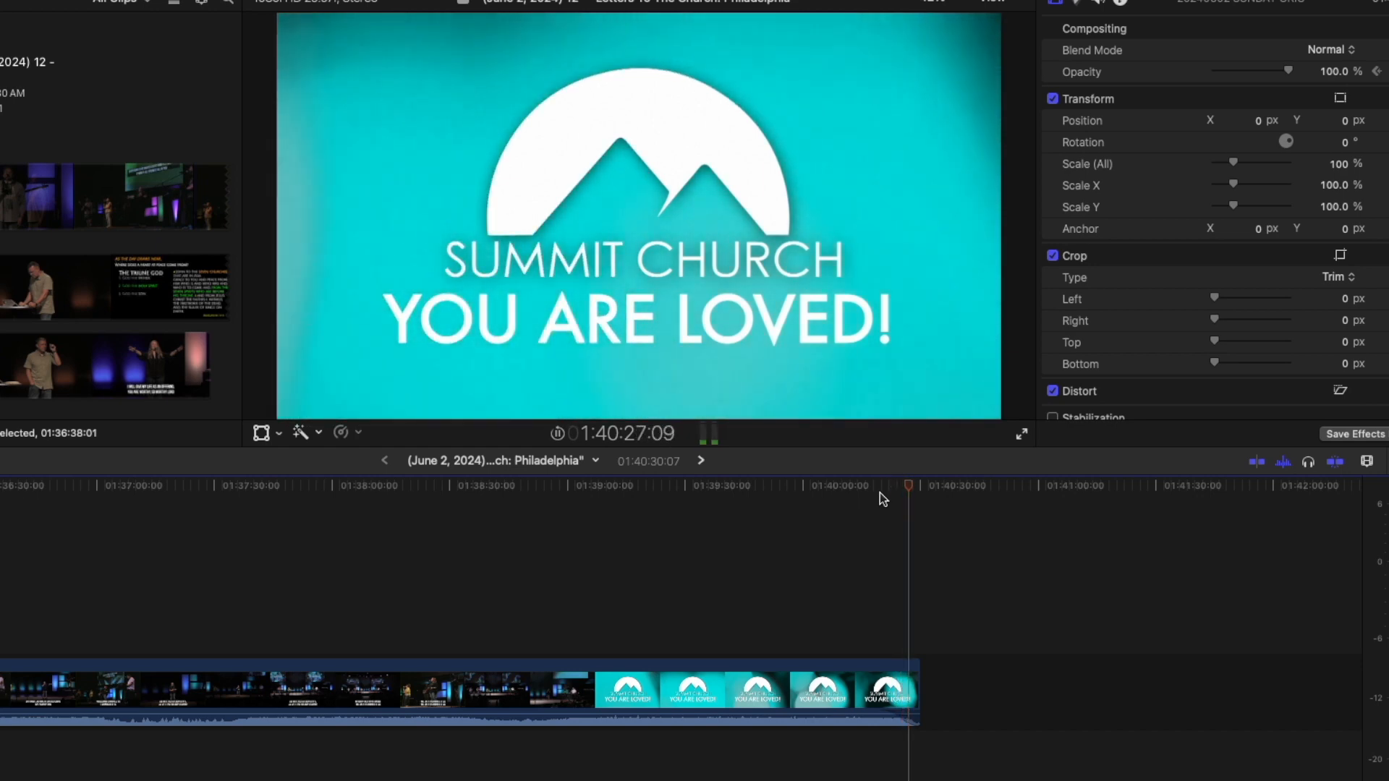
Add two opacity keyframes near the service clip's end and drop the last one to 0%.
click(900, 679)
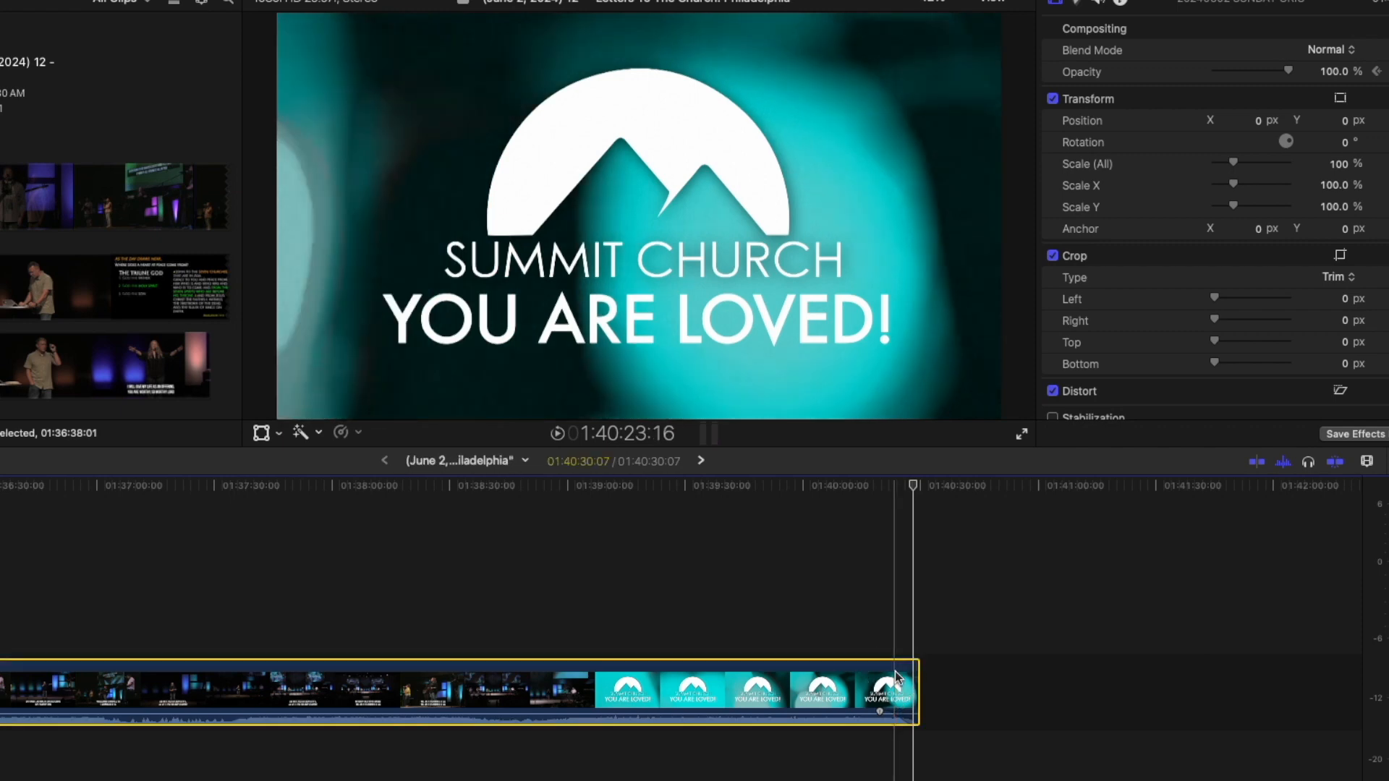
key(ctrl+v)
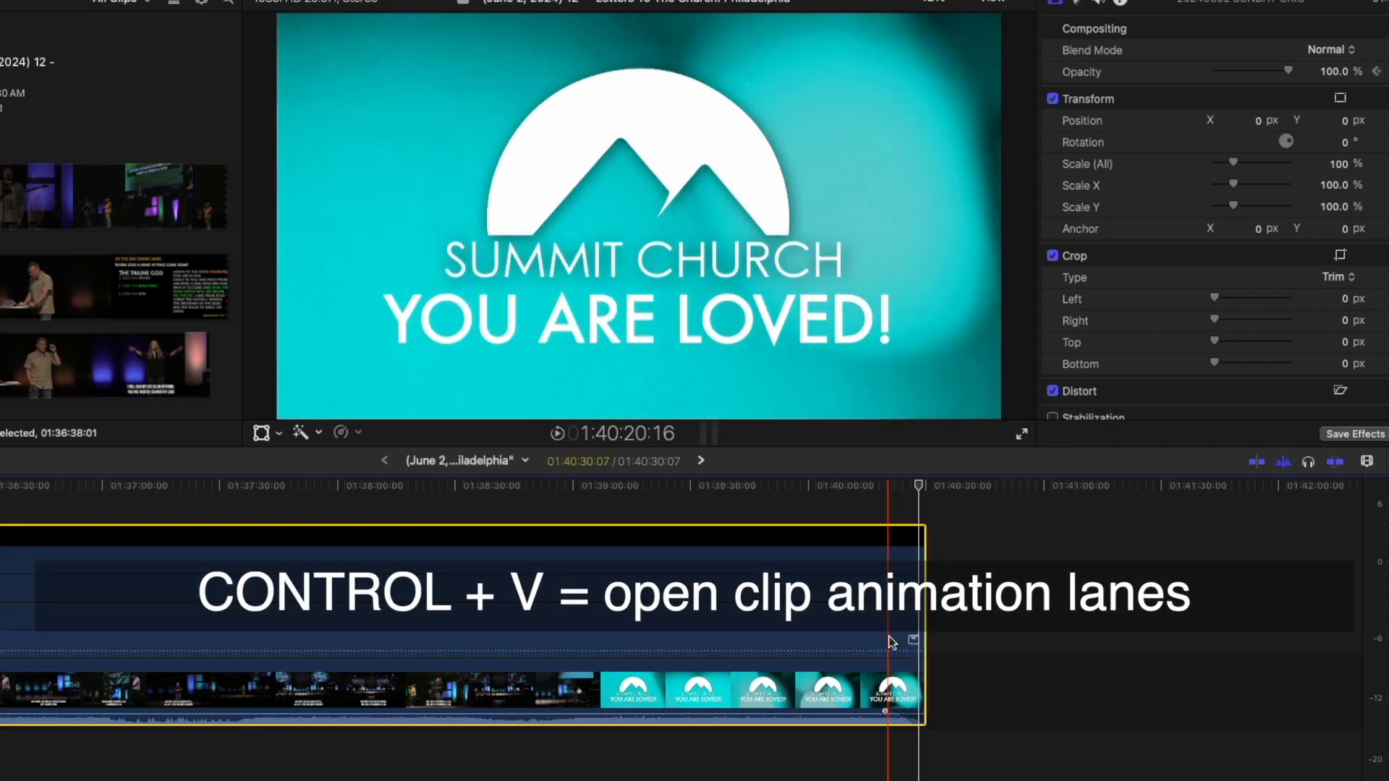
double_click(889, 637)
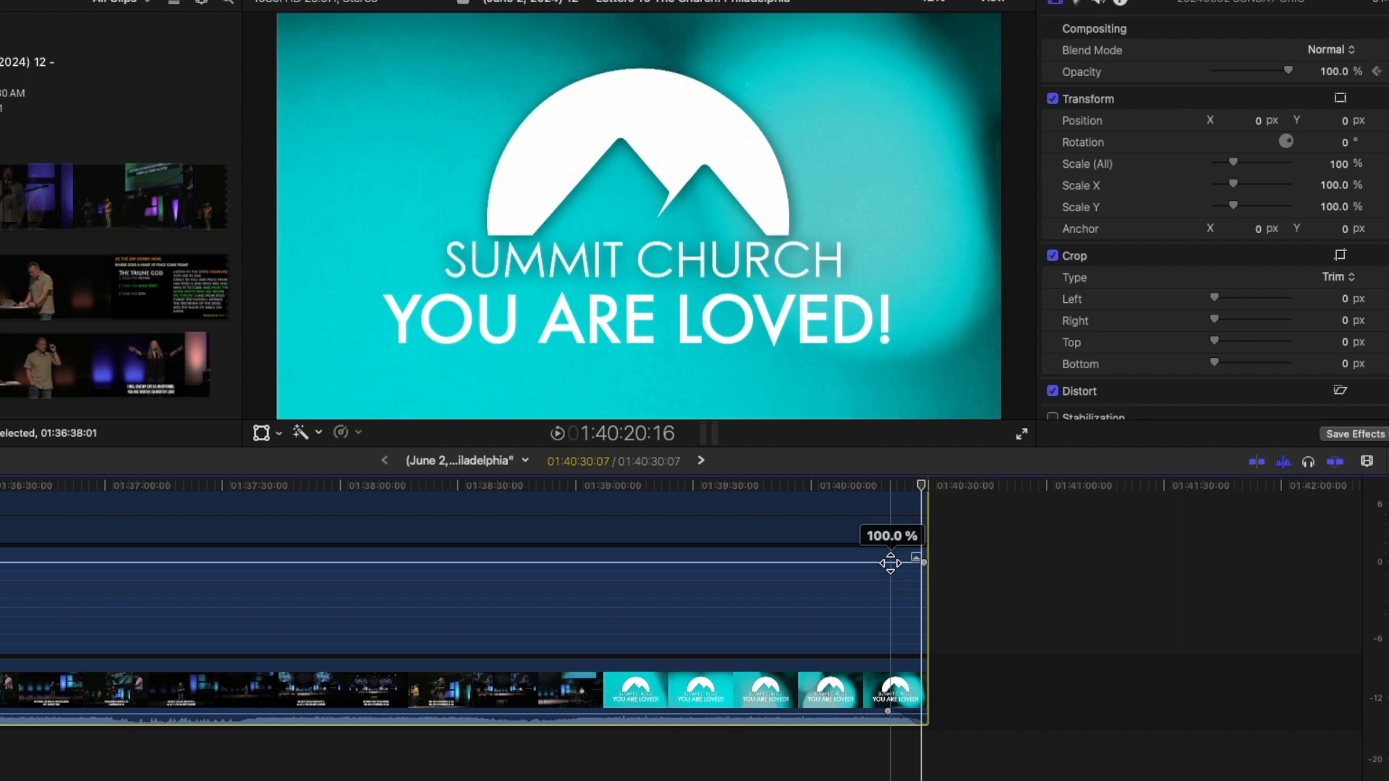
alt+click(891, 562)
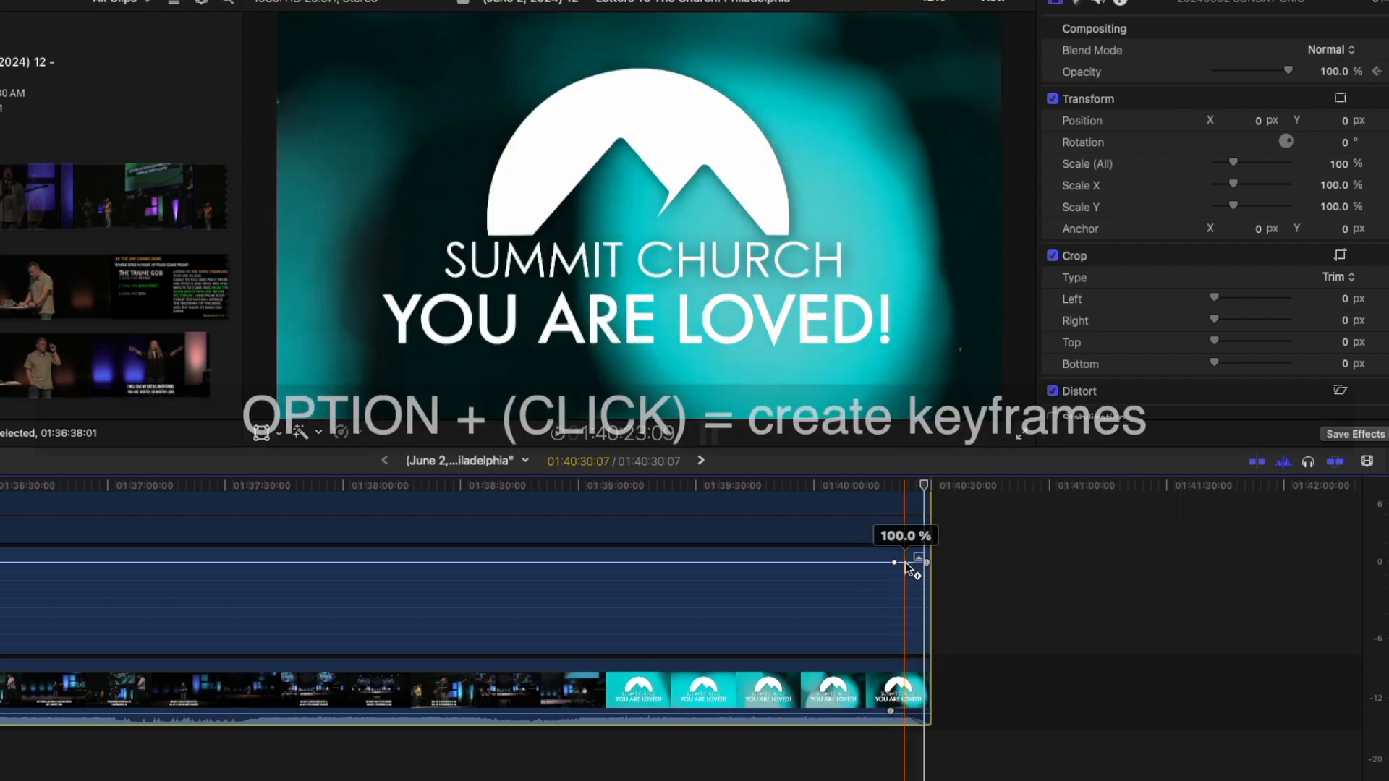
alt+click(909, 563)
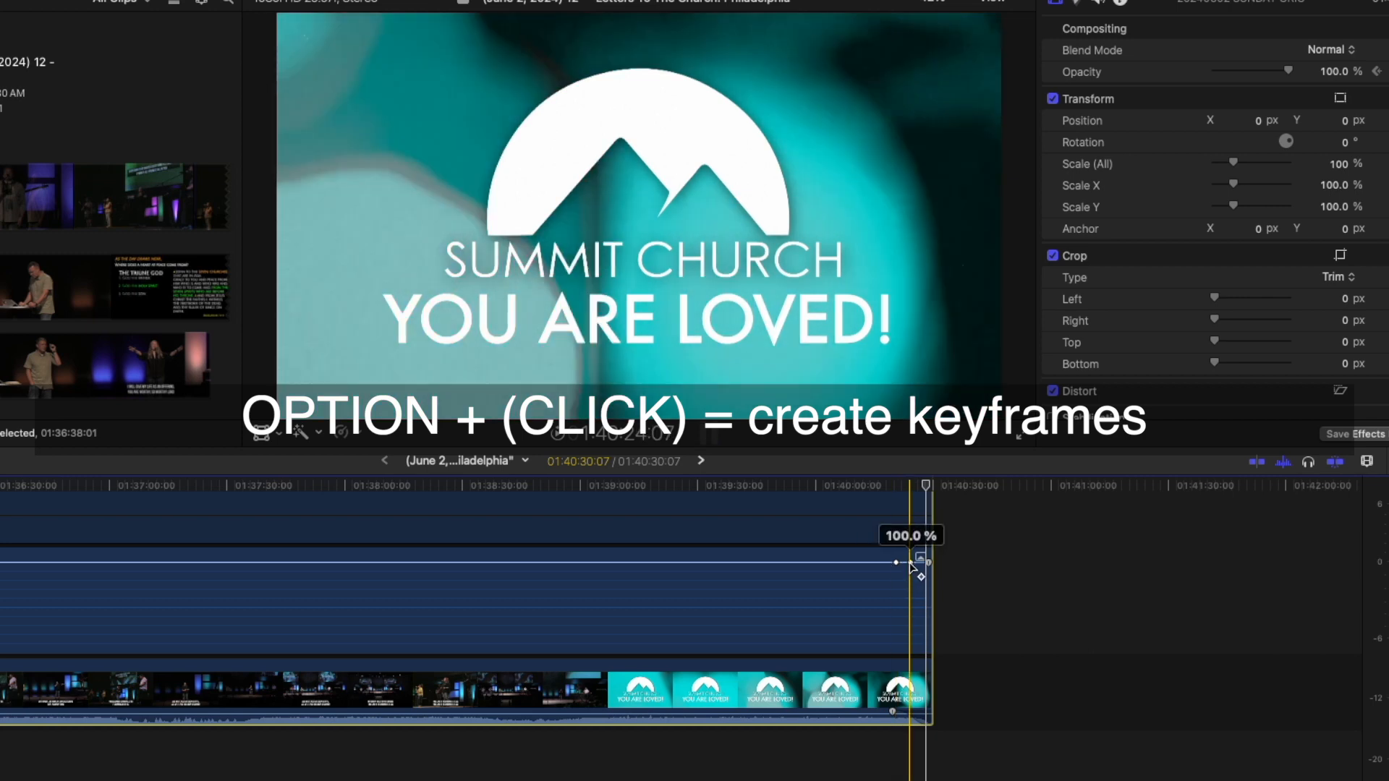
drag(910, 564, 929, 652)
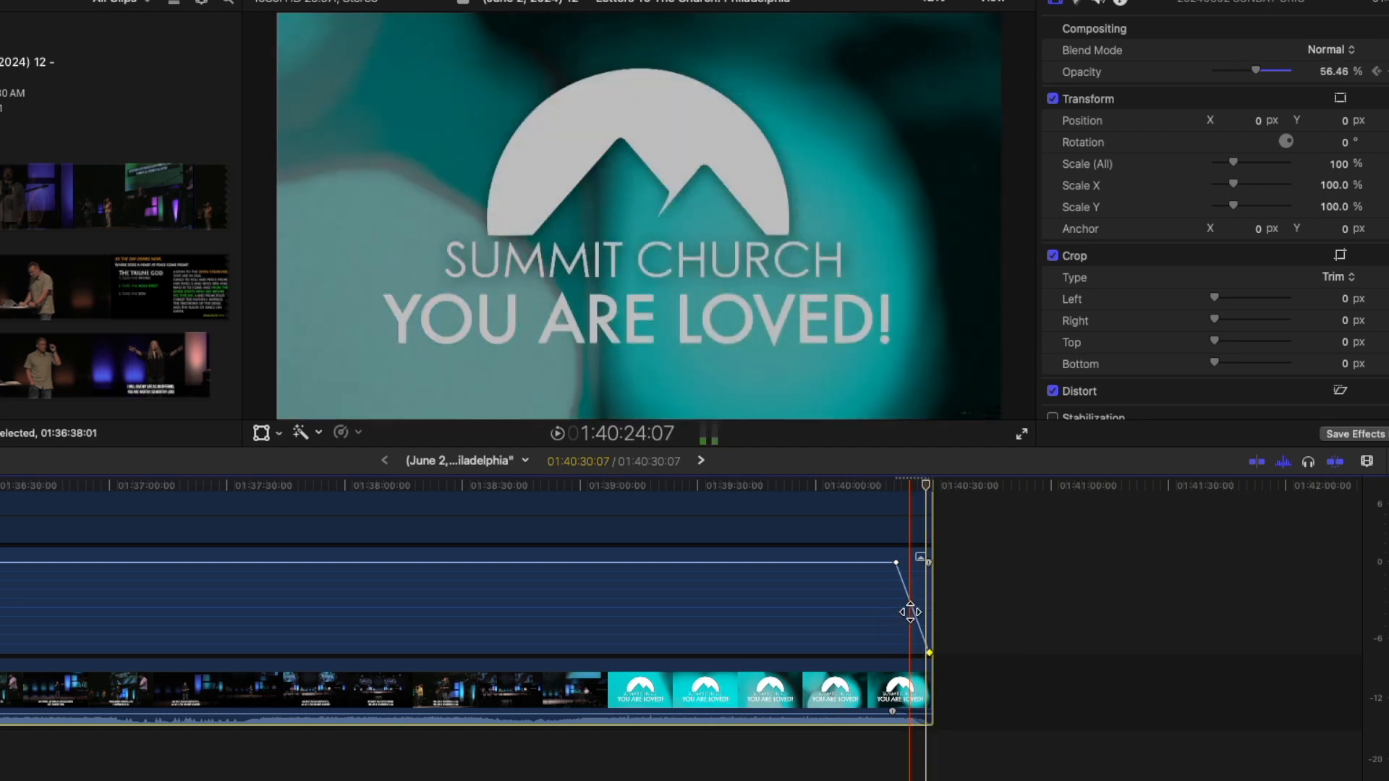
Ease the opacity fade-out curve and play from just before it to preview.
right_click(909, 610)
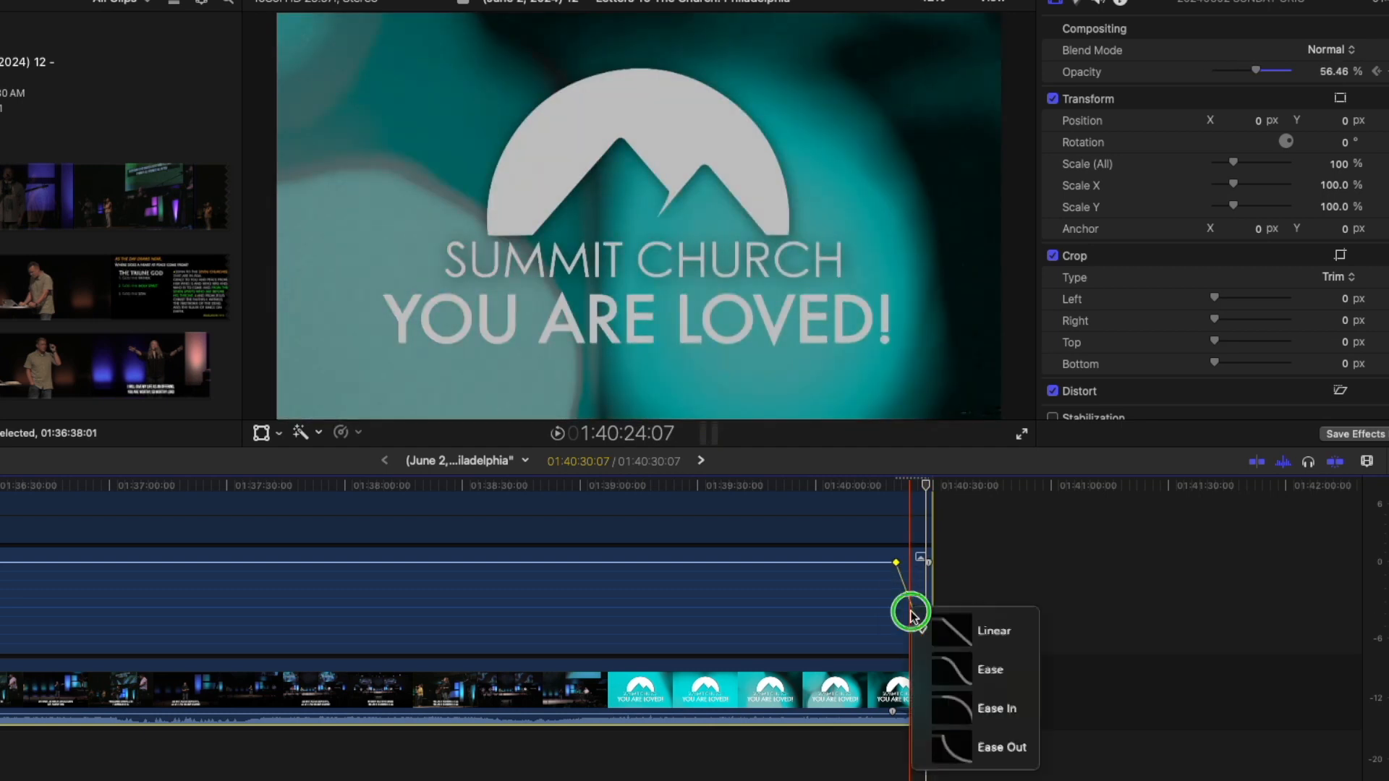
click(934, 661)
click(880, 486)
key(space)
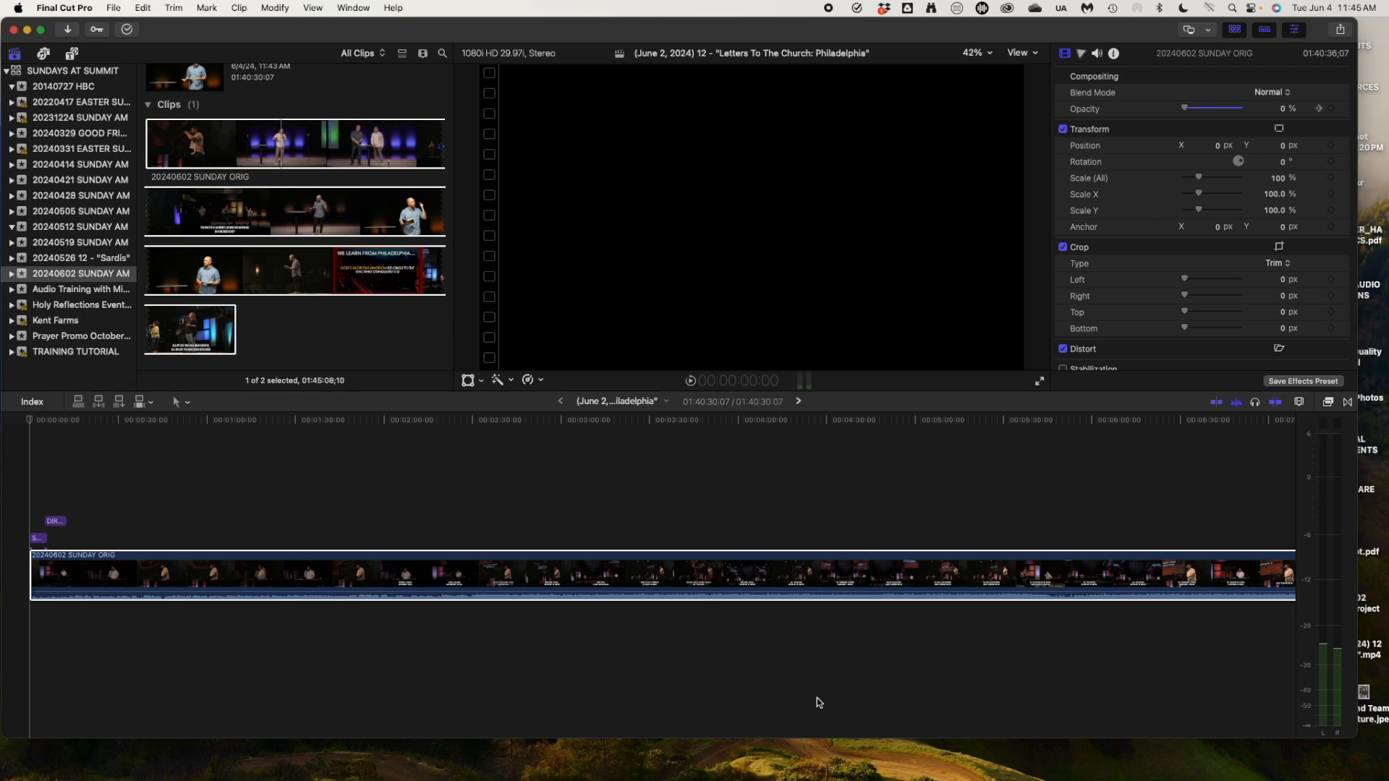
click(812, 575)
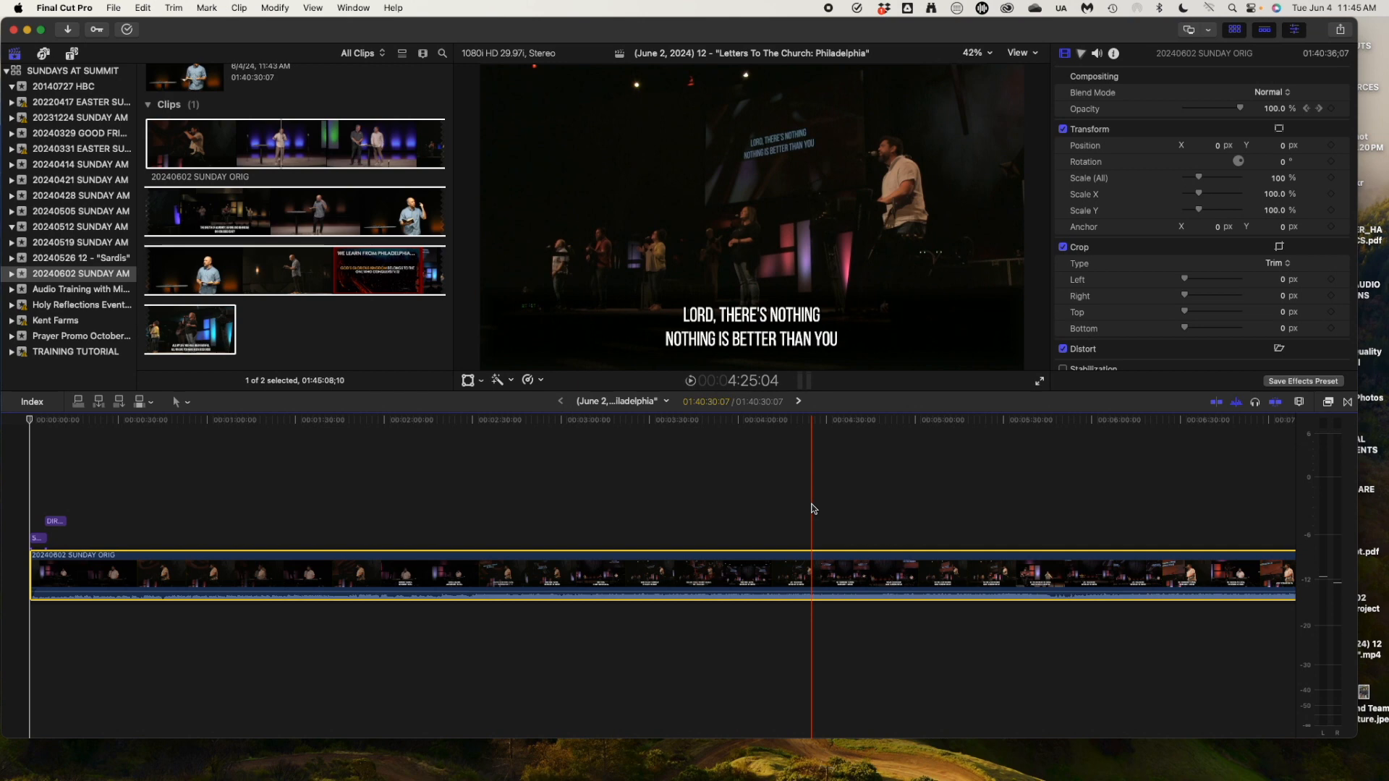
click(800, 575)
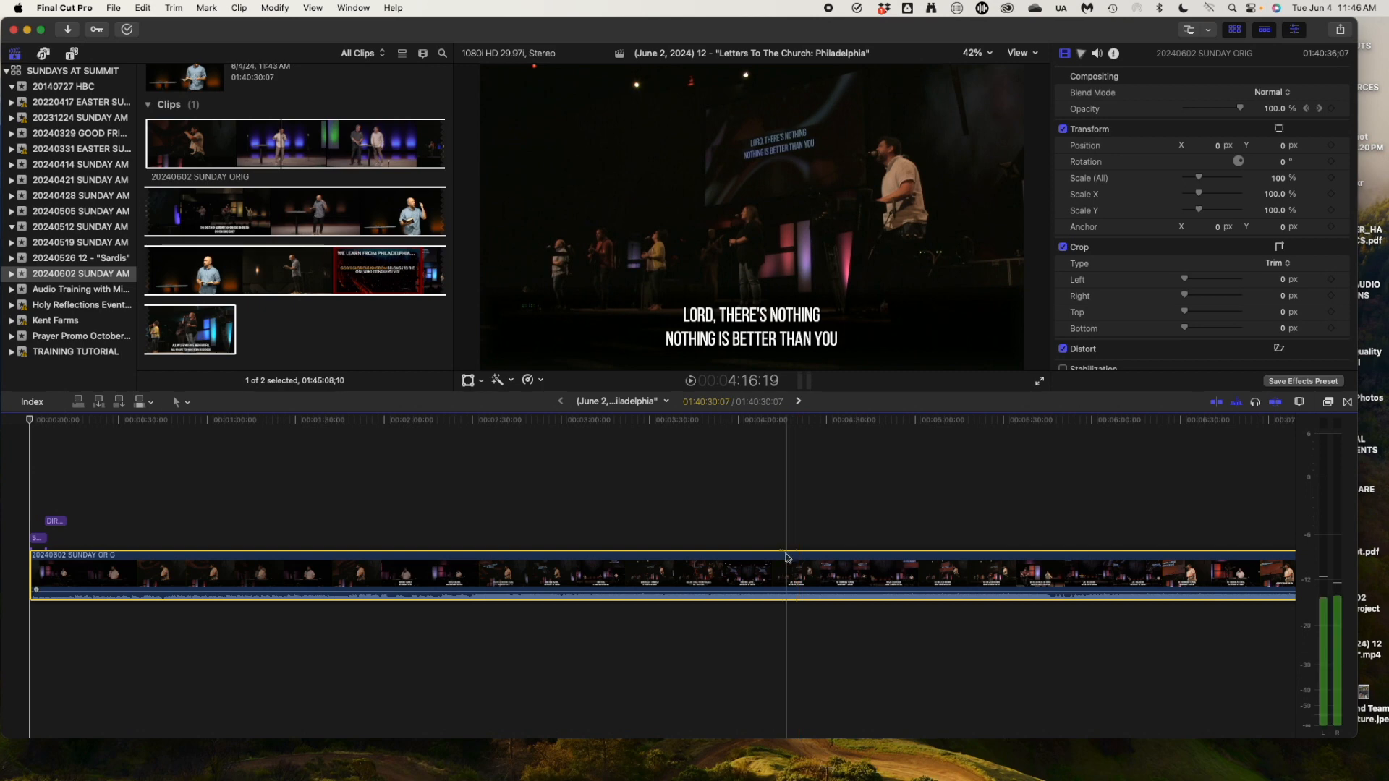
click(628, 424)
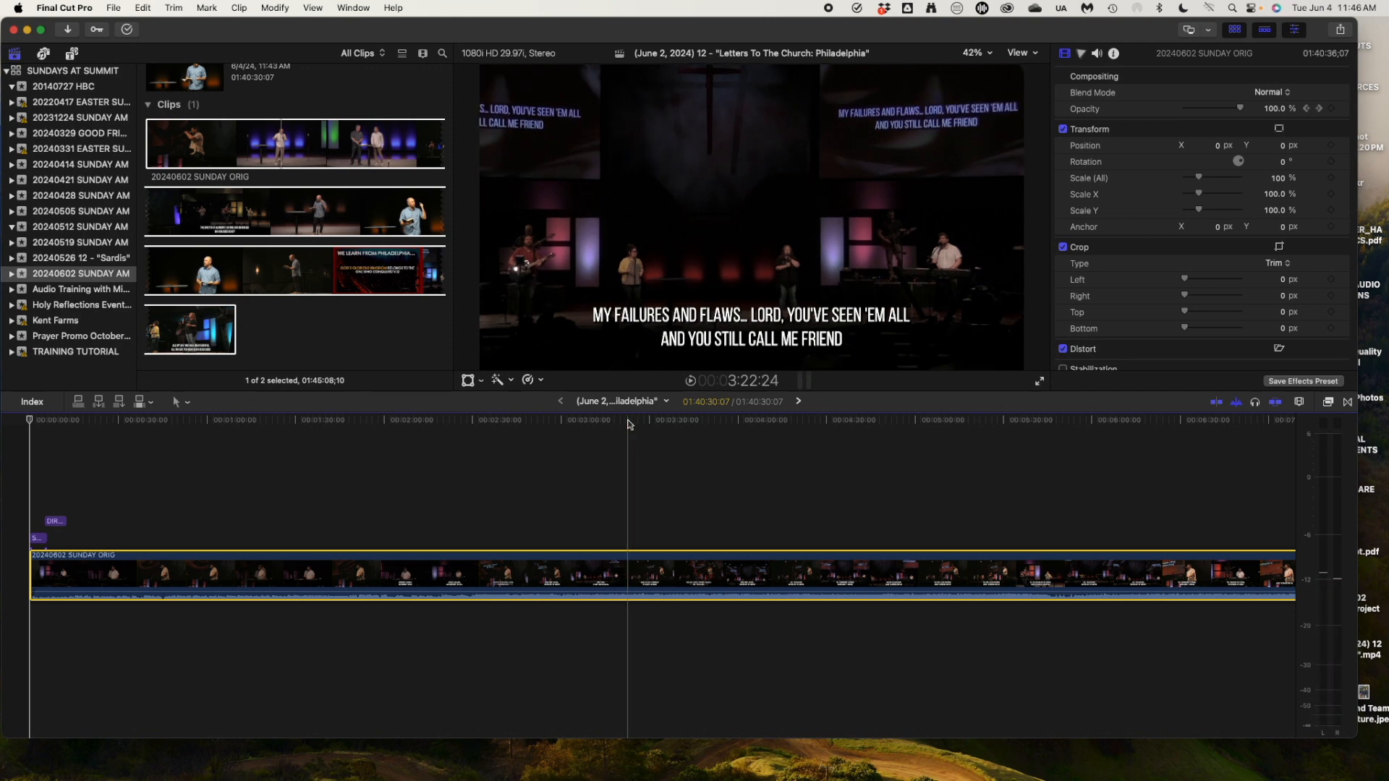
key(space)
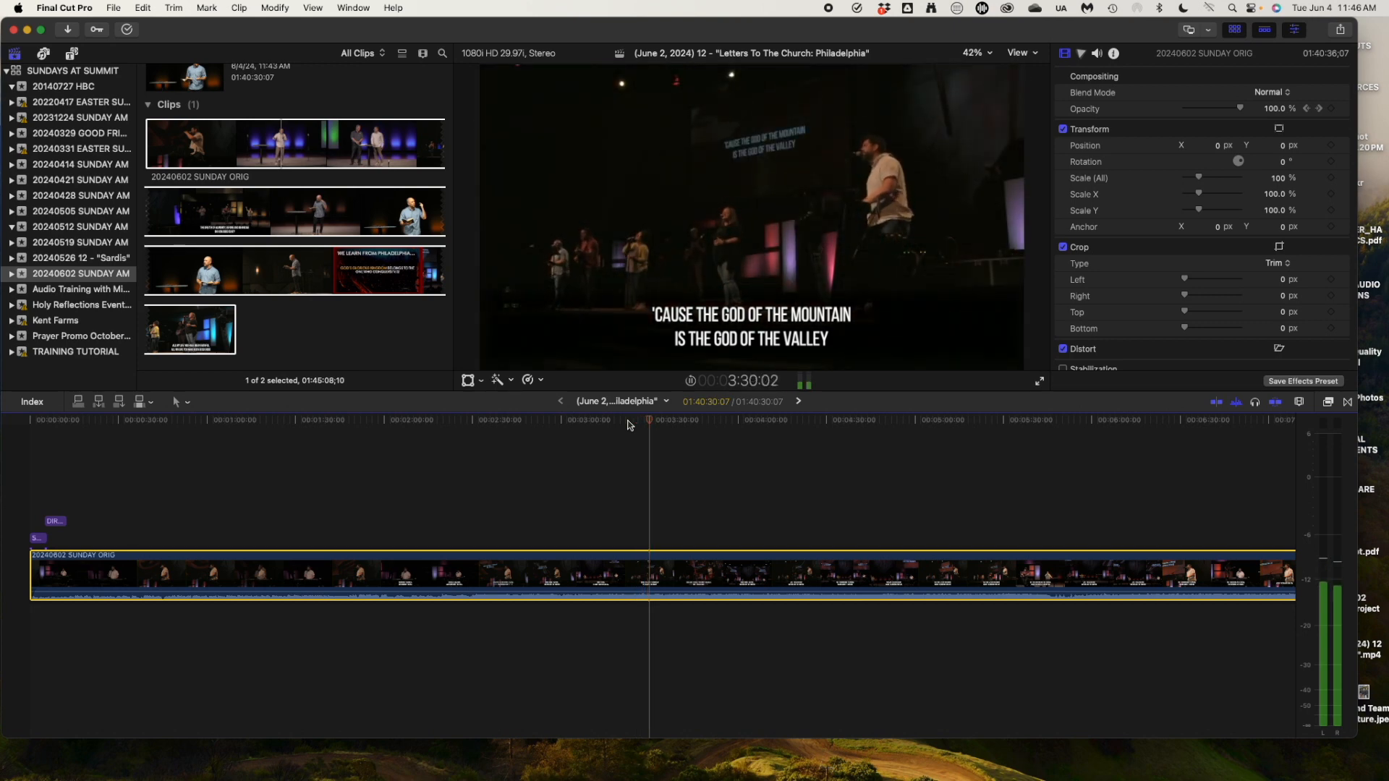
key(space)
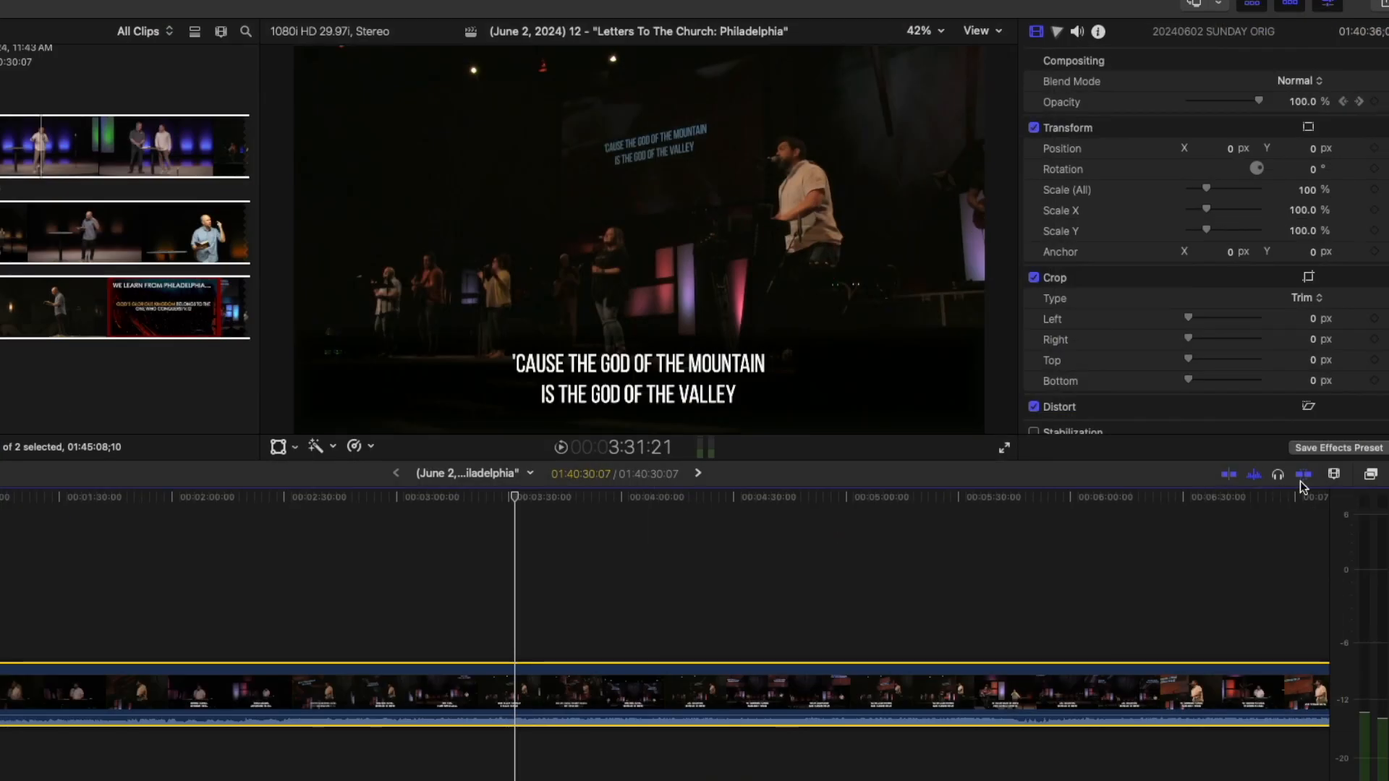
Bring up the Effects browser beside the timeline.
click(1335, 475)
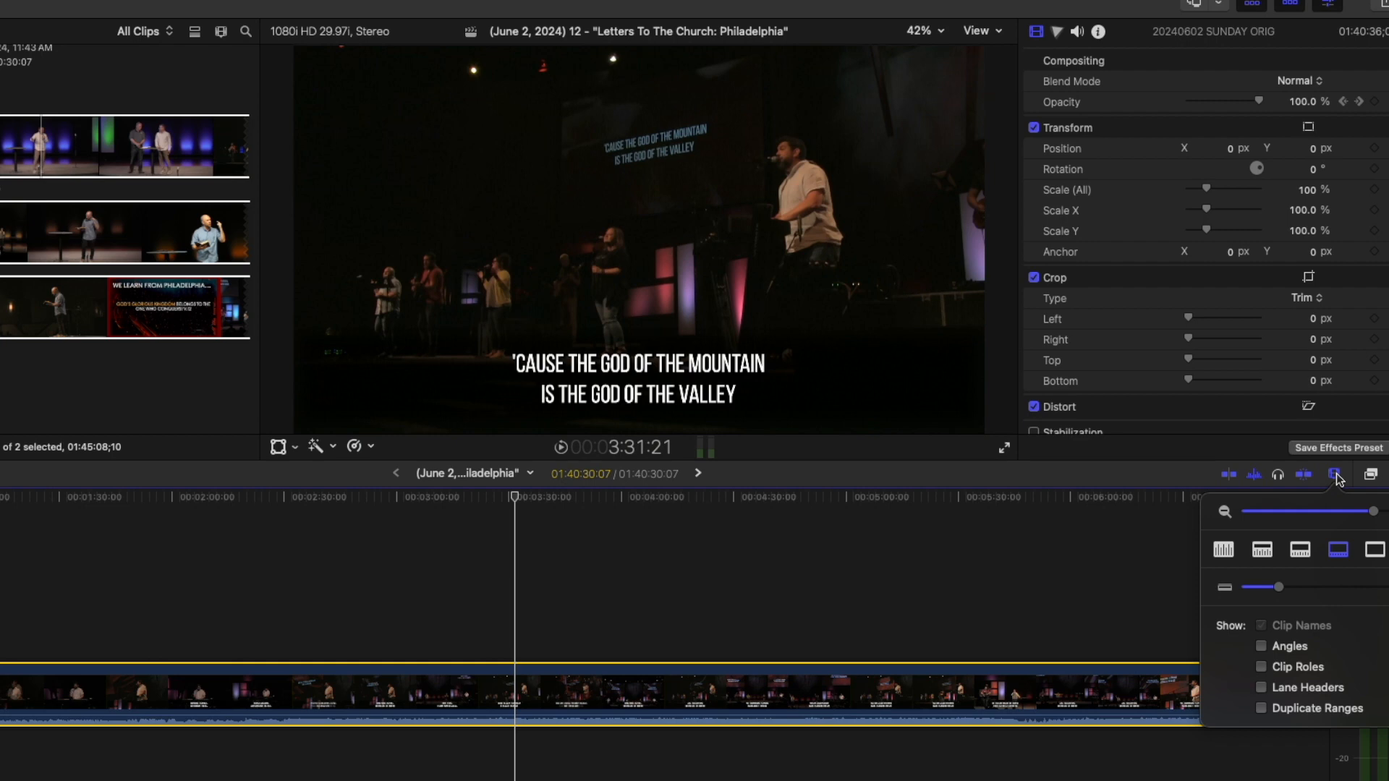
click(1337, 474)
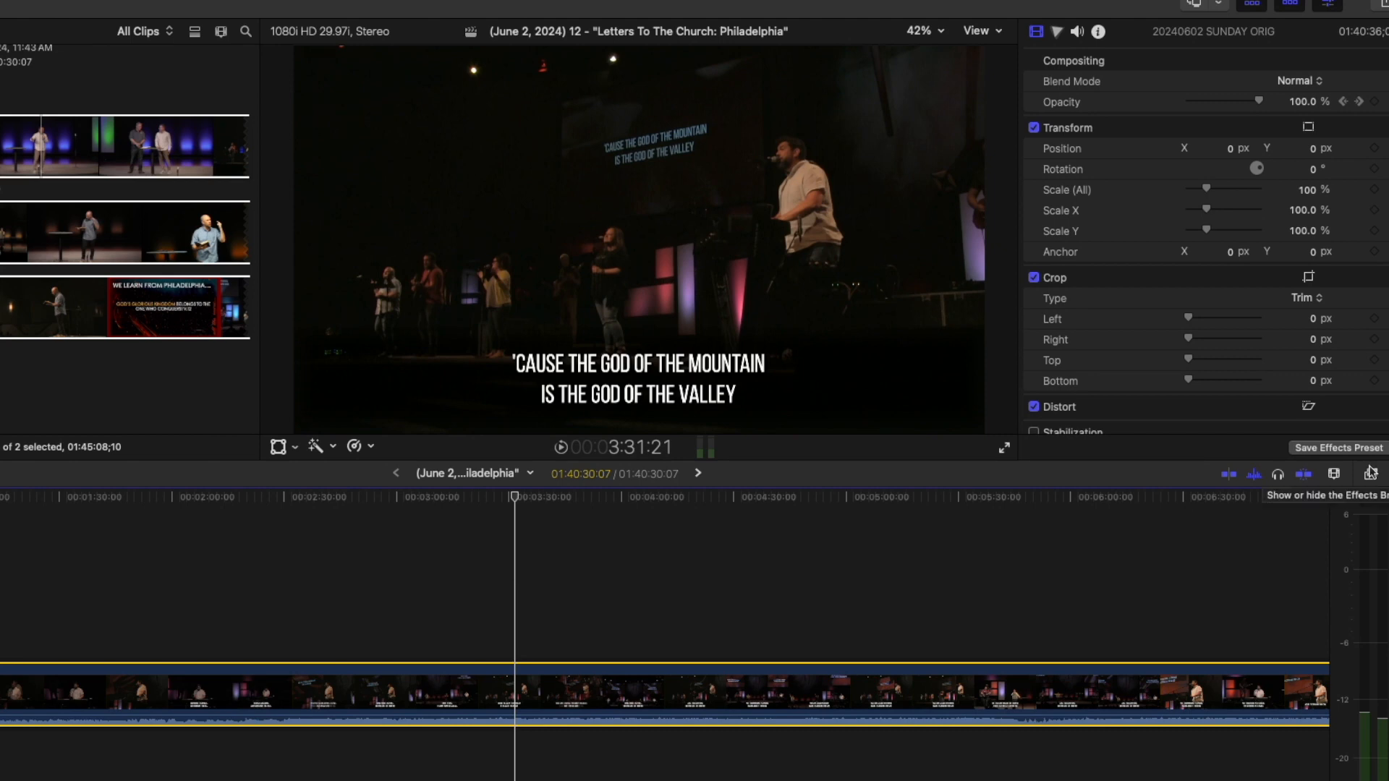
click(1371, 474)
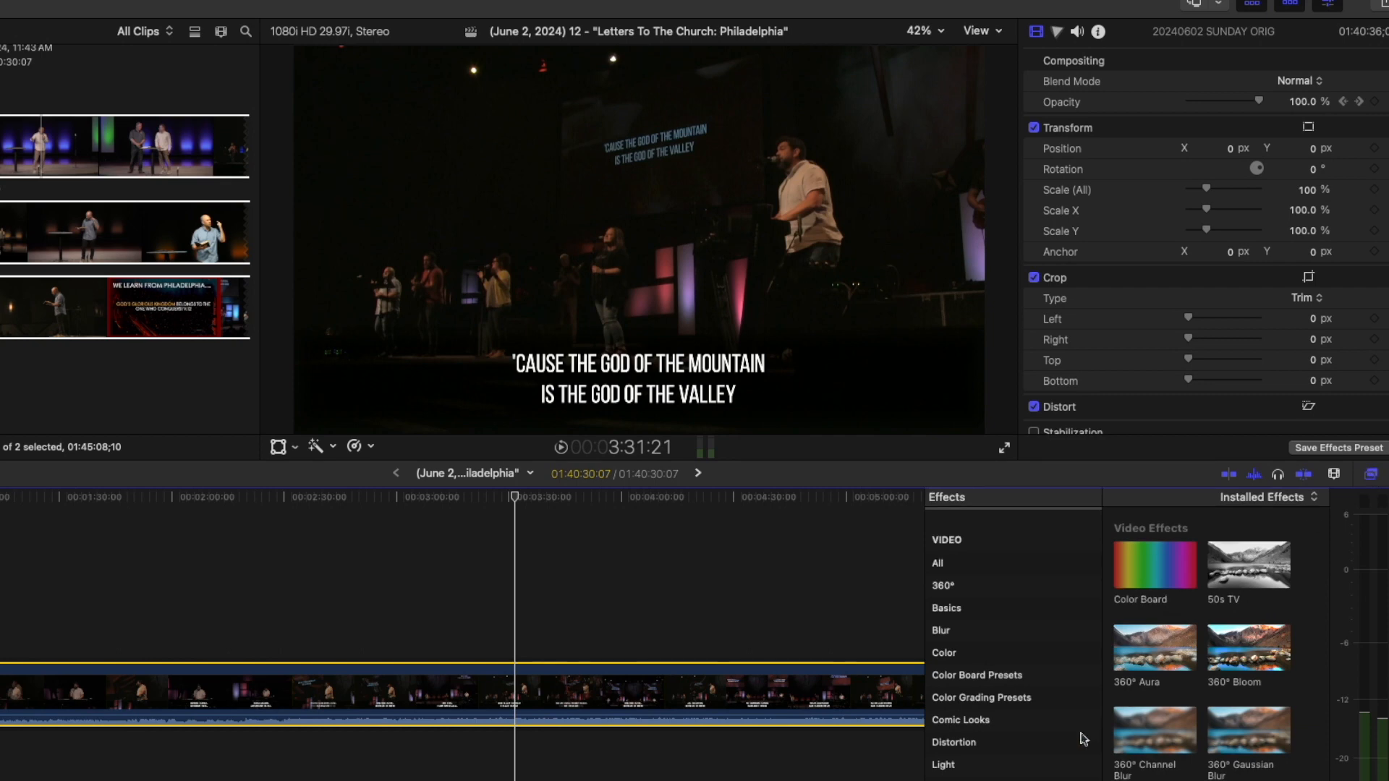
scroll(1020, 768, up, 2)
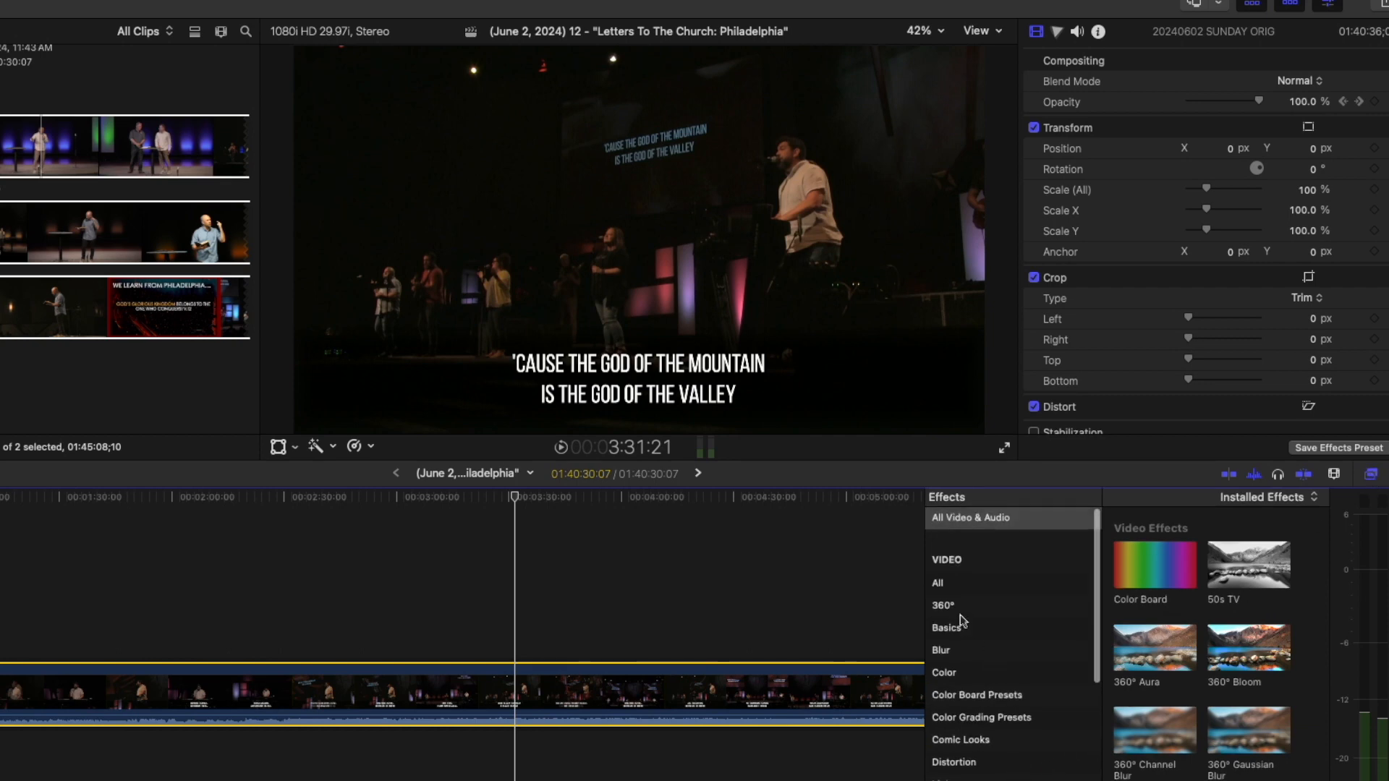
scroll(973, 640, down, 5)
scroll(1200, 644, down, 5)
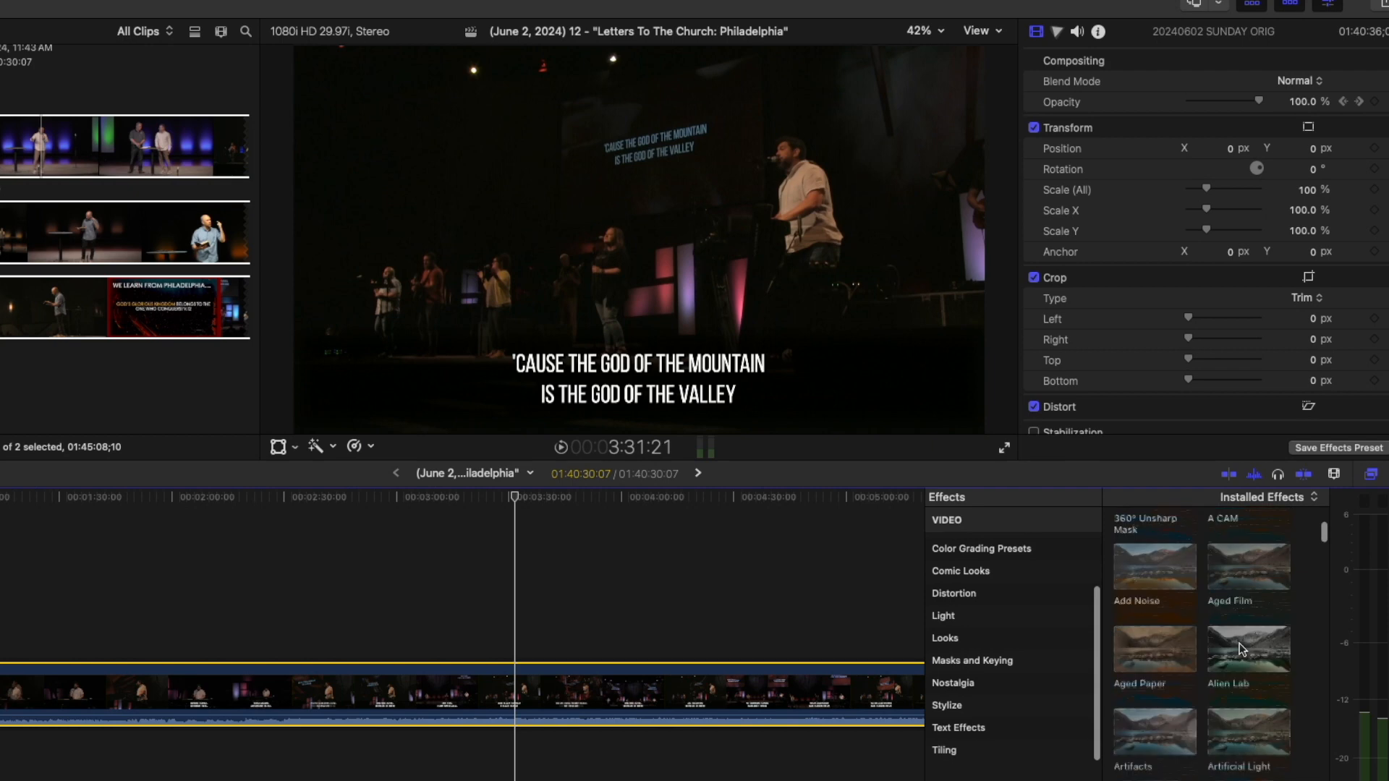
scroll(1239, 646, up, 6)
scroll(1012, 651, down, 5)
Under Audio > All, search 'cla' and drop CLA-76 (s) onto the service clip.
click(952, 637)
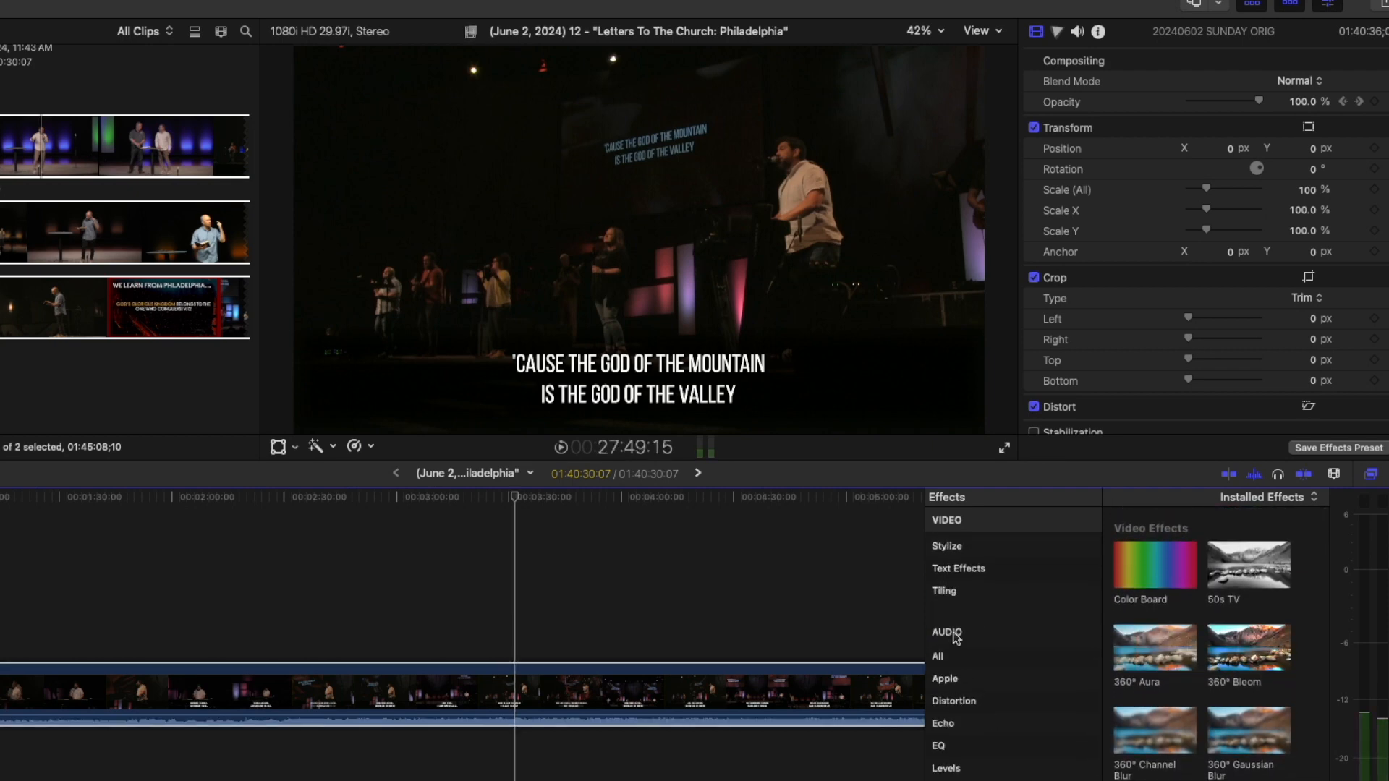
click(941, 658)
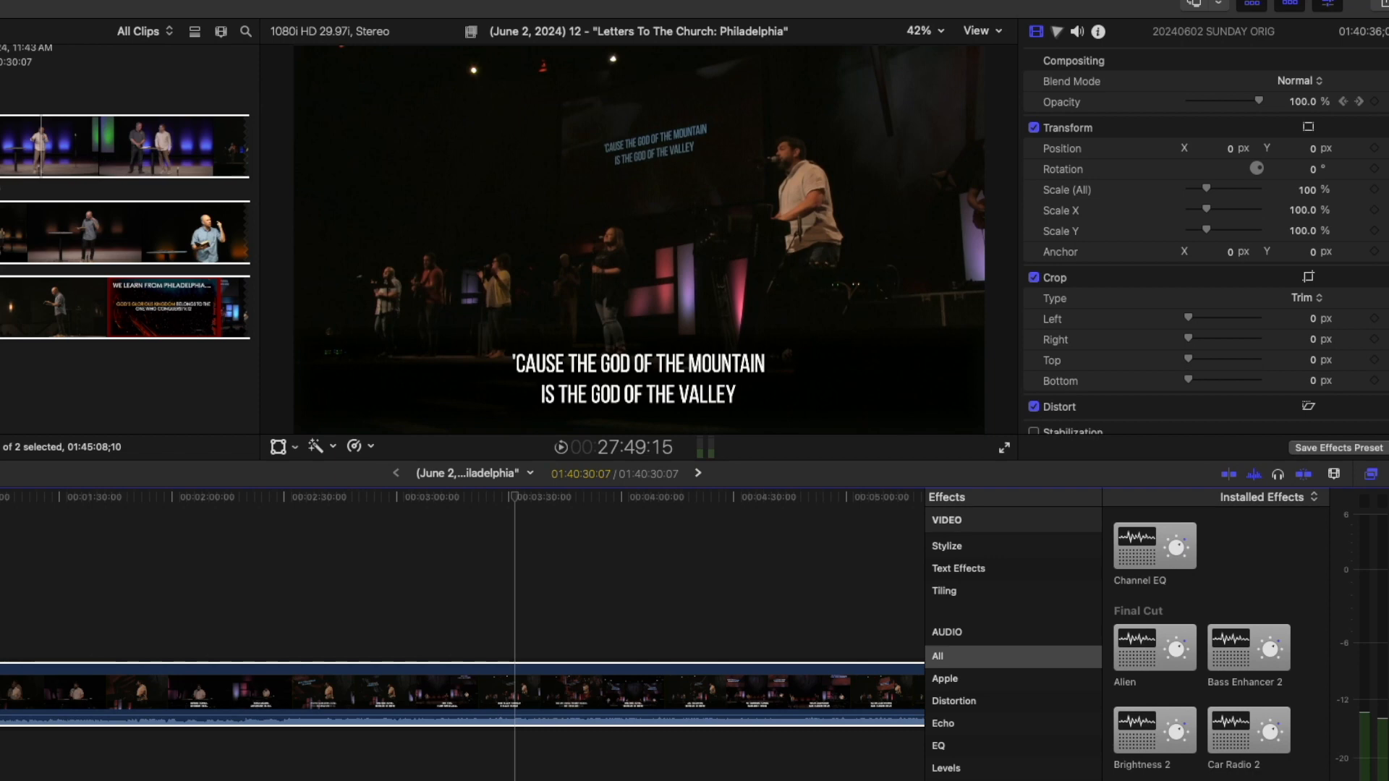
text(cla)
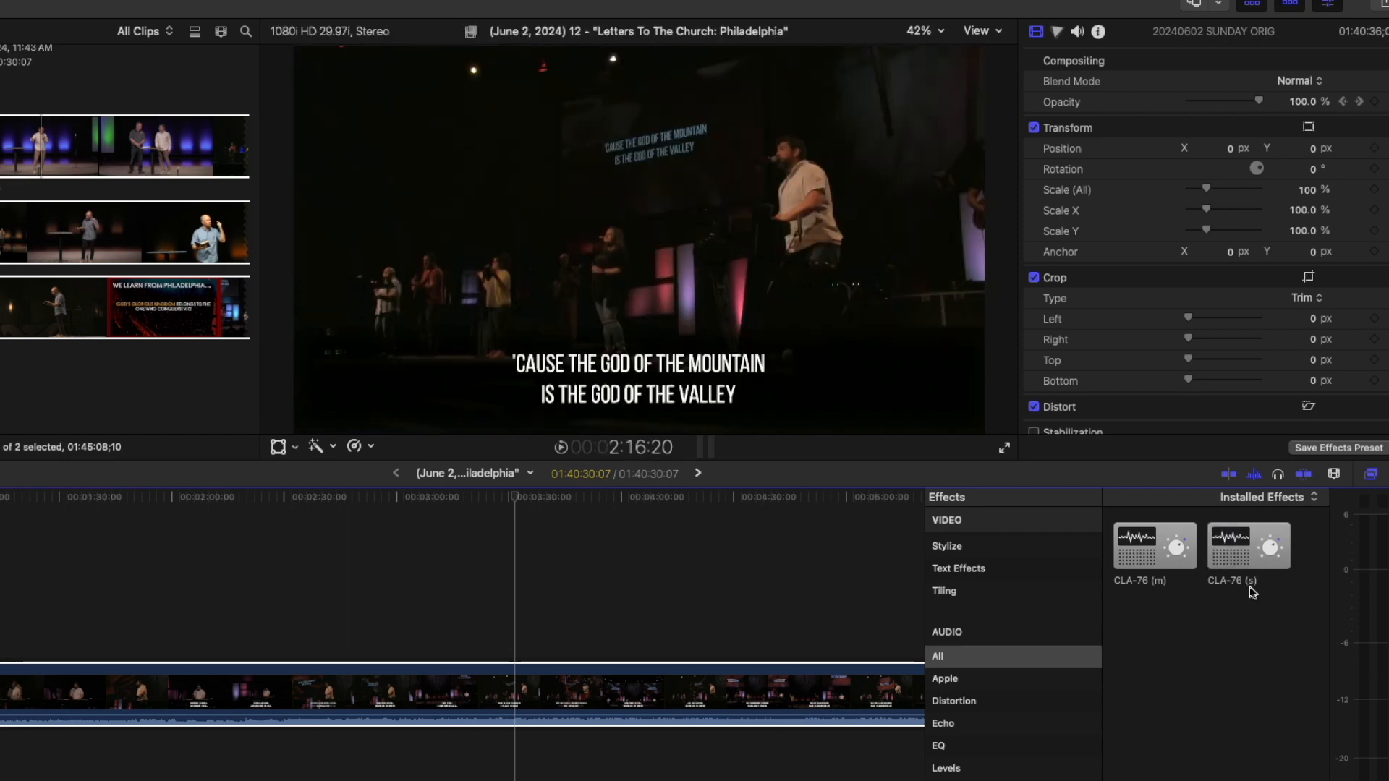
drag(1245, 572, 658, 692)
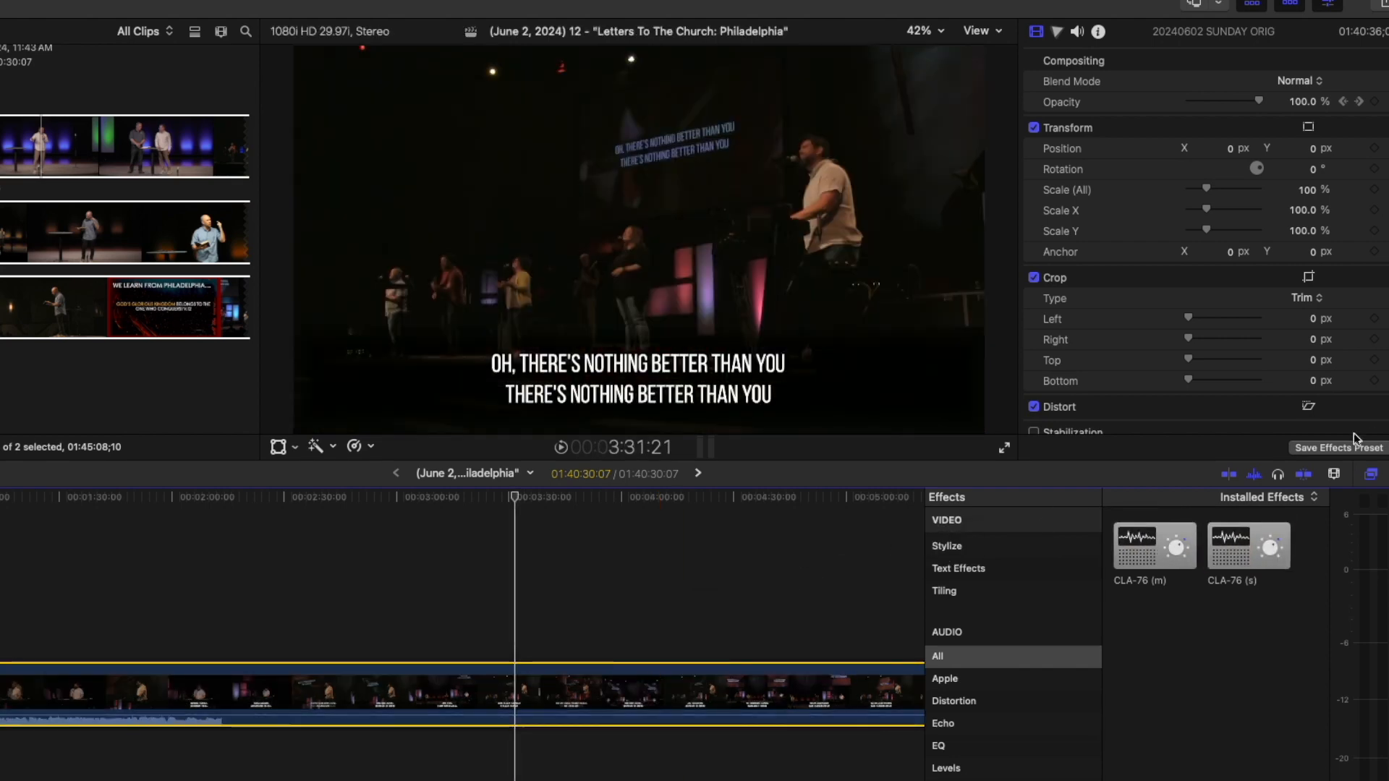
click(1370, 474)
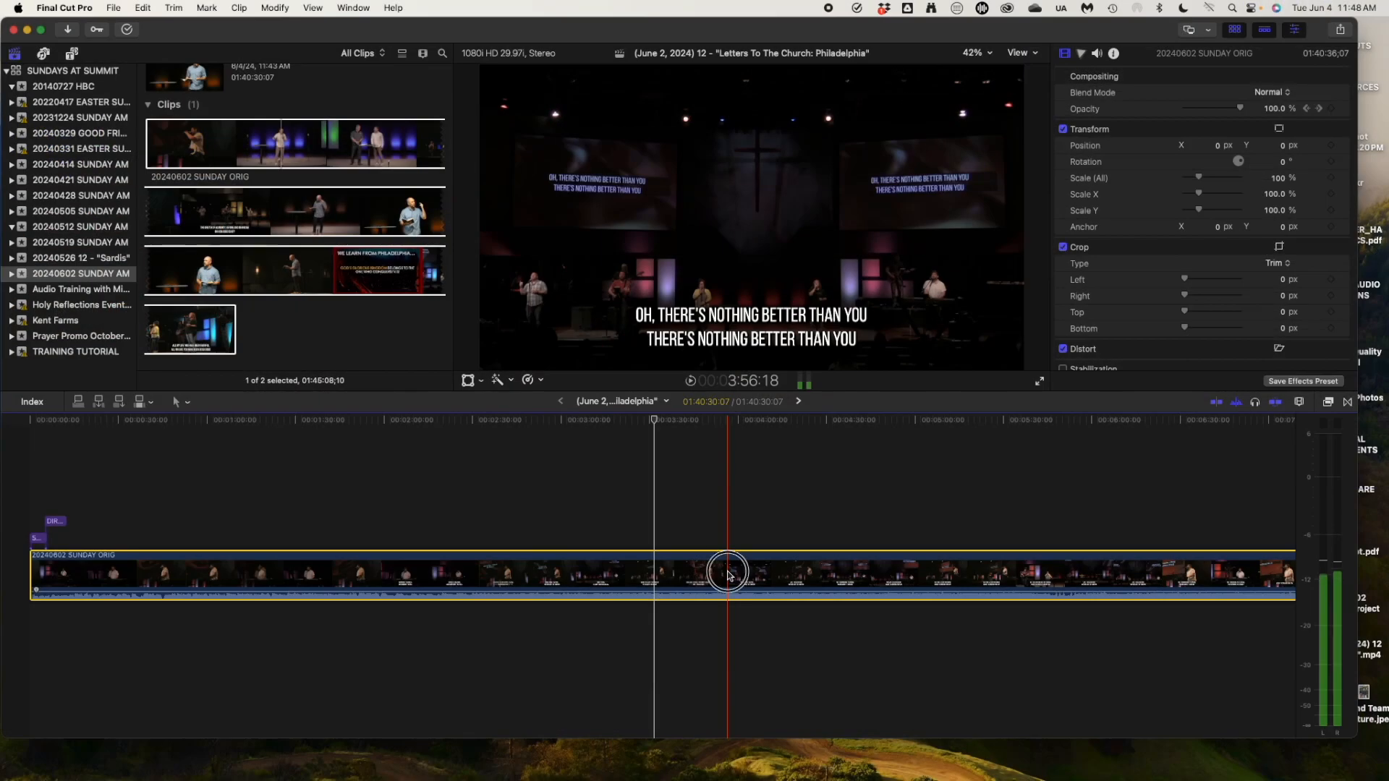
Open the CLA-76 (s) plugin window from the Audio inspector's Effects and place it over the viewer.
click(1095, 54)
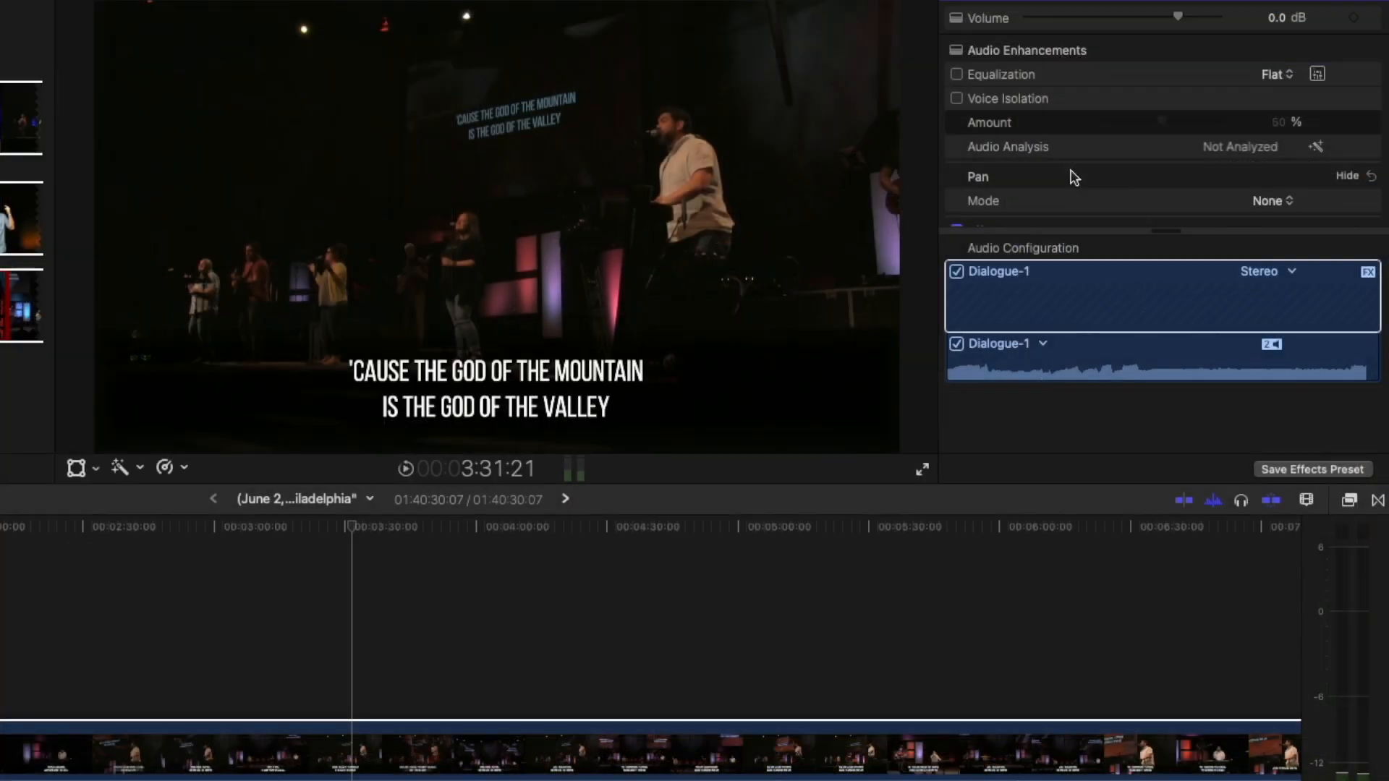
scroll(1083, 183, down, 4)
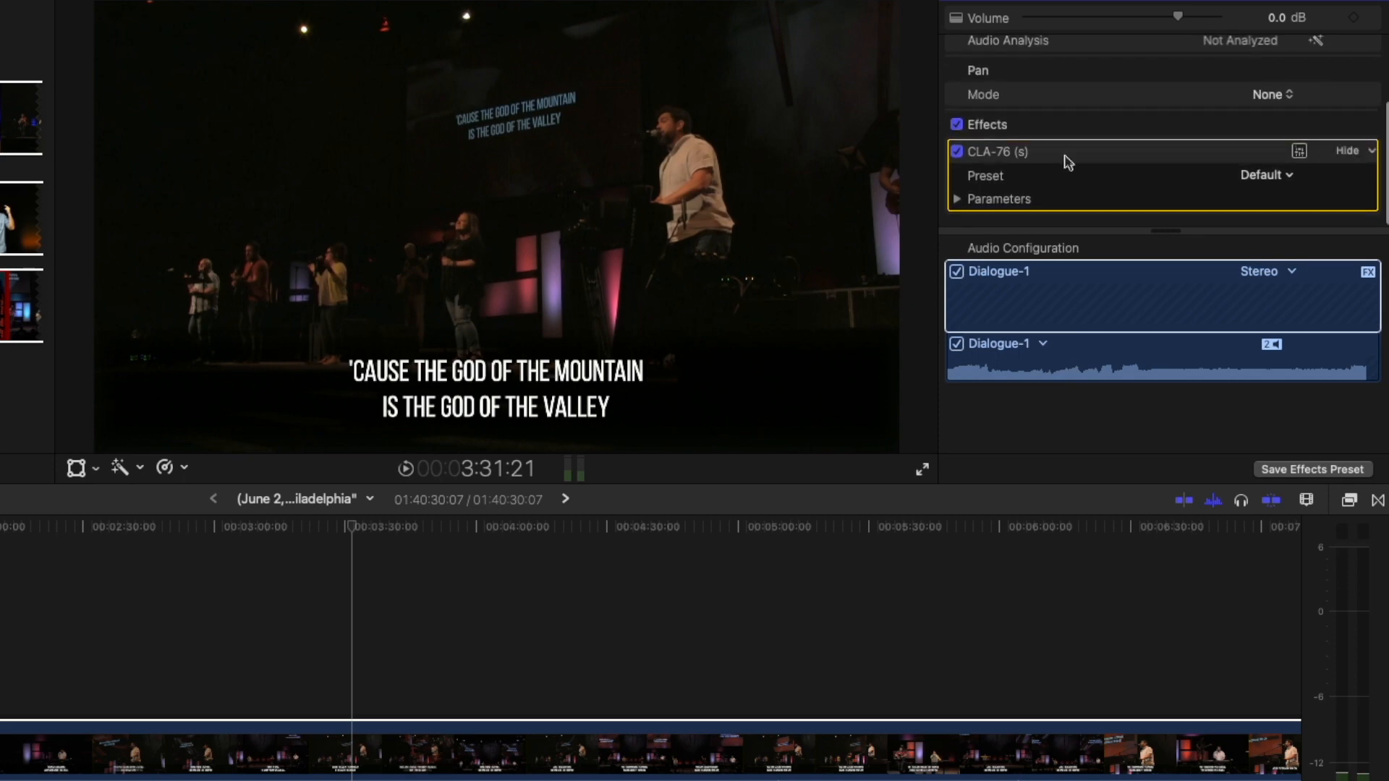
click(1299, 151)
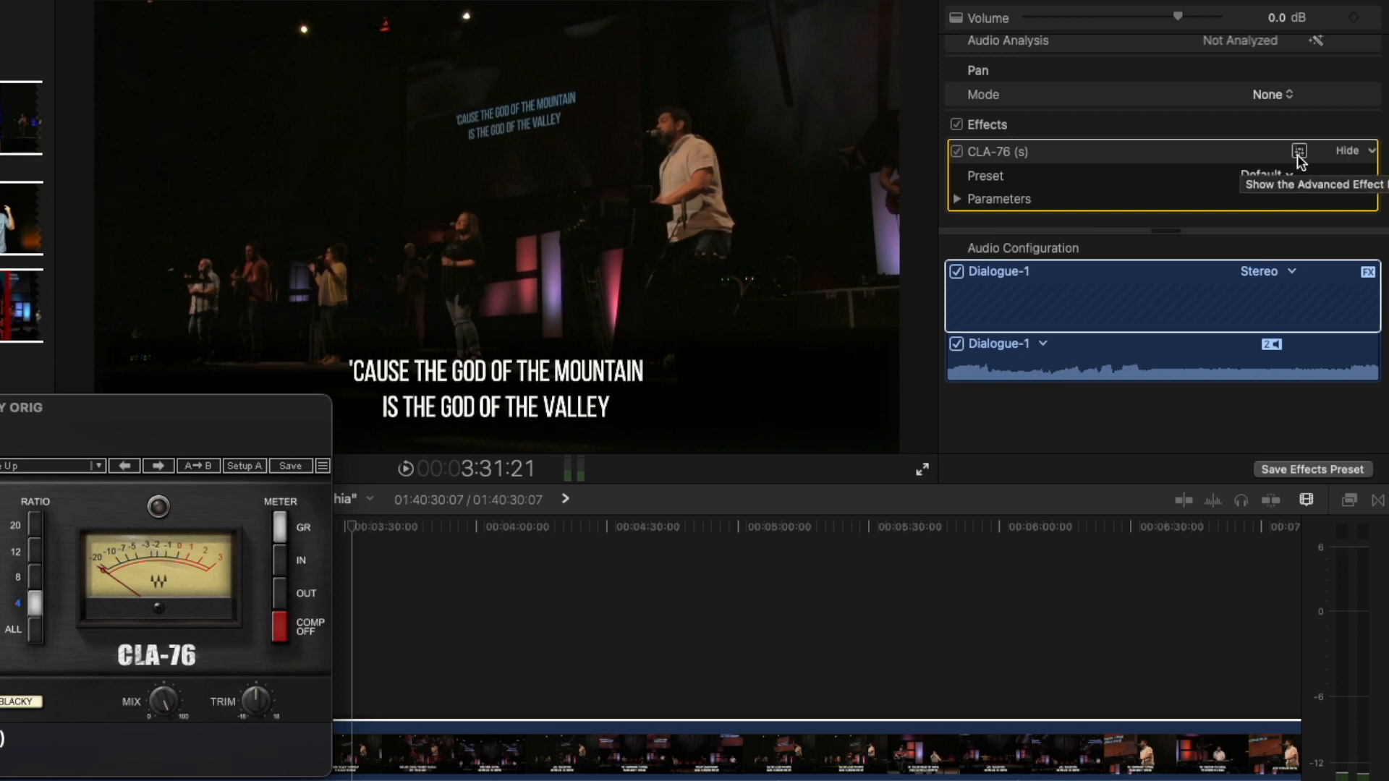
click(1299, 151)
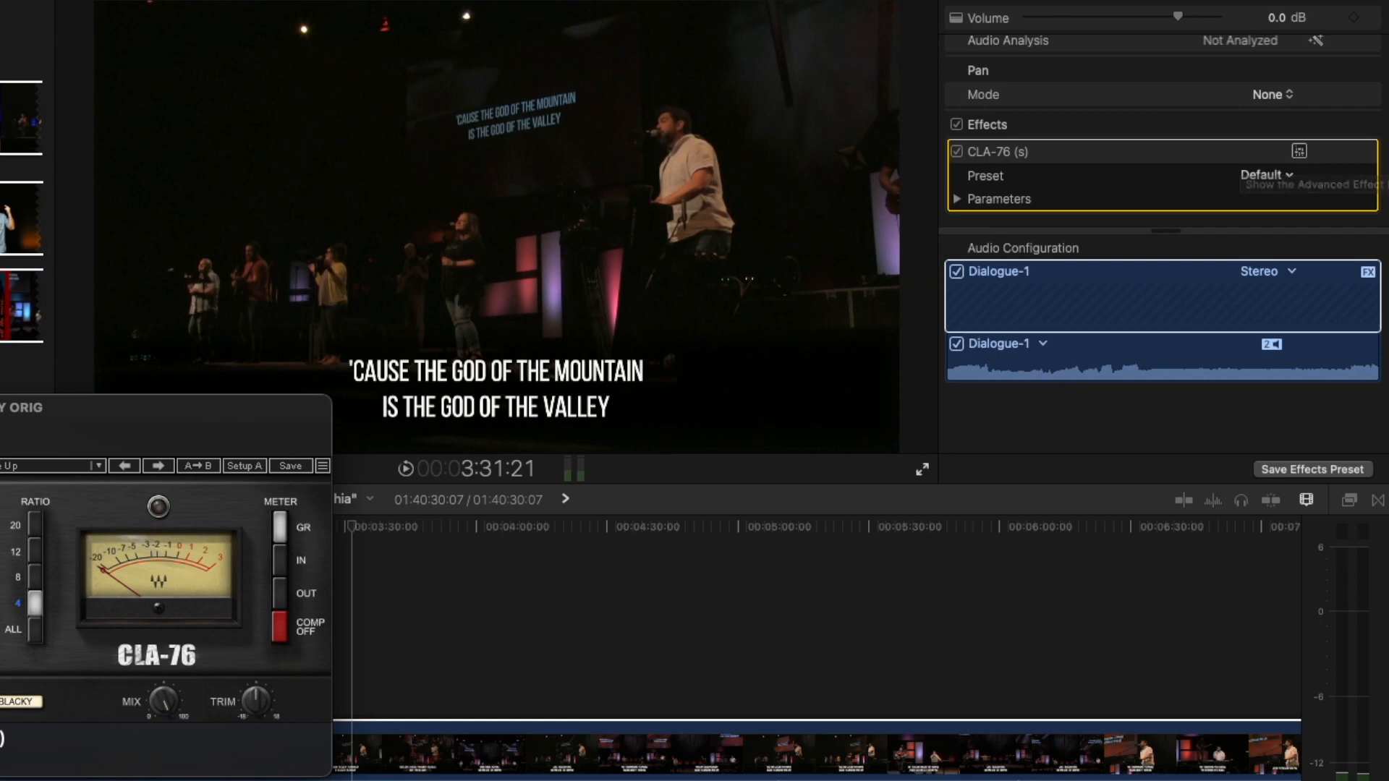
drag(324, 35, 308, 52)
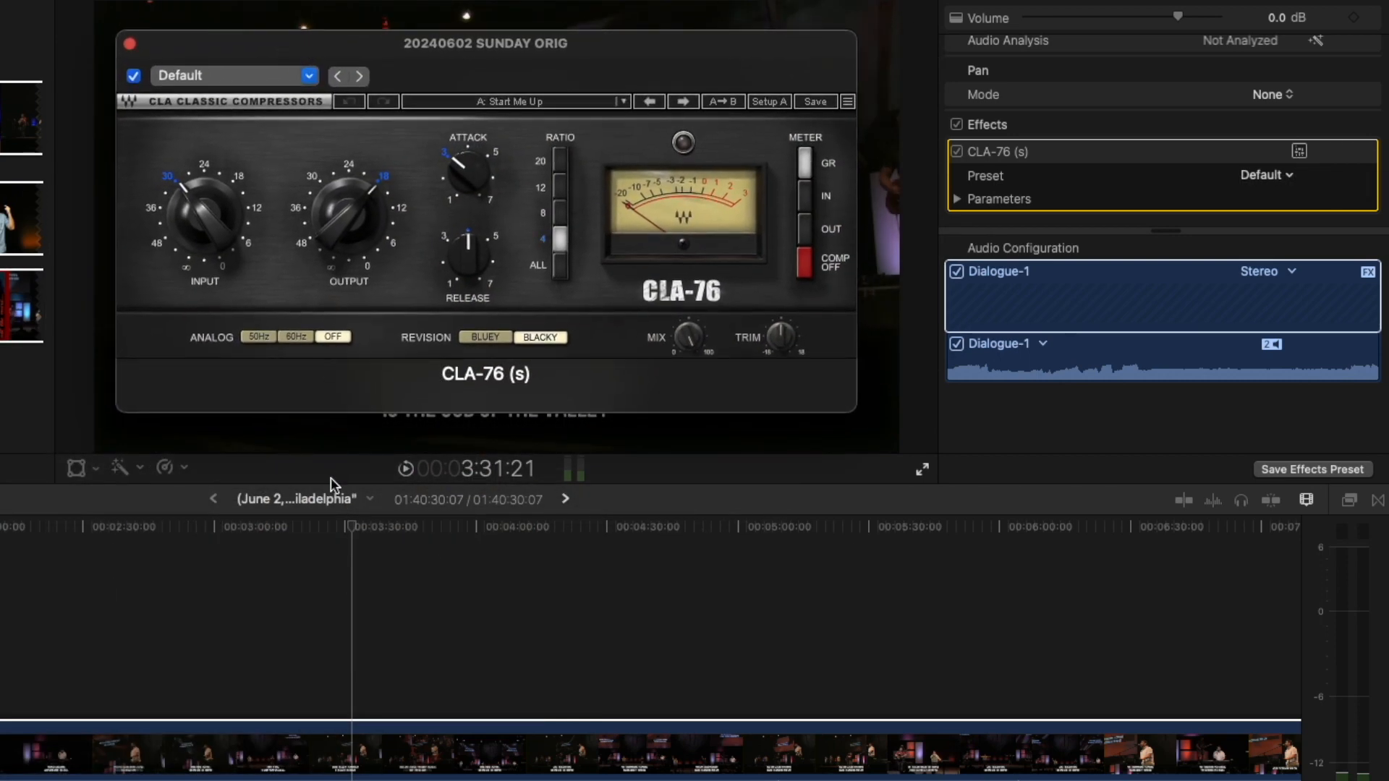
Play the service audio from about 3:14, cycle the CLA-76 meter through IN, OUT, back to GR, then stop.
click(329, 534)
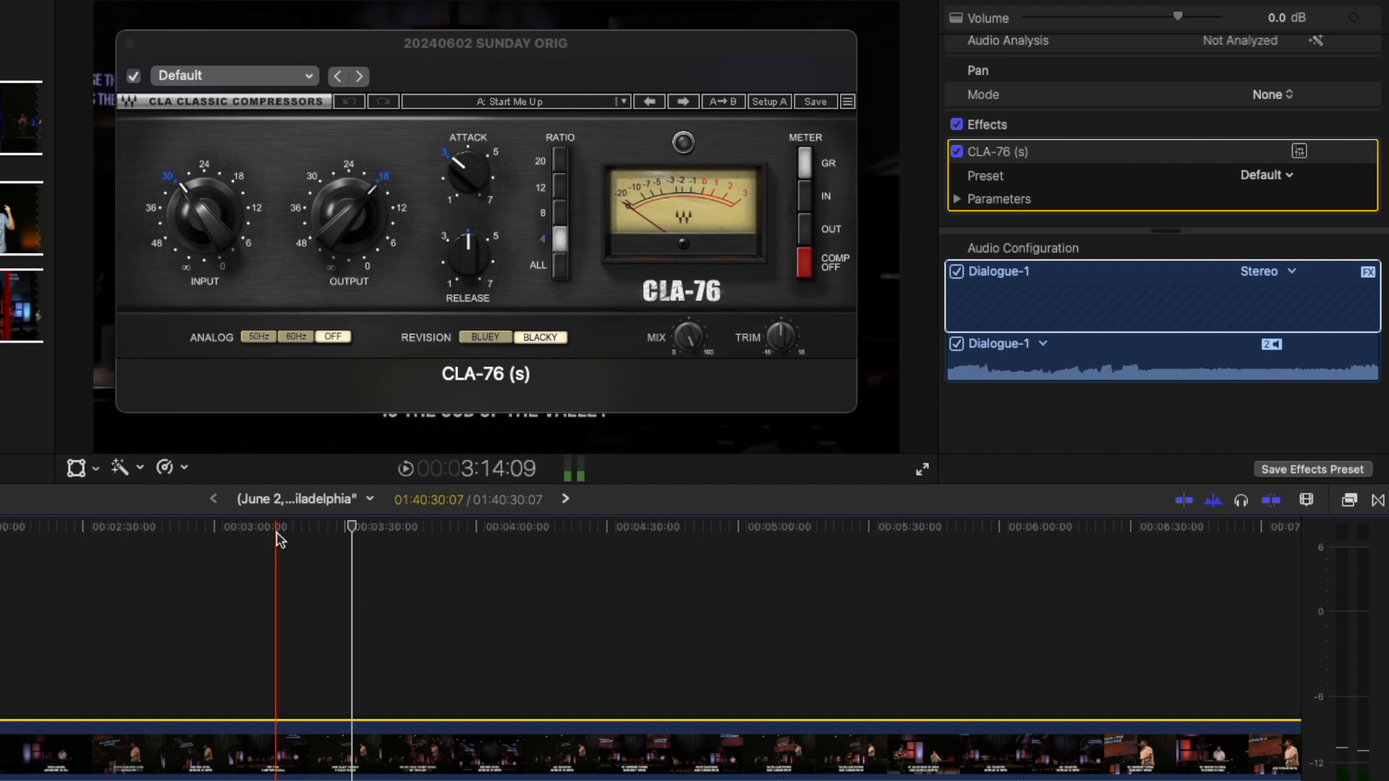
click(279, 539)
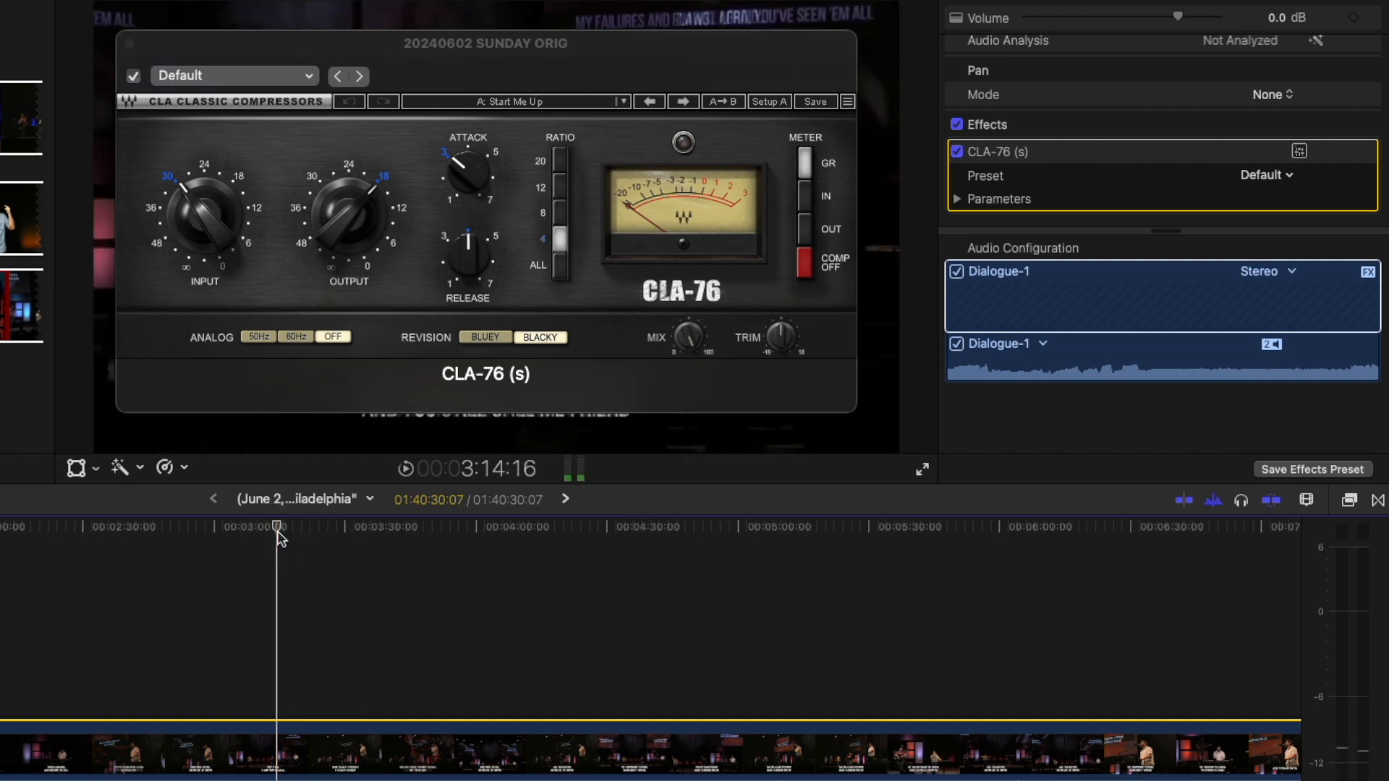
key(space)
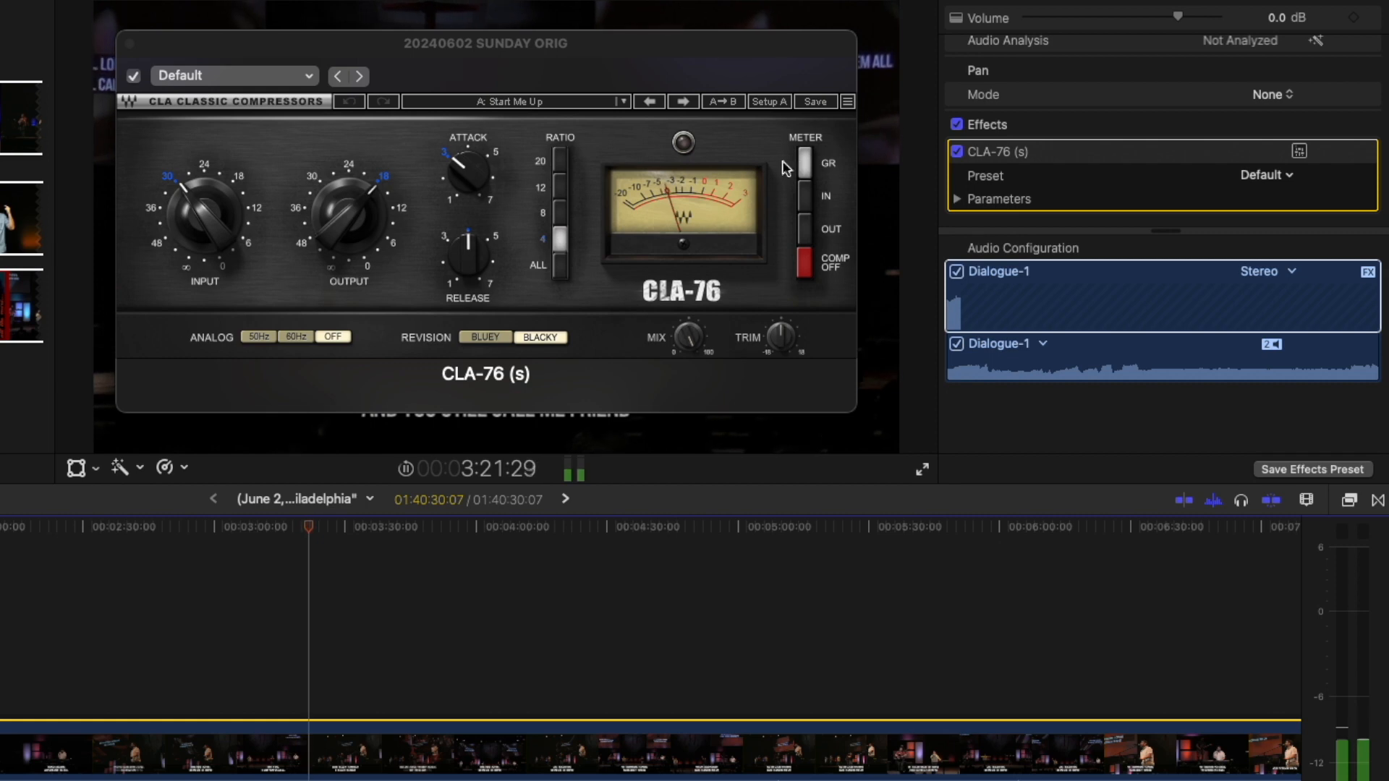
click(802, 177)
click(802, 193)
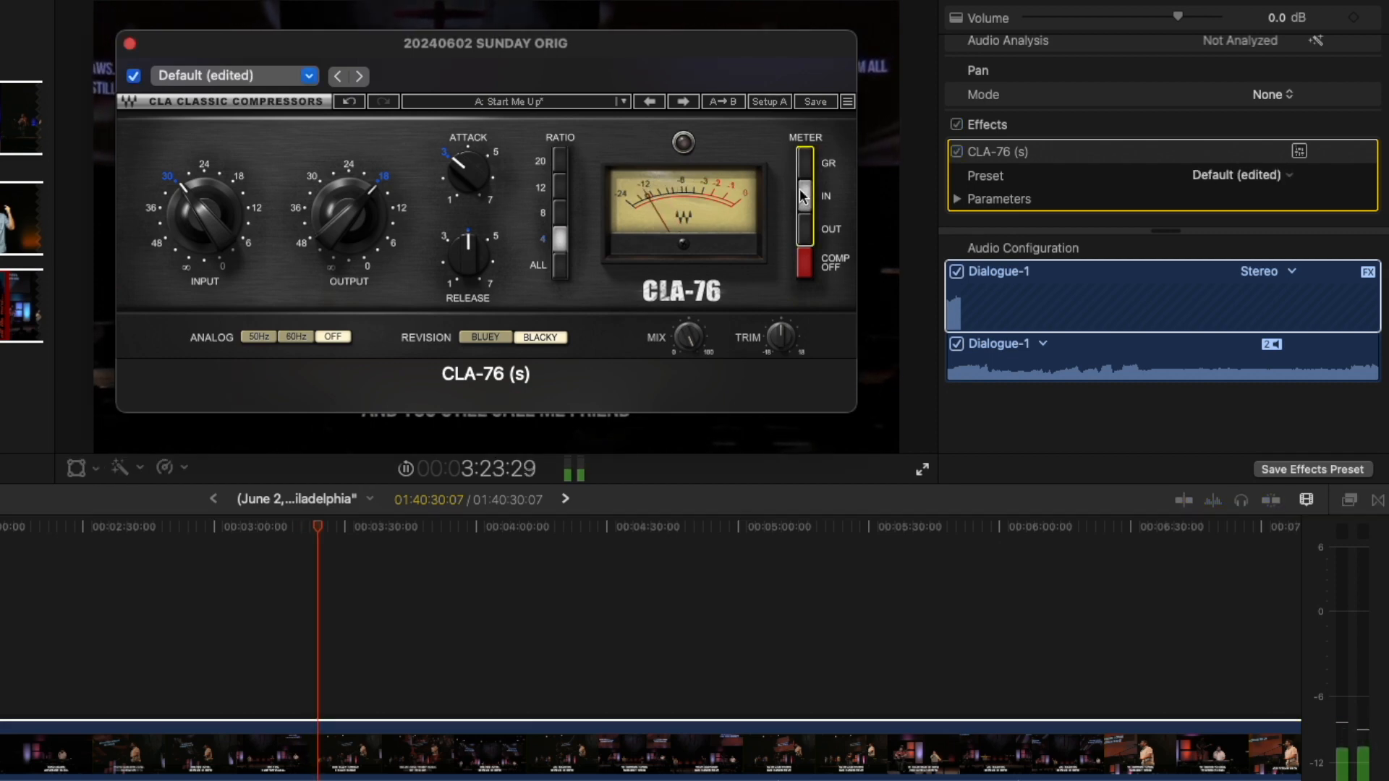
click(804, 229)
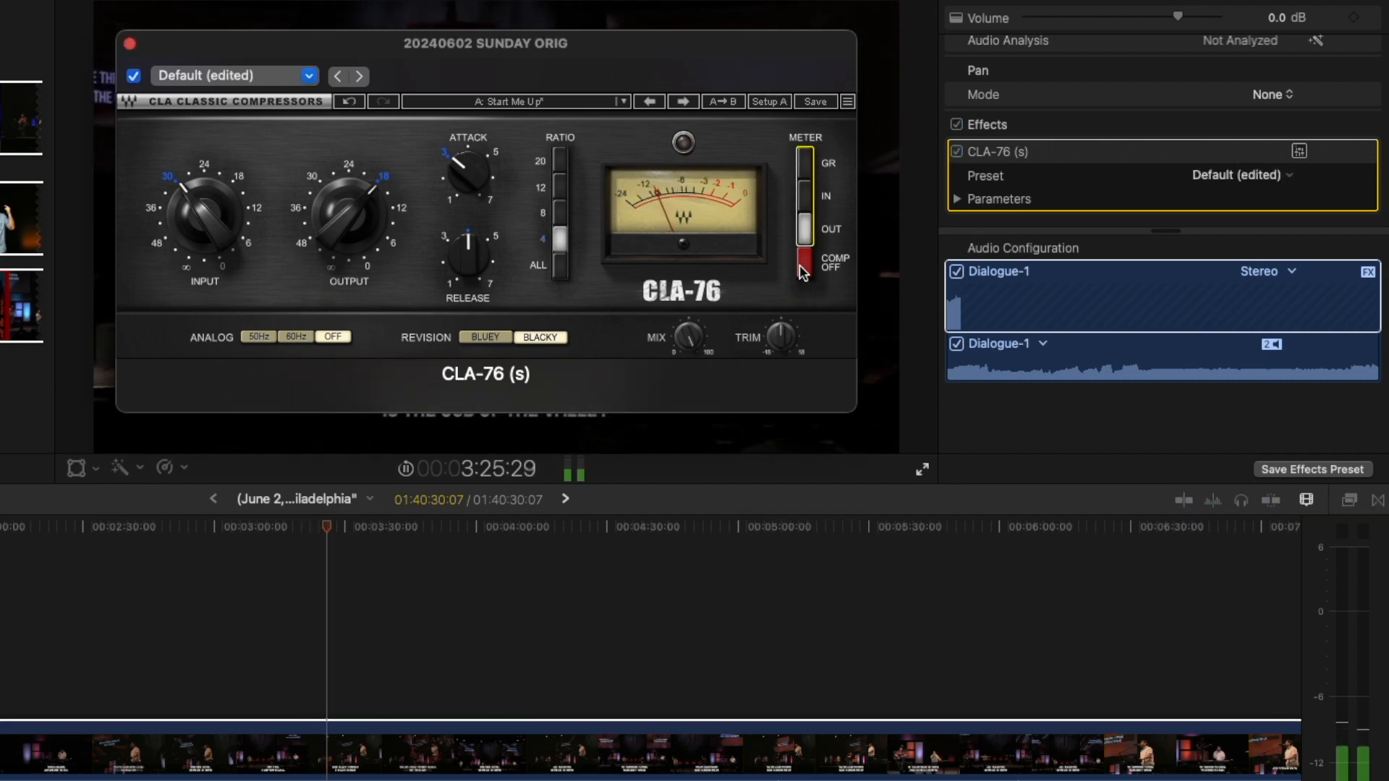
click(803, 213)
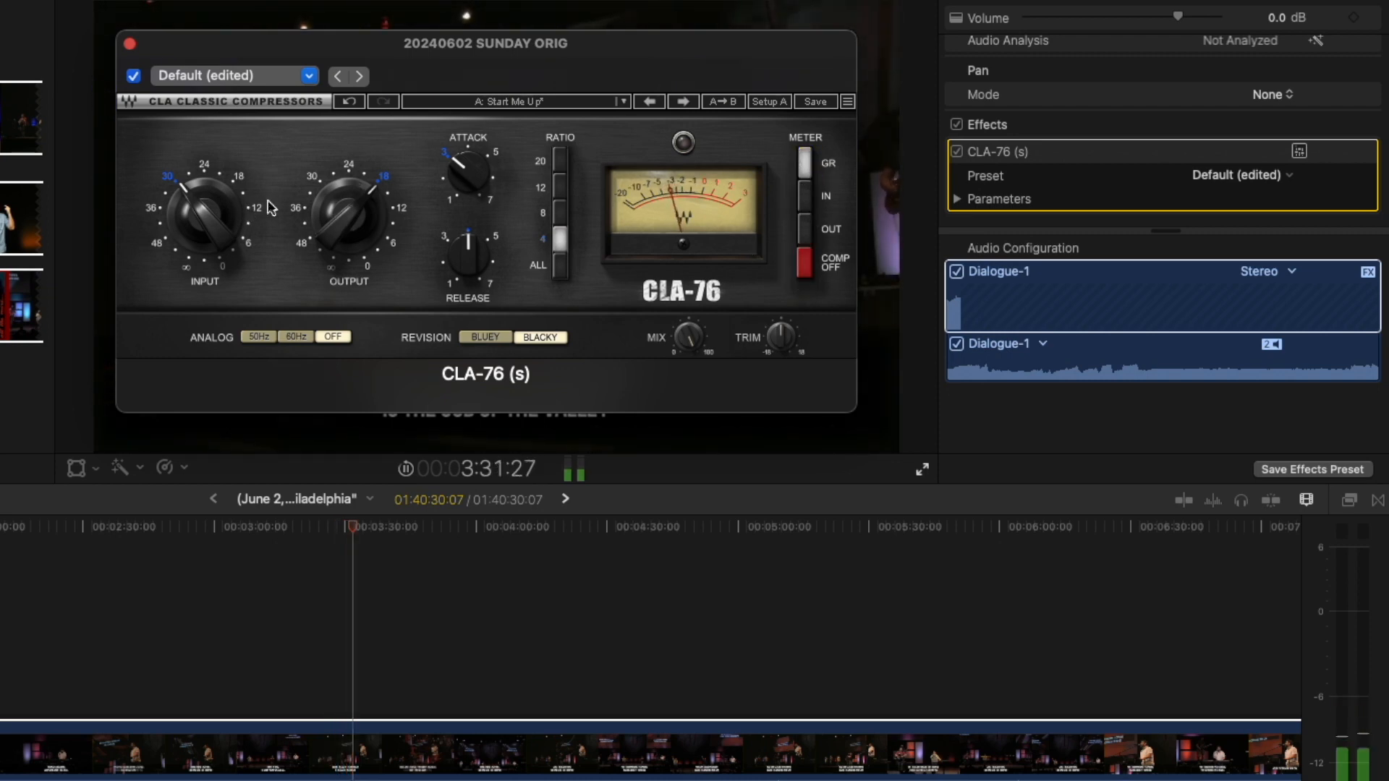
mouse_move(226, 211)
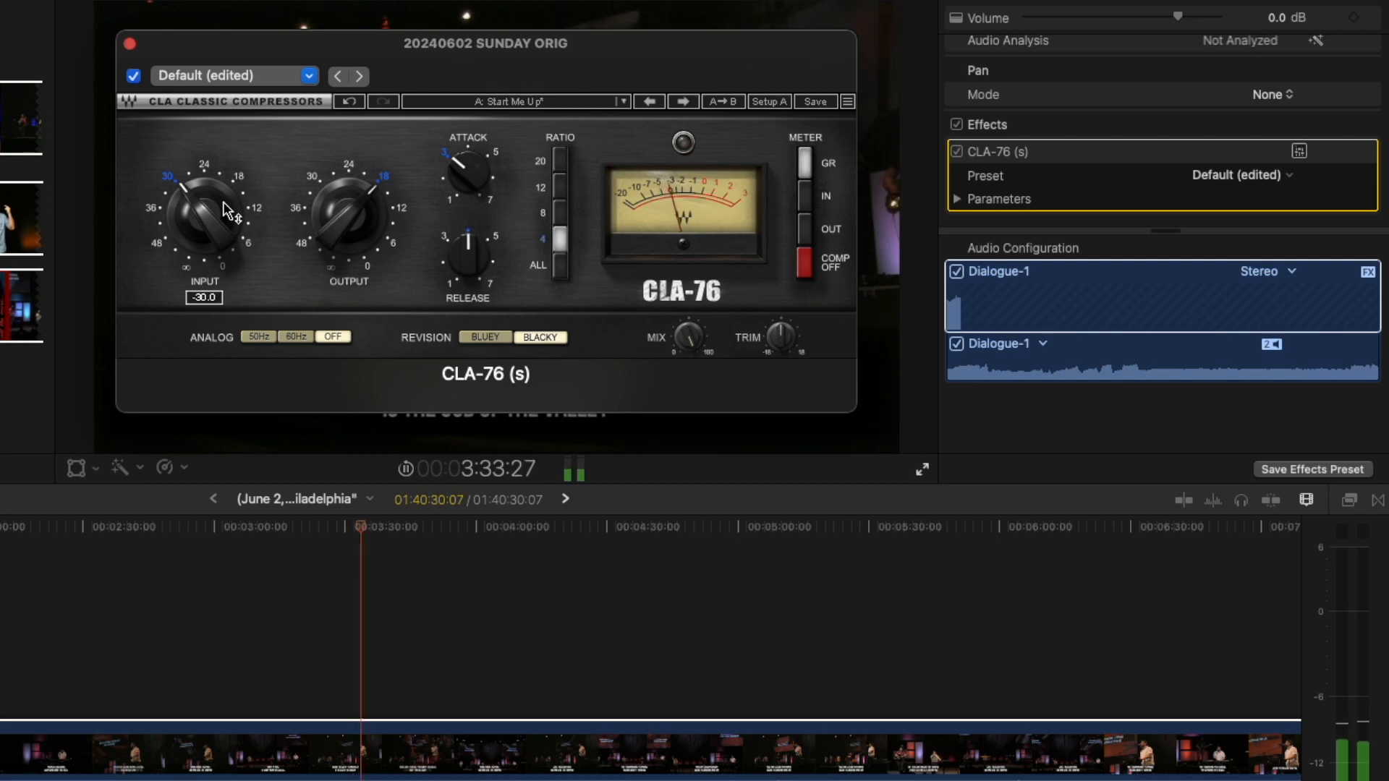
key(v)
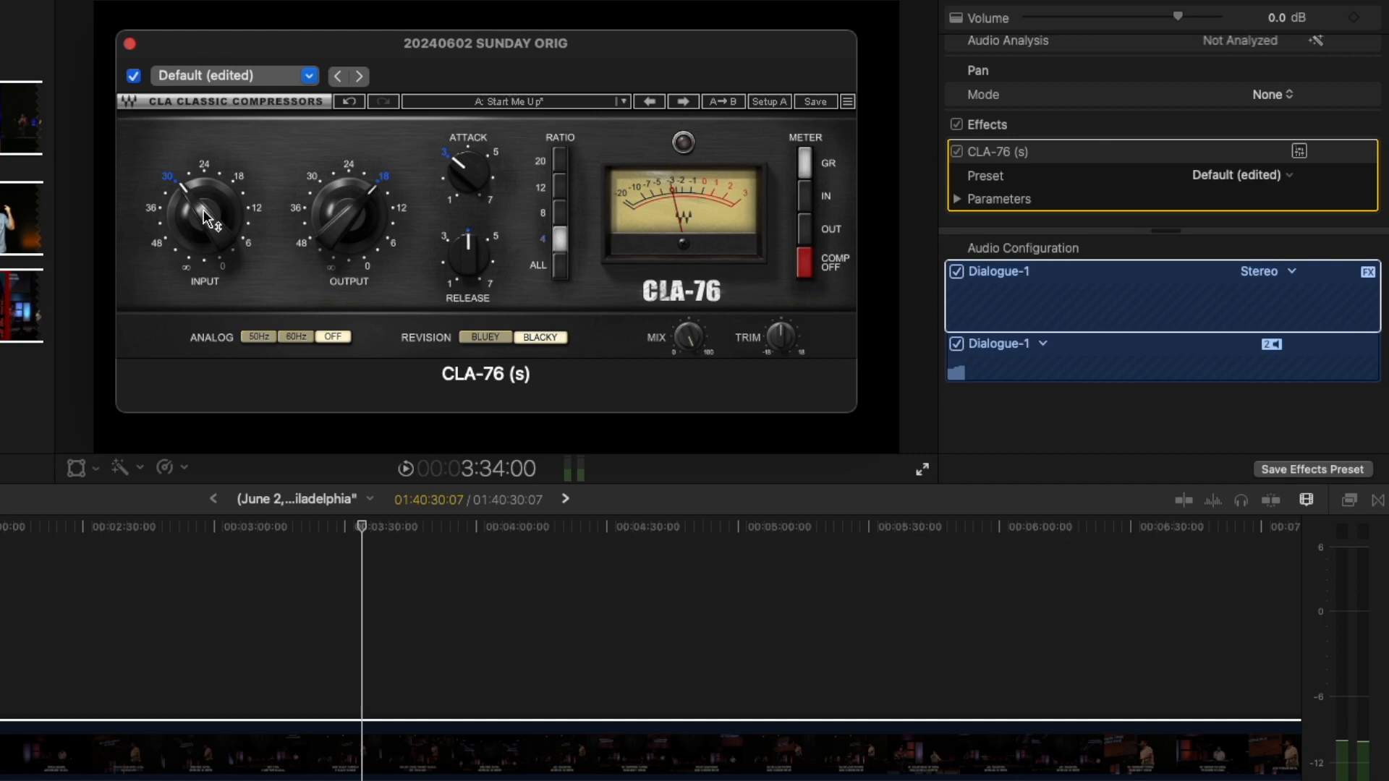
Select the 12 ratio on CLA-76, then bring attack to about 6.84 and release to about 6.62.
click(559, 188)
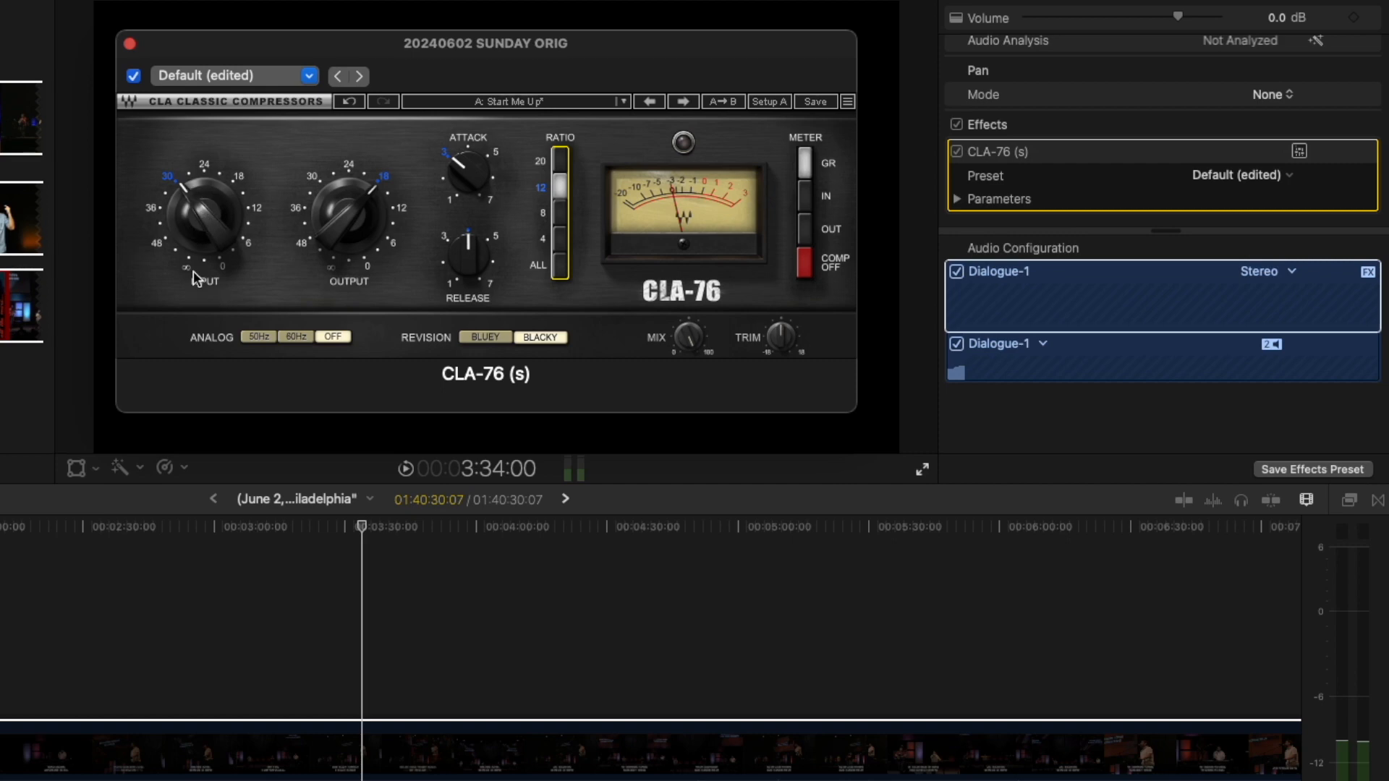
drag(467, 170, 517, 11)
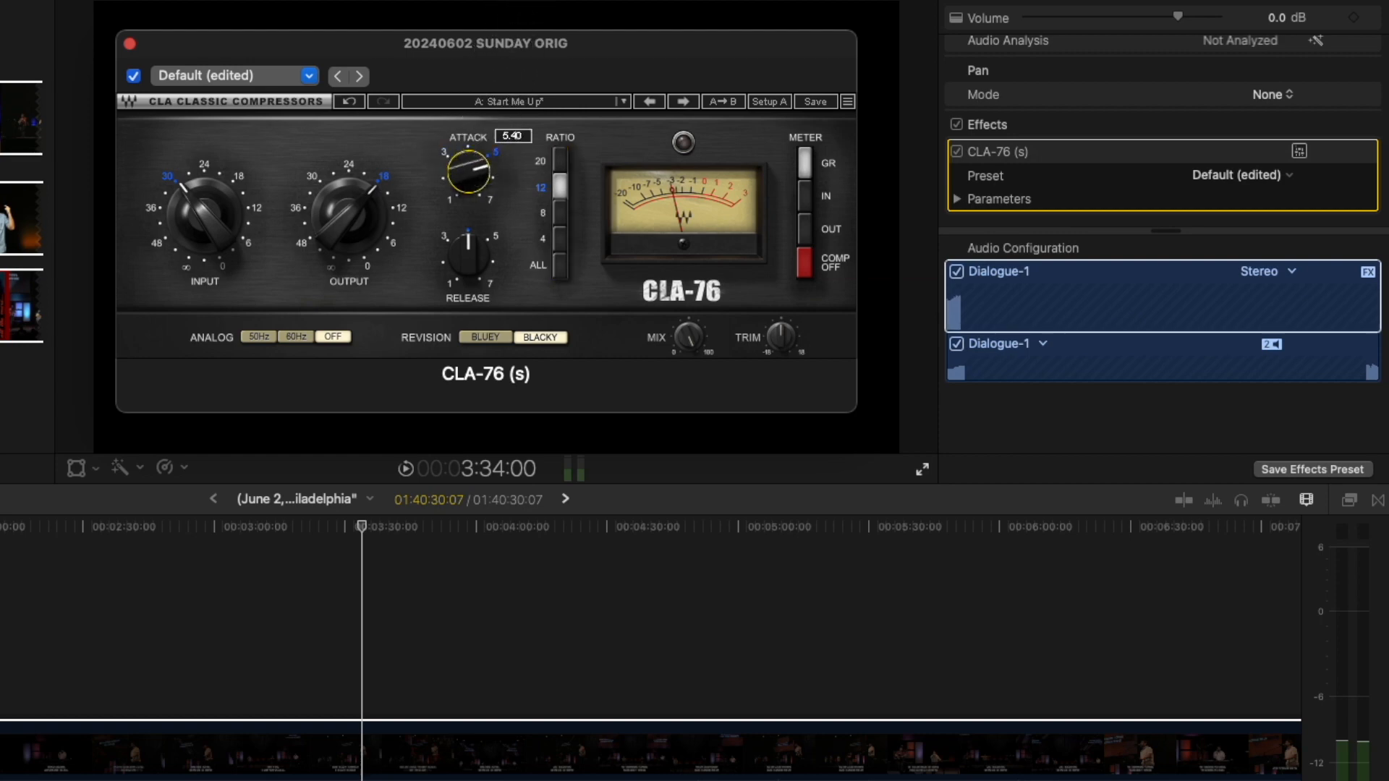
click(446, 153)
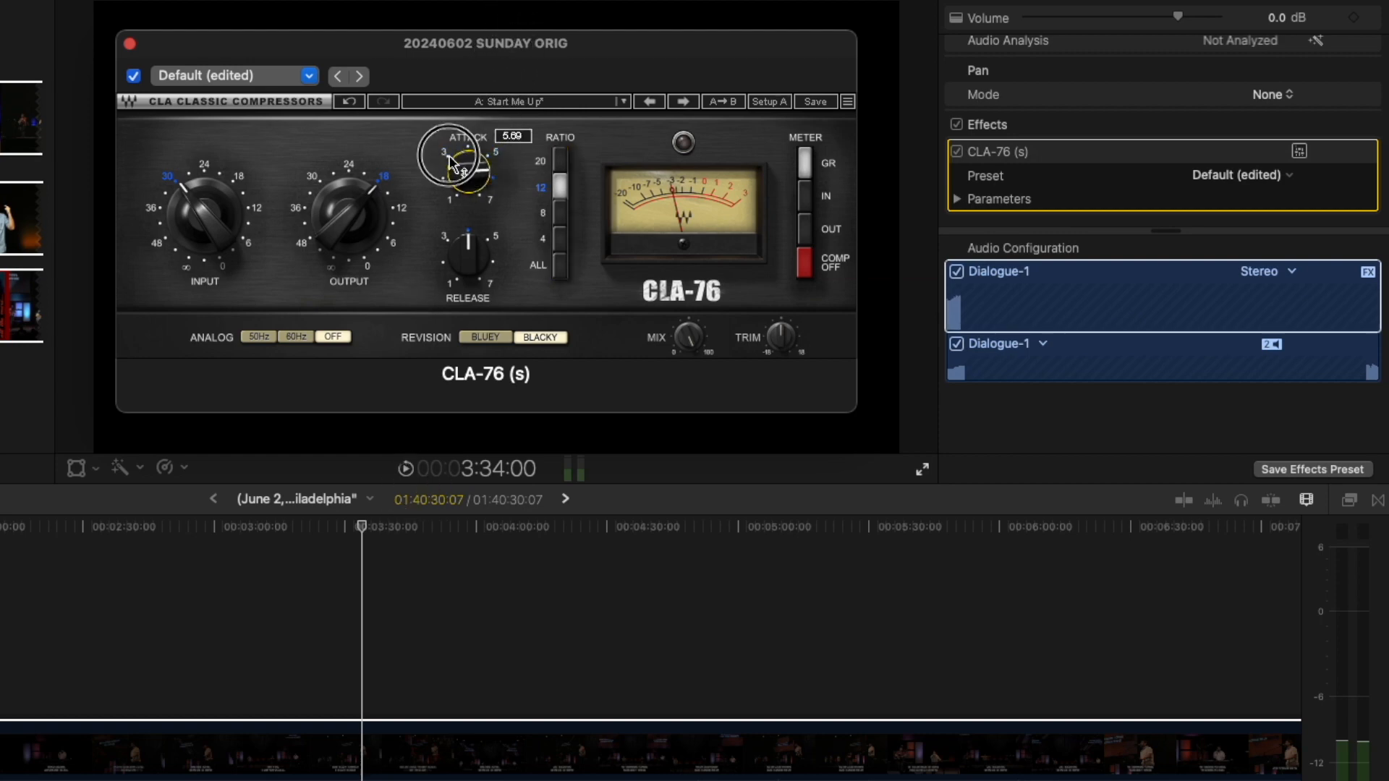
drag(466, 180, 412, 488)
mouse_move(464, 194)
mouse_down()
mouse_move(496, 66)
mouse_move(517, 54)
mouse_move(460, 189)
mouse_up()
drag(467, 272, 432, 452)
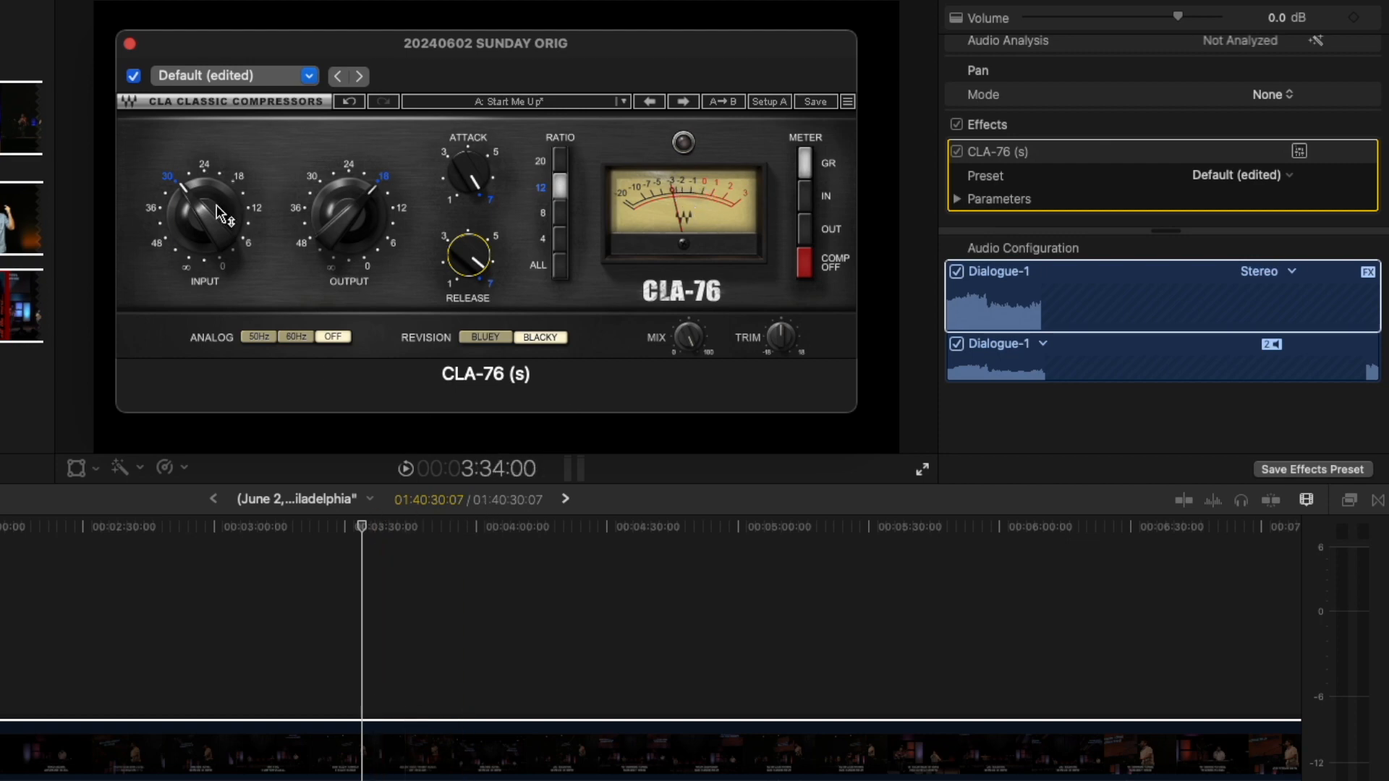
Play from 3:31 with CLA-76 input pulled down then raised to about -42.7, toggling the clip off and on.
drag(217, 212, 178, 465)
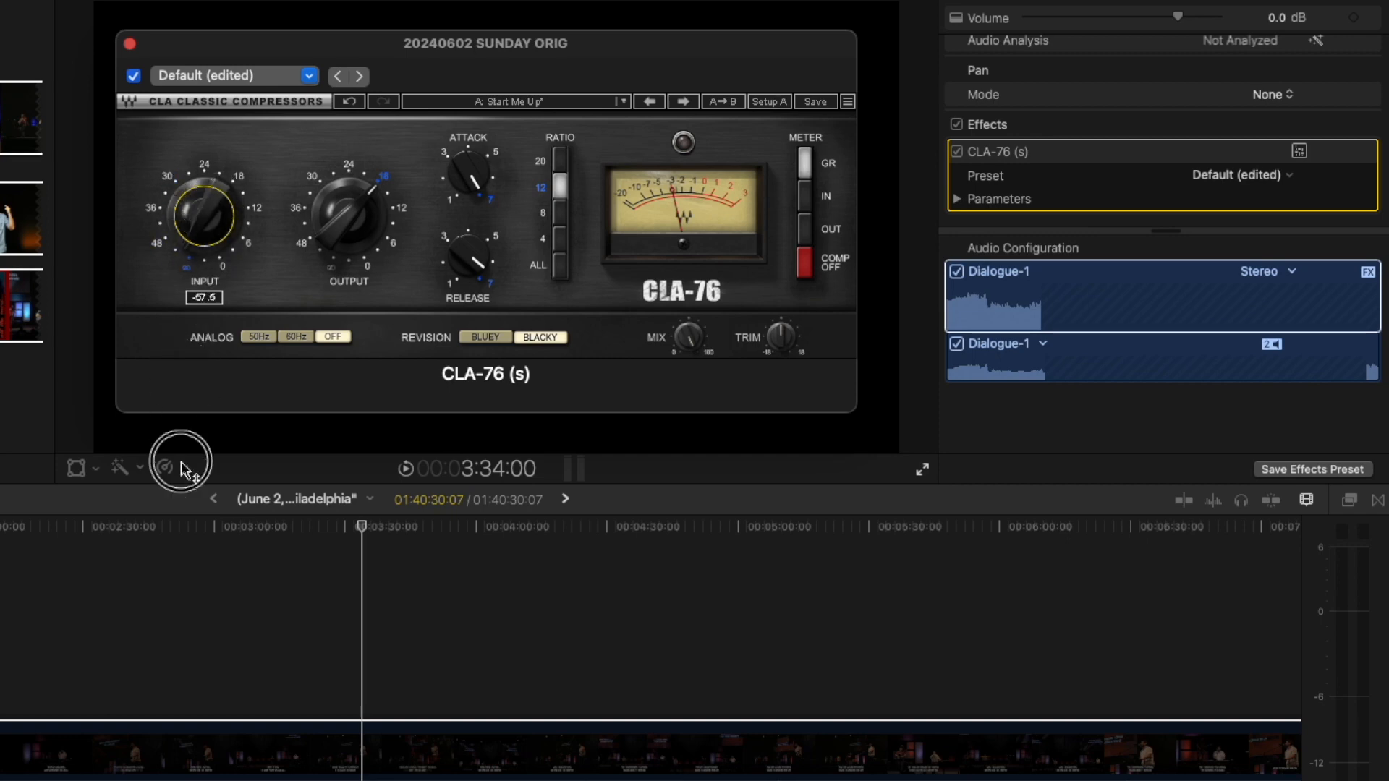
click(351, 528)
key(space)
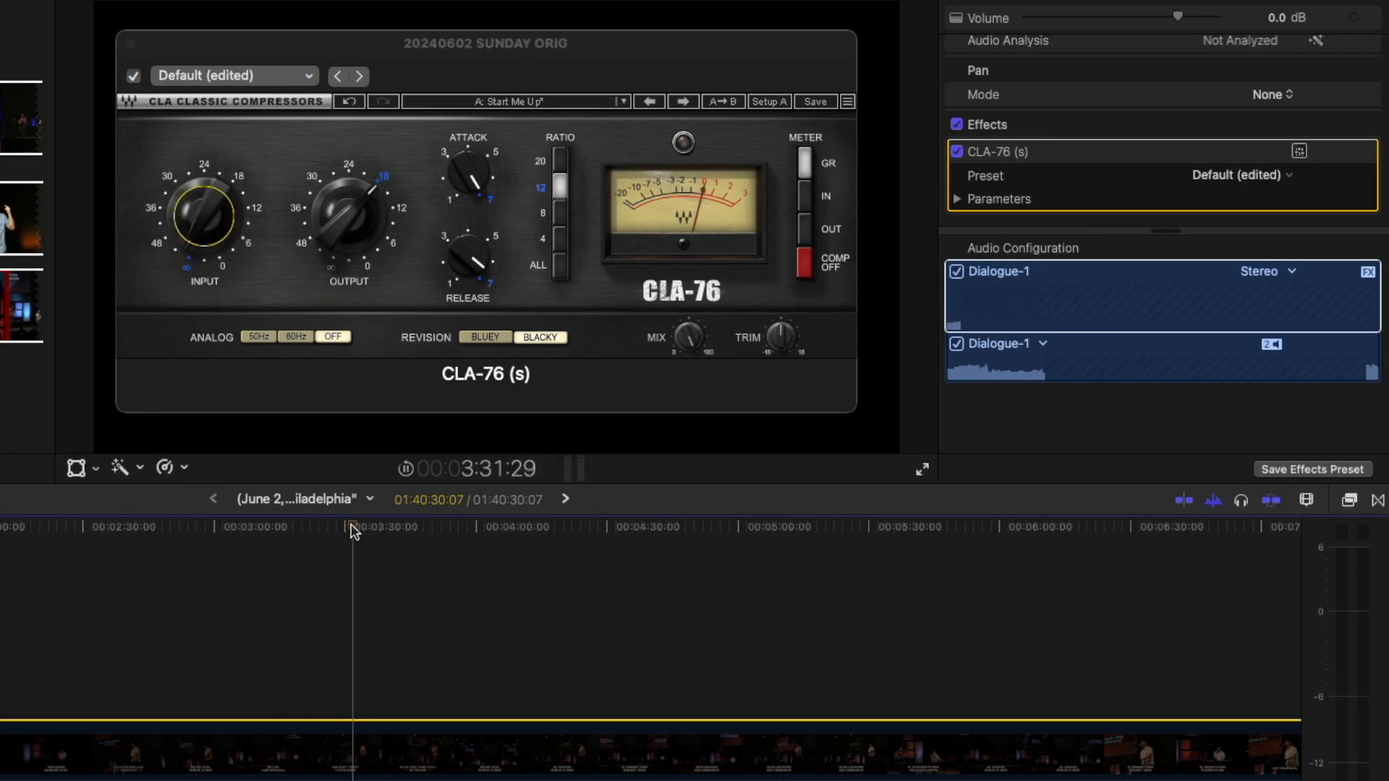
click(196, 221)
drag(197, 220, 250, 1)
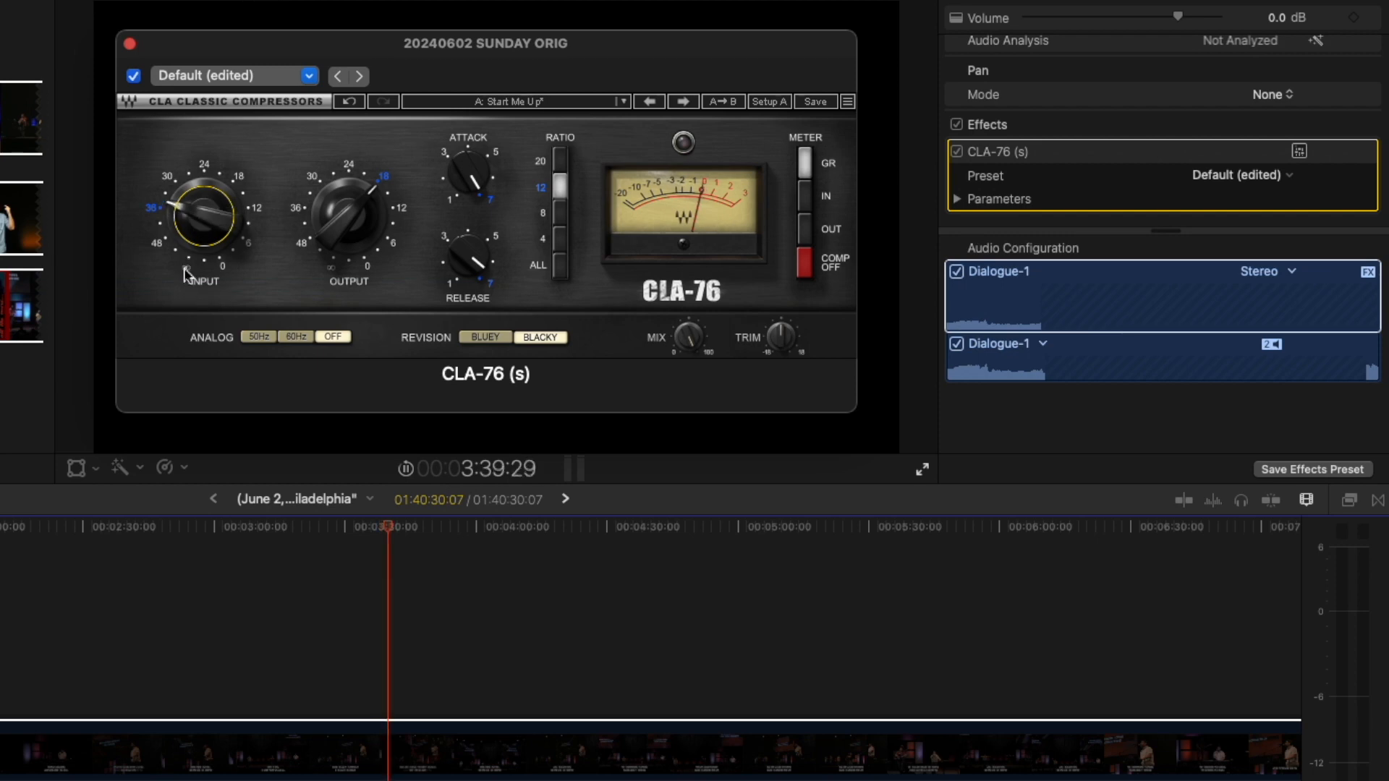
click(323, 759)
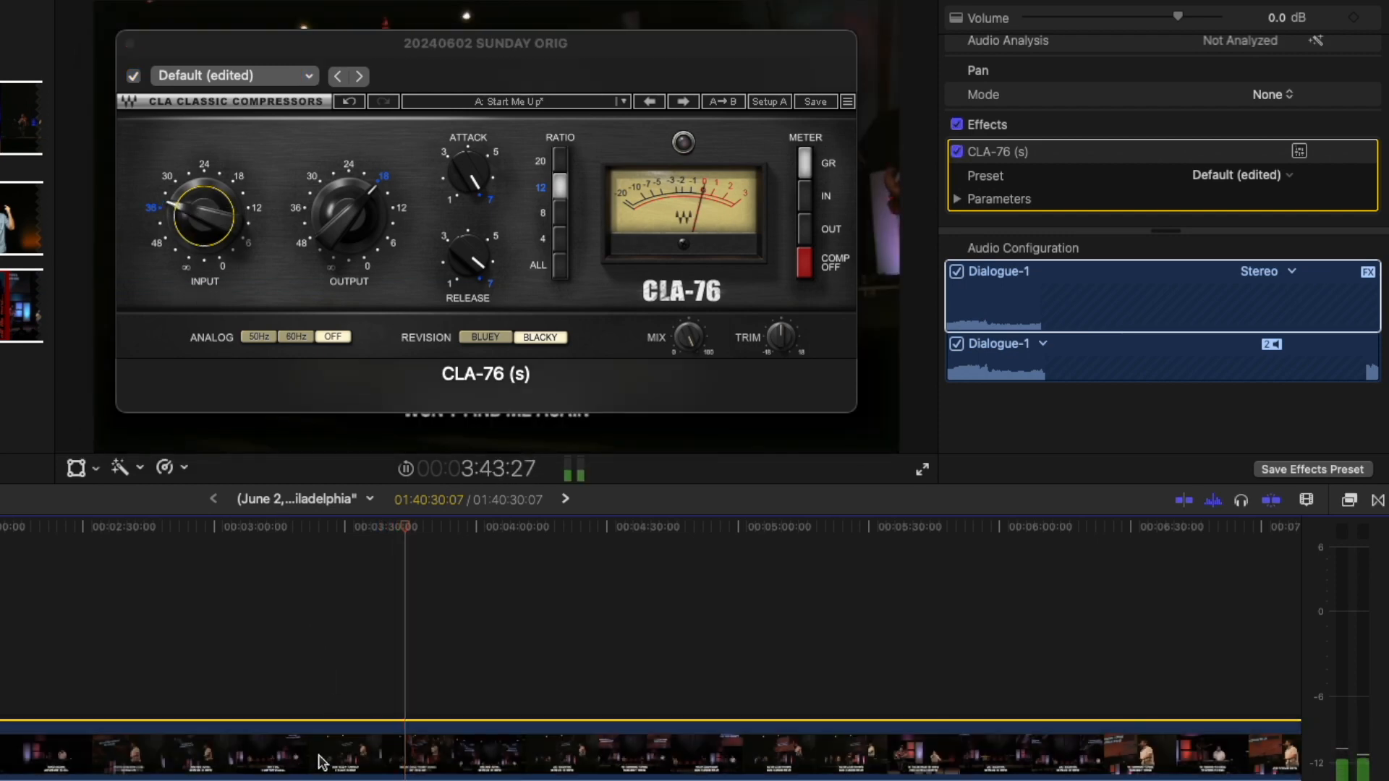
key(v)
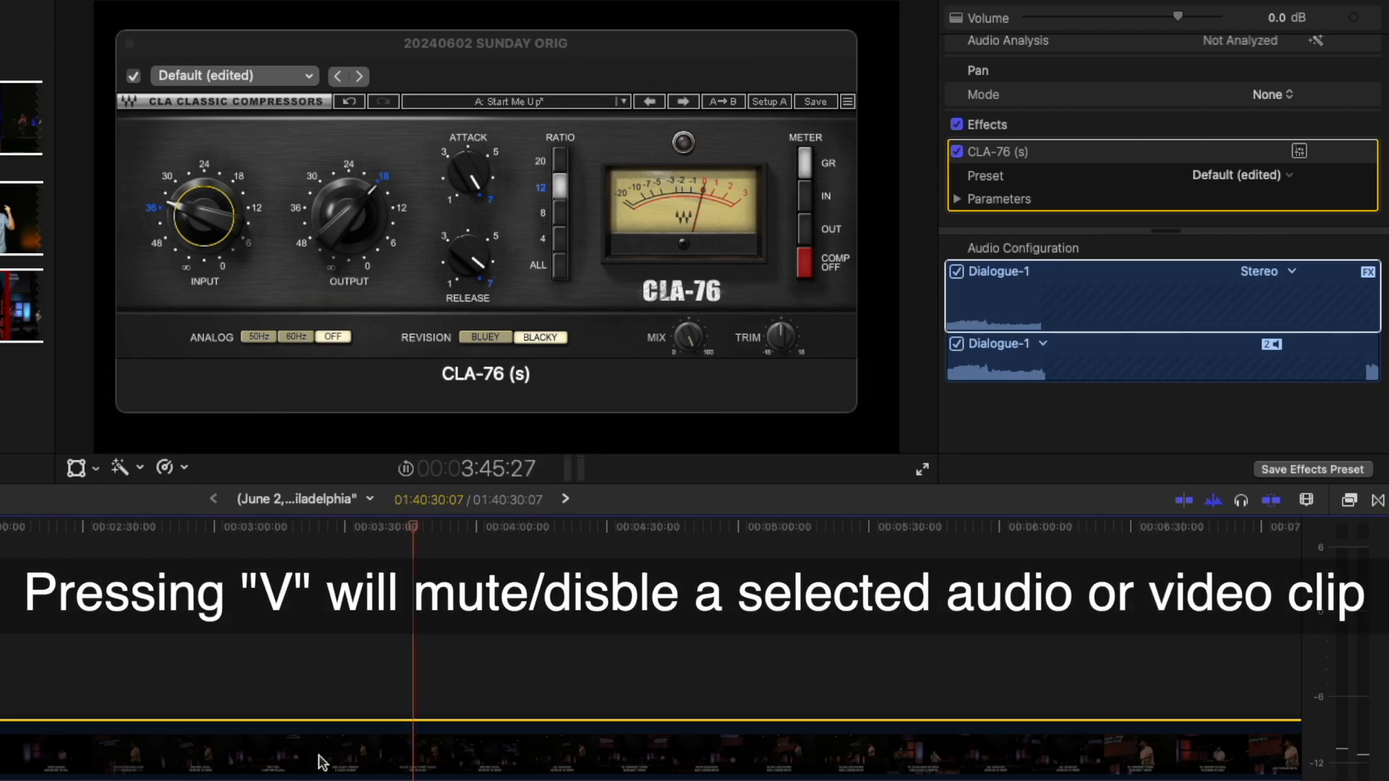
key(v)
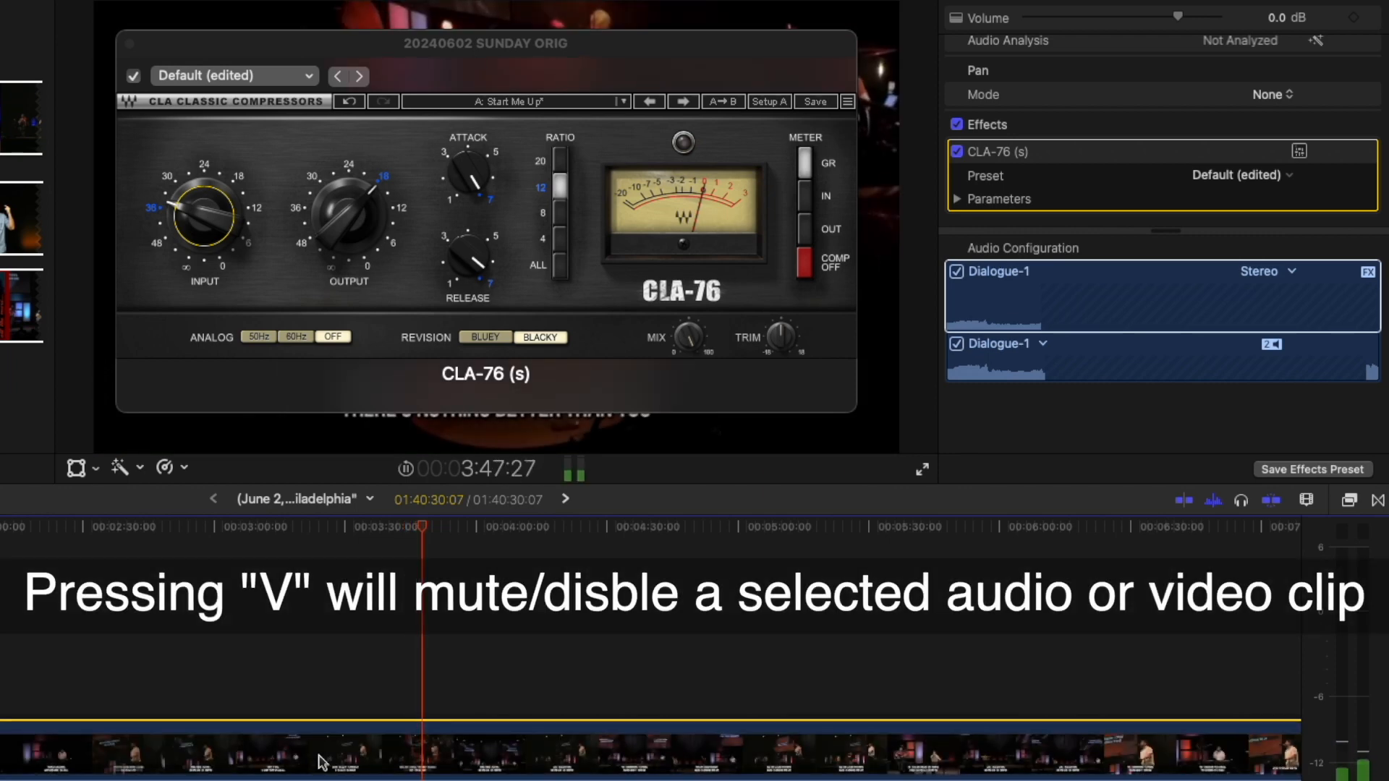
Fine-tune the CLA-76 input to about -31.6 and raise the output to about -14.7.
click(193, 204)
drag(204, 215, 214, 141)
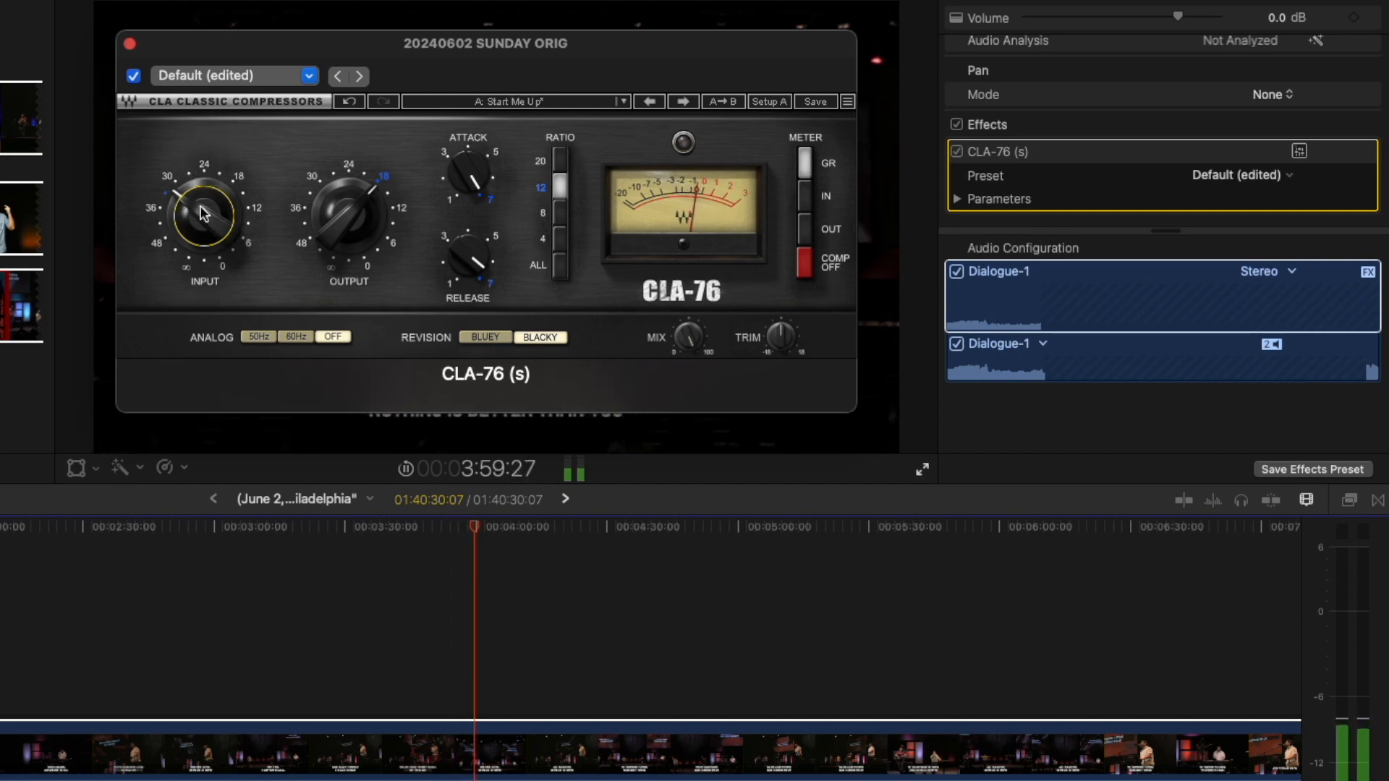
drag(201, 207, 201, 203)
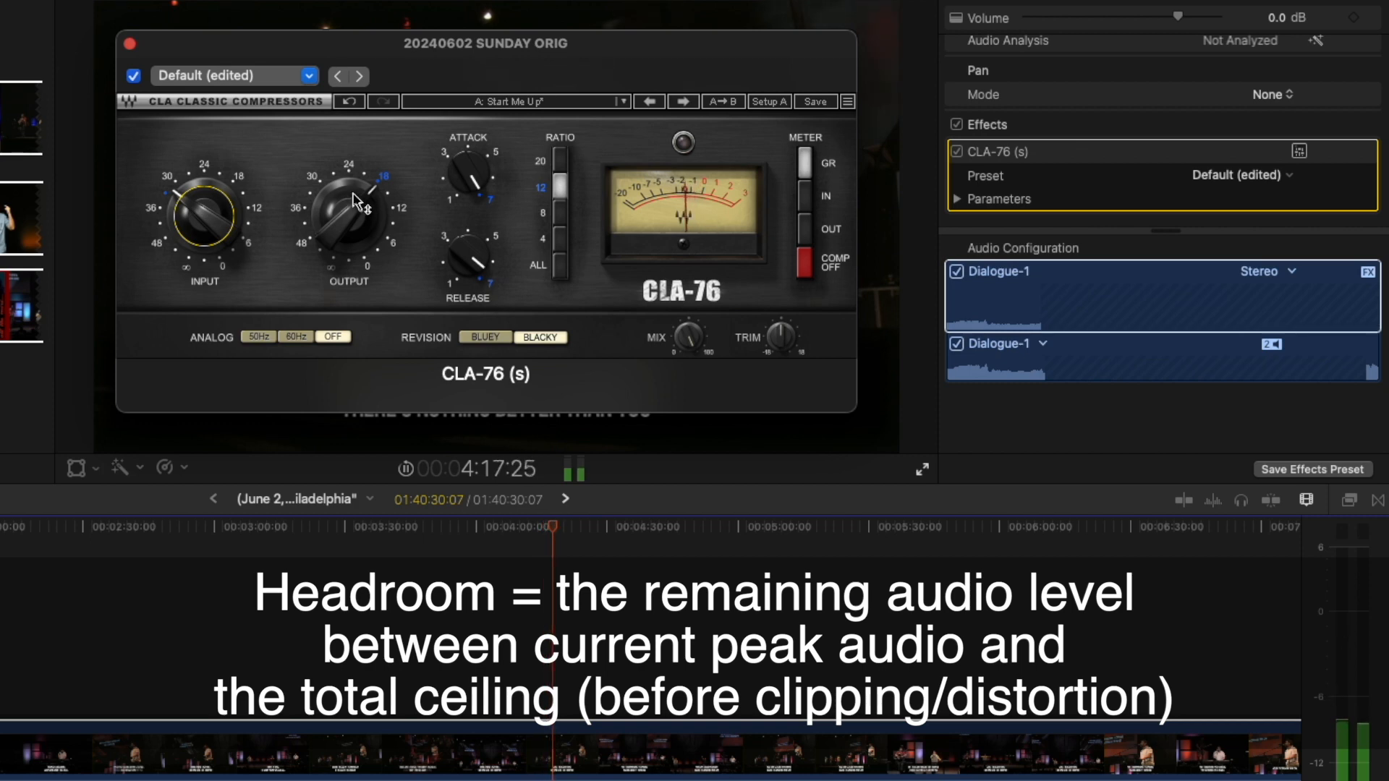
mouse_move(358, 234)
drag(358, 234, 387, 91)
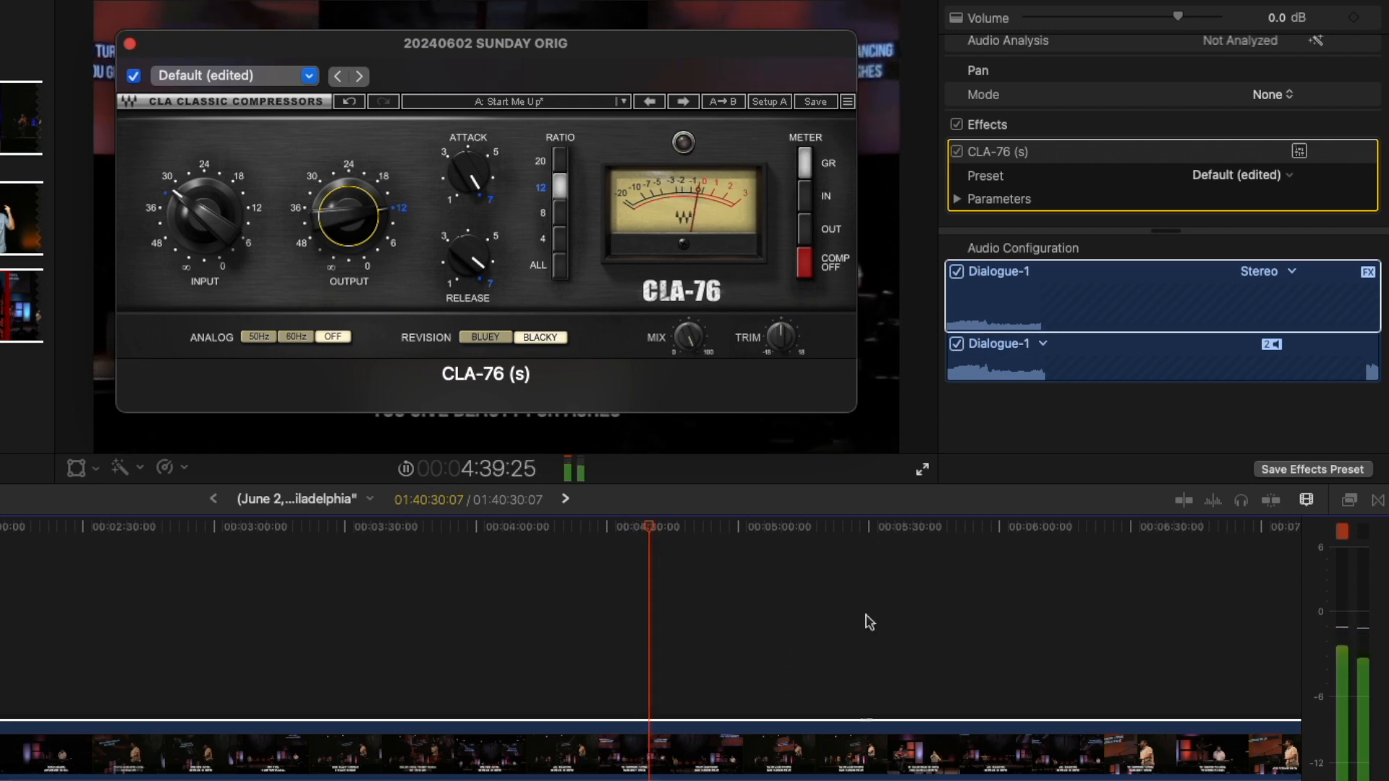
Bypass CLA-76 (s) a few times to compare, finally leaving the effect switched on.
click(803, 262)
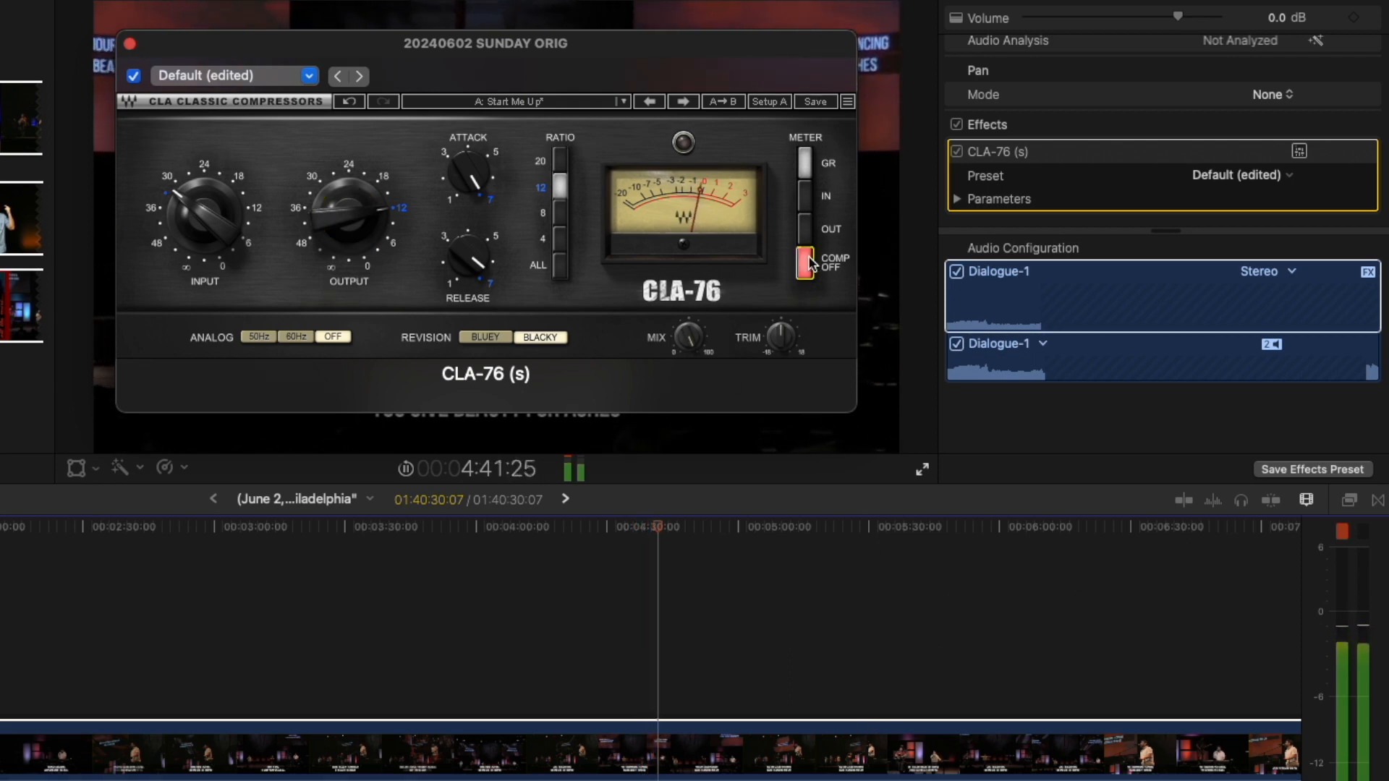
click(133, 76)
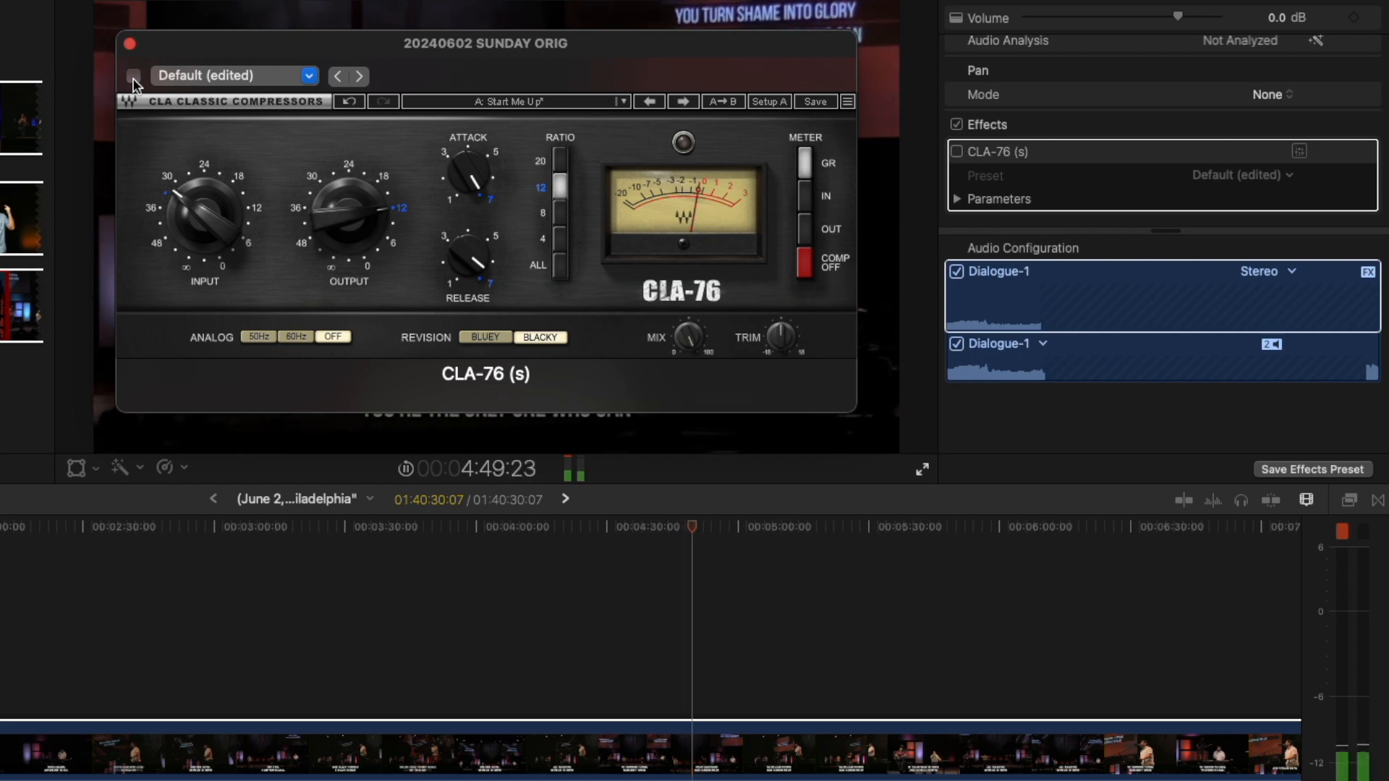
click(133, 76)
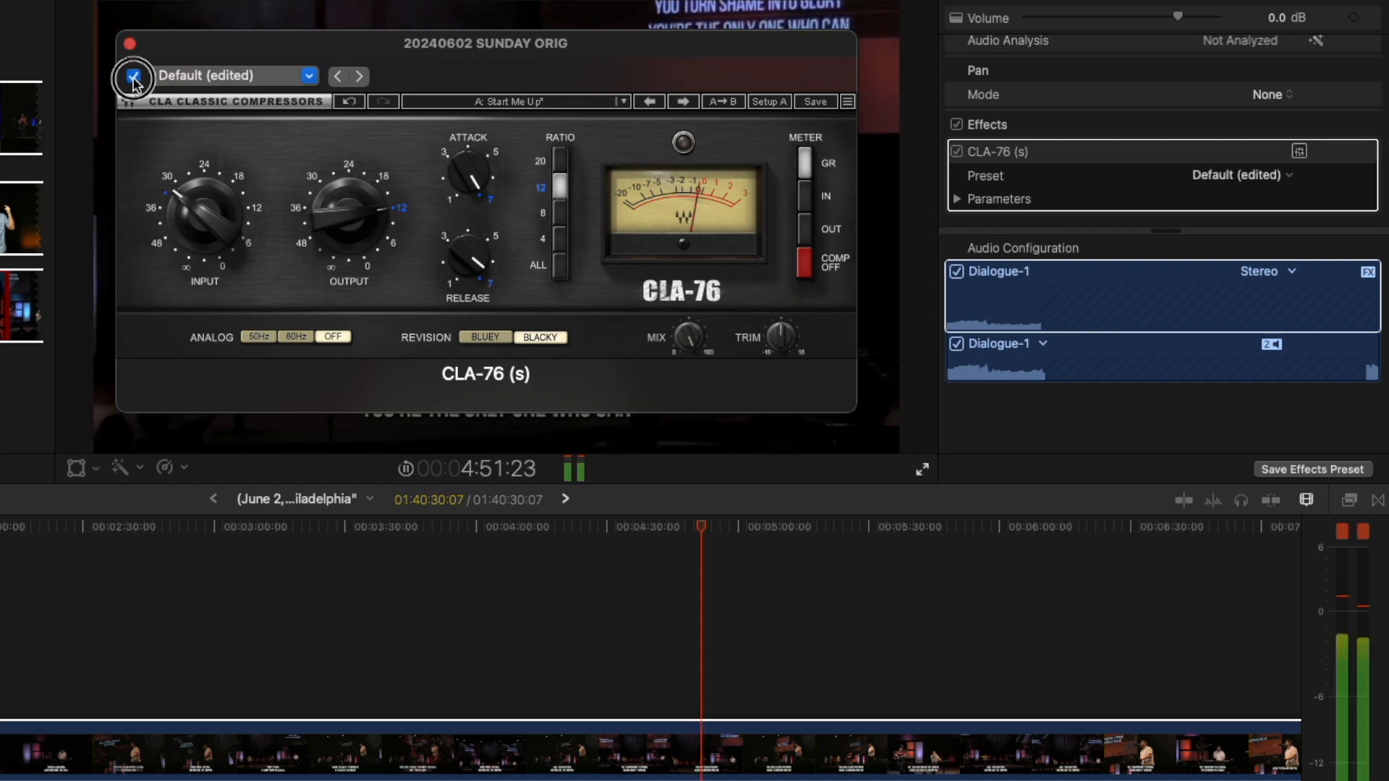
click(133, 76)
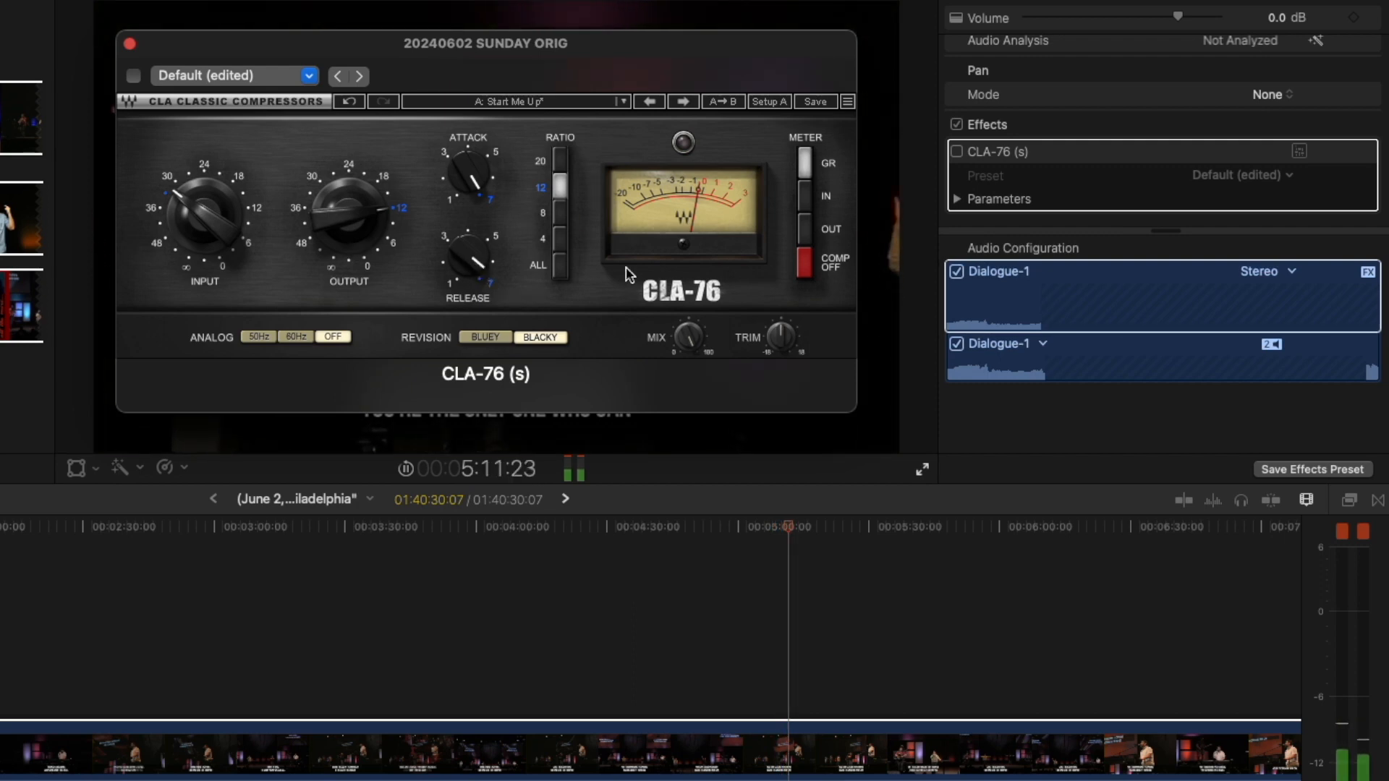
click(134, 76)
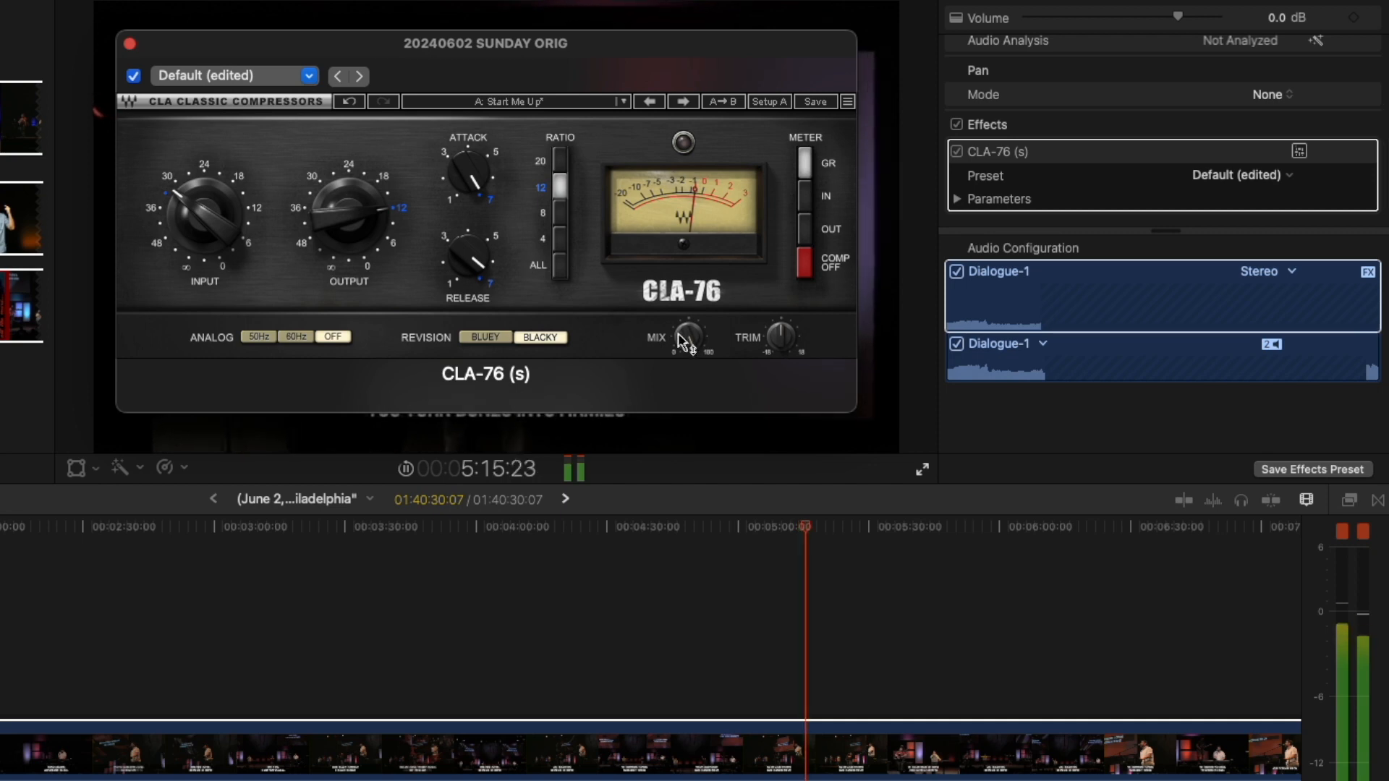
Lower the CLA-76 mix from 100 to about 79 and play from 5:22 to audition it.
drag(683, 336, 645, 496)
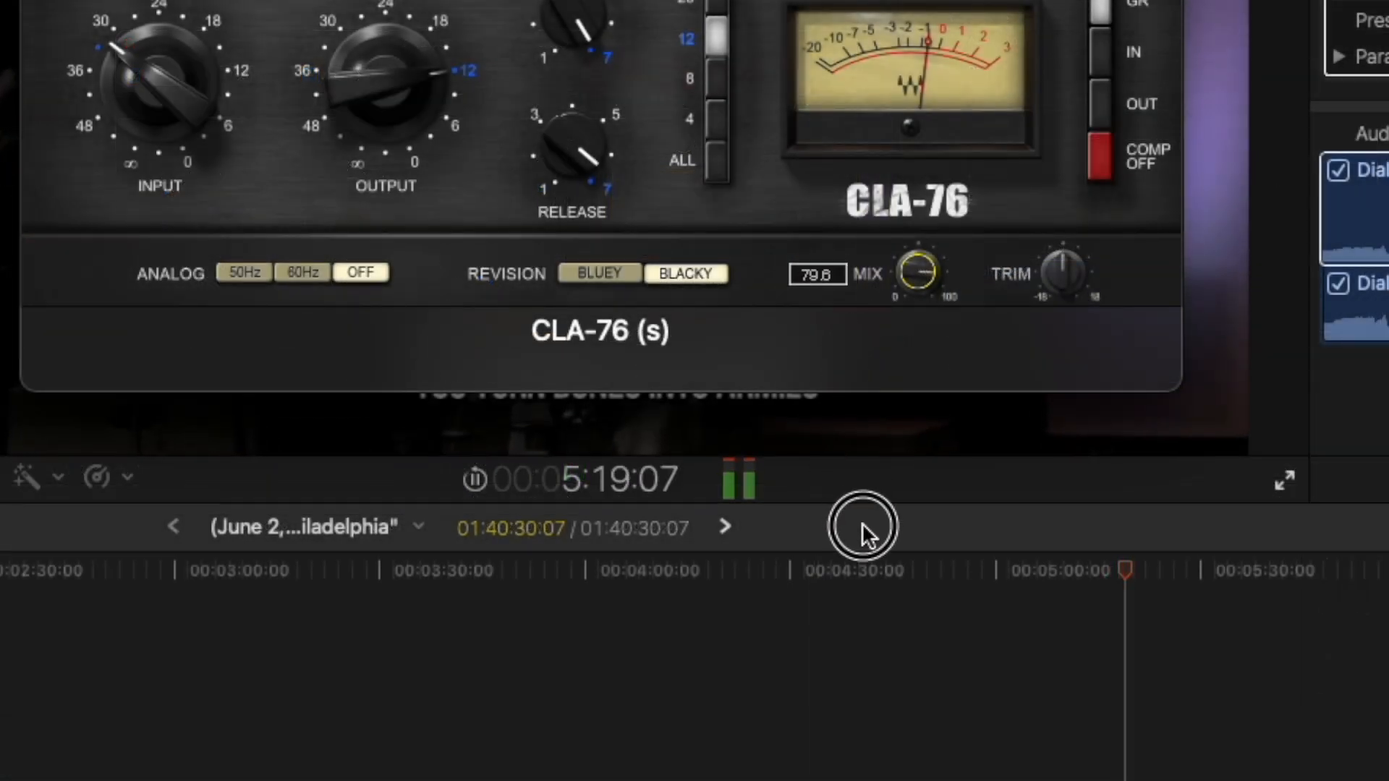
drag(861, 523, 916, 273)
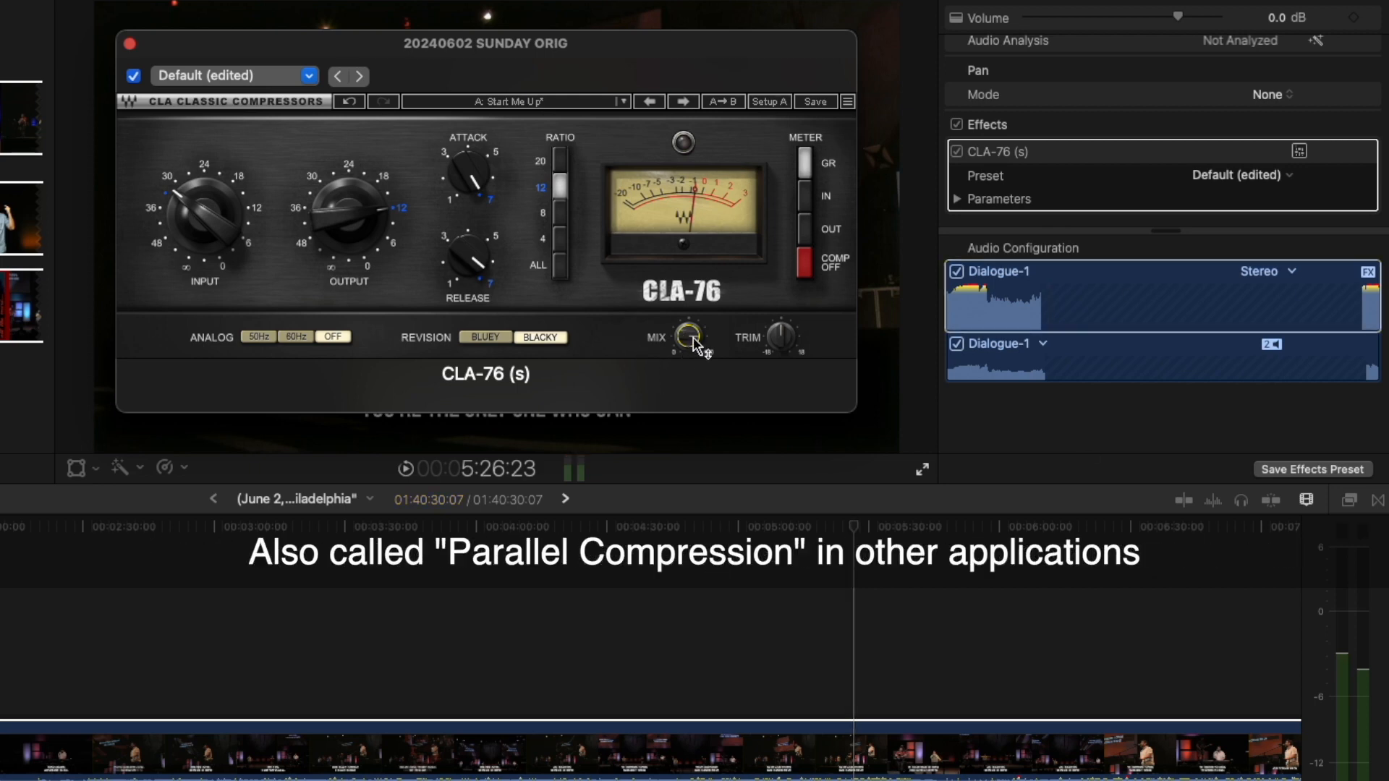
mouse_move(693, 340)
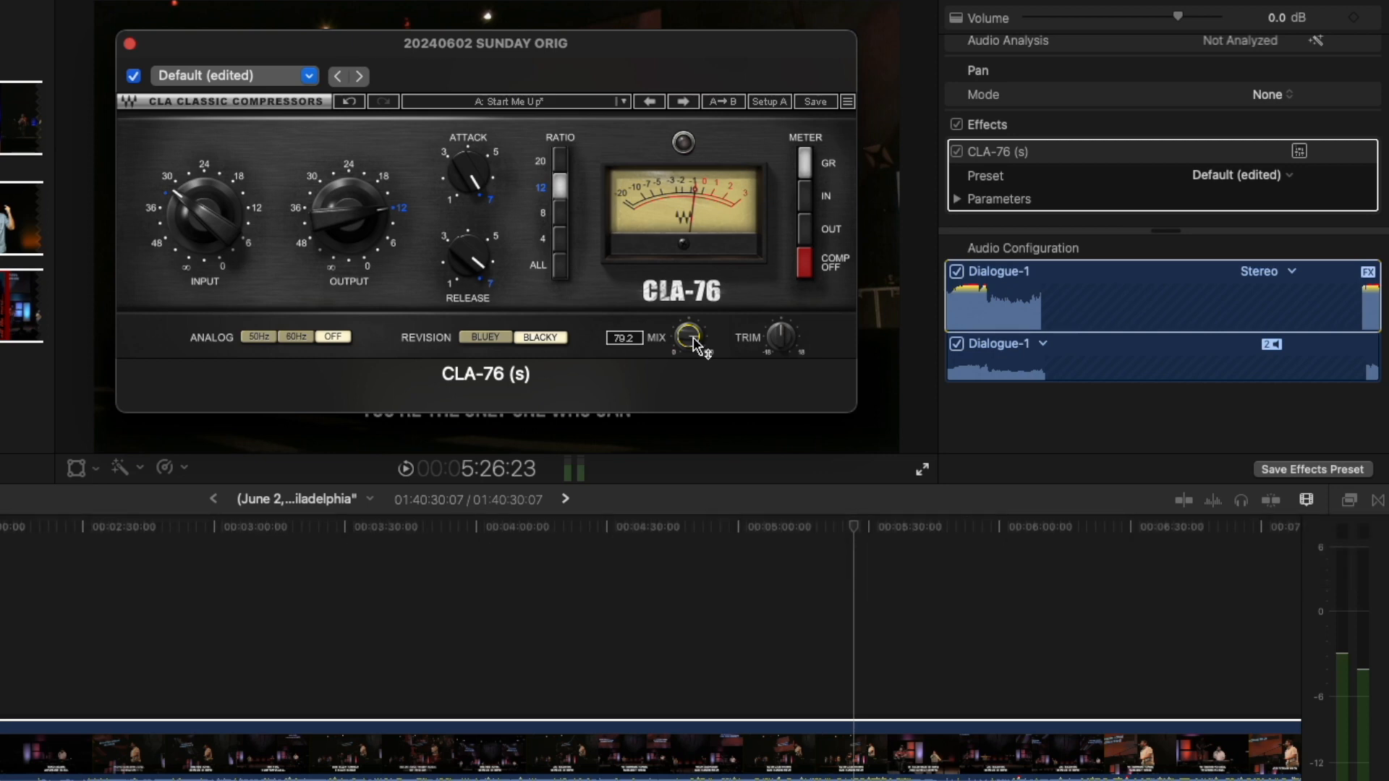
key(space)
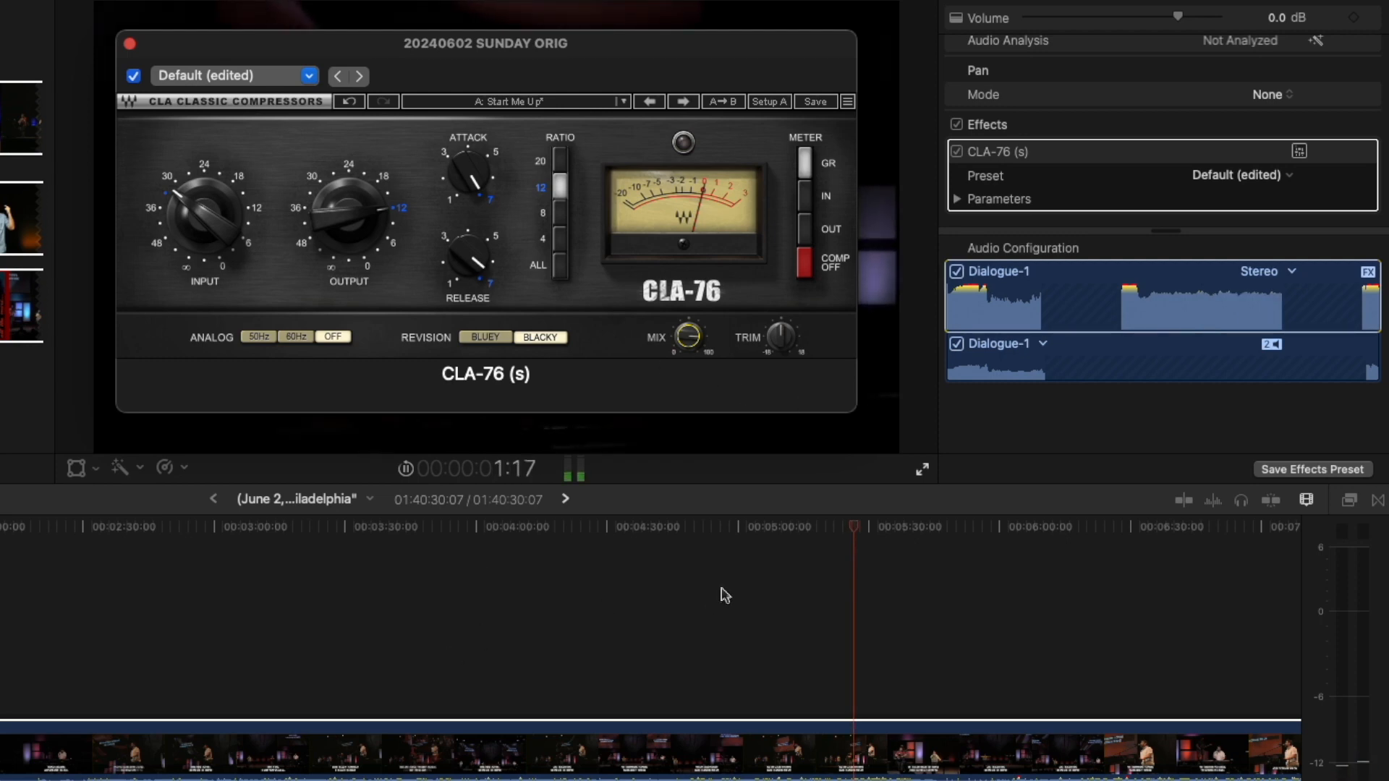
click(836, 531)
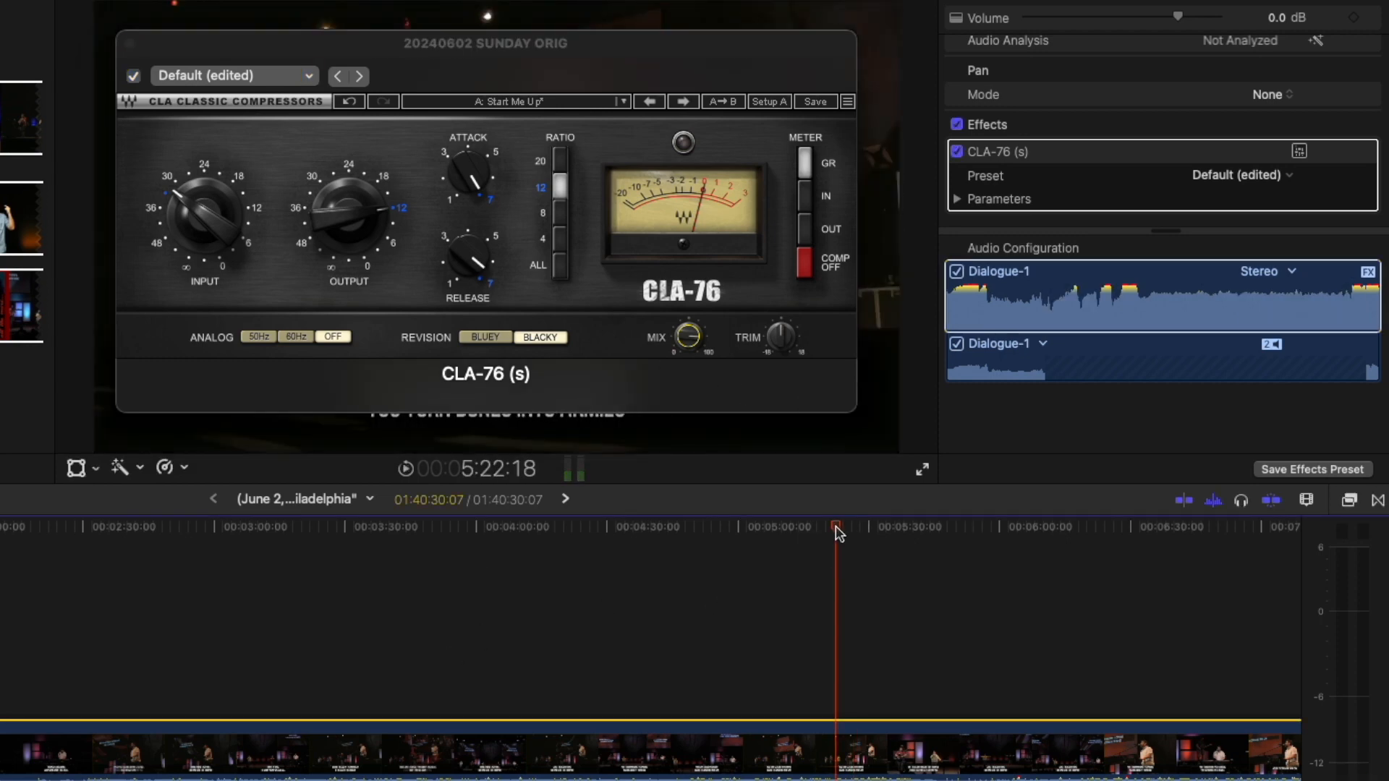
key(space)
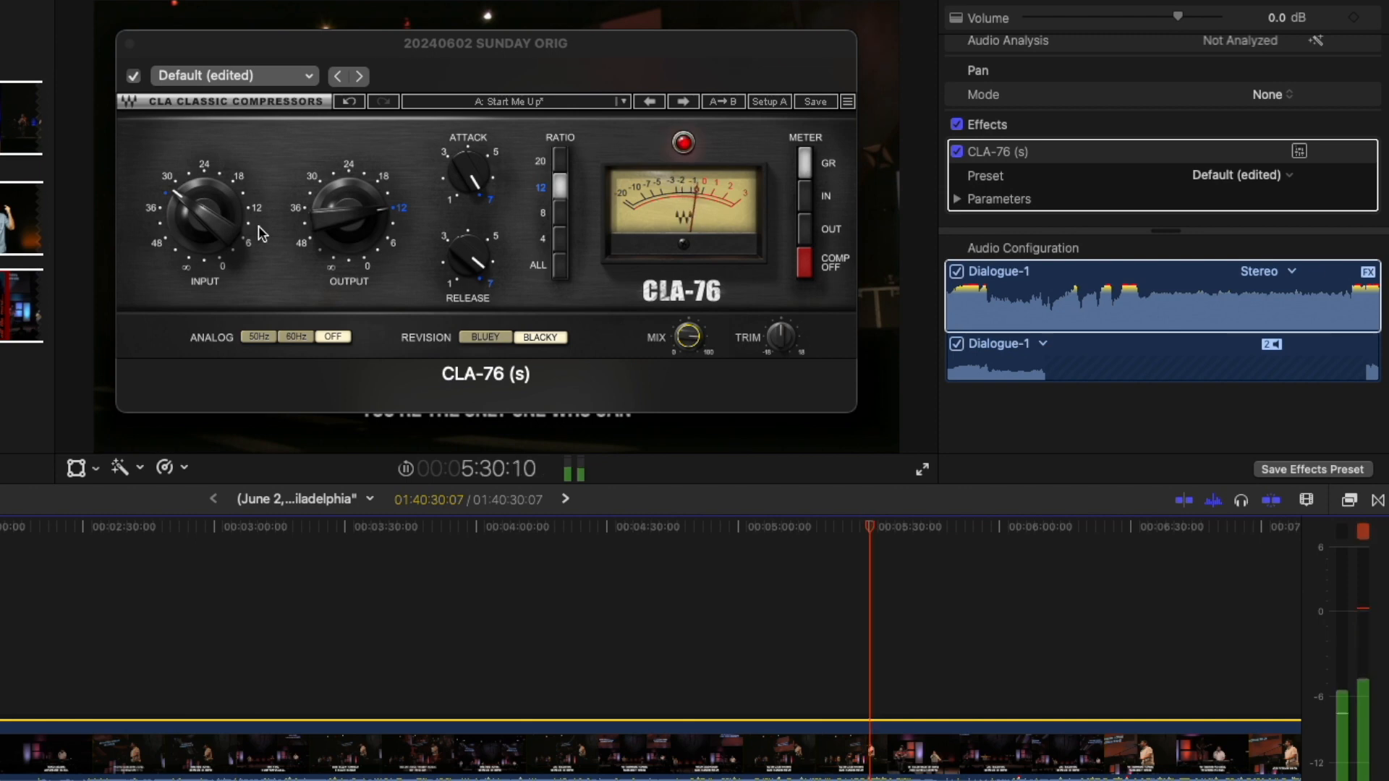
Clear the CLA-76 clip light, set the meter to IN then OUT, mix to 86.5, and stop playback.
click(470, 185)
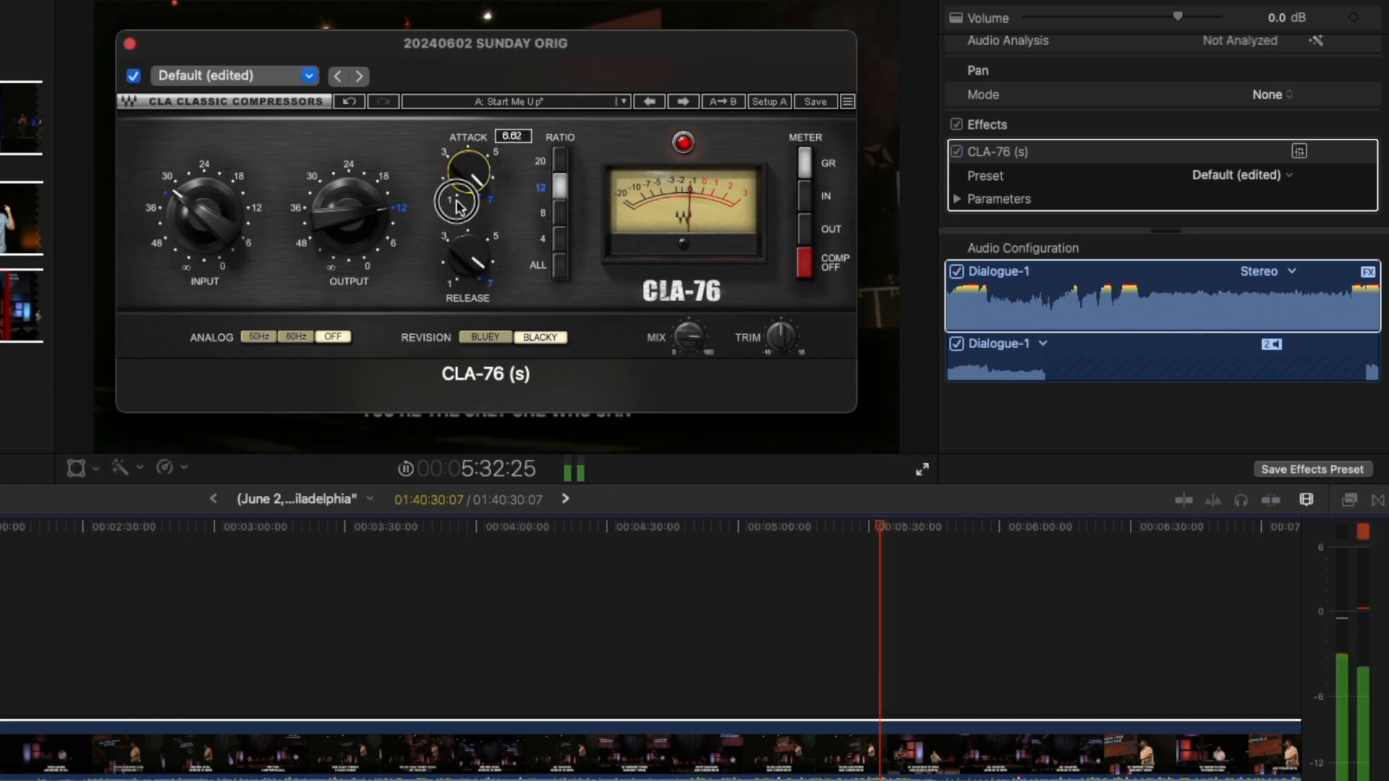
click(684, 143)
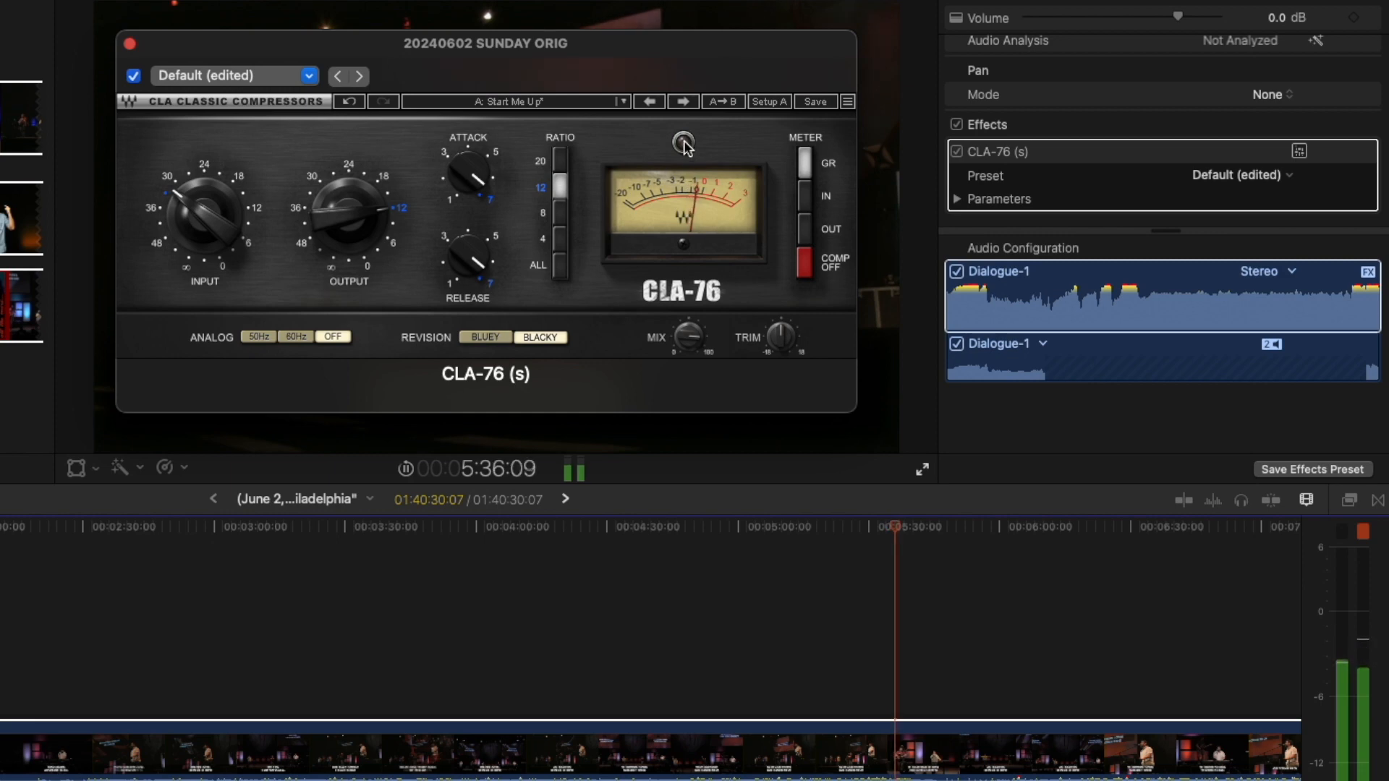
click(807, 233)
click(808, 235)
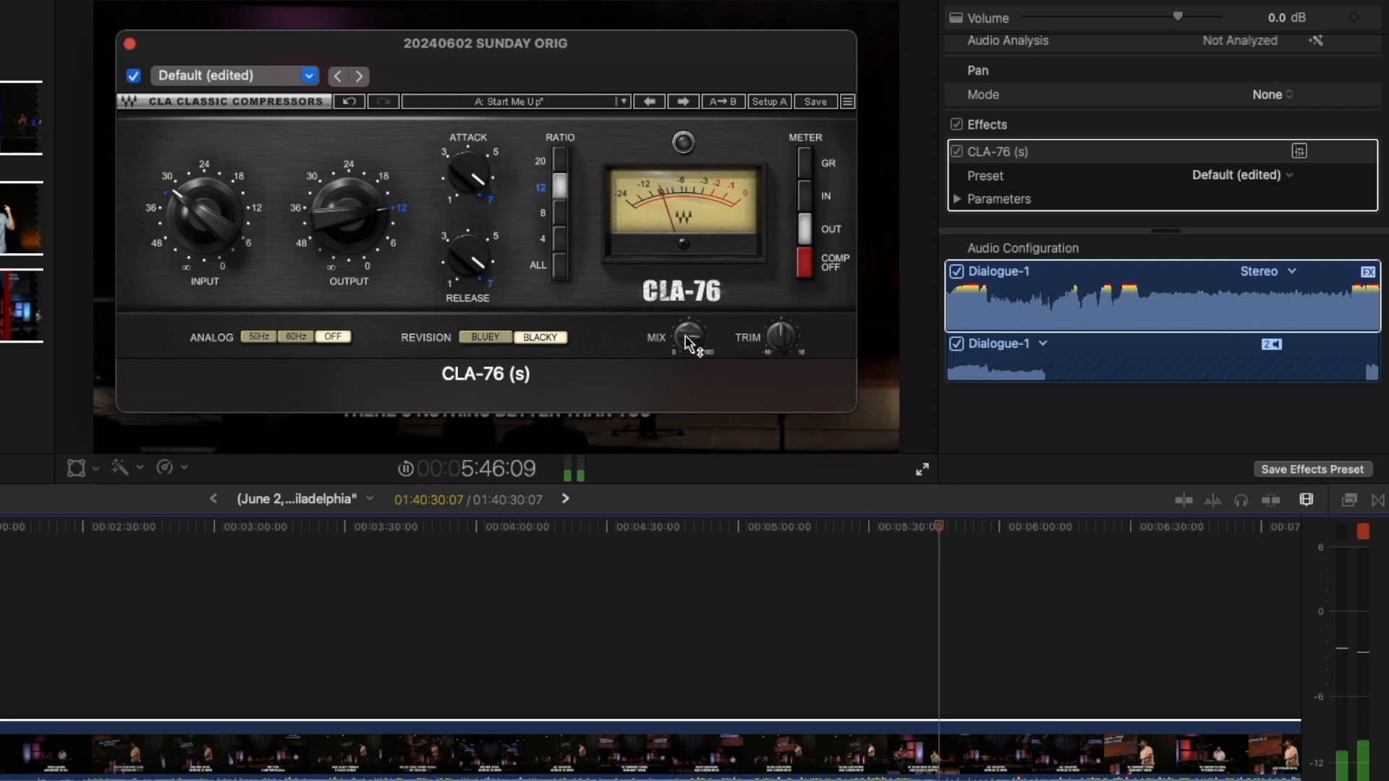
drag(705, 340, 732, 255)
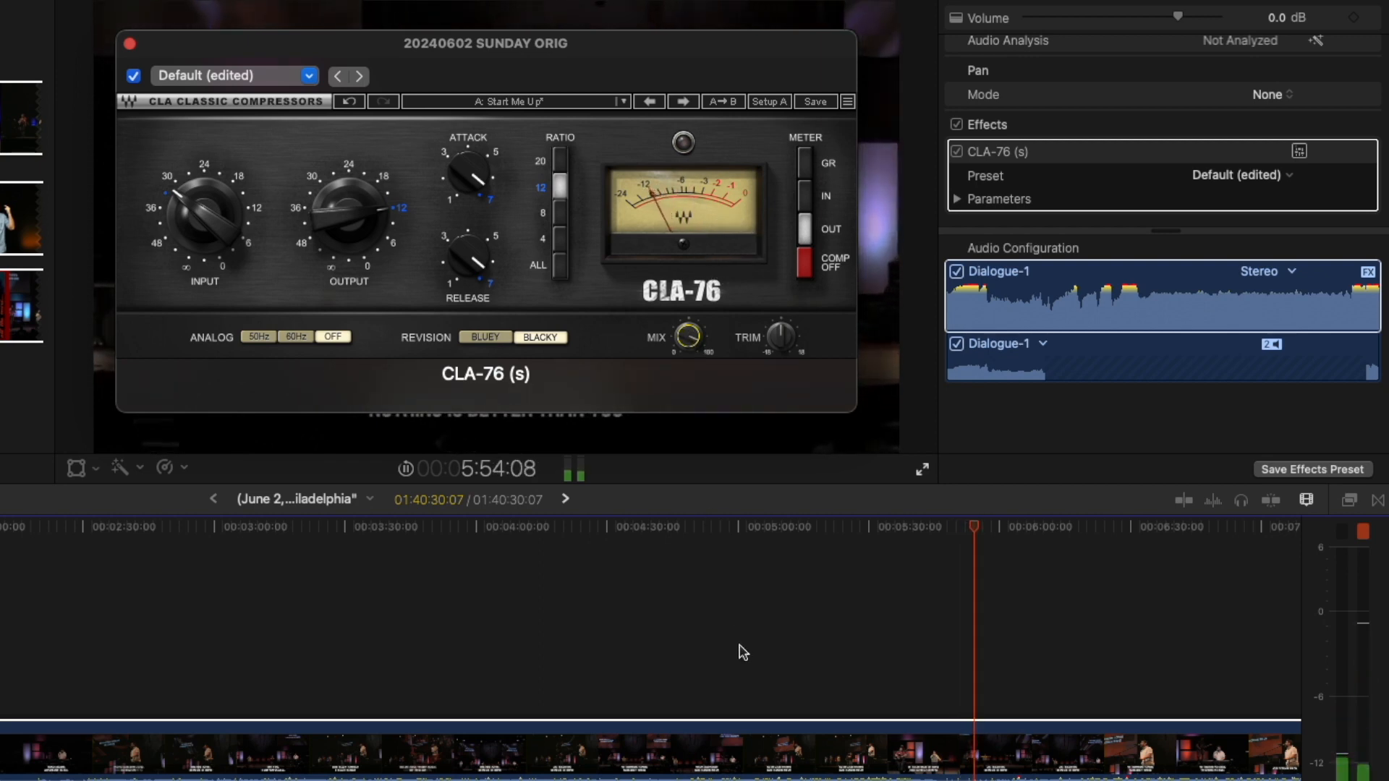
scroll(741, 652, right, 5)
click(1362, 532)
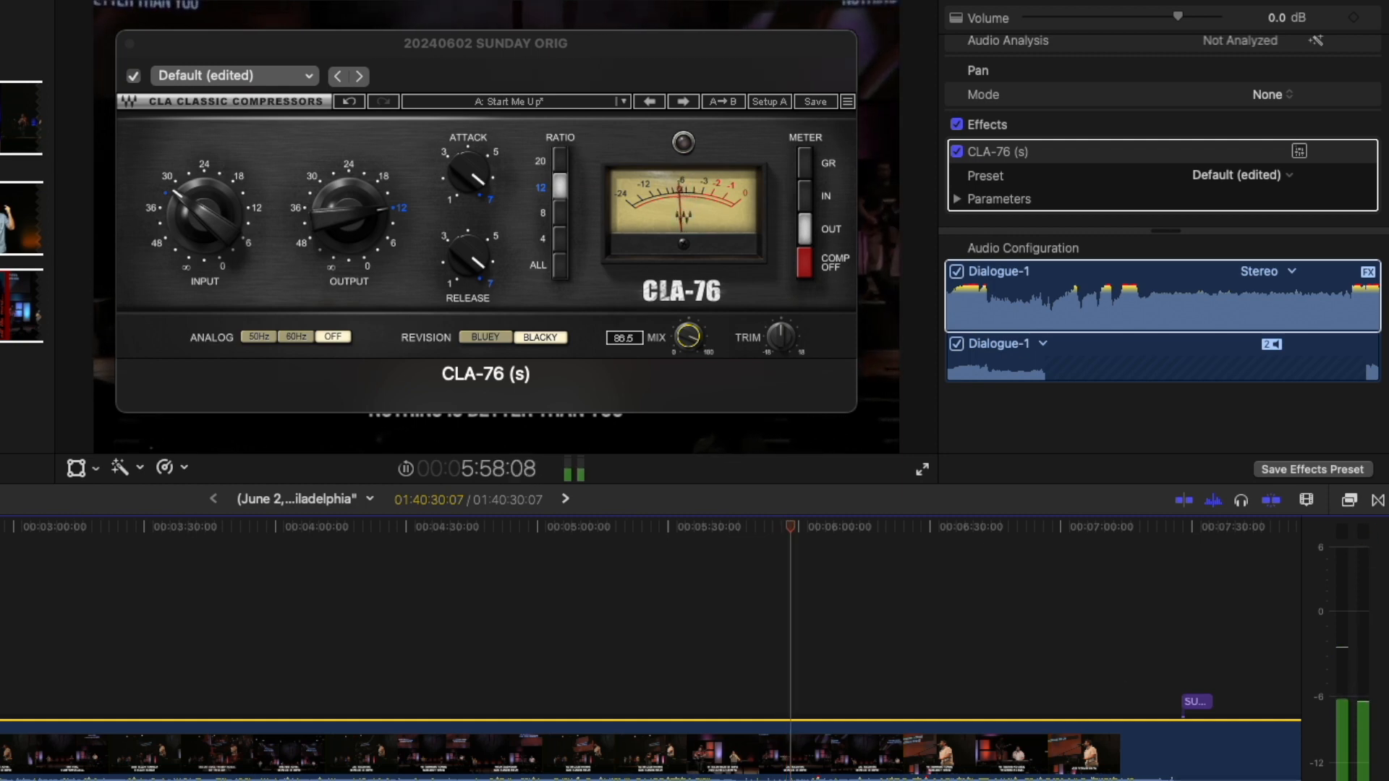
key(space)
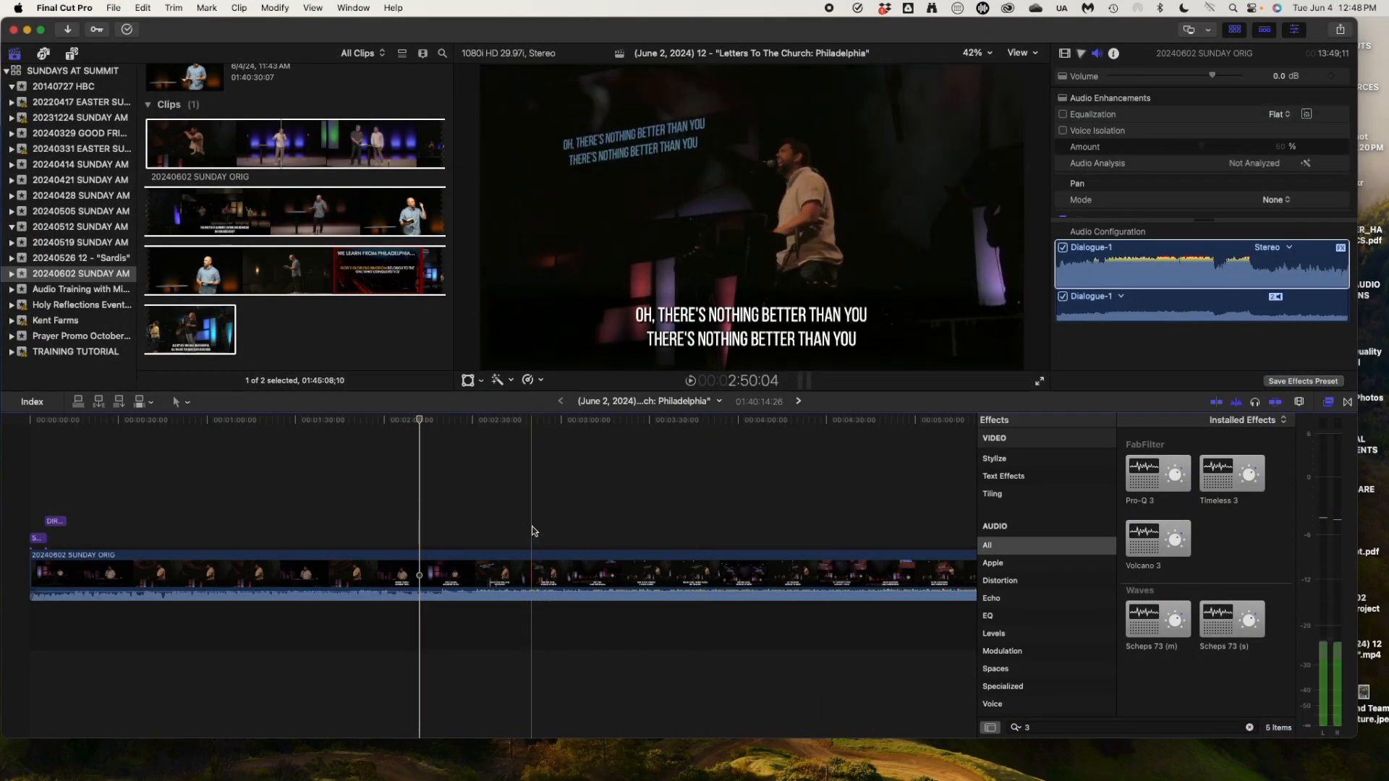
Fit the timeline with Shift+Z, select the long sermon clip at the end, and scroll to its audio Effects.
key(shift+z)
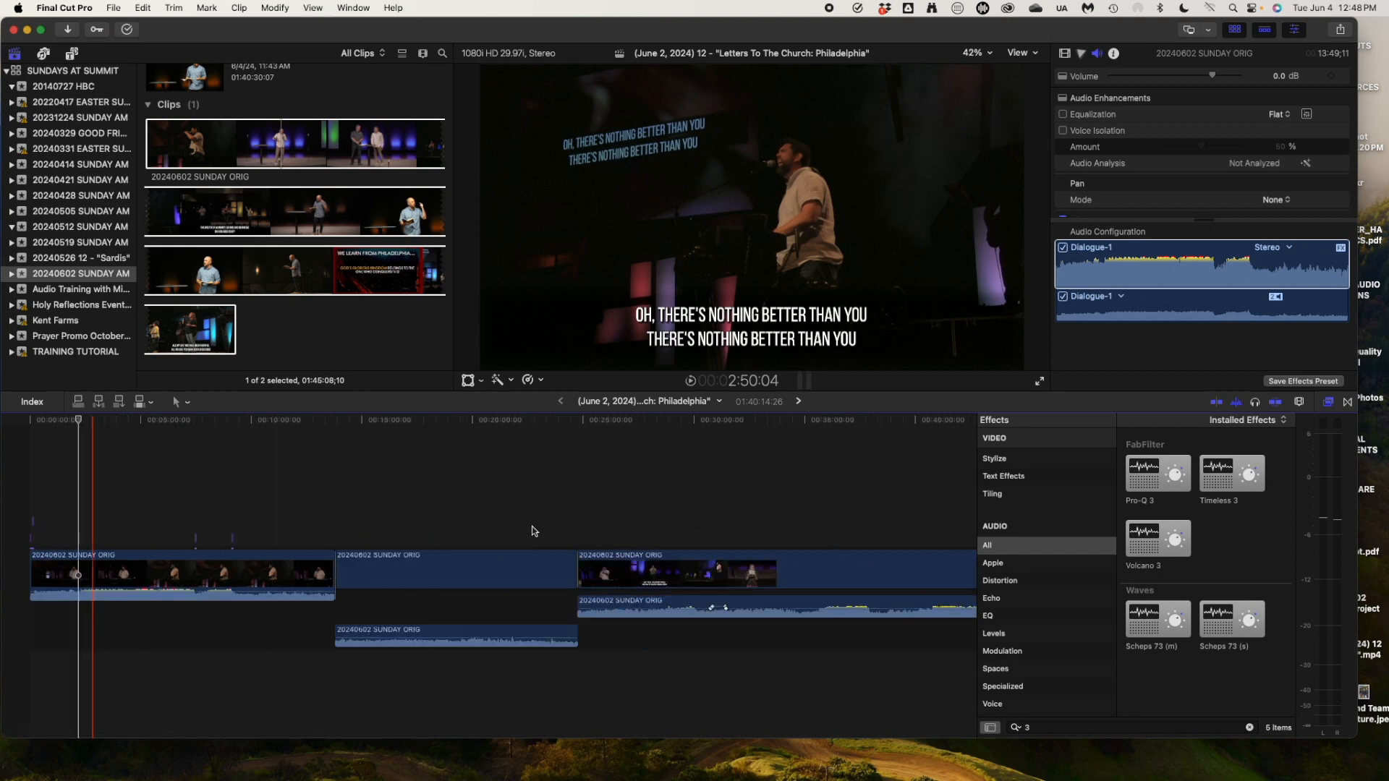
scroll(665, 543, right, 20)
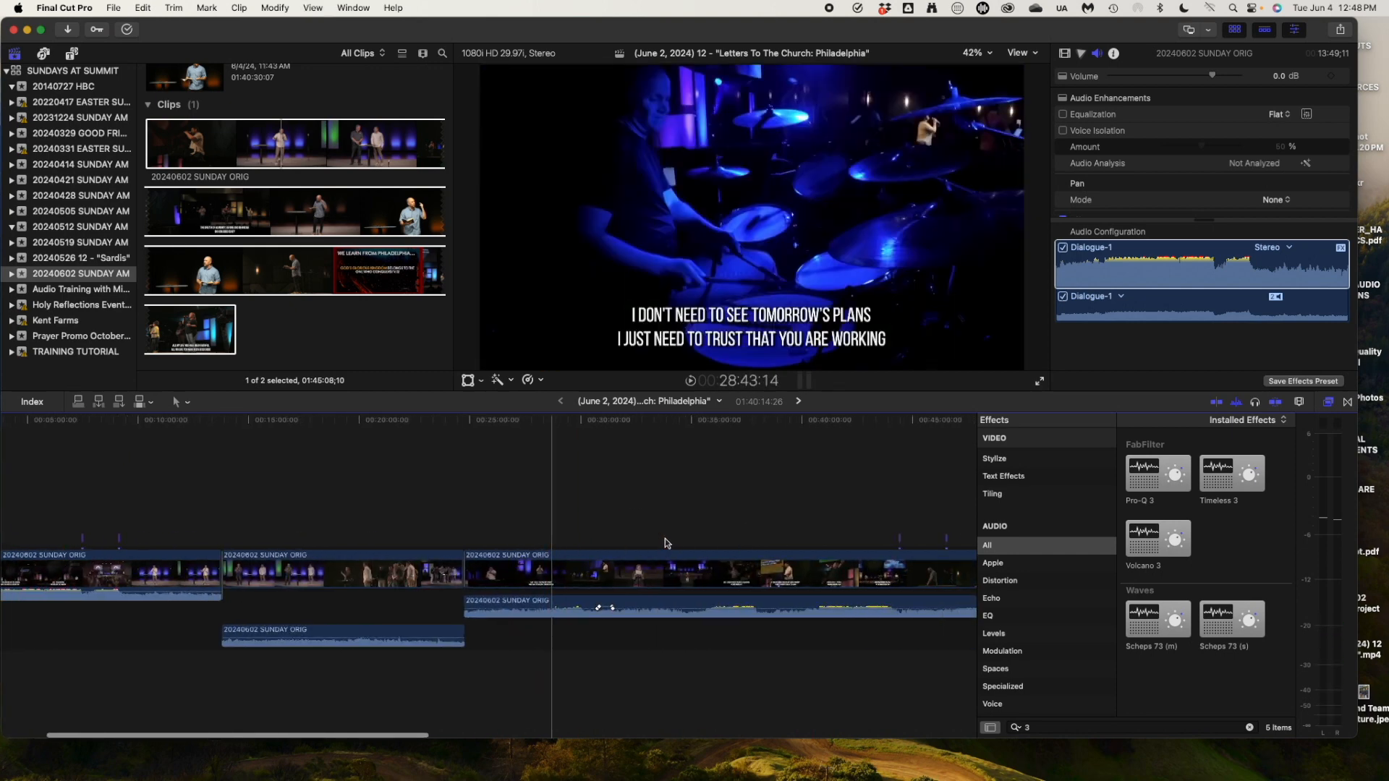
scroll(665, 543, left, 20)
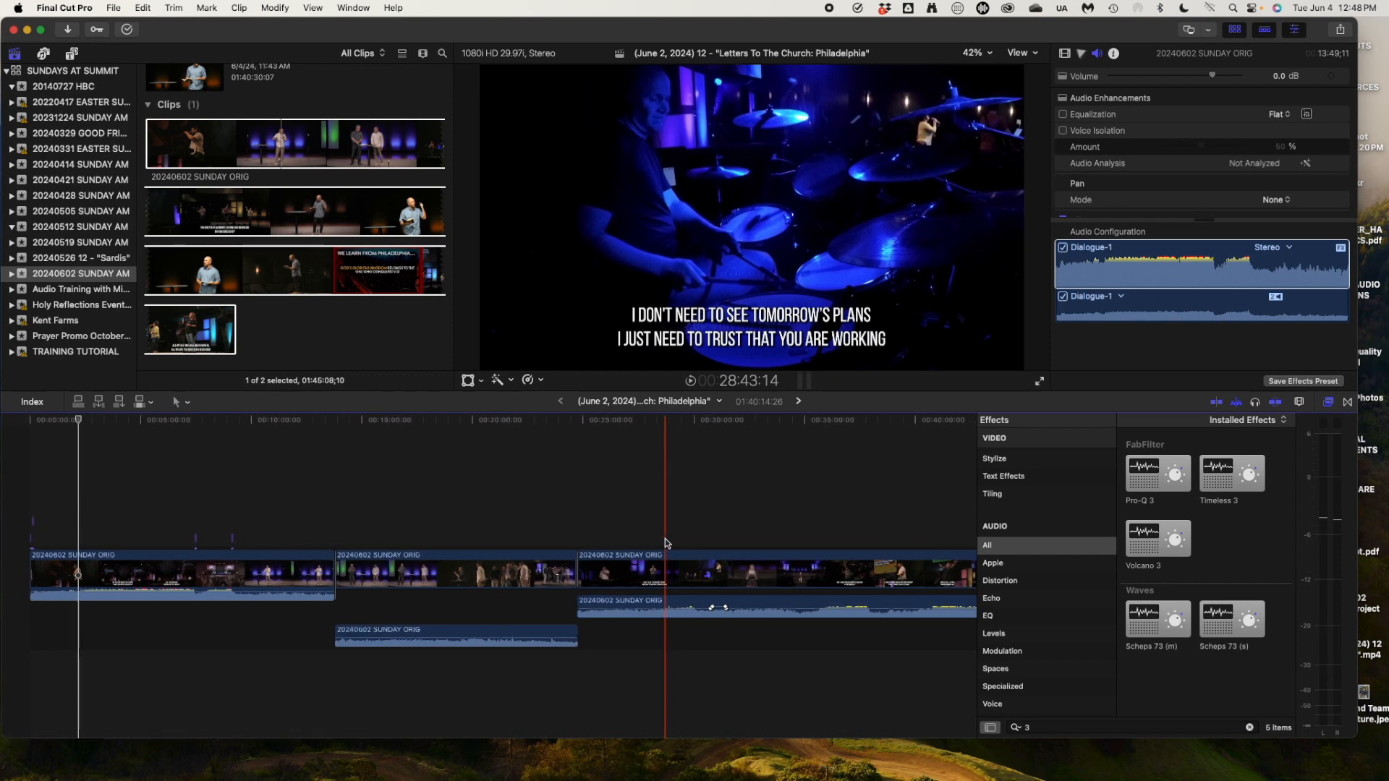
scroll(666, 544, right, 15)
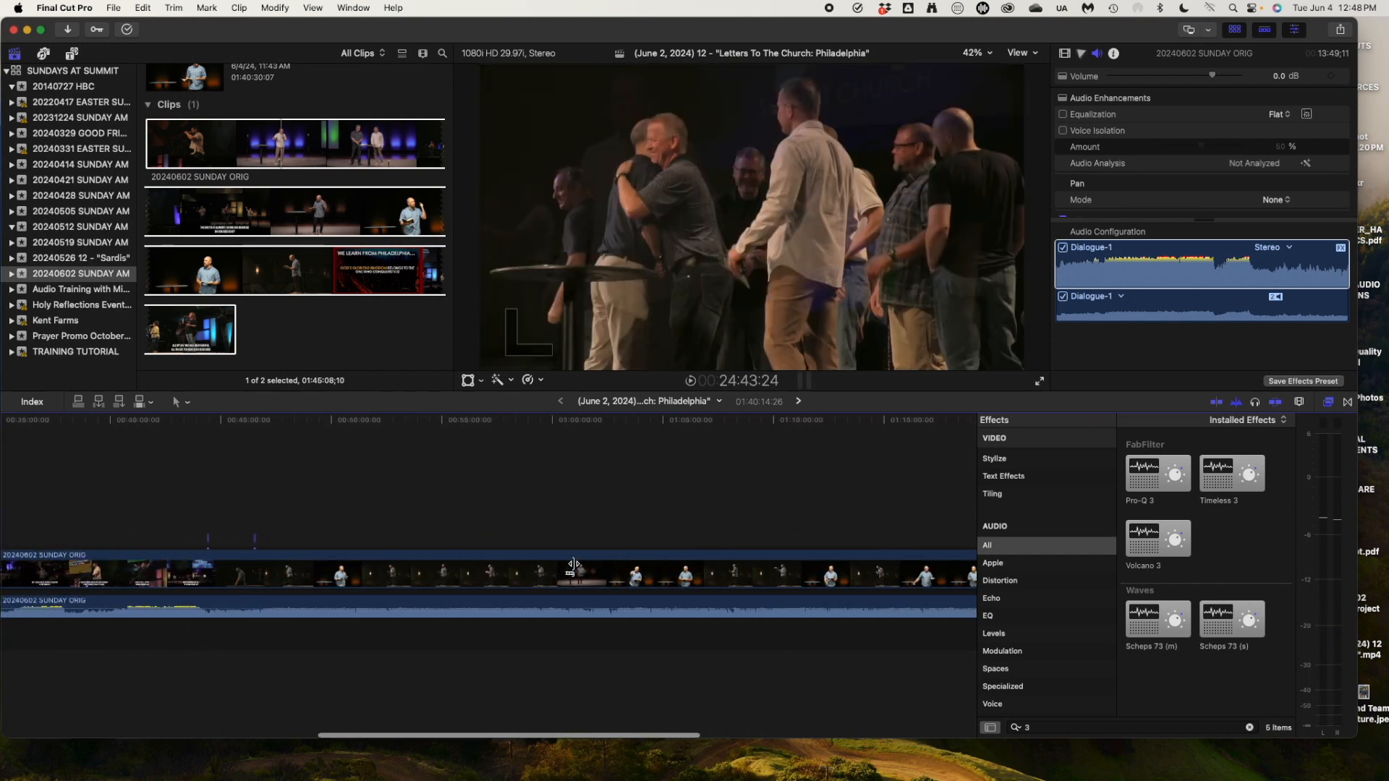
scroll(575, 568, right, 5)
scroll(575, 567, left, 4)
click(446, 606)
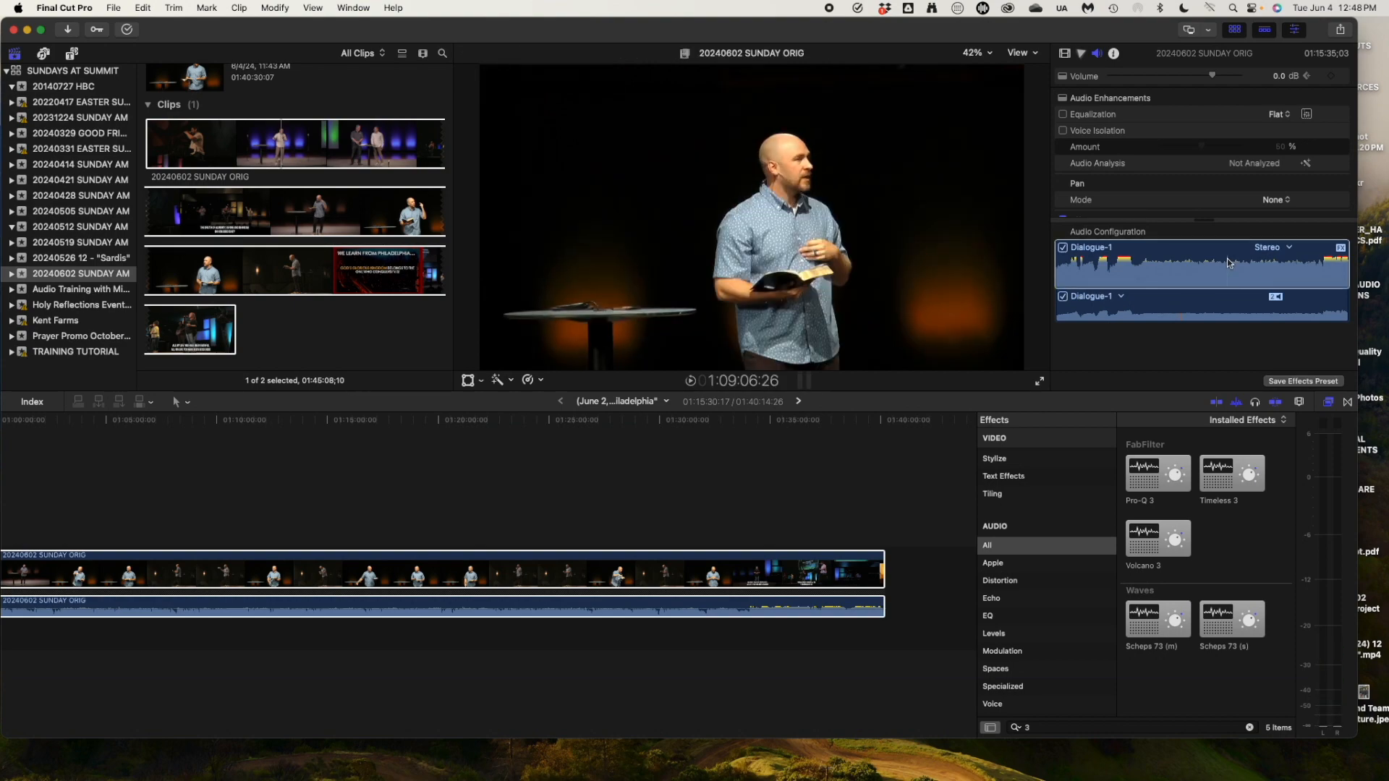
scroll(1225, 207, down, 5)
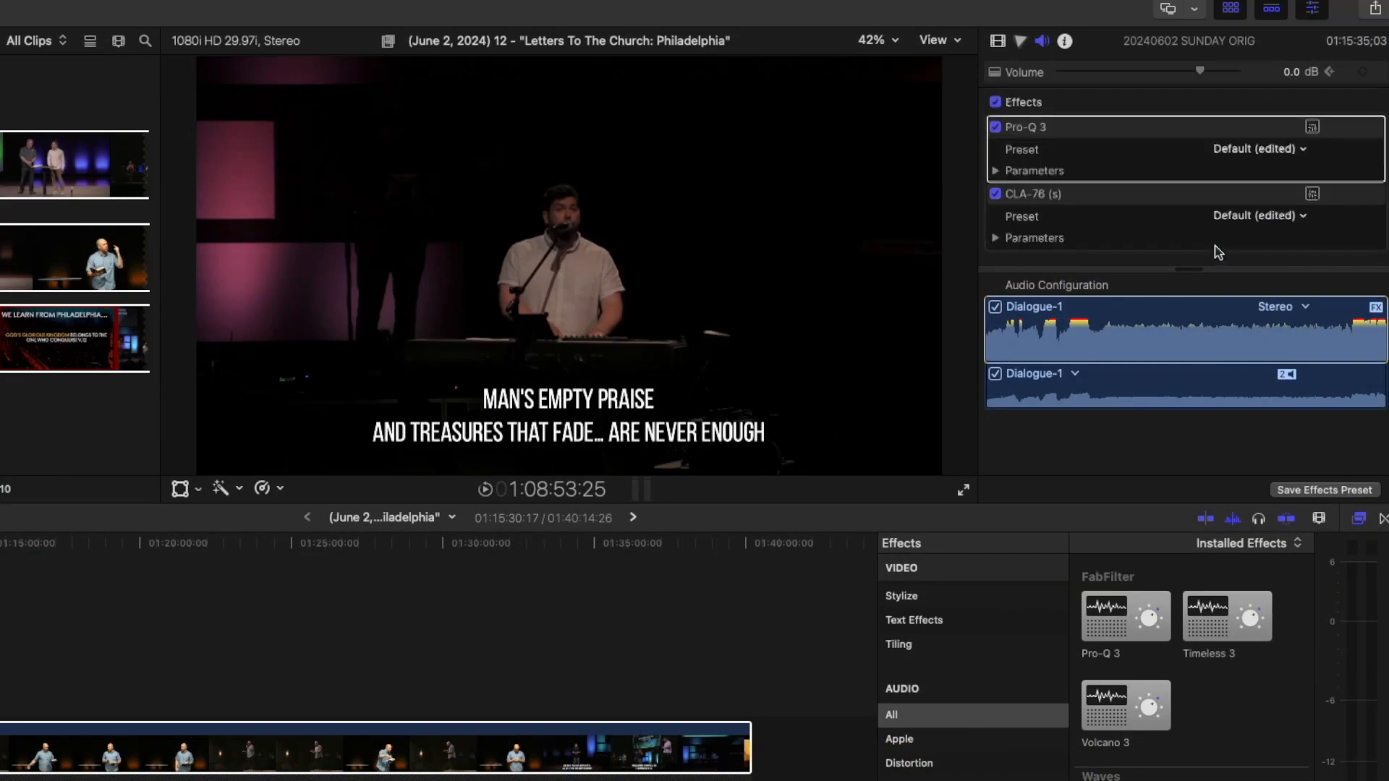
In Pro-Q 3, ease the 77.9 Hz band's dynamic range from -5.26 to -4.83 dB, then close the editor.
click(1310, 129)
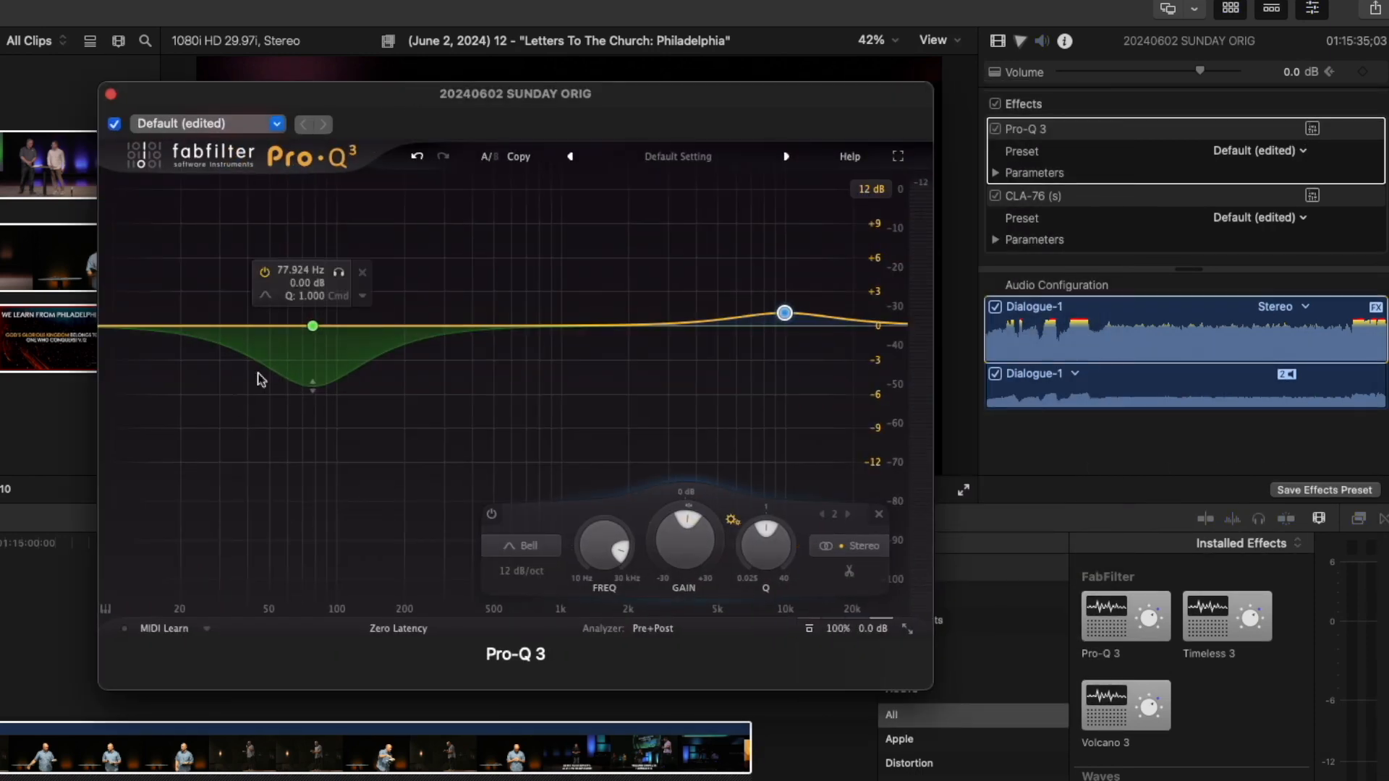
click(313, 327)
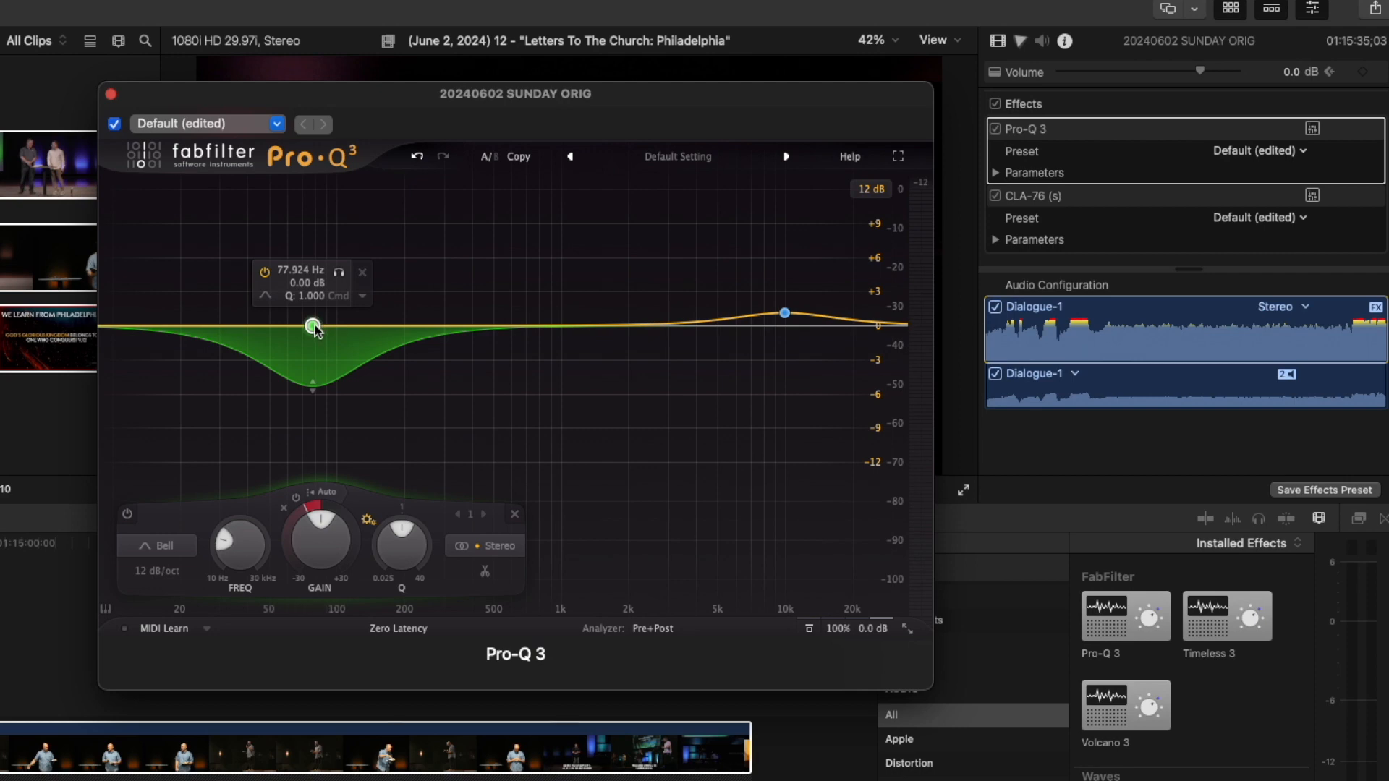
mouse_move(318, 505)
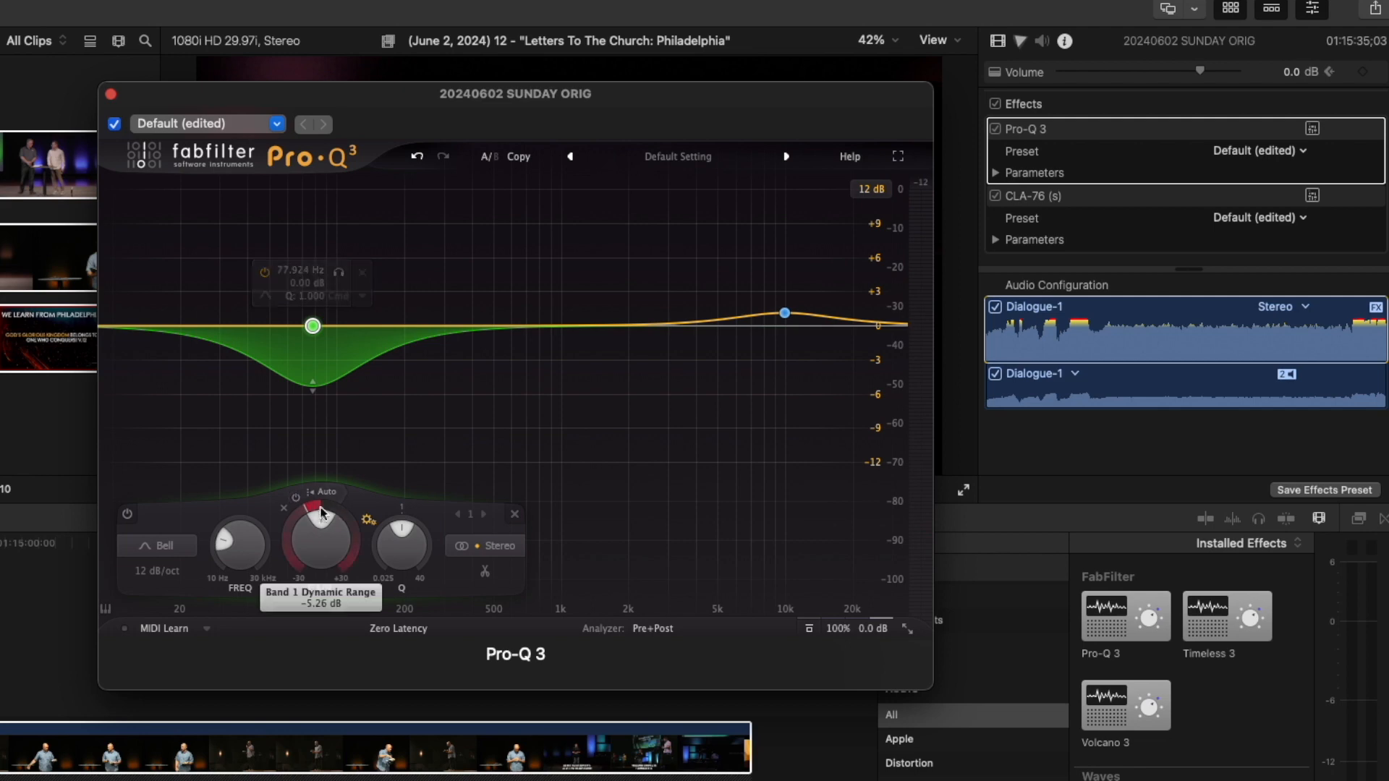
mouse_move(306, 511)
mouse_down()
mouse_move(318, 497)
mouse_move(298, 519)
mouse_up()
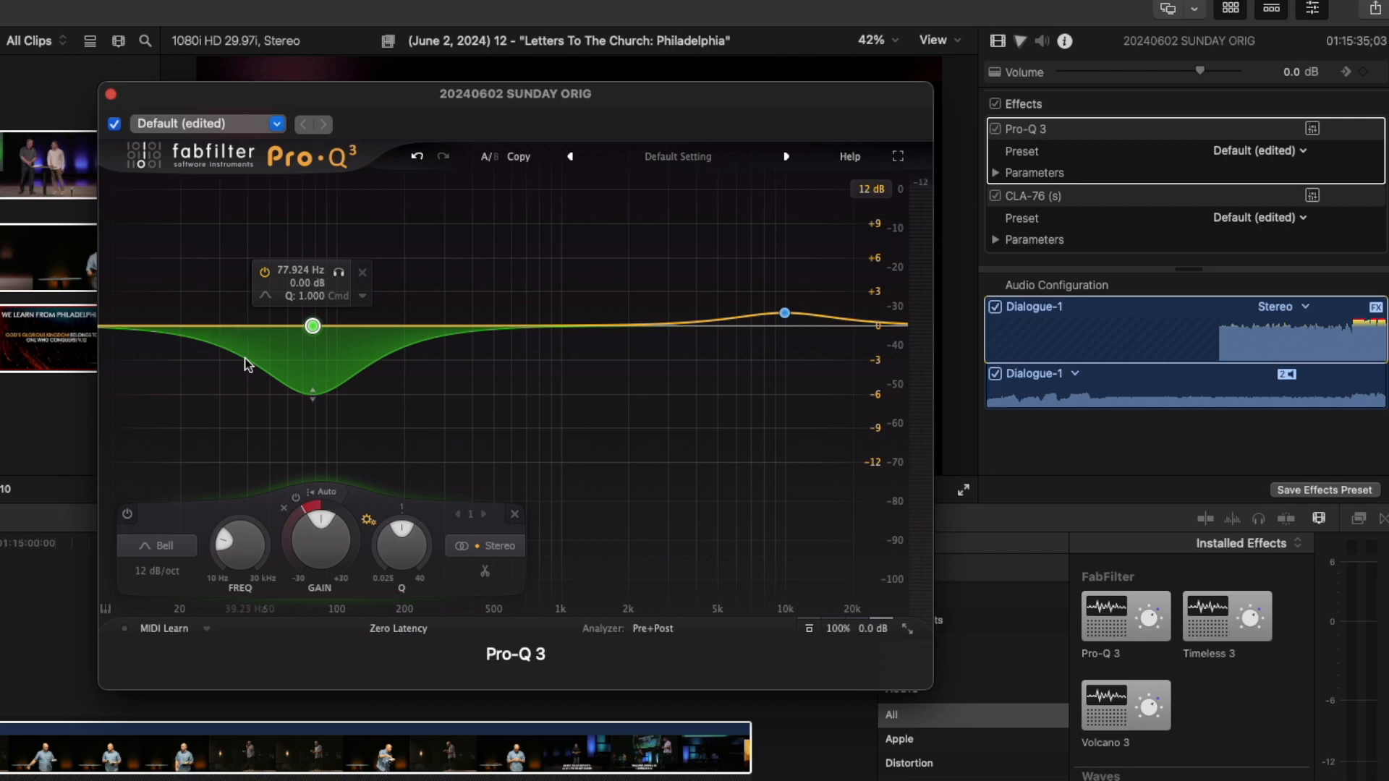
click(112, 95)
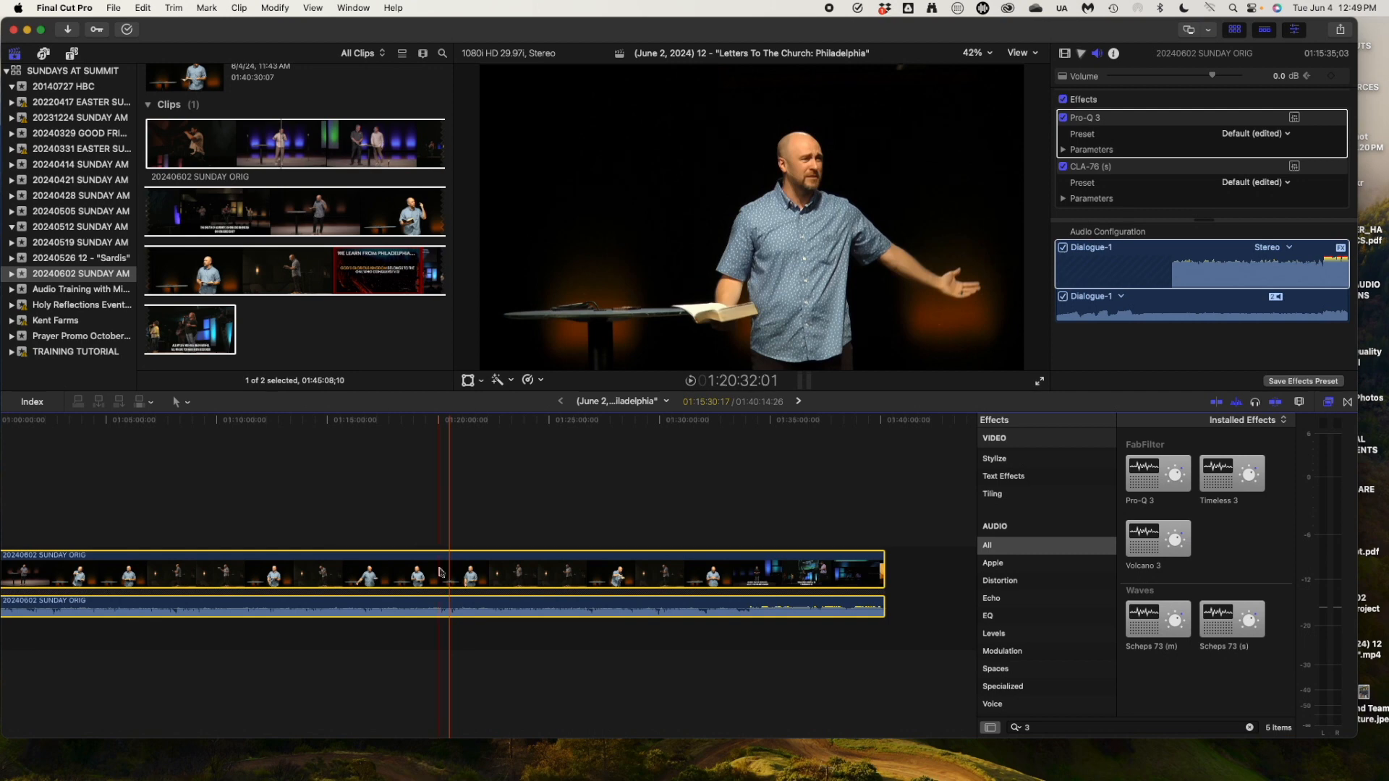
Deselect the sermon clip, scroll to the timeline start and select all eleven clips.
click(250, 516)
scroll(250, 517, left, 18)
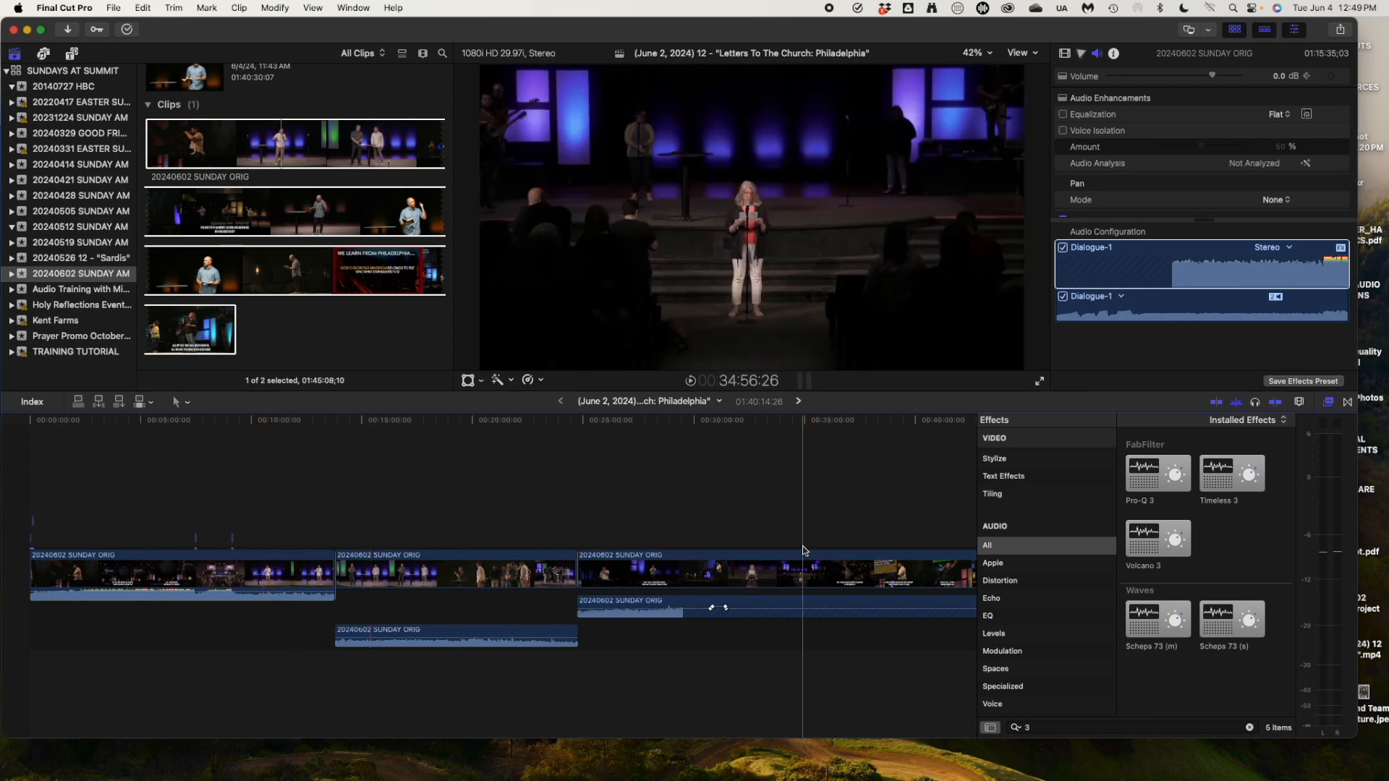
key(super+a)
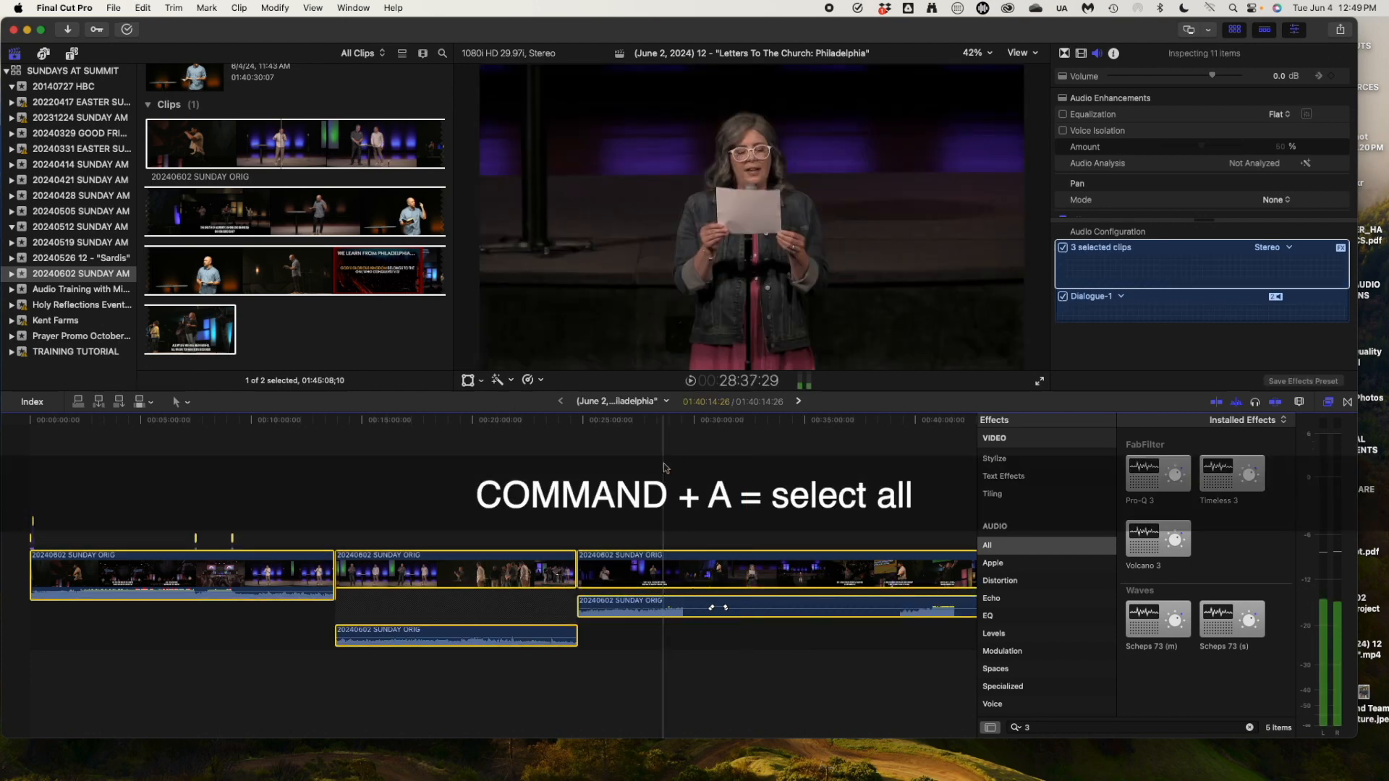
Begin a Share > Export File and then cancel it.
click(1340, 30)
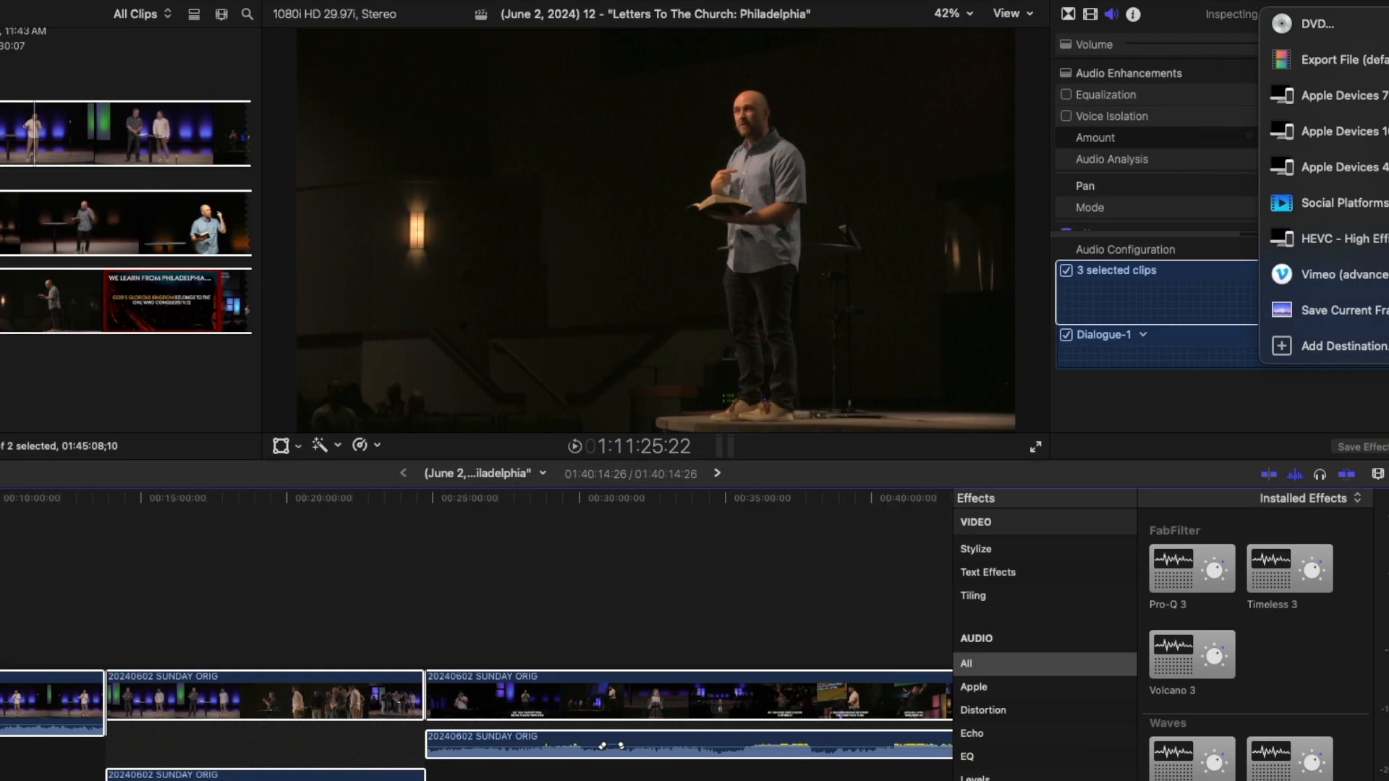
click(1371, 61)
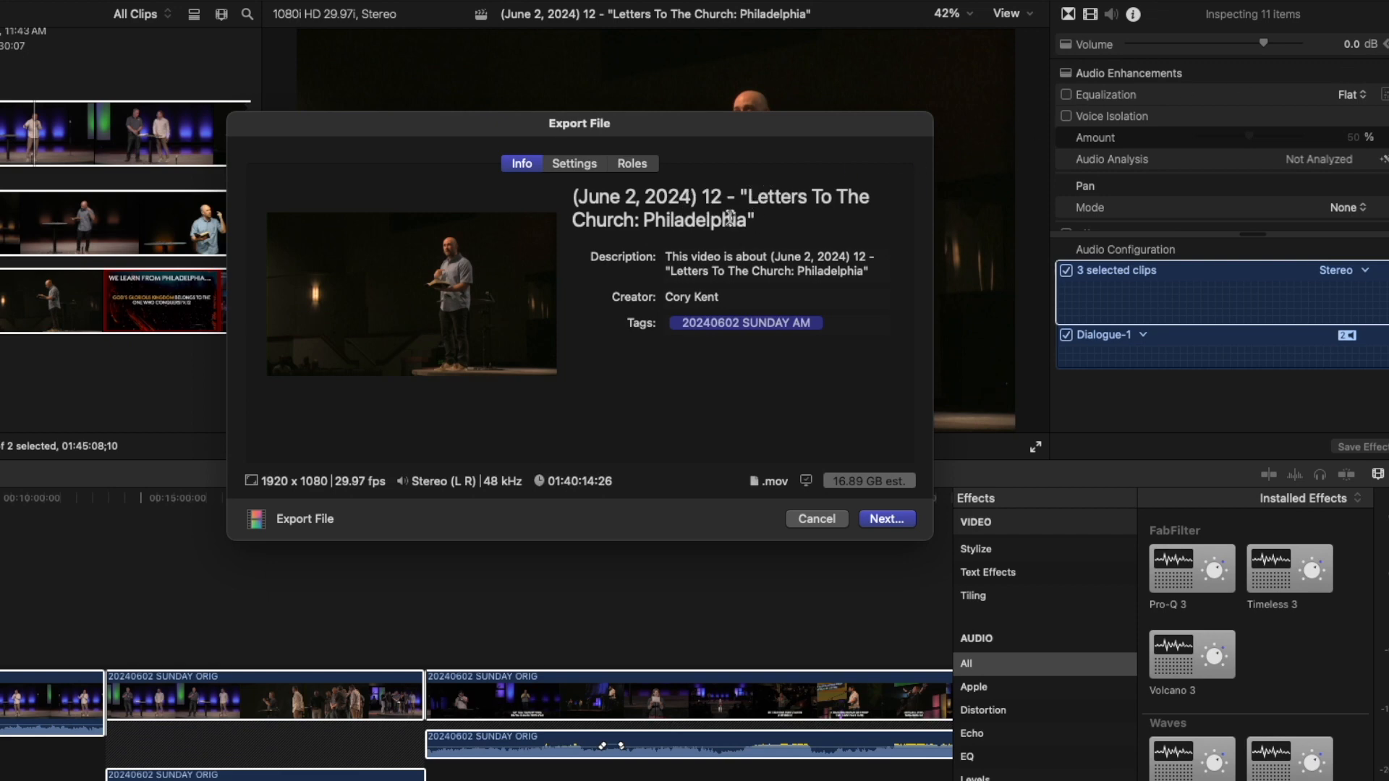
click(718, 257)
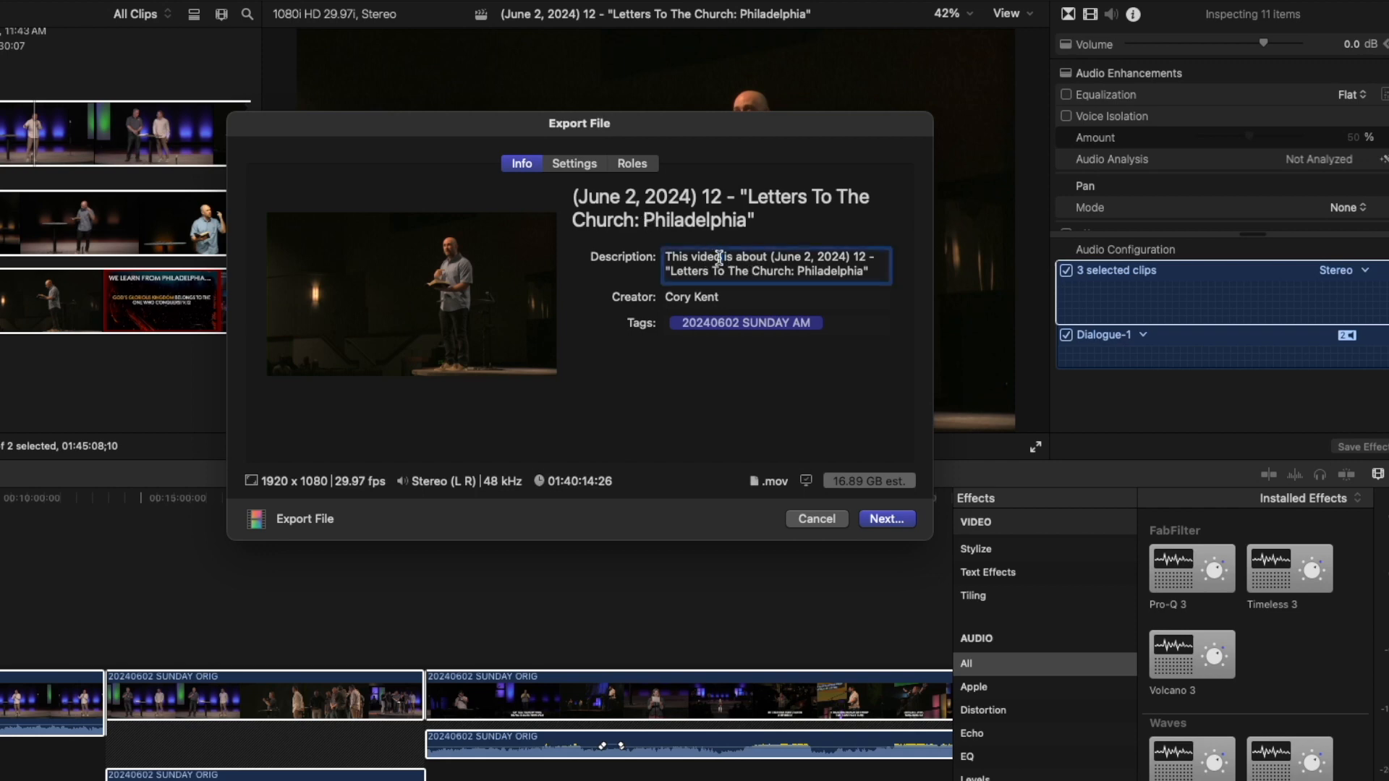
click(816, 518)
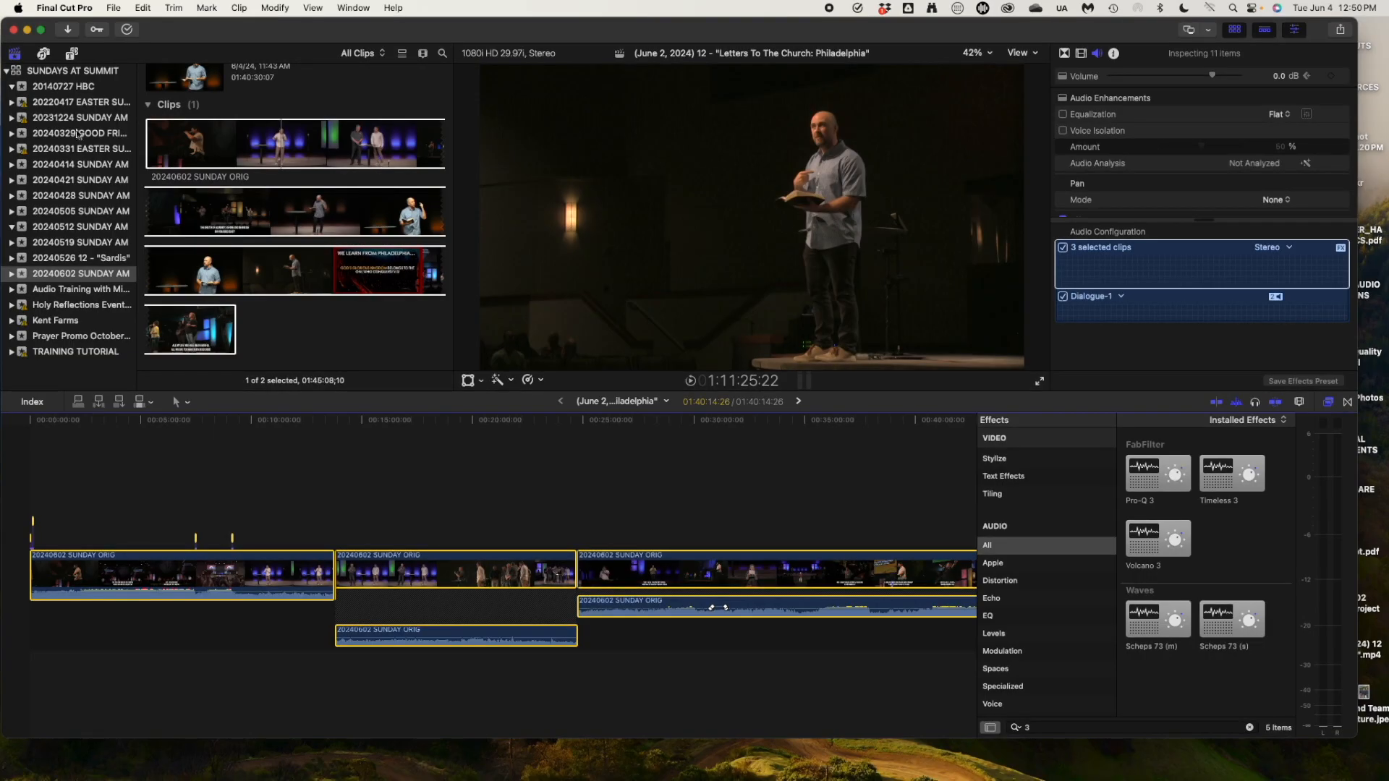
Copy the June 2 project's sermon description from its Notes and move the playhead near 10:00.
scroll(207, 101, up, 3)
click(207, 101)
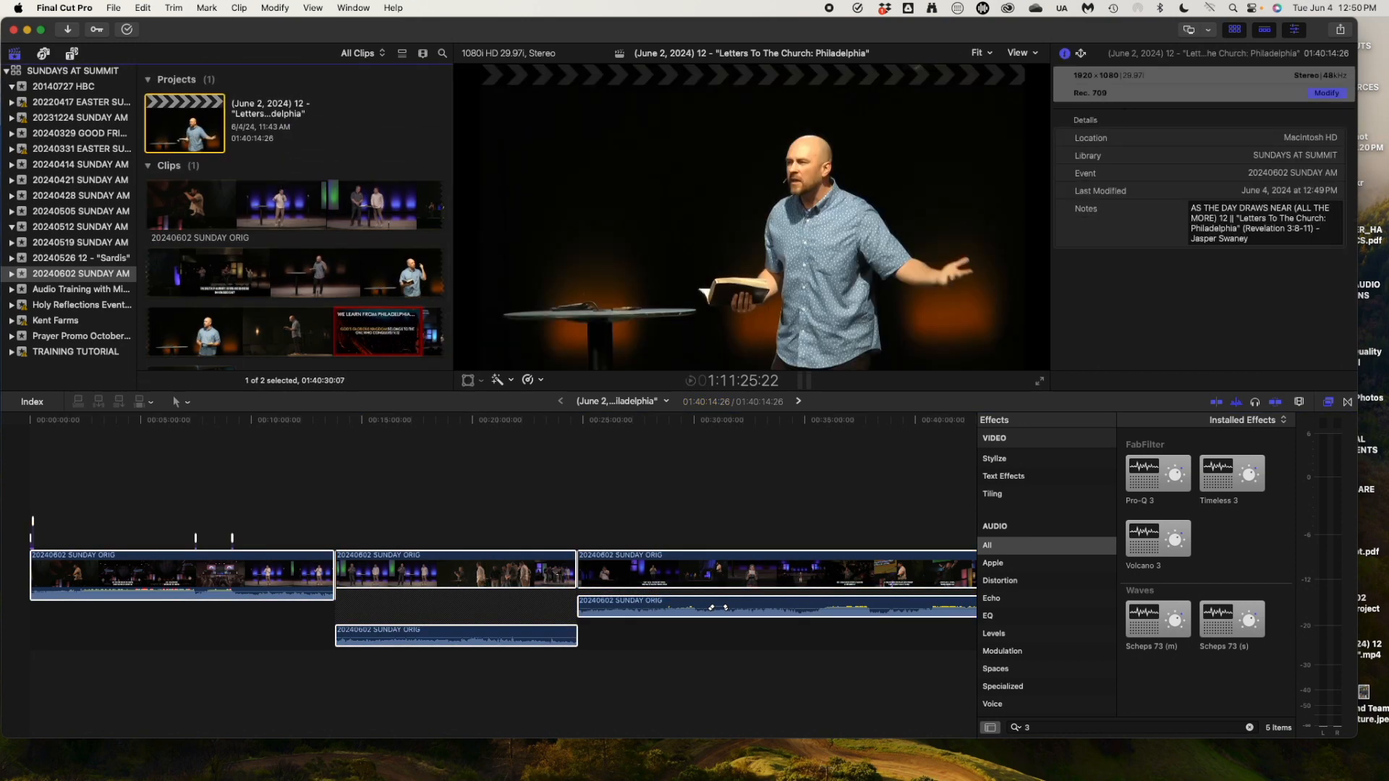
click(1254, 238)
key(super+a)
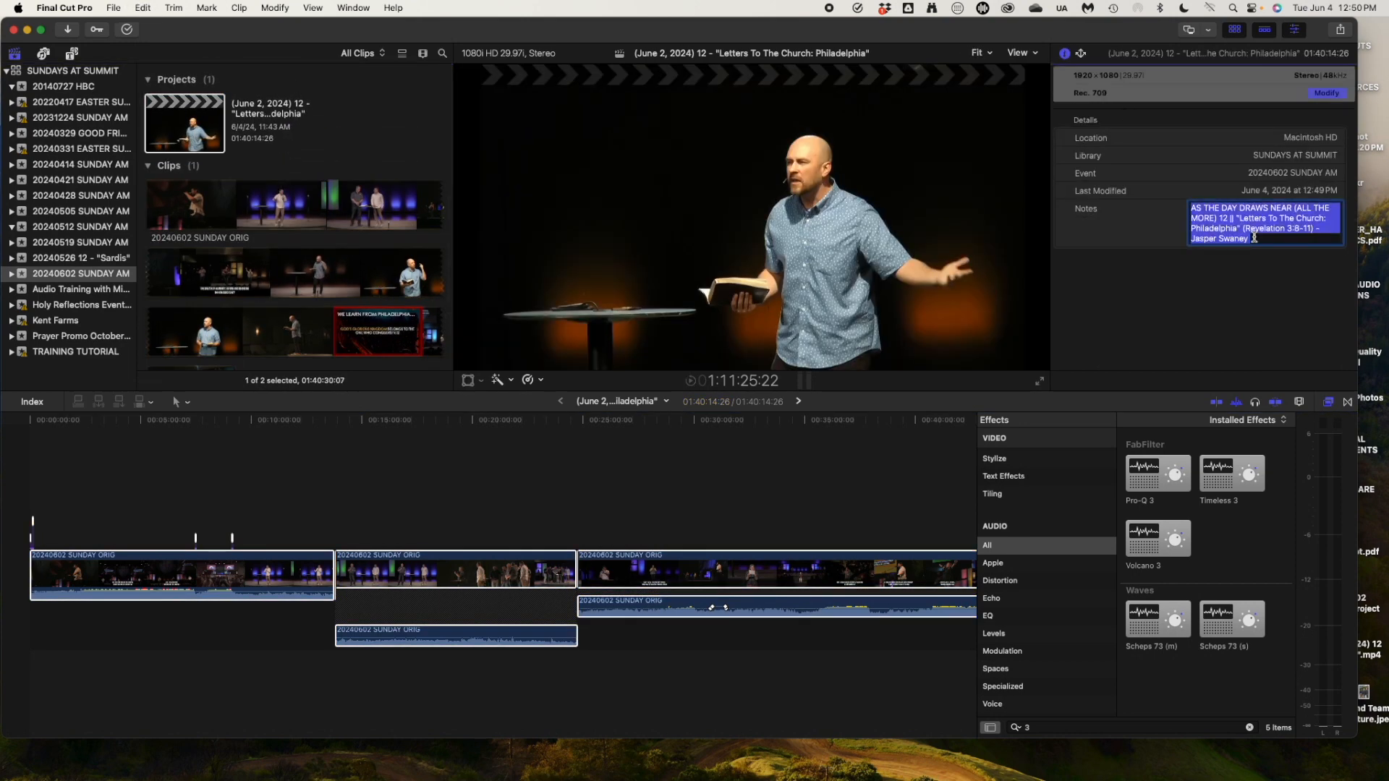
key(super+c)
click(312, 488)
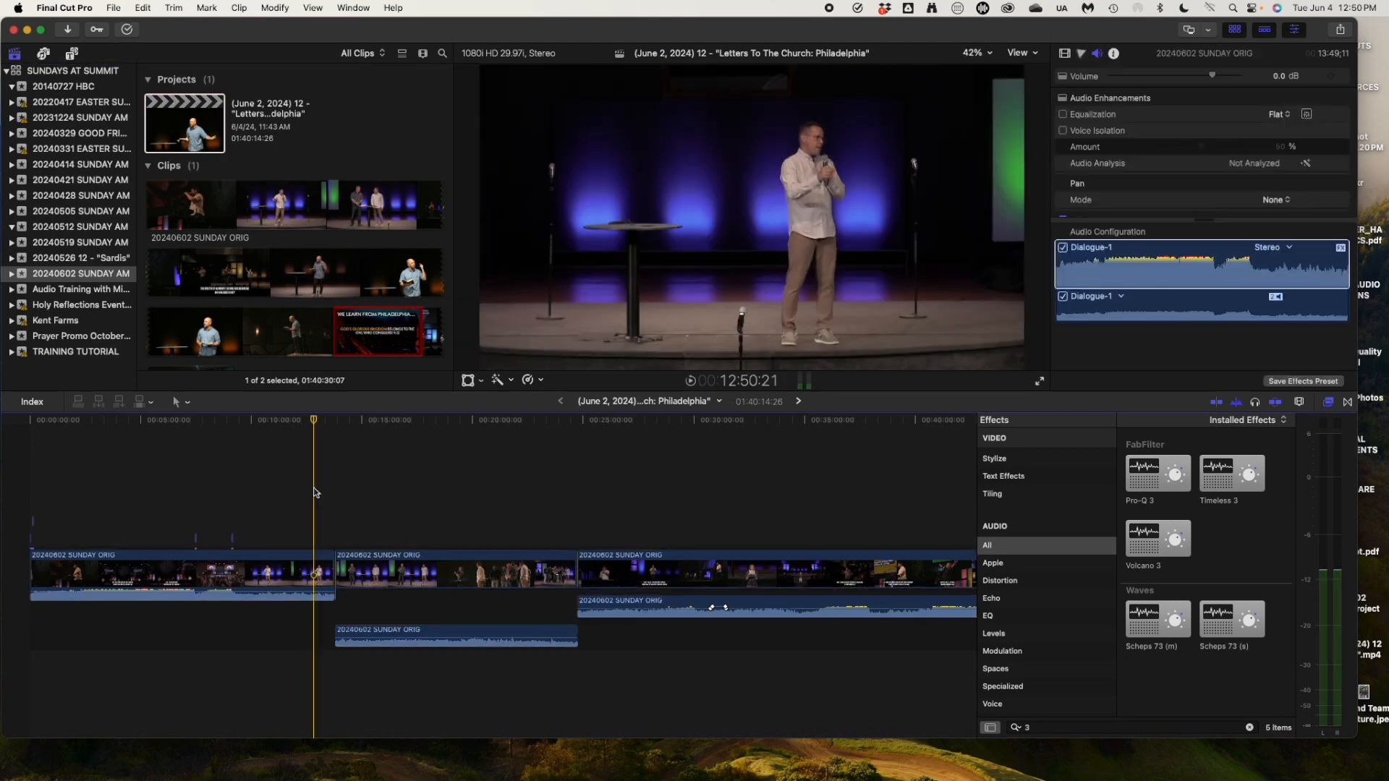
Select all clips, start the default file export and replace its description with the copied sermon text.
key(super+a)
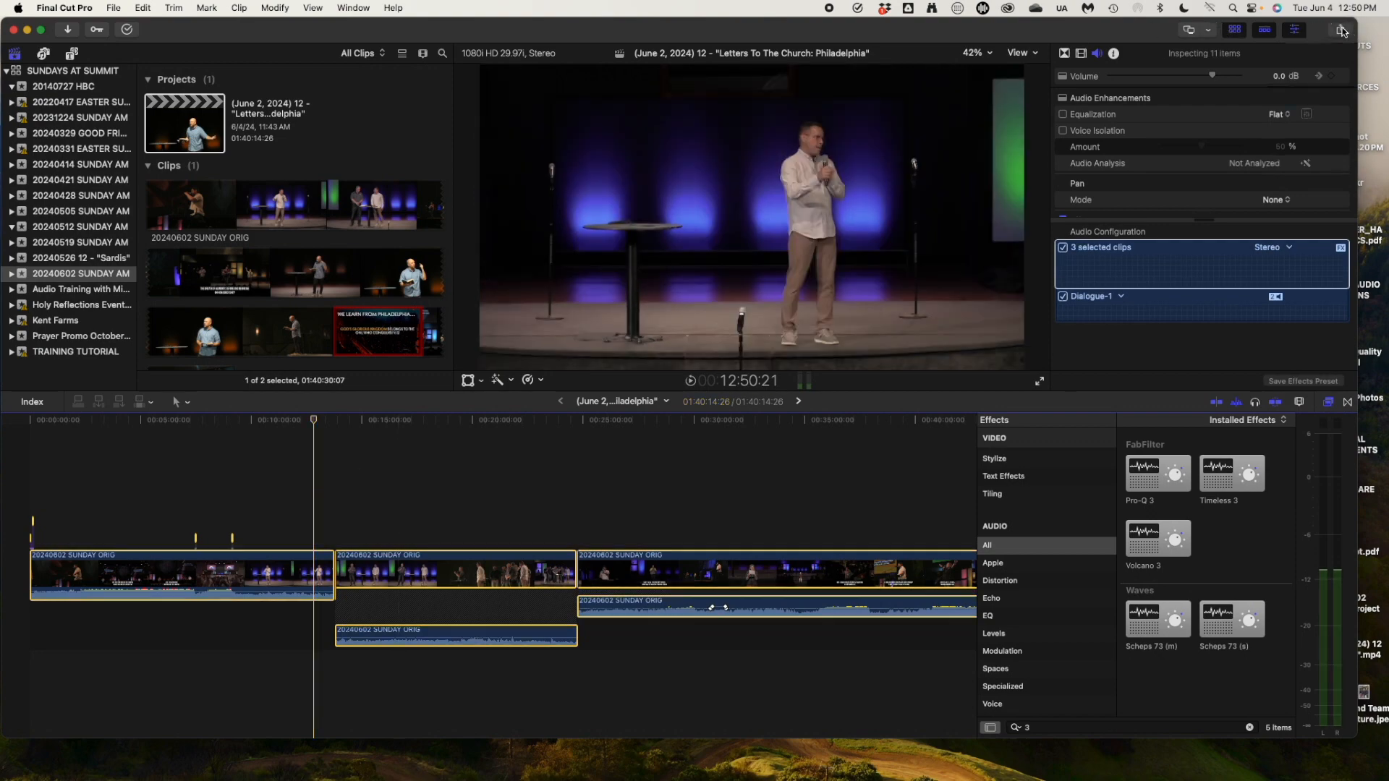
click(1341, 29)
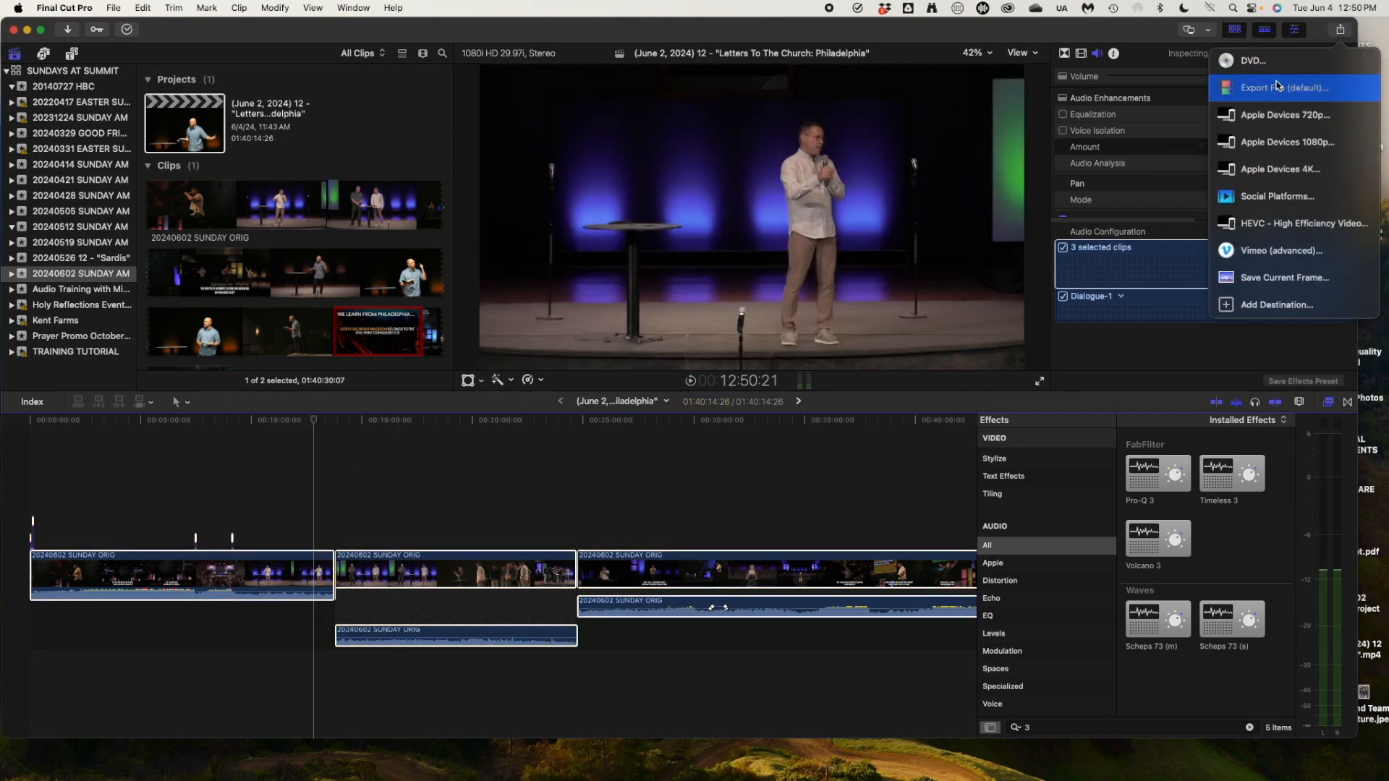
click(1276, 85)
click(816, 249)
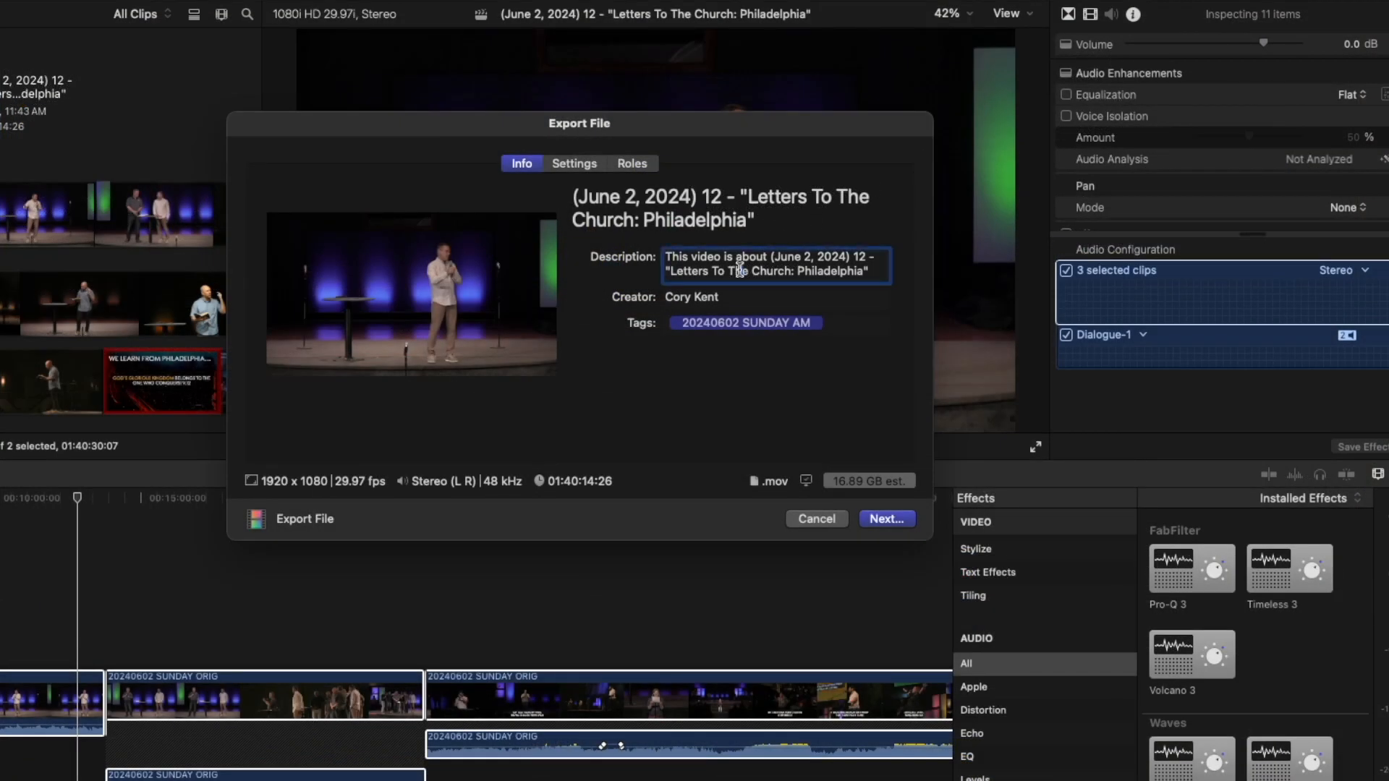
key(super+a)
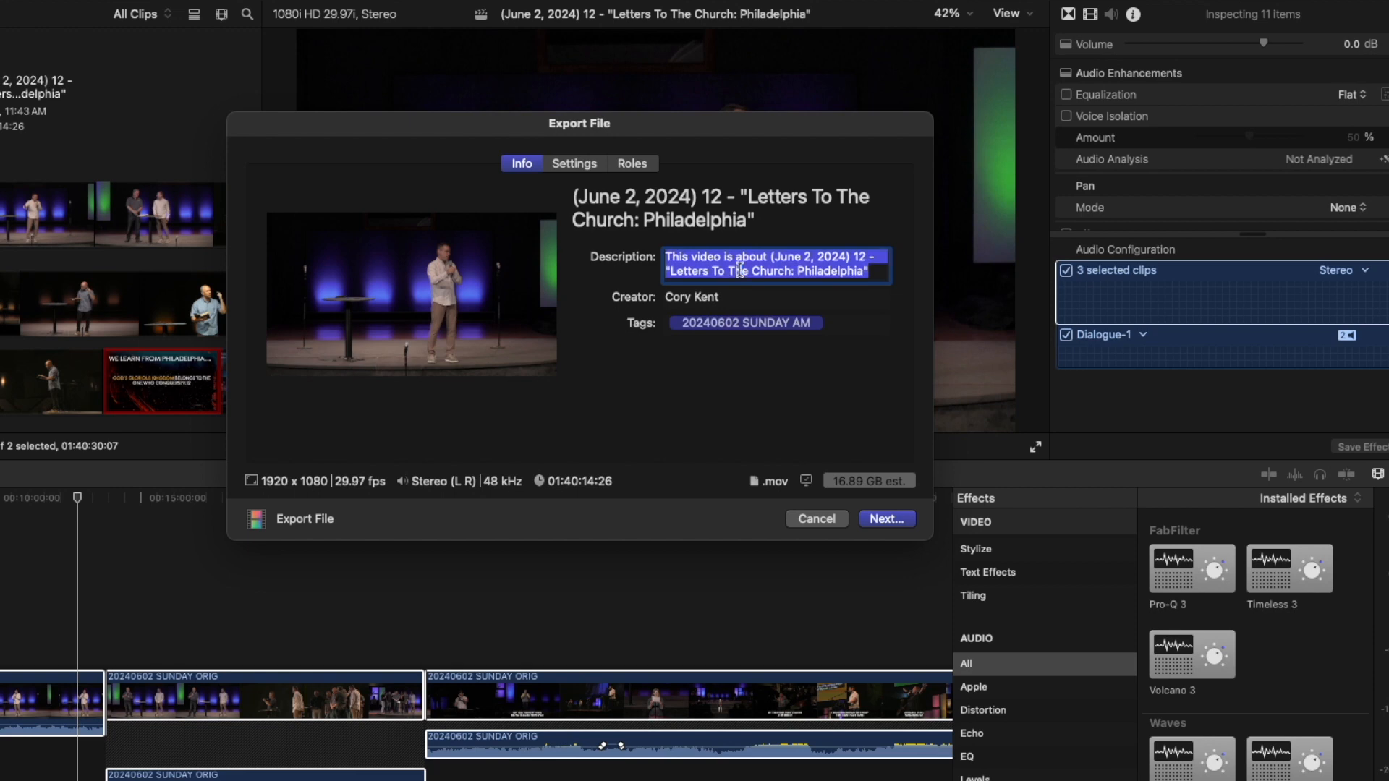
key(BackSpace)
key(super+v)
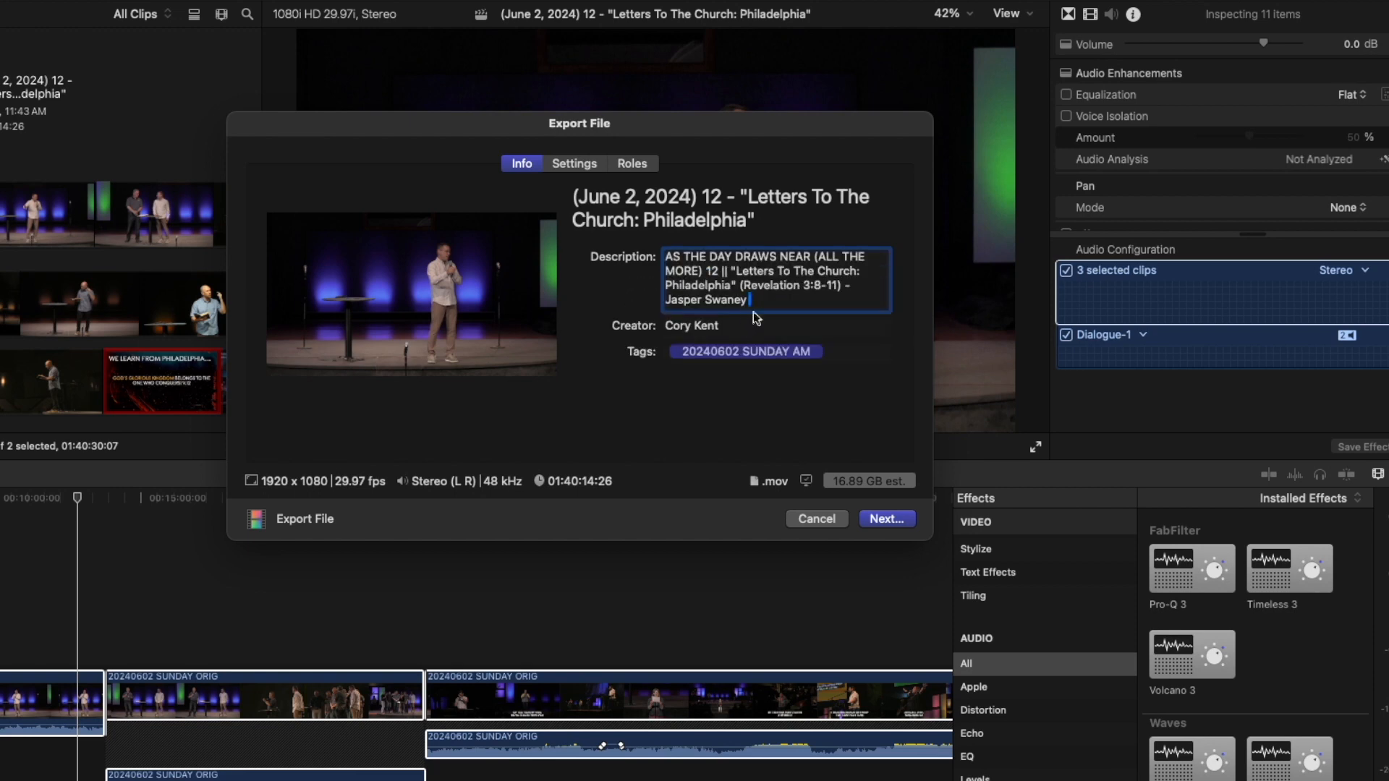
click(887, 519)
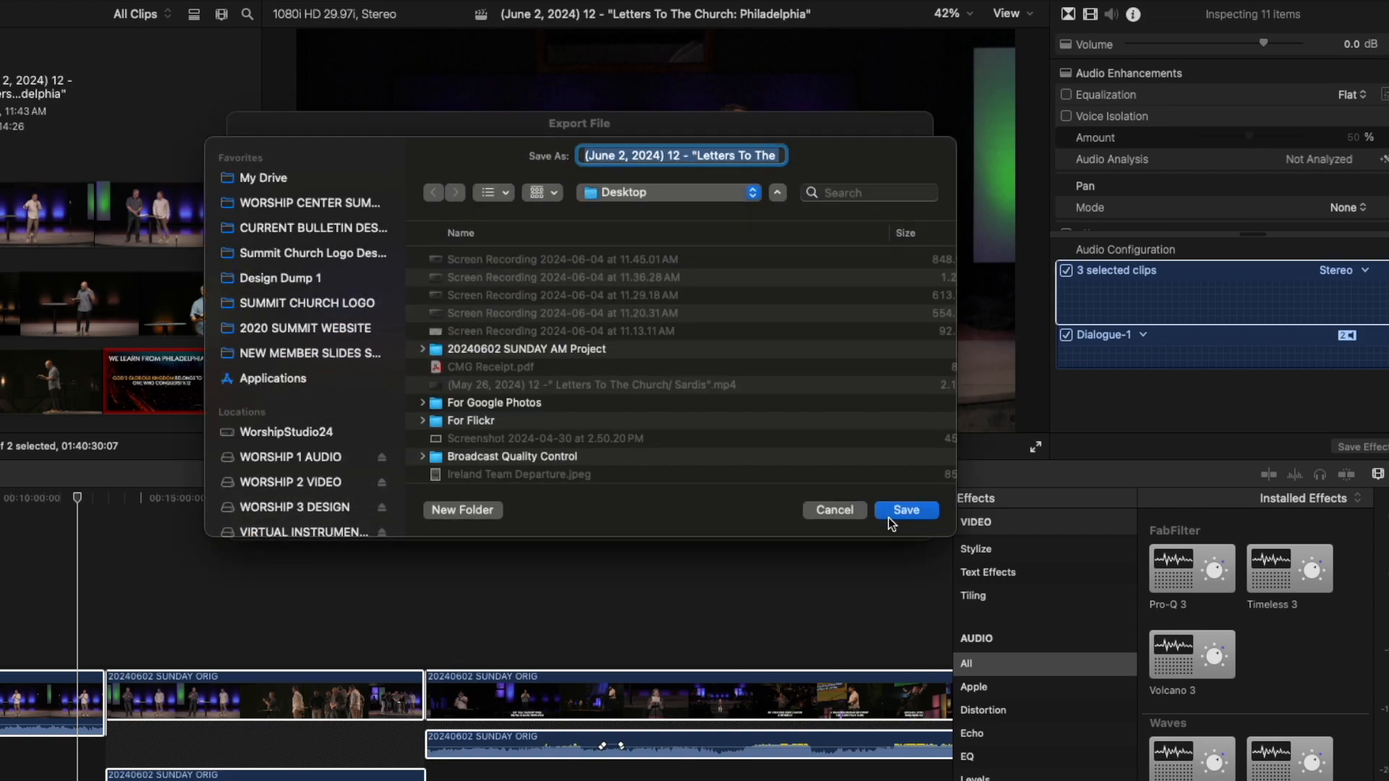
click(828, 514)
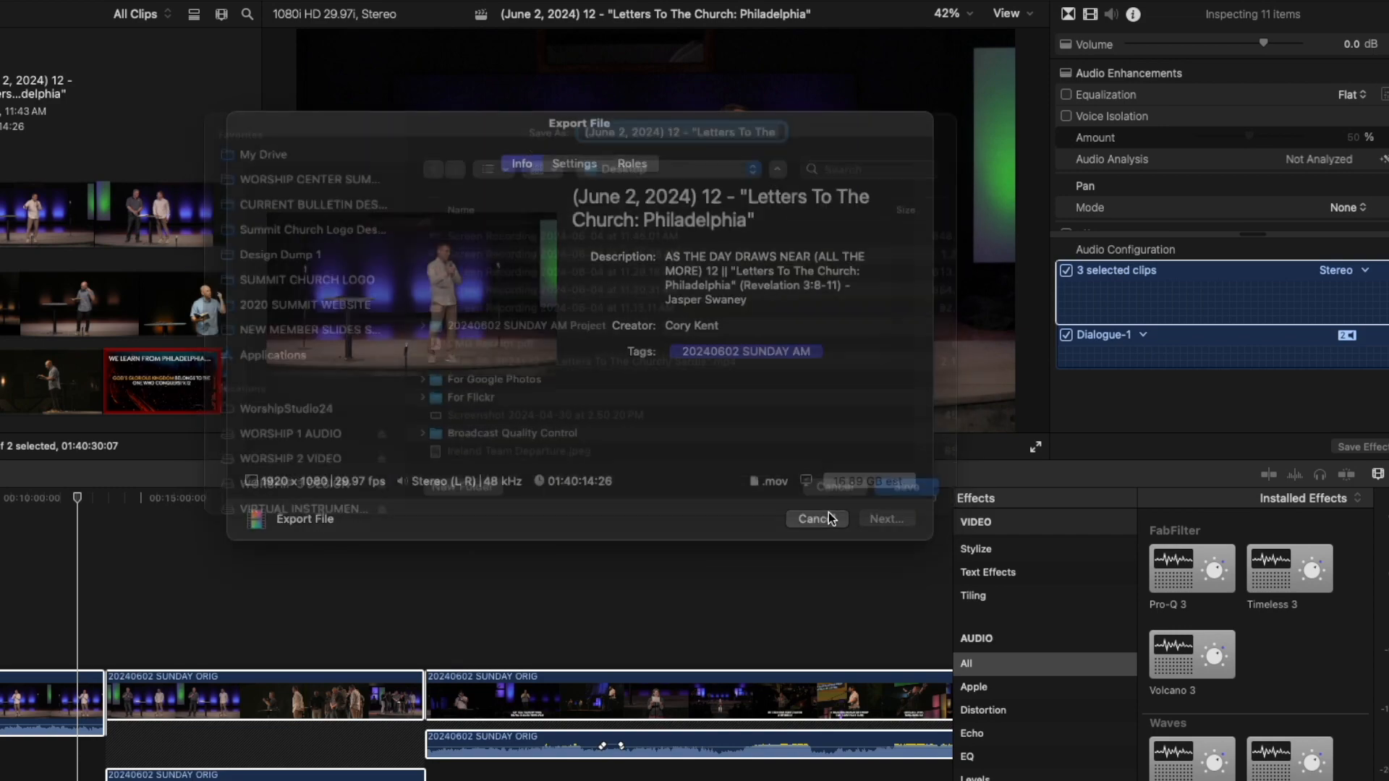
Keep the export at Video and Audio with the H.264 codec and proceed to the Desktop save sheet.
click(573, 167)
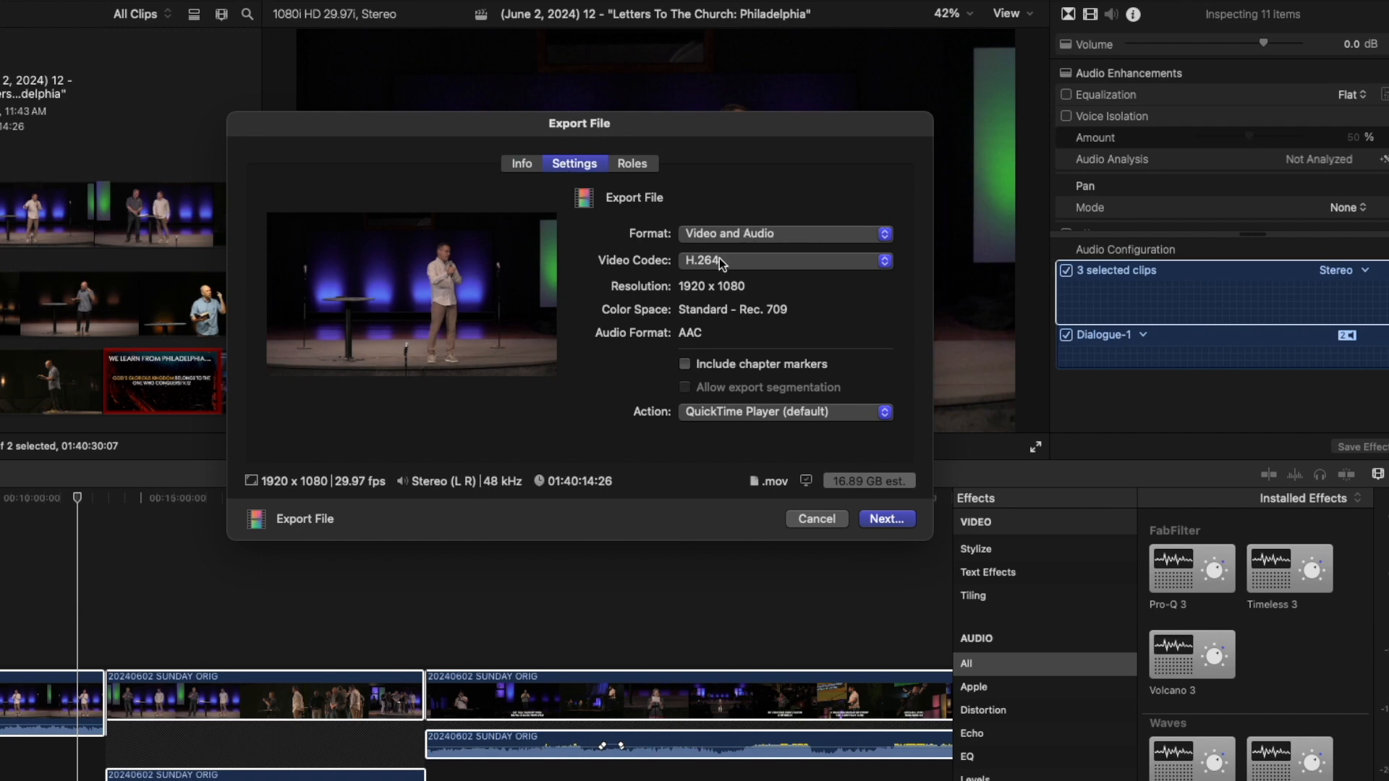
click(769, 261)
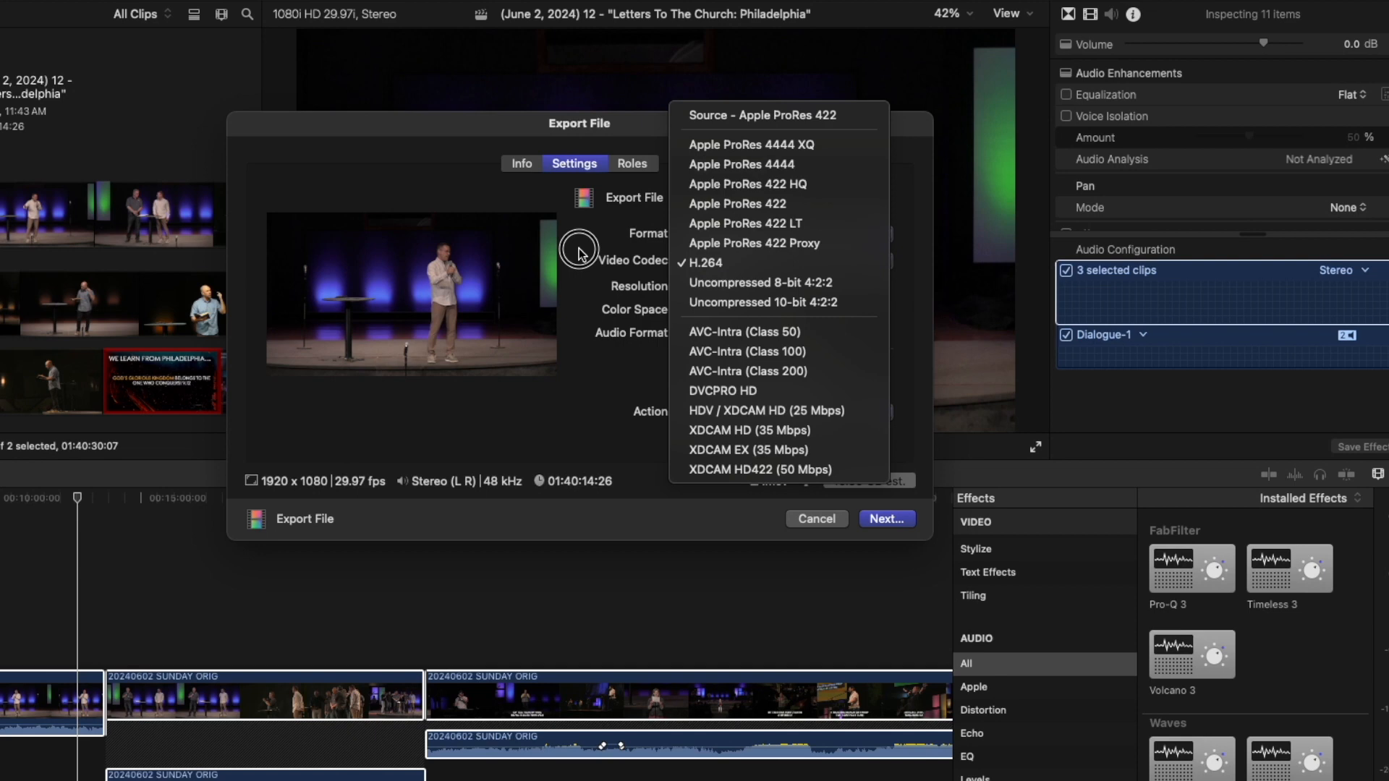
click(705, 263)
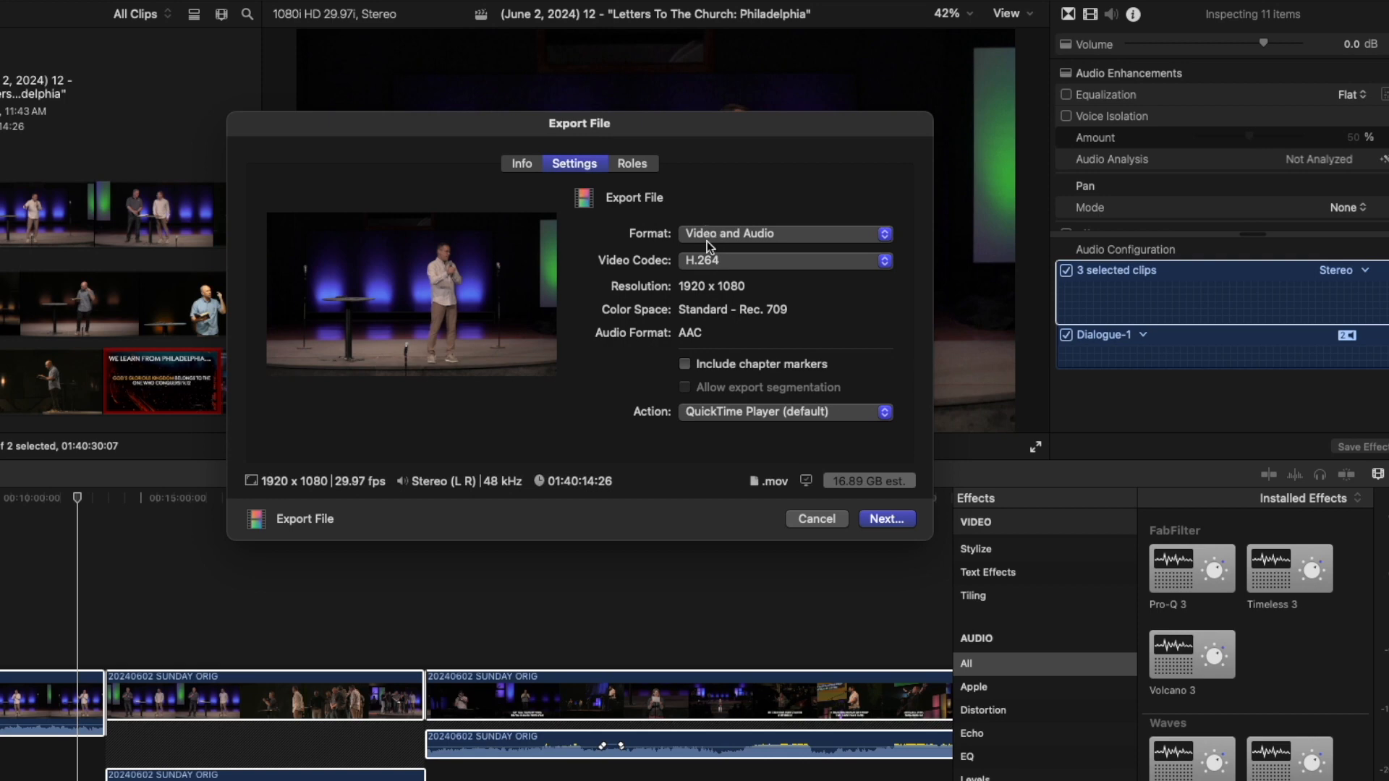
click(889, 522)
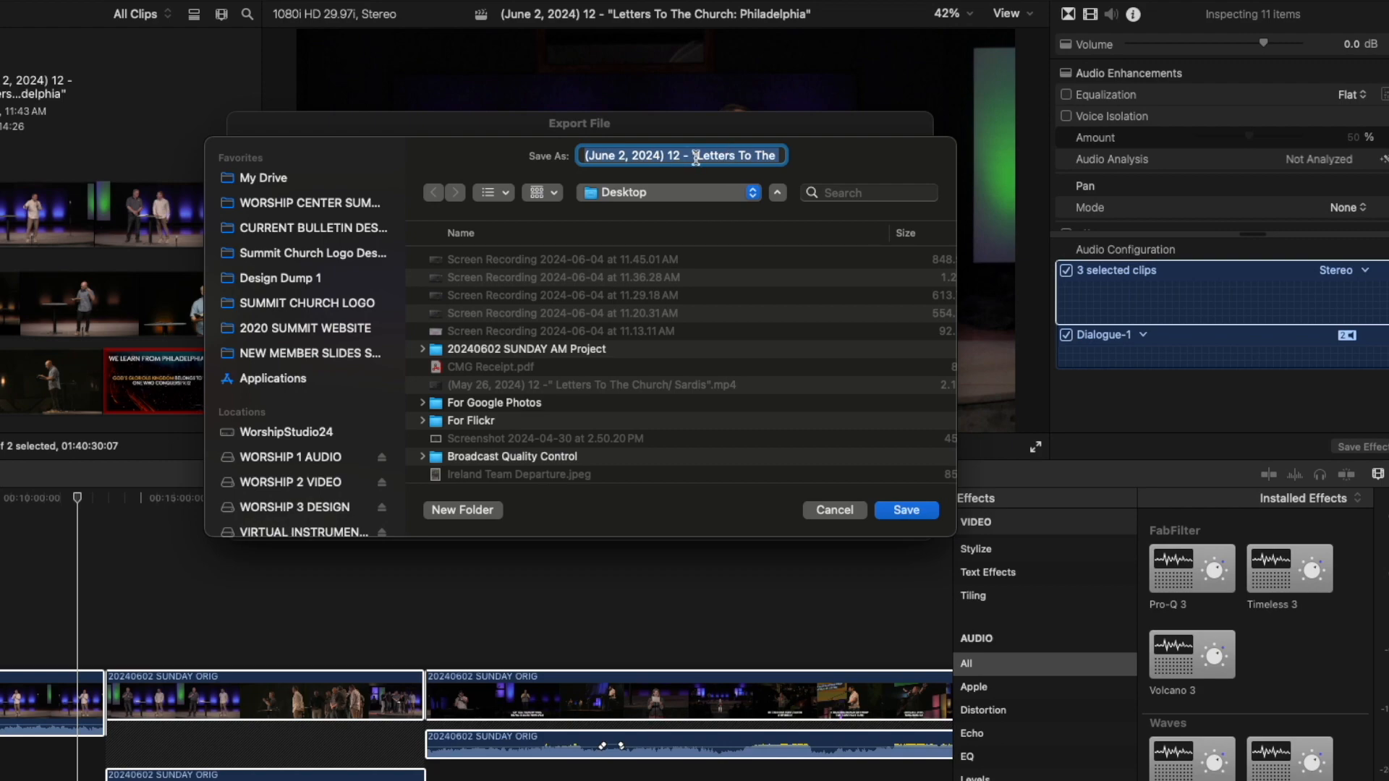
Save the .mov to the Desktop and expand the Sharing job in Background Tasks.
click(906, 510)
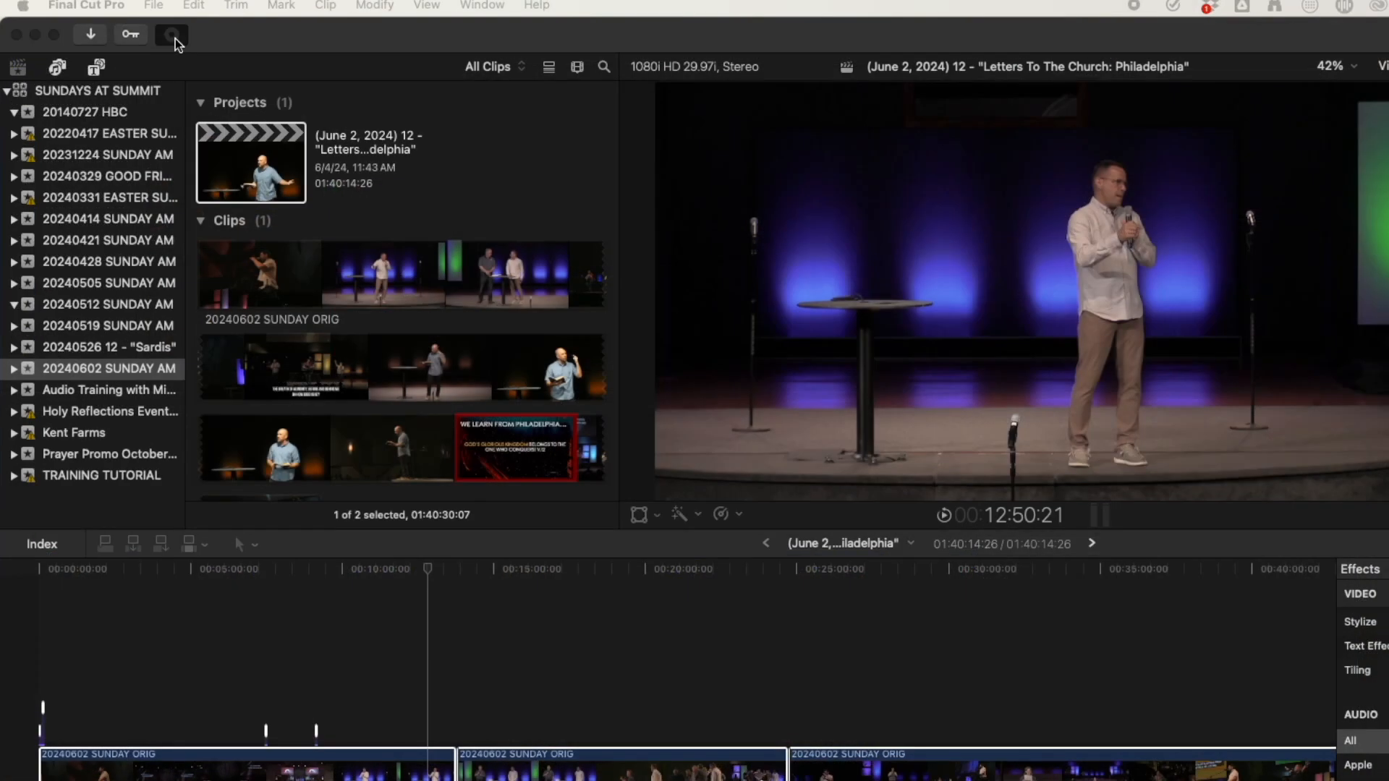
drag(2, 73, 558, 182)
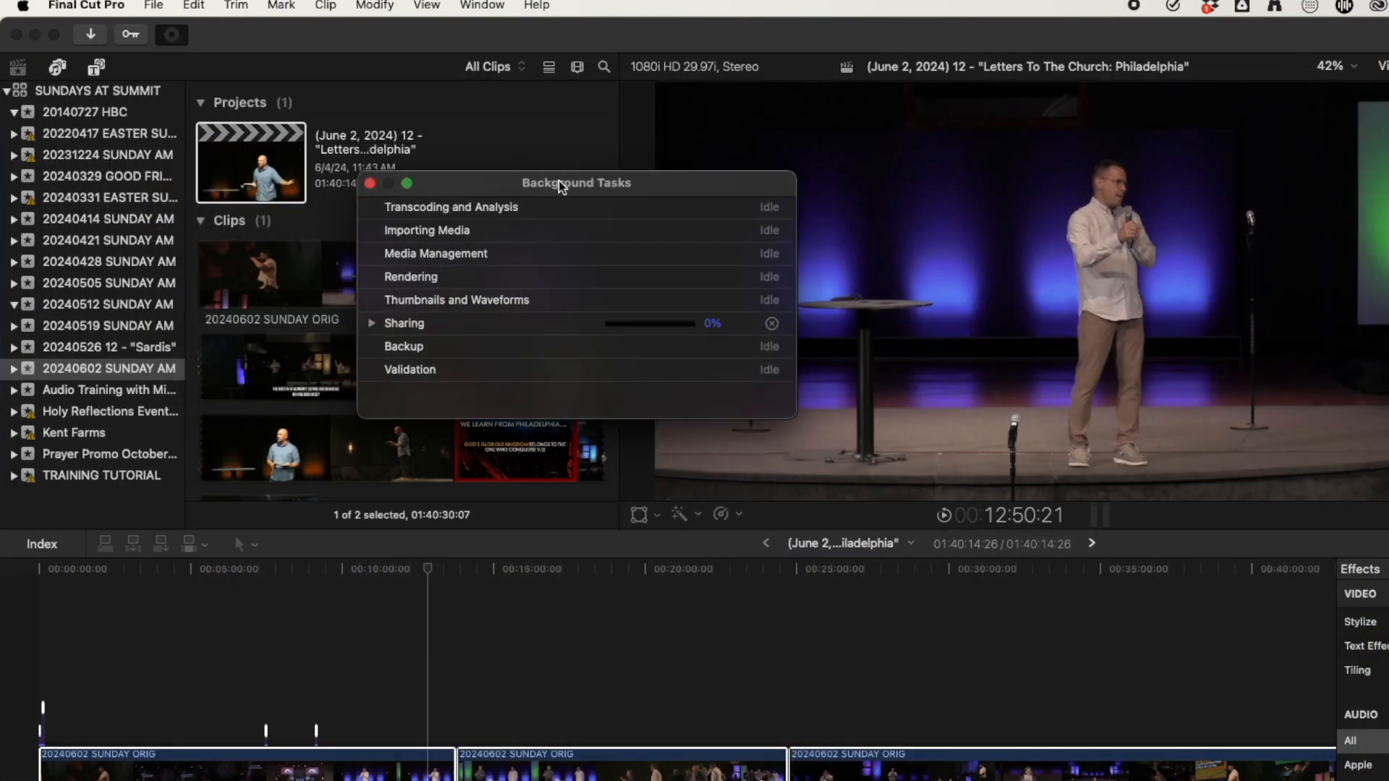
click(371, 324)
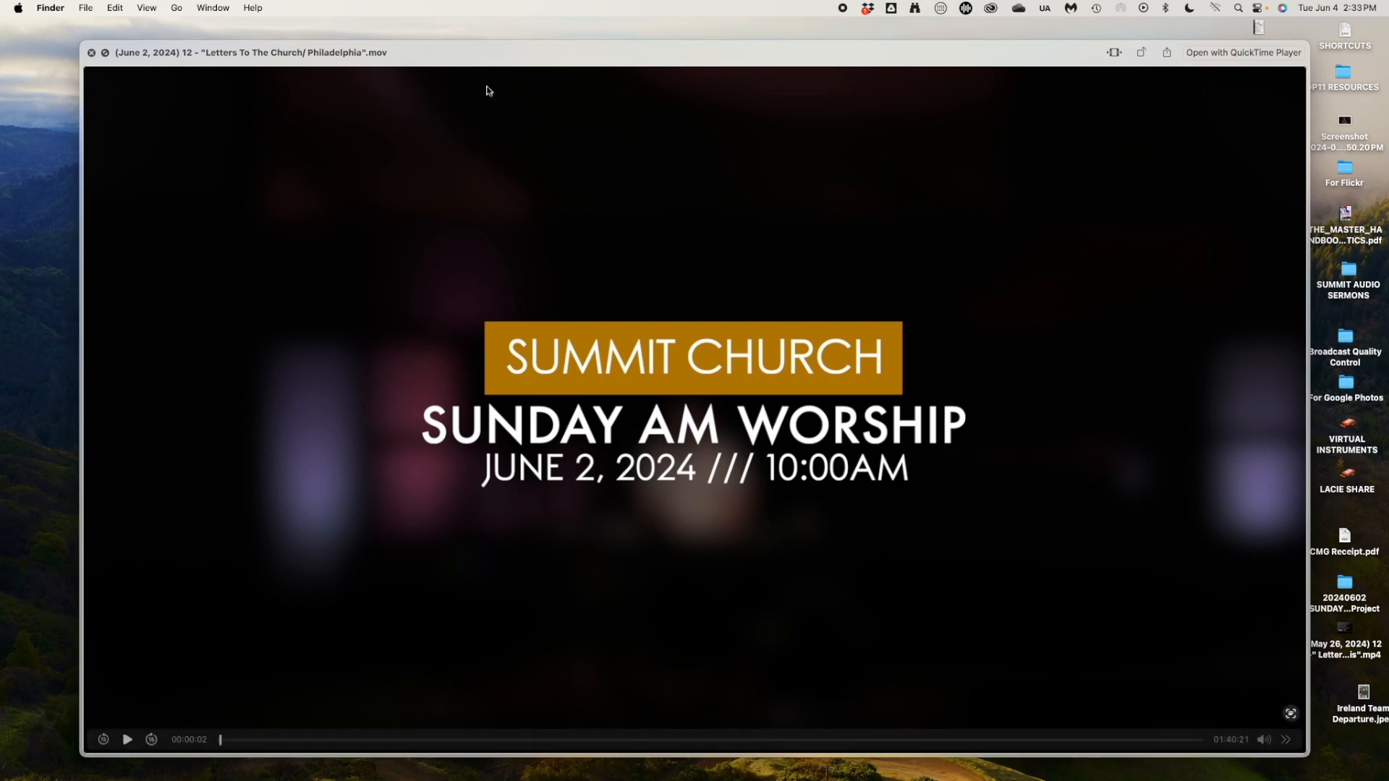
Play the exported .mov in Quick Look, scrubbing through worship, sermon and closing logo.
drag(489, 54, 452, 192)
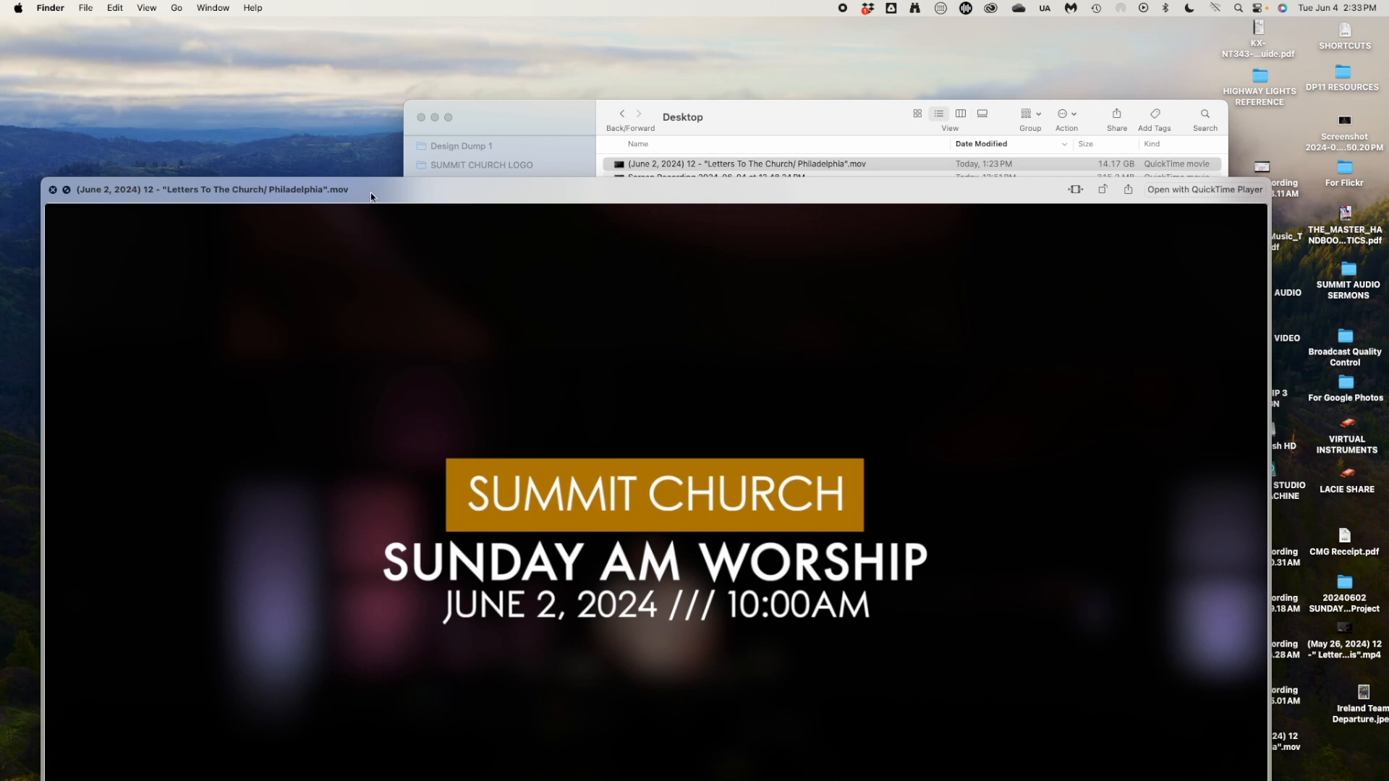
drag(370, 192, 399, 217)
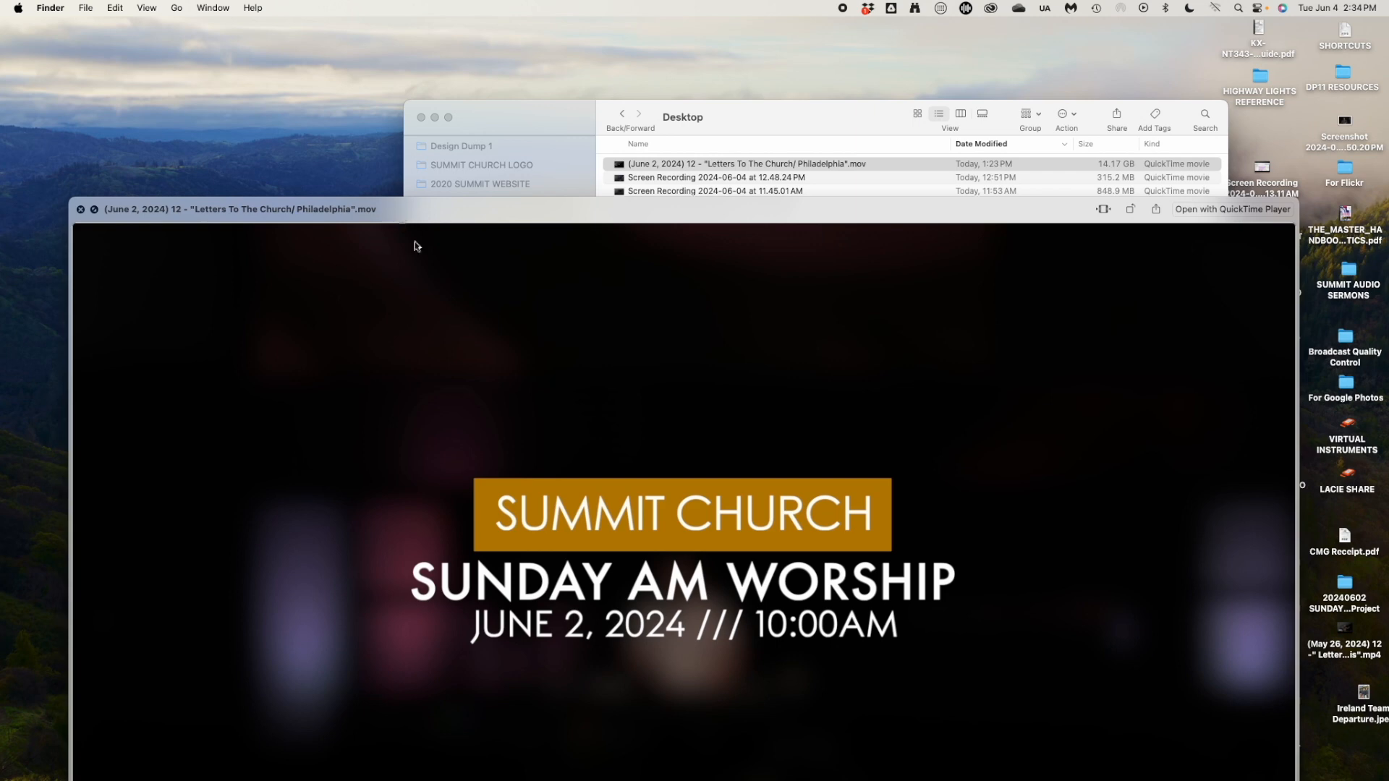
drag(456, 217, 426, 53)
mouse_move(232, 443)
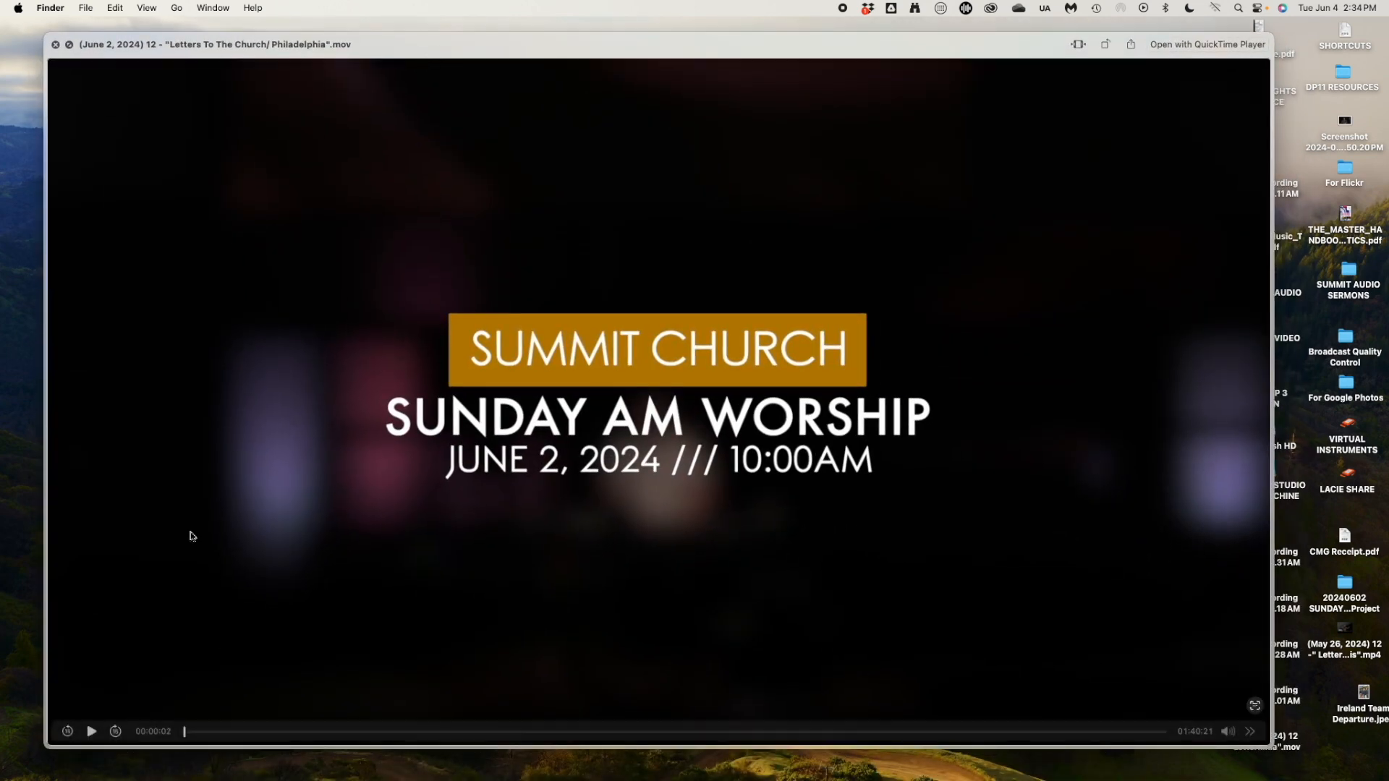
click(98, 732)
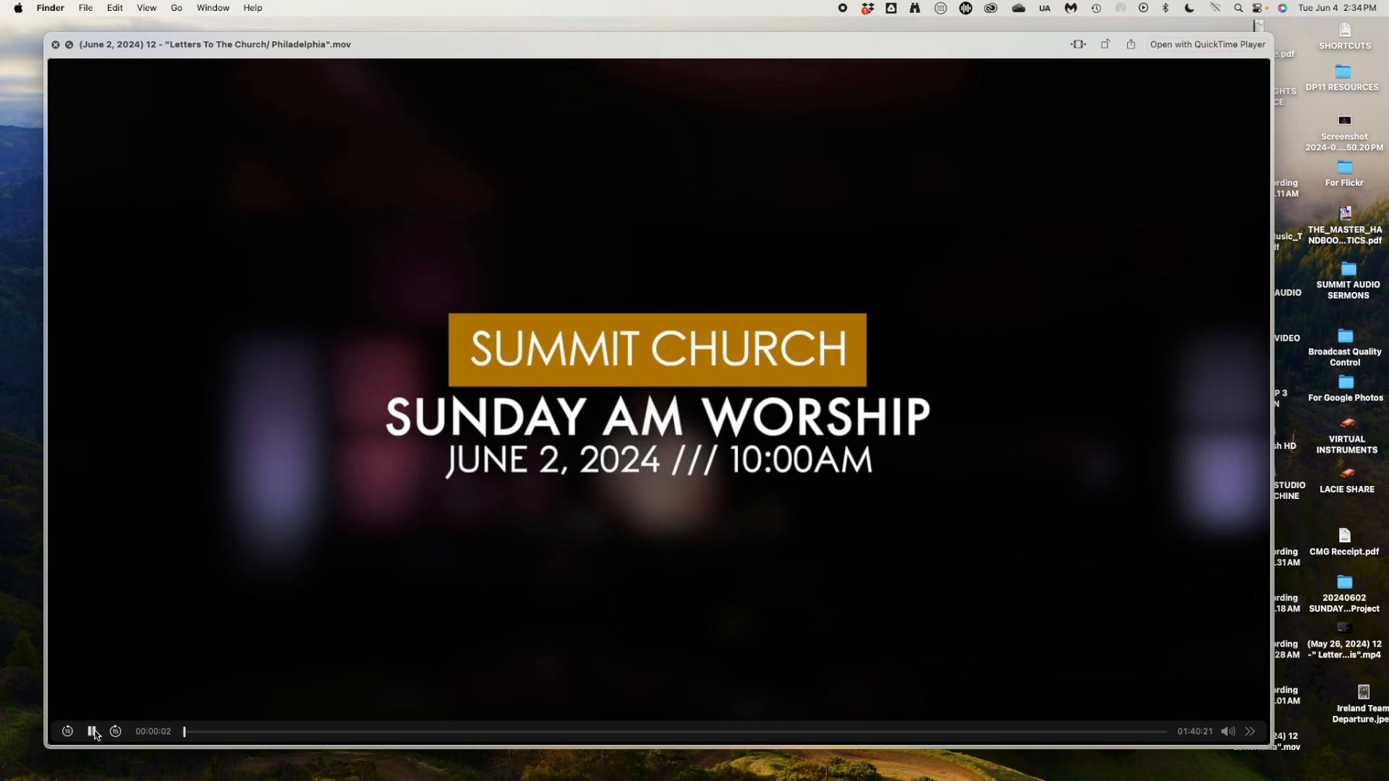
click(208, 732)
drag(208, 732, 360, 732)
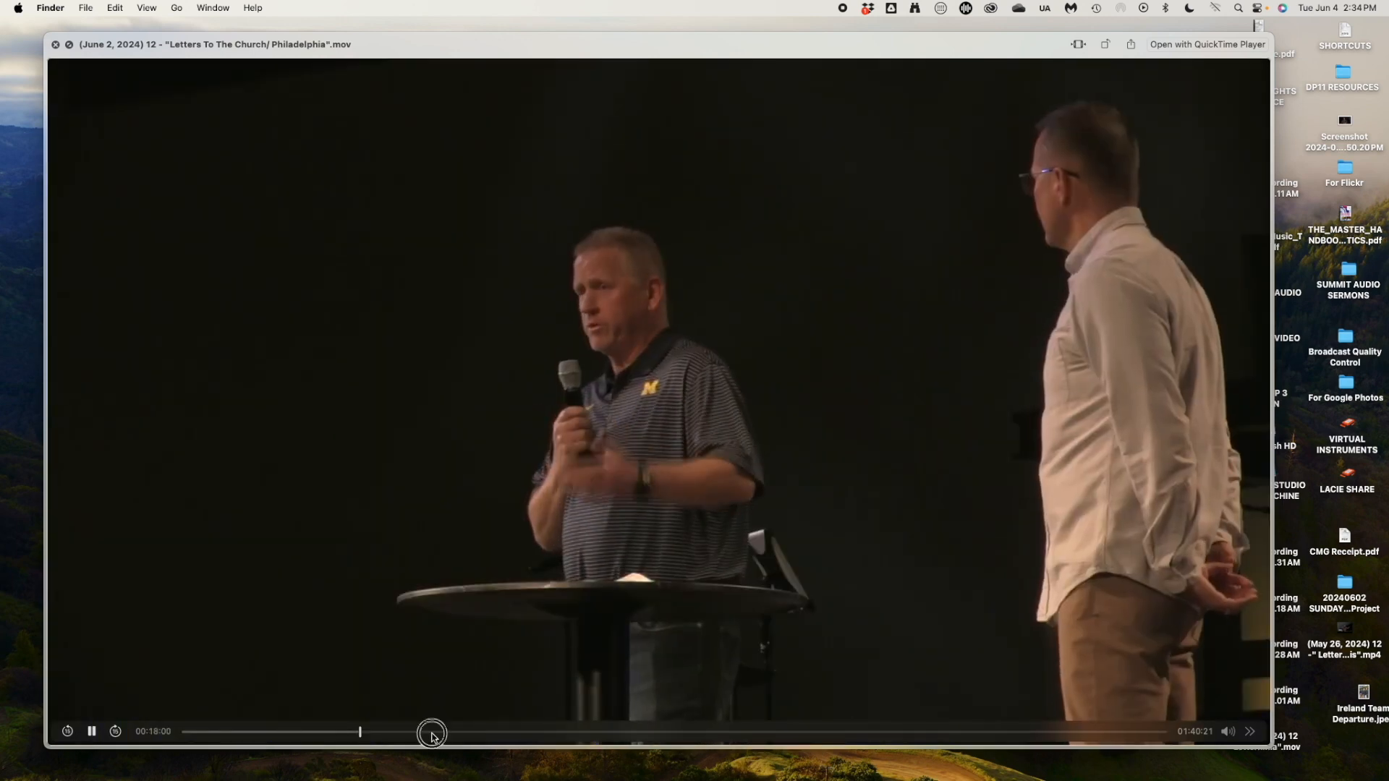
click(431, 735)
click(978, 734)
click(1140, 733)
click(1157, 734)
key(space)
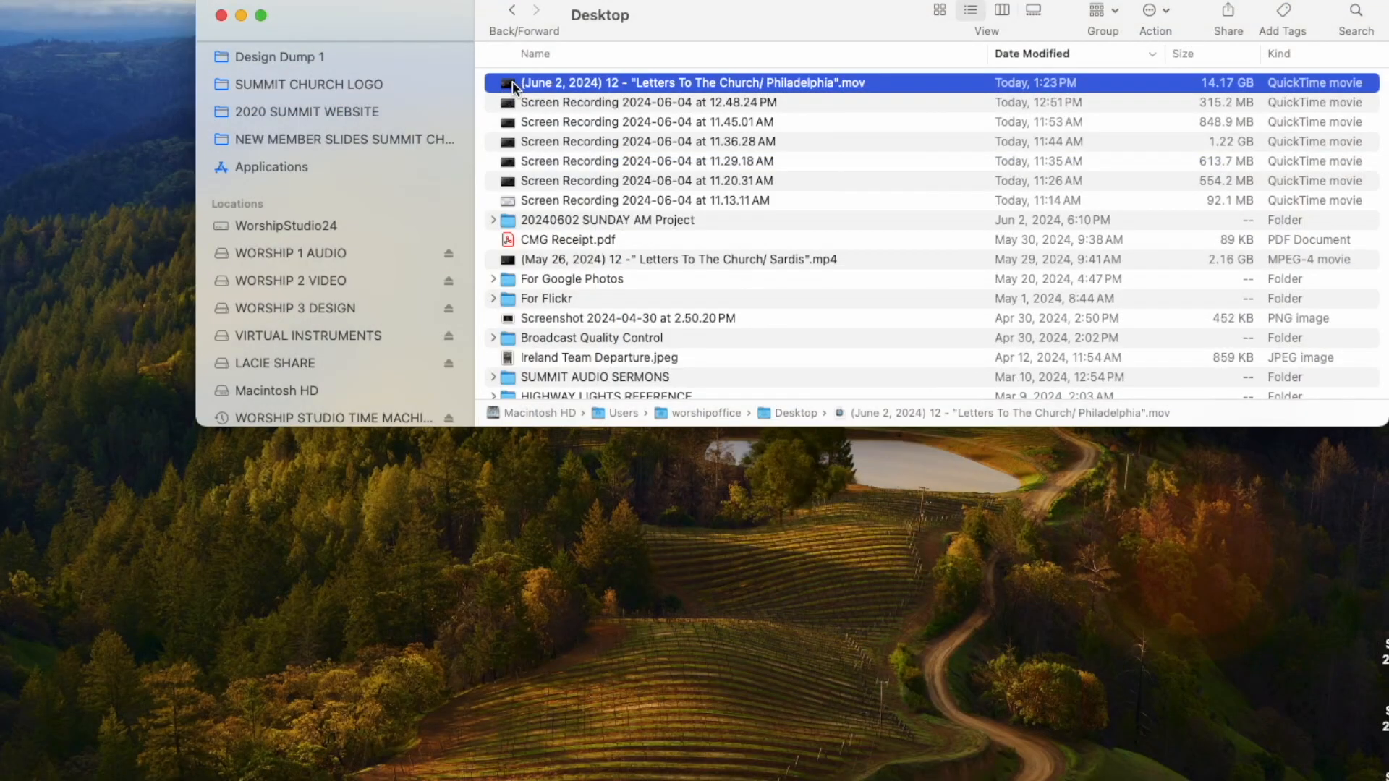
Open the exported June 2 .mov with HandBrake from its Finder context menu.
right_click(512, 85)
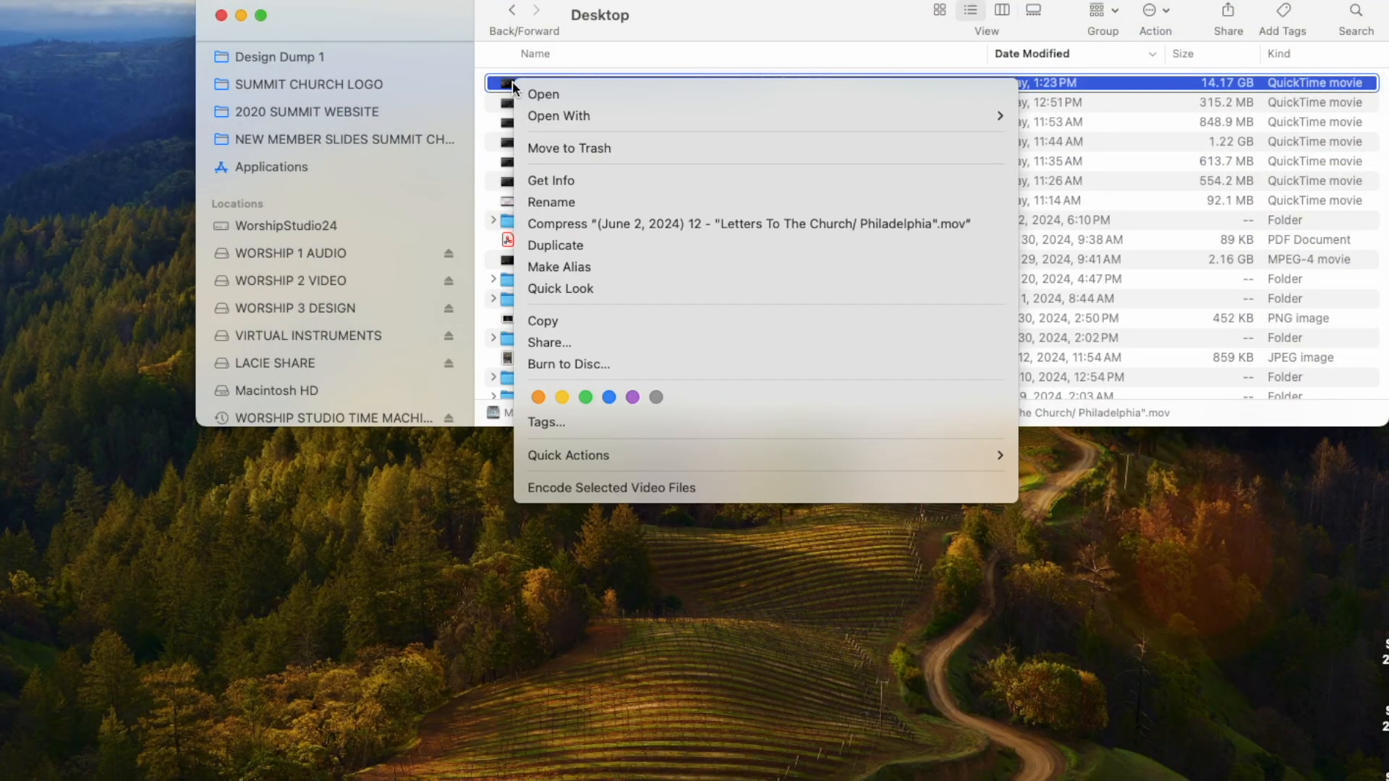
mouse_move(545, 117)
click(1038, 148)
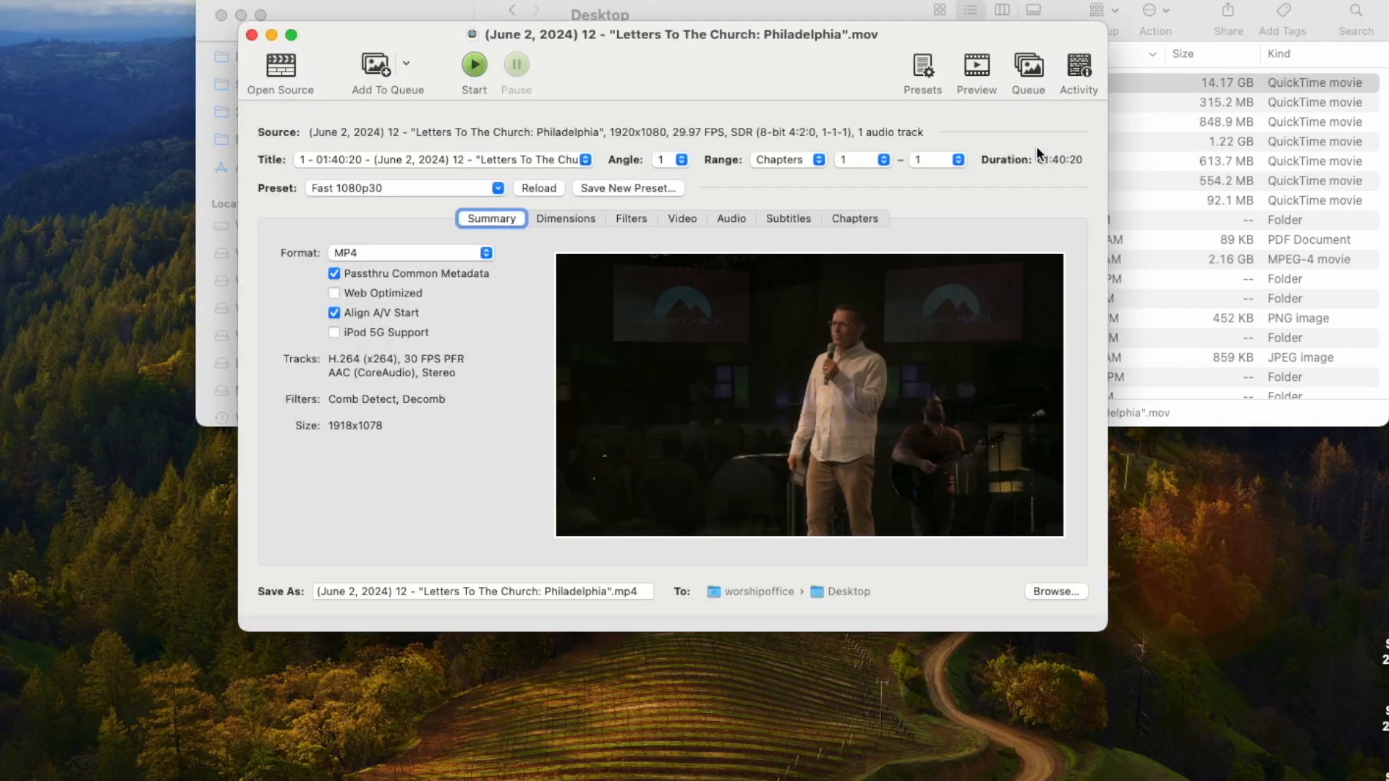
Apply the custom SUMMIT 1080p preset from My Presets to the June 2 .mov.
drag(653, 54, 462, 172)
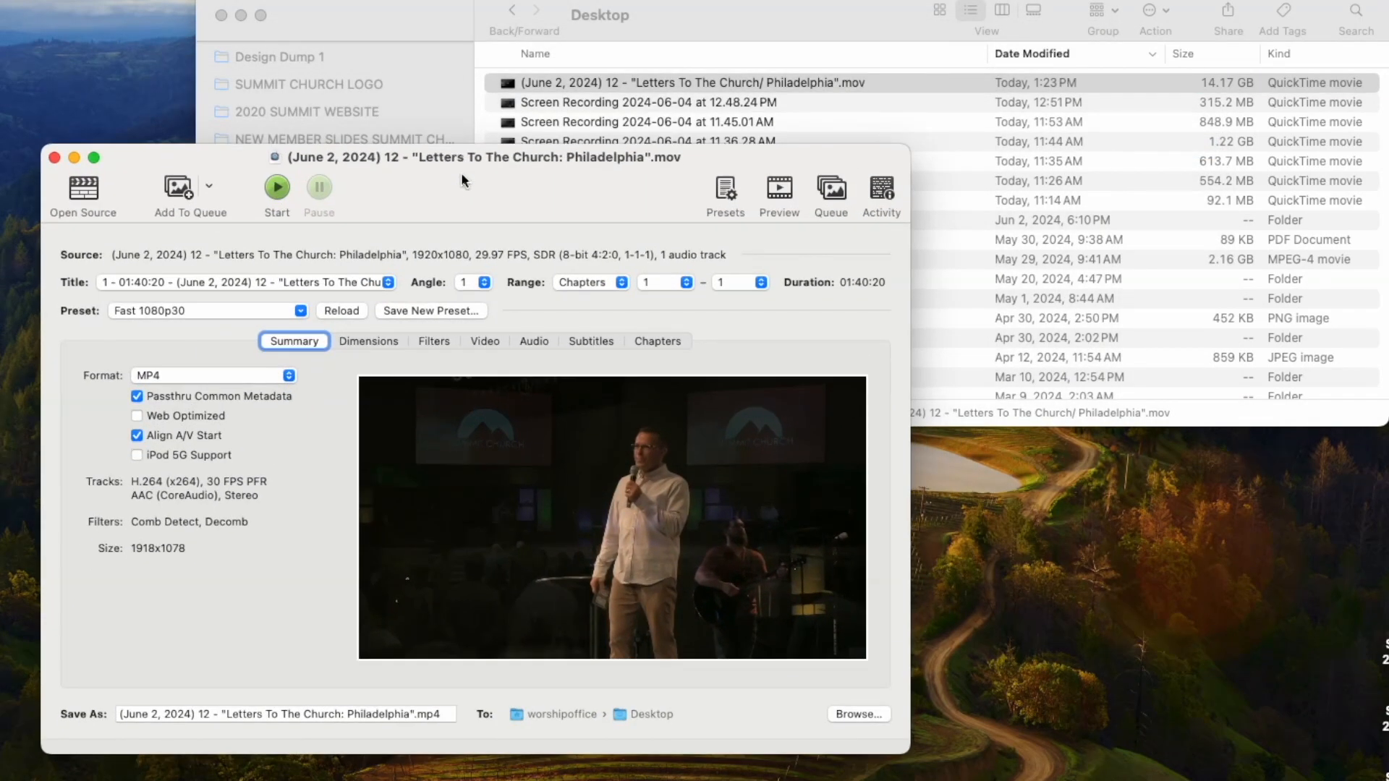
click(264, 305)
mouse_move(221, 467)
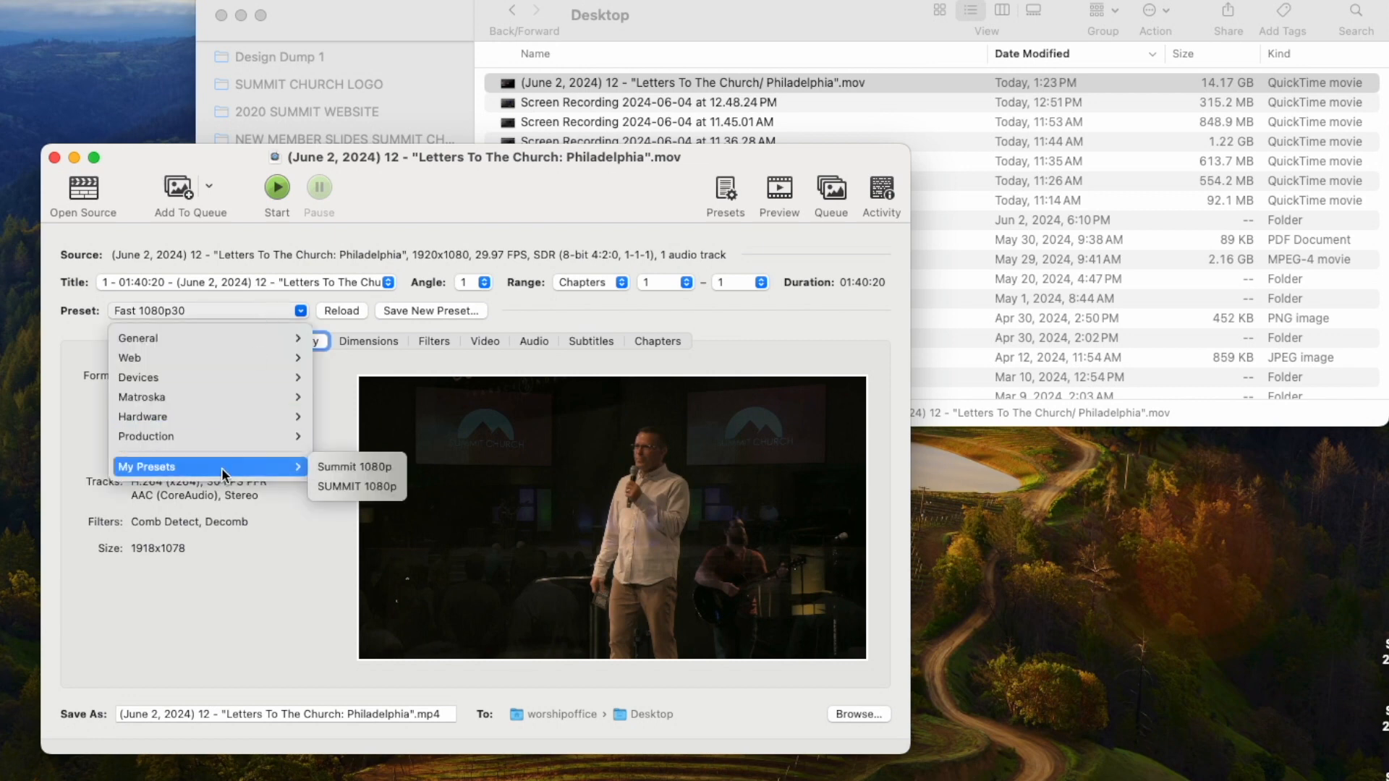
click(372, 488)
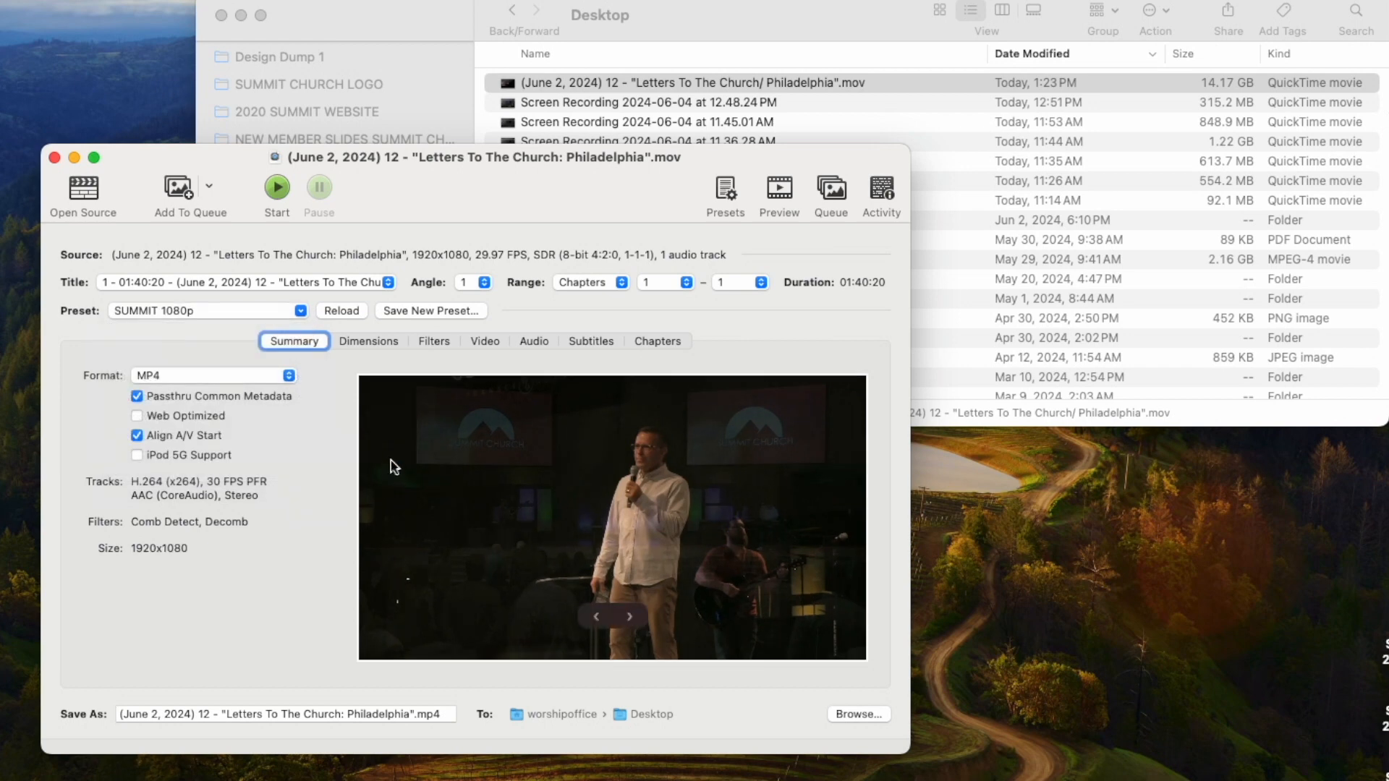
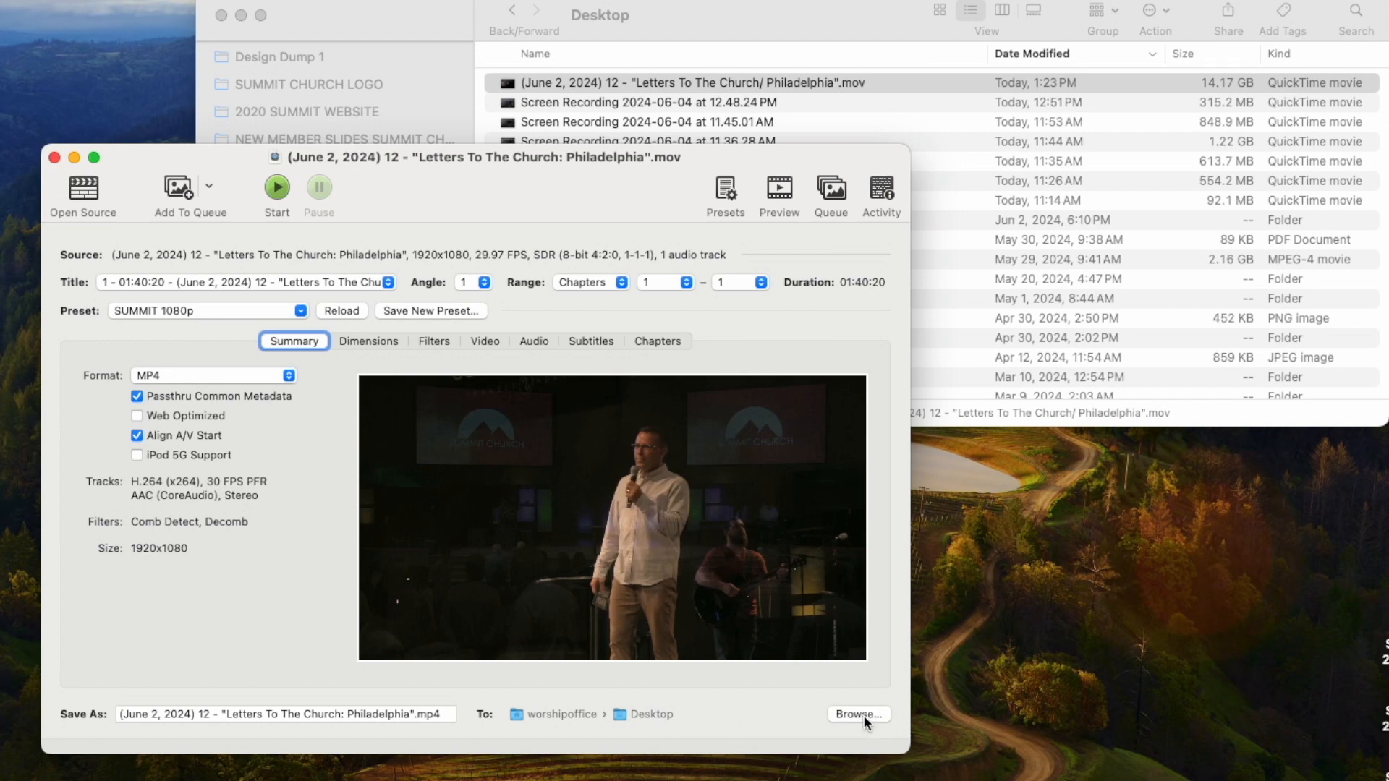
Encode the June 2 .mov to MP4 and compare the 2.32 GB result with the 14.17 GB source.
click(275, 189)
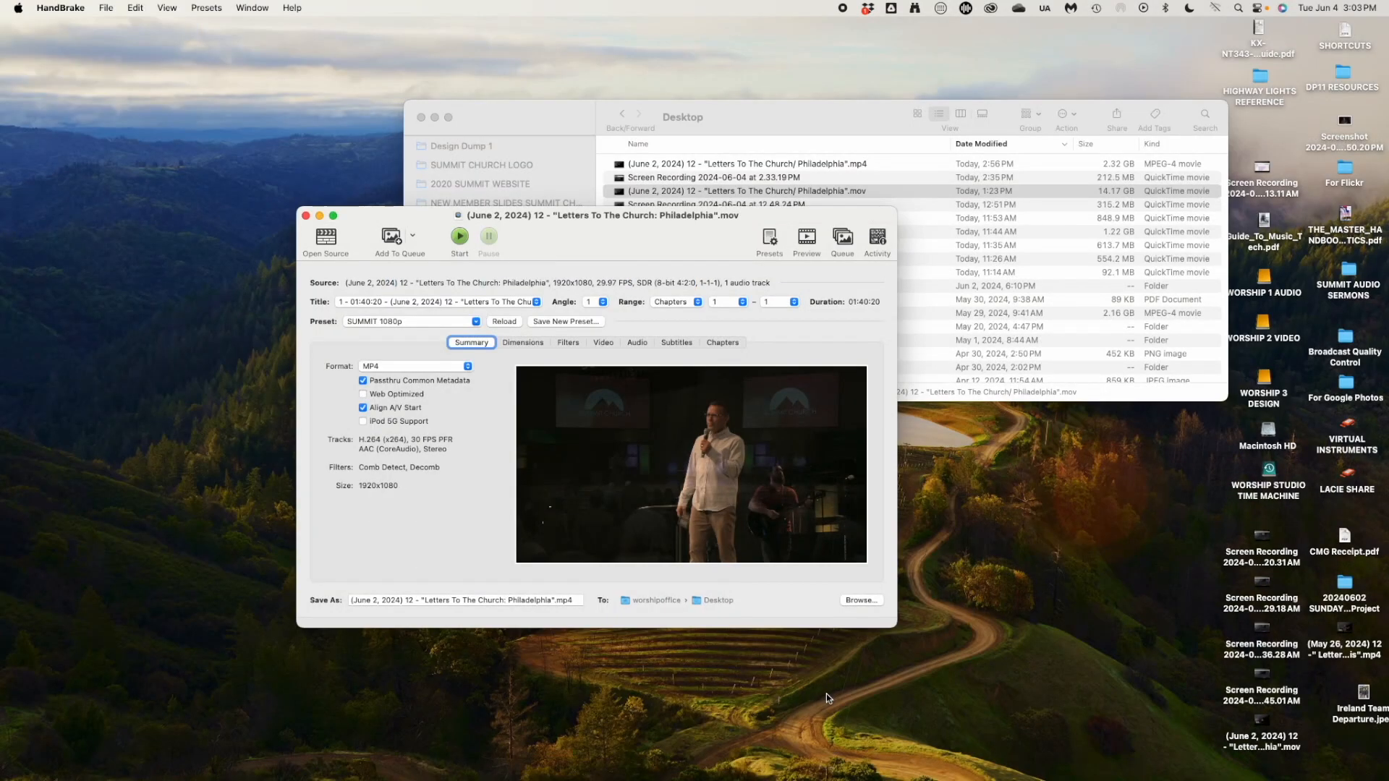
click(750, 166)
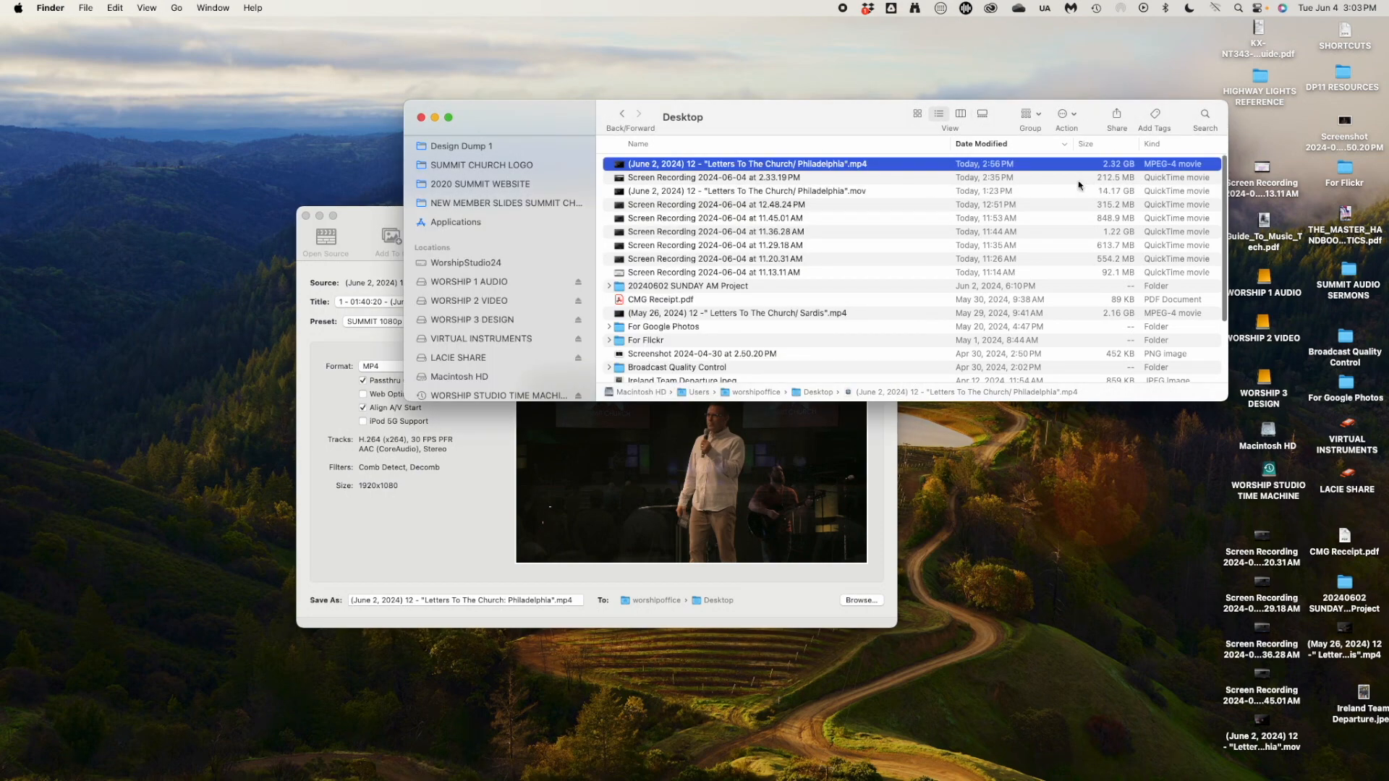
click(967, 191)
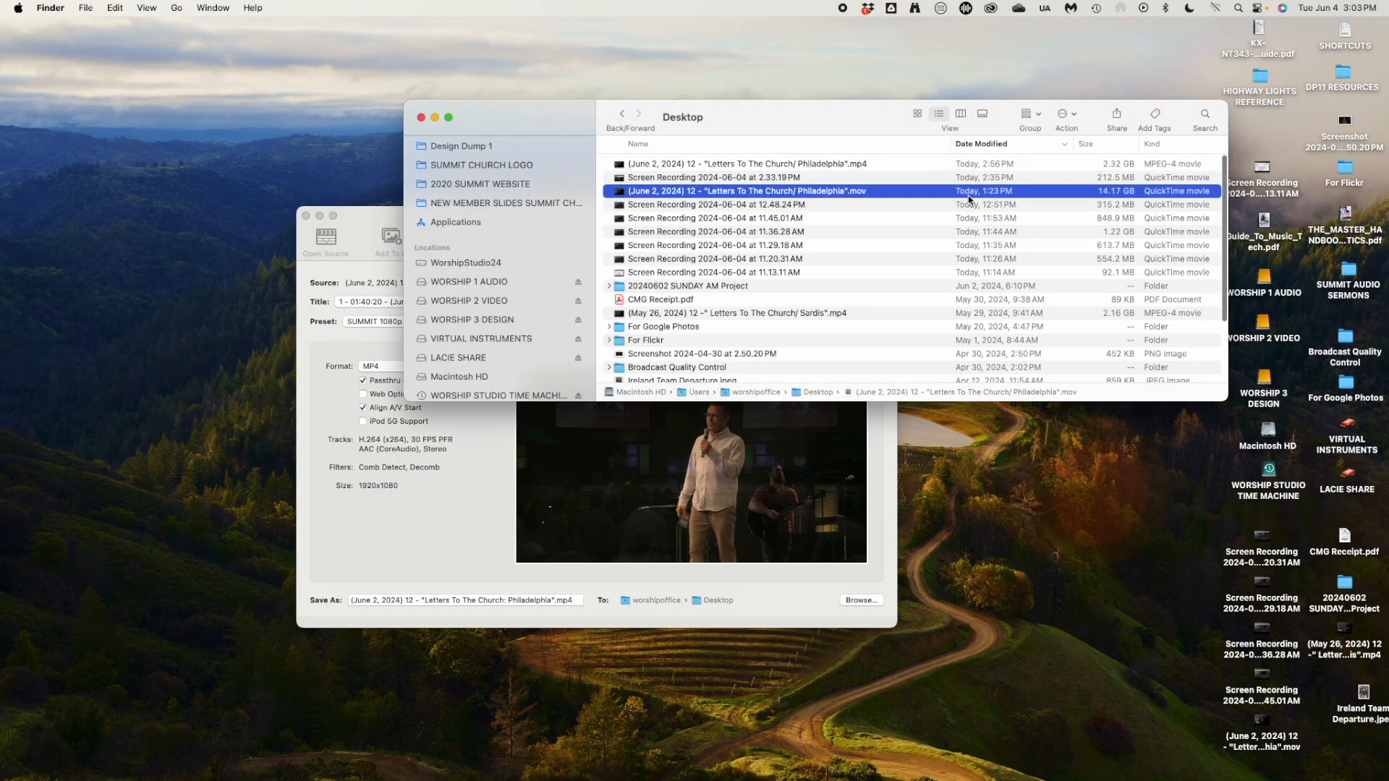
click(1107, 168)
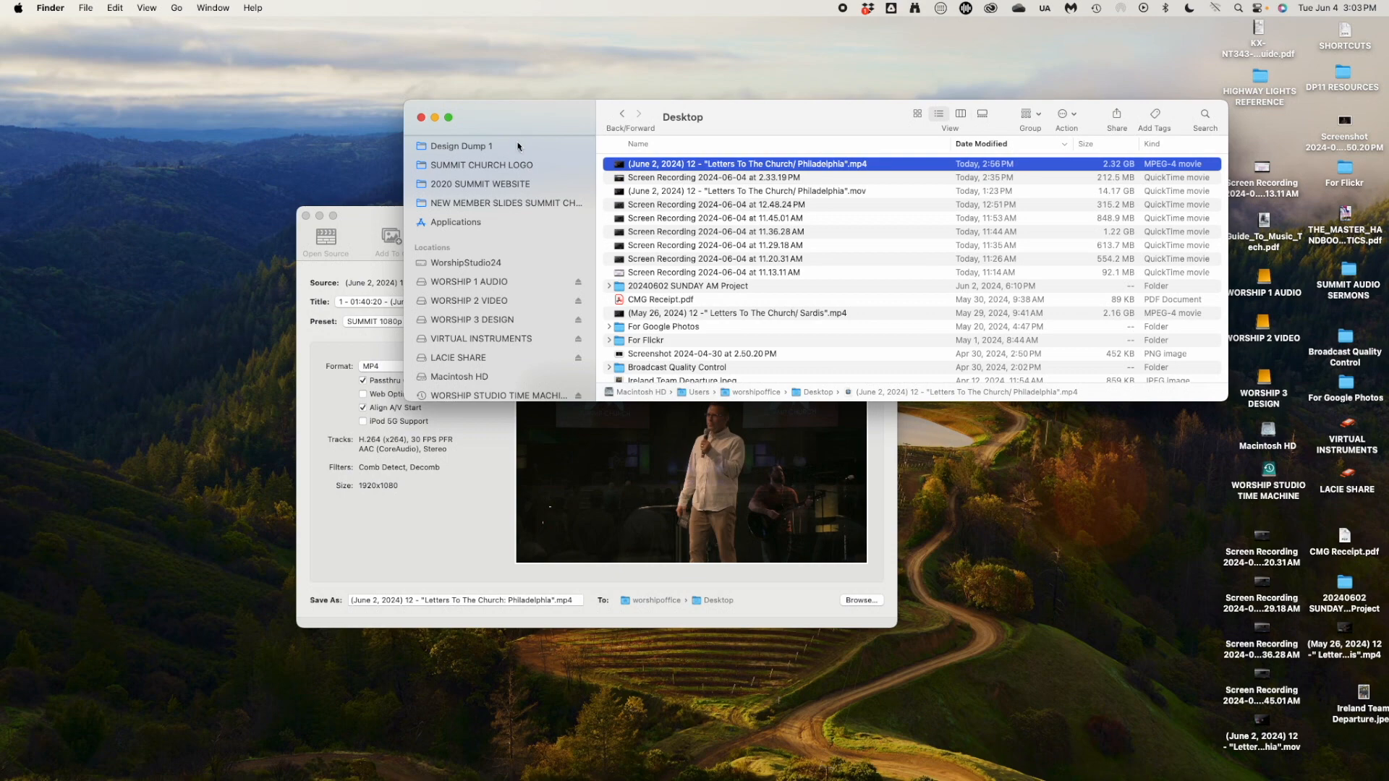
Open the Vimeo video library in Chrome and drag the June 2 Philadelphia MP4 onto it.
mouse_move(108, 778)
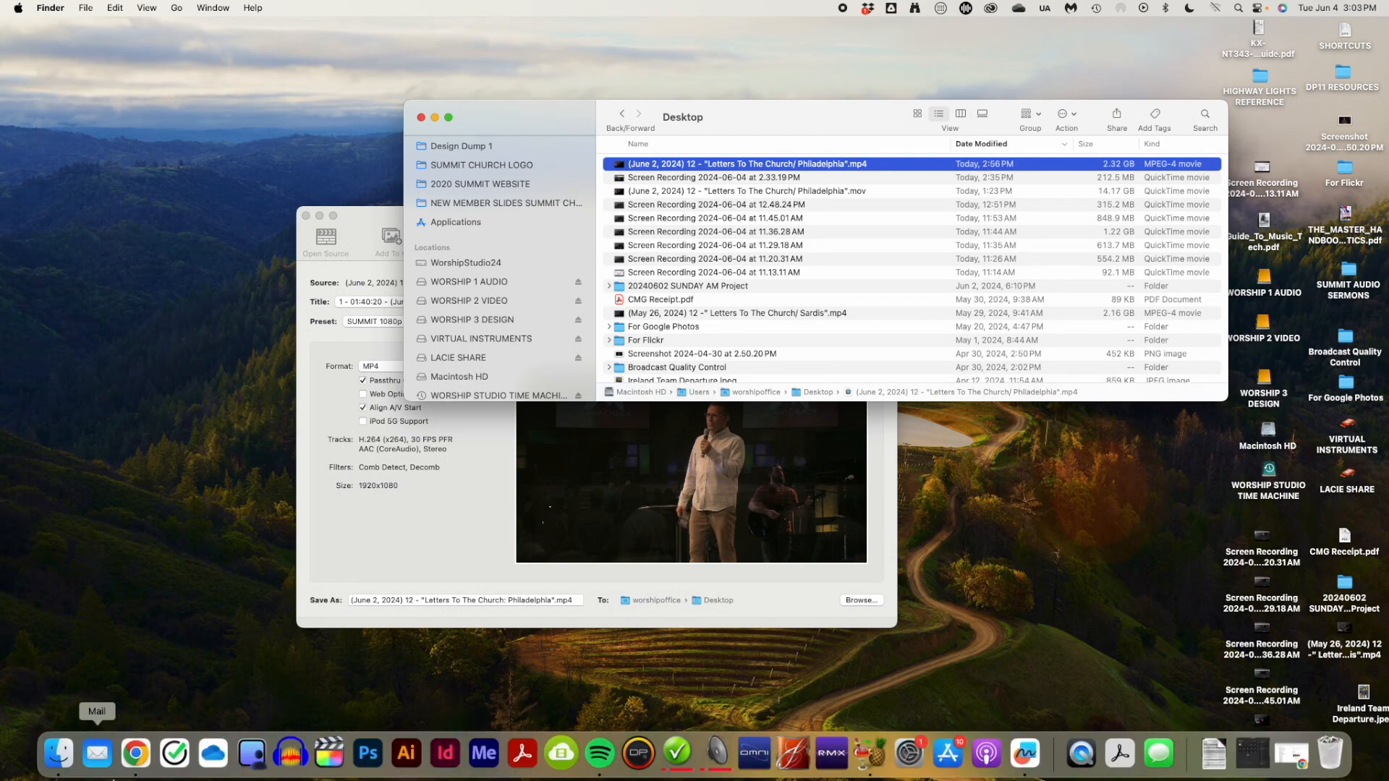
click(135, 752)
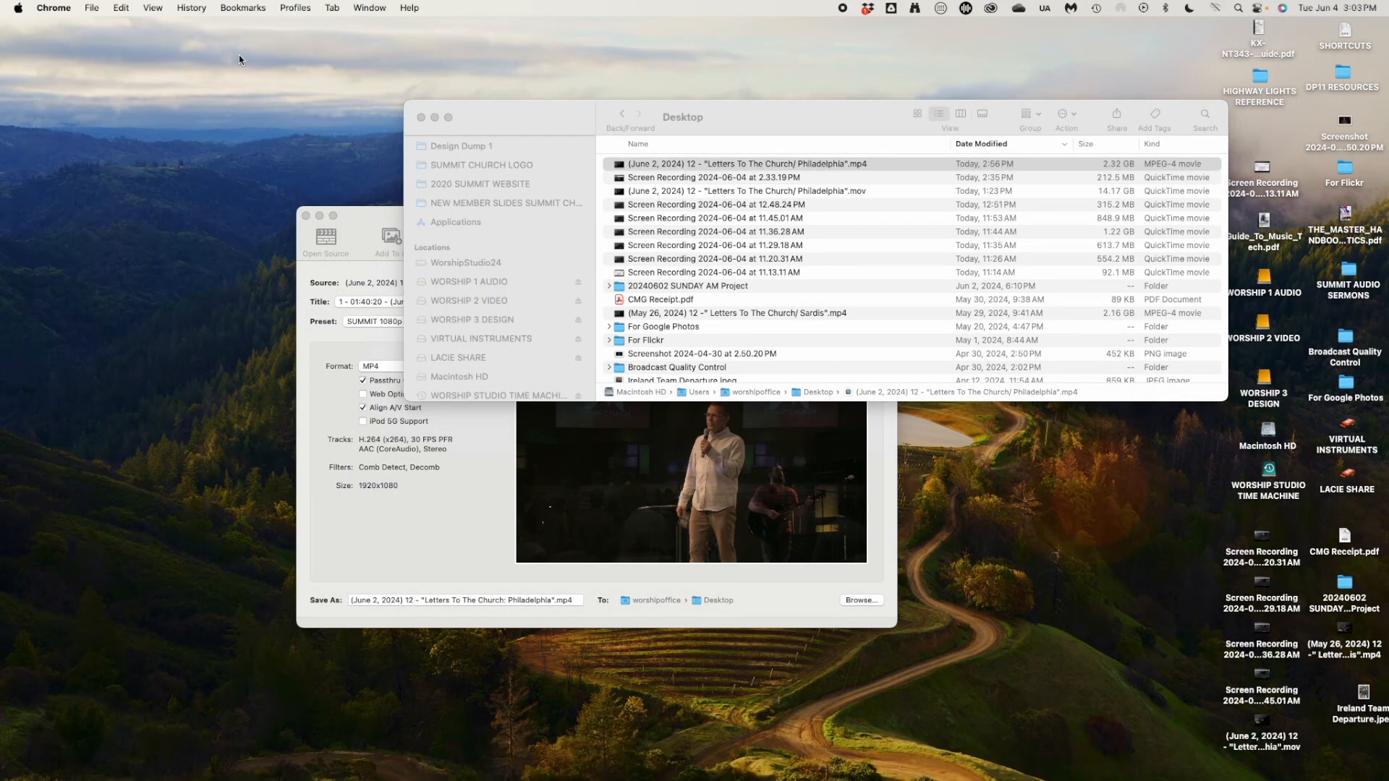
drag(1388, 11, 806, 12)
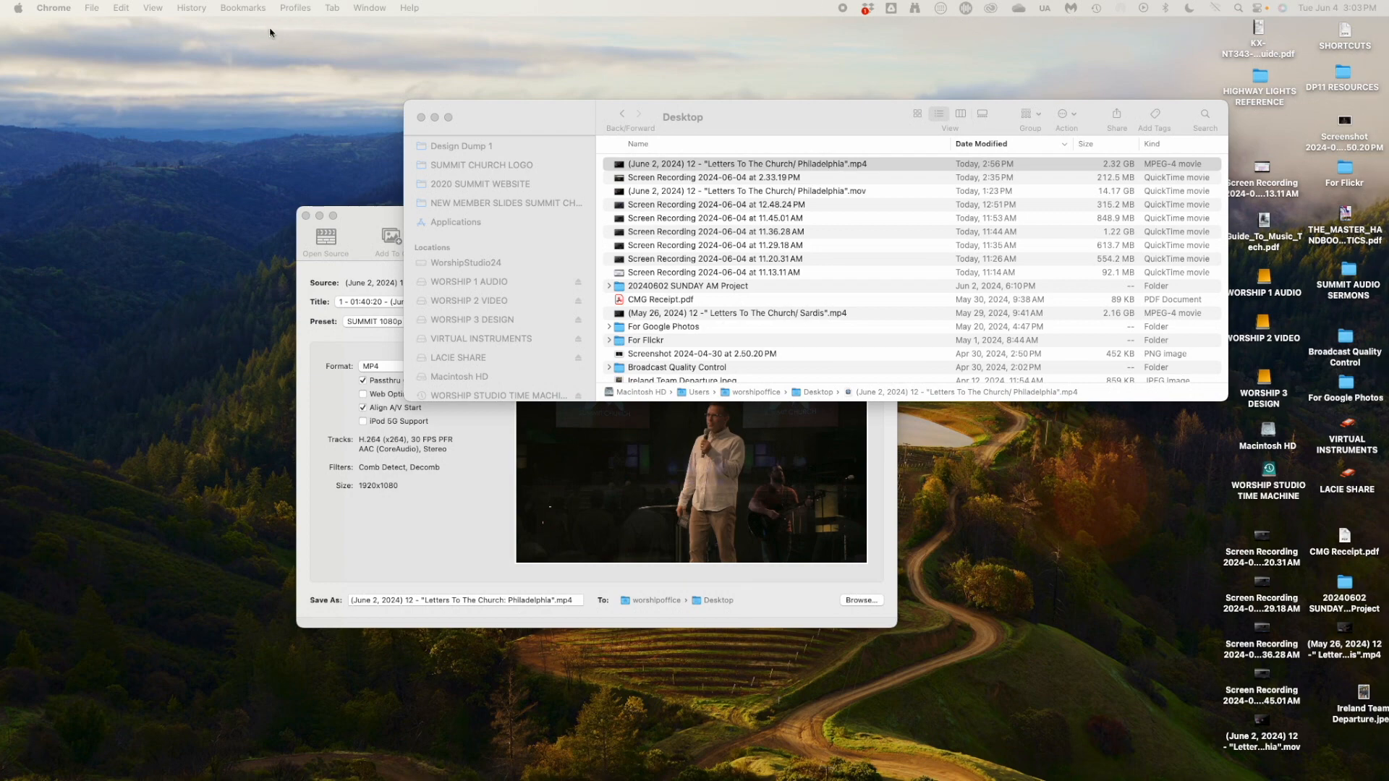
drag(207, 118, 183, 60)
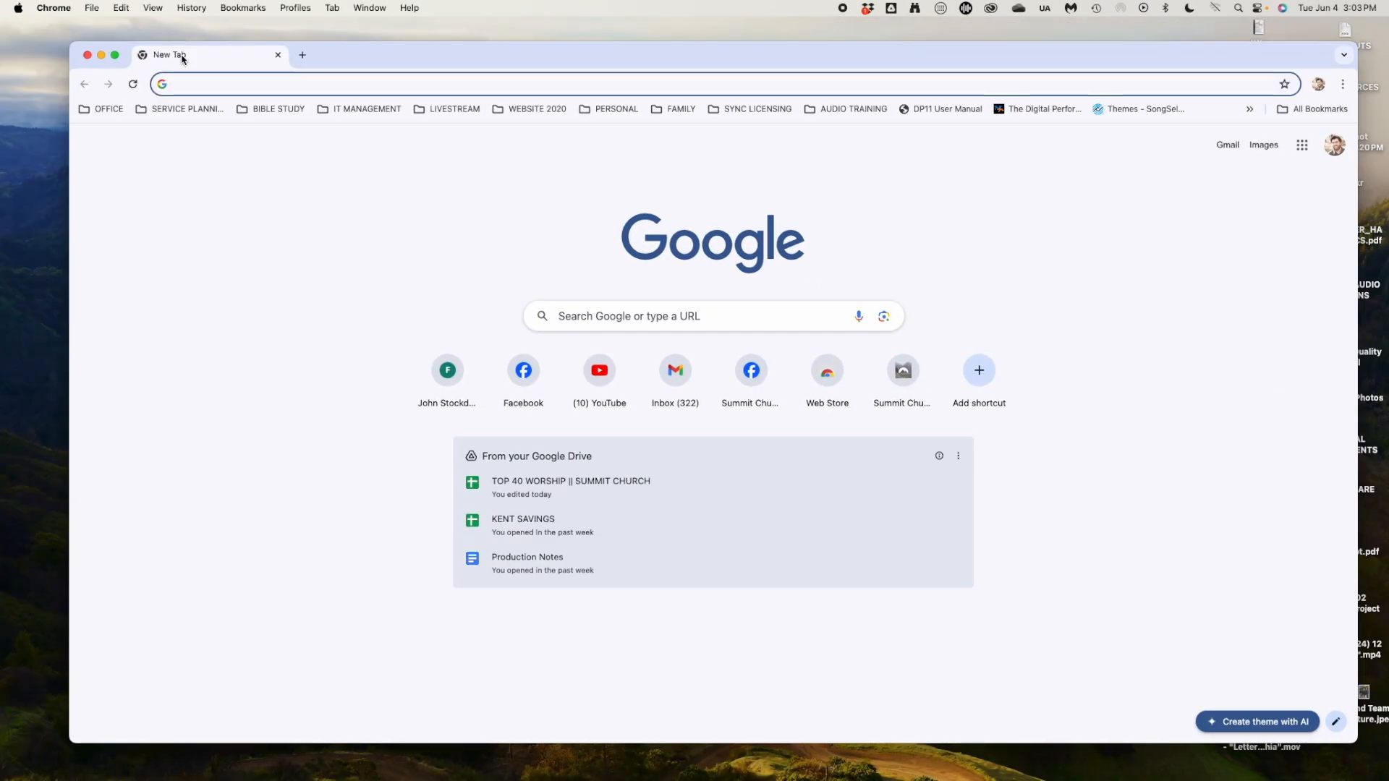
text(vimeo.com/manage/videos)
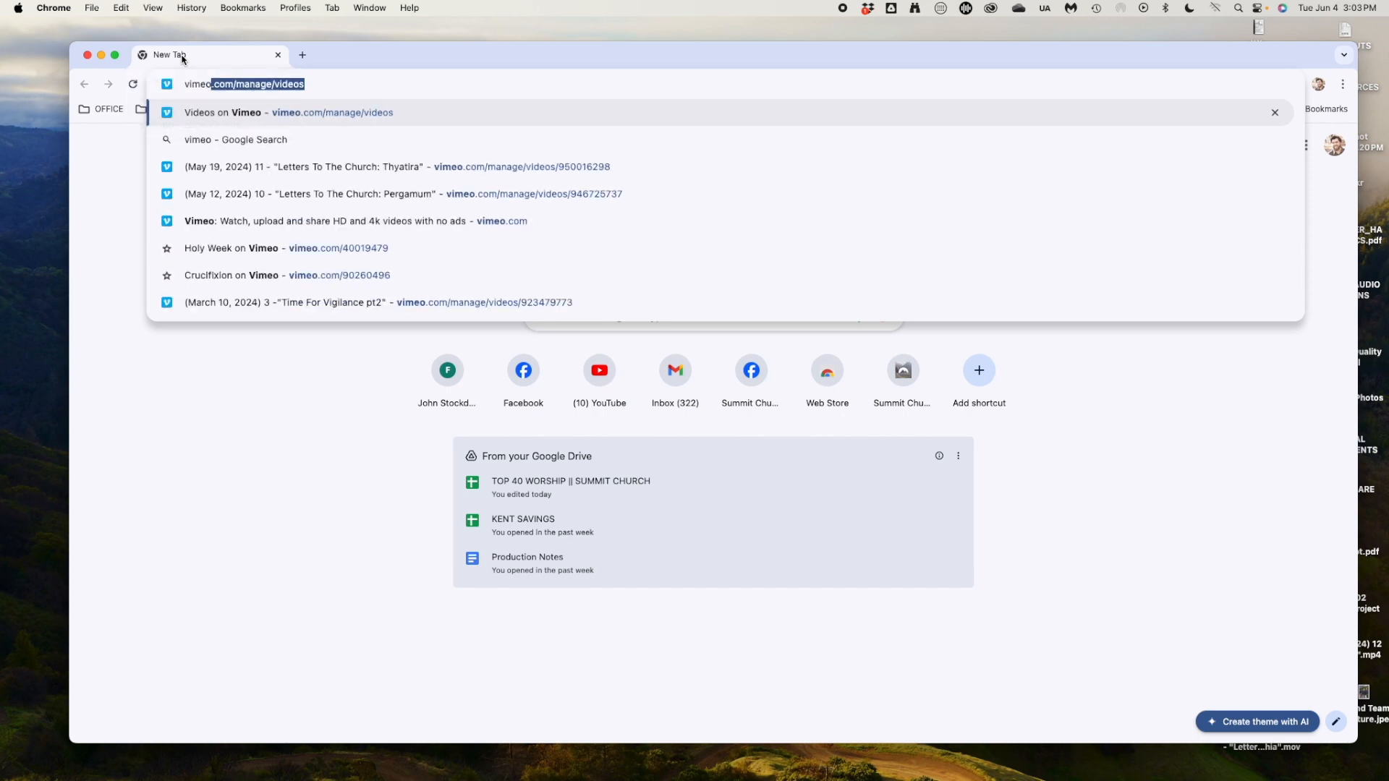
key(Return)
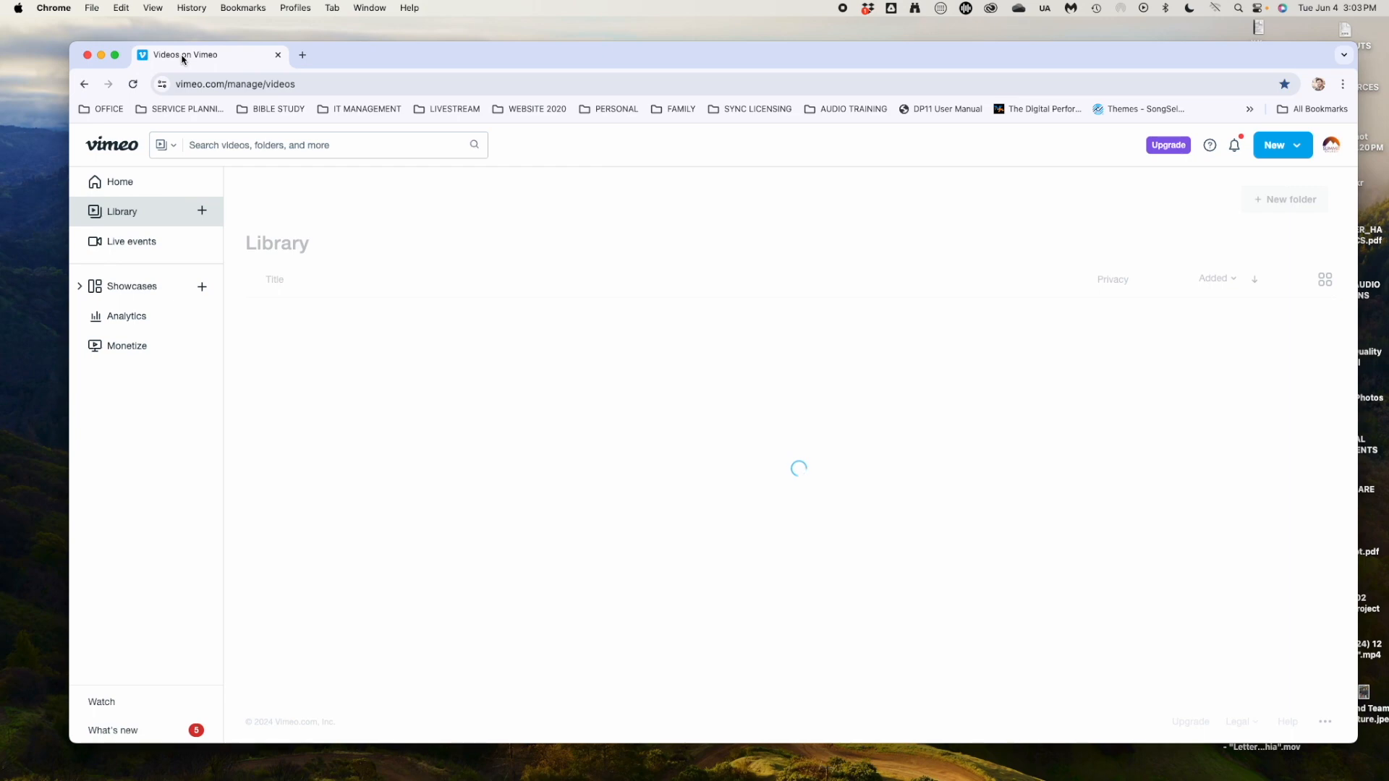
drag(356, 53, 301, 29)
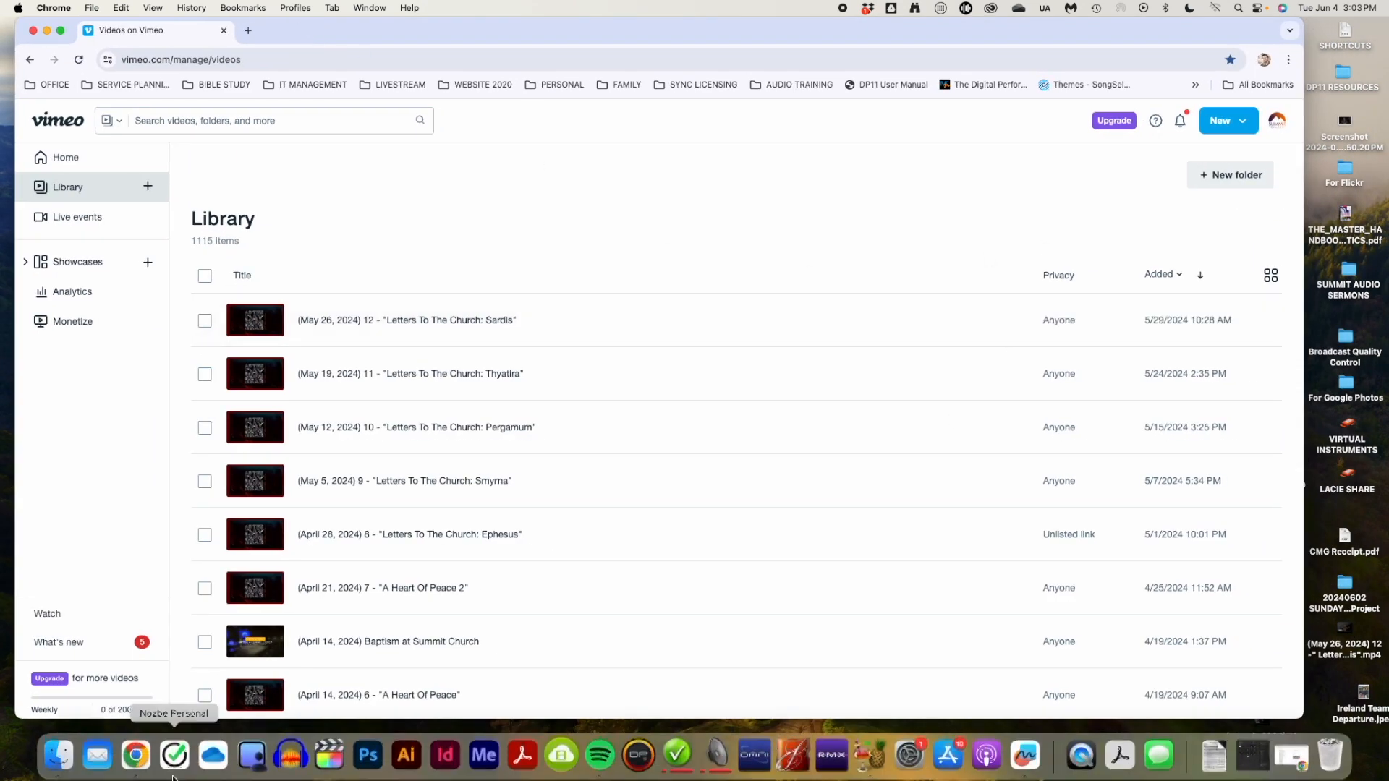
click(57, 760)
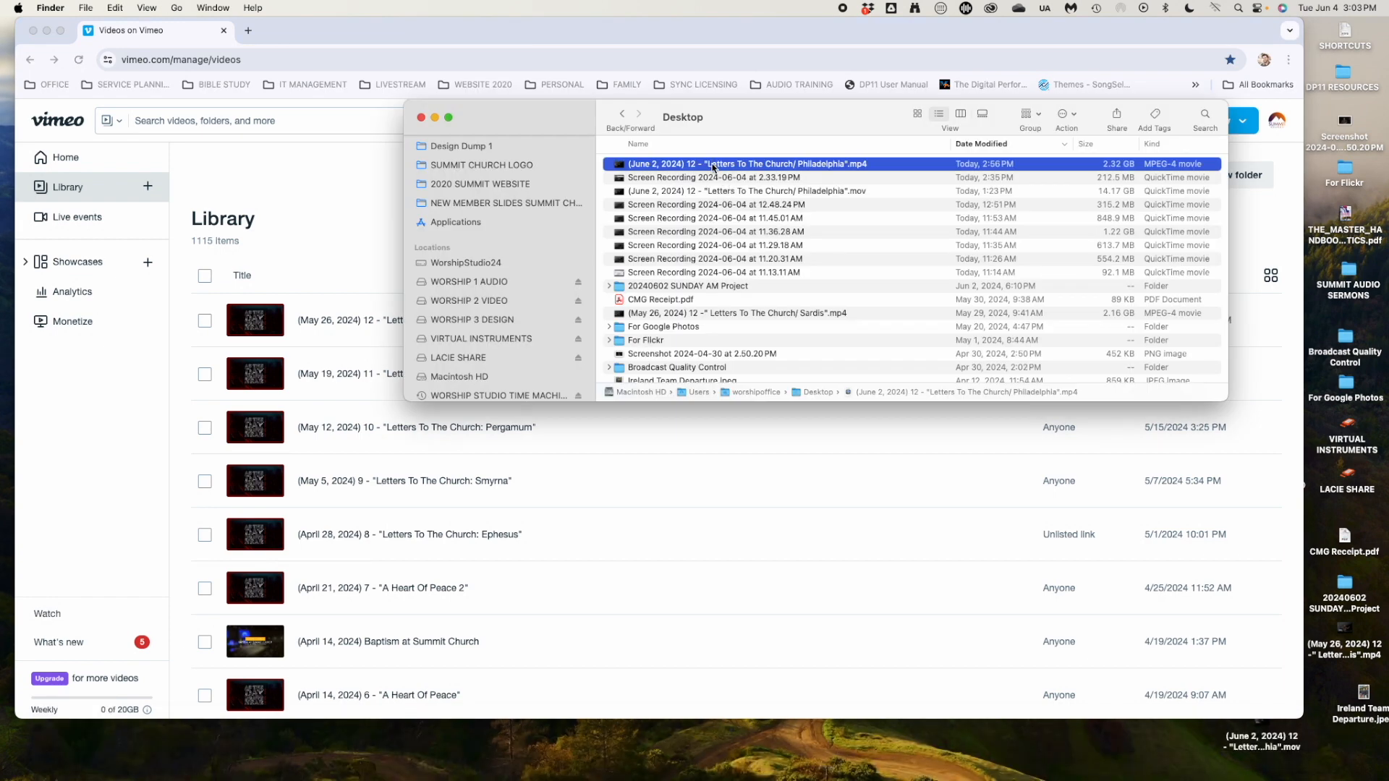
drag(712, 166, 313, 365)
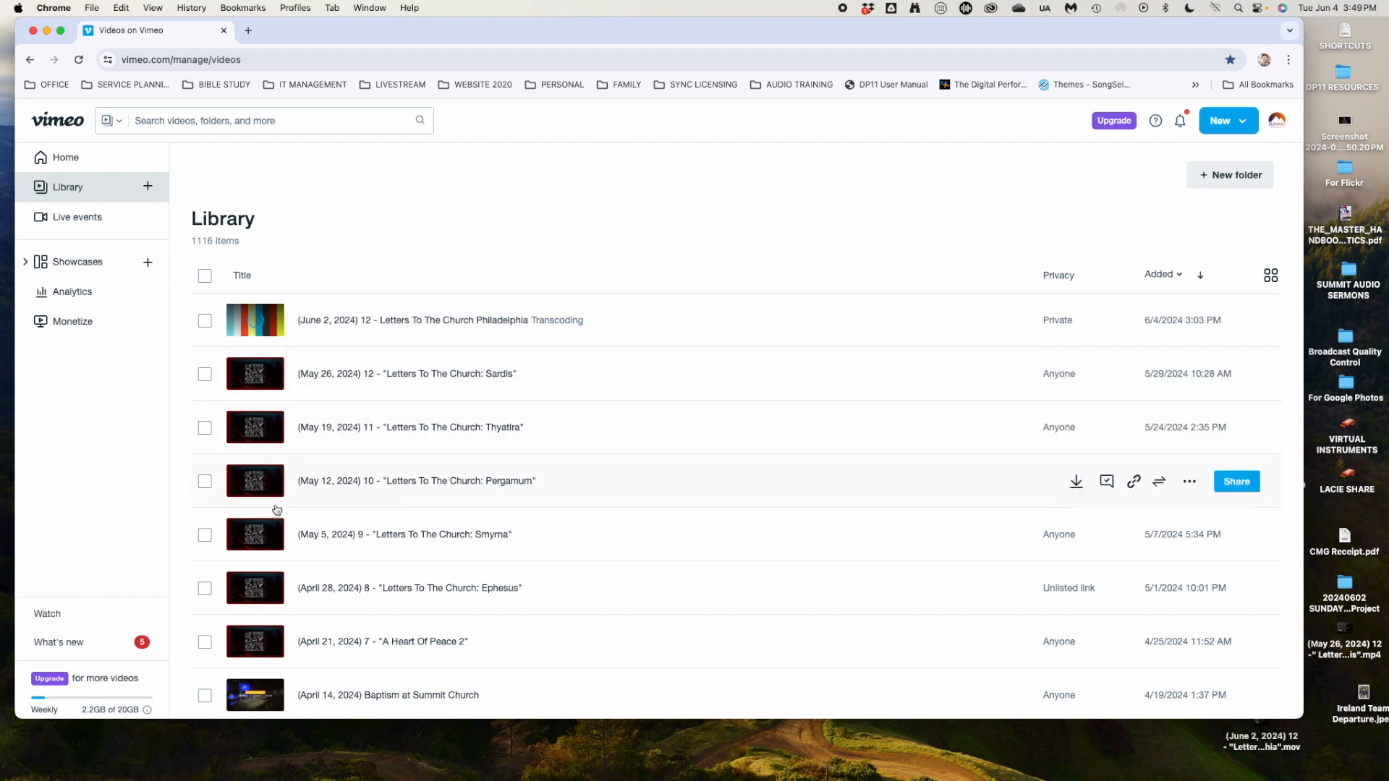
Edit the title to (June 2, 2024) 13 - "Letters To The Church: Philadelphia" with quotes and colon.
click(405, 324)
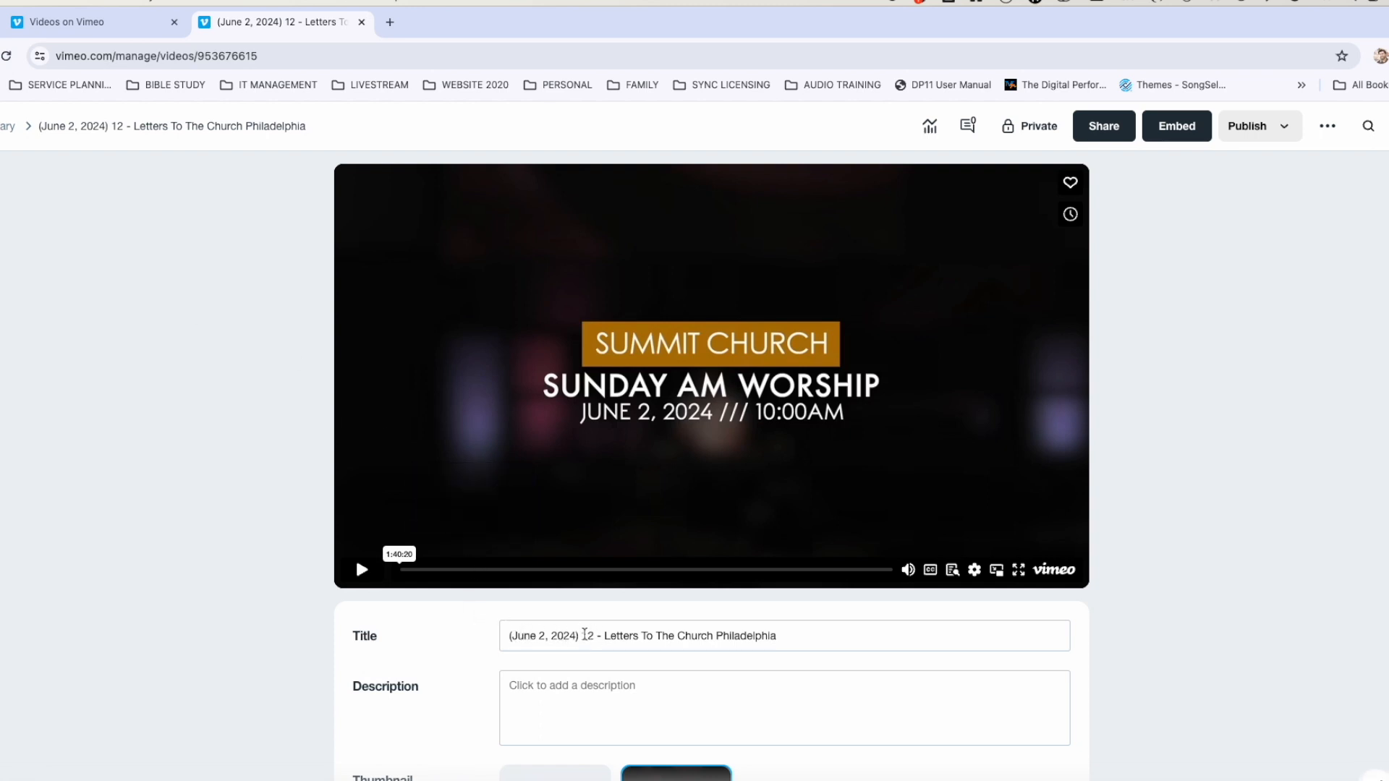
click(589, 635)
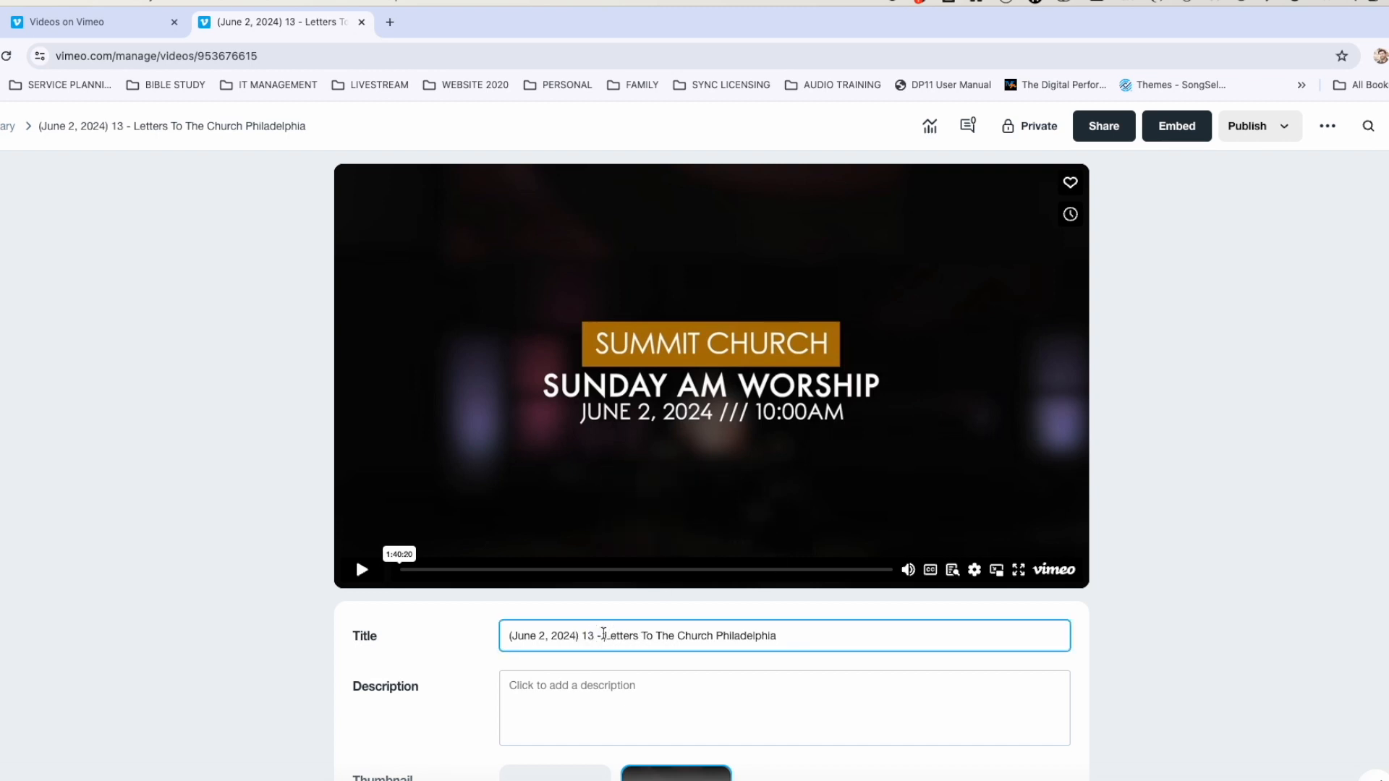
text(")
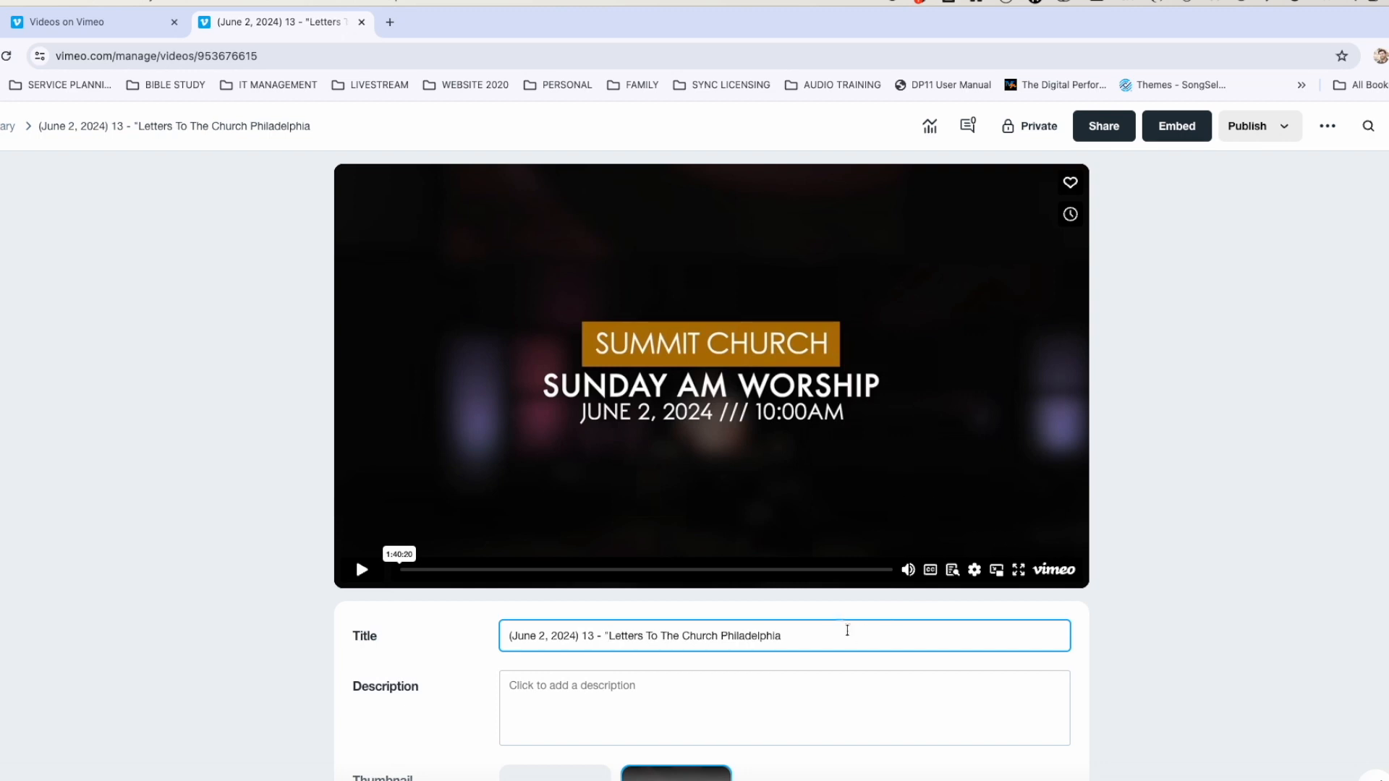
click(717, 636)
text(:)
click(614, 694)
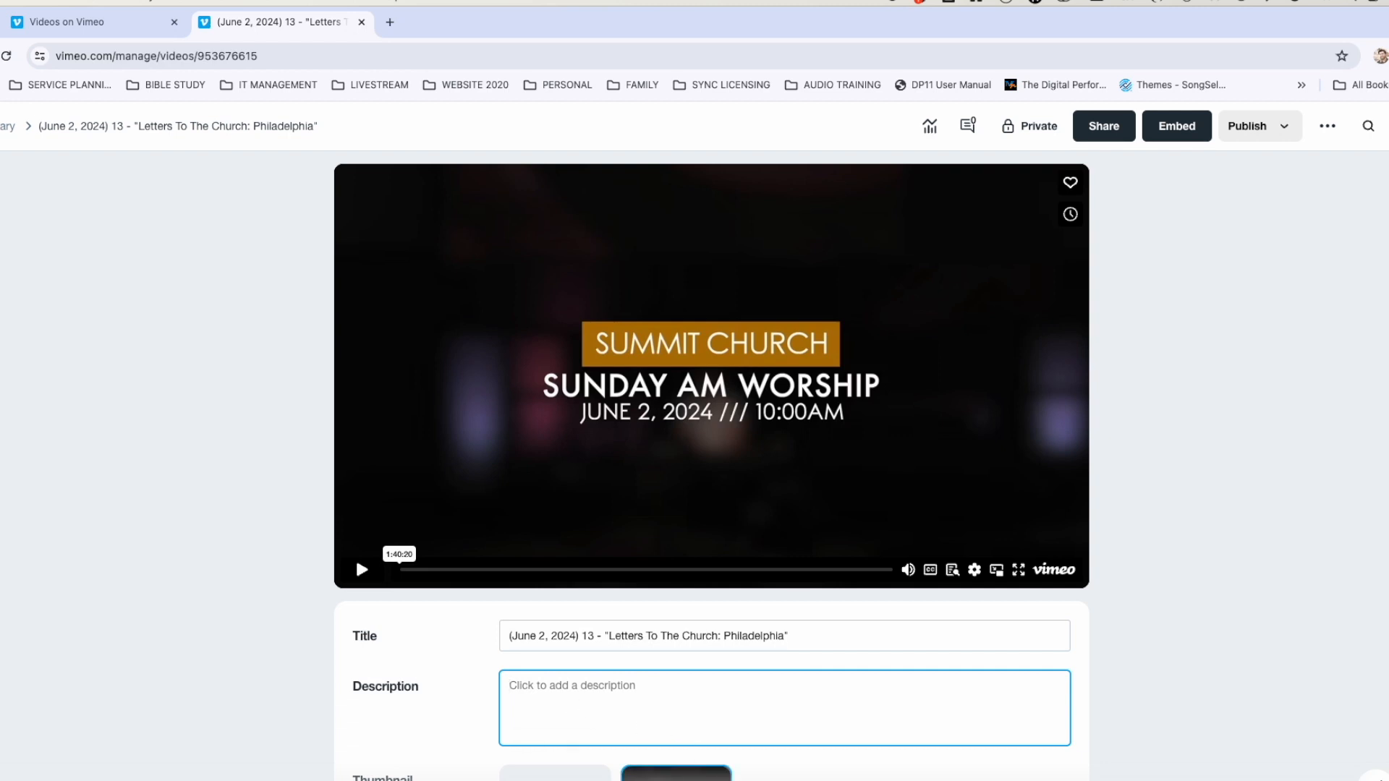
key(super+Tab)
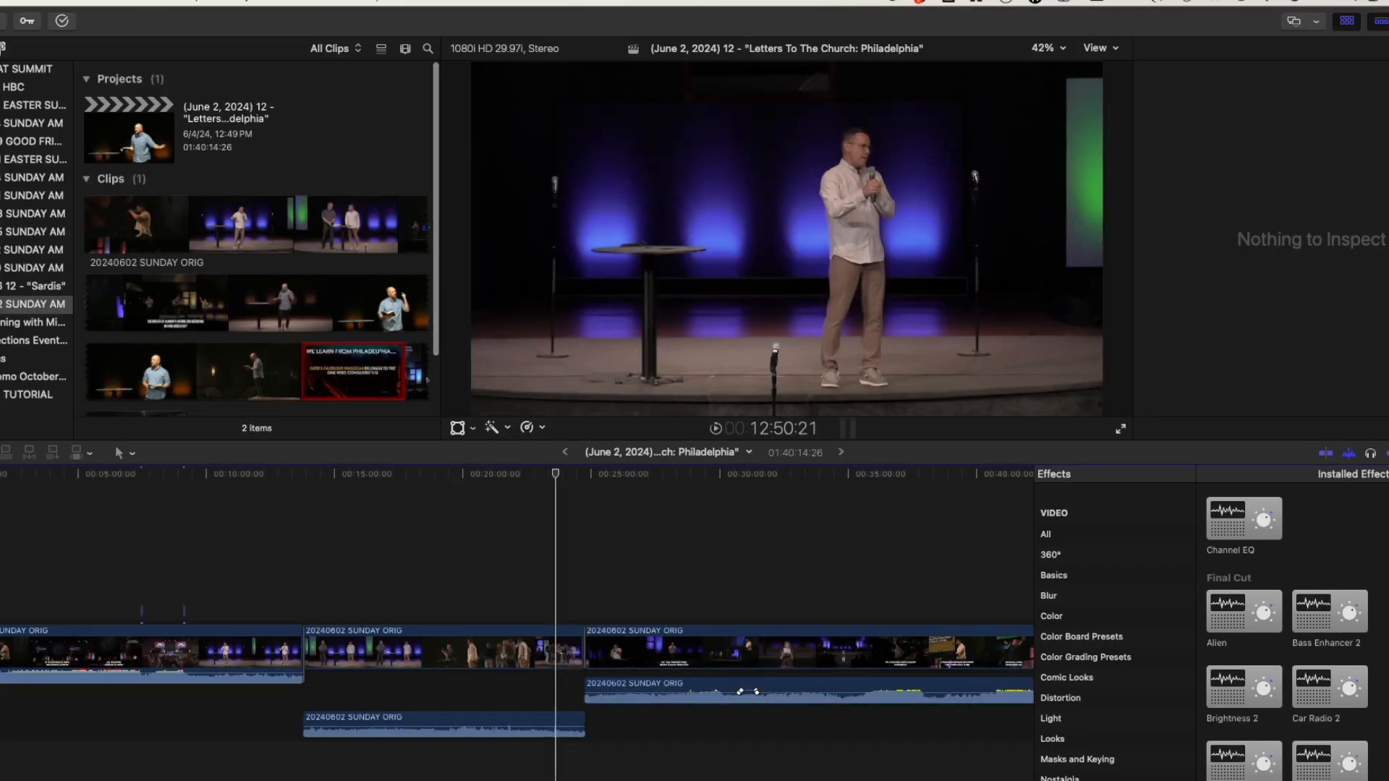
Copy all of the June 2 project's notes text, then quit Final Cut Pro.
click(150, 108)
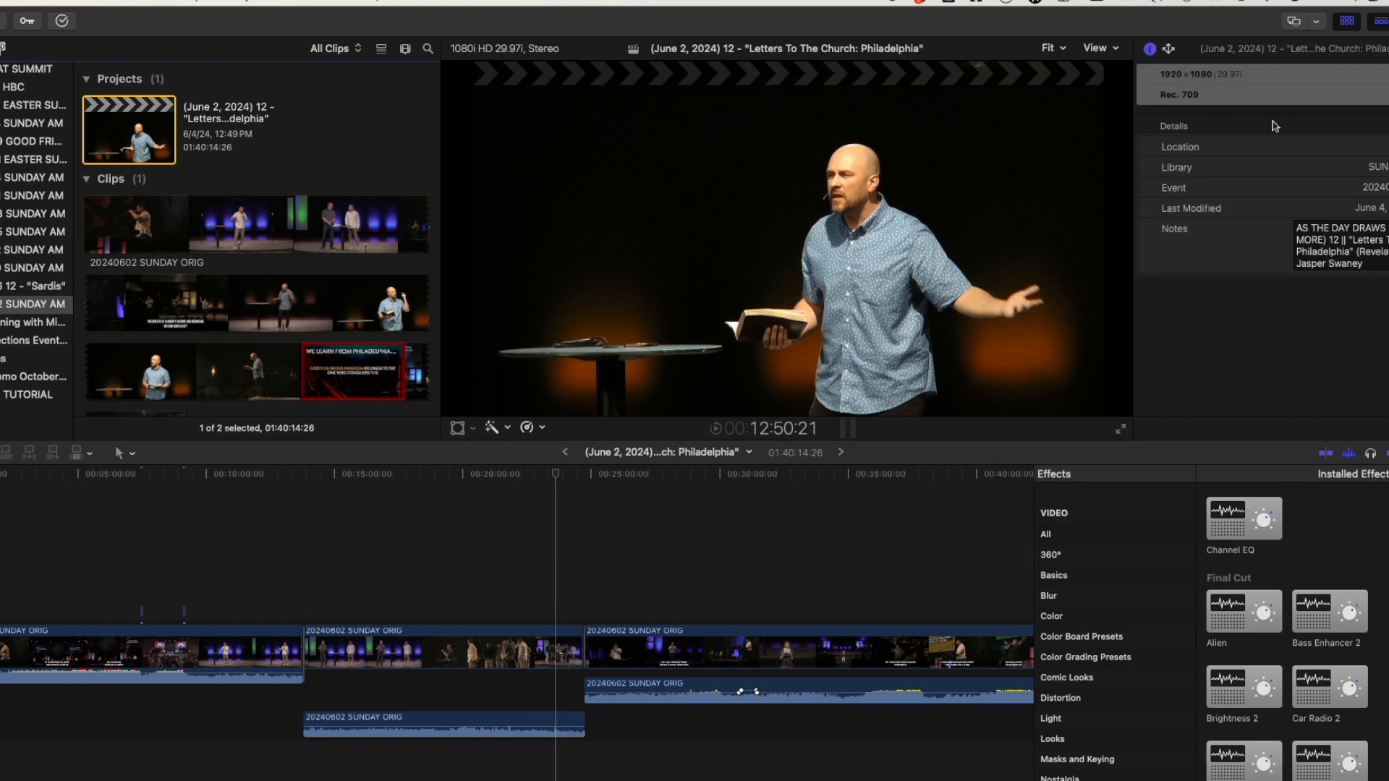
click(1346, 248)
key(super+a)
key(super+c)
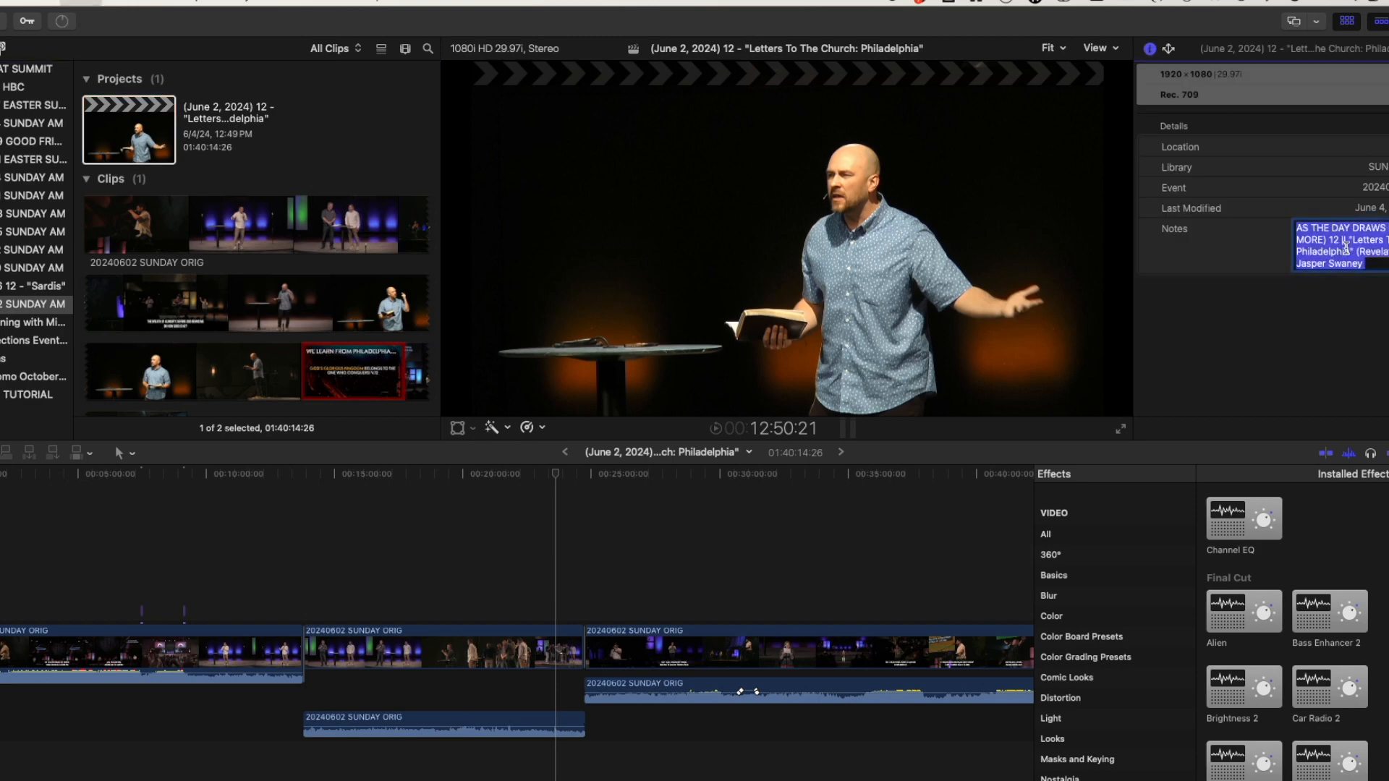
key(super+q)
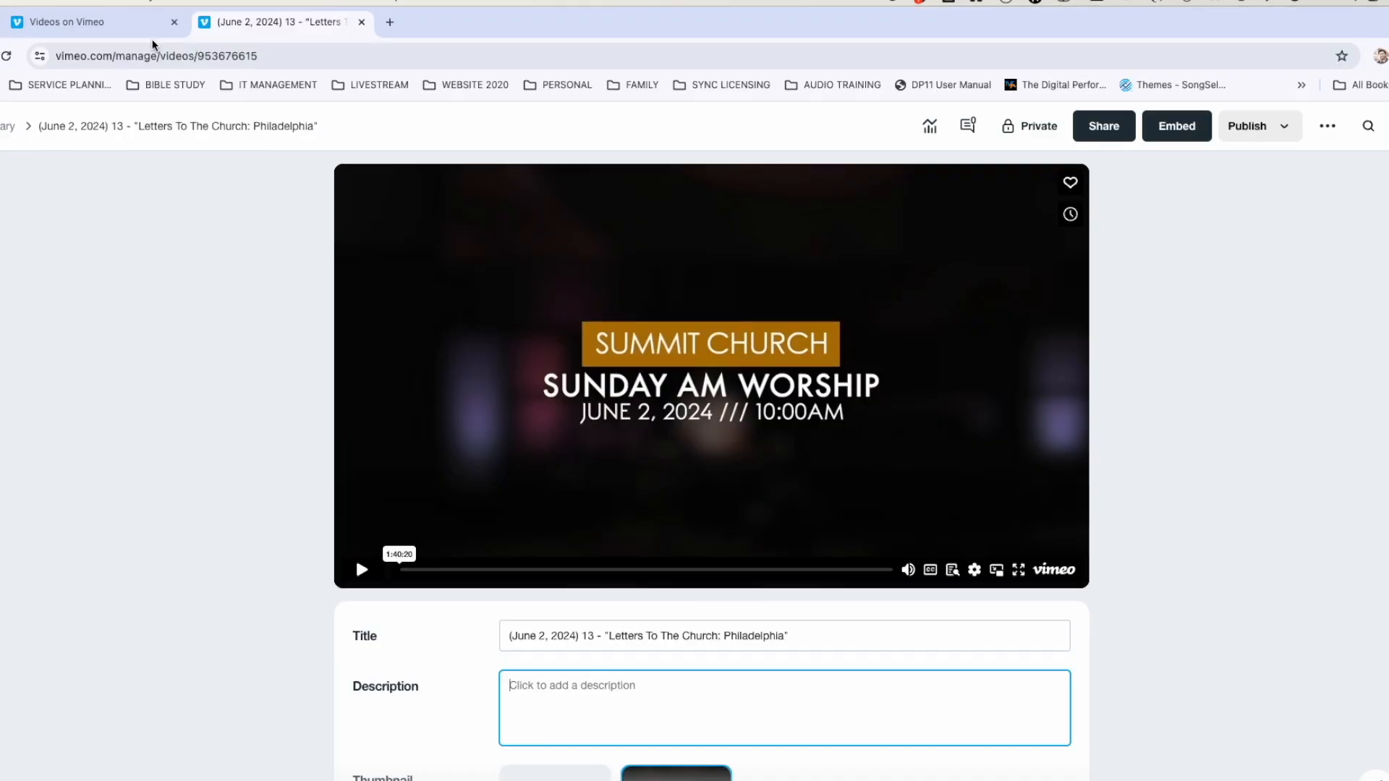
Paste the project notes into the description and change the selected number to 13.
key(super+v)
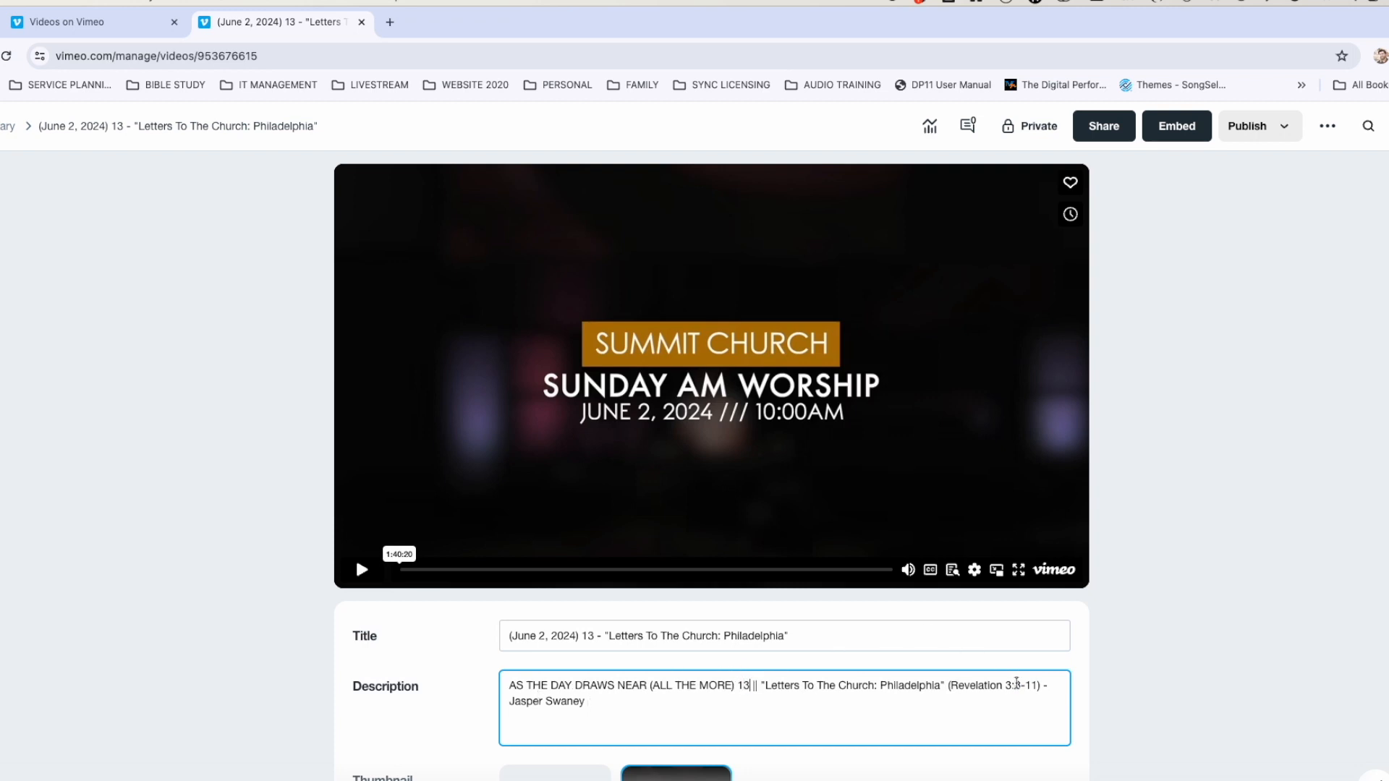
double_click(1018, 684)
text(13)
scroll(692, 750, down, 5)
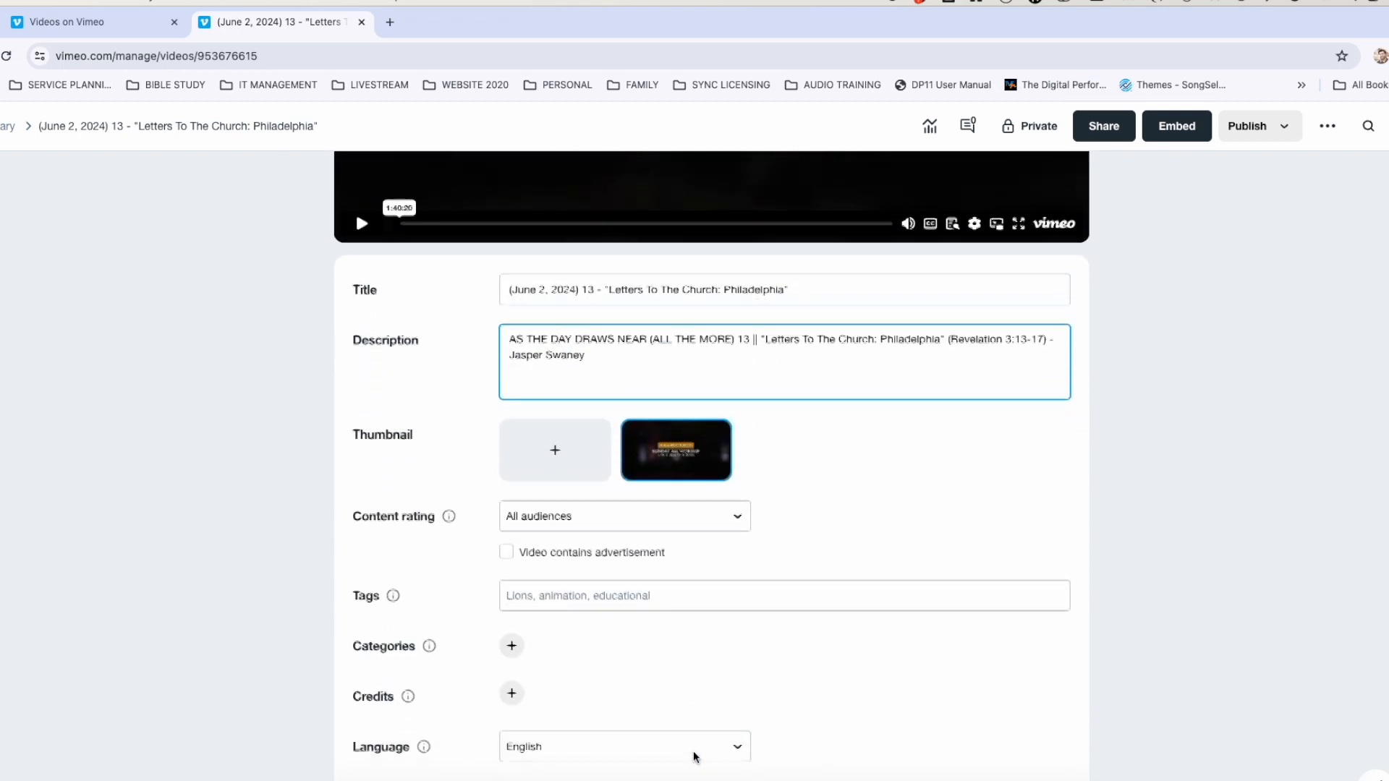
Make the AS THE DAY DRAWS NEAR series artwork the video's thumbnail and review the form.
mouse_move(681, 439)
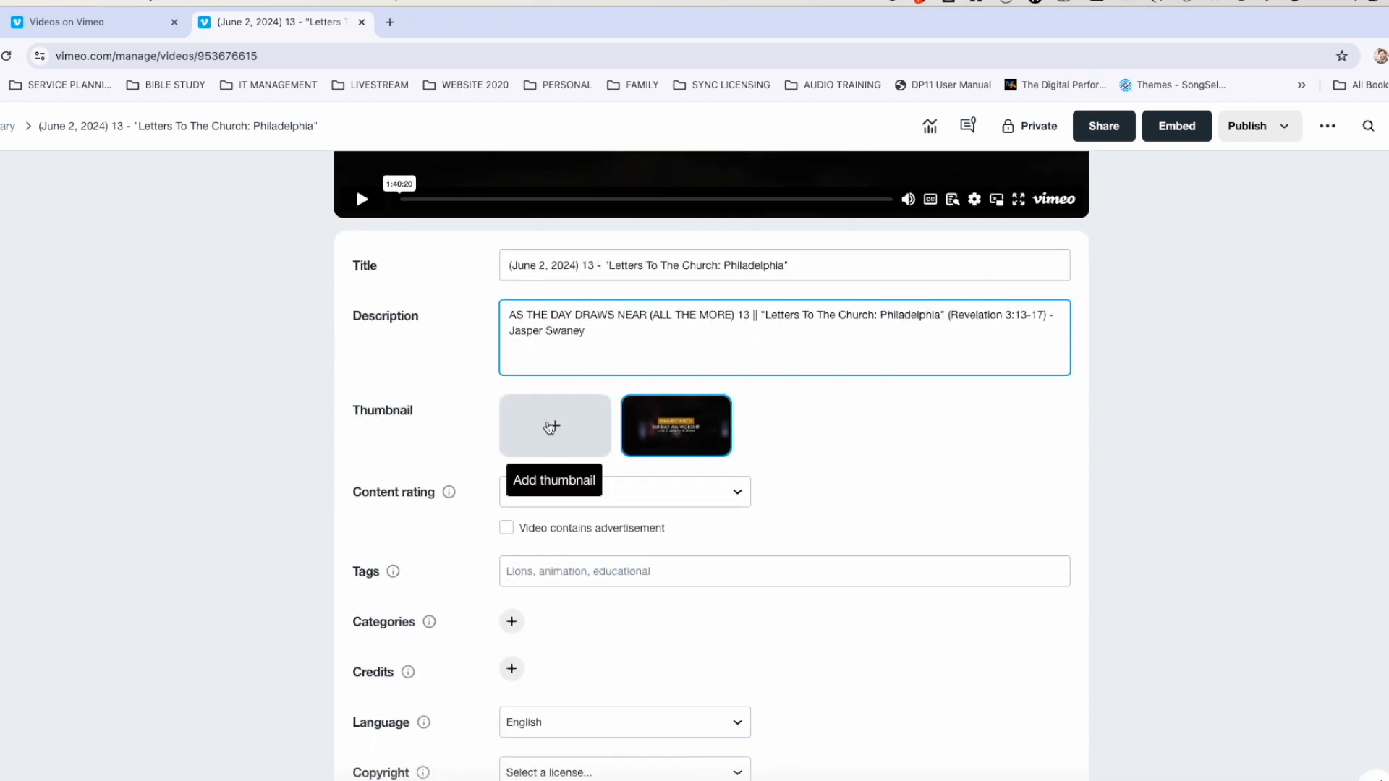
click(553, 426)
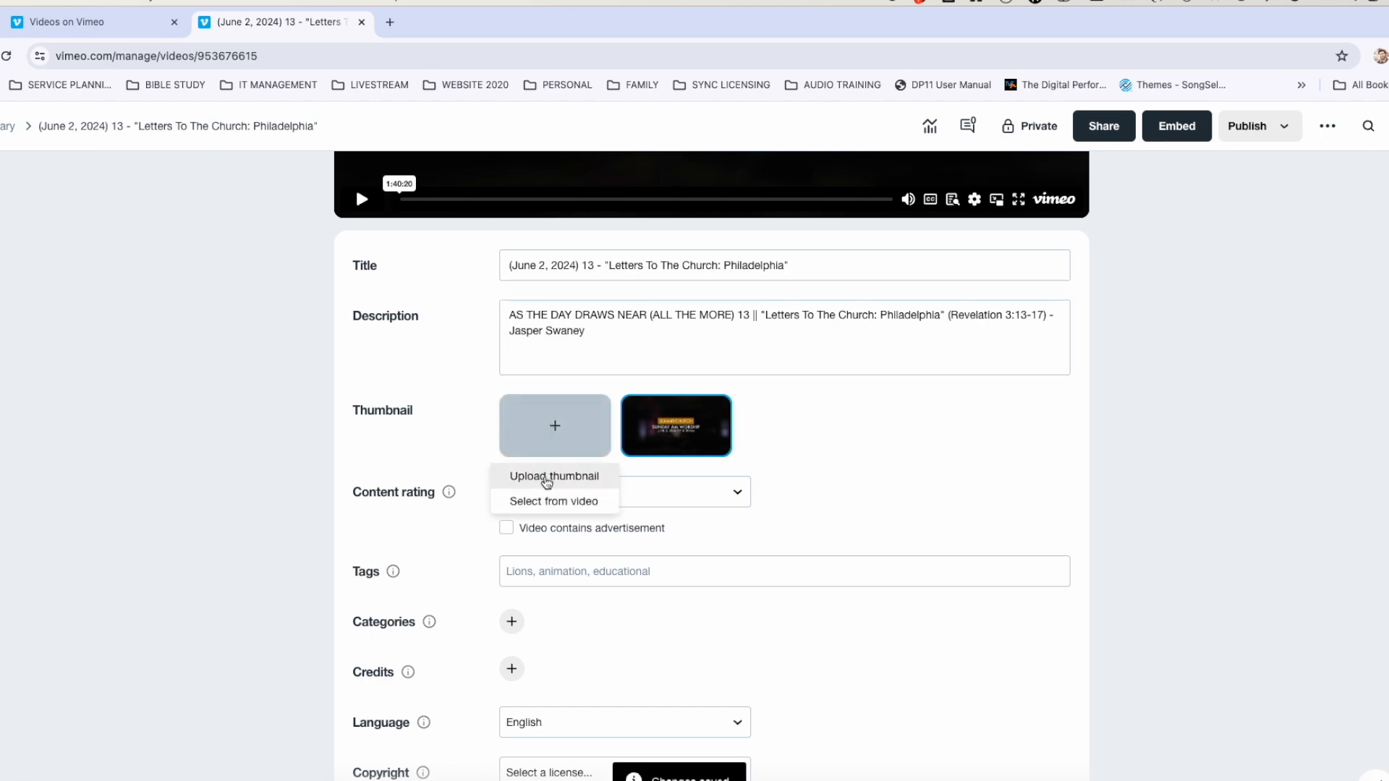
click(546, 477)
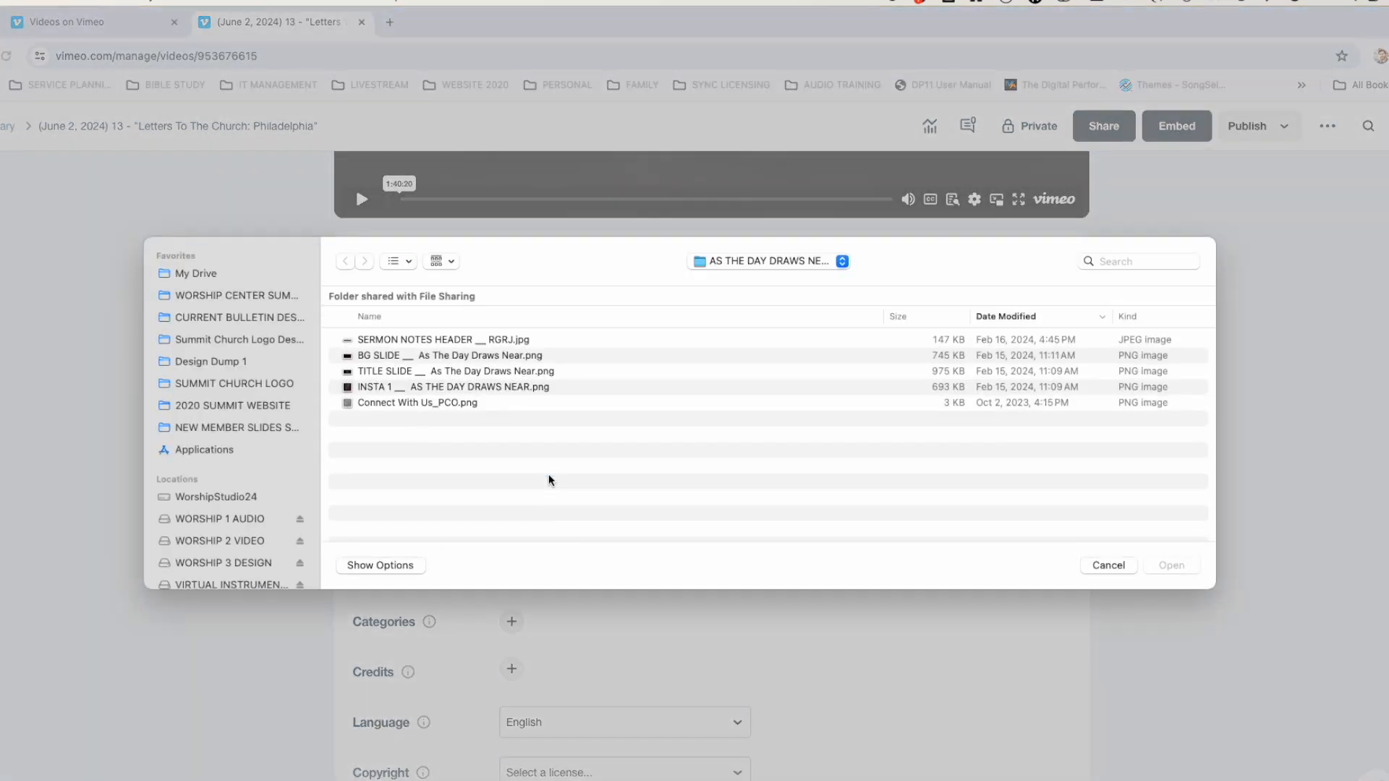
click(220, 299)
click(346, 264)
click(432, 372)
key(space)
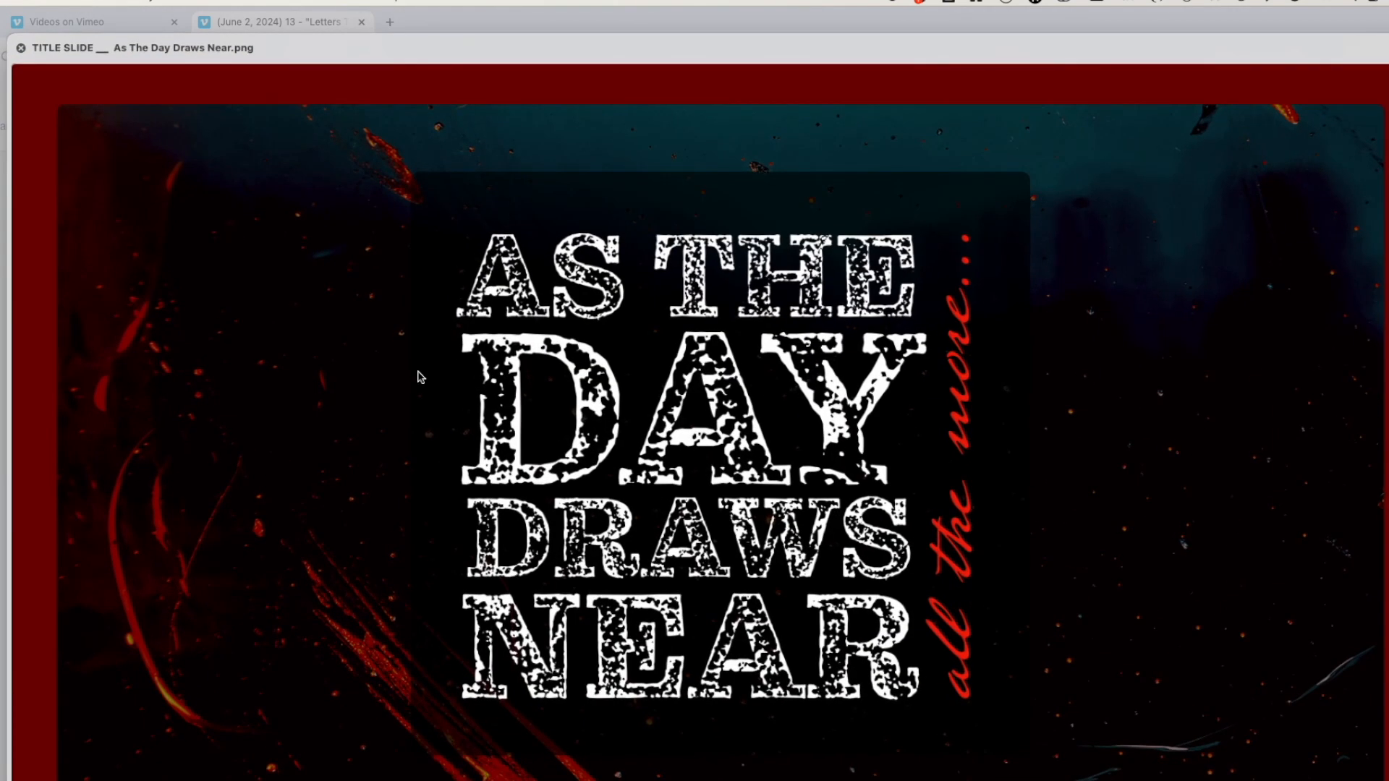
key(space)
click(1166, 567)
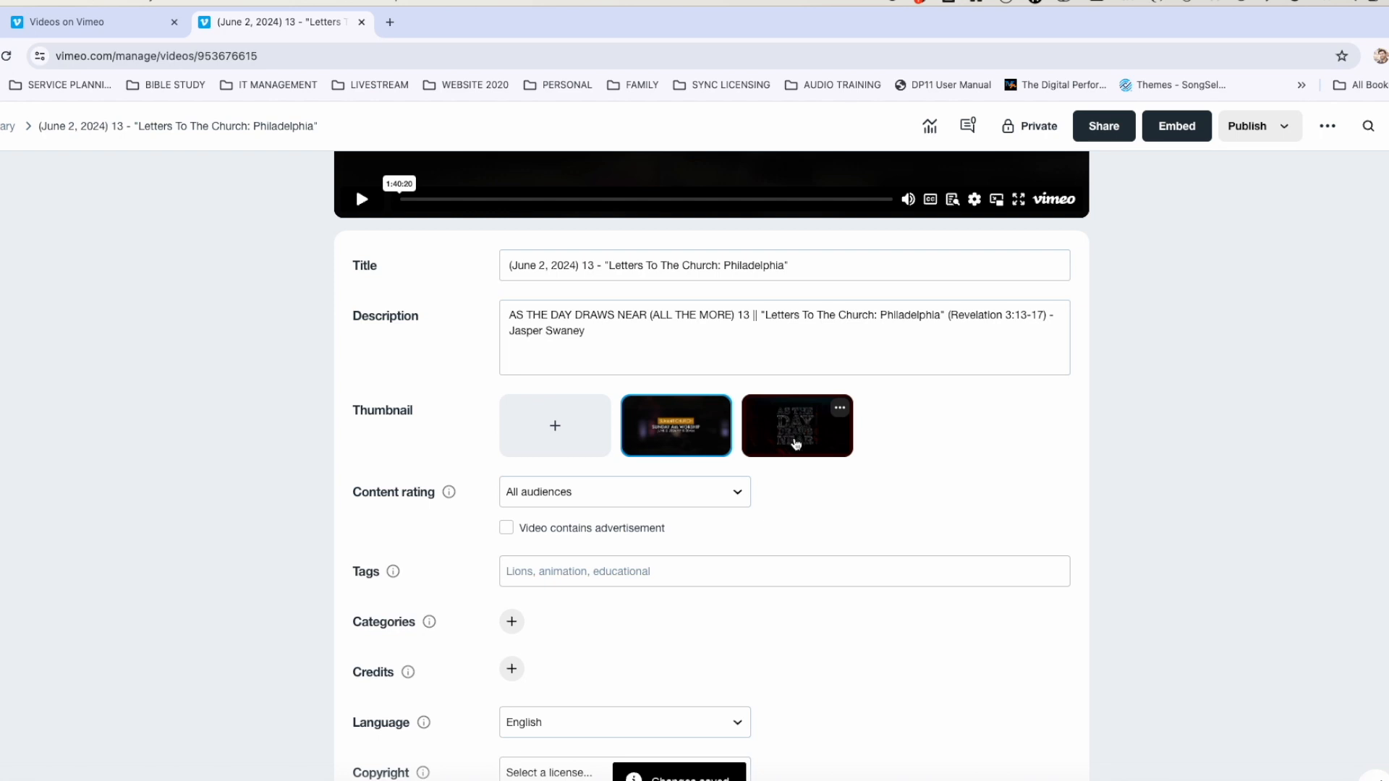
click(796, 444)
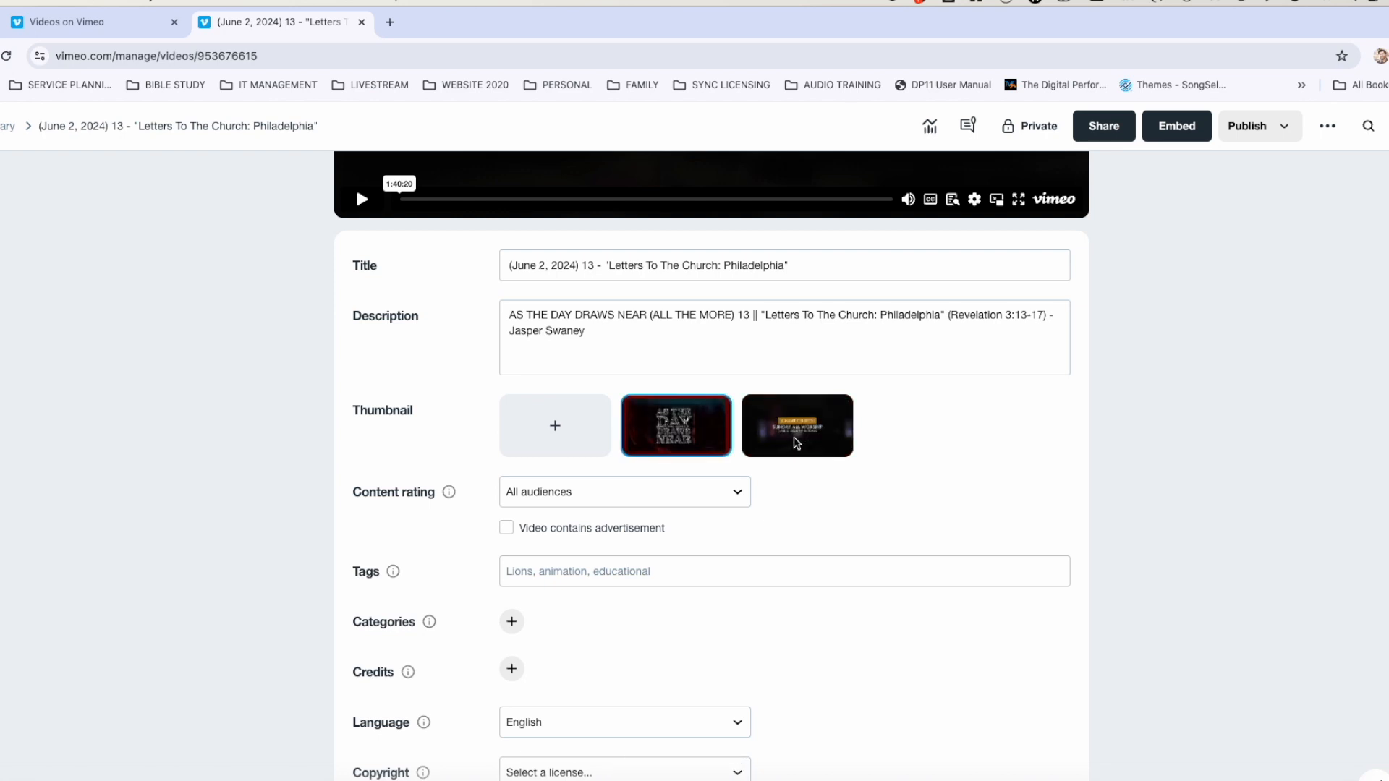
scroll(565, 427, down, 2)
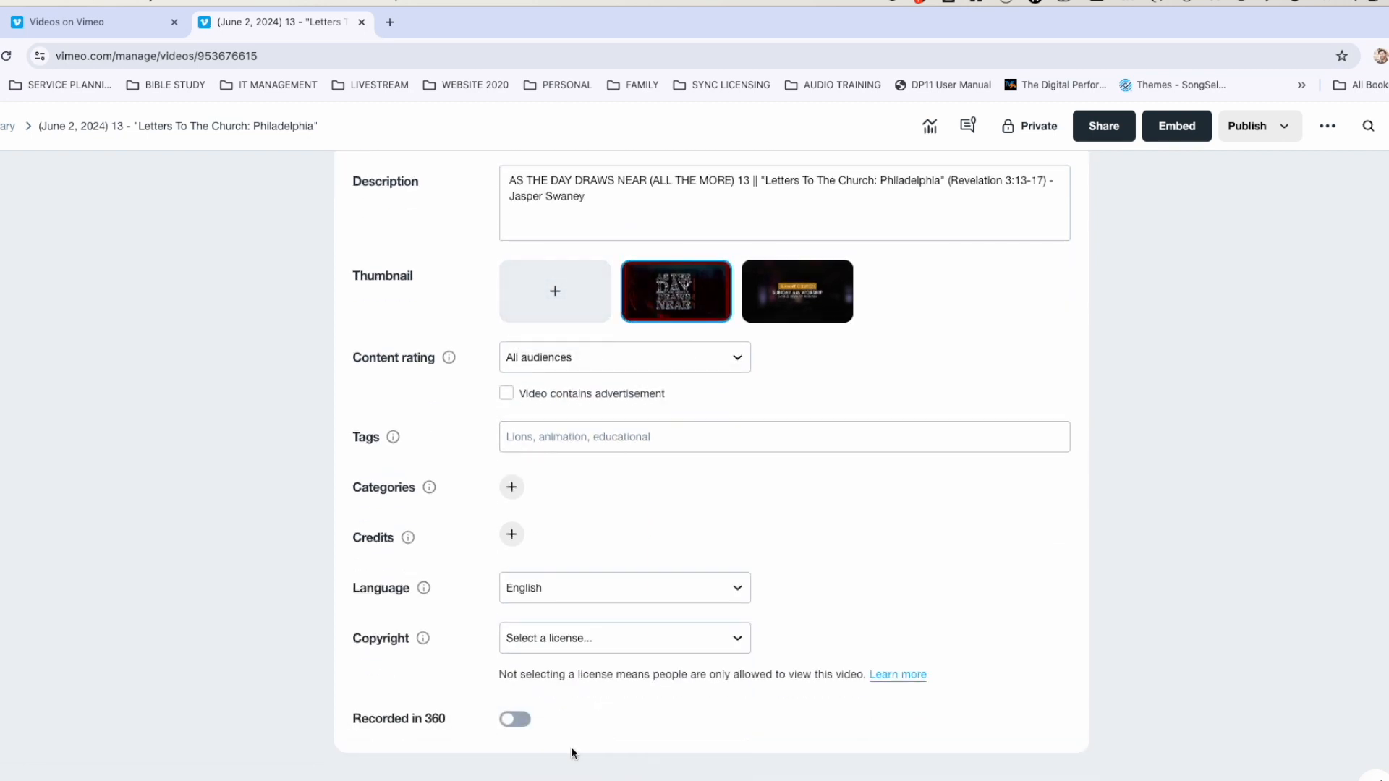
scroll(572, 752, up, 7)
scroll(571, 752, down, 5)
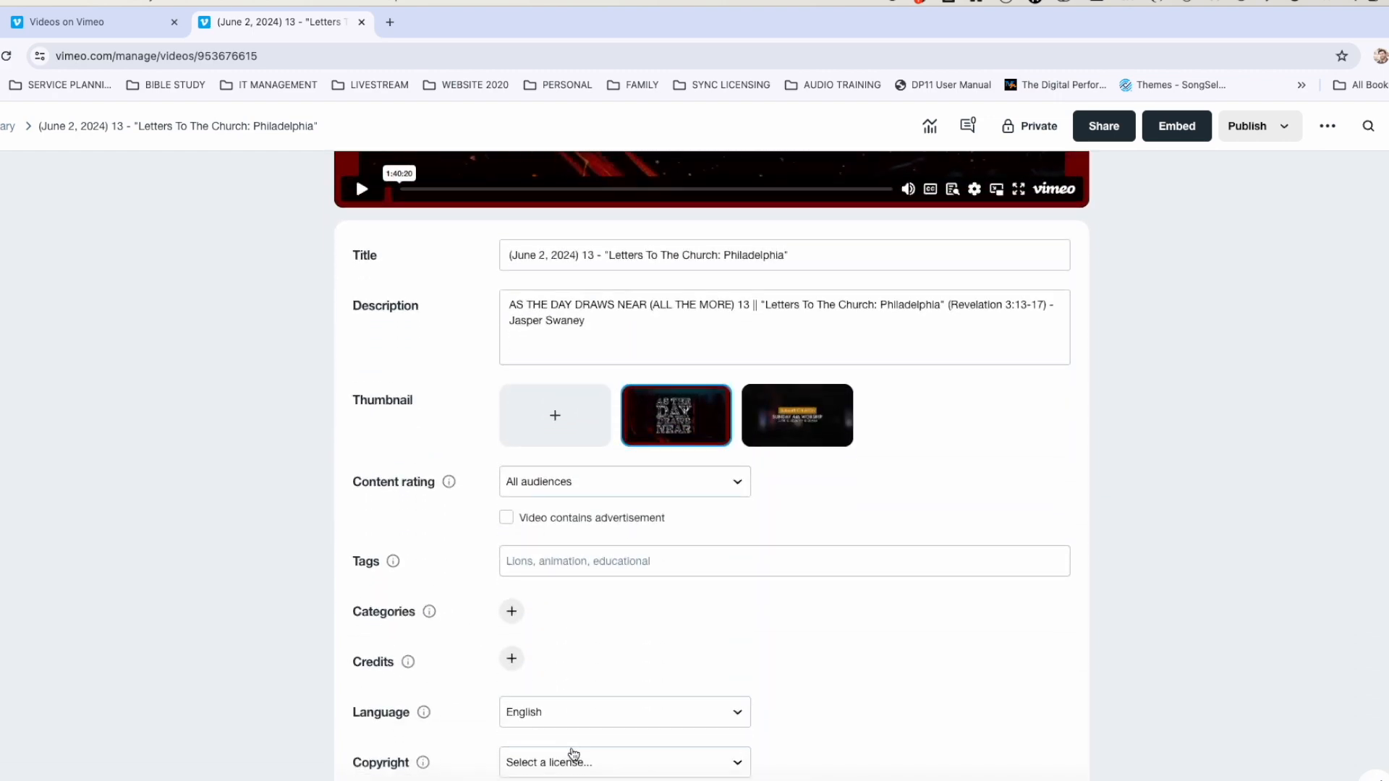
scroll(574, 754, down, 3)
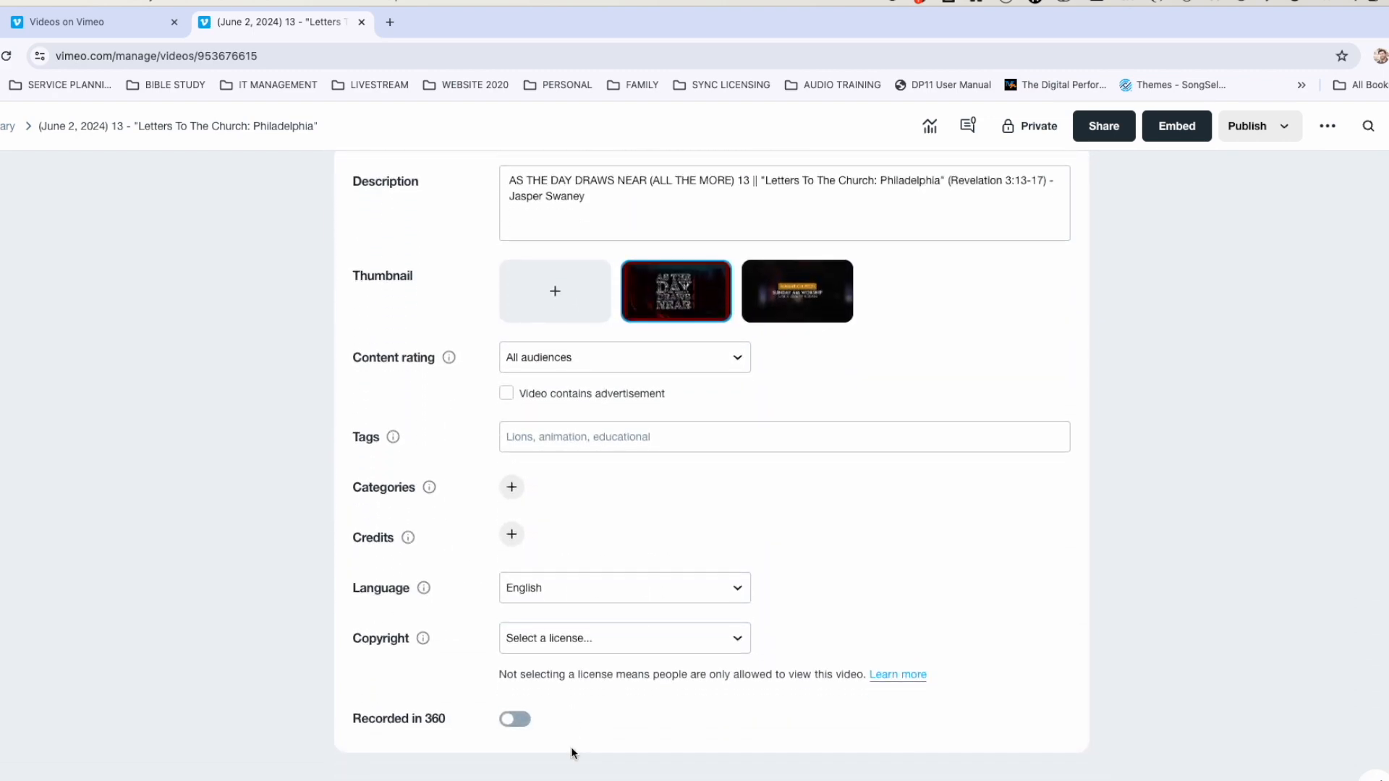
scroll(571, 752, up, 7)
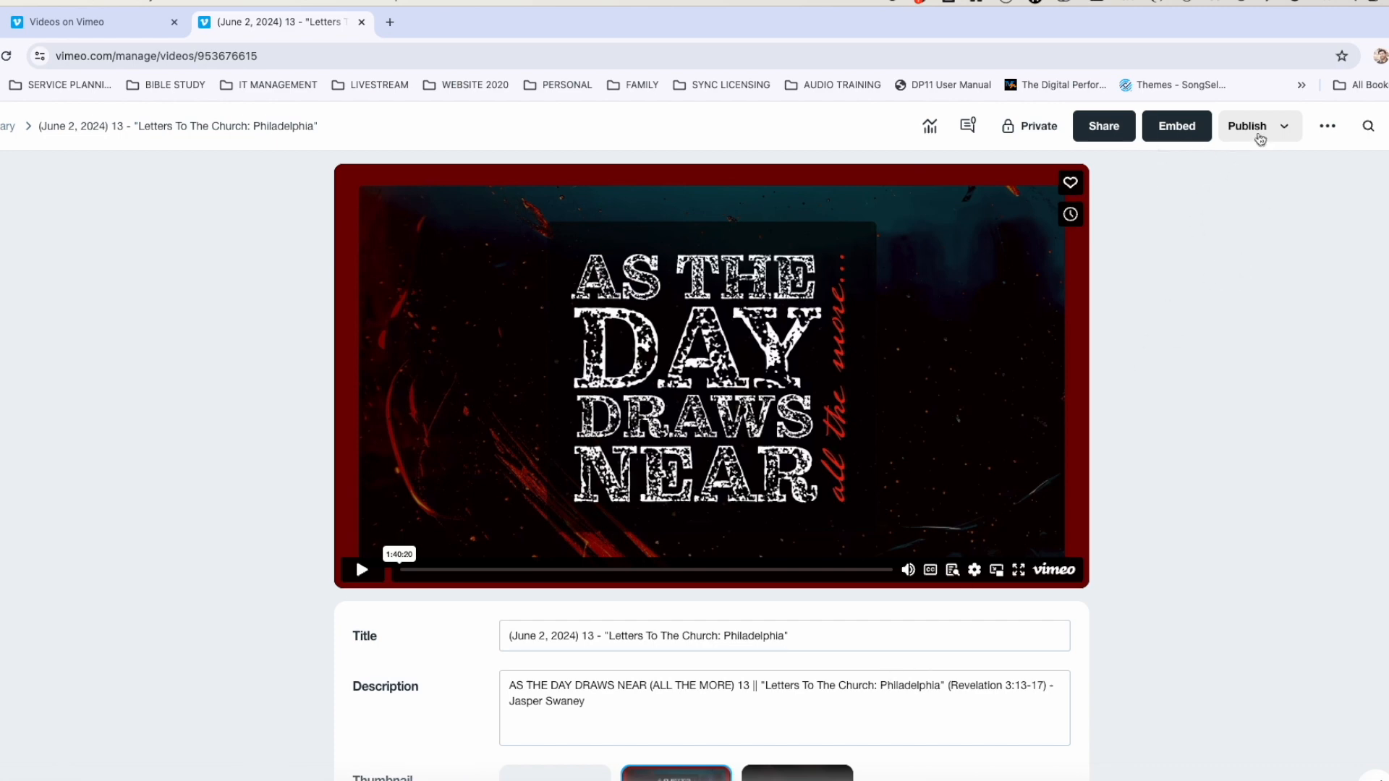
Change the video's privacy from Private to Public.
click(1281, 129)
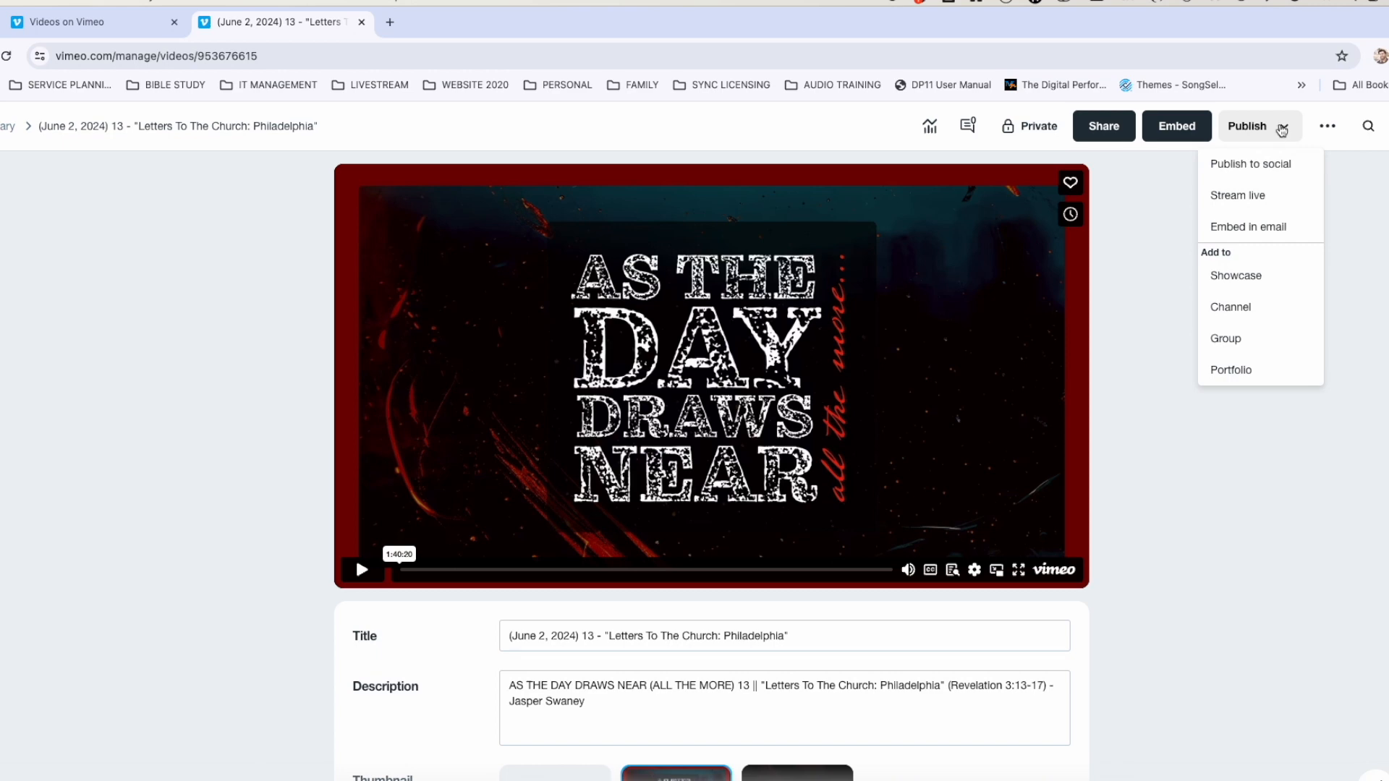
click(1035, 126)
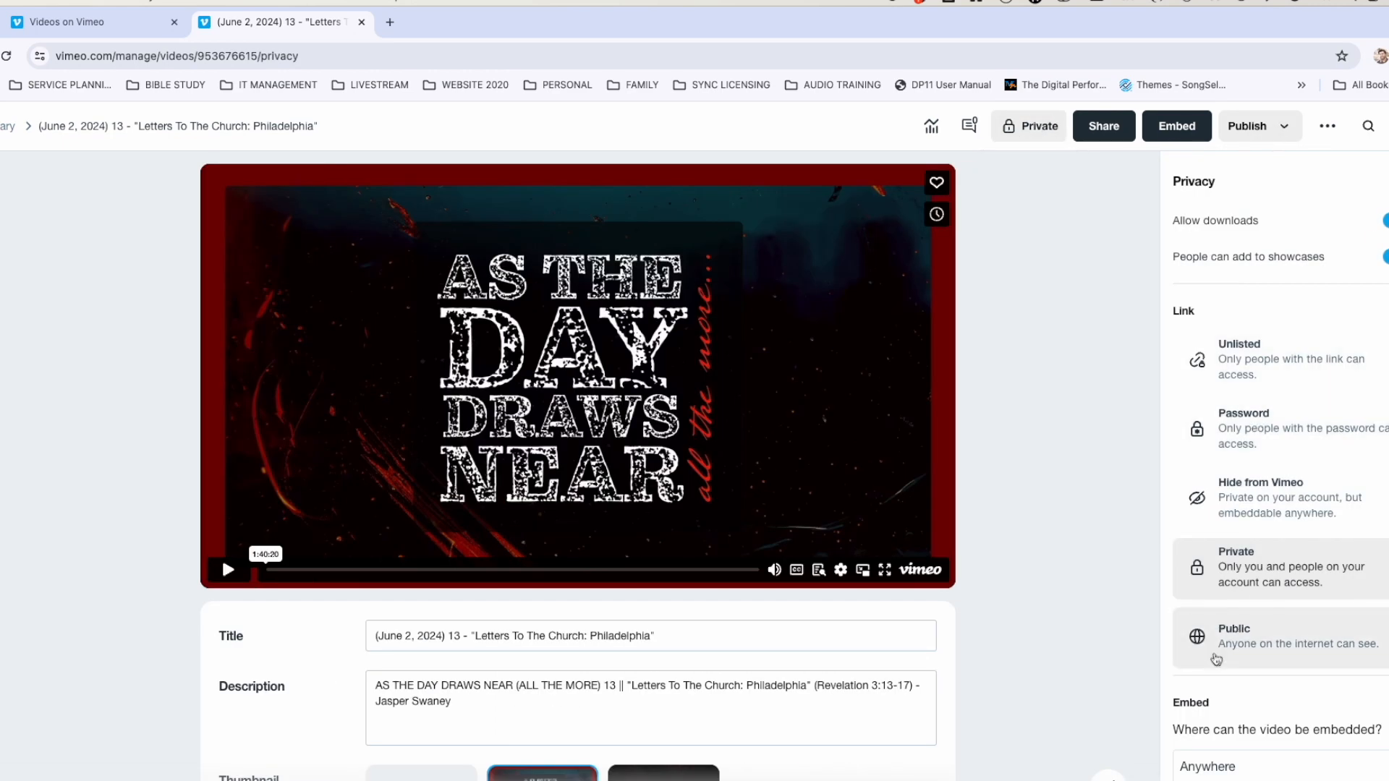
click(1231, 633)
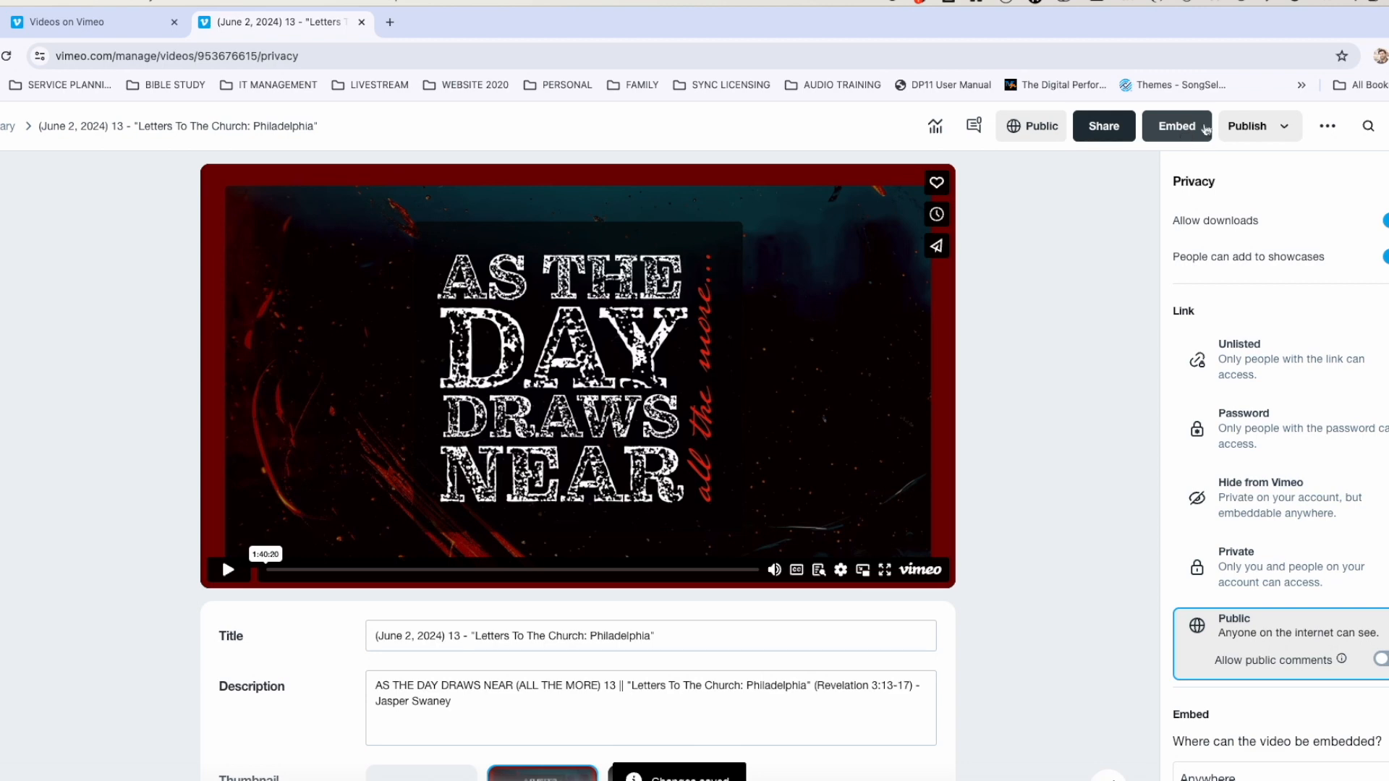
Add the video to the SUMMIT CHURCH channel.
click(1267, 127)
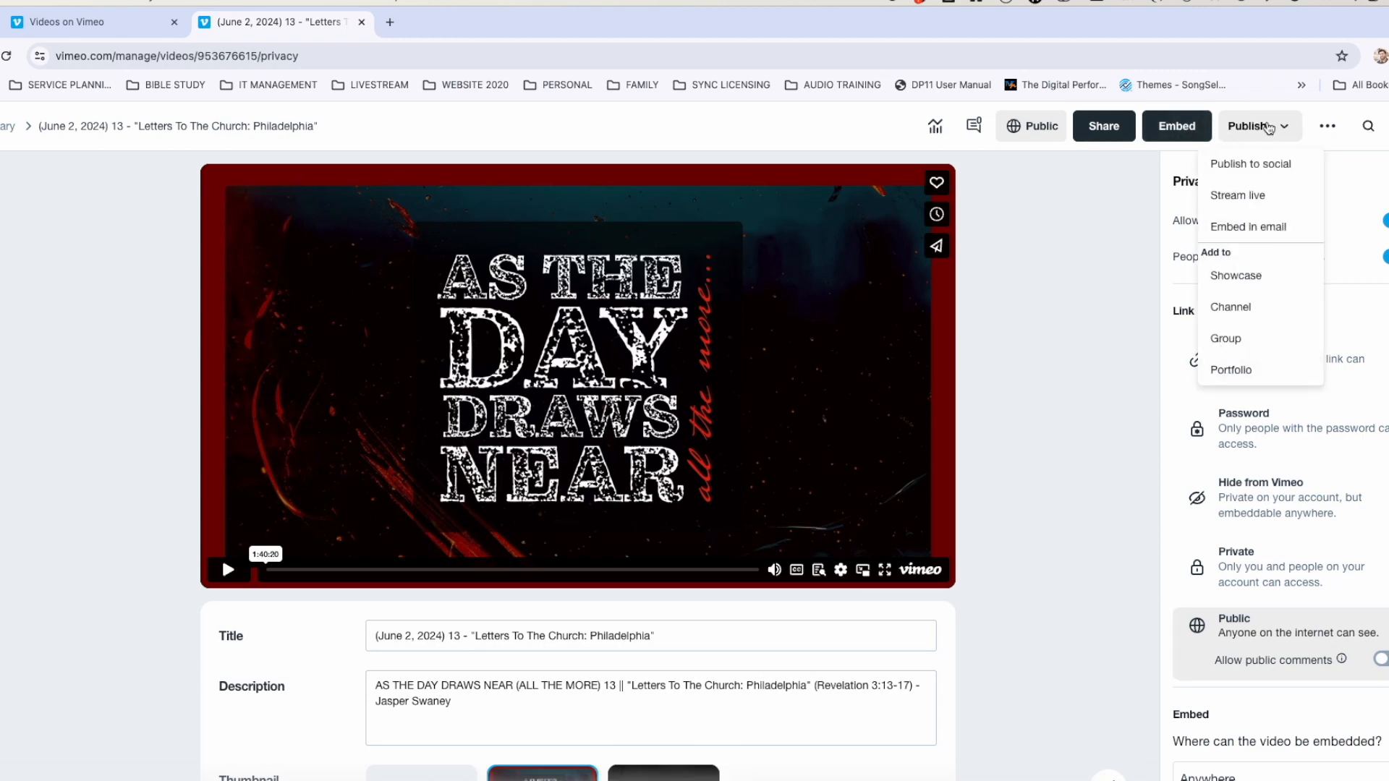
click(1238, 307)
click(536, 447)
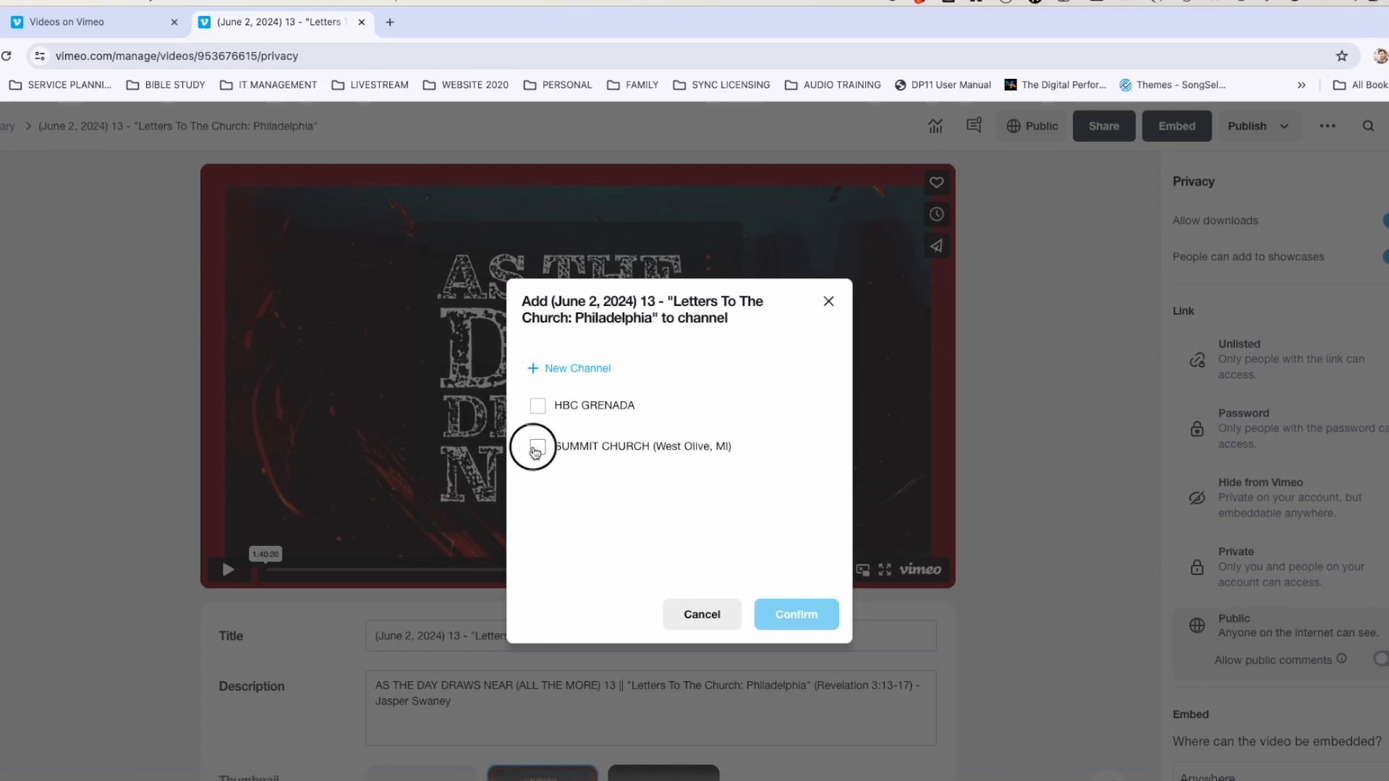
click(819, 621)
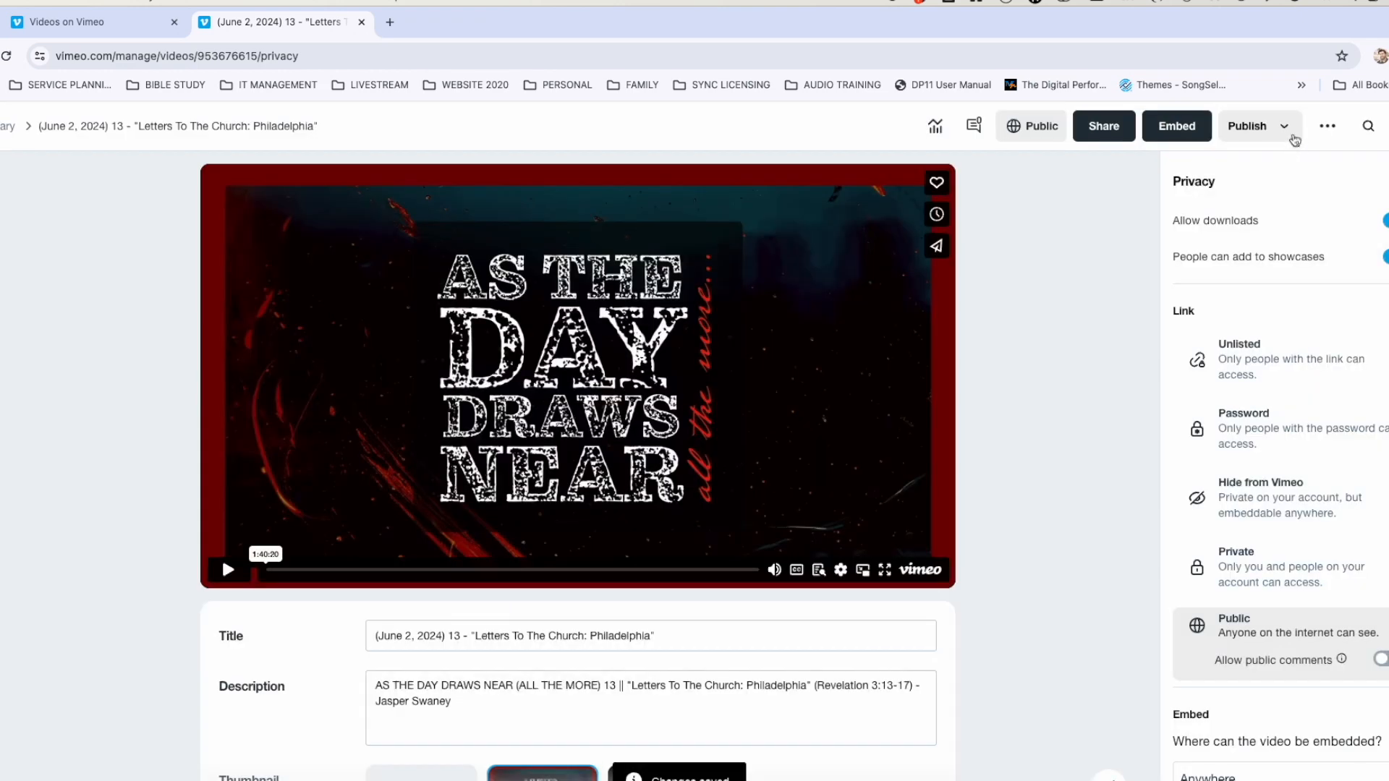
Add the video to the AS THE DAY DRAWS NEAR showcase.
click(1282, 129)
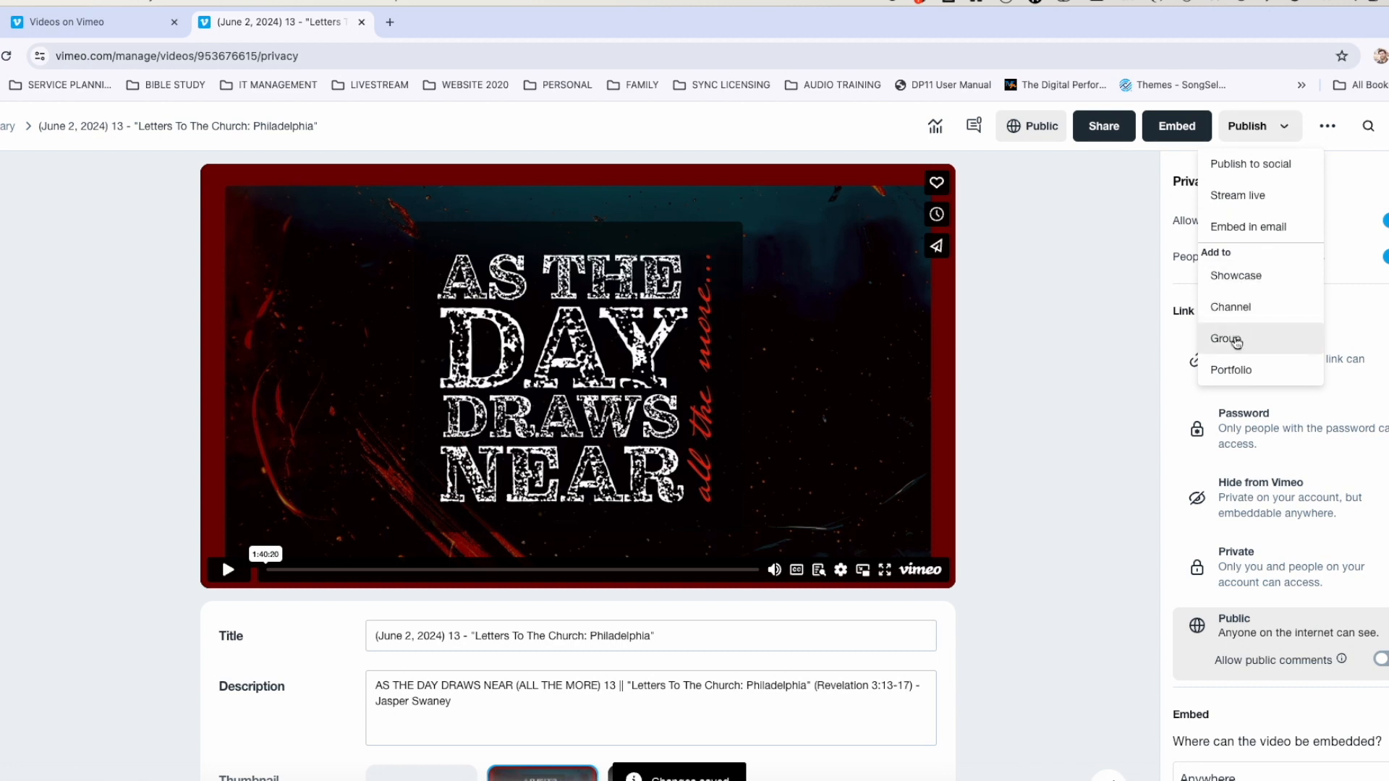
click(1237, 285)
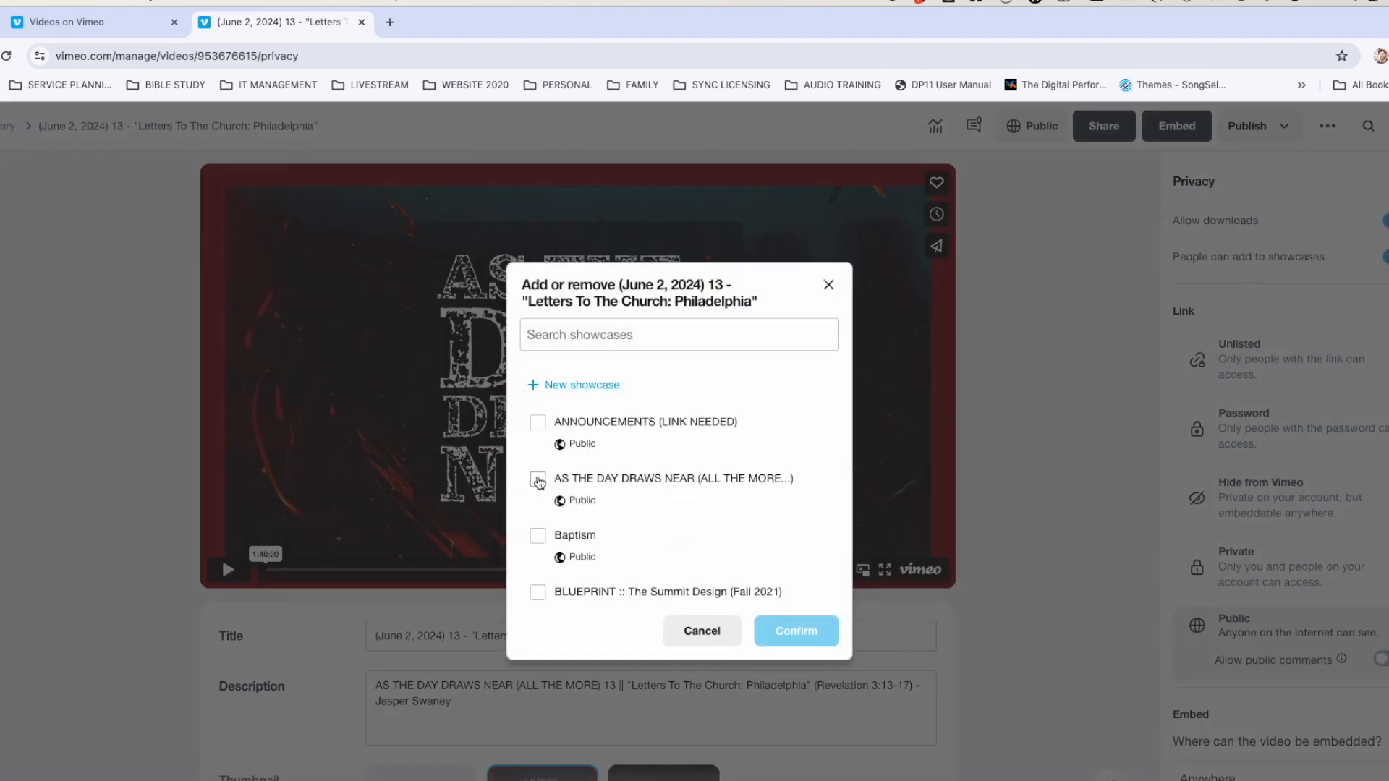
click(538, 481)
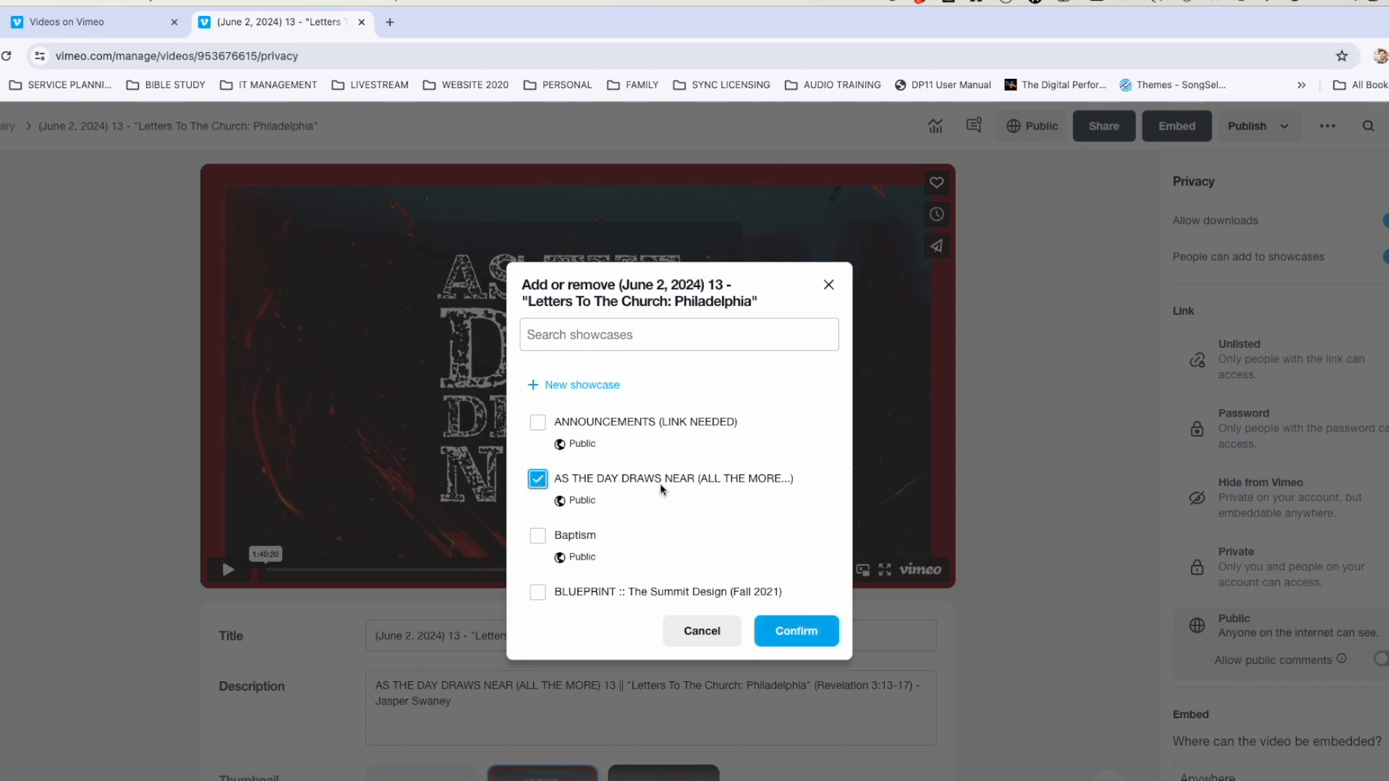
click(813, 628)
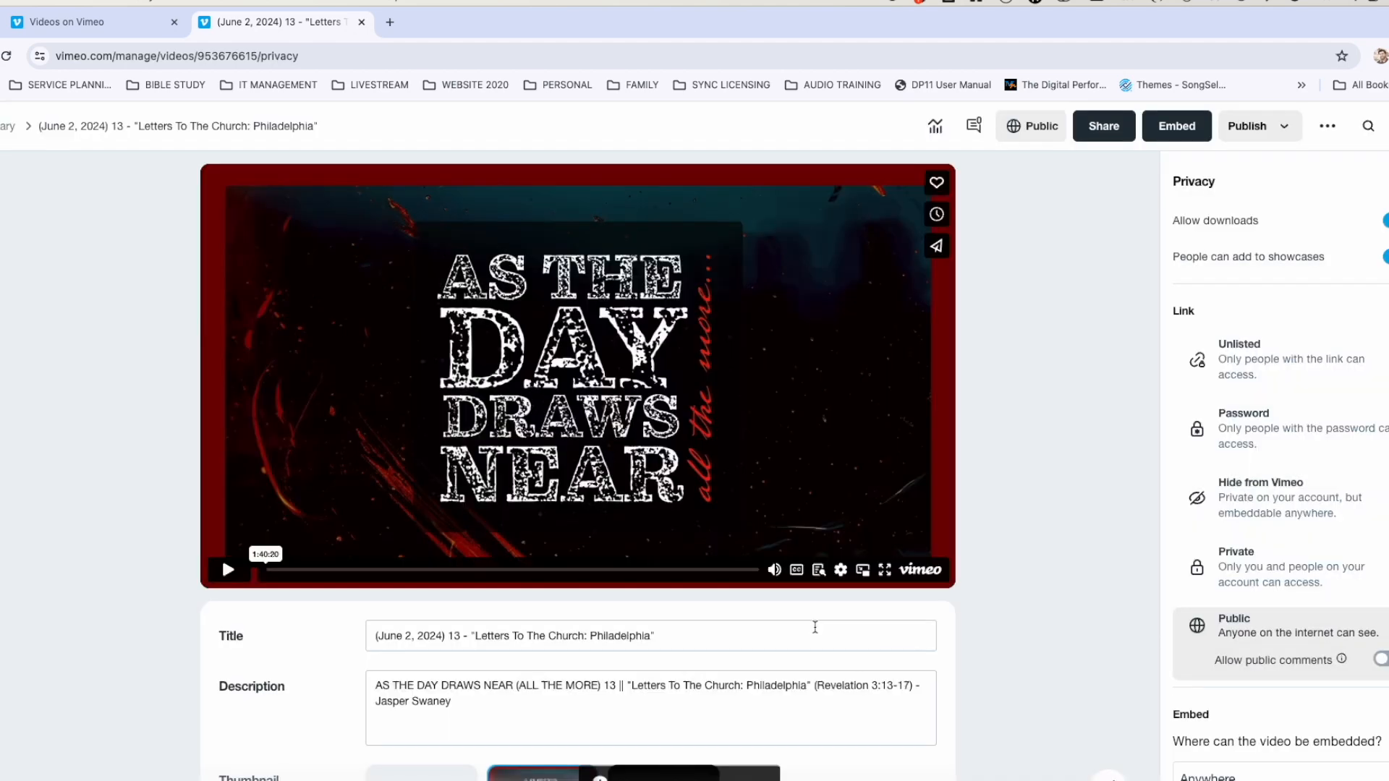
click(390, 22)
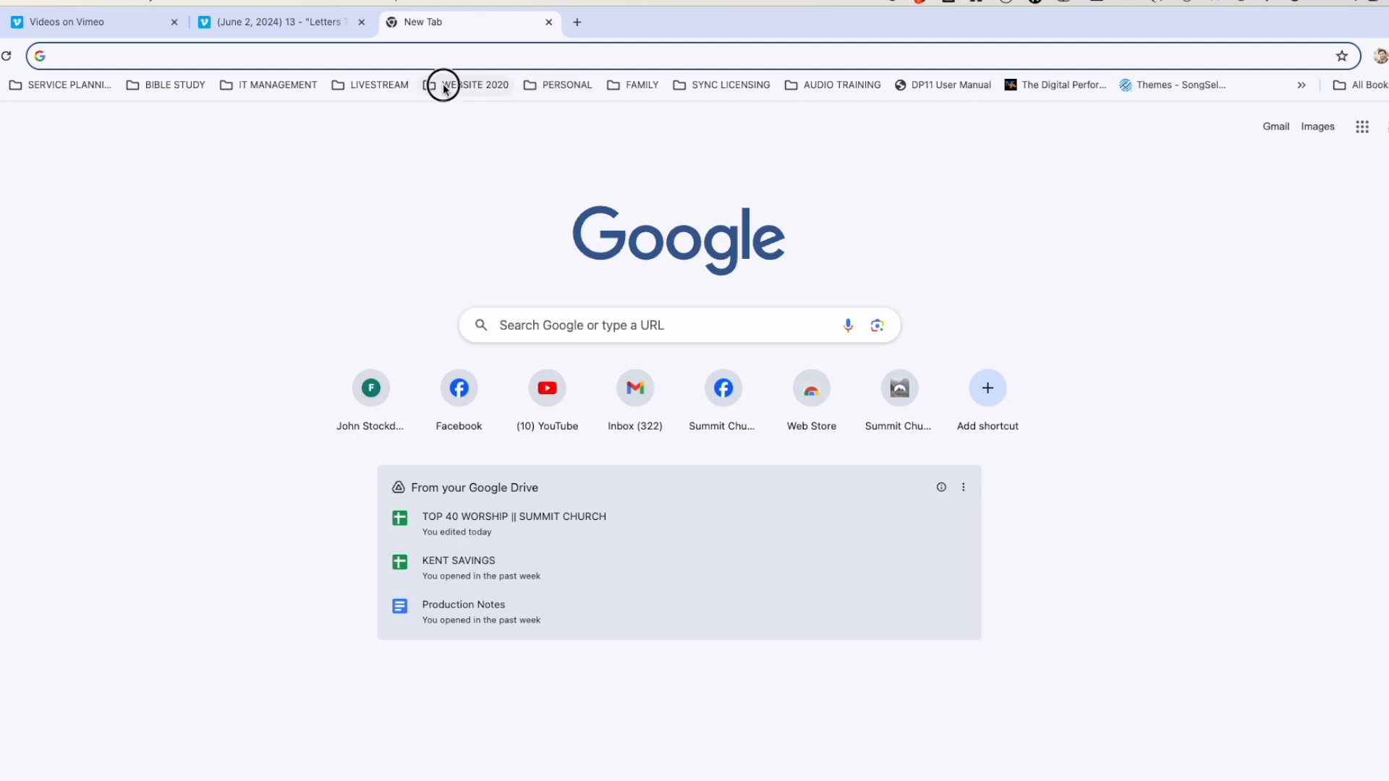
Open the Watch page of the church's new website from the WEBSITE 2020 bookmarks.
click(443, 88)
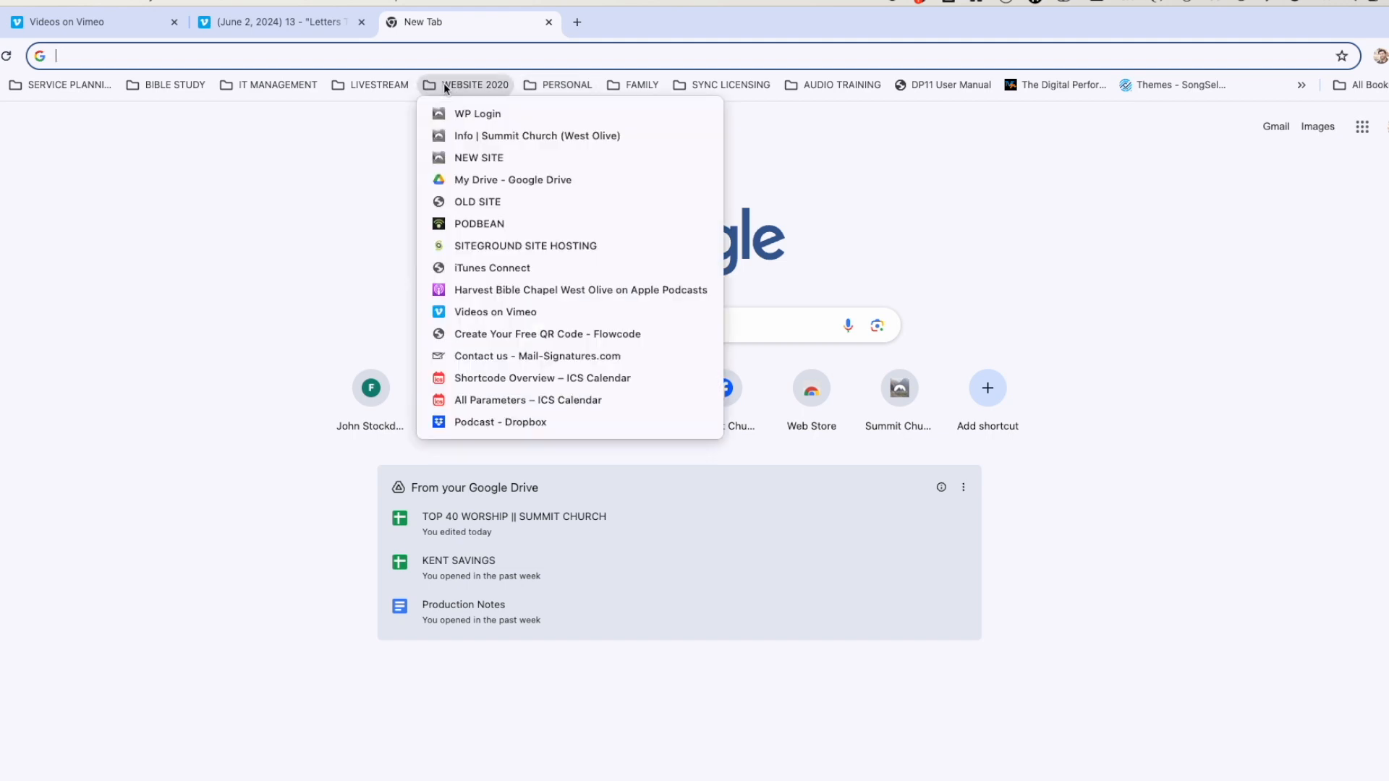
click(463, 159)
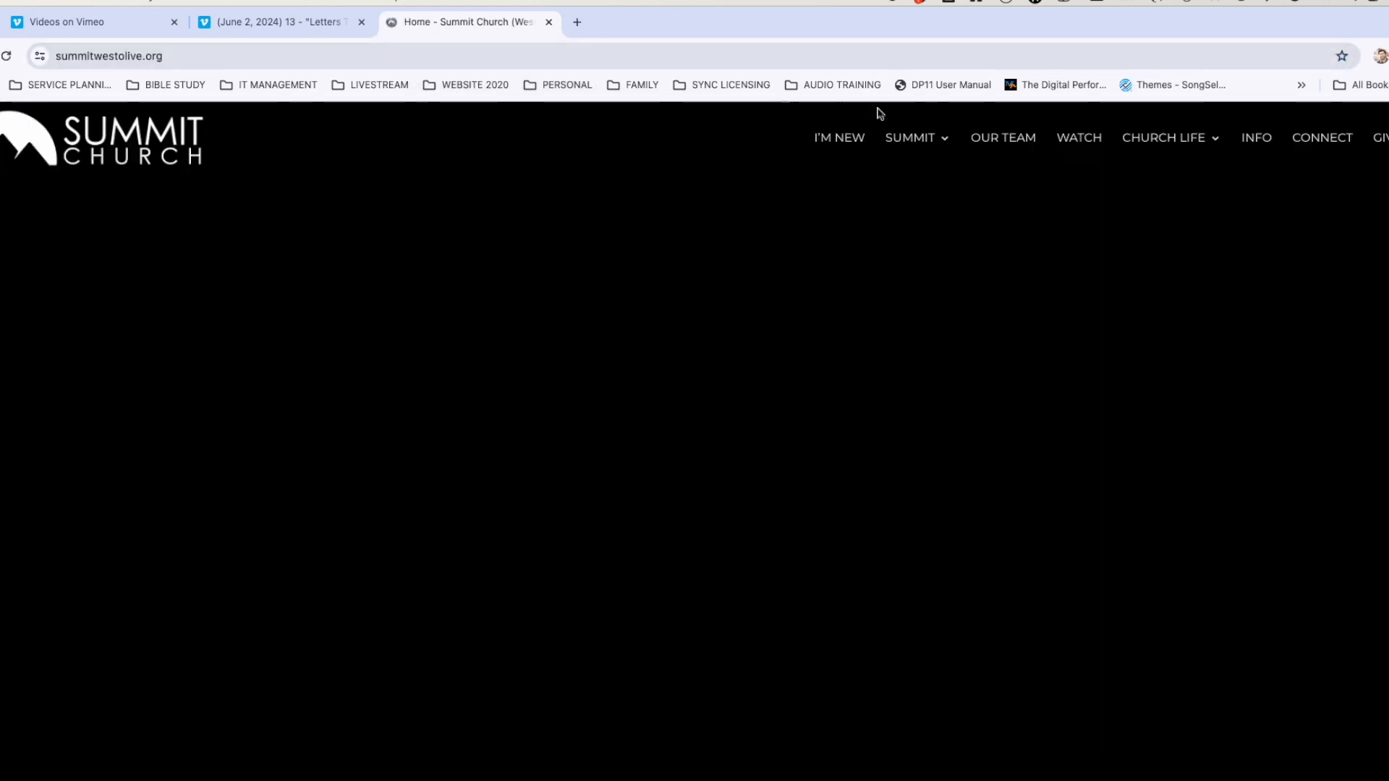
click(1075, 139)
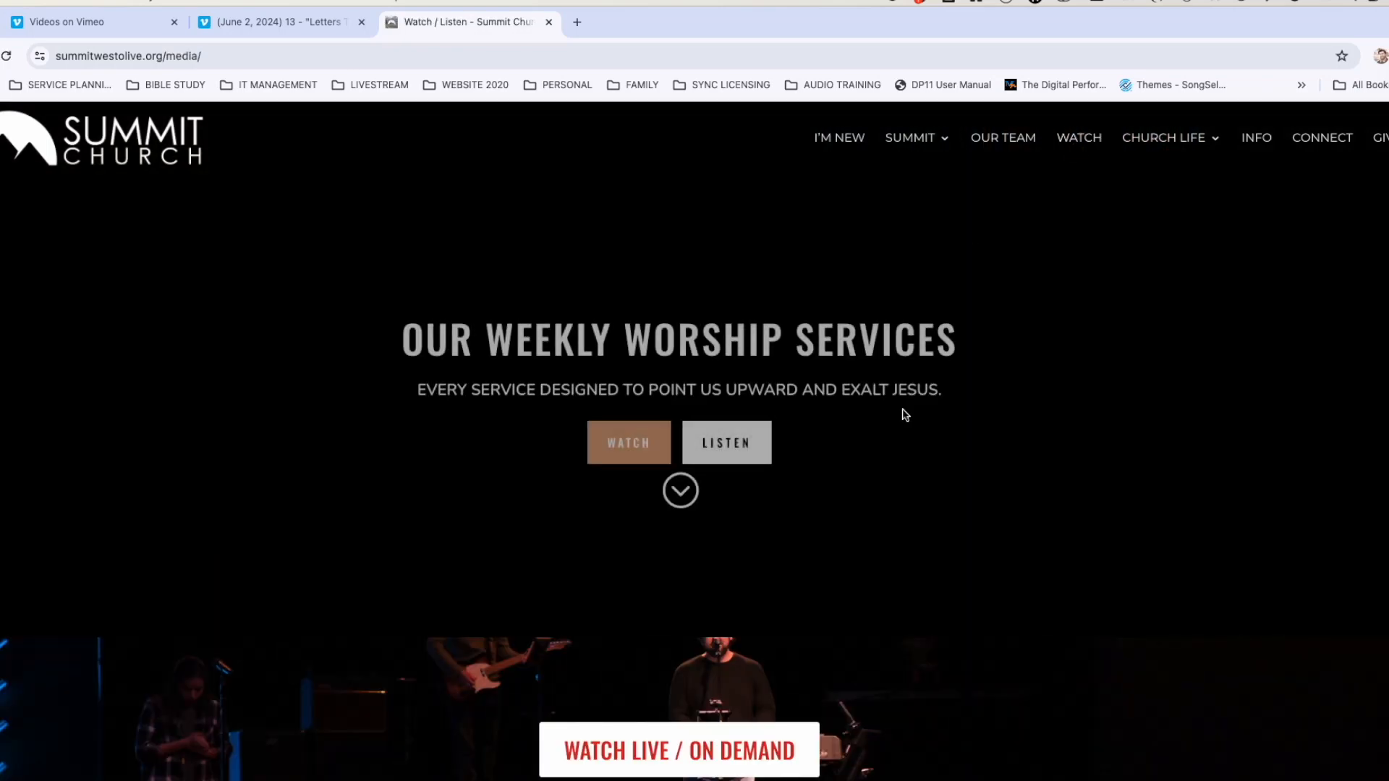
scroll(905, 415, down, 10)
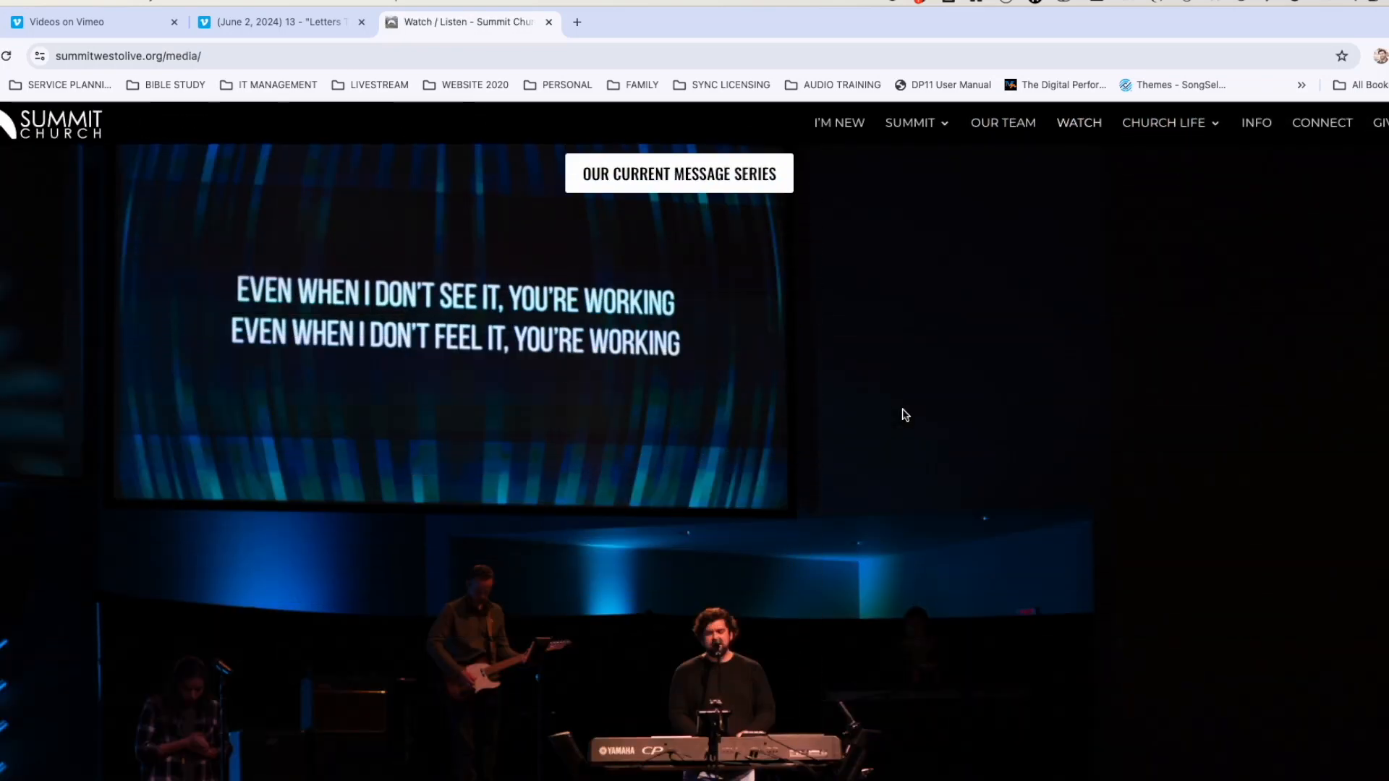
scroll(802, 490, down, 2)
scroll(802, 490, down, 4)
scroll(801, 490, up, 8)
scroll(801, 490, down, 4)
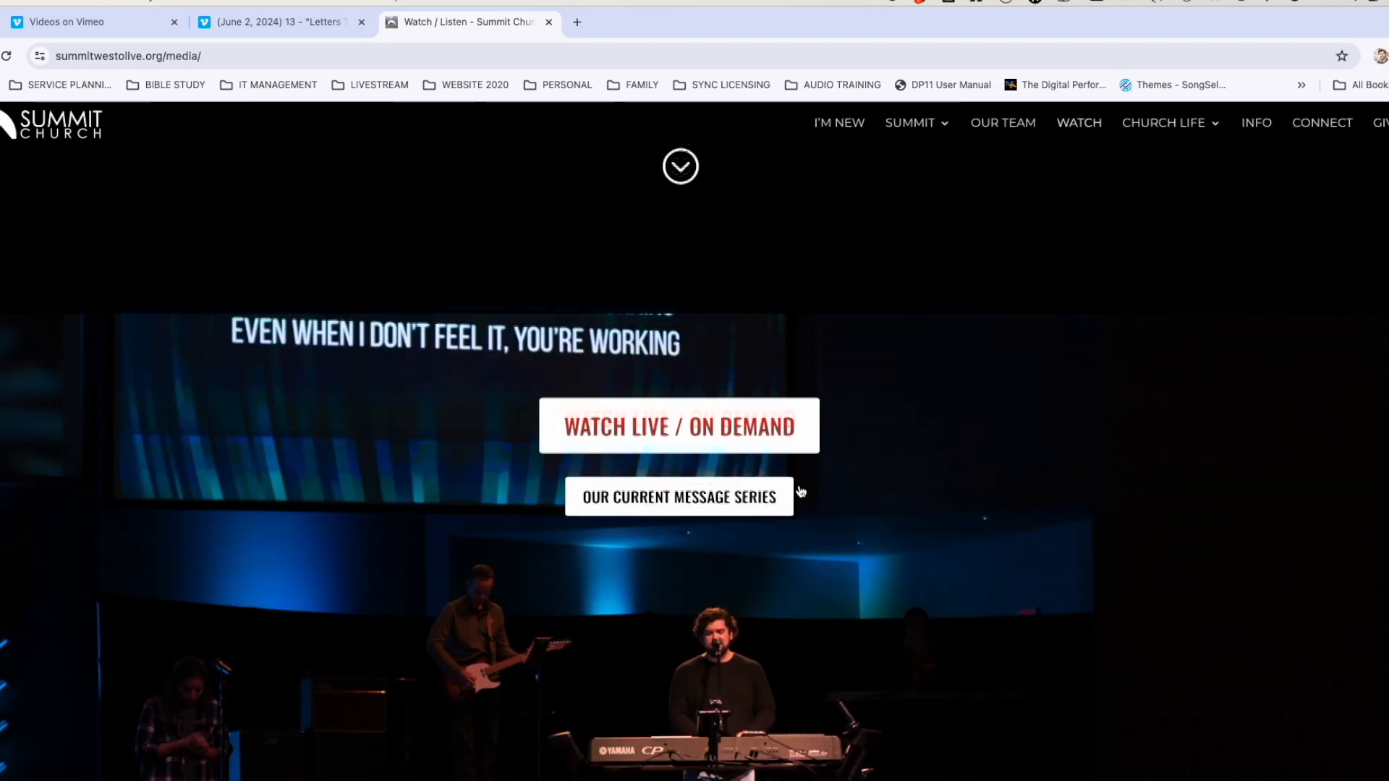
scroll(691, 453, down, 2)
scroll(648, 471, down, 4)
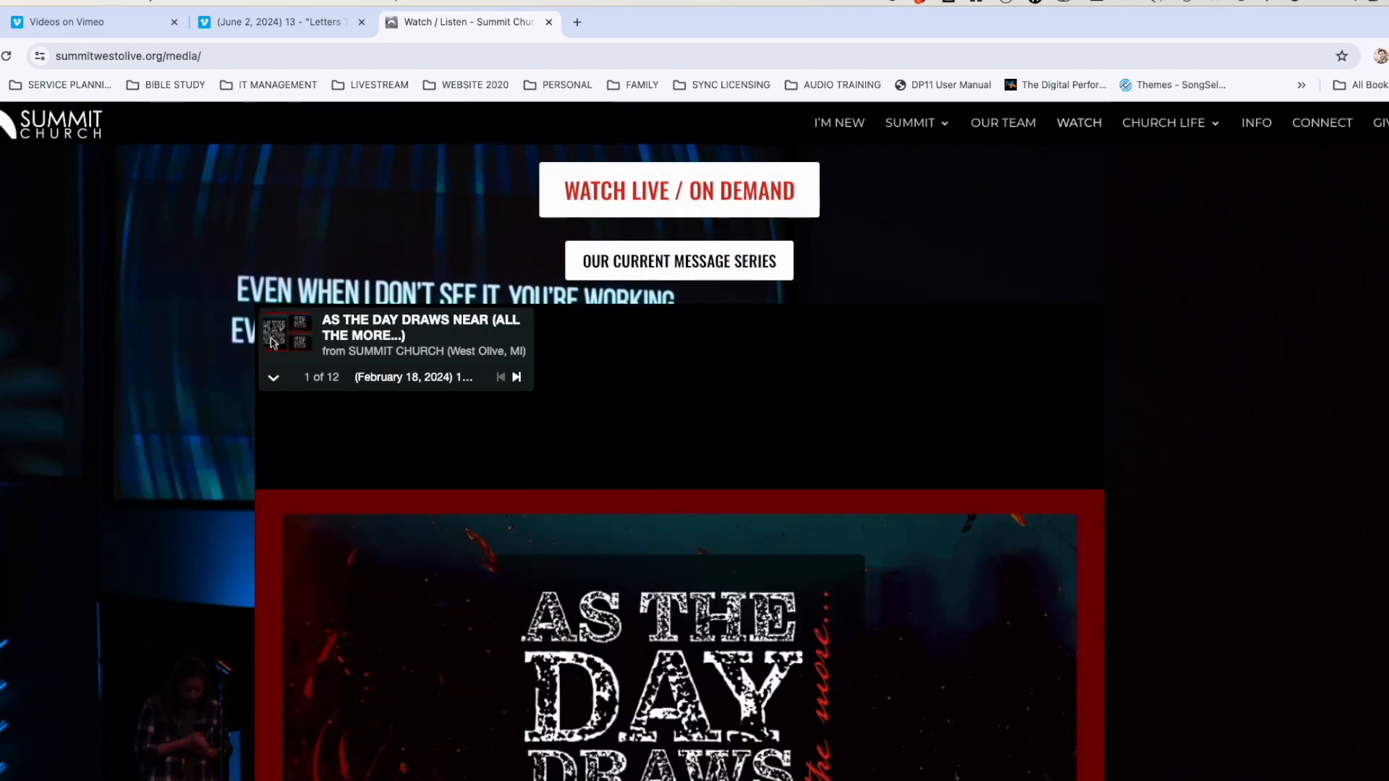
Expand the showcase playlist to find the June 2 video, then close the website tab.
click(274, 379)
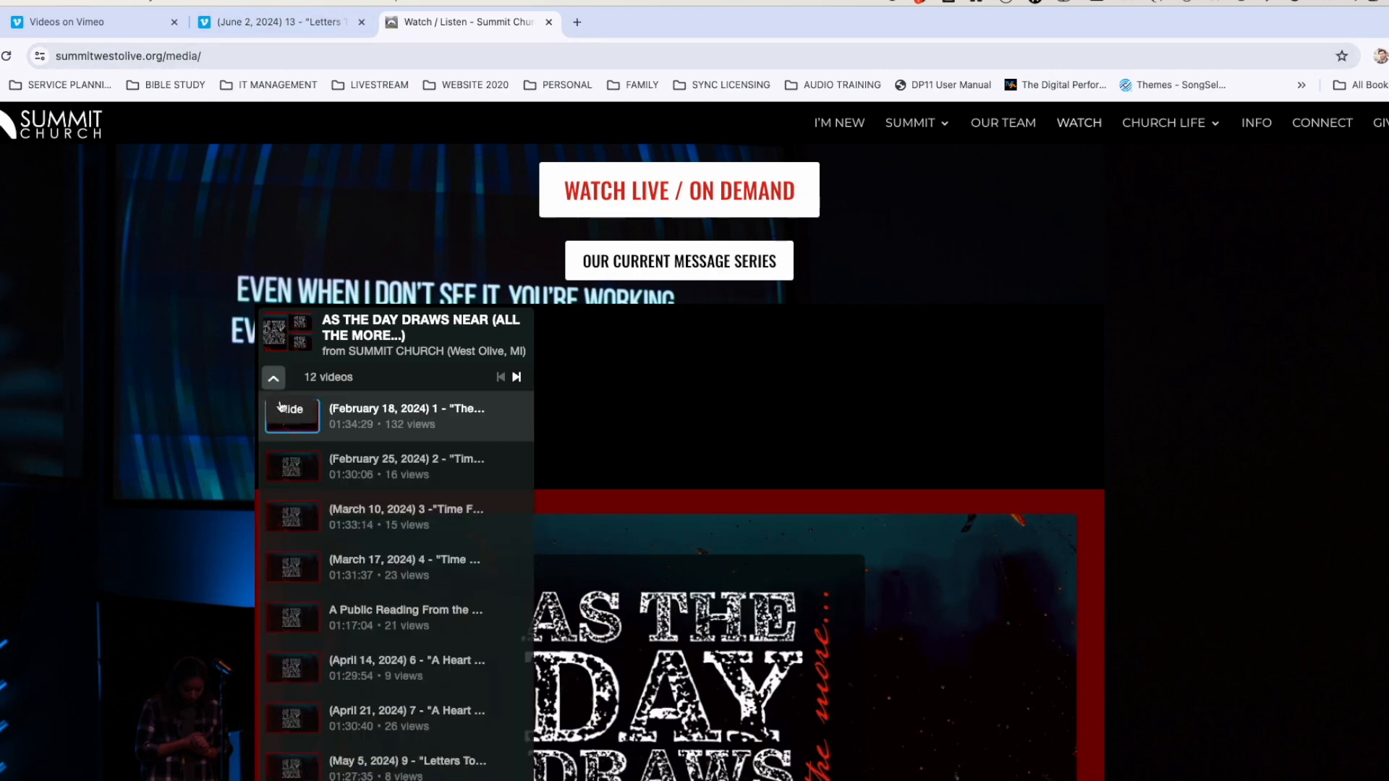
scroll(330, 521, down, 4)
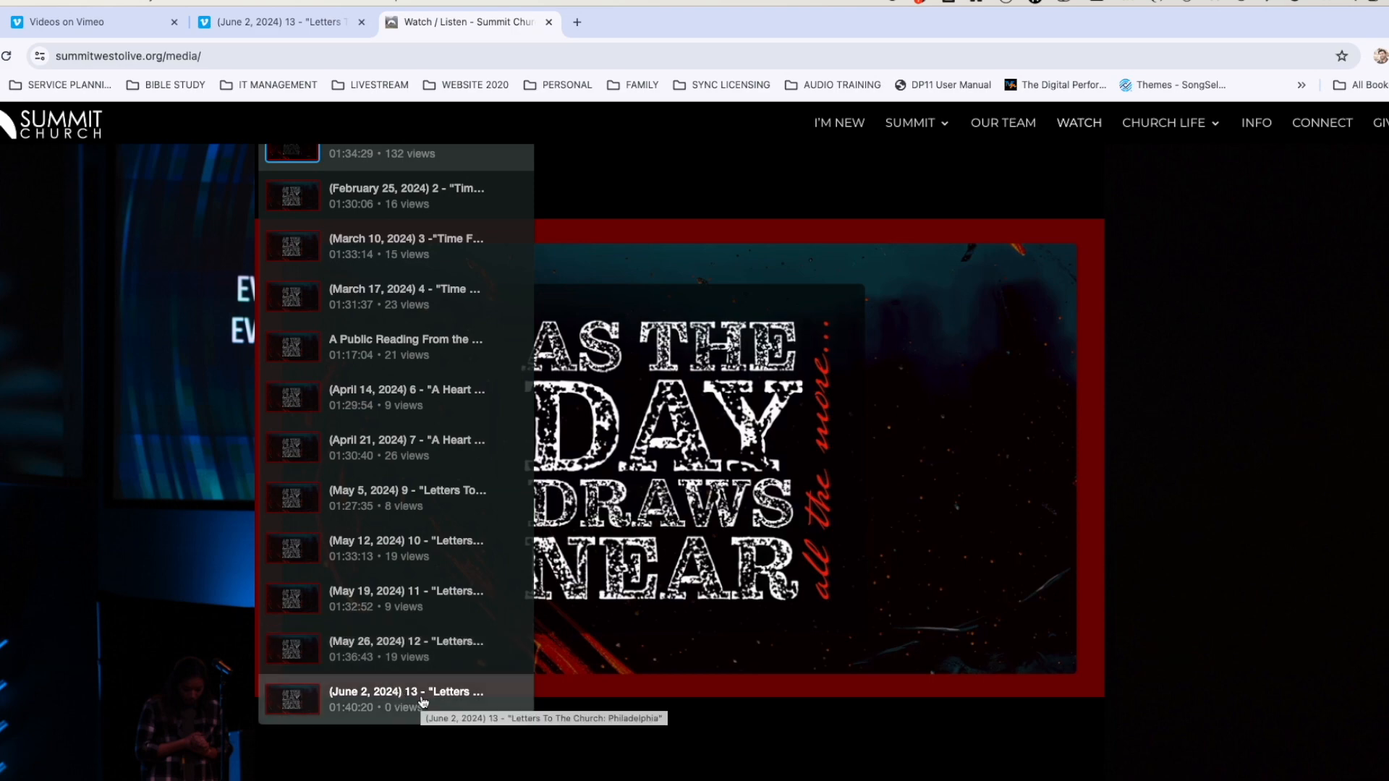
scroll(331, 540, up, 4)
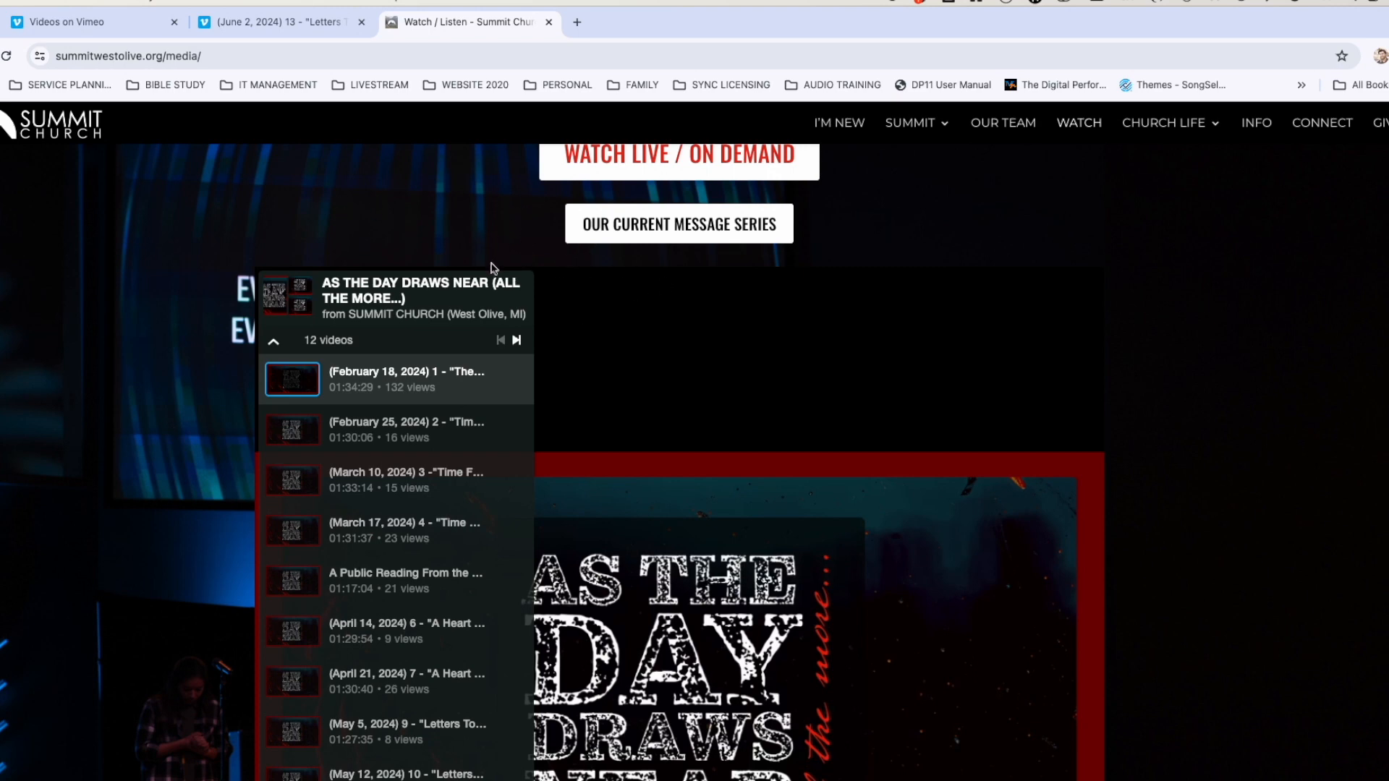
key(super+w)
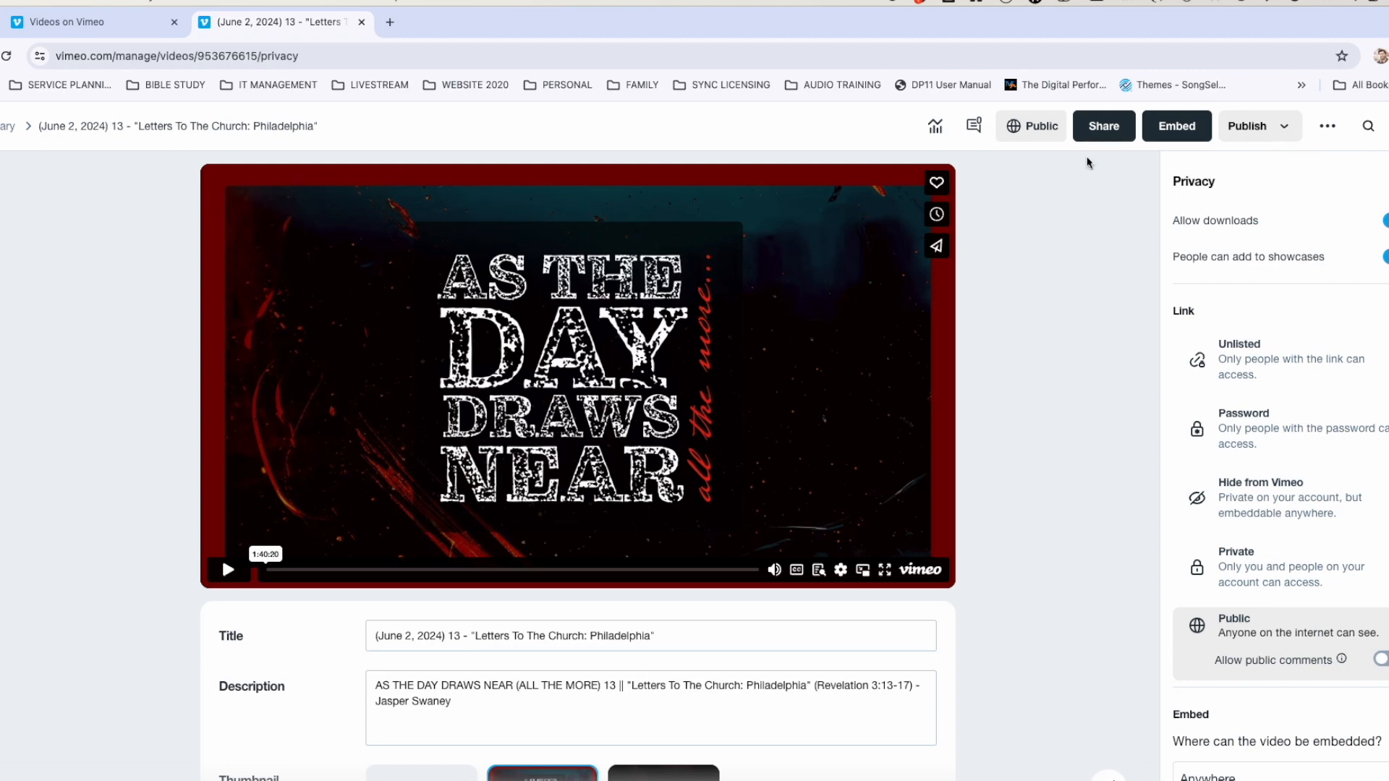
Copy the June 2 video's embed code with custom 1920 x 1080 dimensions.
scroll(877, 441, down, 3)
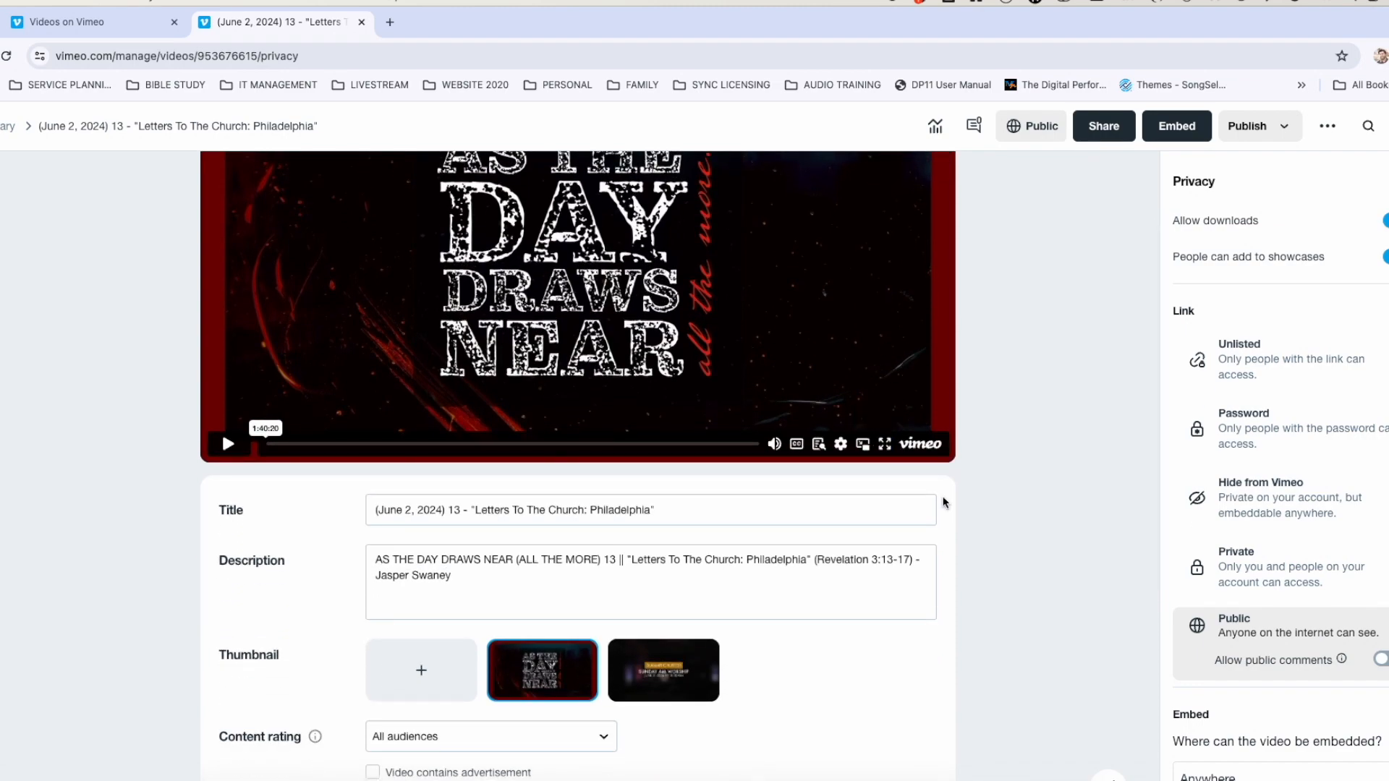
scroll(605, 691, down, 6)
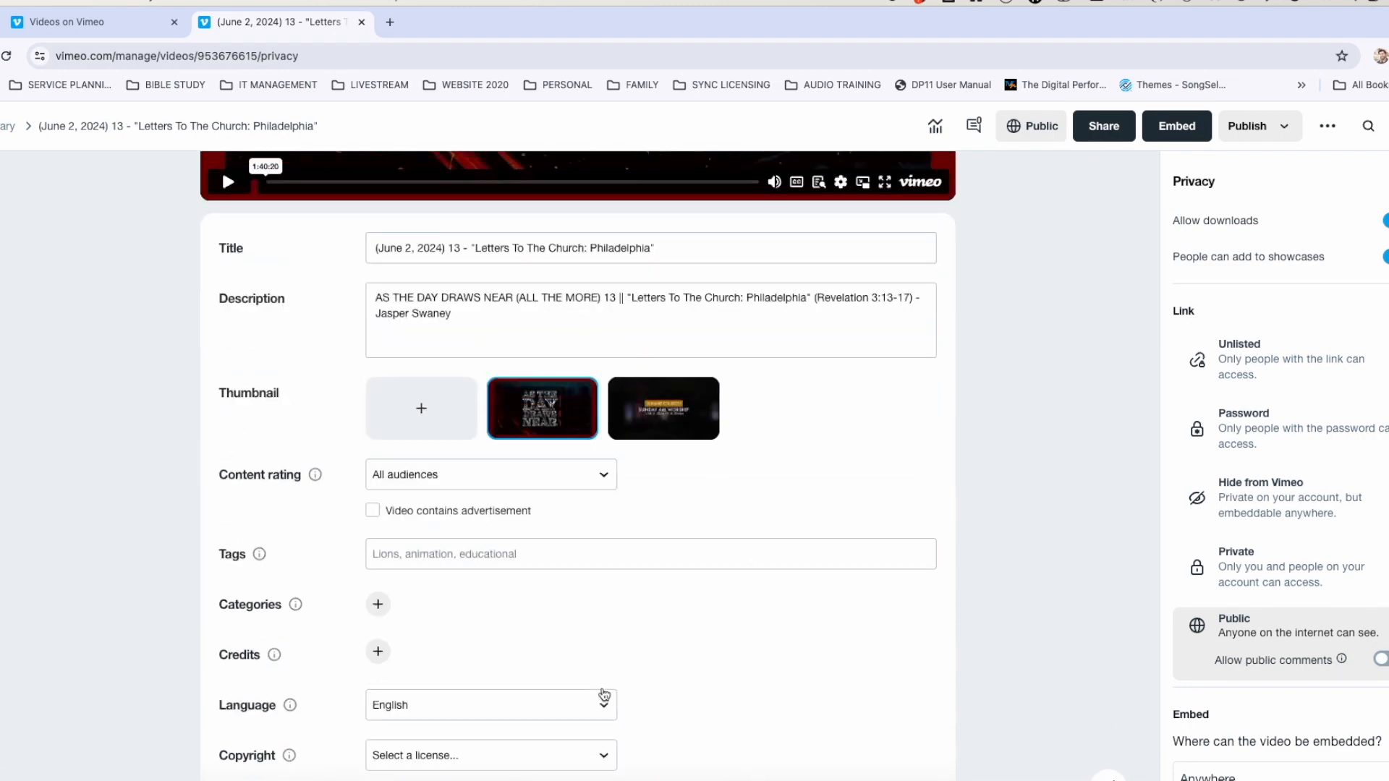
scroll(605, 693, down, 3)
scroll(605, 693, up, 10)
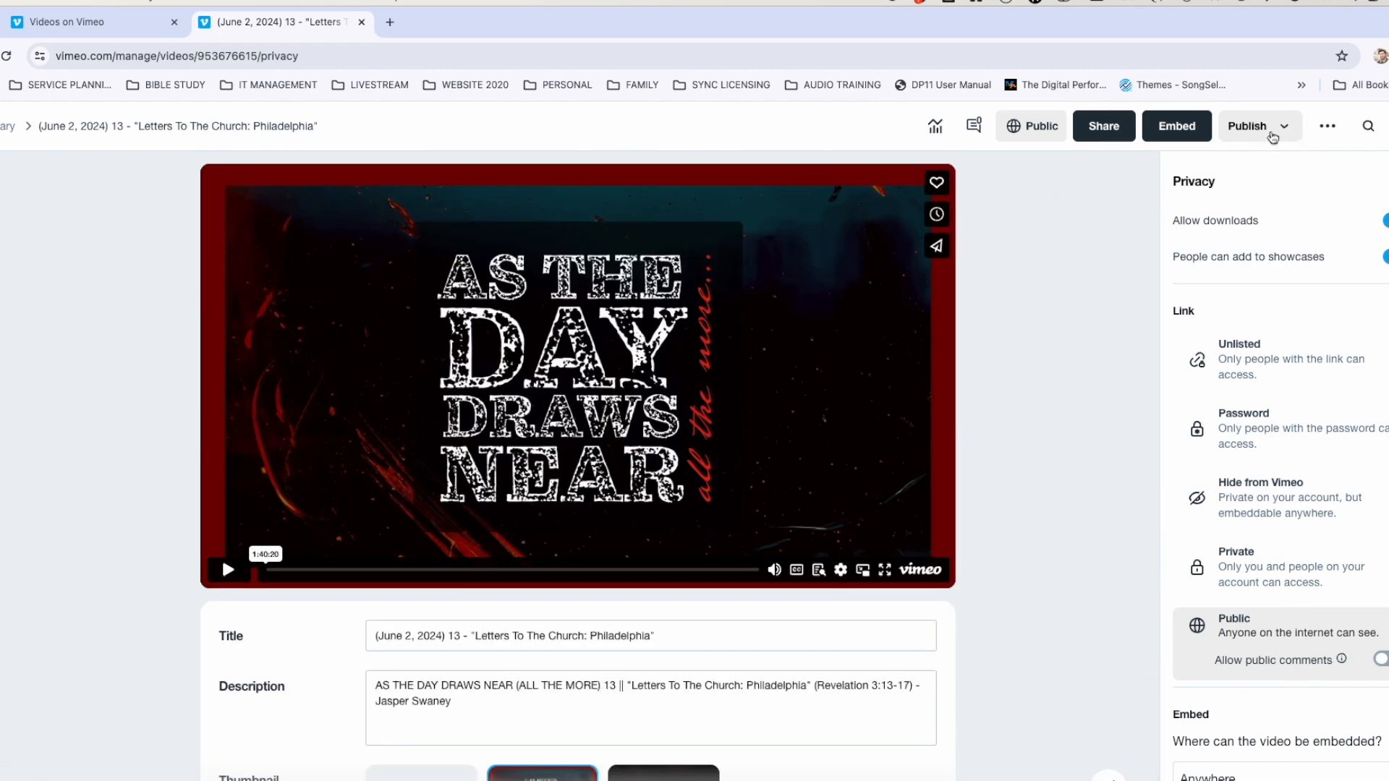
click(1156, 122)
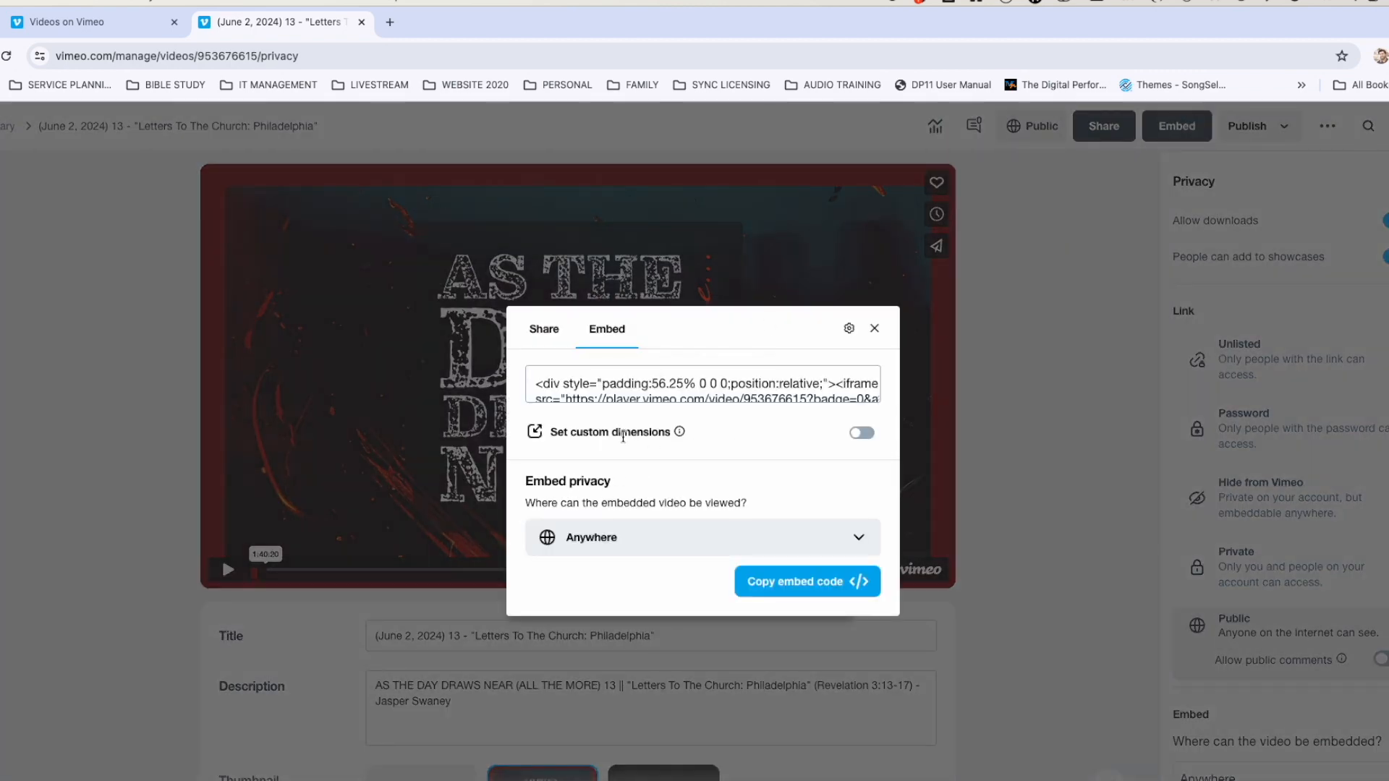
click(862, 433)
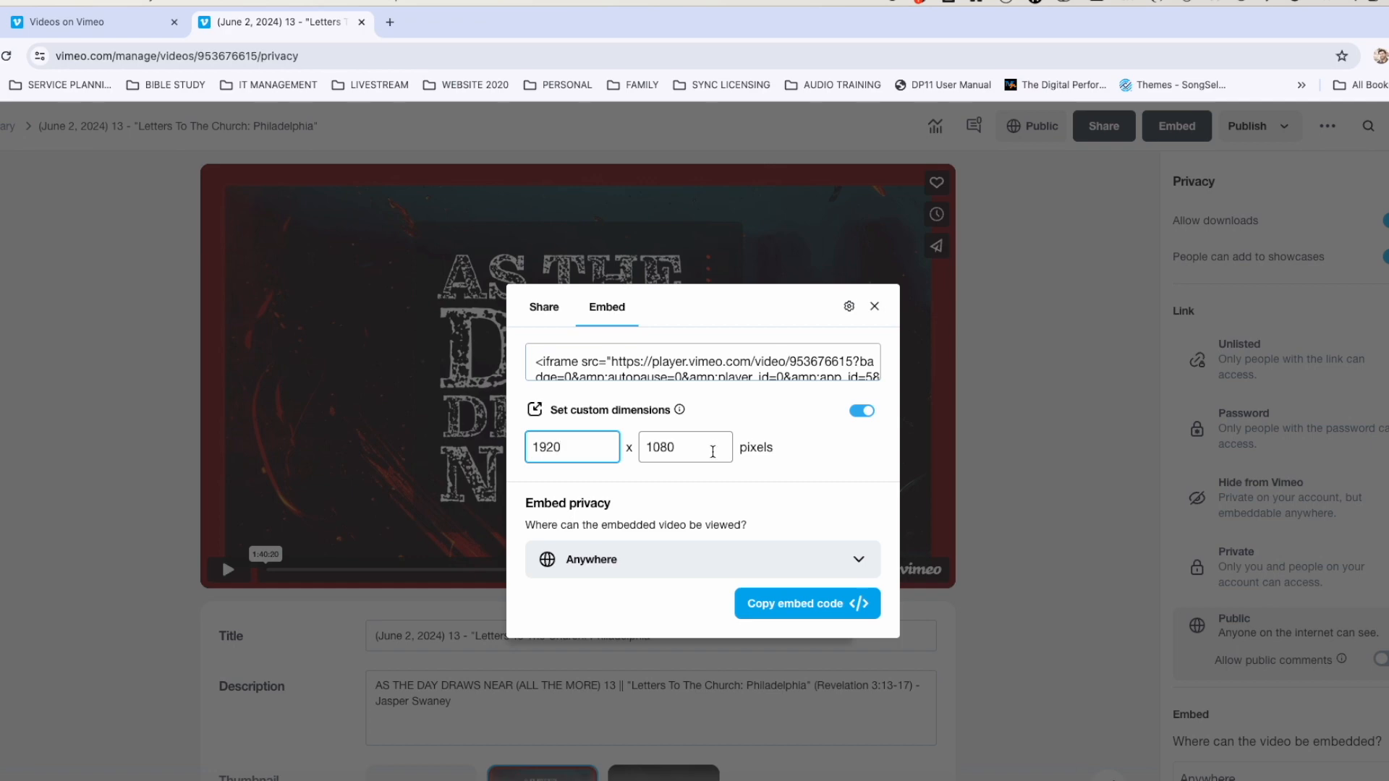
click(816, 608)
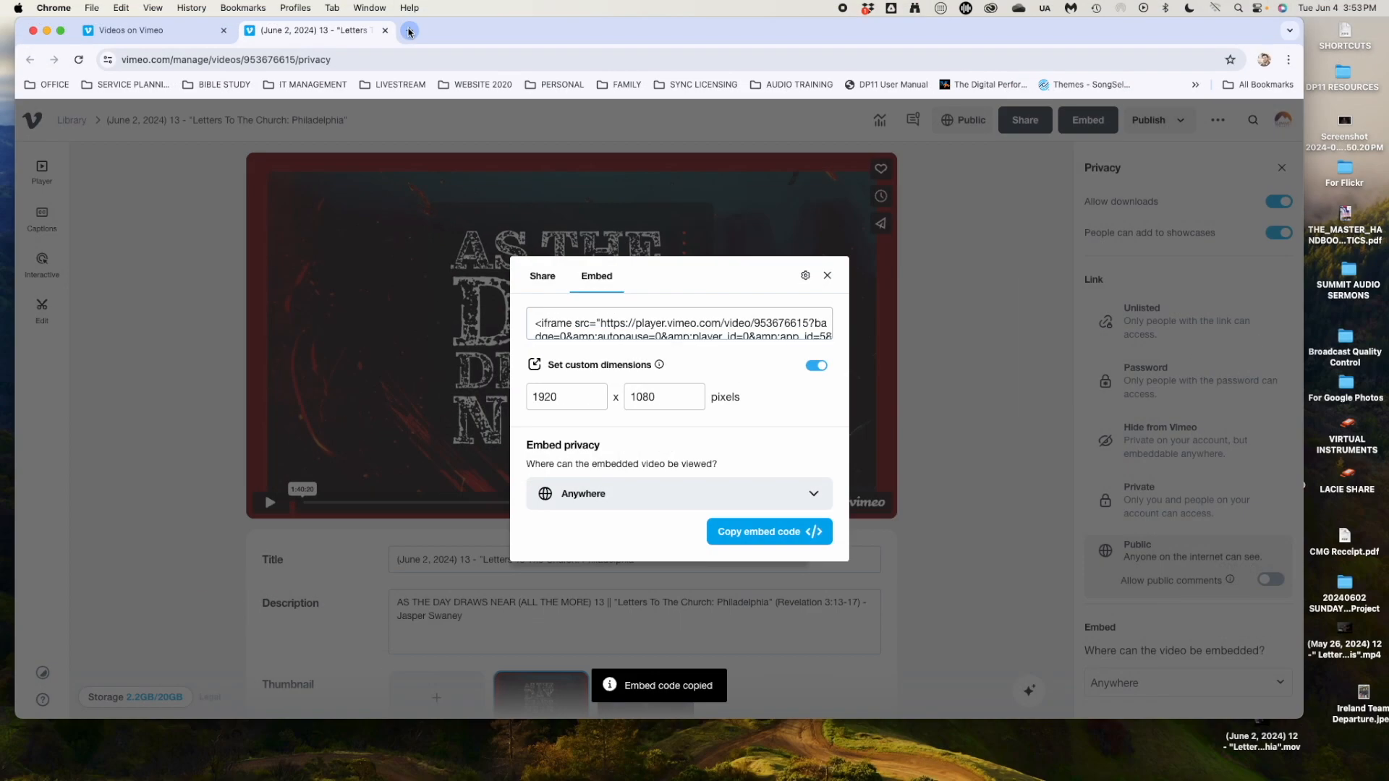
click(409, 32)
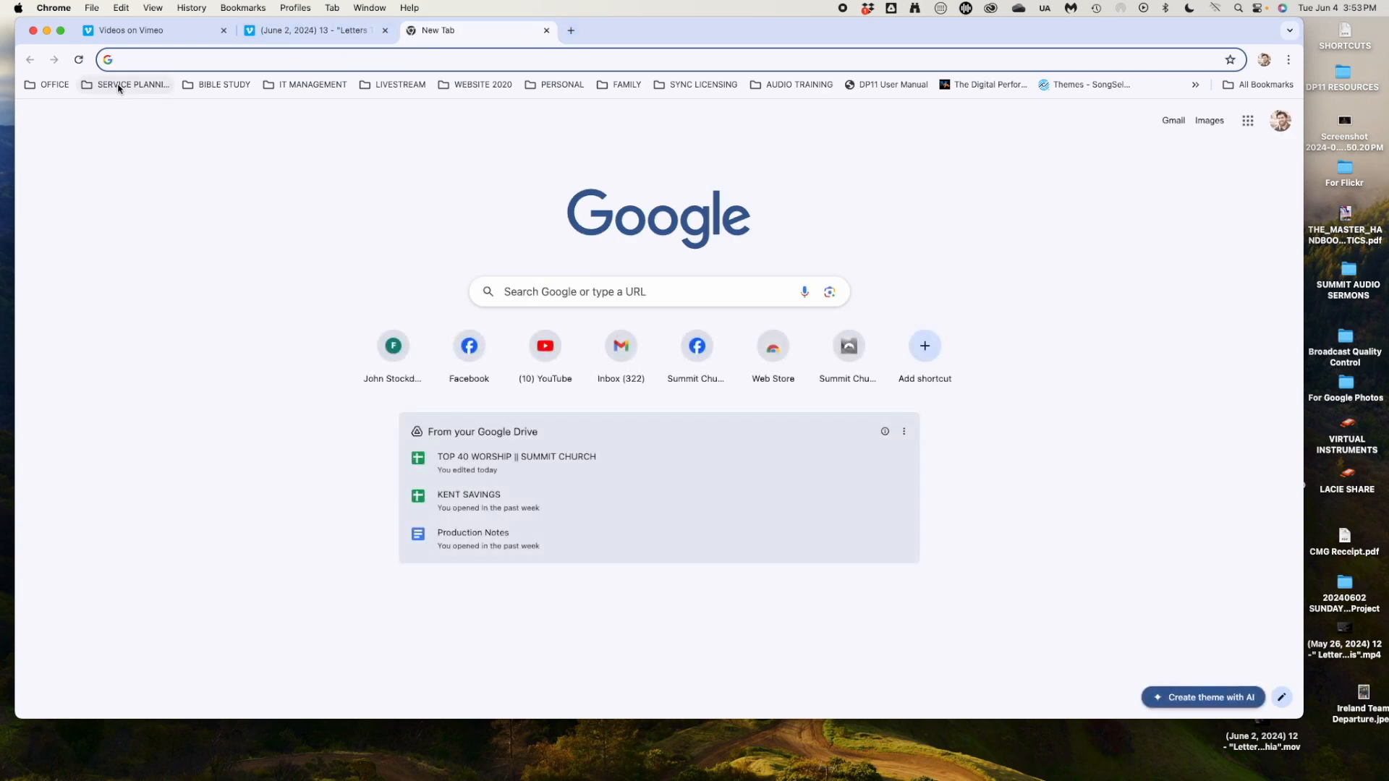
Open Church Online from the LIVESTREAM bookmarks and log in with the saved credentials.
click(411, 85)
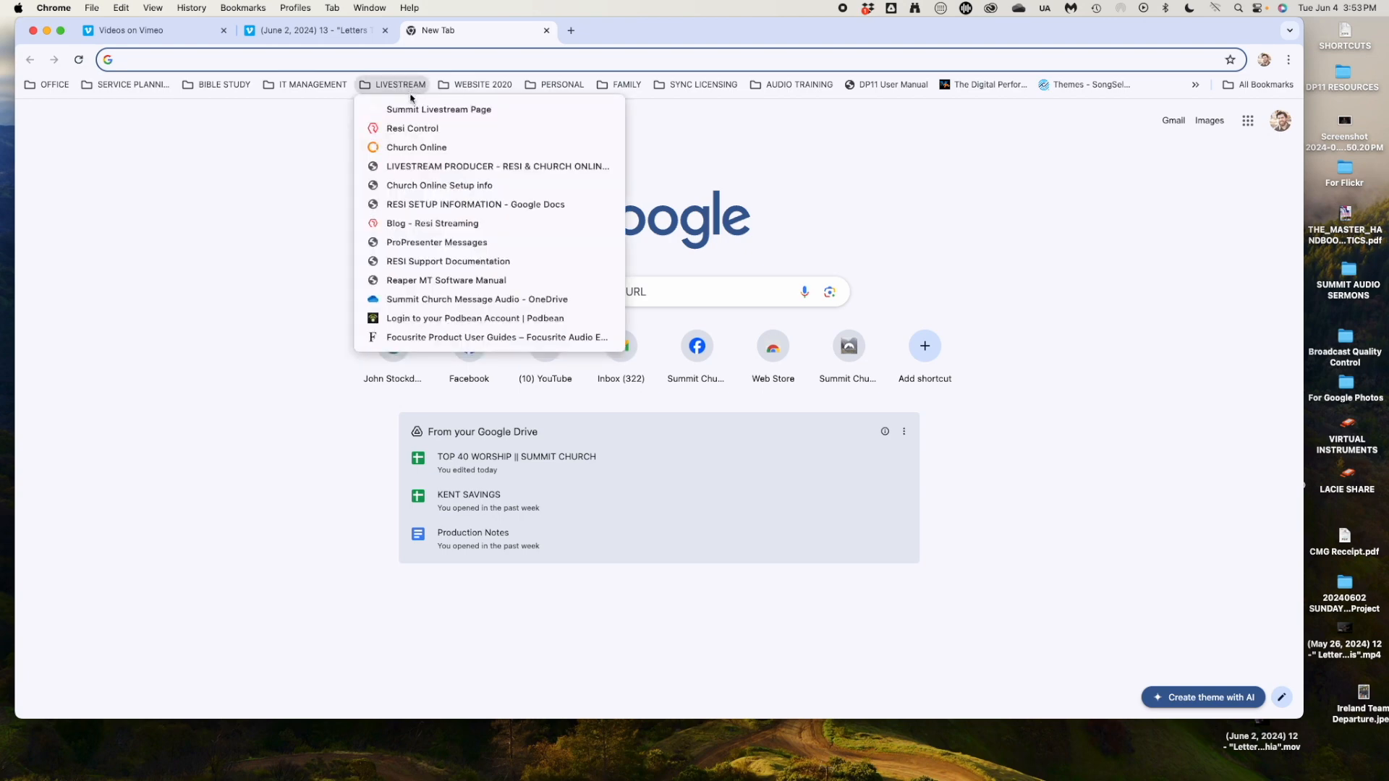
click(410, 147)
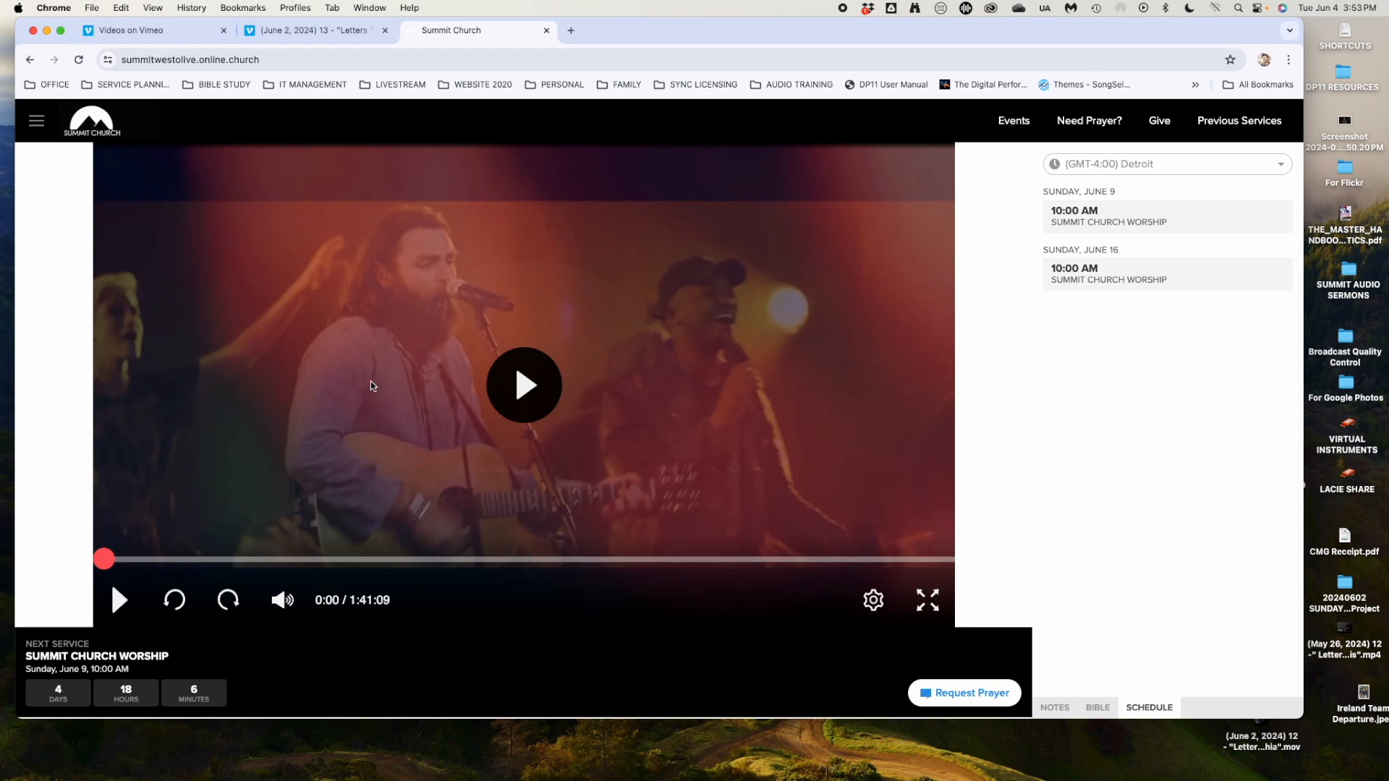
click(33, 123)
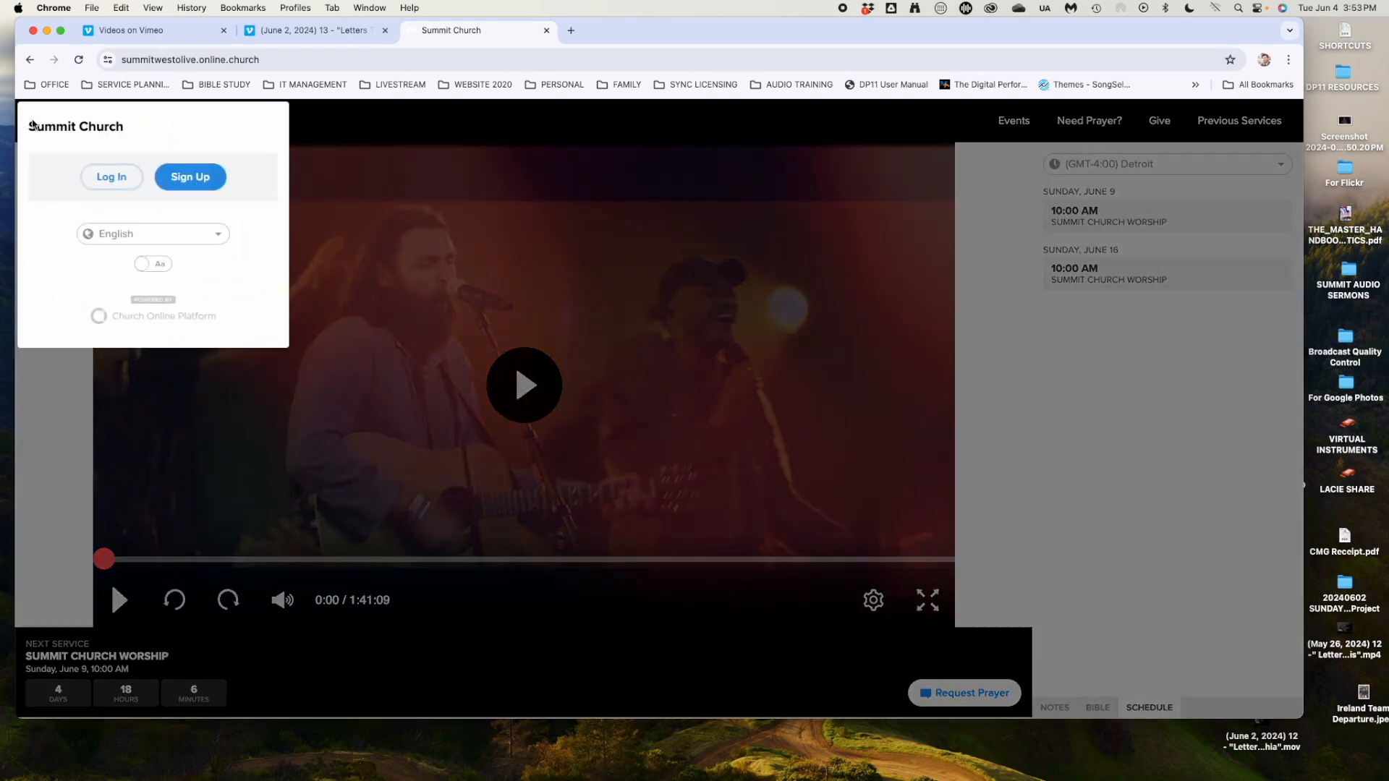
click(112, 177)
click(790, 478)
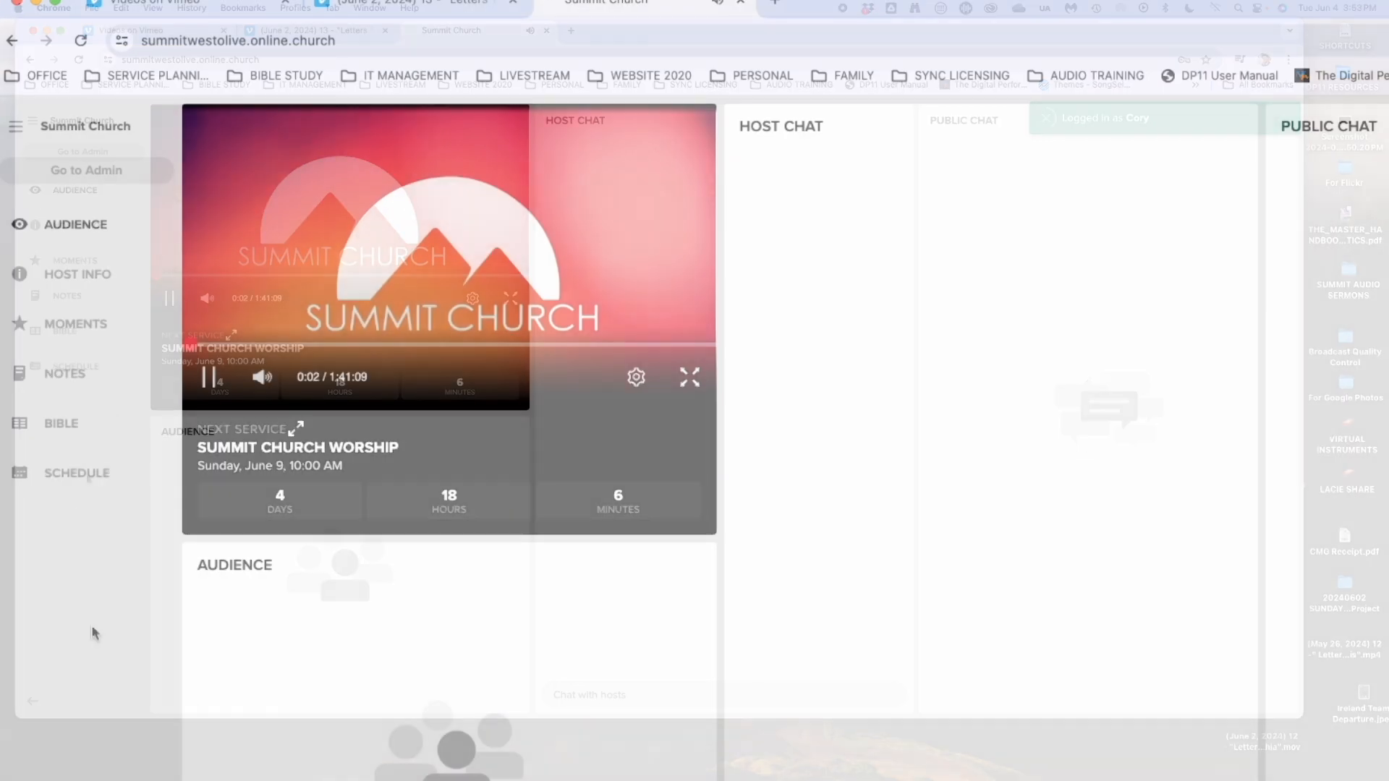
Replace the Offline Video Embed Code with the copied Vimeo iframe under Admin > Setup > Offline.
click(84, 171)
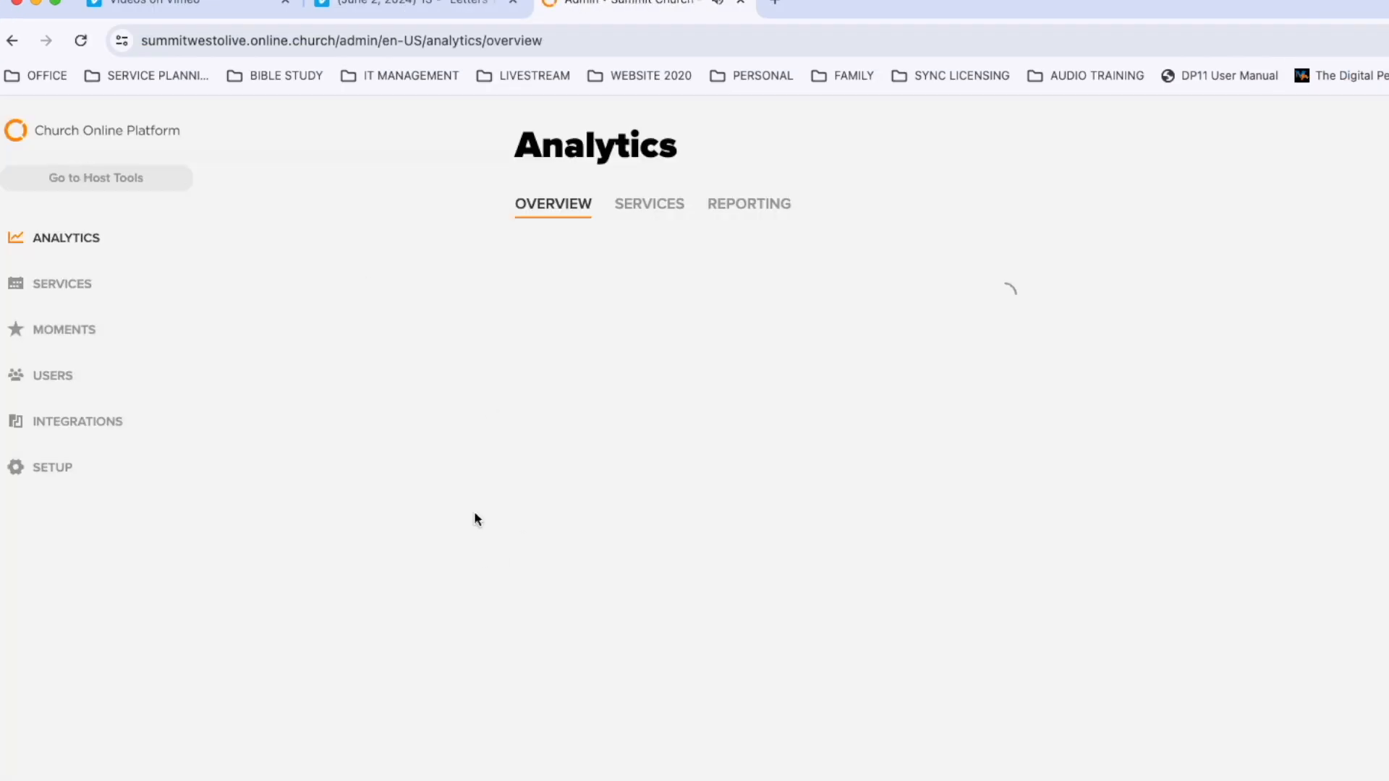
click(63, 469)
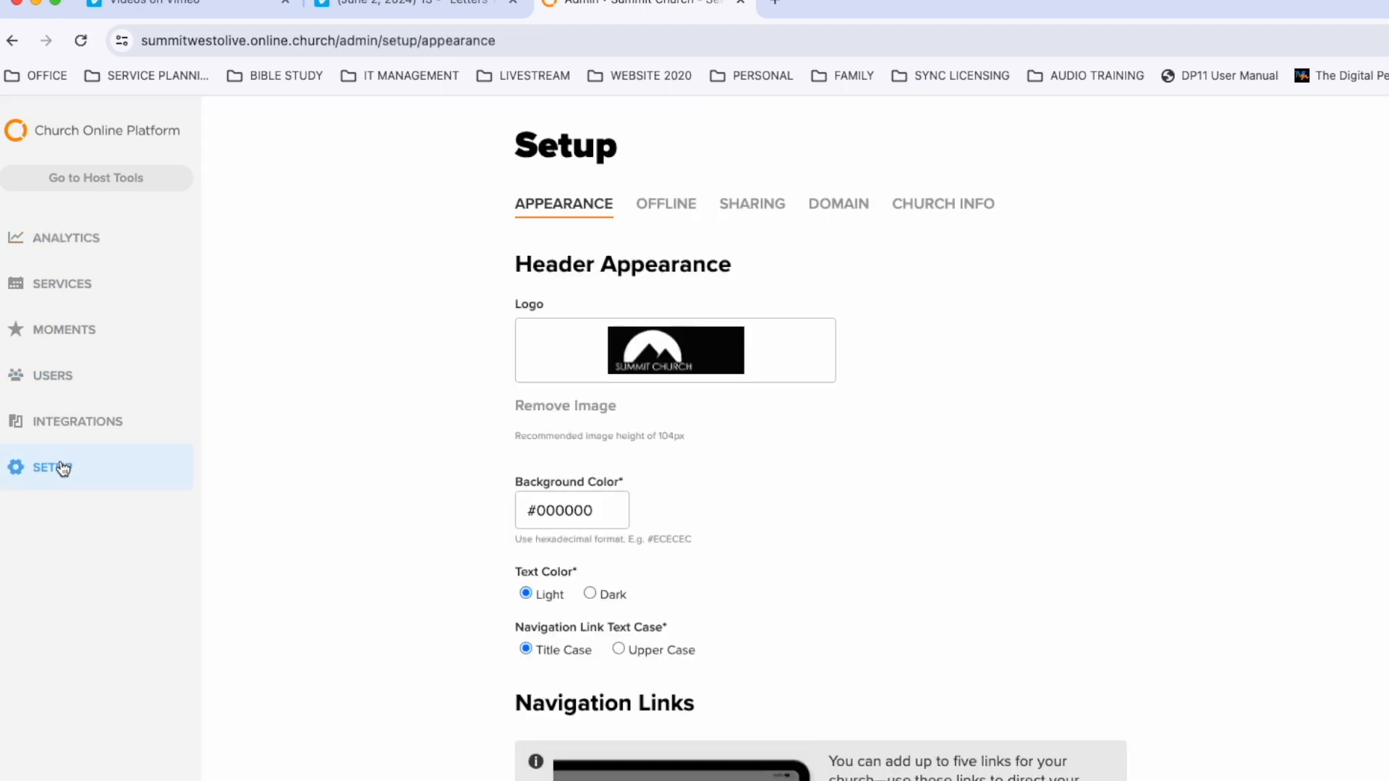
click(666, 204)
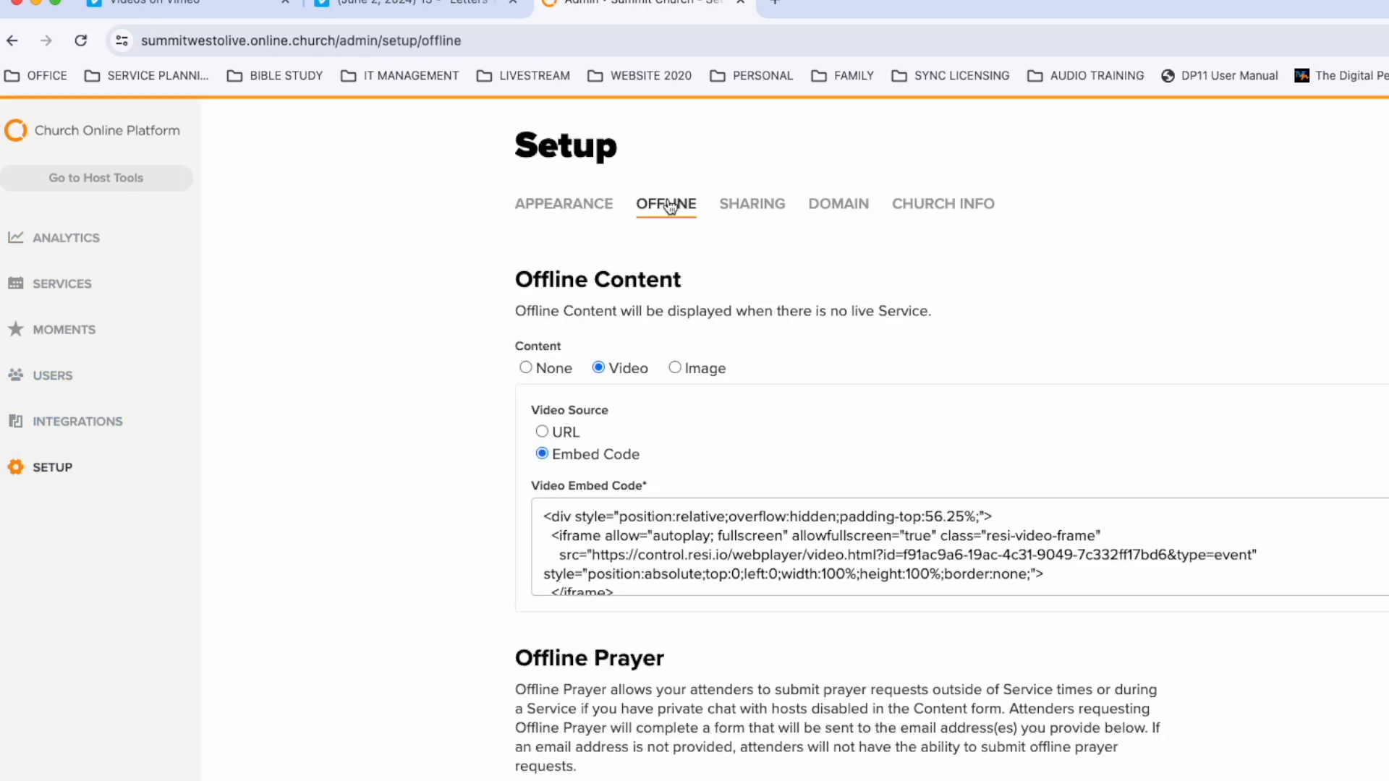
click(729, 573)
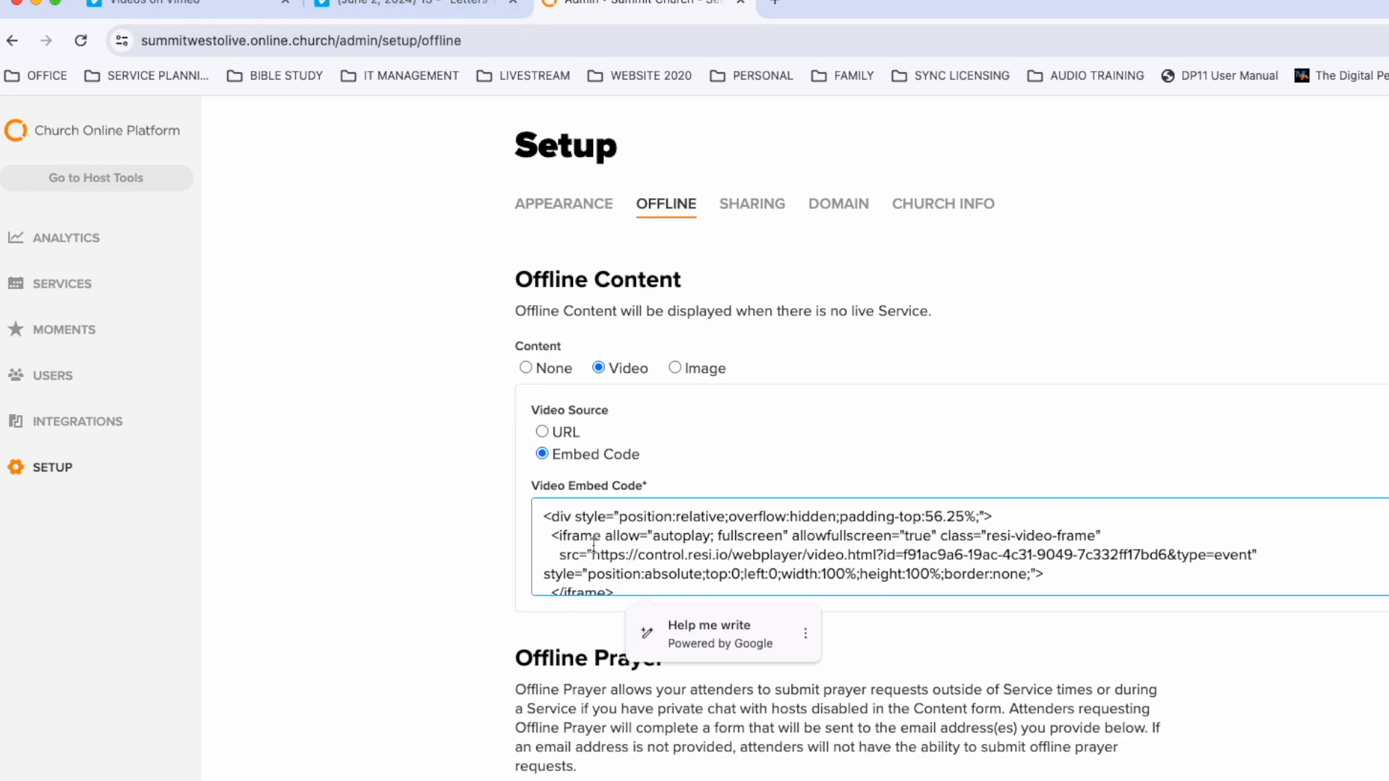
click(681, 555)
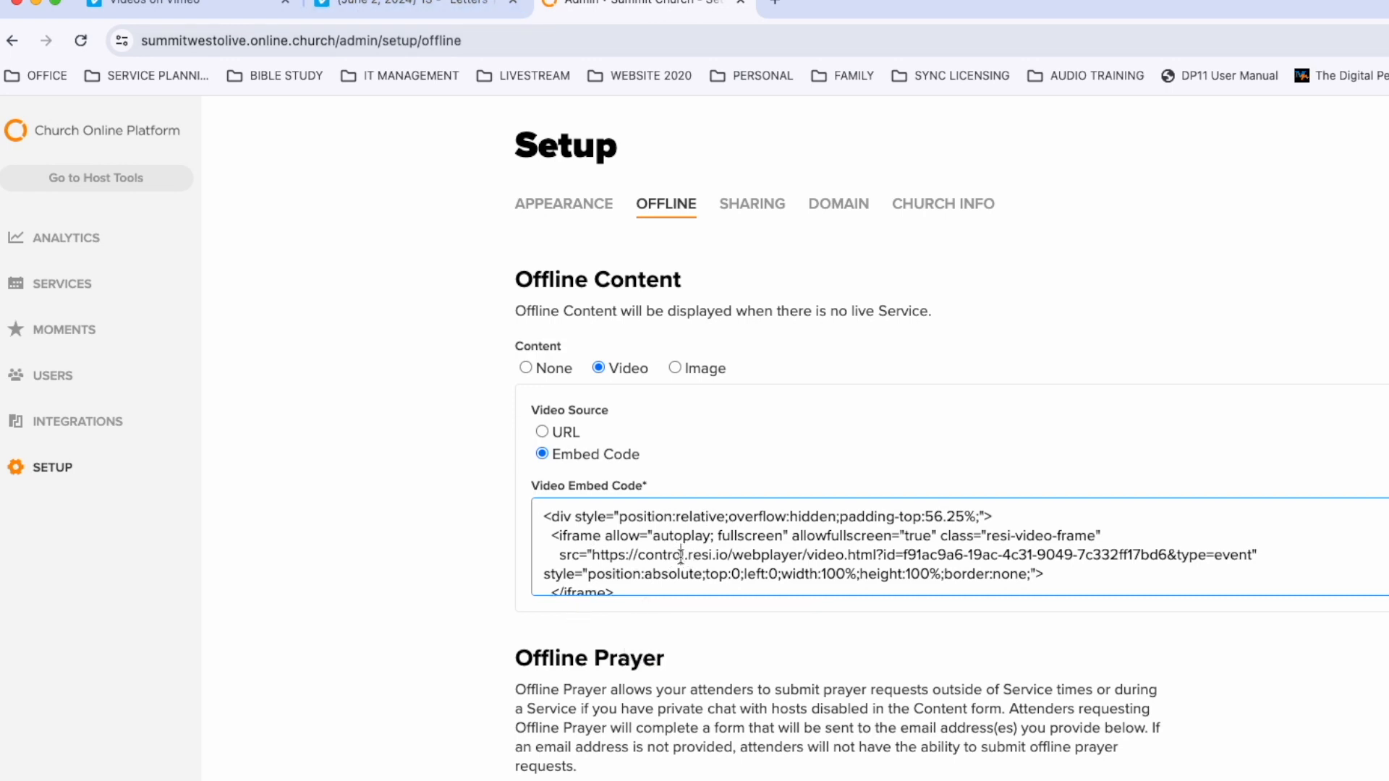
key(super+a)
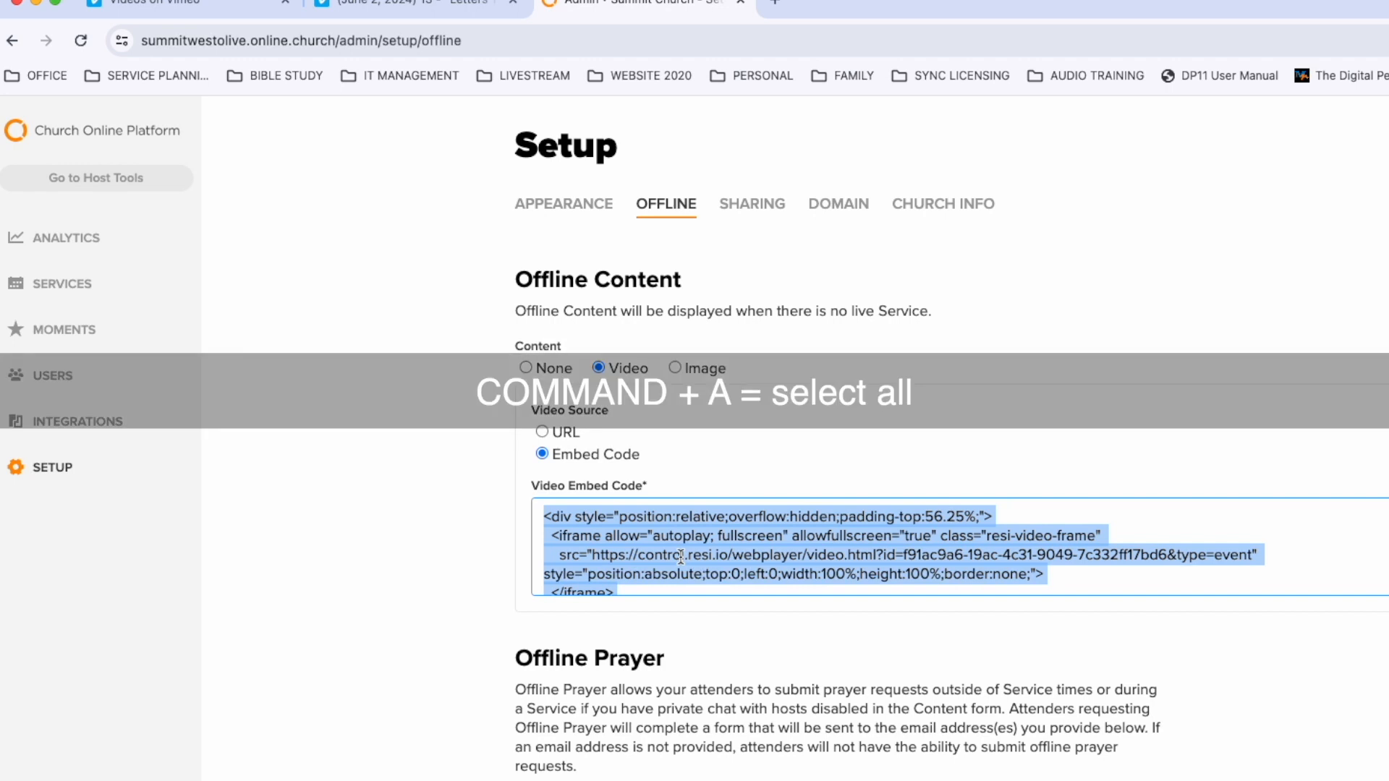
key(super+v)
key(Tab)
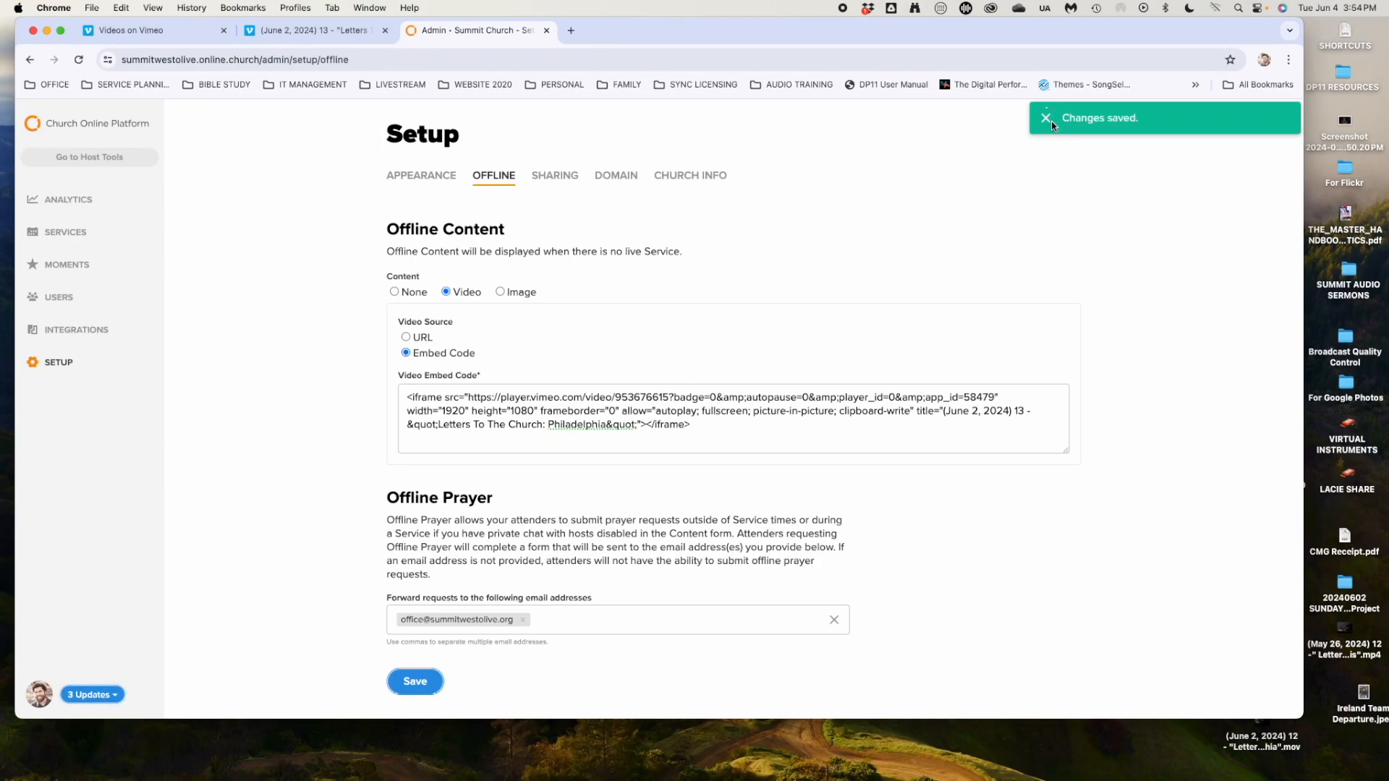
click(1050, 123)
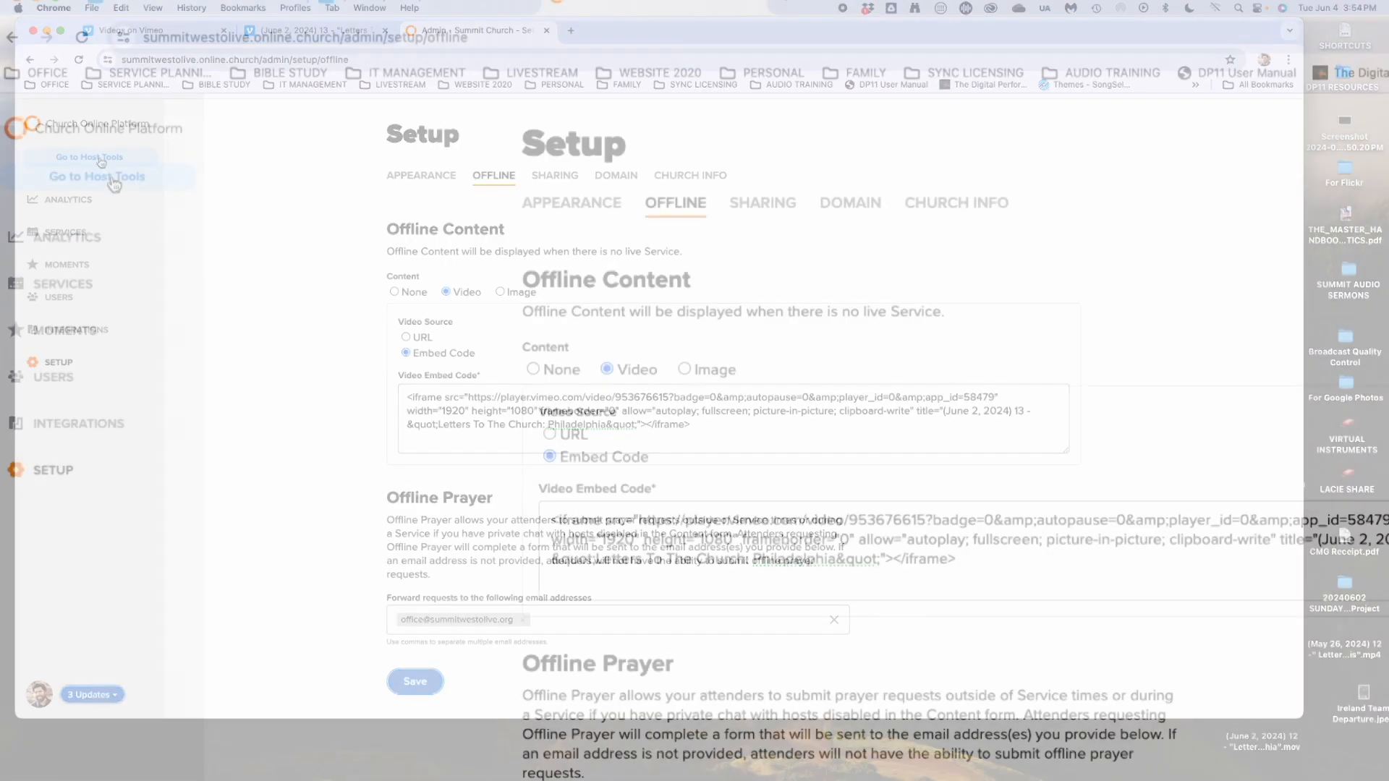
Open the church website's Watch Live / On Demand page from the bookmarks.
click(97, 160)
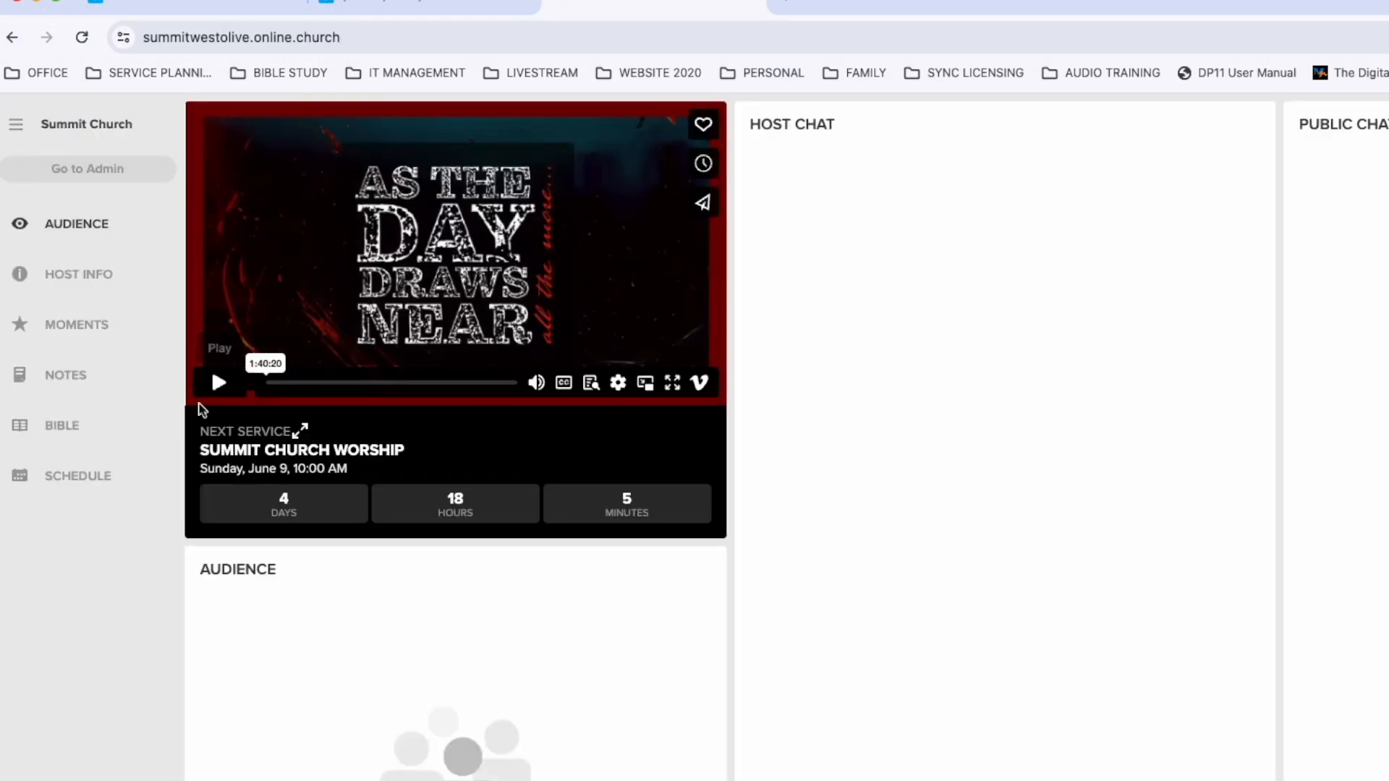
click(784, 6)
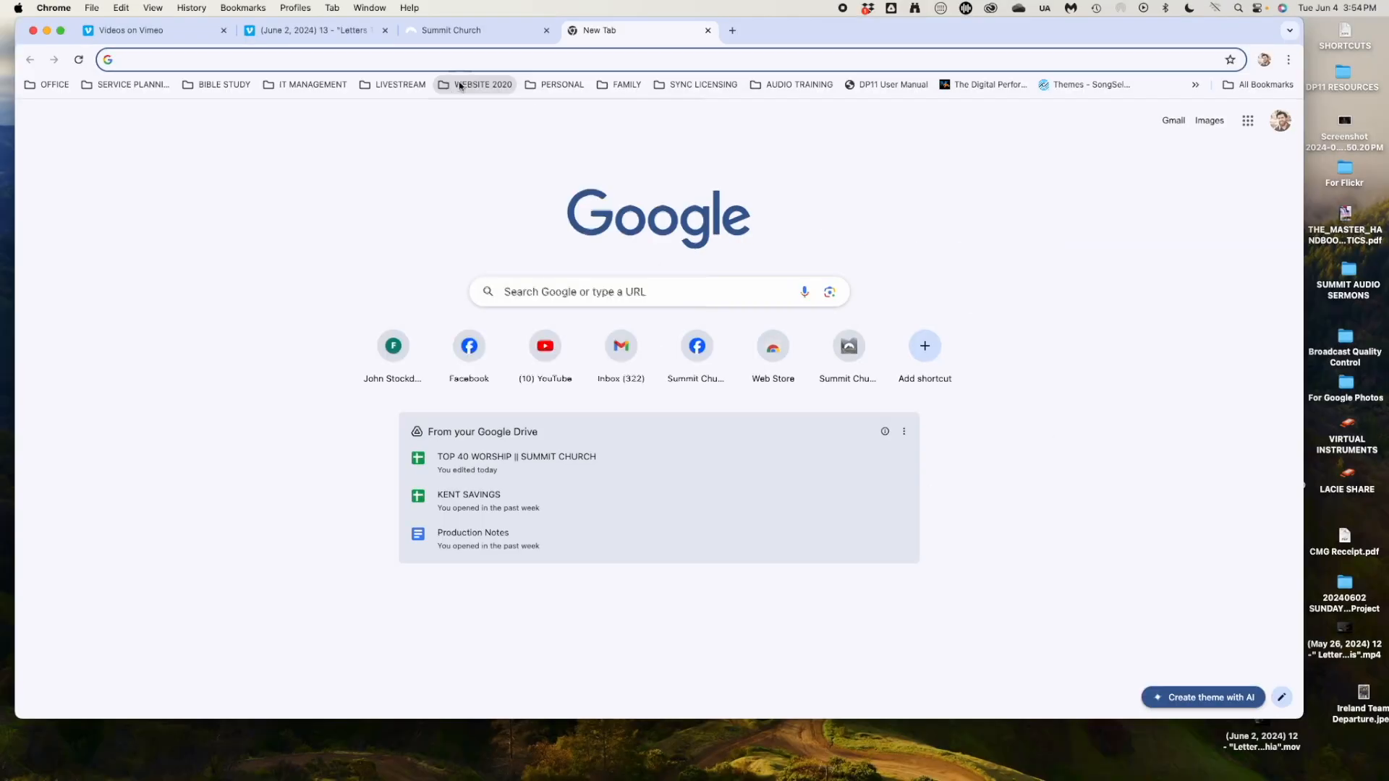
click(655, 73)
click(650, 166)
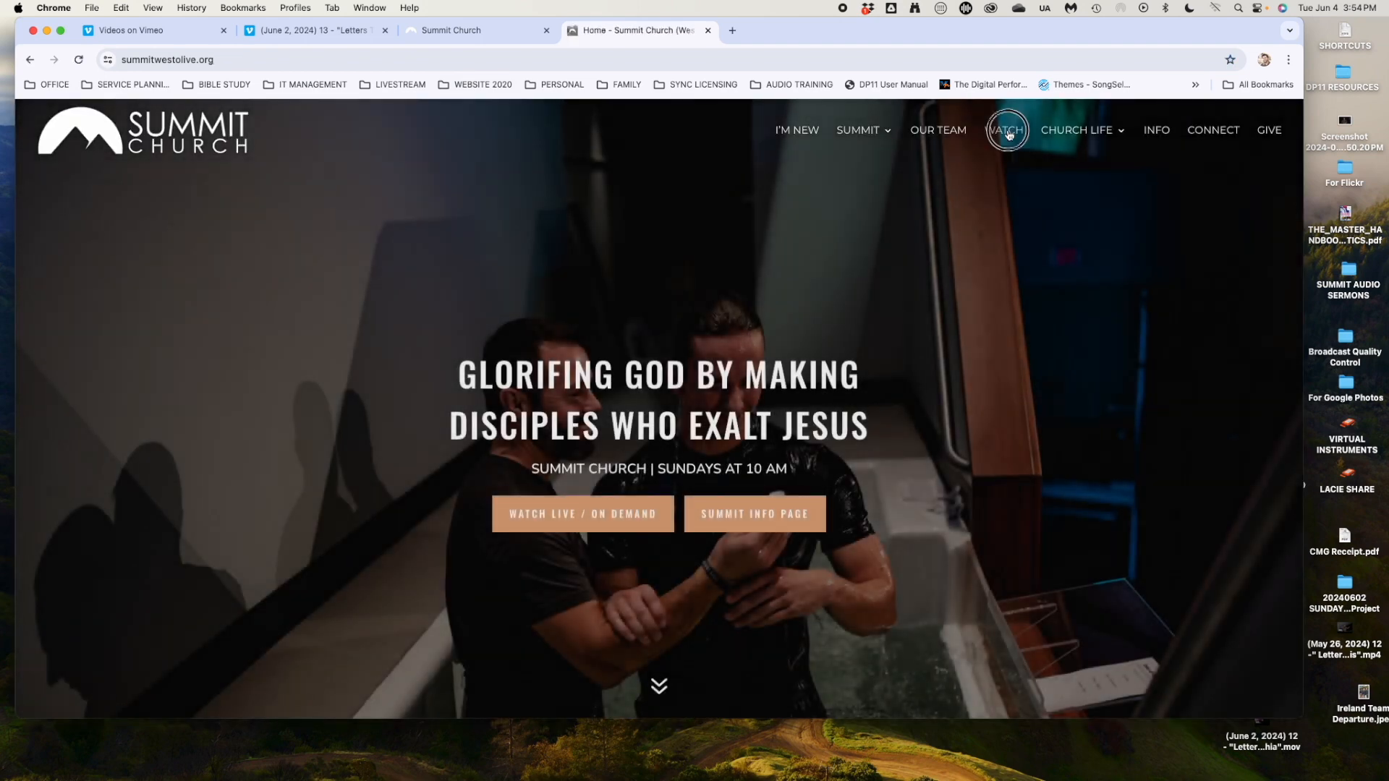
click(1008, 132)
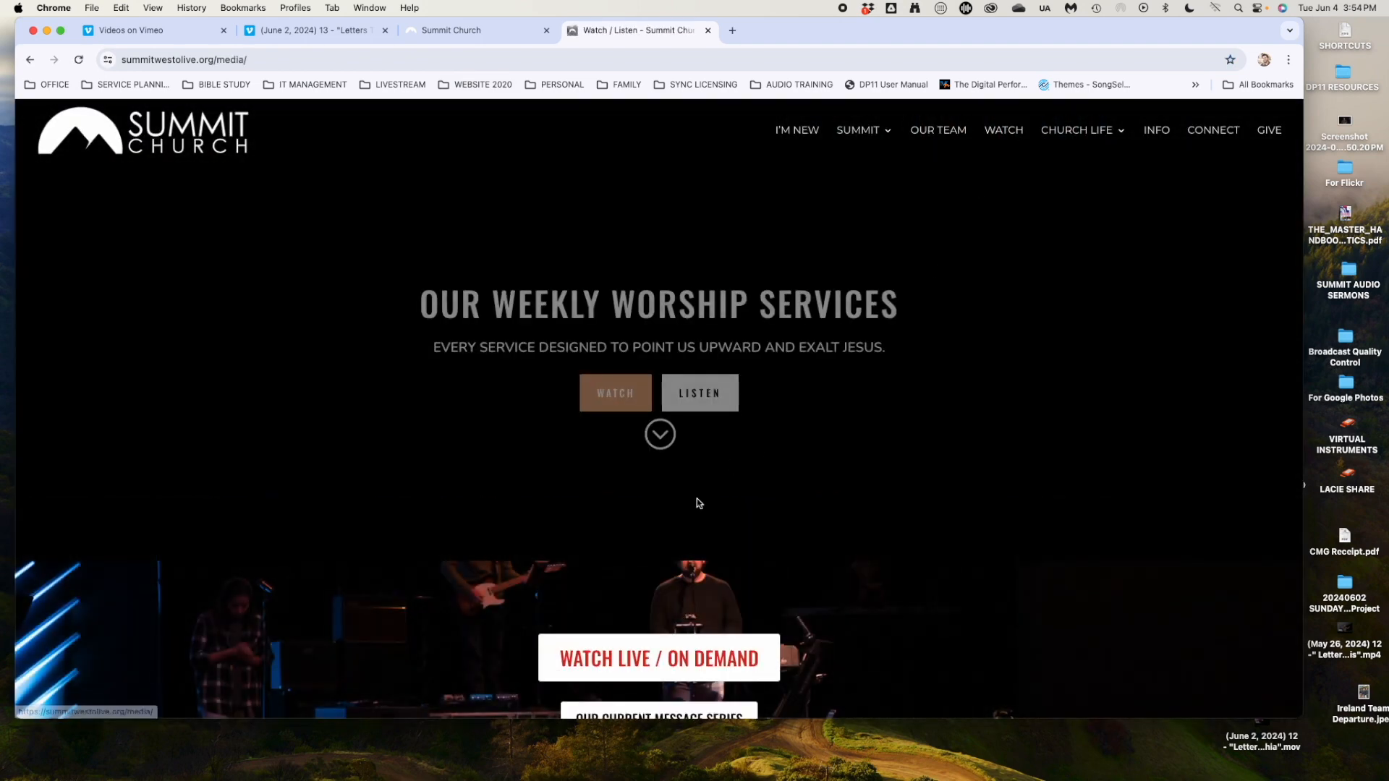
scroll(696, 498, down, 5)
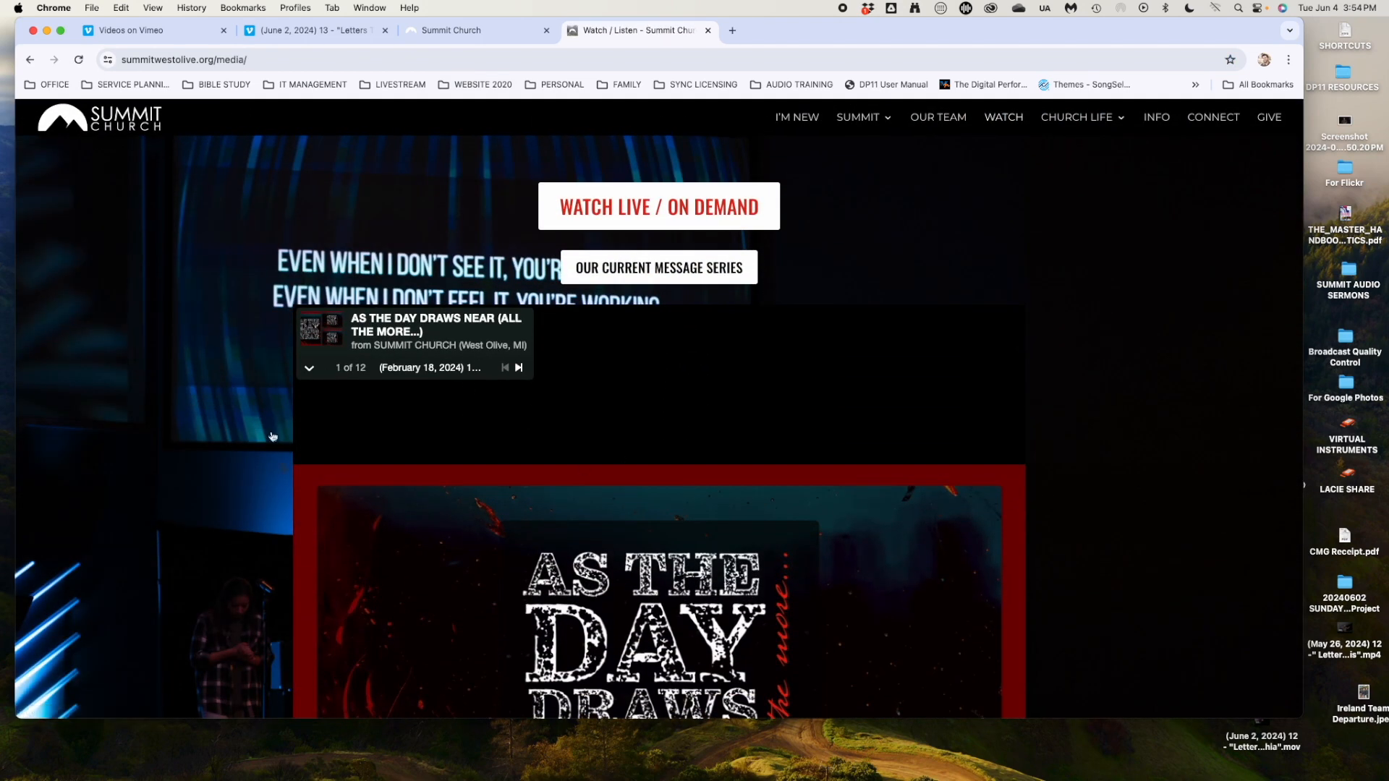
click(636, 205)
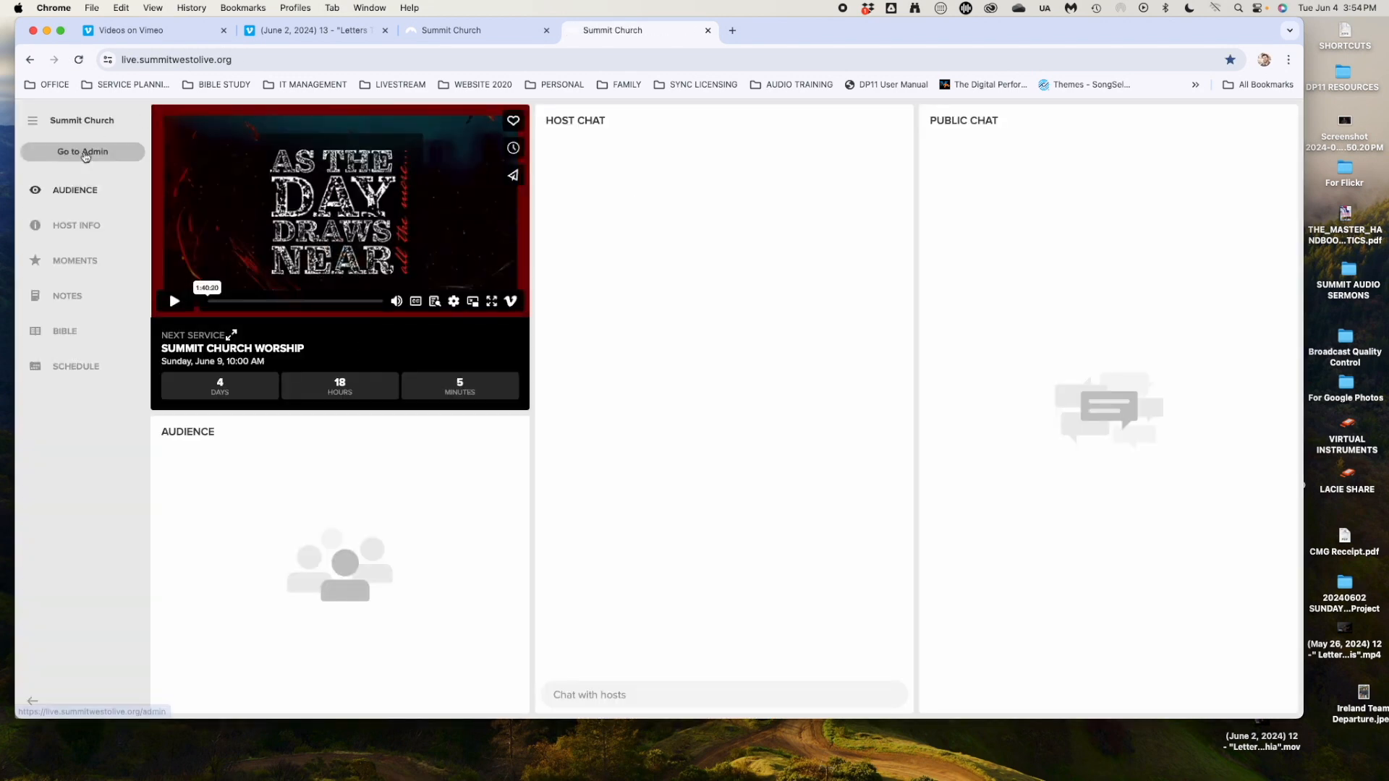
Log out and briefly play the June 2 offline video as a visitor to verify it.
click(32, 120)
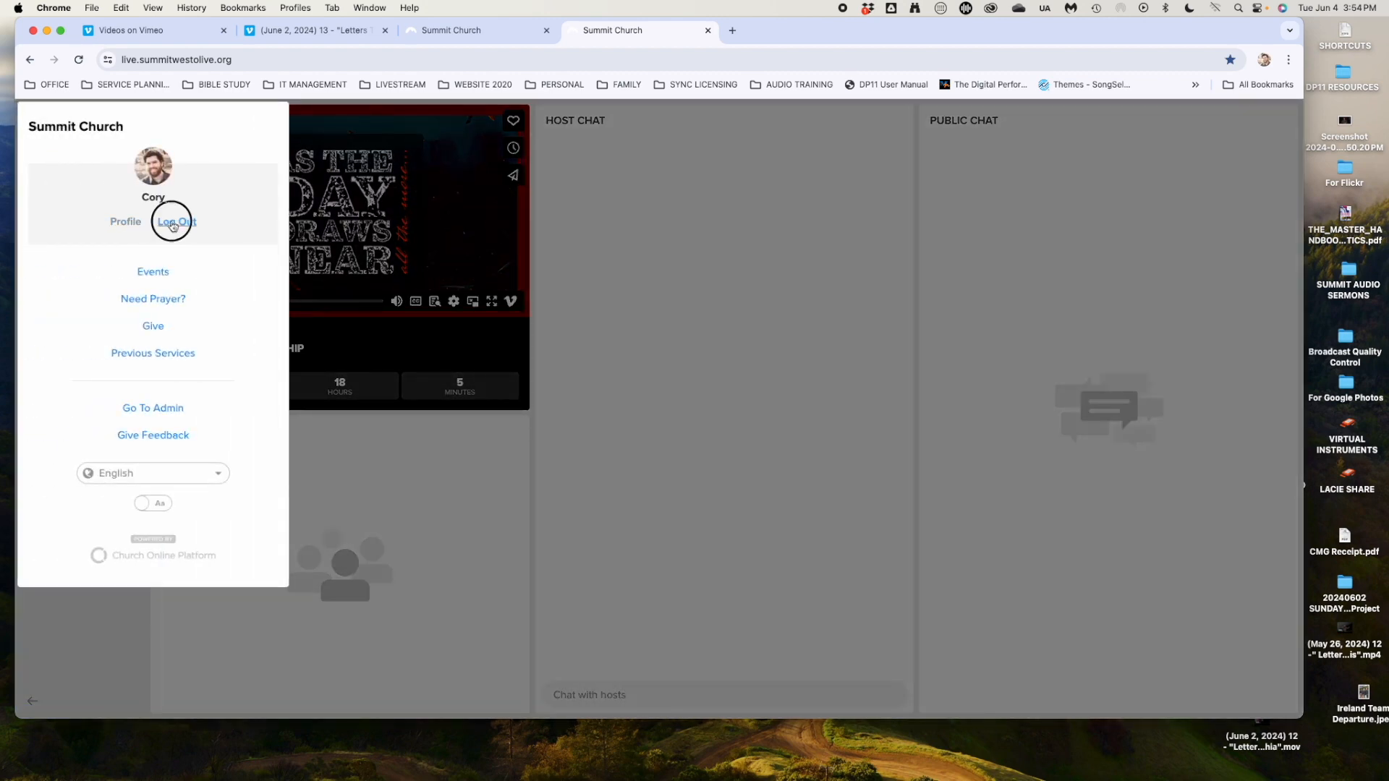
click(173, 223)
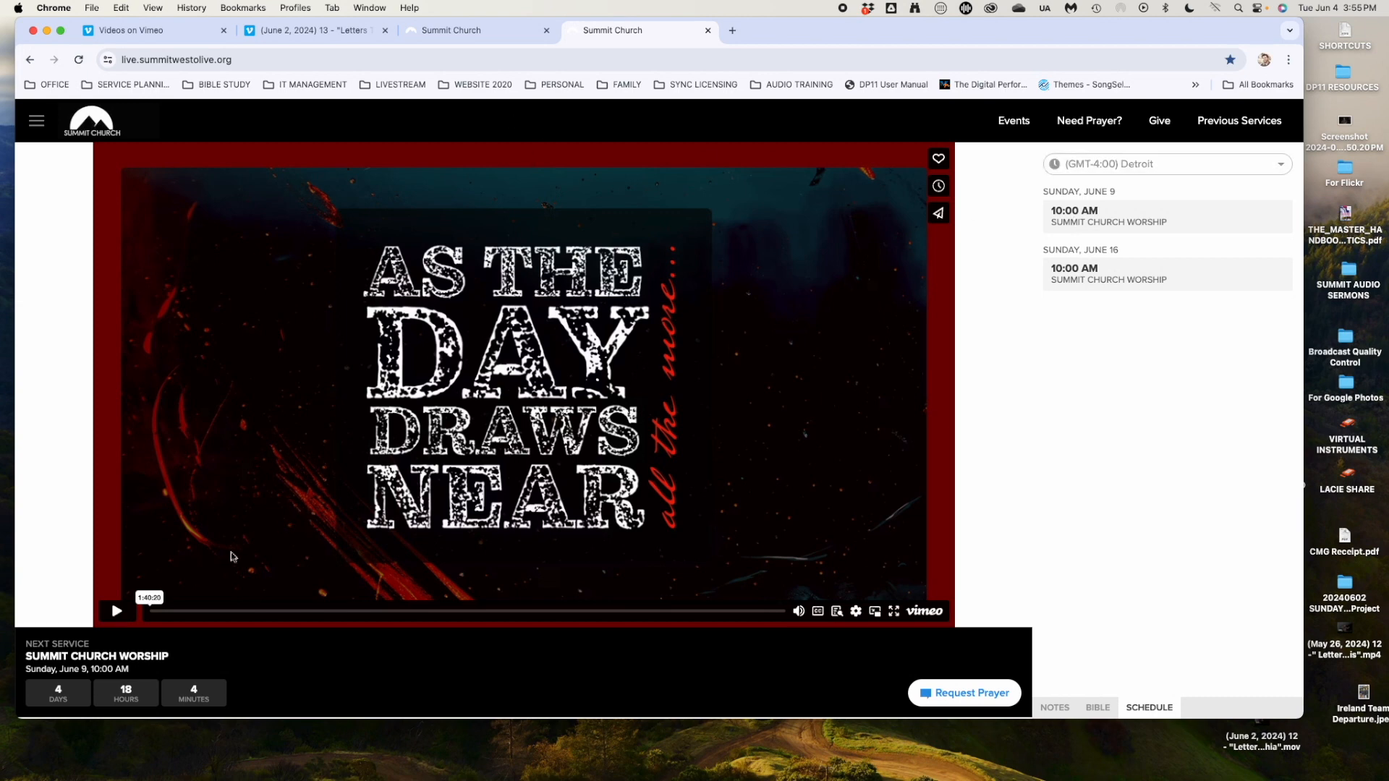
click(116, 615)
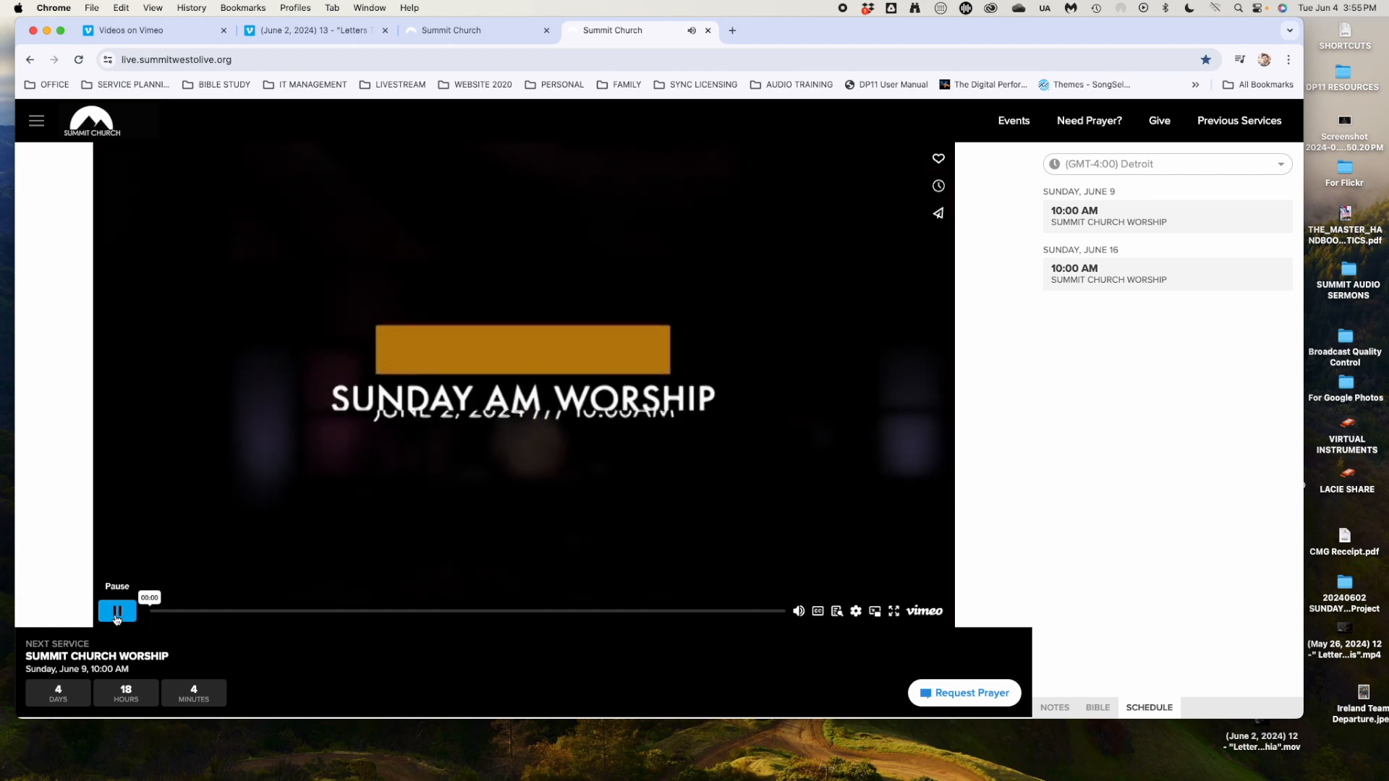
click(116, 619)
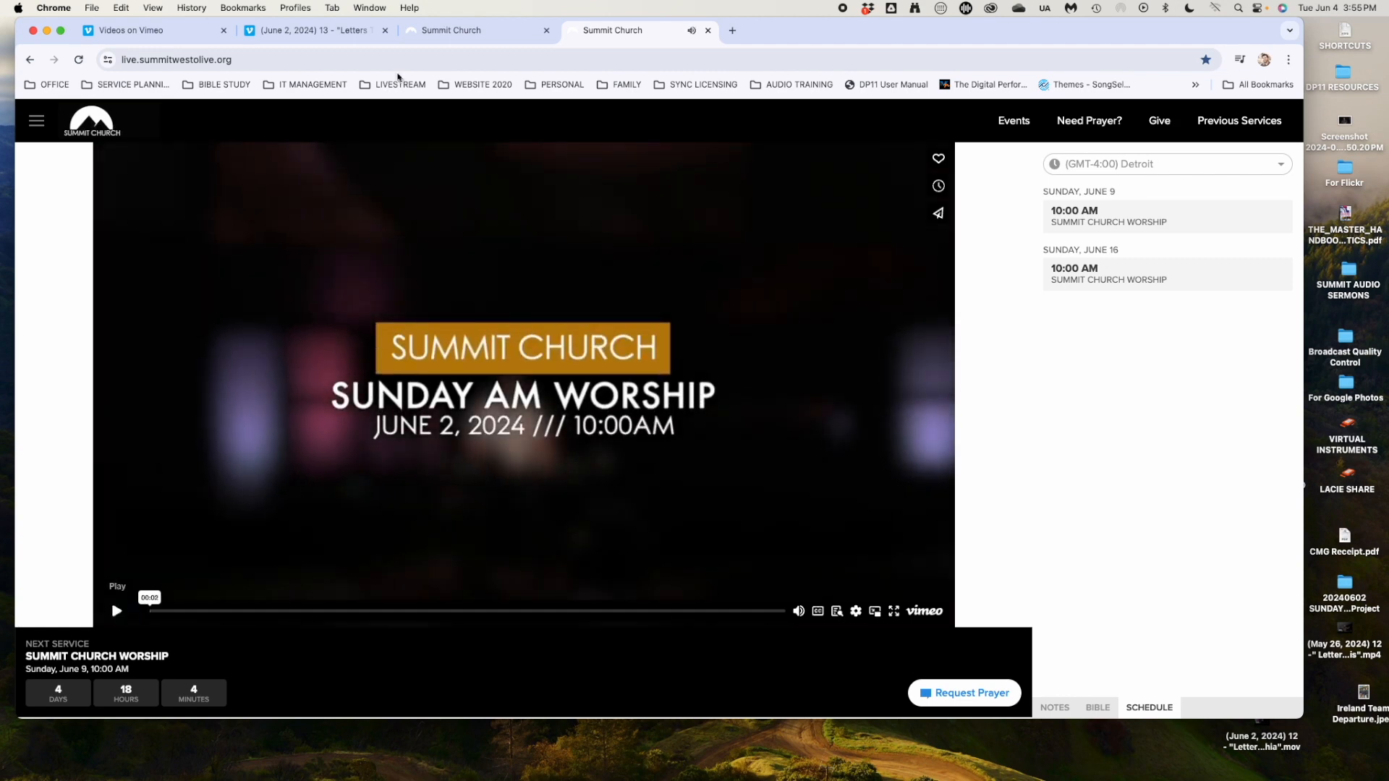
Close the public live page and host view tabs, then the Vimeo embed settings.
click(707, 31)
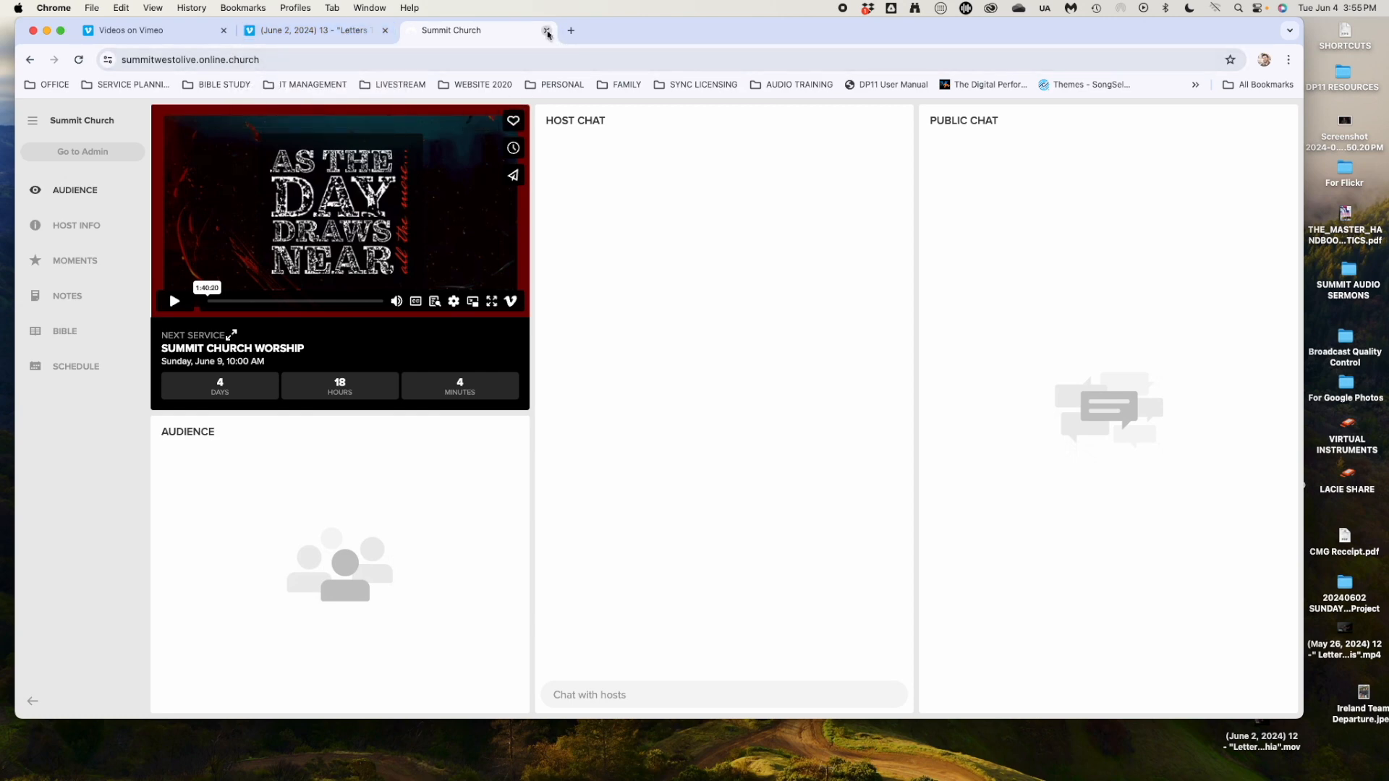
click(547, 31)
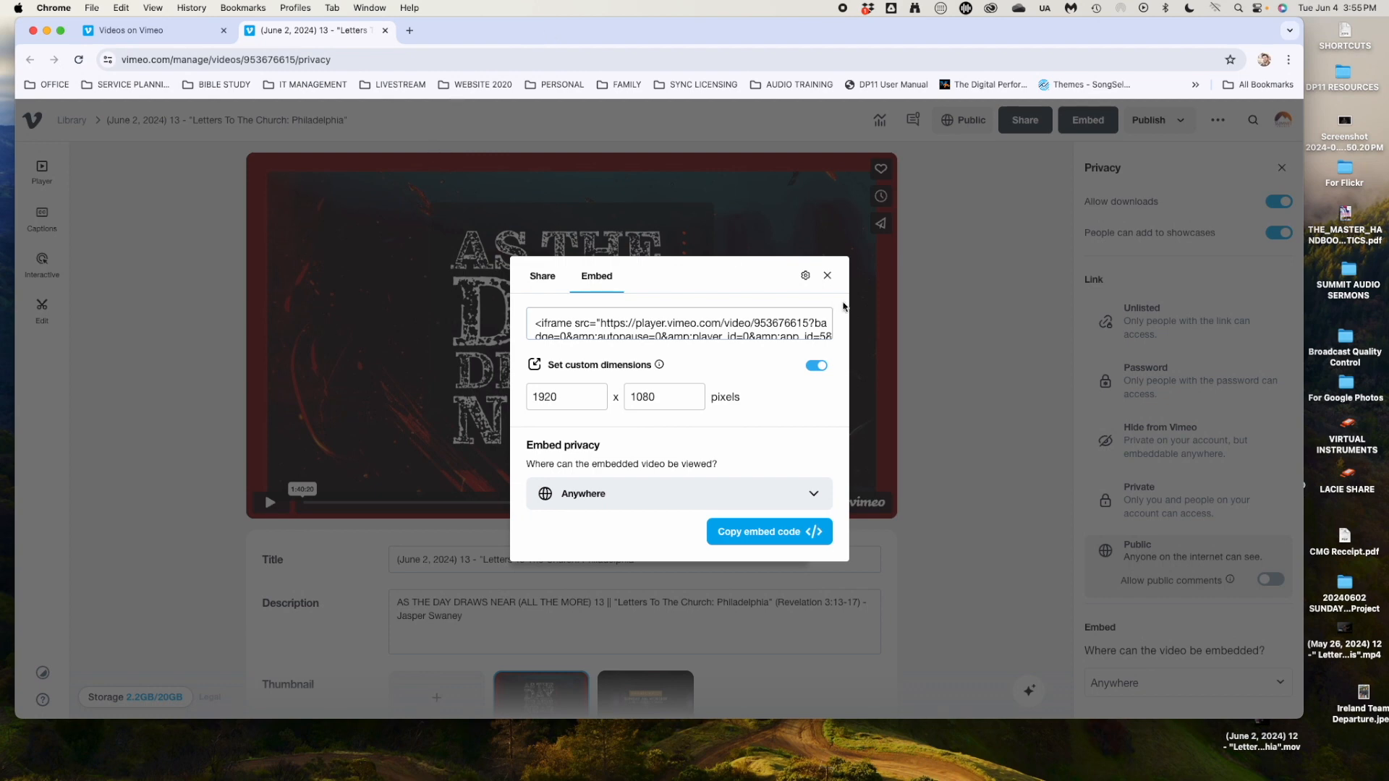
click(827, 276)
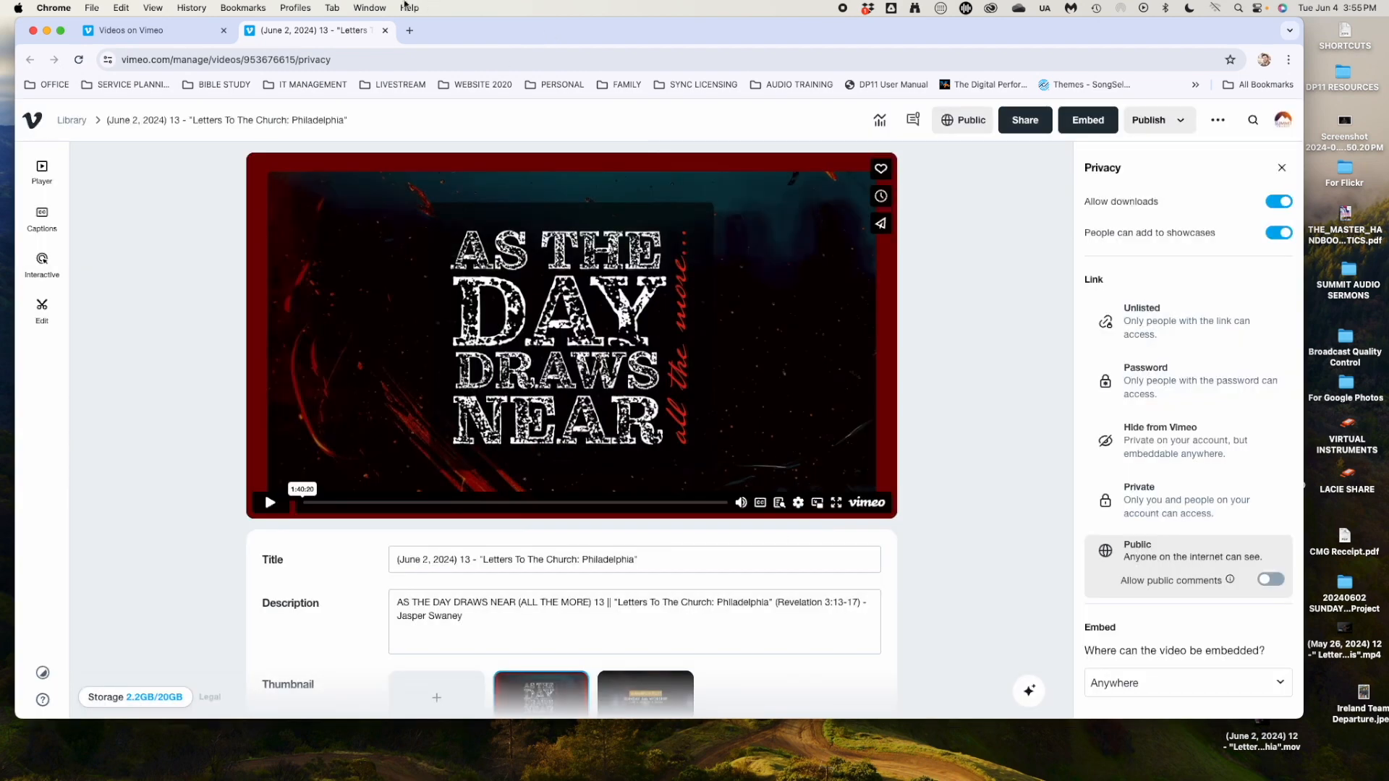